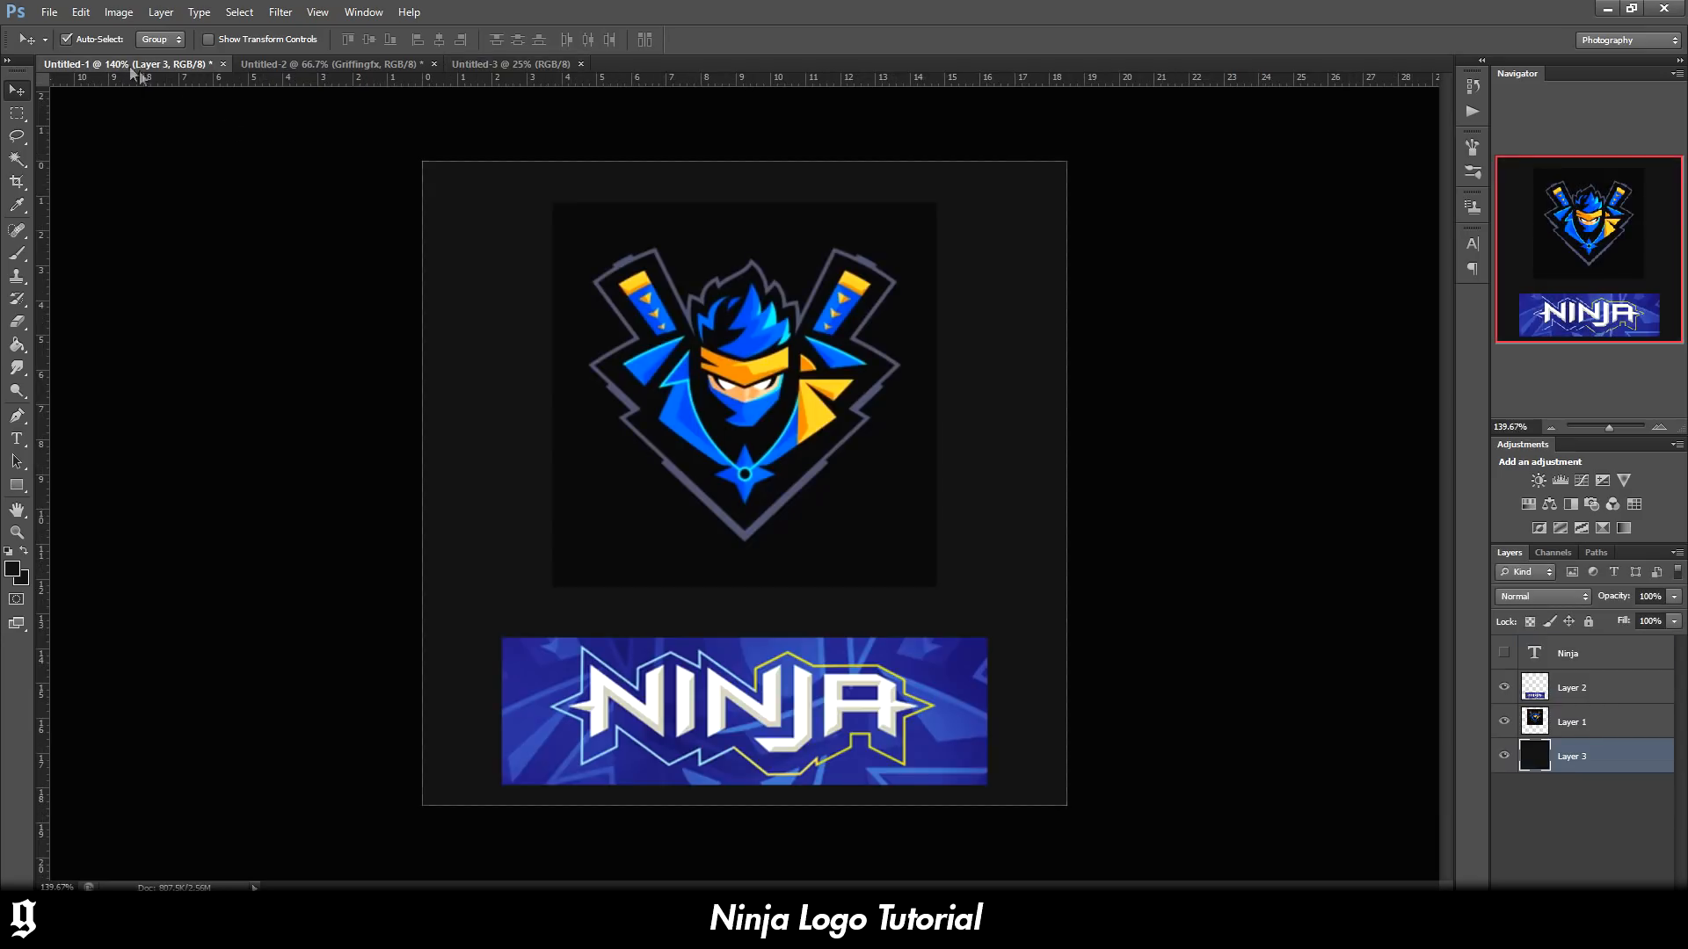
# Examine the ninja mascot and the blue NINJA banner that serve as references in the Untitled-1 document
pyautogui.scroll(2, 1019, 546)
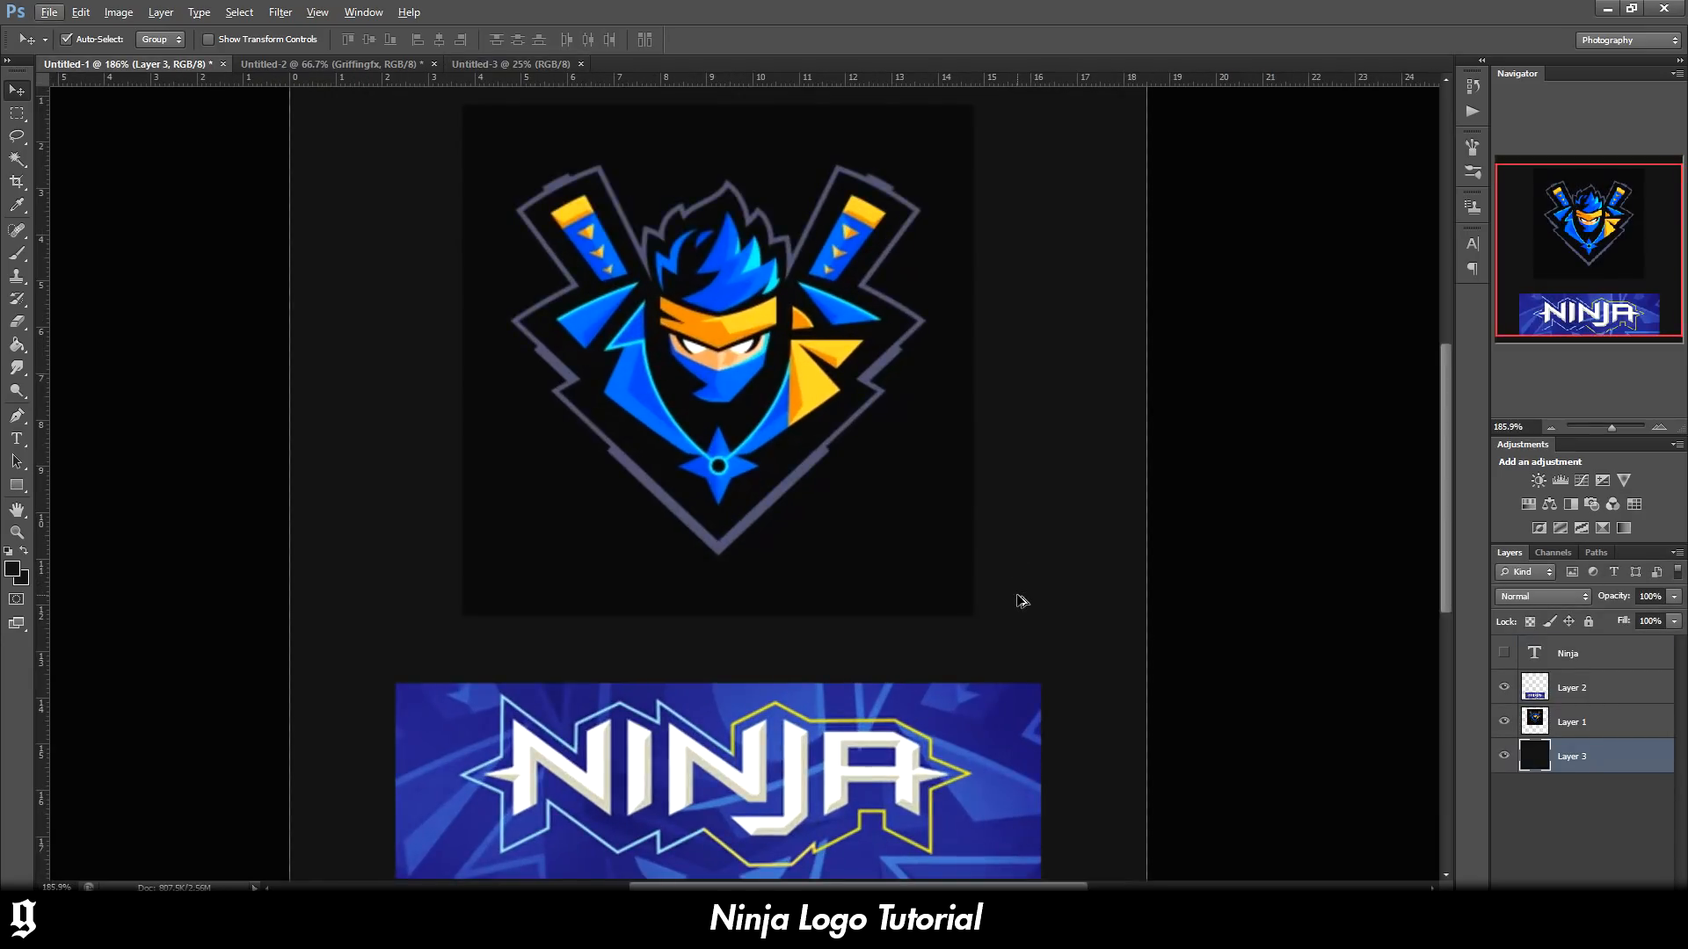
pyautogui.scroll(-1, 1020, 600)
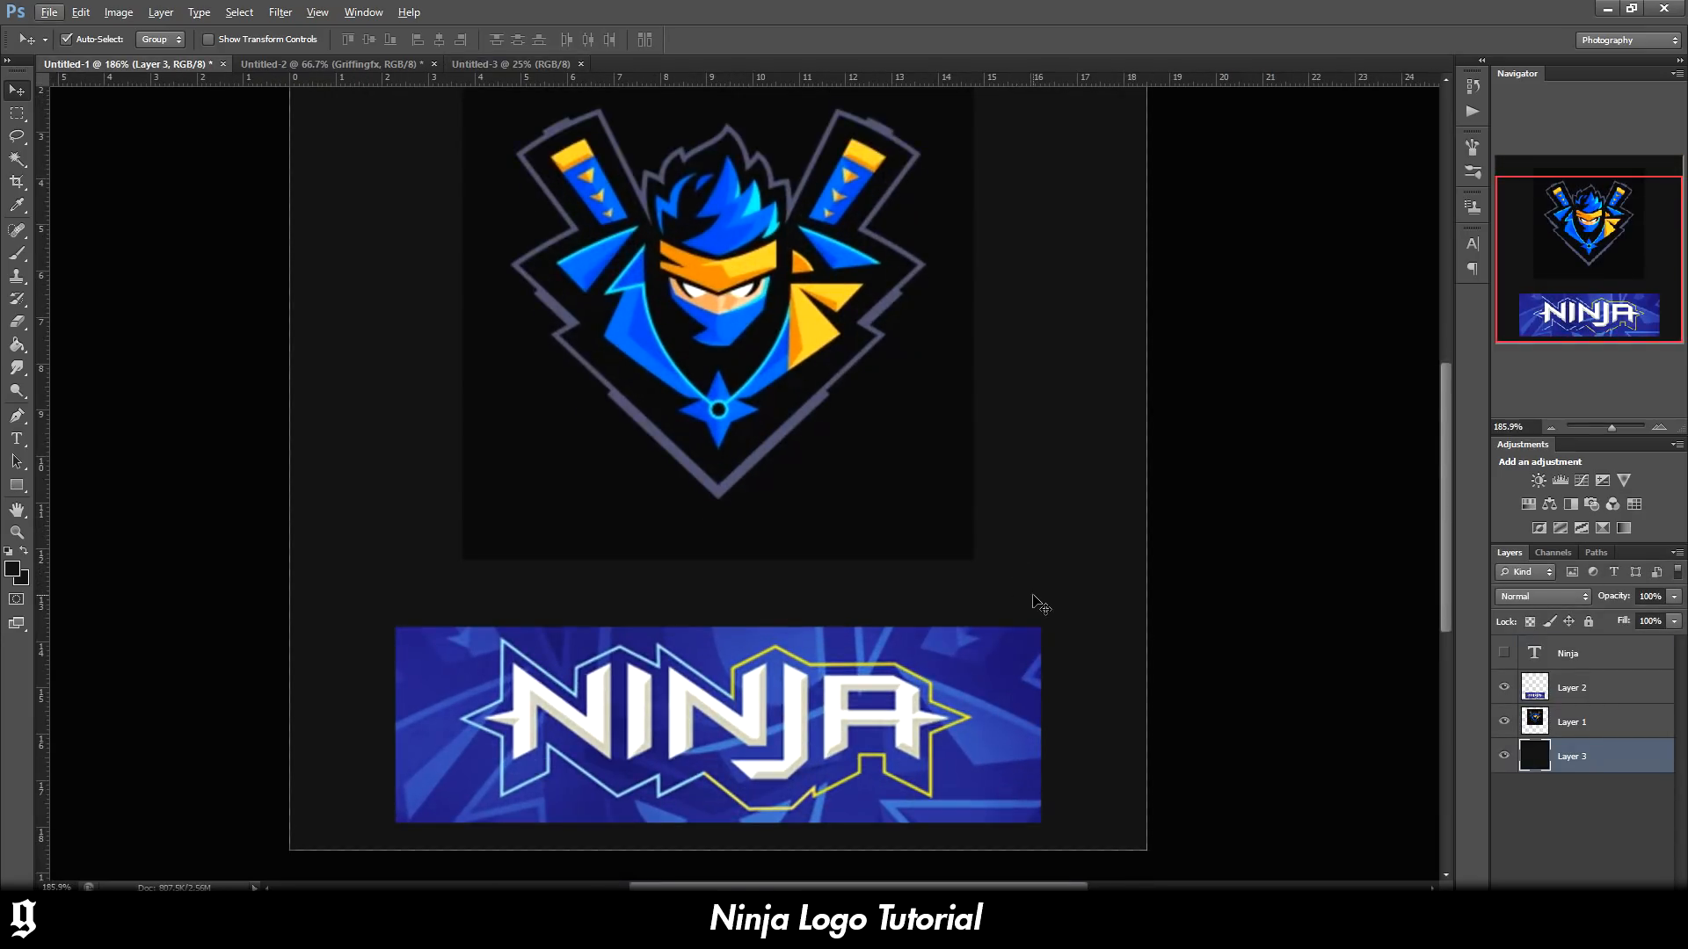
pyautogui.scroll(-1, 1029, 608)
pyautogui.scroll(2, 999, 622)
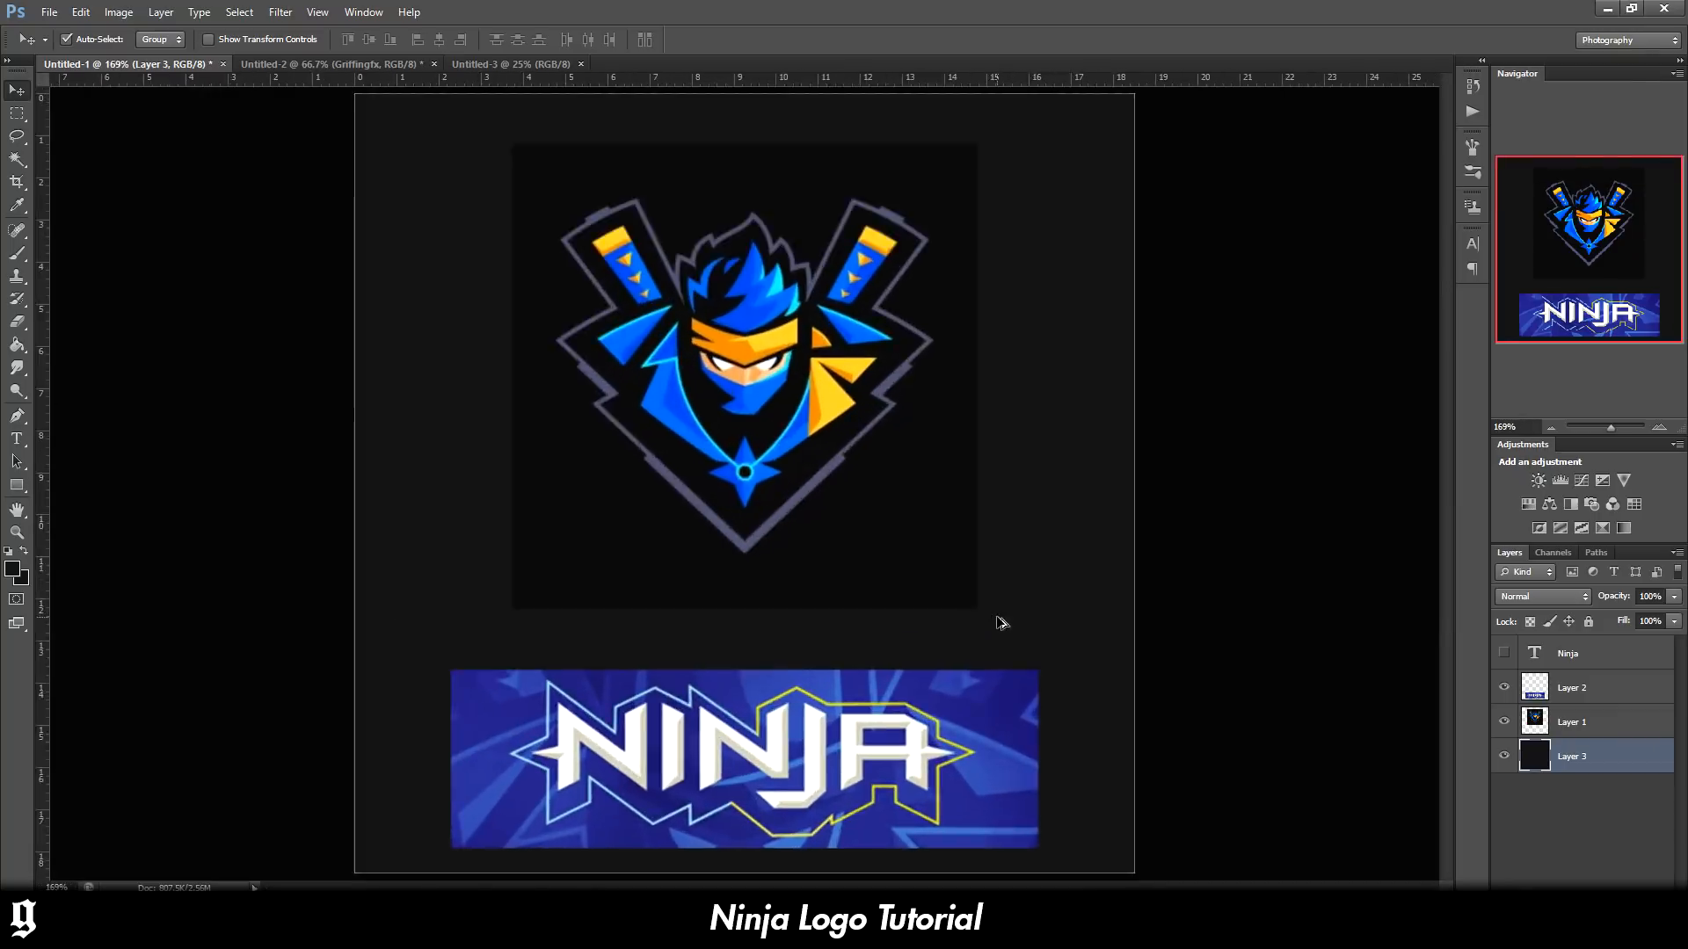
pyautogui.scroll(1, 980, 533)
pyautogui.scroll(-1, 1061, 184)
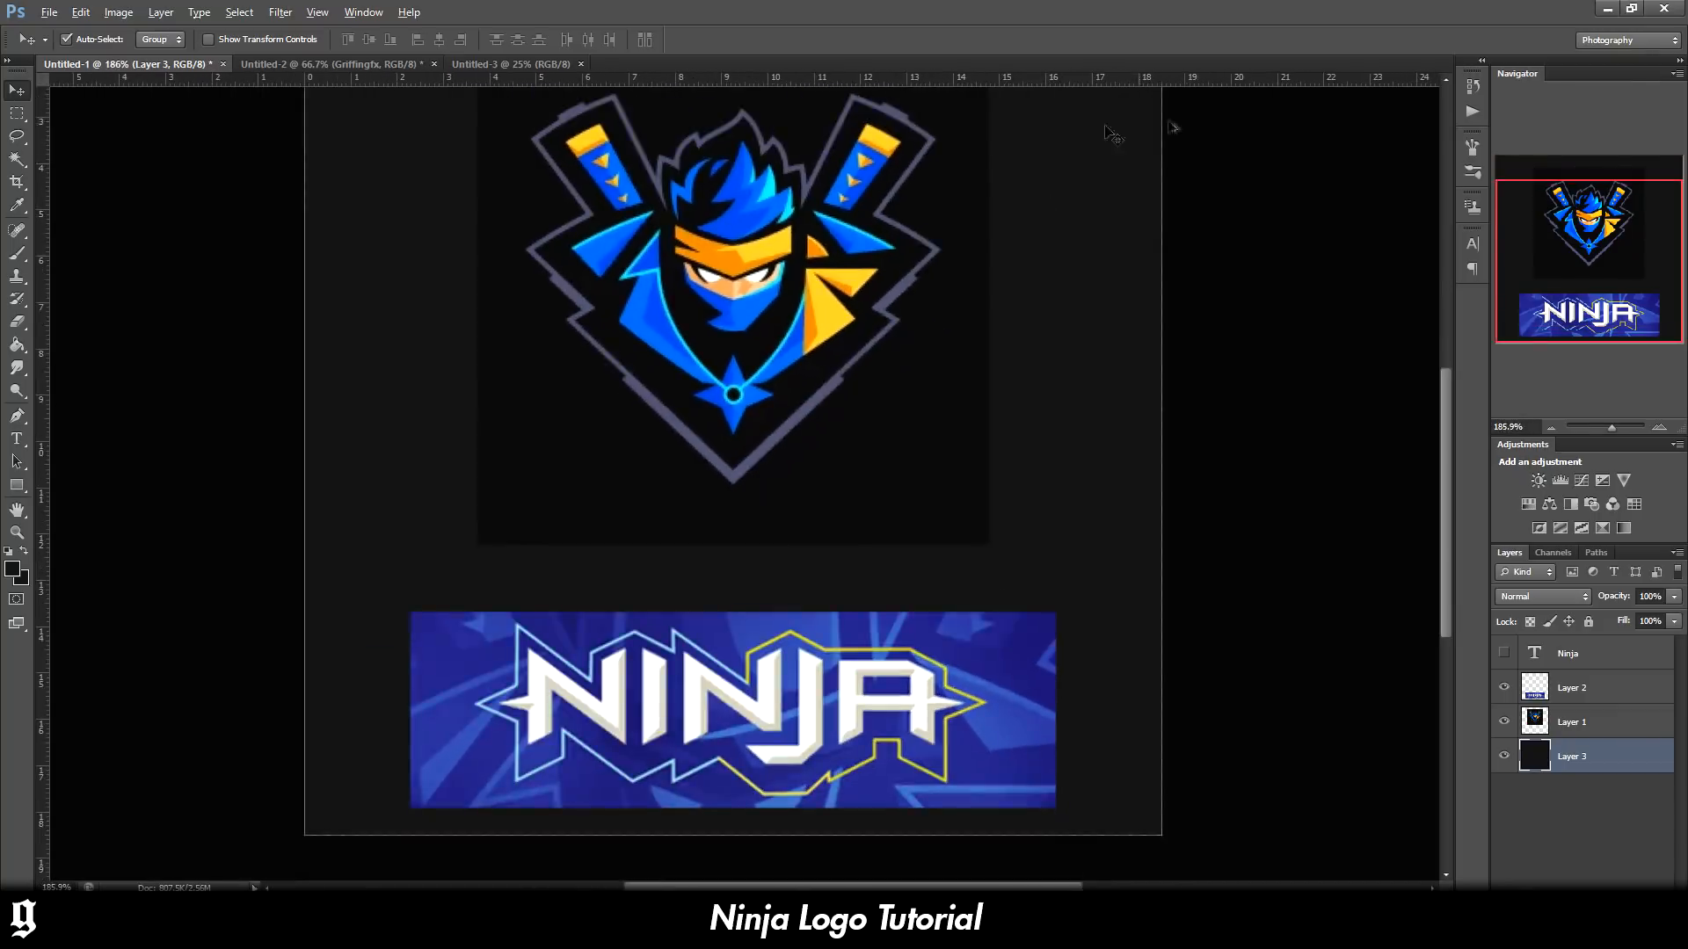
pyautogui.scroll(-1, 915, 370)
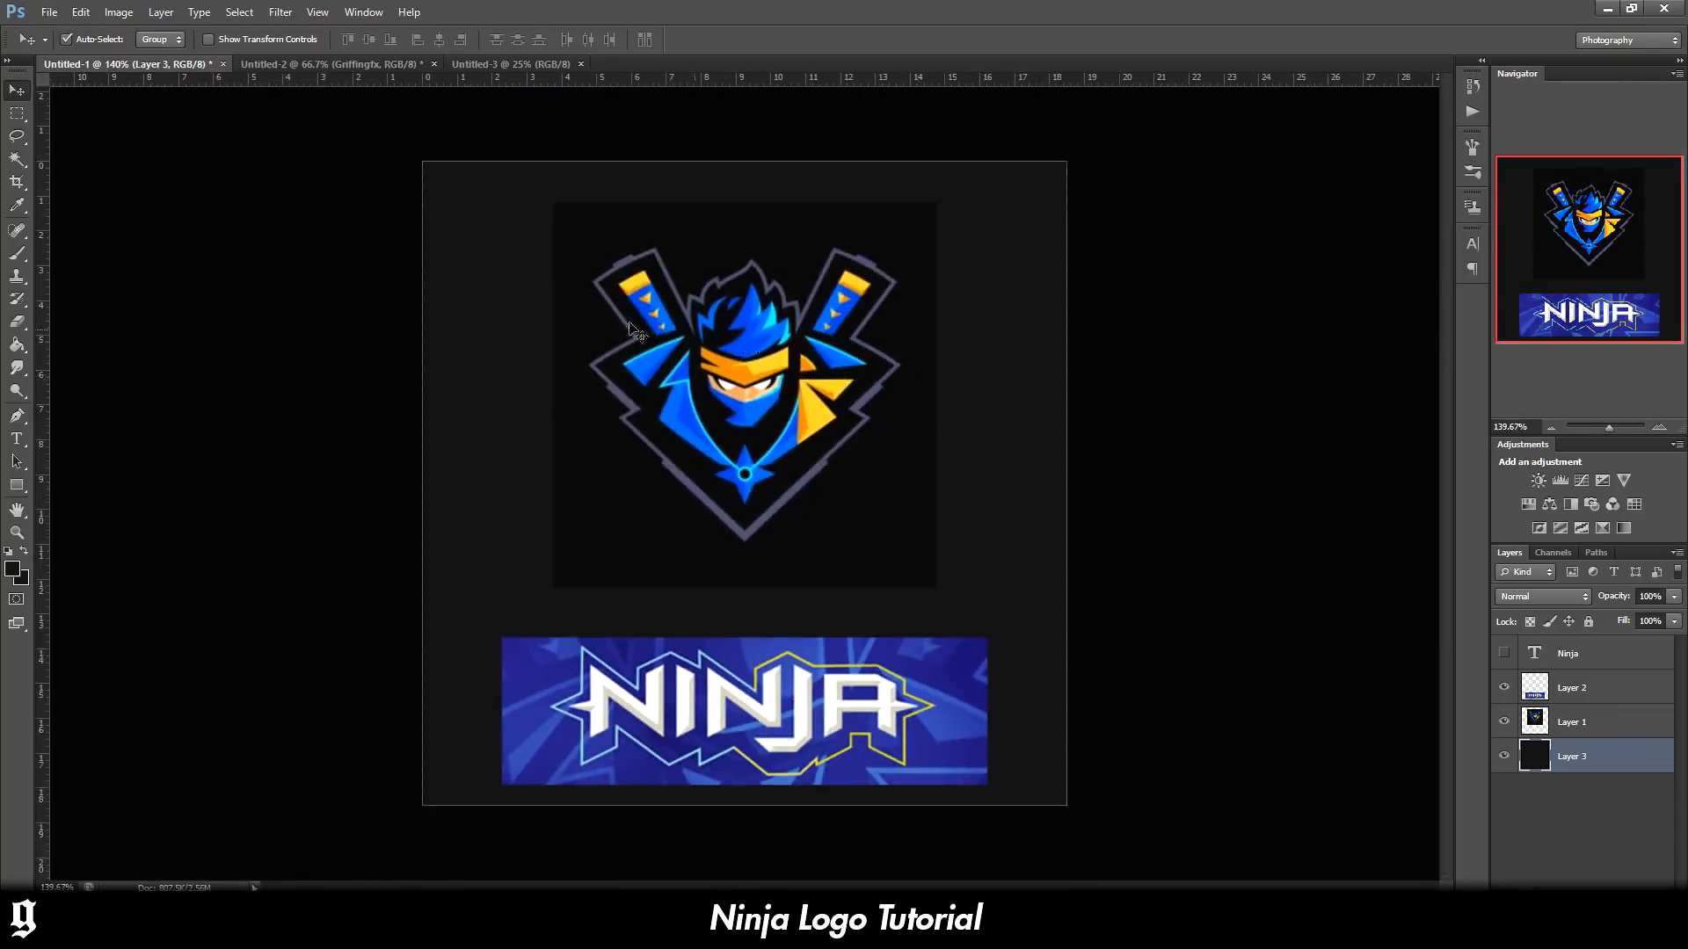
pyautogui.moveTo(751, 378); pyautogui.dragTo(788, 389)
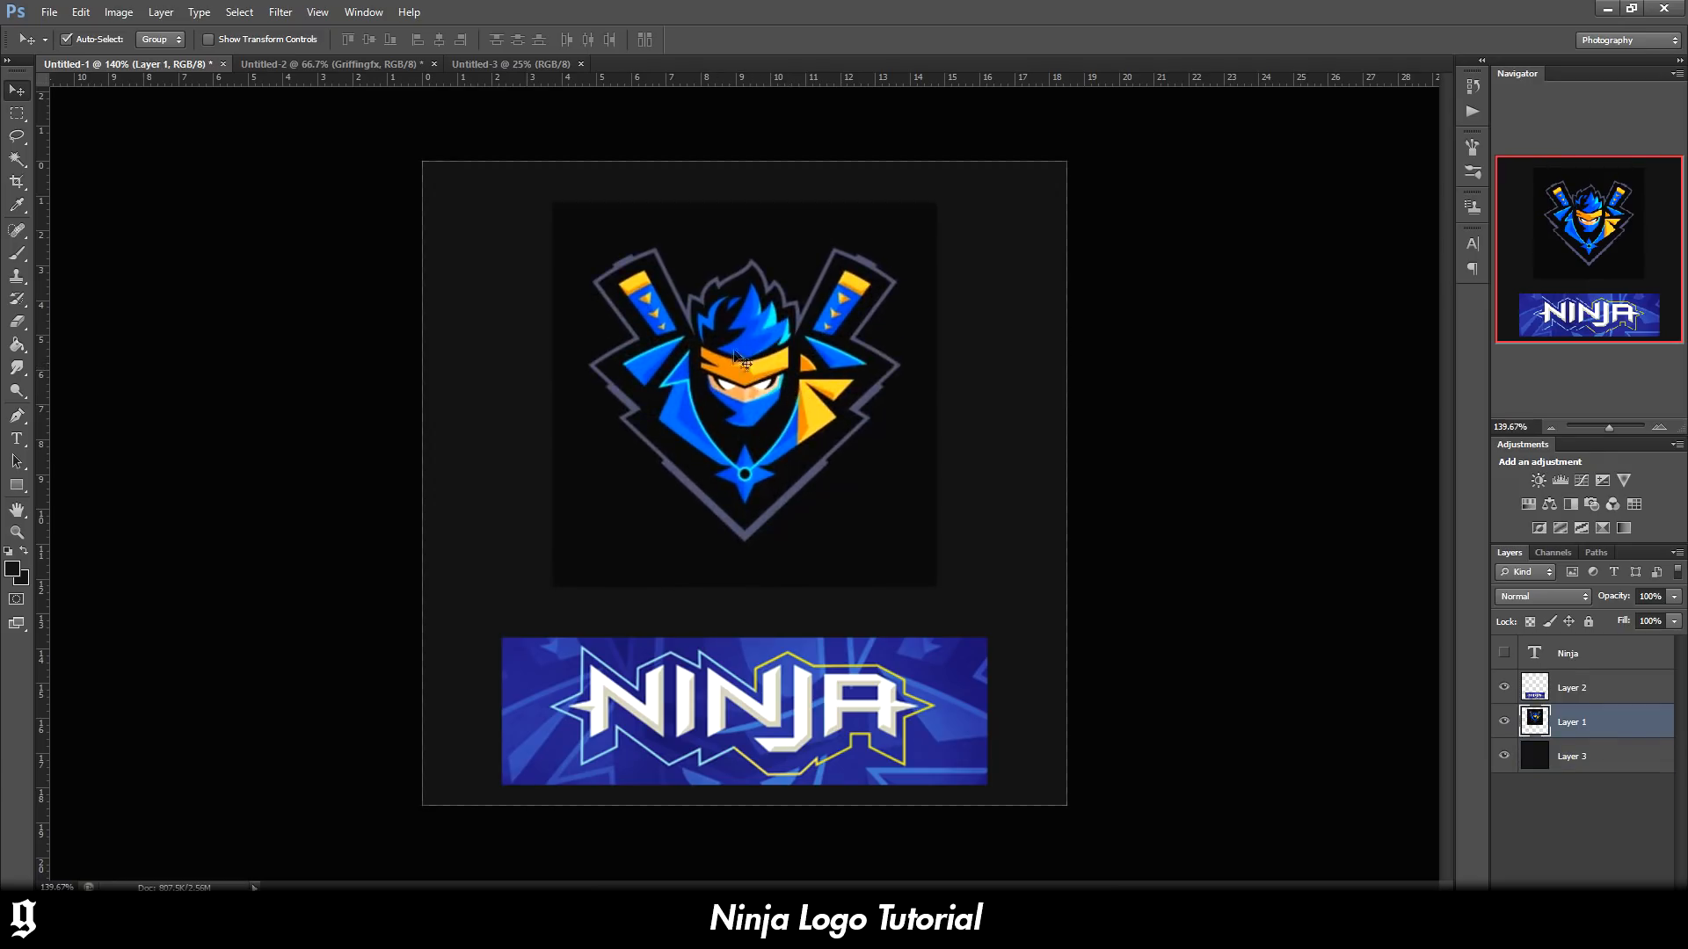
# Examine the example mascot logos in the Untitled-2 document, including the red samurai mask, the blue beast head and the green Draken dragon
pyautogui.click(320, 63)
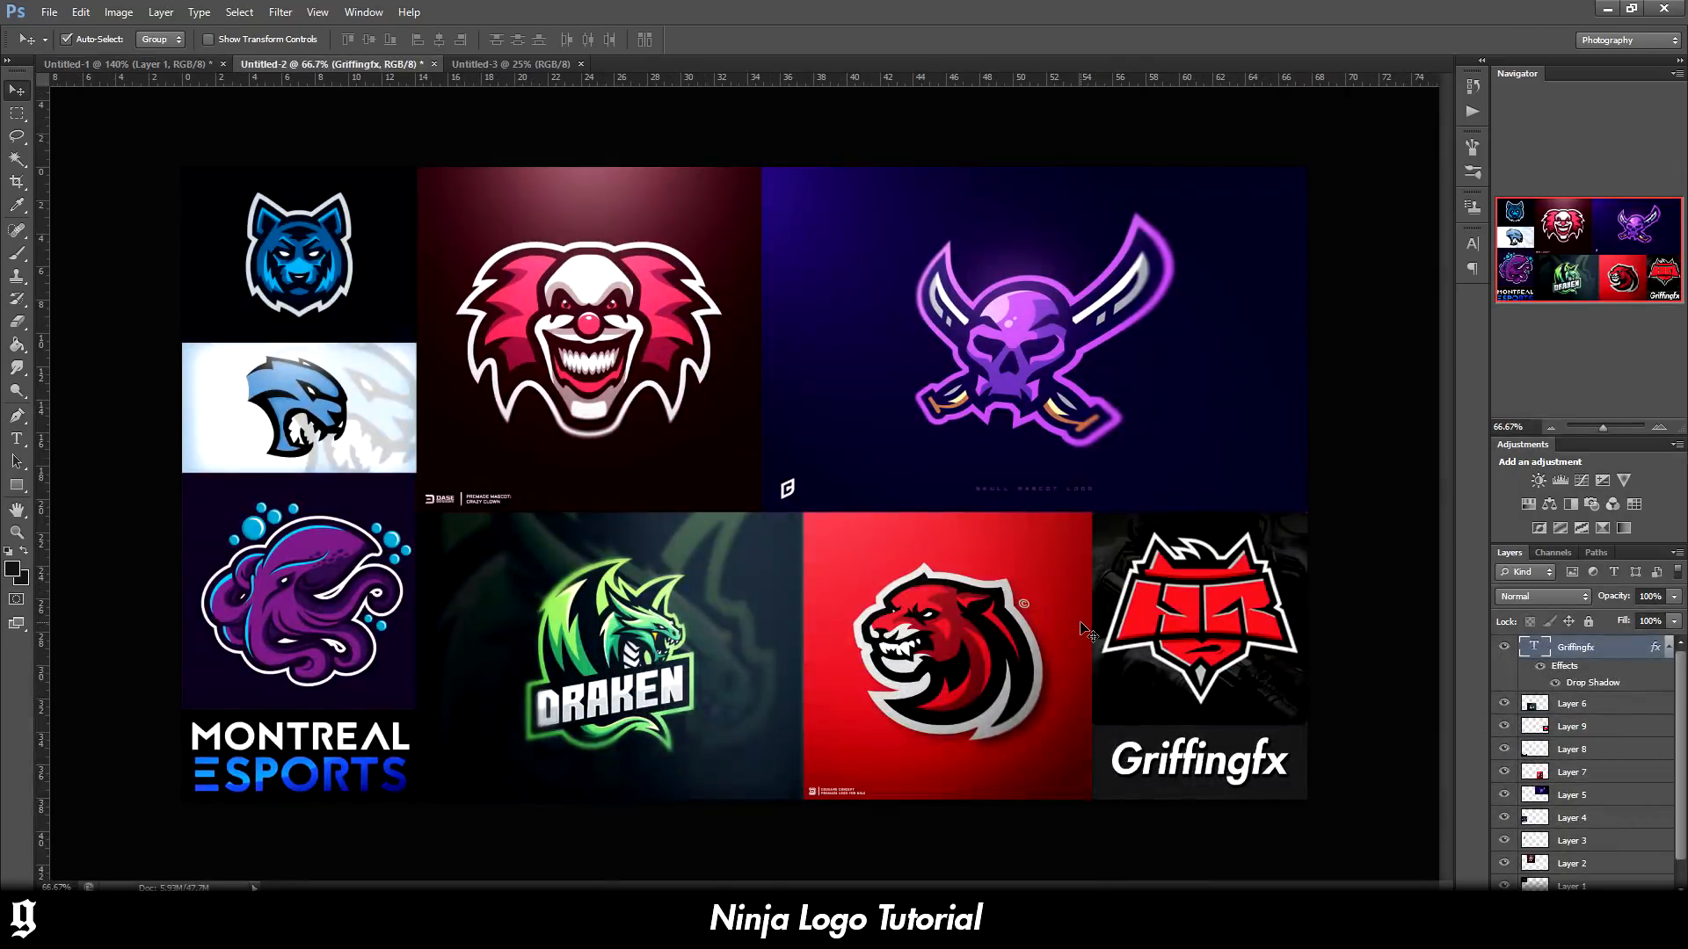
pyautogui.scroll(5, 1301, 629)
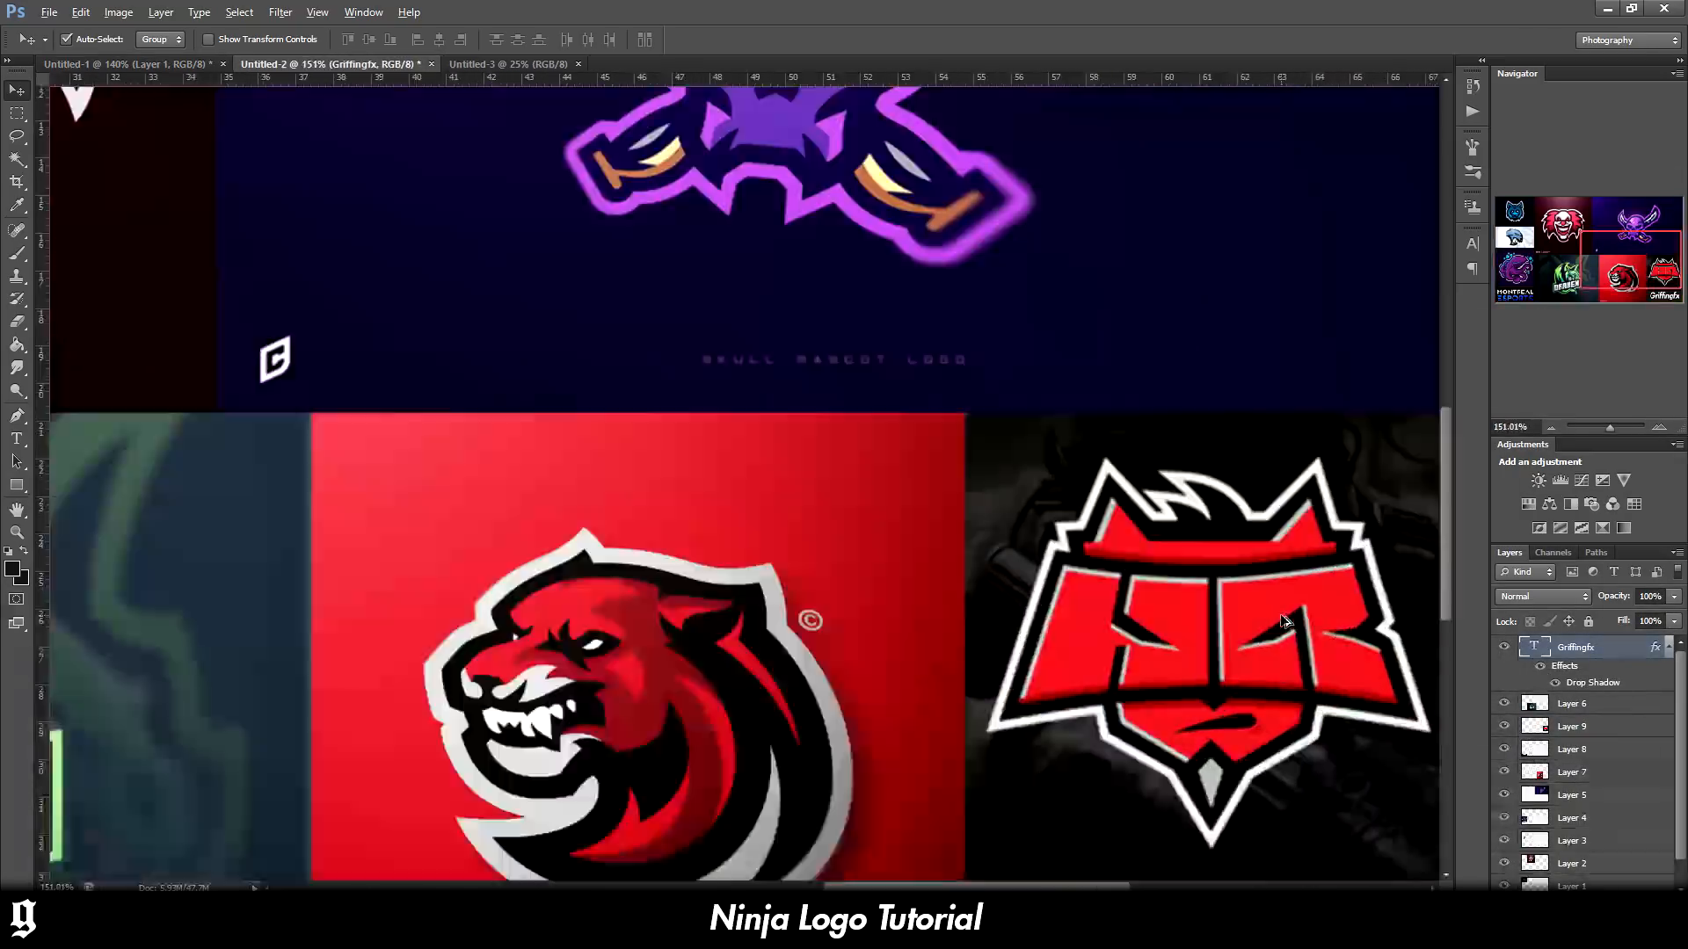
pyautogui.scroll(-5, 1350, 677)
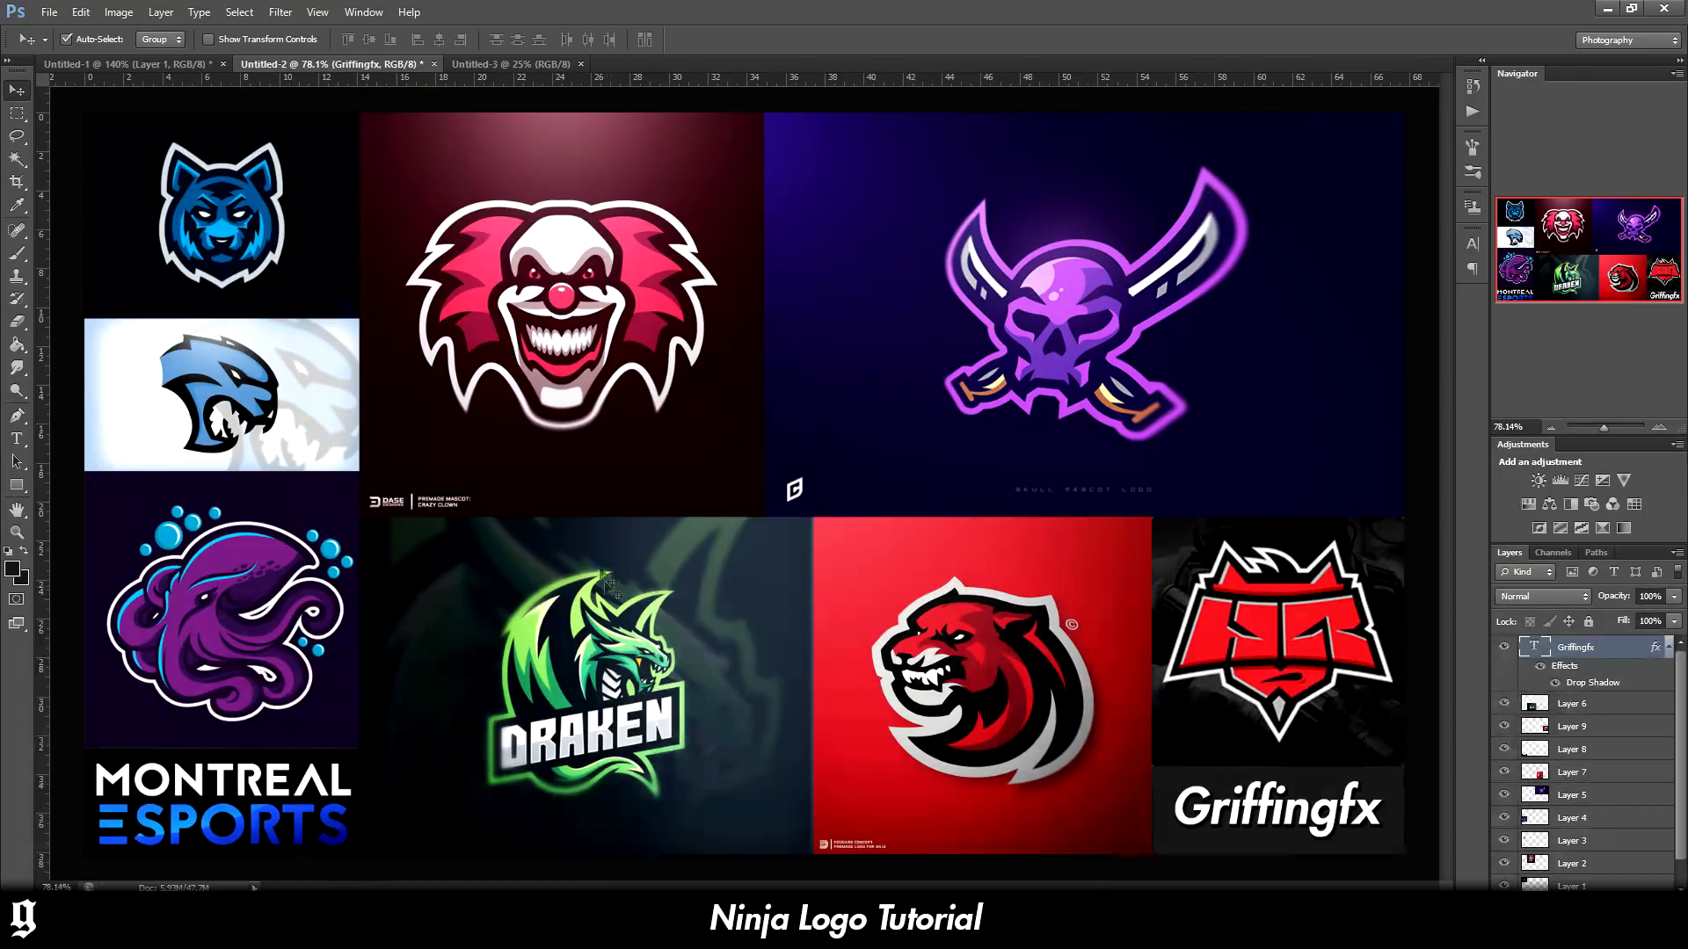
pyautogui.press('alt')
pyautogui.scroll(6, 215, 373)
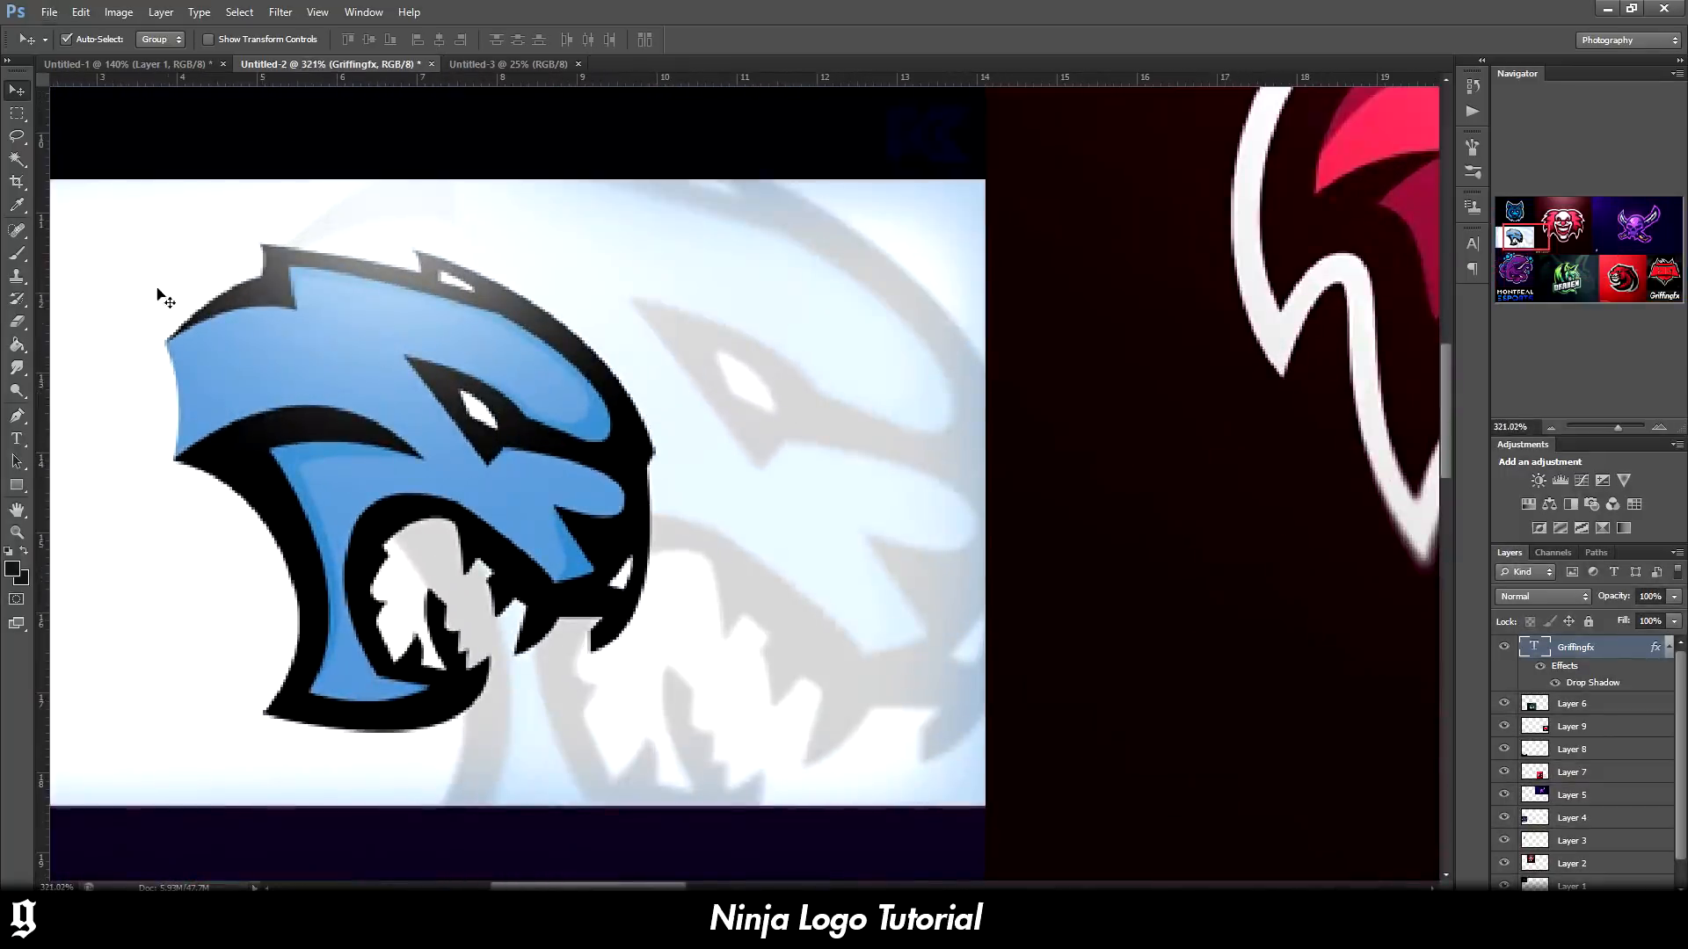
pyautogui.scroll(-6, 494, 471)
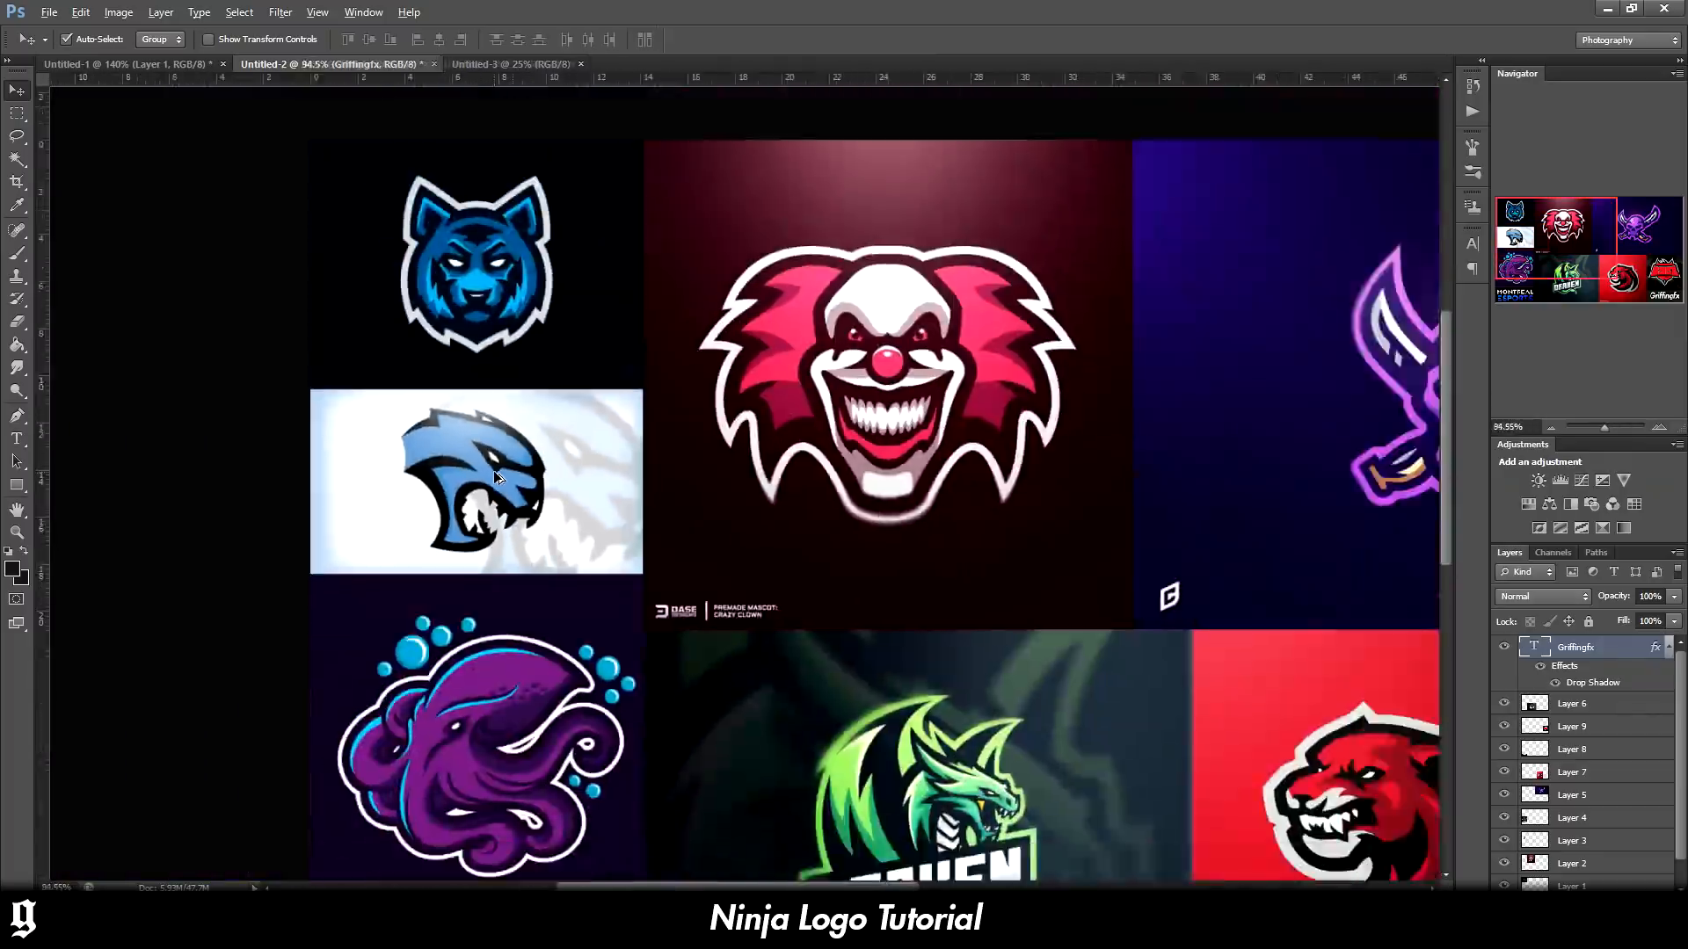
pyautogui.scroll(5, 712, 739)
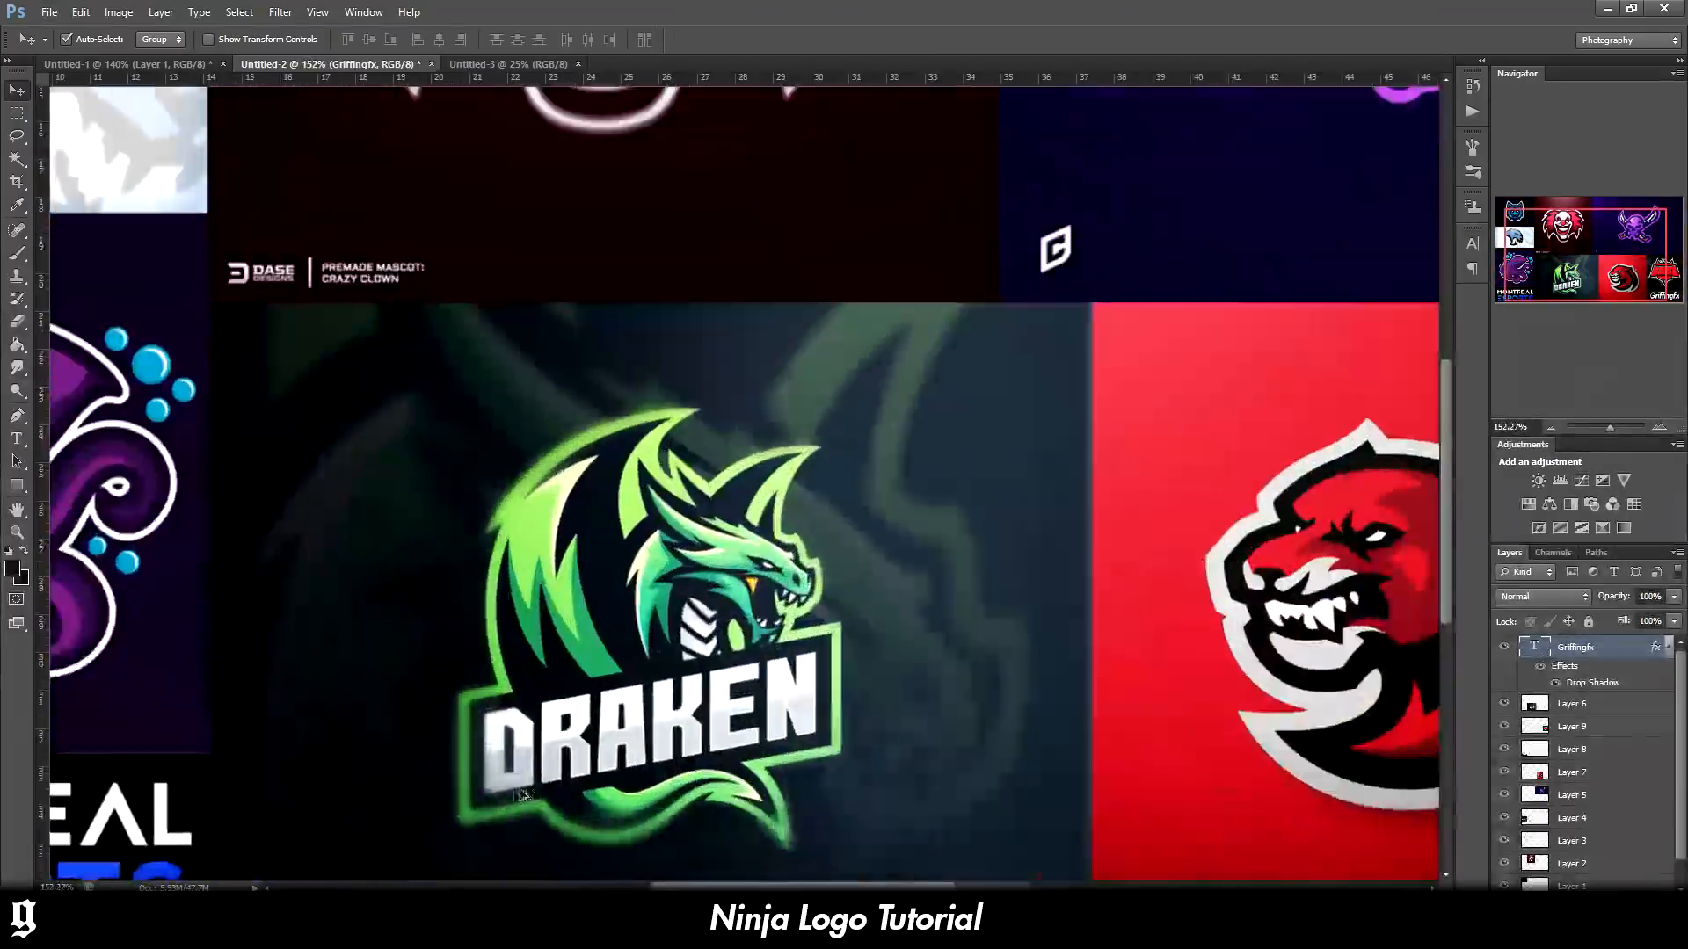
pyautogui.scroll(-3, 730, 771)
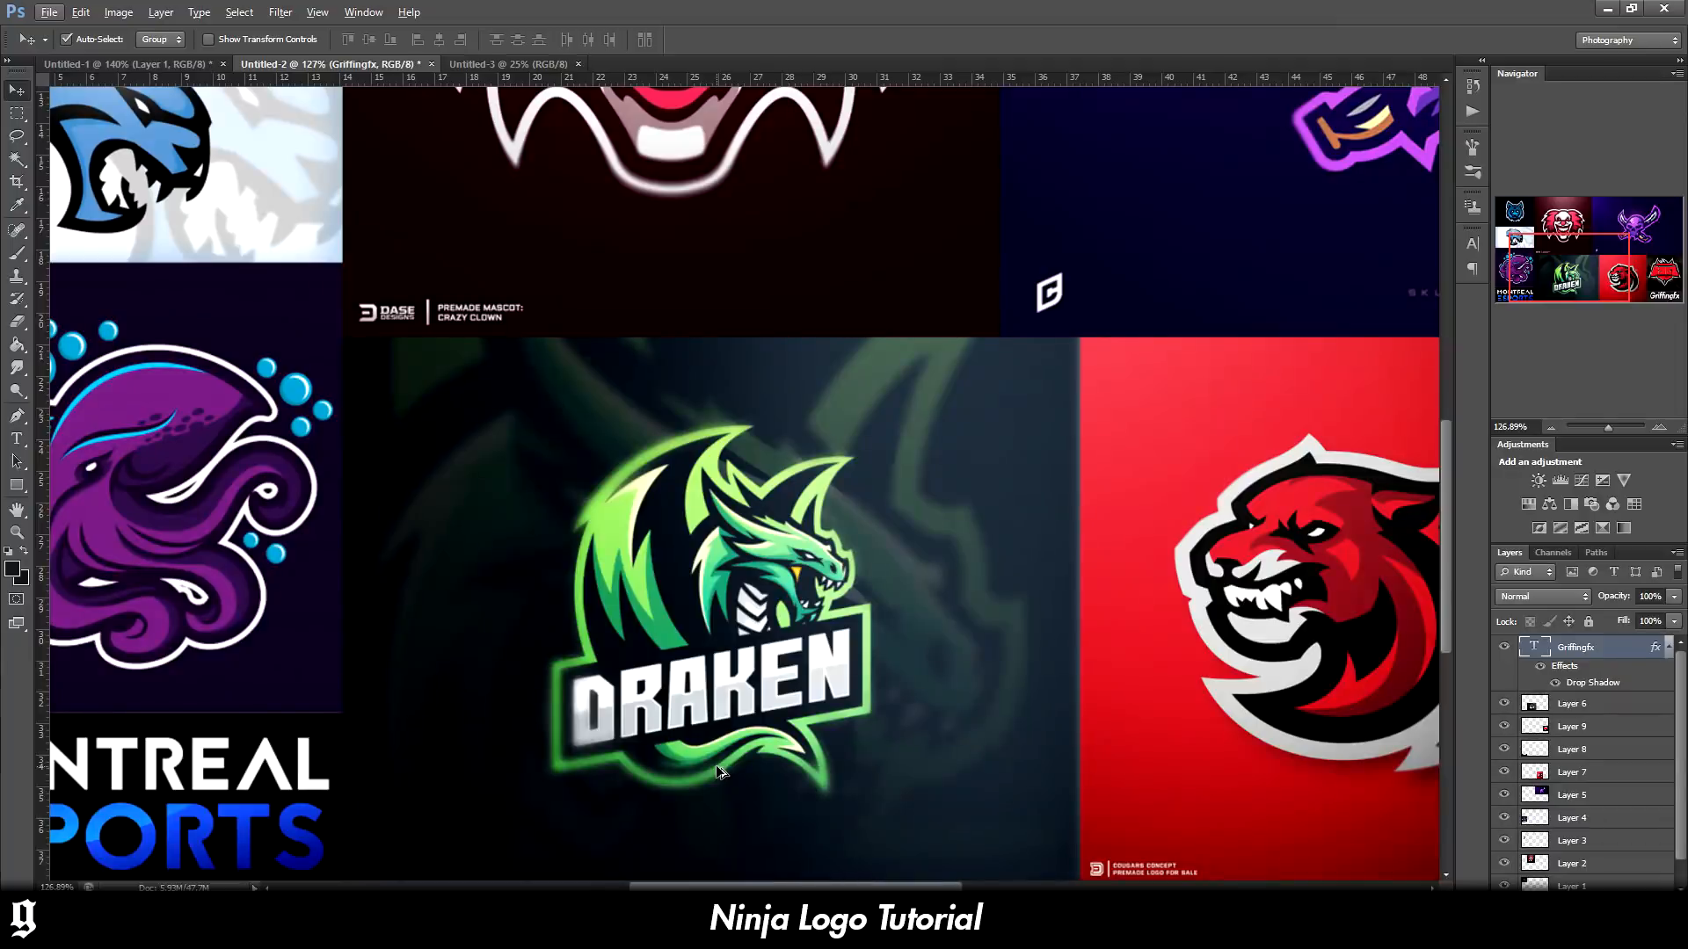
pyautogui.scroll(-3, 714, 751)
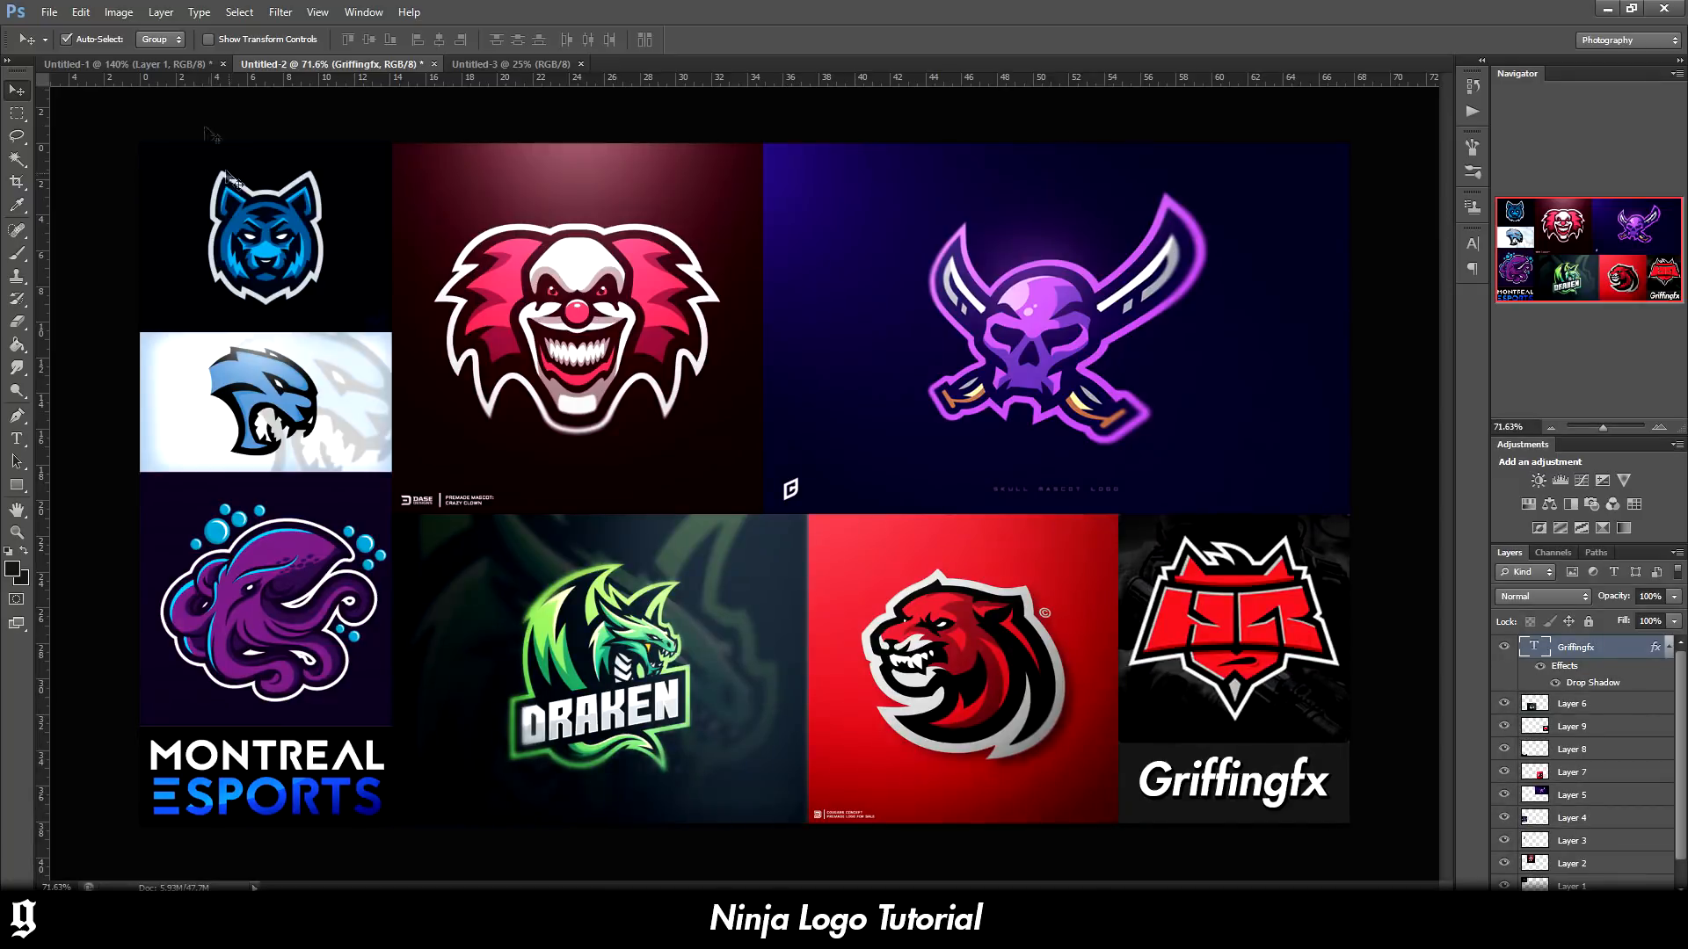
# Nudge the blue NINJA banner up slightly in Untitled-1 and show the Ninja text layer, placing it across the mascot
pyautogui.click(128, 64)
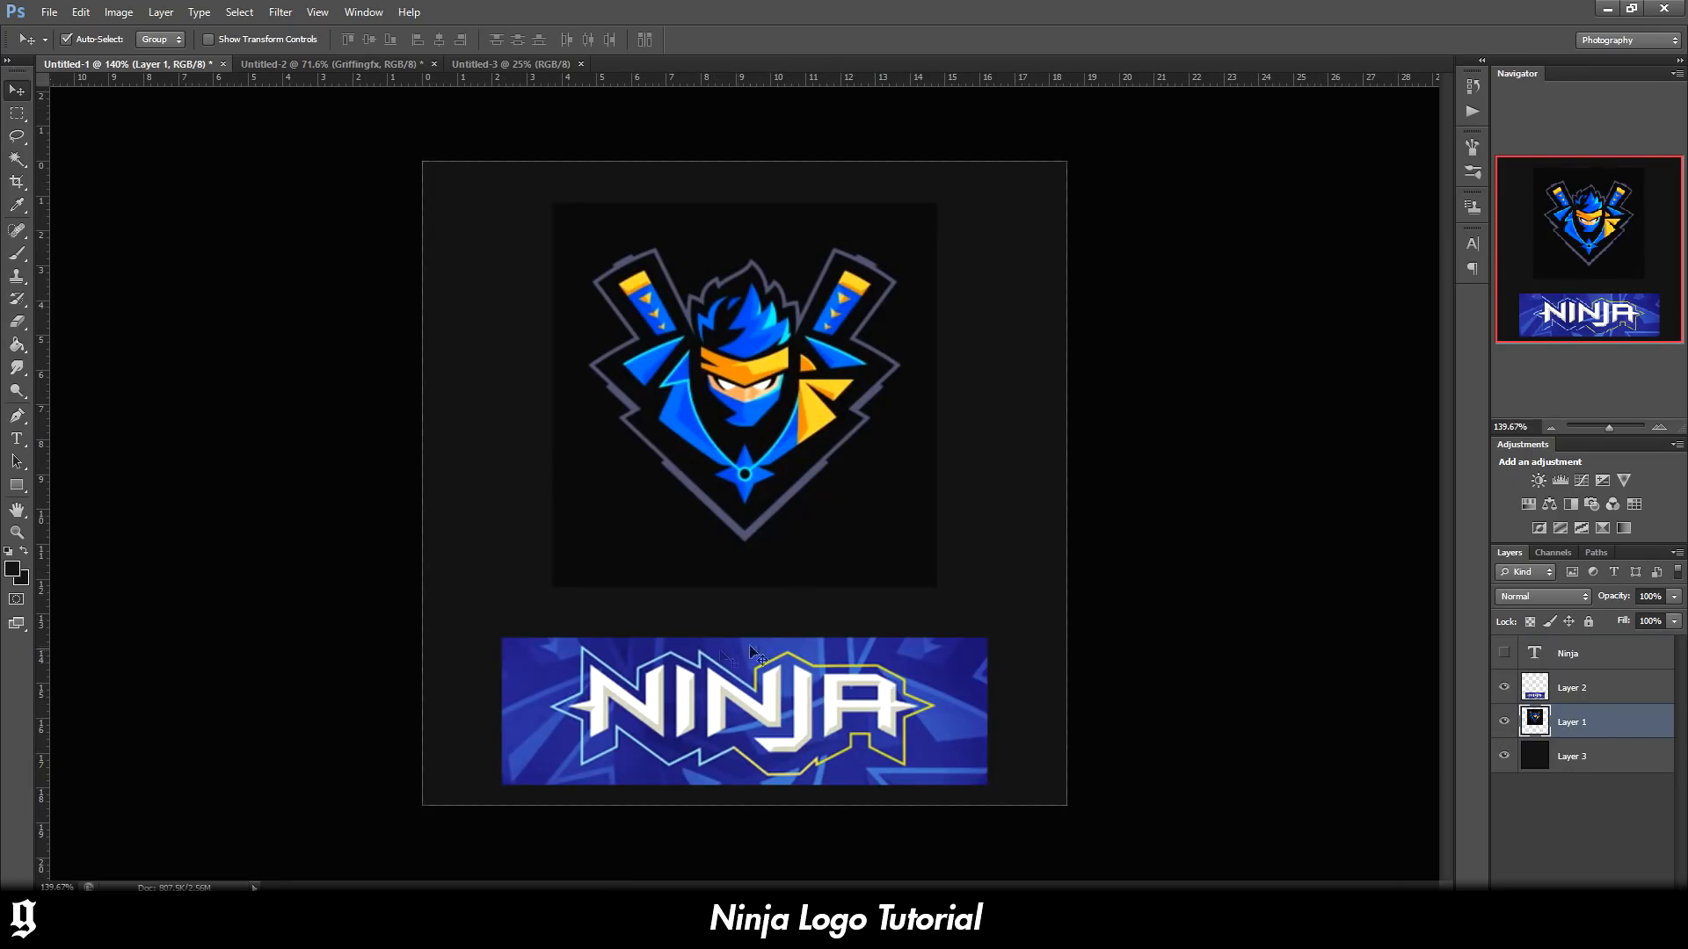
pyautogui.moveTo(775, 710); pyautogui.dragTo(776, 700)
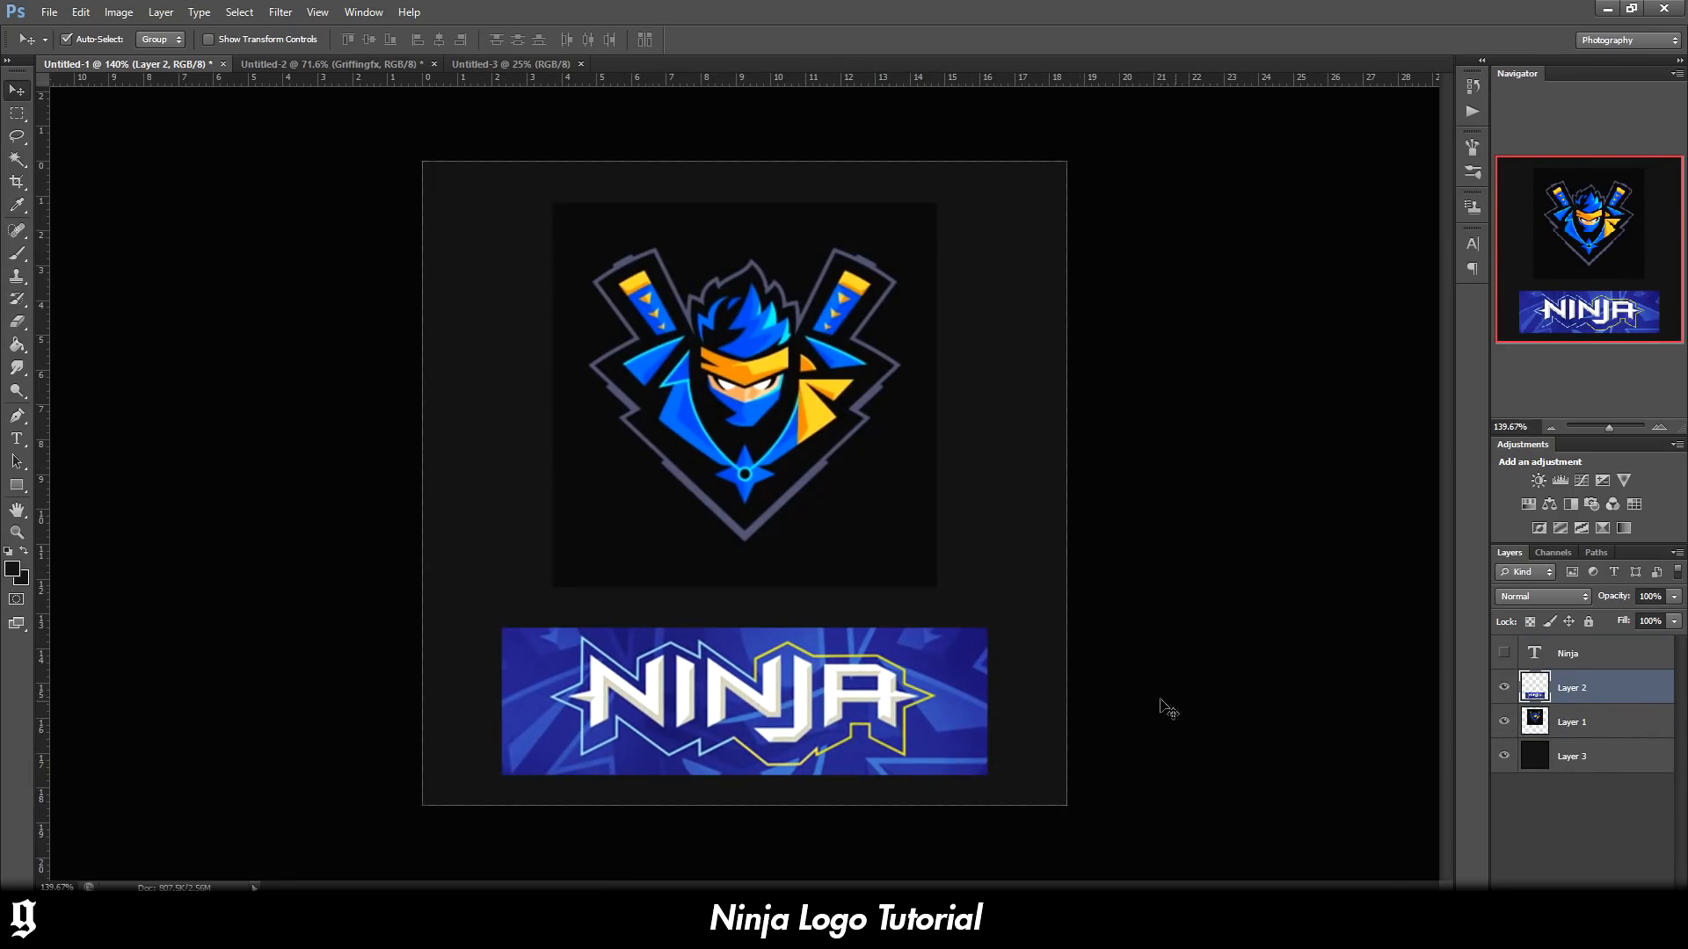
pyautogui.click(1501, 654)
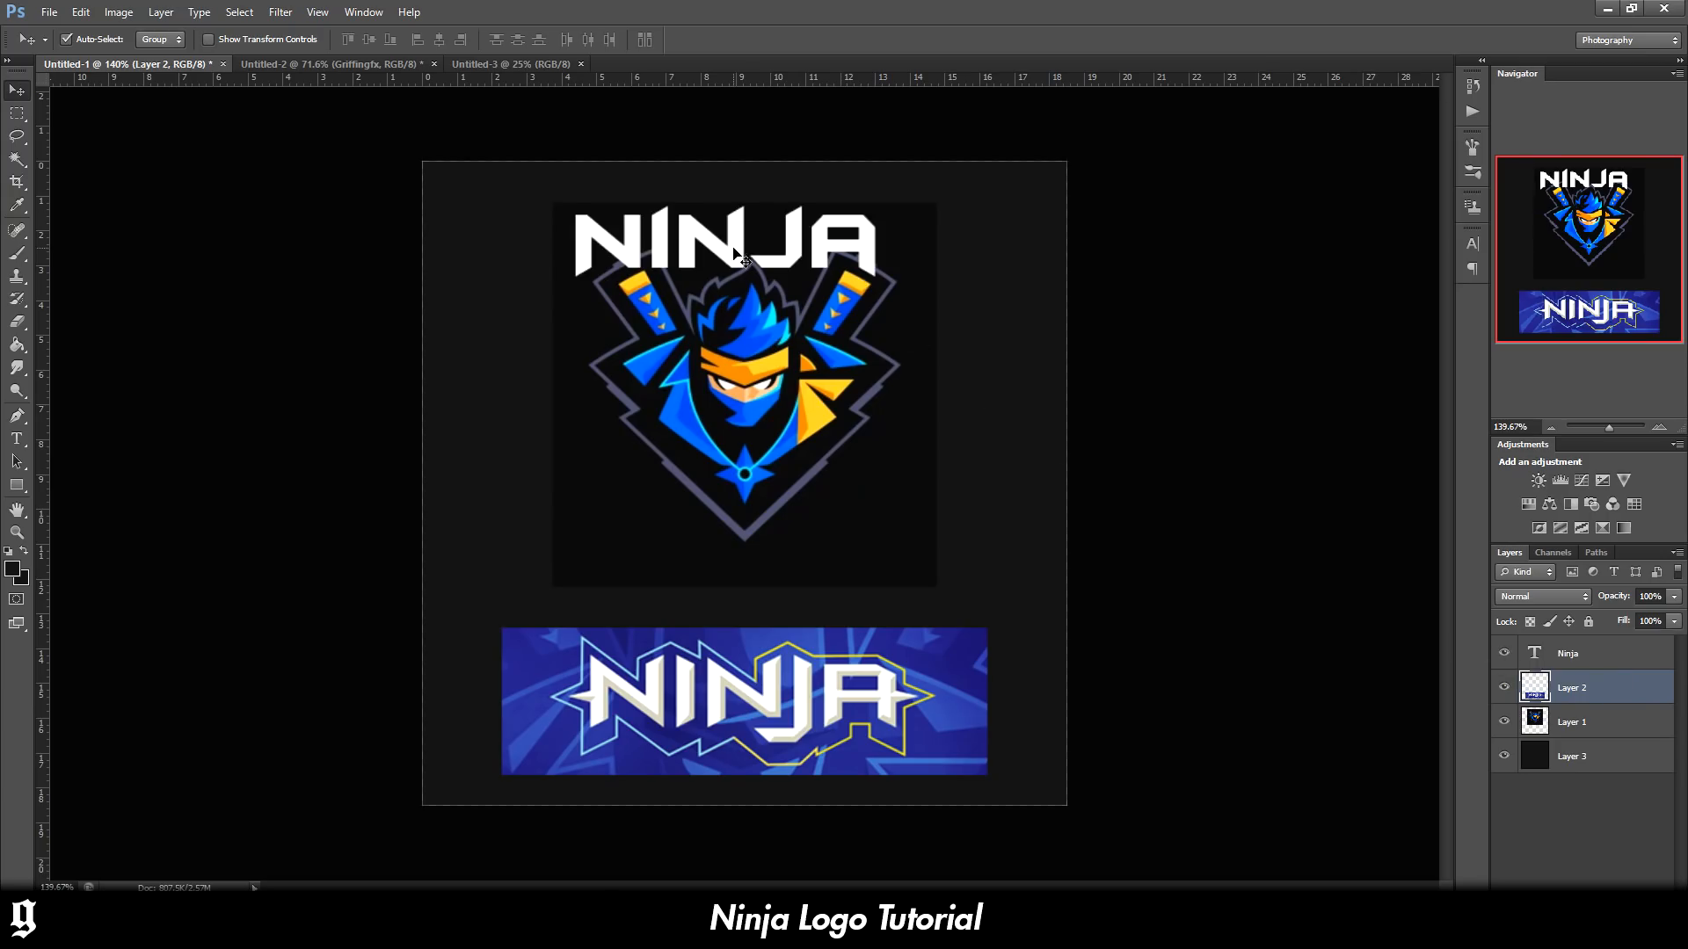
pyautogui.moveTo(742, 255); pyautogui.dragTo(787, 354)
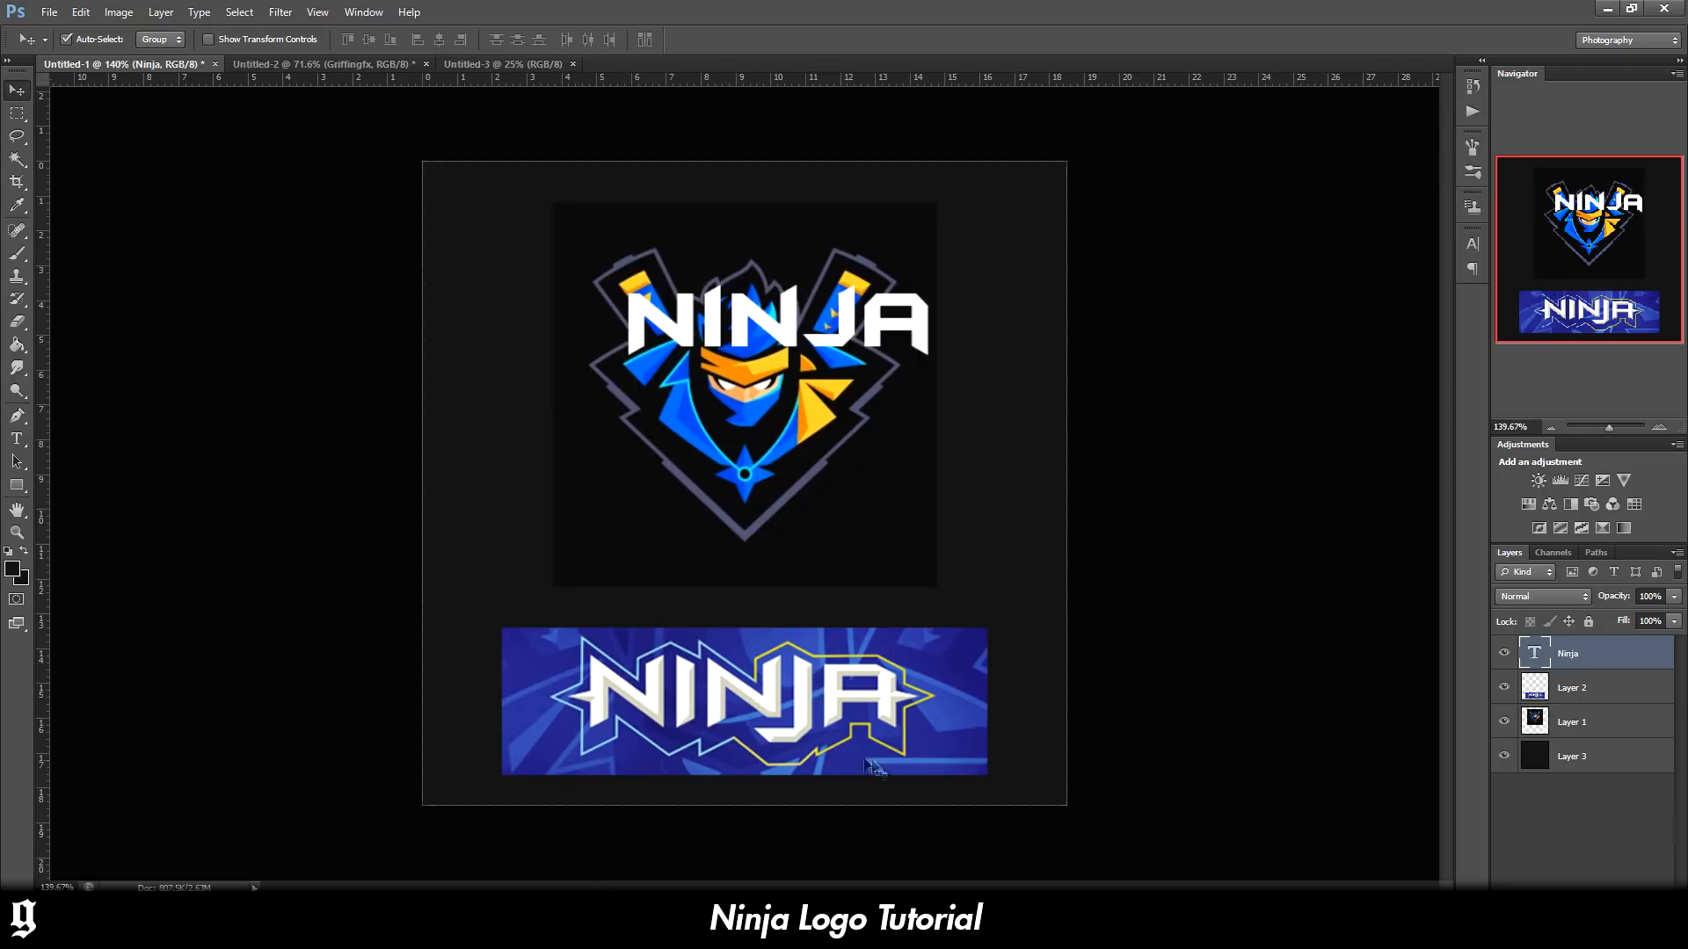
# Move the Ninja text down to the middle of the canvas and hide the mascot on Layer 1
pyautogui.scroll(5, 761, 738)
pyautogui.scroll(-3, 737, 615)
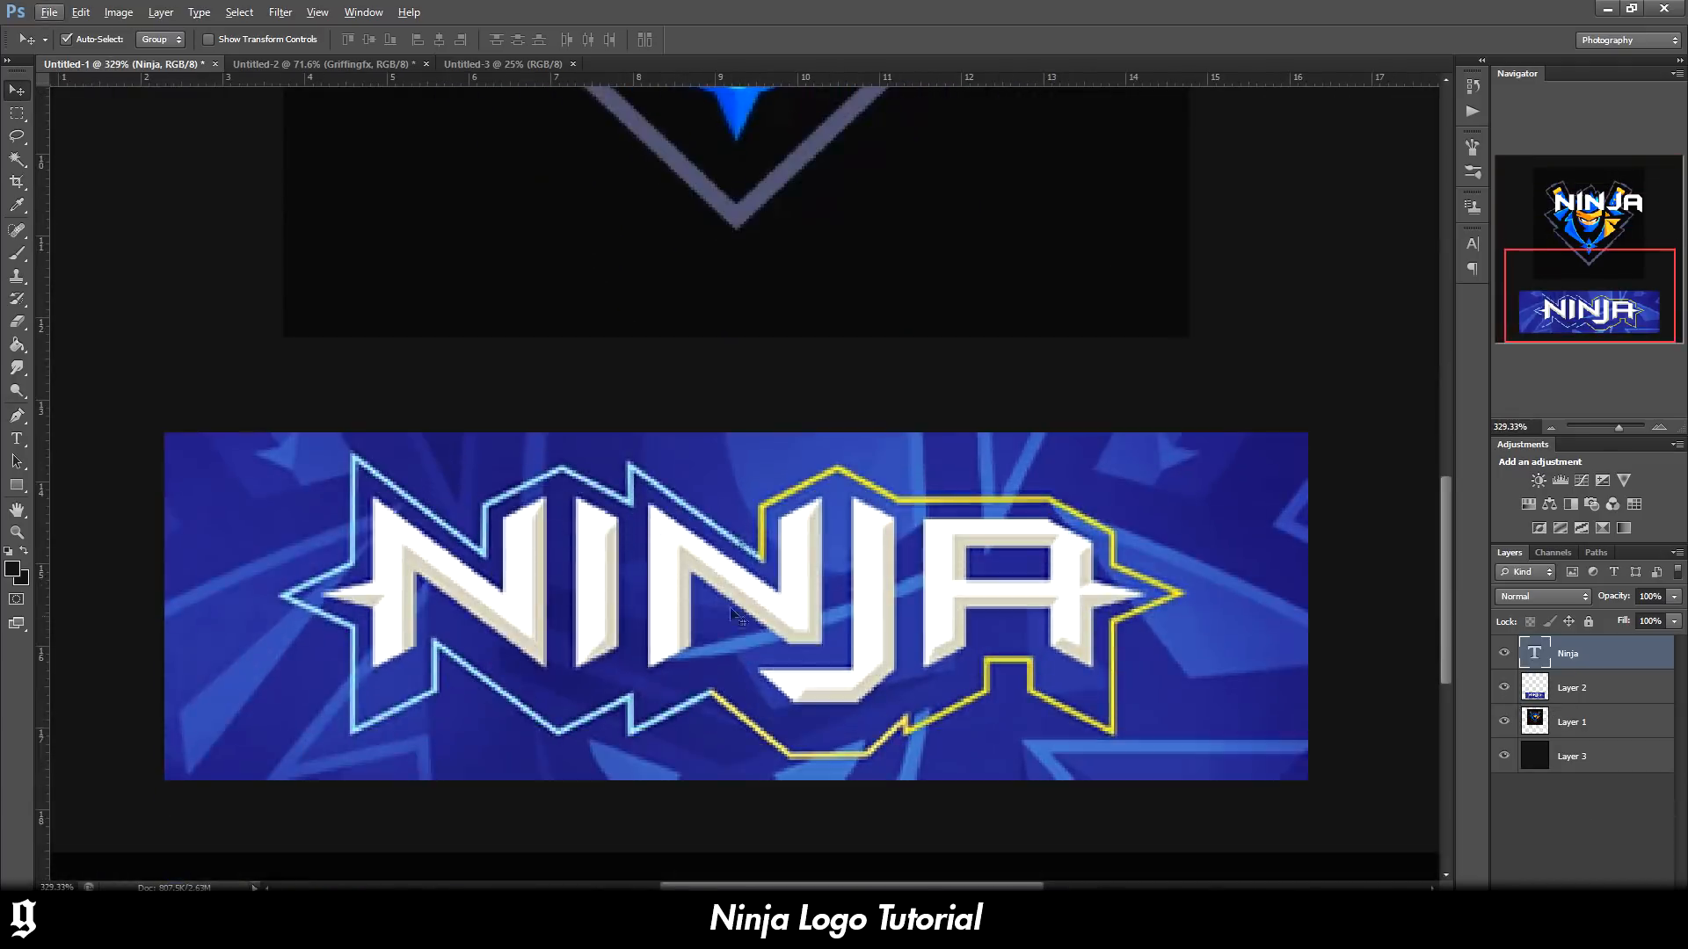
pyautogui.scroll(-4, 879, 609)
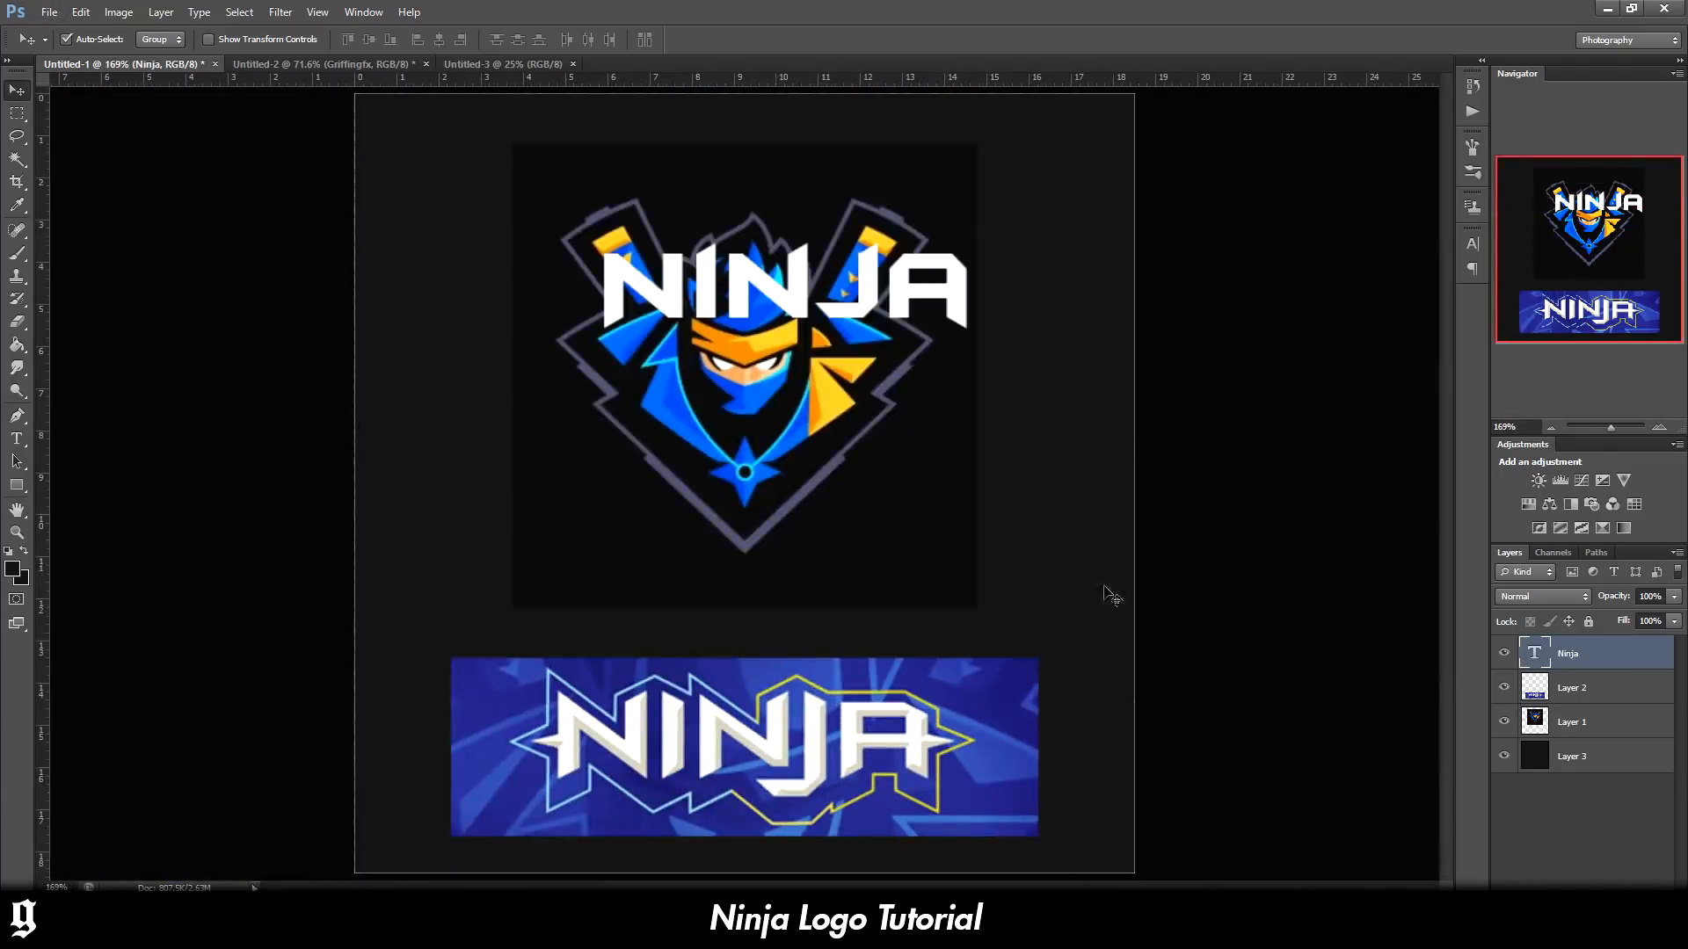
pyautogui.moveTo(754, 286); pyautogui.dragTo(735, 434)
pyautogui.click(1504, 722)
pyautogui.scroll(2, 700, 494)
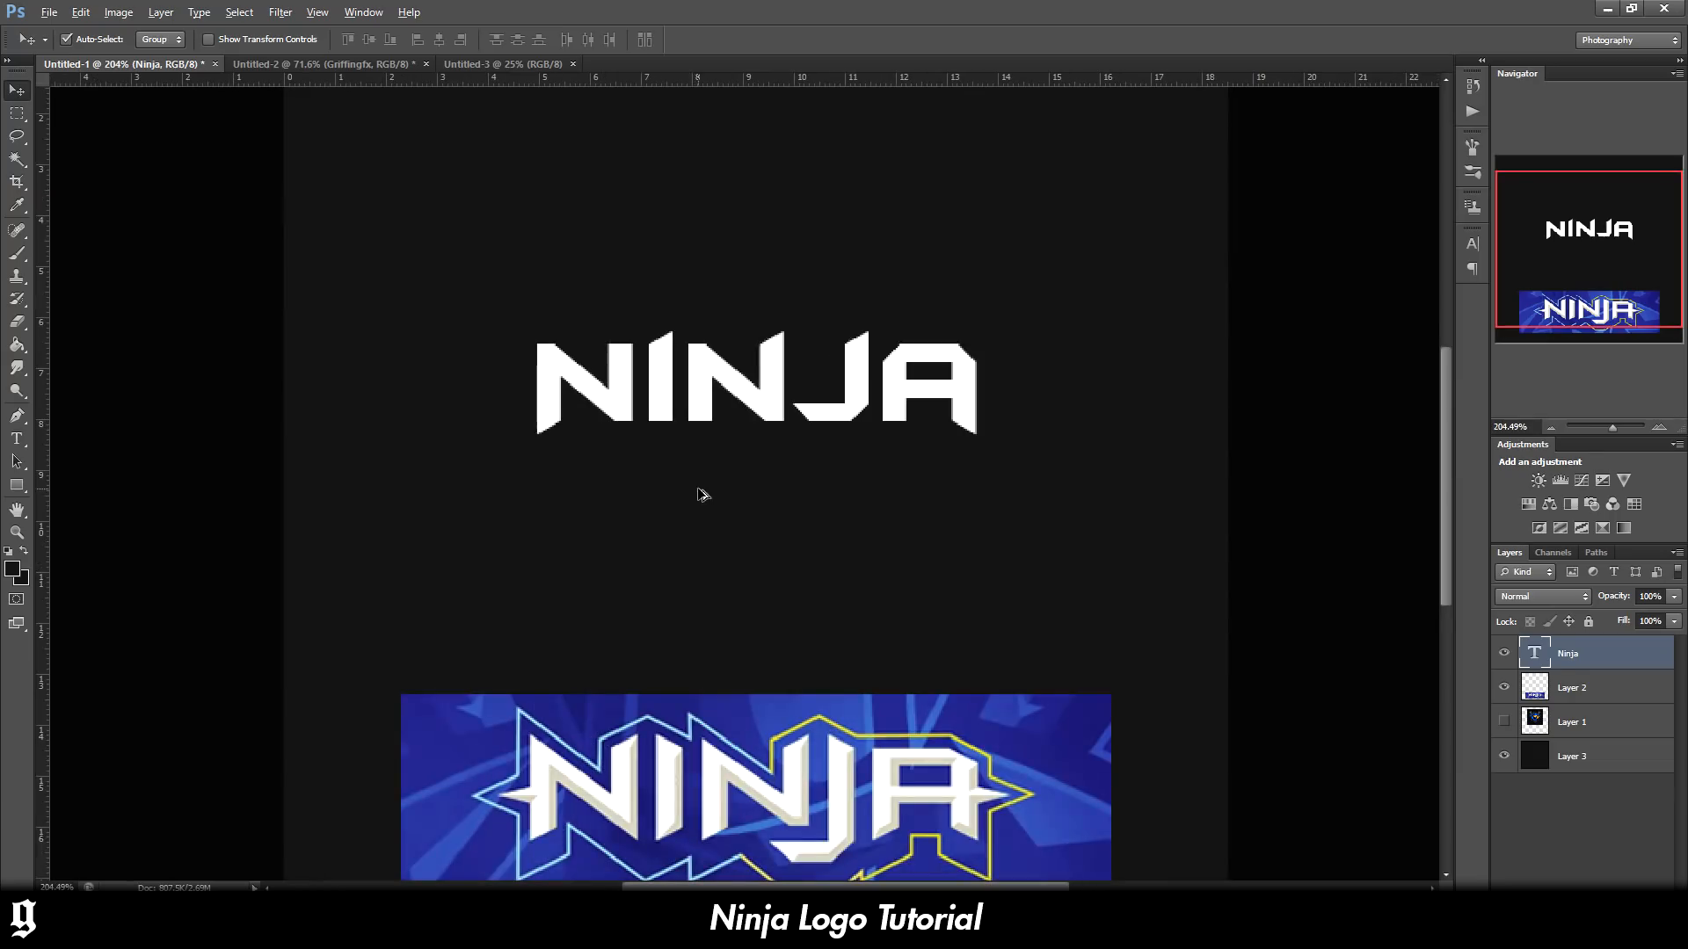
# On a new layer, draw a pointed triangular pen path on the first N's outer edge and convert it to a selection
pyautogui.click(17, 415)
pyautogui.hotkey('alt', 'BackSpace')
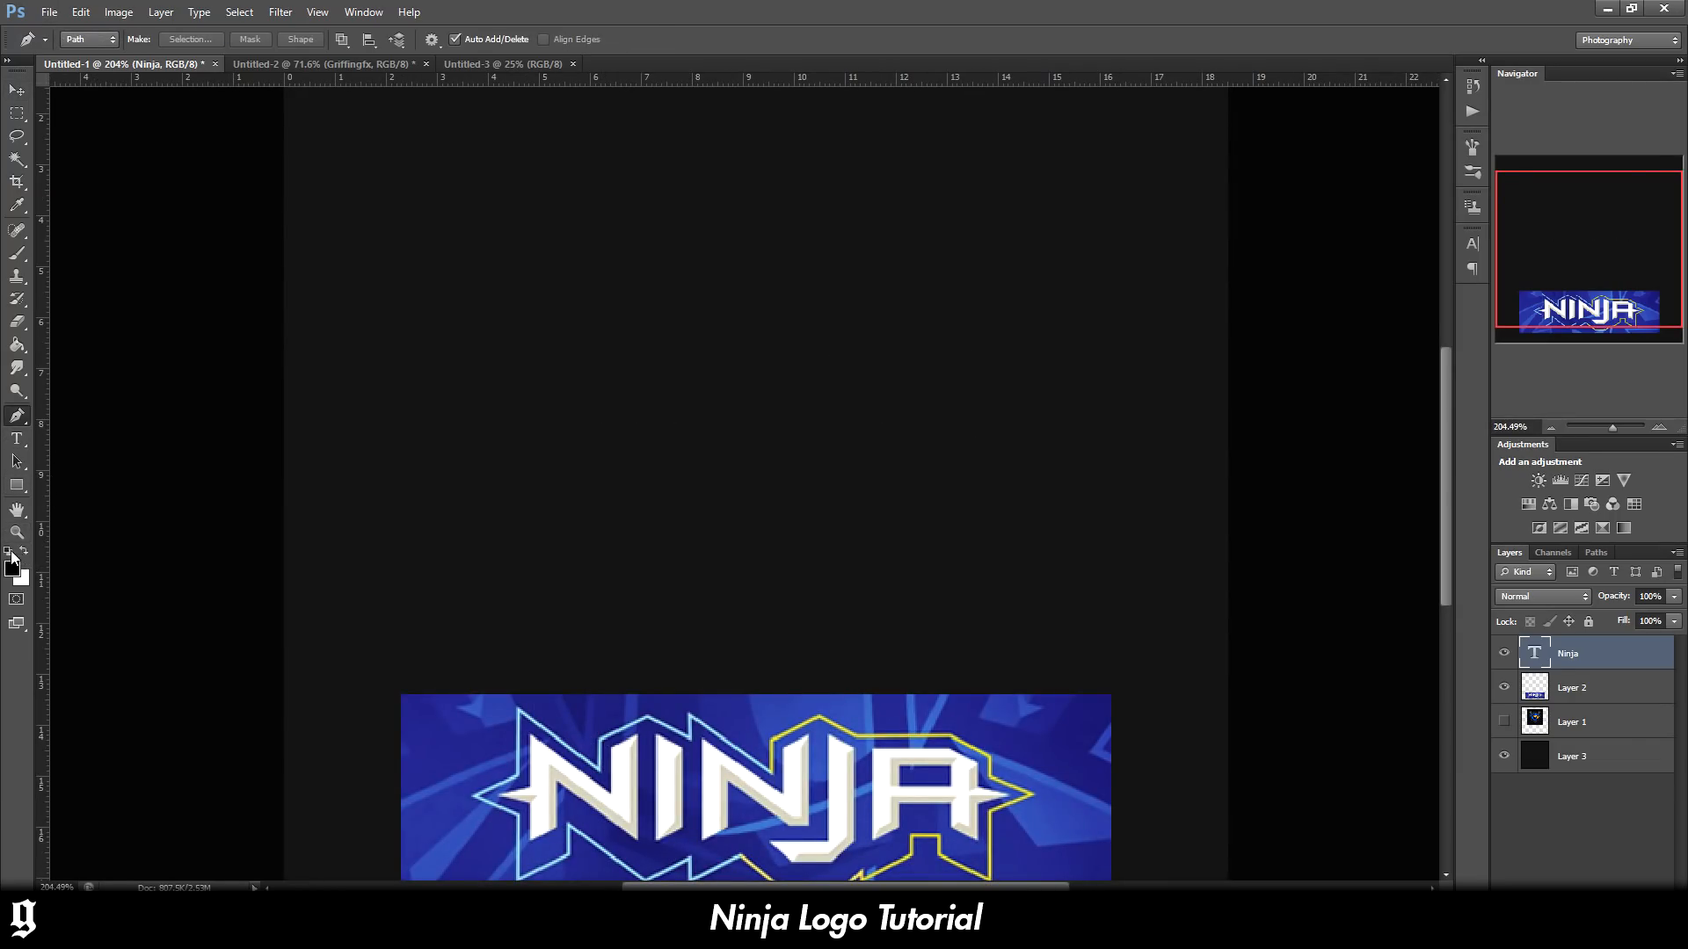
pyautogui.hotkey('ctrl', 'z')
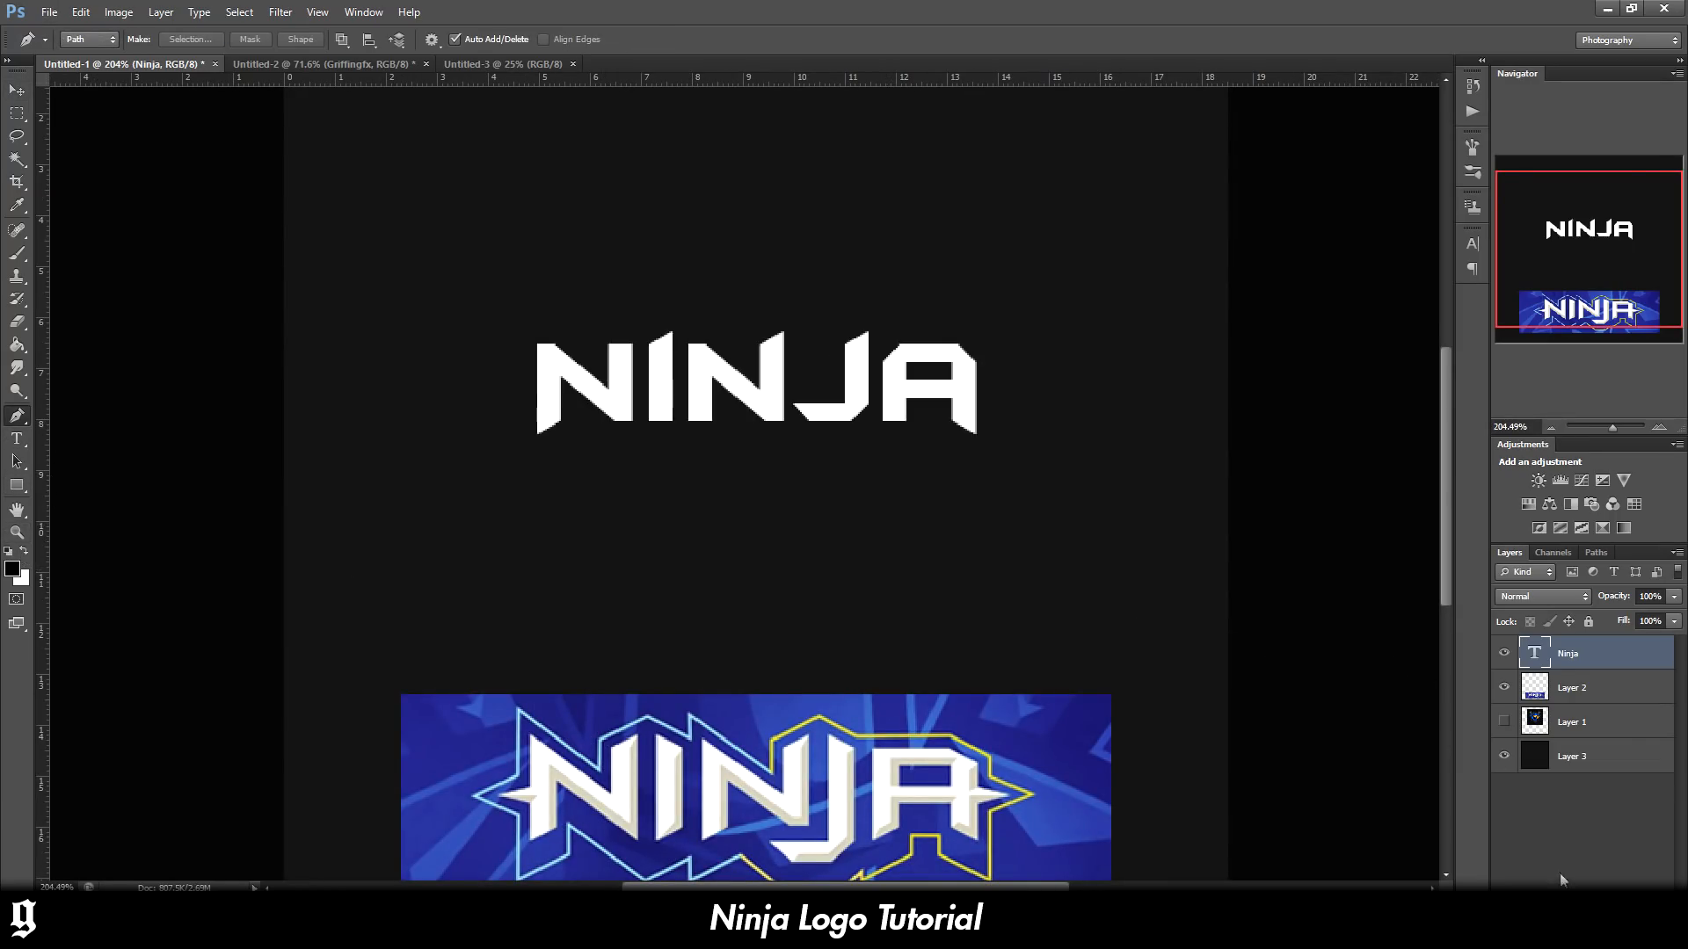
pyautogui.hotkey('ctrl', 'shift', 'alt', 'n')
pyautogui.click(543, 409)
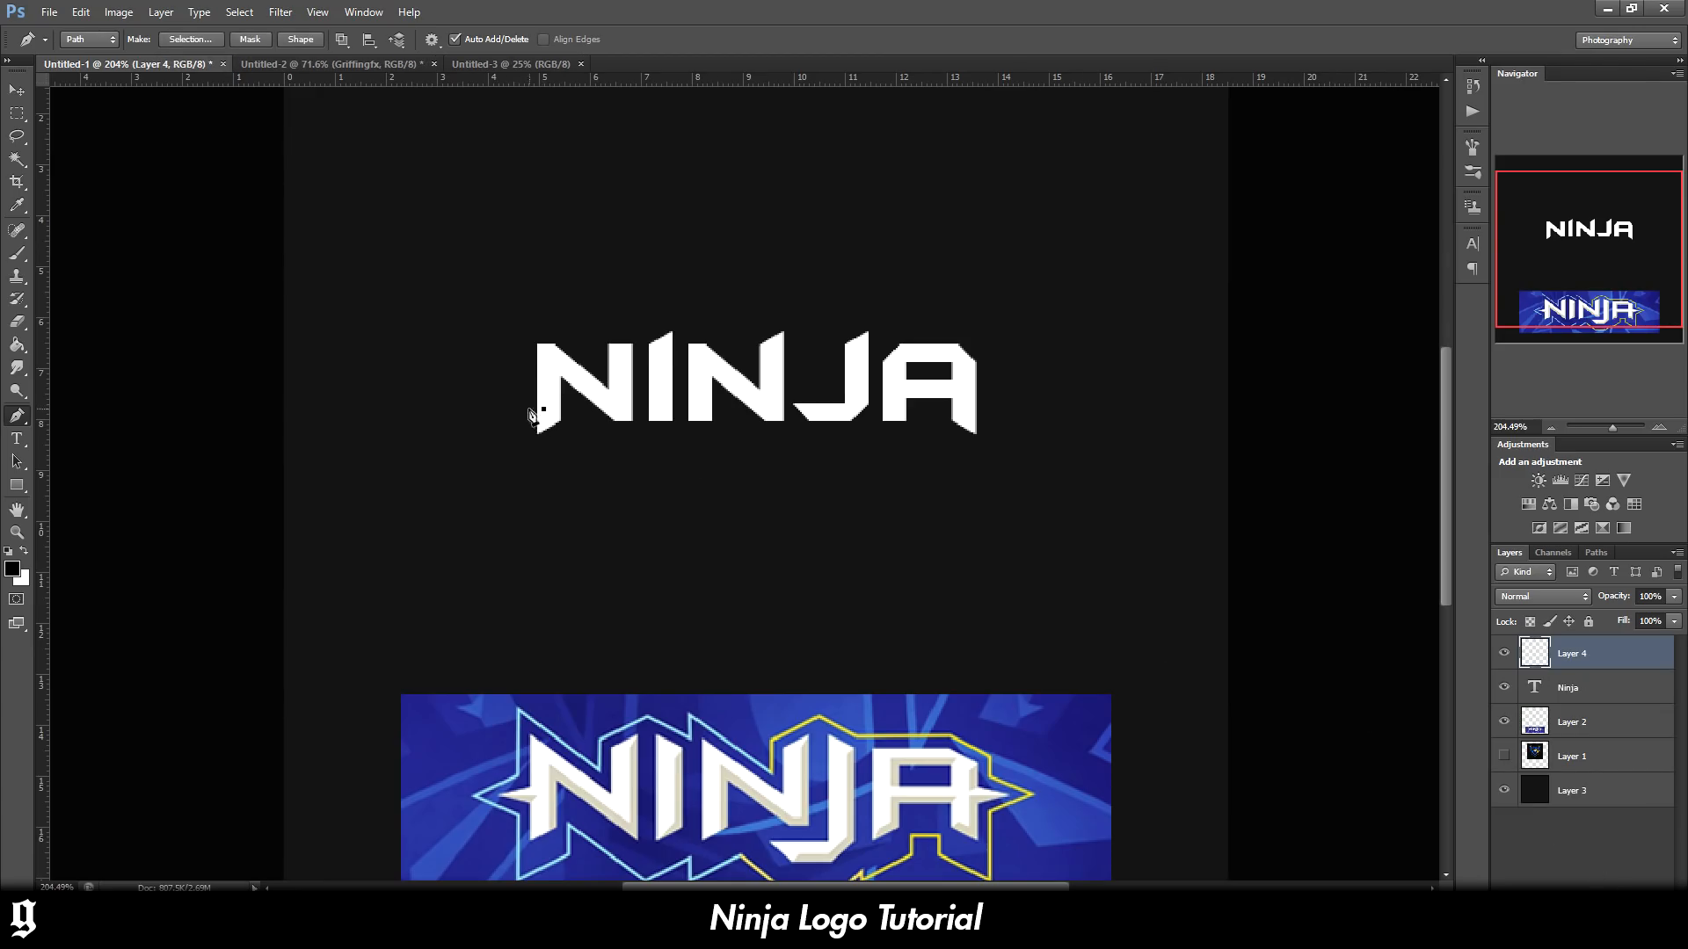
pyautogui.click(505, 404)
pyautogui.click(543, 387)
pyautogui.rightClick(563, 392)
pyautogui.click(607, 479)
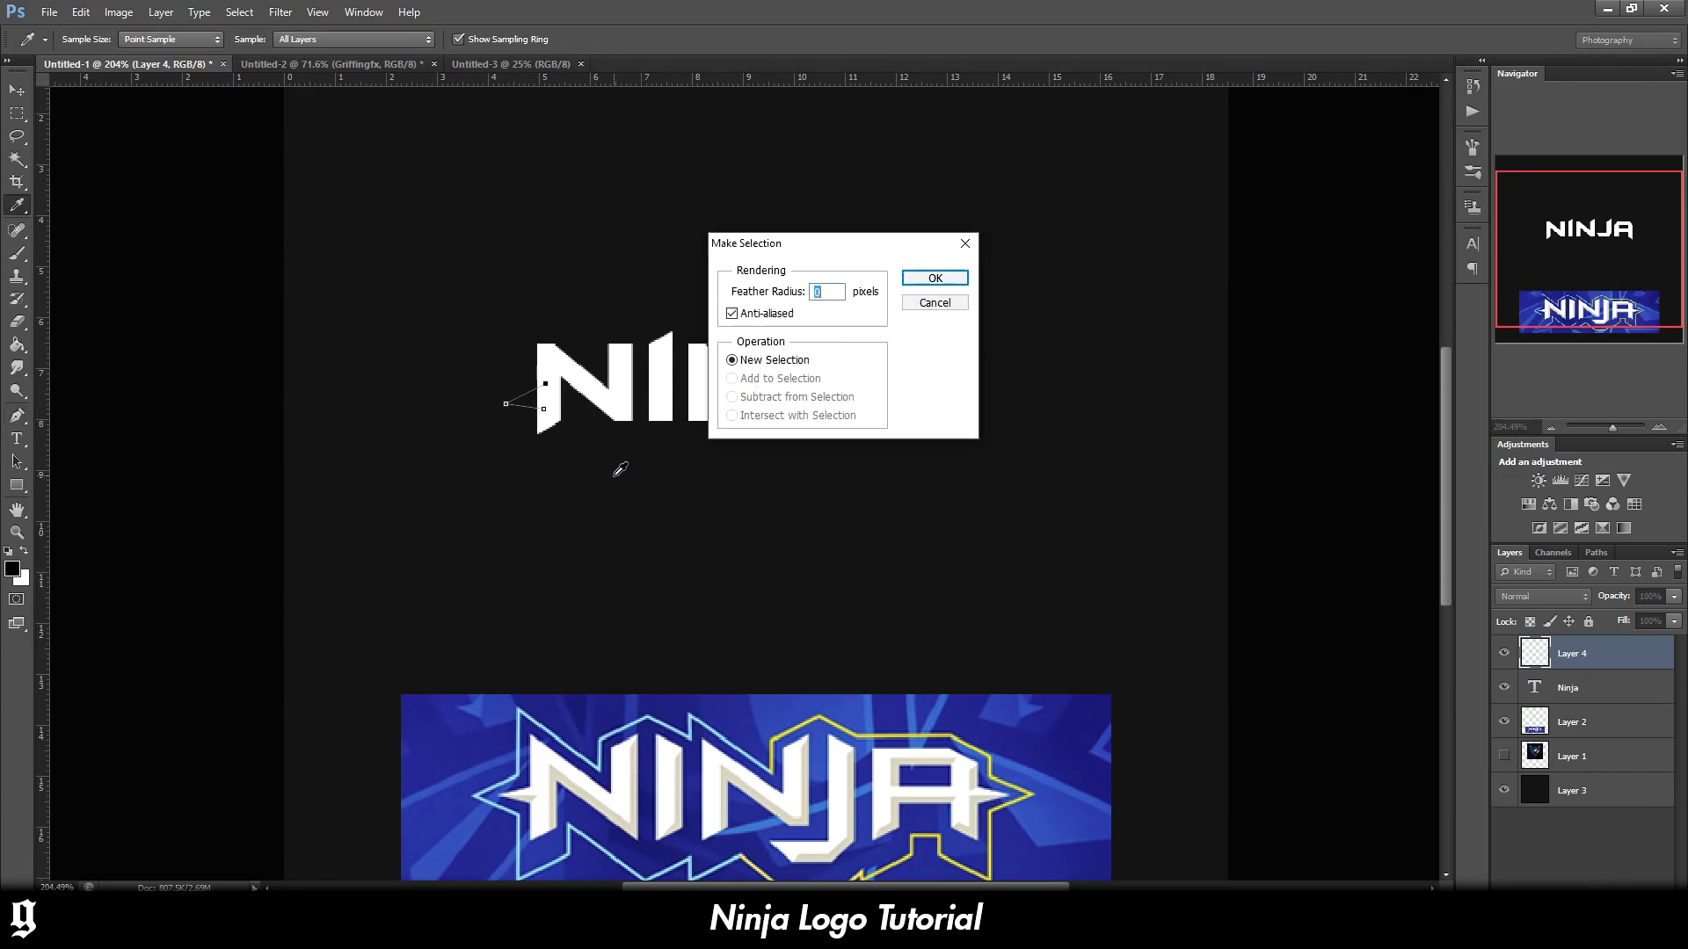
pyautogui.press('Return')
# Paint the triangular selection white to form a spike on the first N, and deselect it
pyautogui.press('x')
pyautogui.press('b')
pyautogui.click(529, 400)
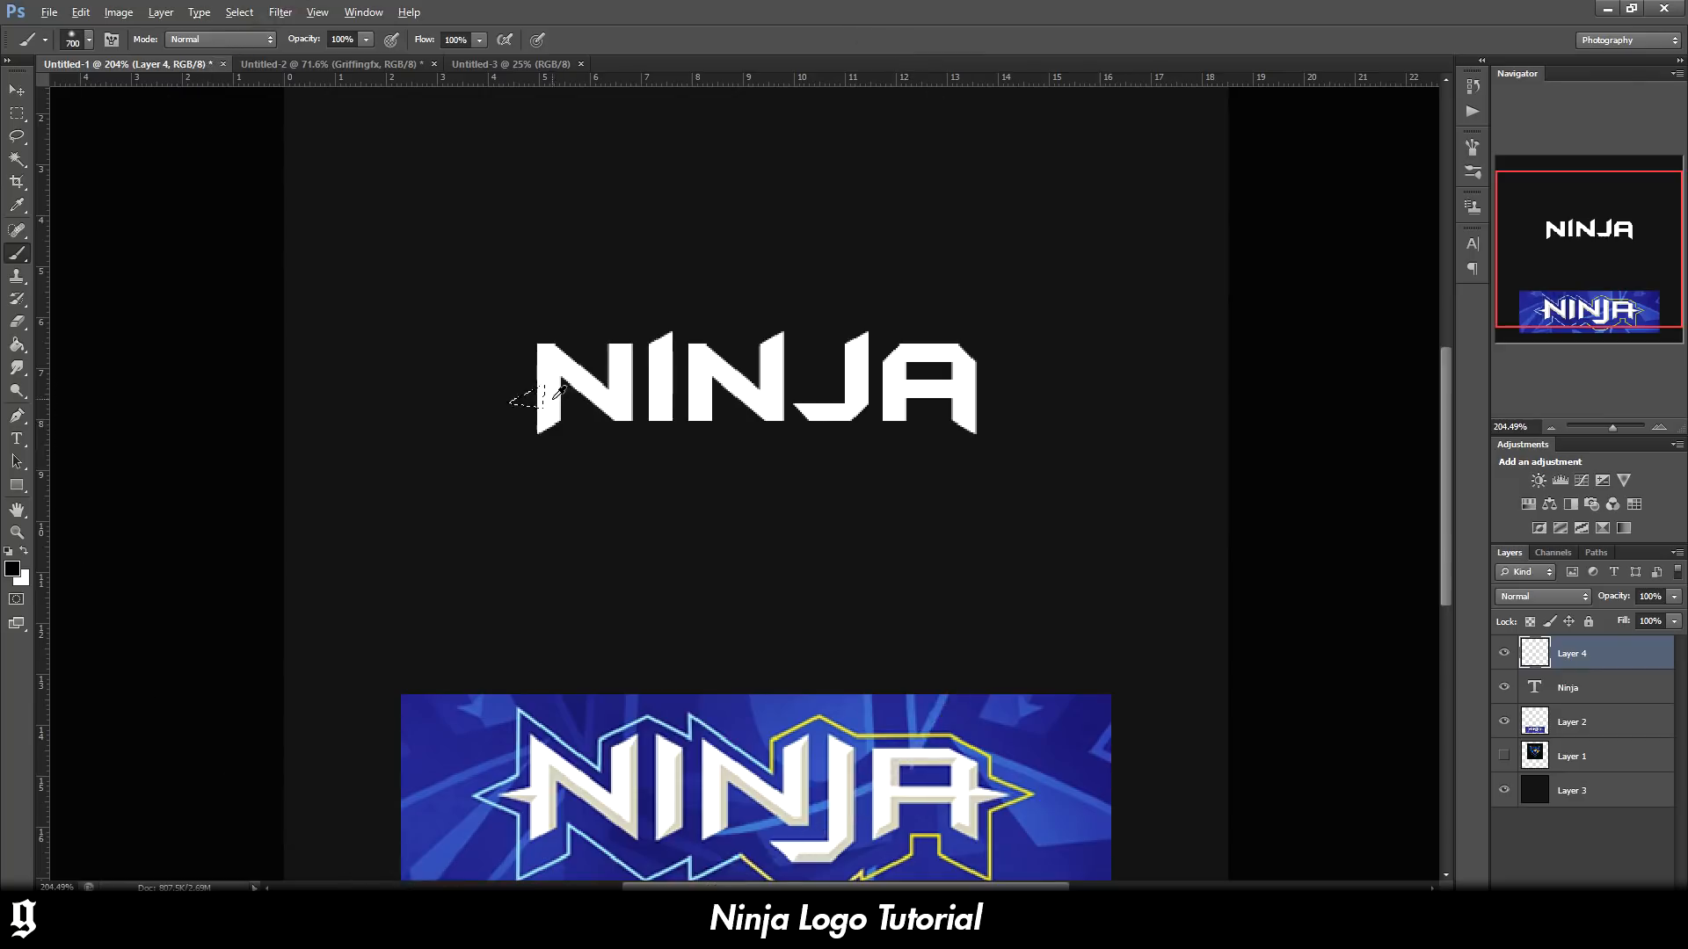
pyautogui.hotkey('ctrl', 'd')
# Rasterize the Ninja text layer
pyautogui.click(1574, 688)
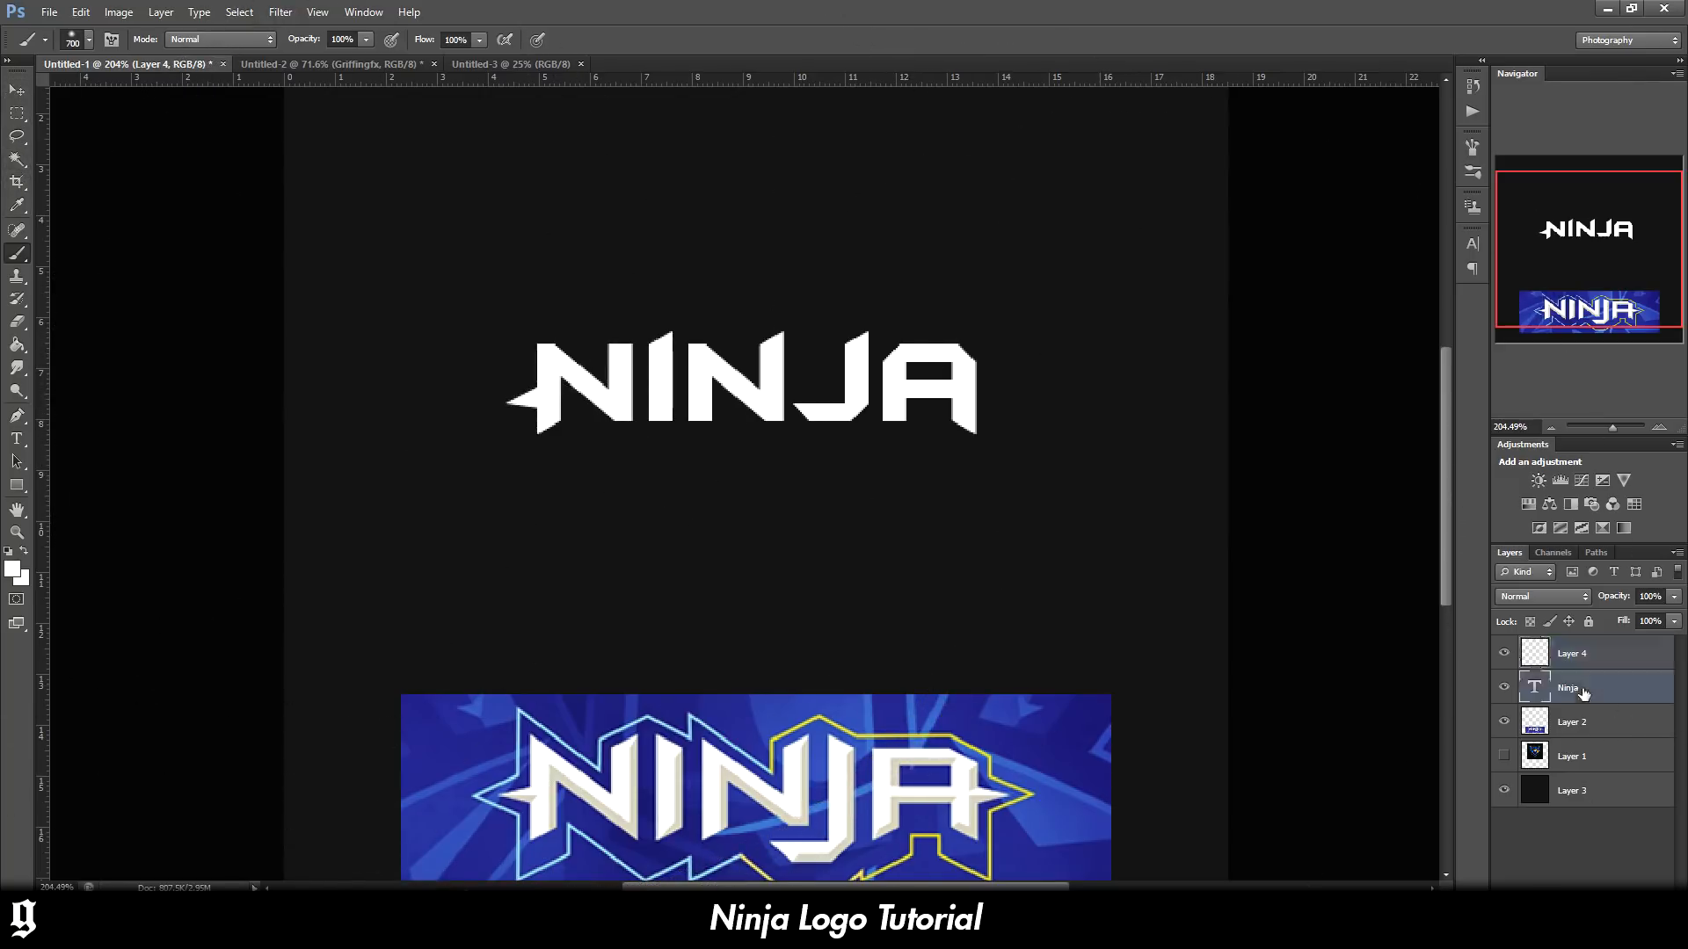
pyautogui.rightClick(1582, 689)
pyautogui.click(1559, 193)
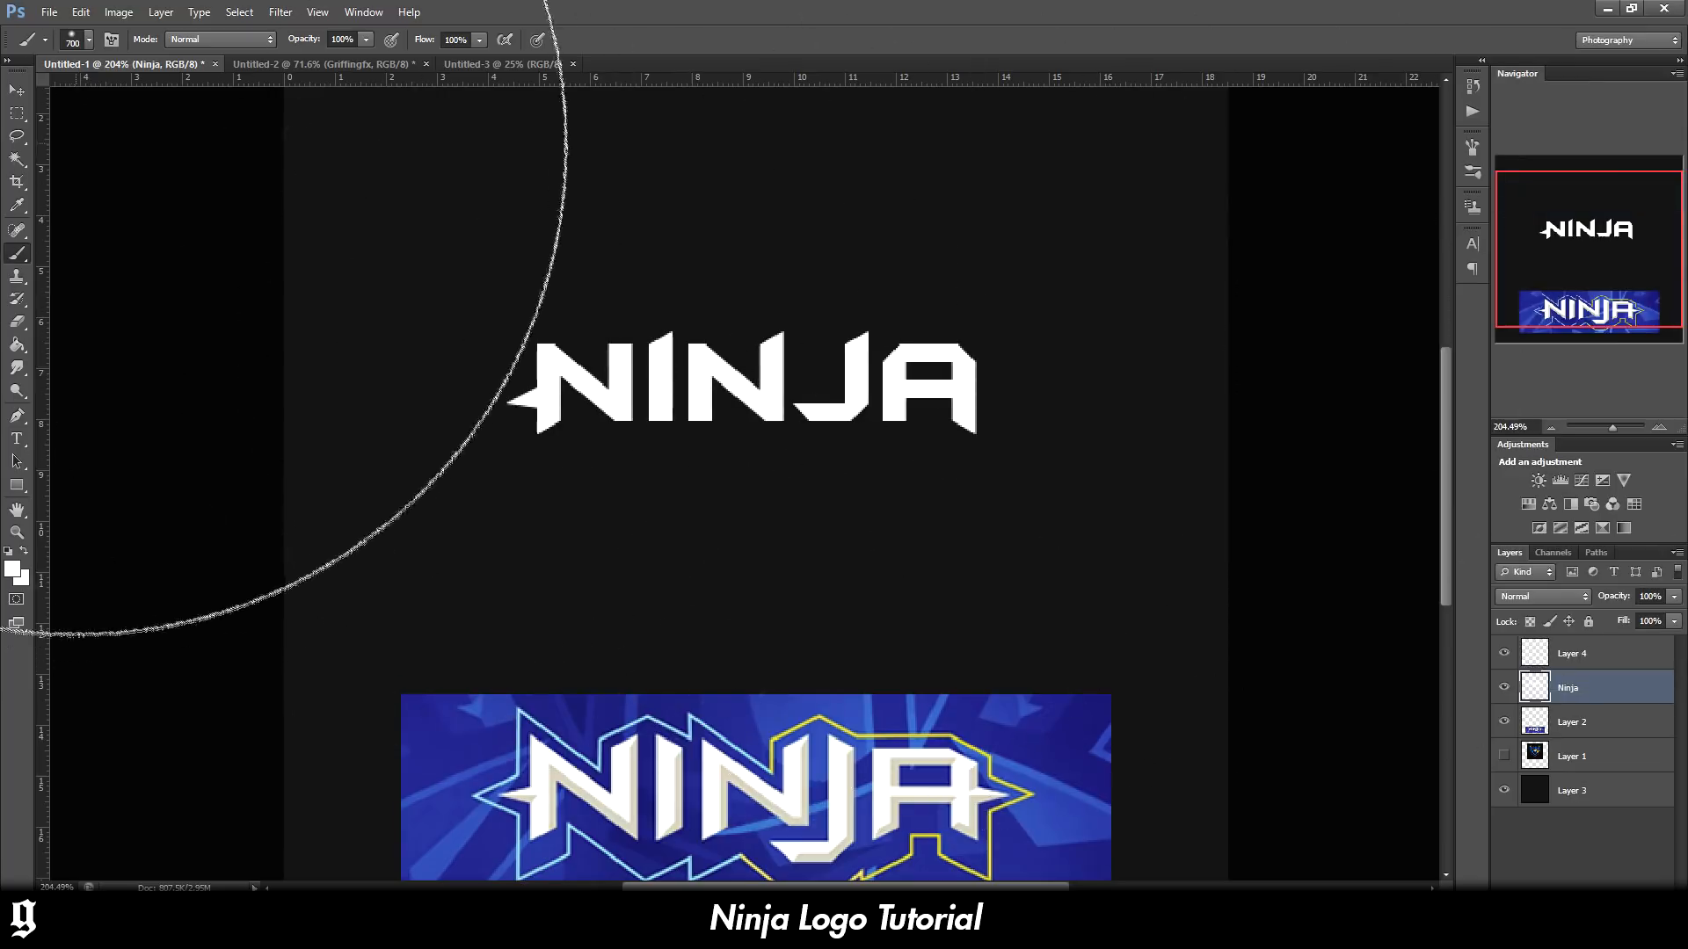
# Lasso the letter J, enlarge it to about 150%, and lower it so its hook sits beneath the second N
pyautogui.click(16, 136)
pyautogui.scroll(-3, 681, 413)
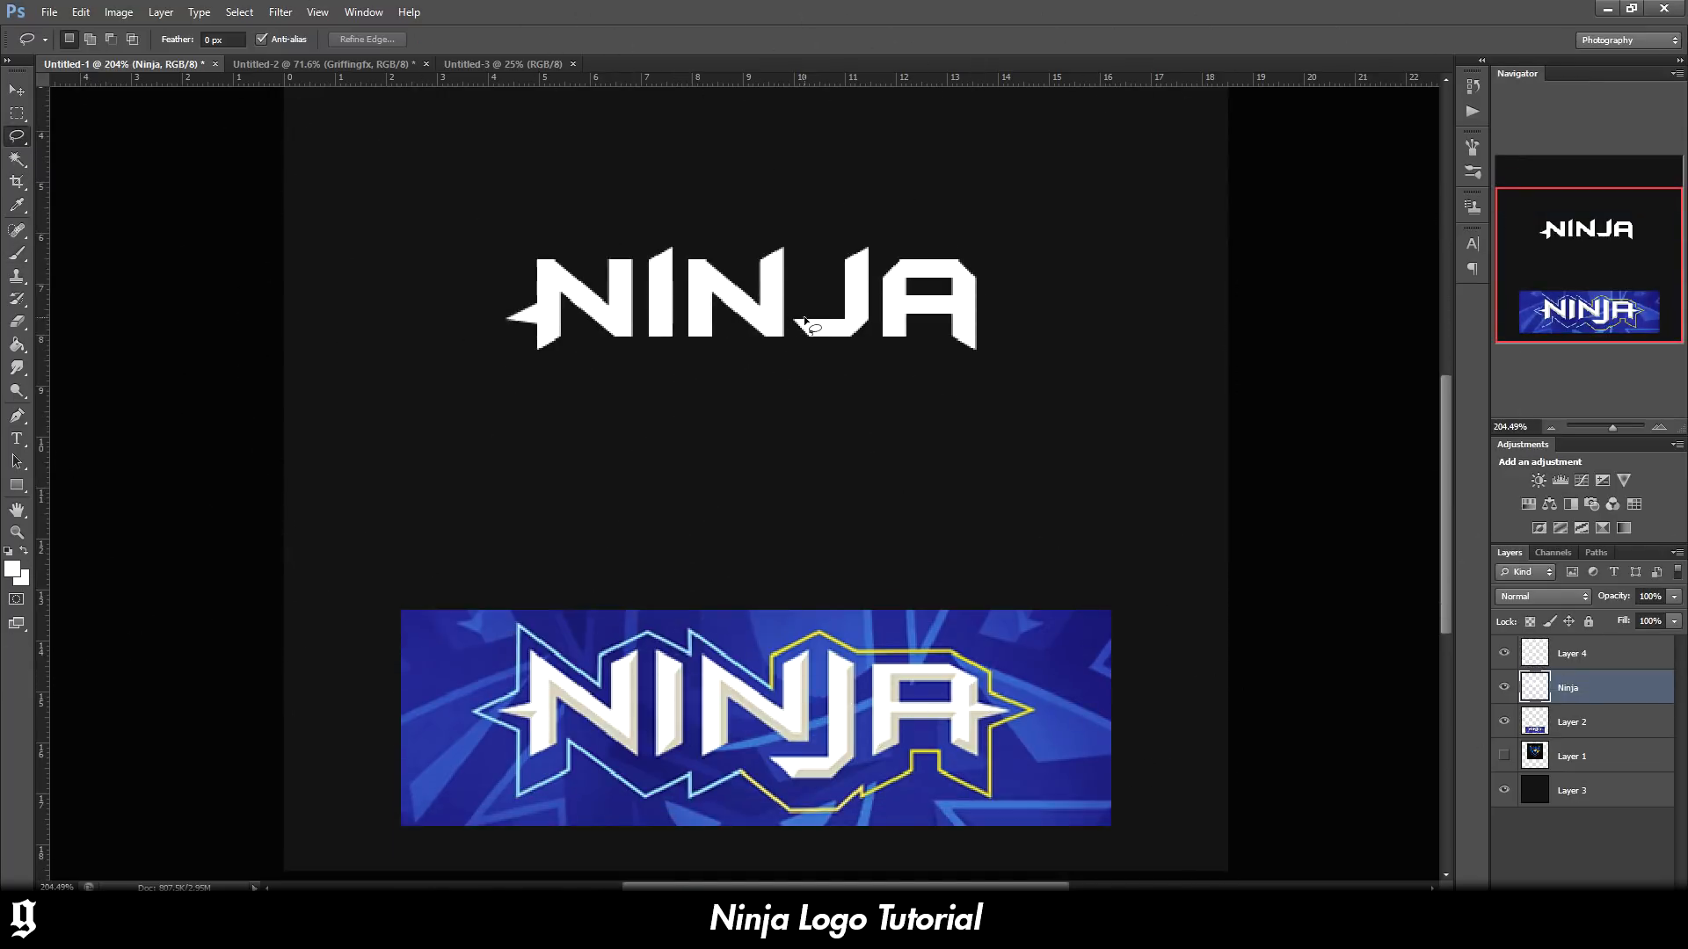
pyautogui.moveTo(792, 318)
pyautogui.mouseDown()
pyautogui.moveTo(856, 218)
pyautogui.moveTo(879, 242)
pyautogui.moveTo(870, 363)
pyautogui.moveTo(827, 398)
pyautogui.moveTo(793, 356)
pyautogui.mouseUp()
pyautogui.hotkey('ctrl', 't')
pyautogui.moveTo(881, 404); pyautogui.dragTo(917, 434)
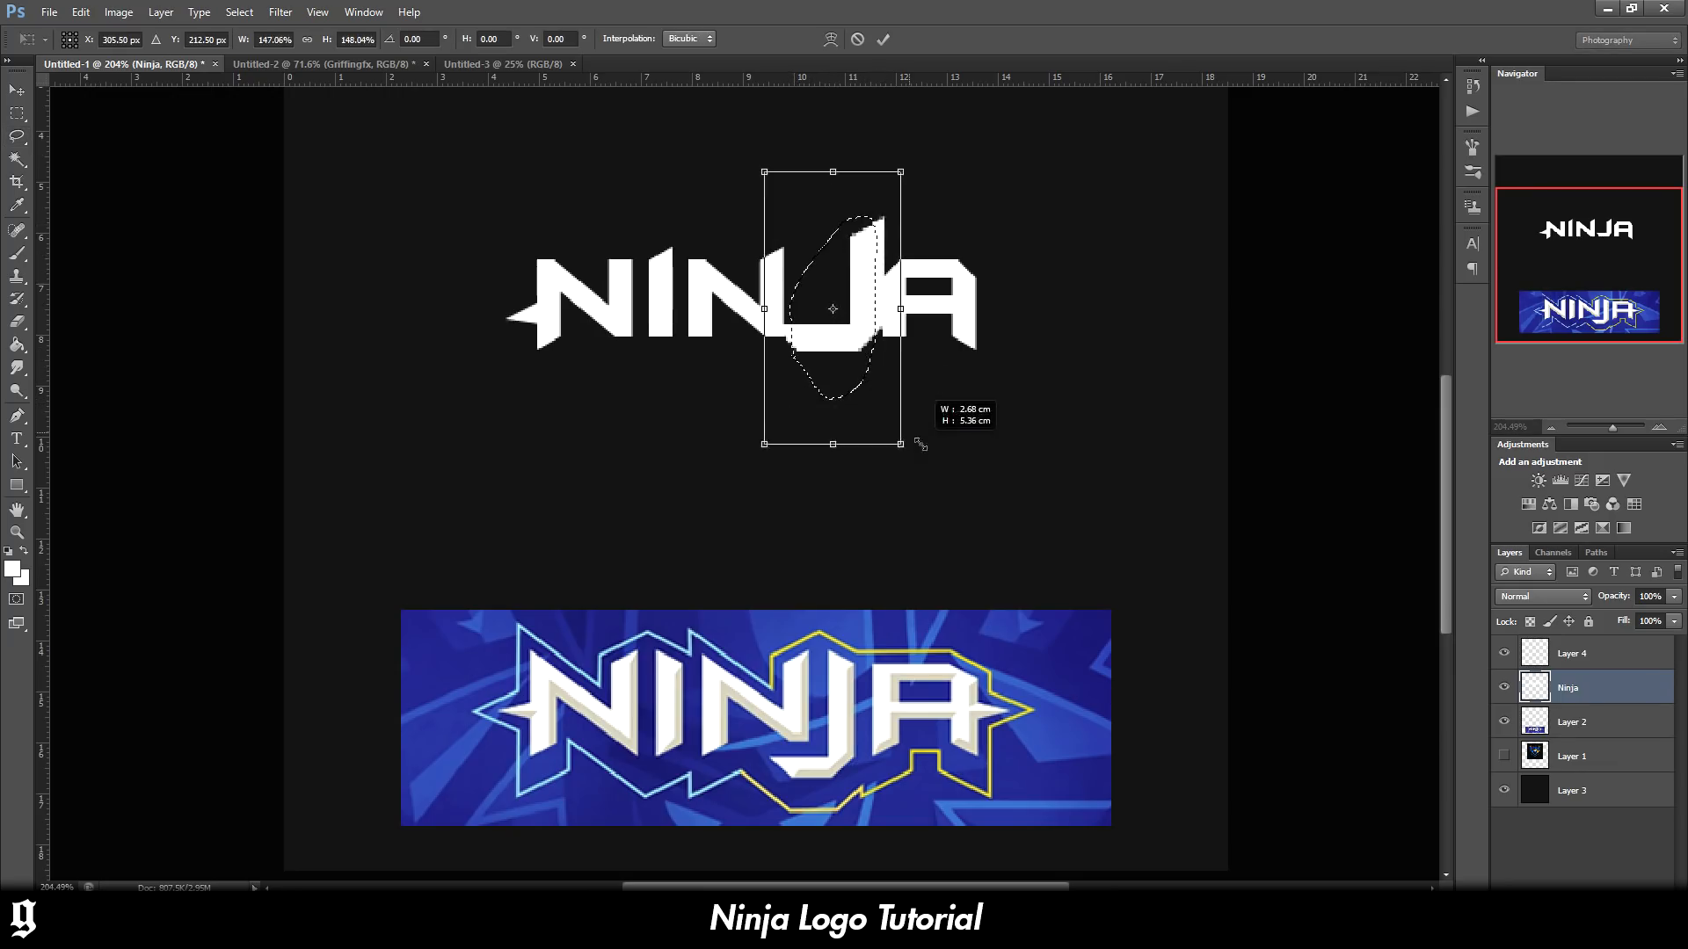
pyautogui.moveTo(876, 328); pyautogui.dragTo(853, 360)
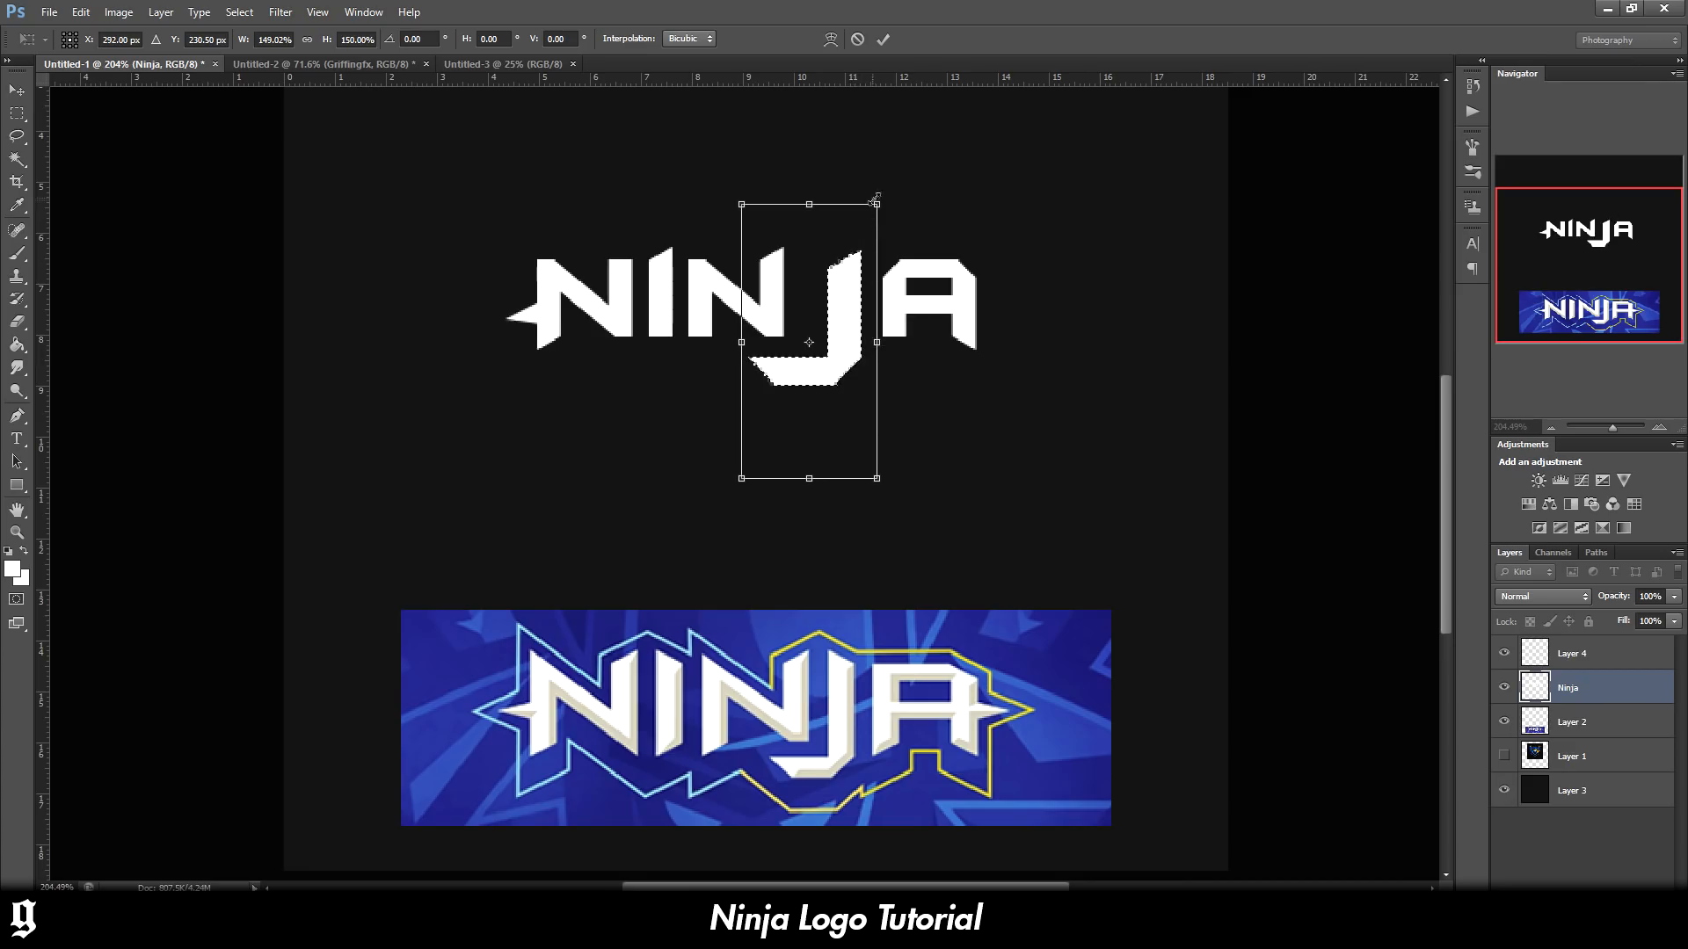
pyautogui.moveTo(876, 204)
pyautogui.mouseDown()
pyautogui.moveTo(821, 242)
pyautogui.moveTo(867, 253)
pyautogui.moveTo(865, 312)
pyautogui.moveTo(962, 229)
pyautogui.moveTo(906, 218)
pyautogui.mouseUp()
pyautogui.press('Return')
# Move the letter A about 0.46 cm to the left, closer to the enlarged J
pyautogui.hotkey('ctrl', 't')
pyautogui.moveTo(959, 292); pyautogui.dragTo(936, 283)
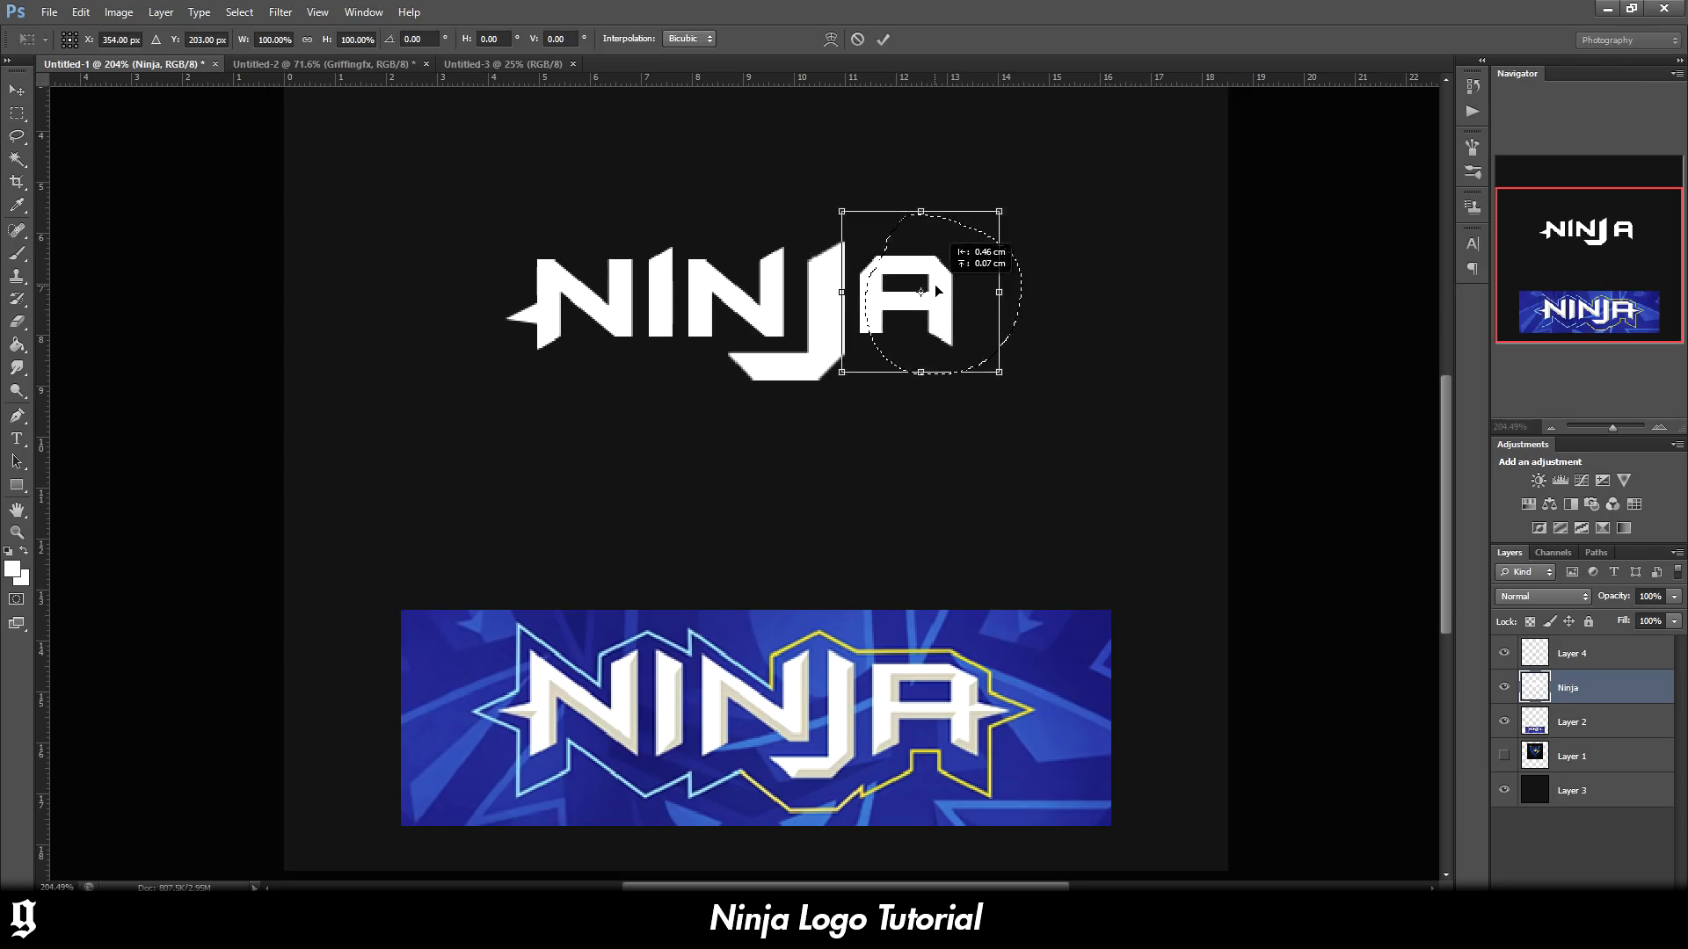
pyautogui.press('Return')
pyautogui.hotkey('ctrl', 'd')
# Lasso the J and shift it slightly left toward the second N, leaving a gap before the A
pyautogui.moveTo(851, 225)
pyautogui.mouseDown()
pyautogui.moveTo(857, 324)
pyautogui.moveTo(829, 391)
pyautogui.moveTo(813, 391)
pyautogui.moveTo(799, 269)
pyautogui.moveTo(849, 221)
pyautogui.mouseUp()
pyautogui.hotkey('ctrl', 't')
pyautogui.moveTo(858, 304); pyautogui.dragTo(837, 305)
pyautogui.press('Return')
pyautogui.hotkey('ctrl', 'd')
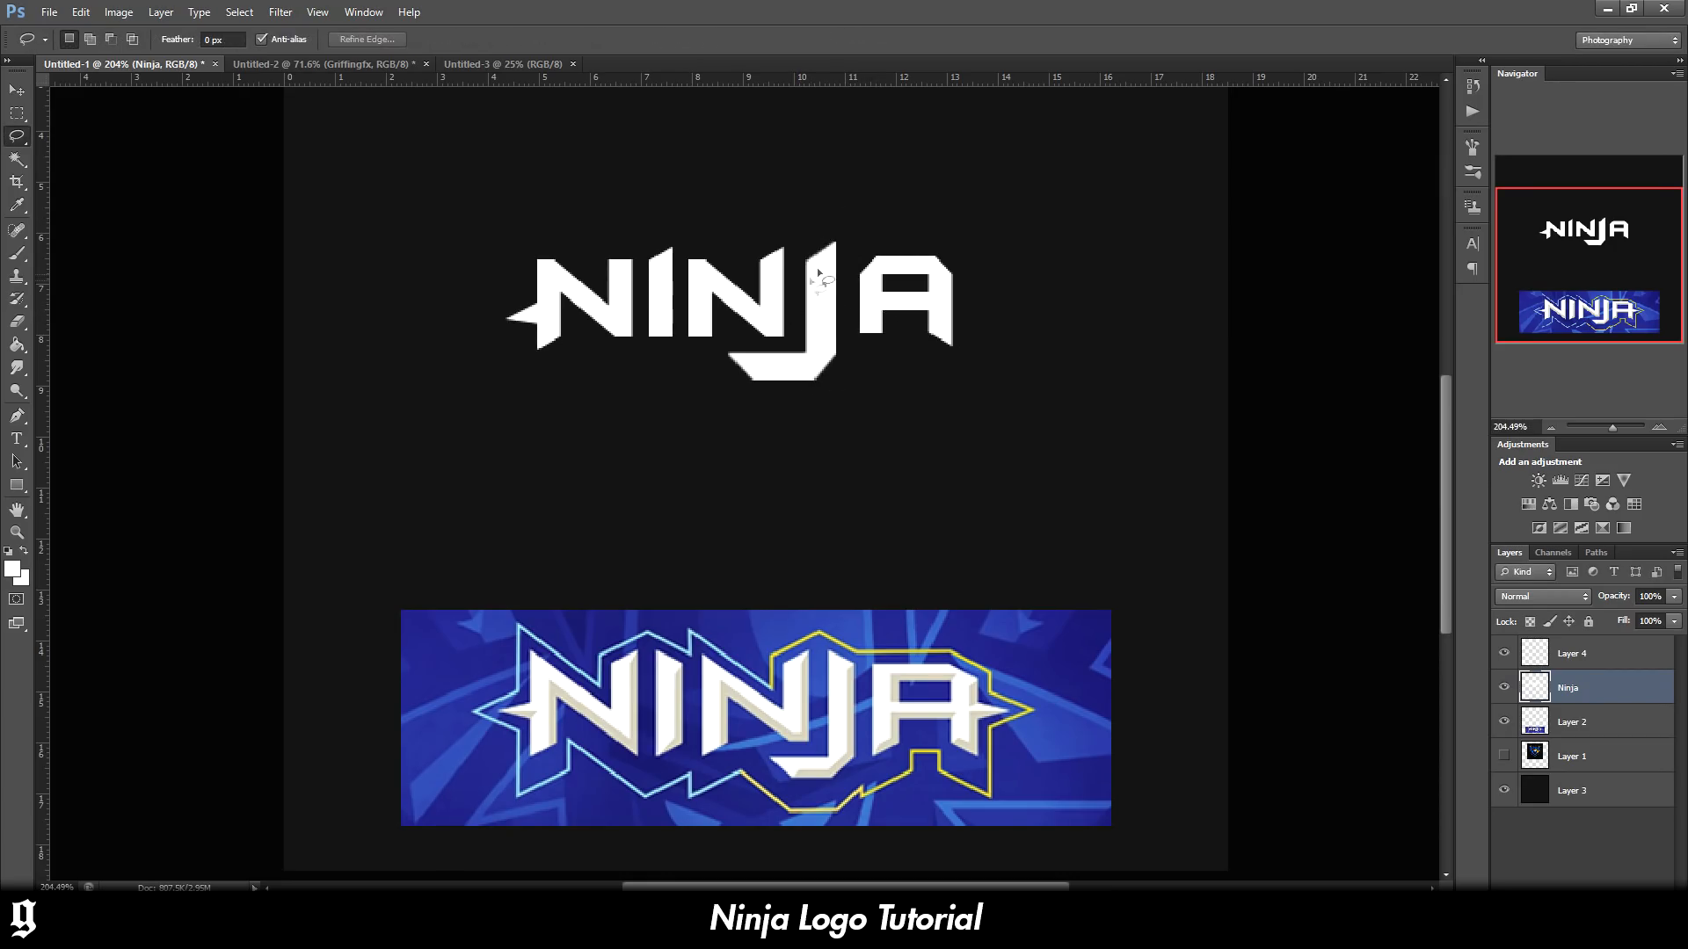
# Lasso the slanted tip of the J and flip it horizontally so it sits on top of the J's stem
pyautogui.moveTo(842, 274); pyautogui.dragTo(840, 235)
pyautogui.hotkey('ctrl', 'shift', 'h')
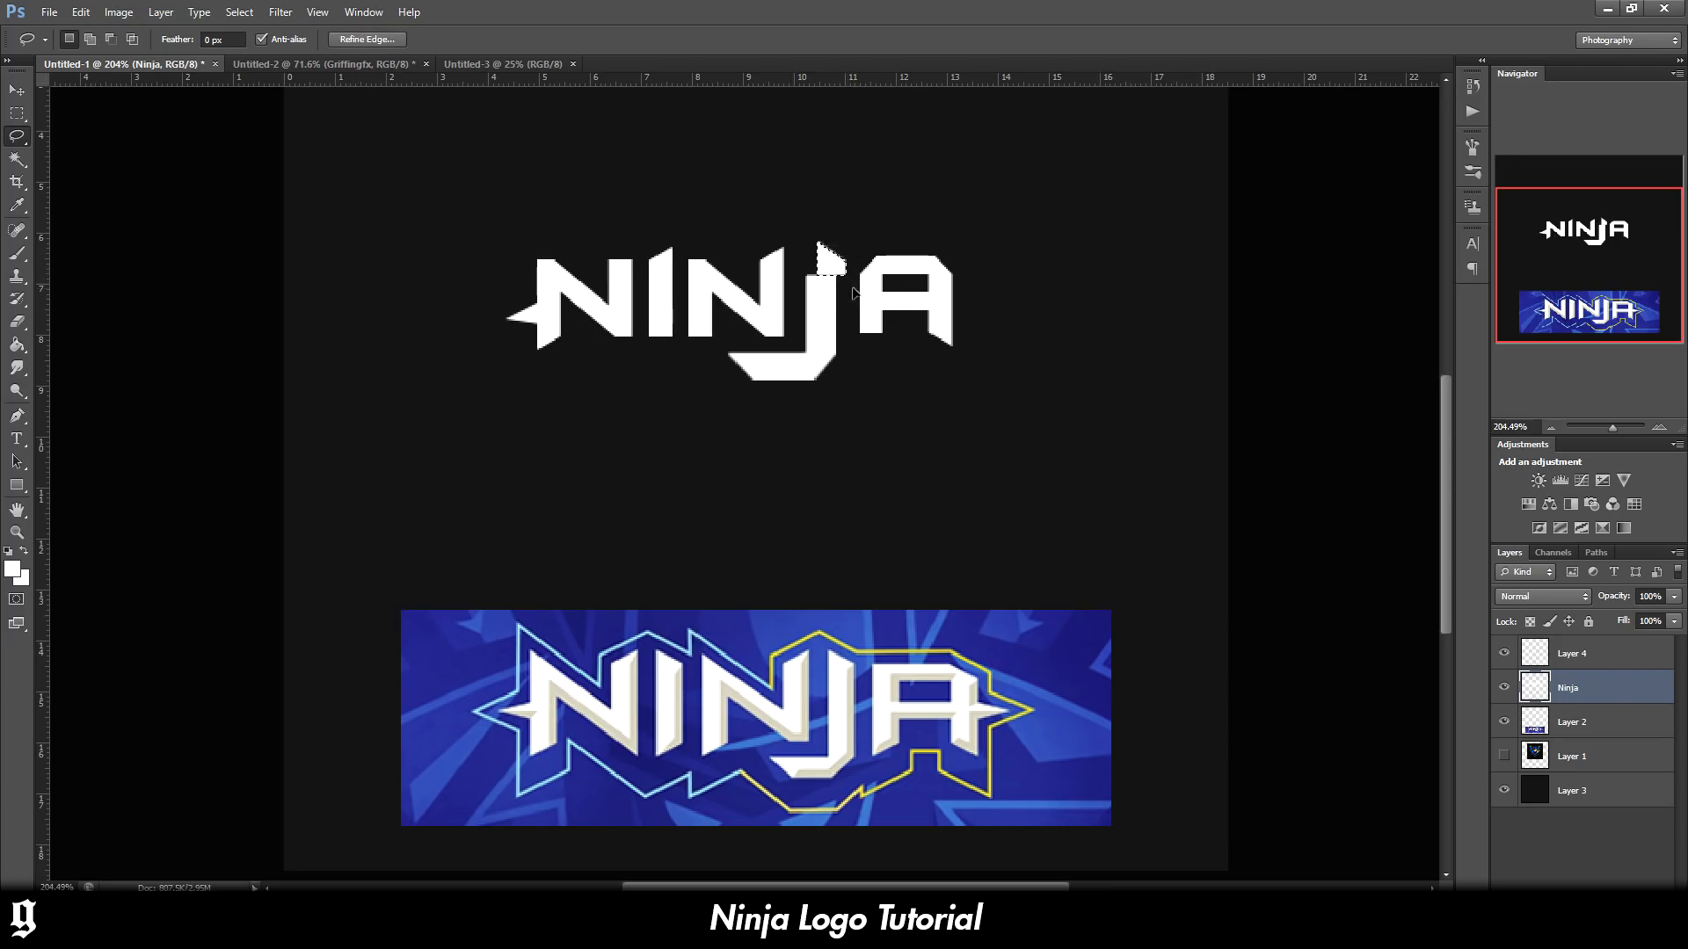
pyautogui.hotkey('ctrl', 't')
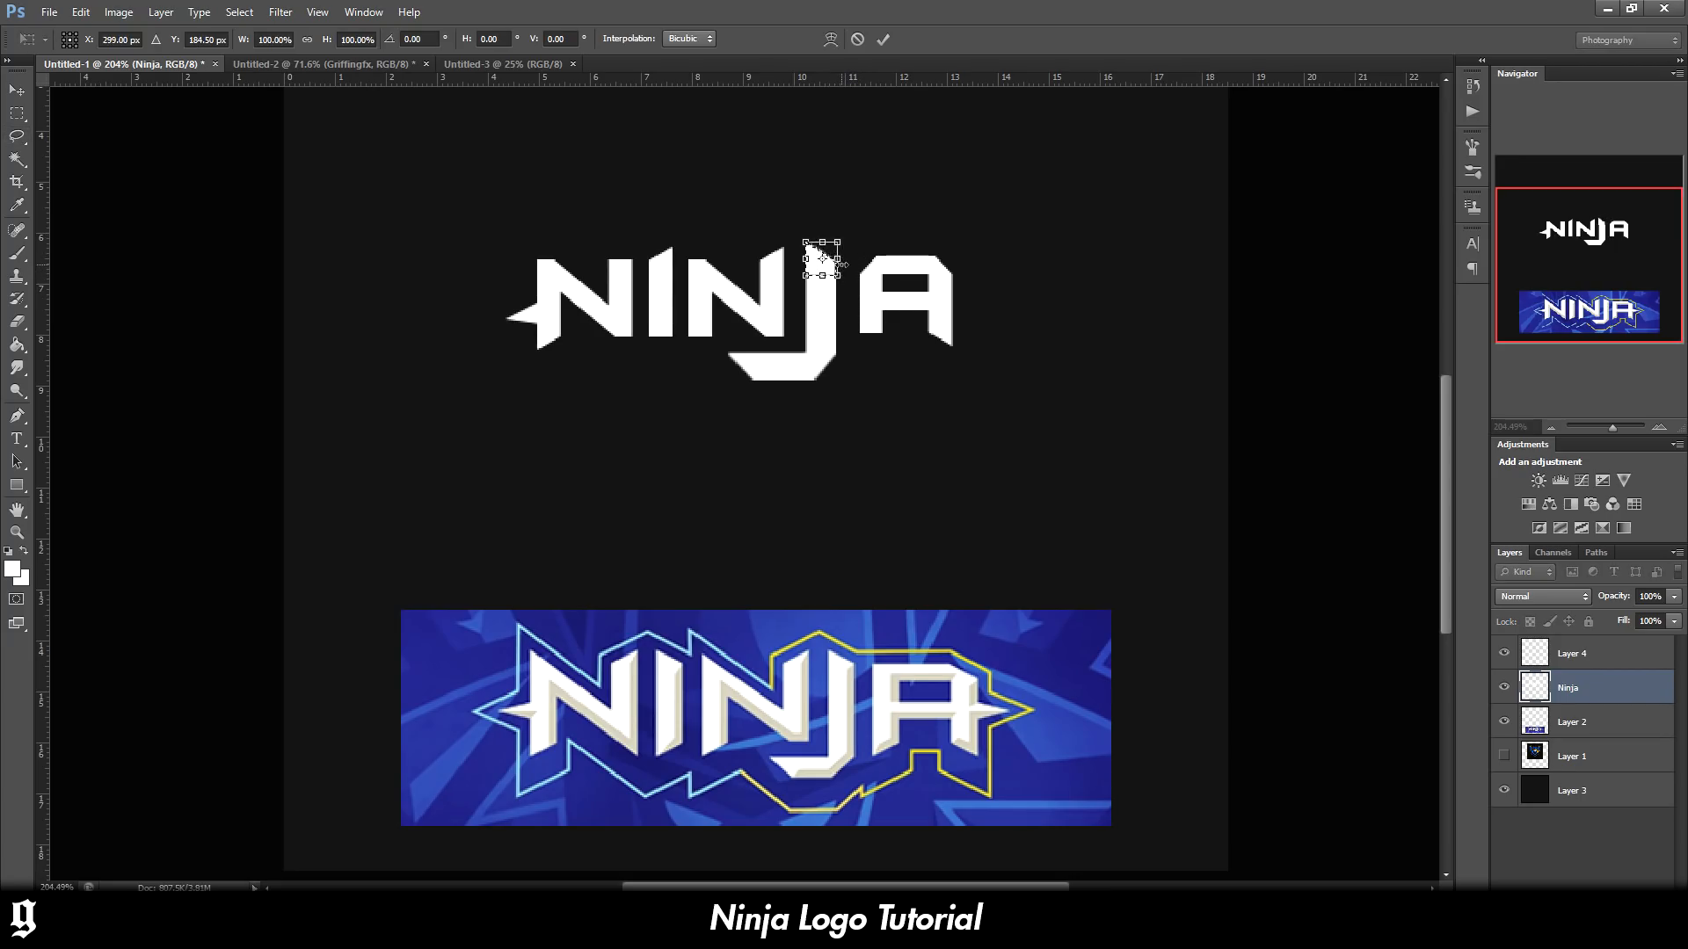
pyautogui.press('Return')
# Show the ninja mascot image on Layer 1 and hide the Ninja lettering and the white spike on Layer 4
pyautogui.scroll(-3, 858, 298)
pyautogui.scroll(3, 742, 471)
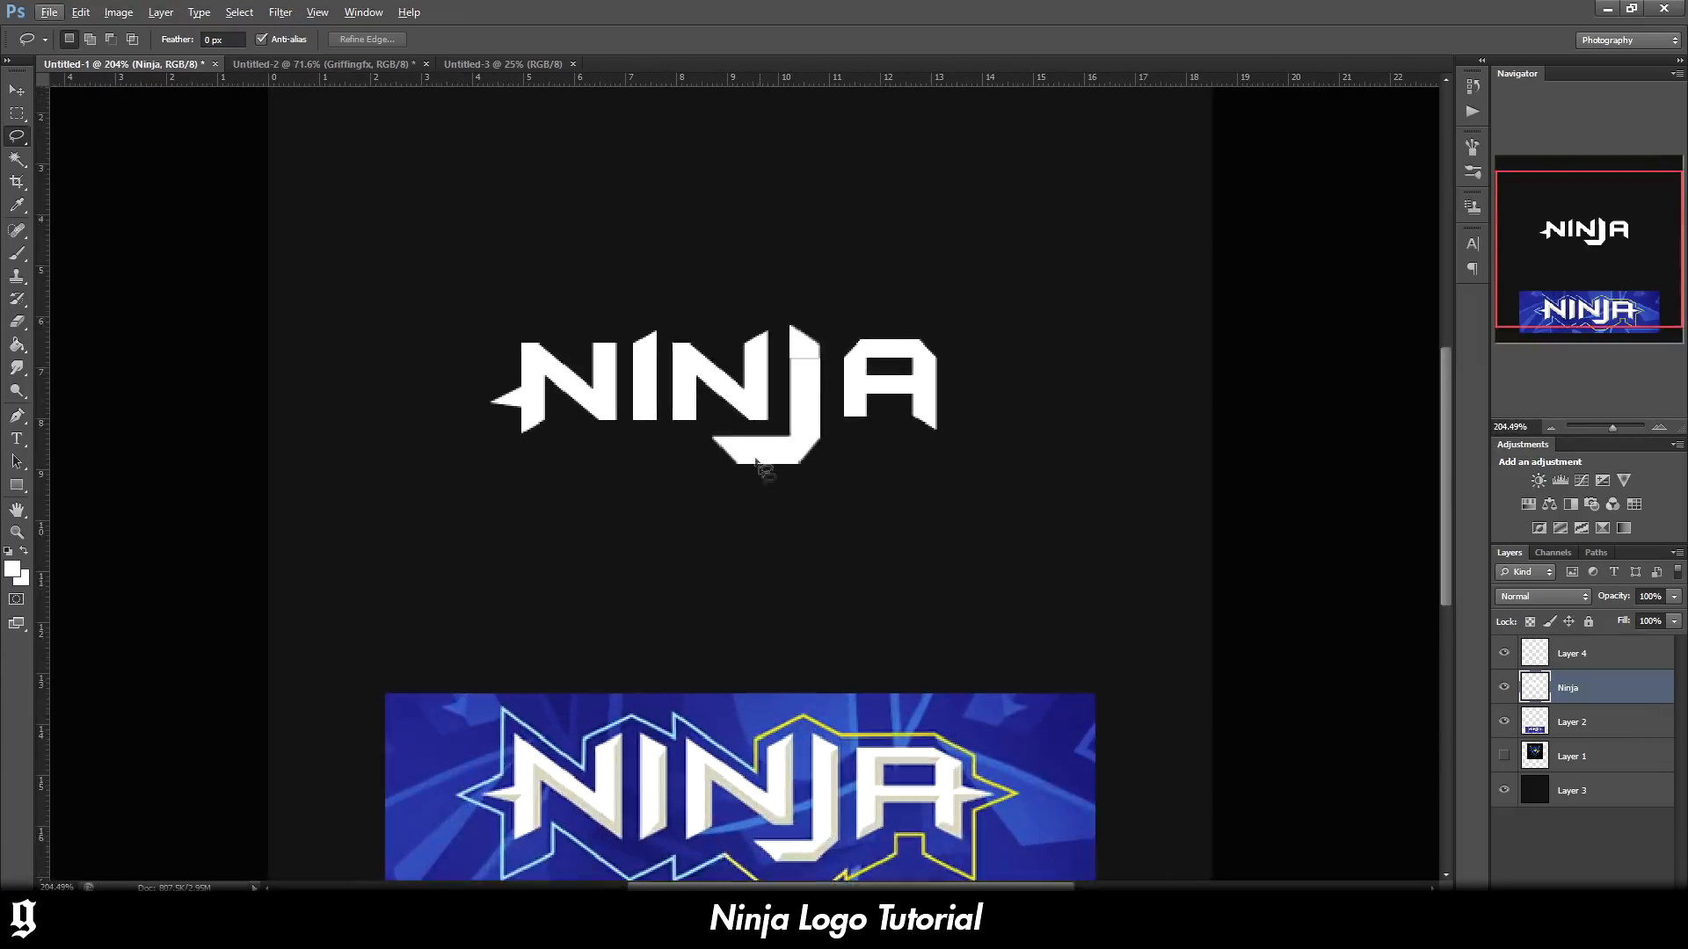
pyautogui.scroll(-3, 756, 464)
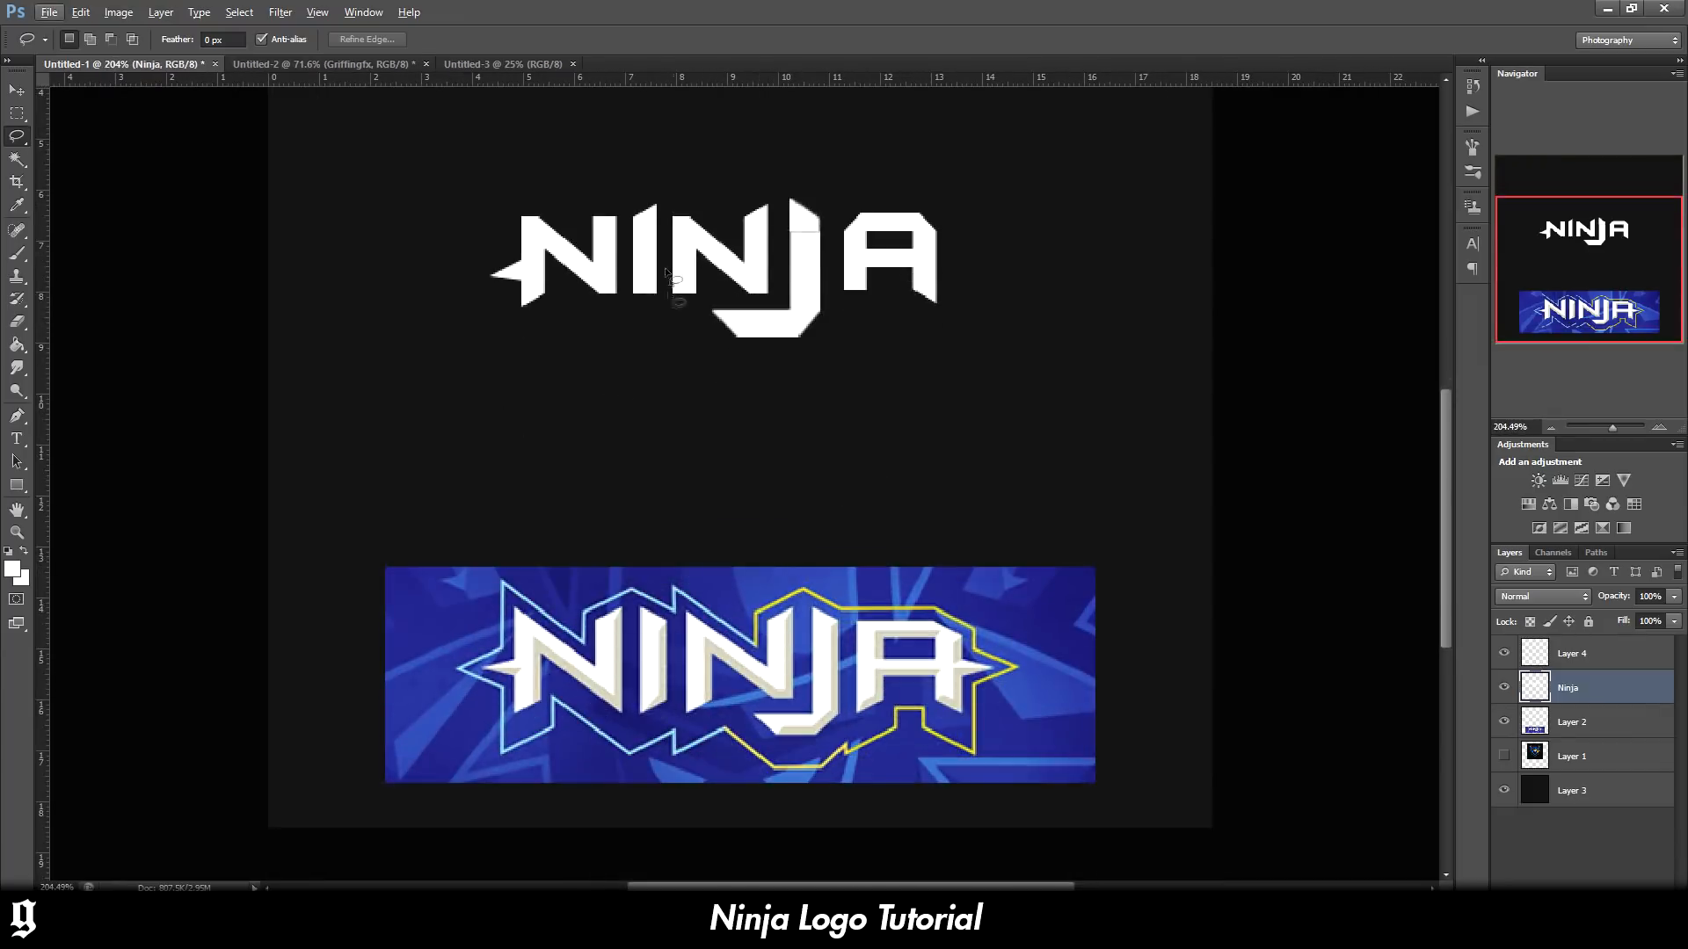
pyautogui.scroll(2, 751, 315)
pyautogui.scroll(-3, 765, 332)
pyautogui.scroll(2, 776, 483)
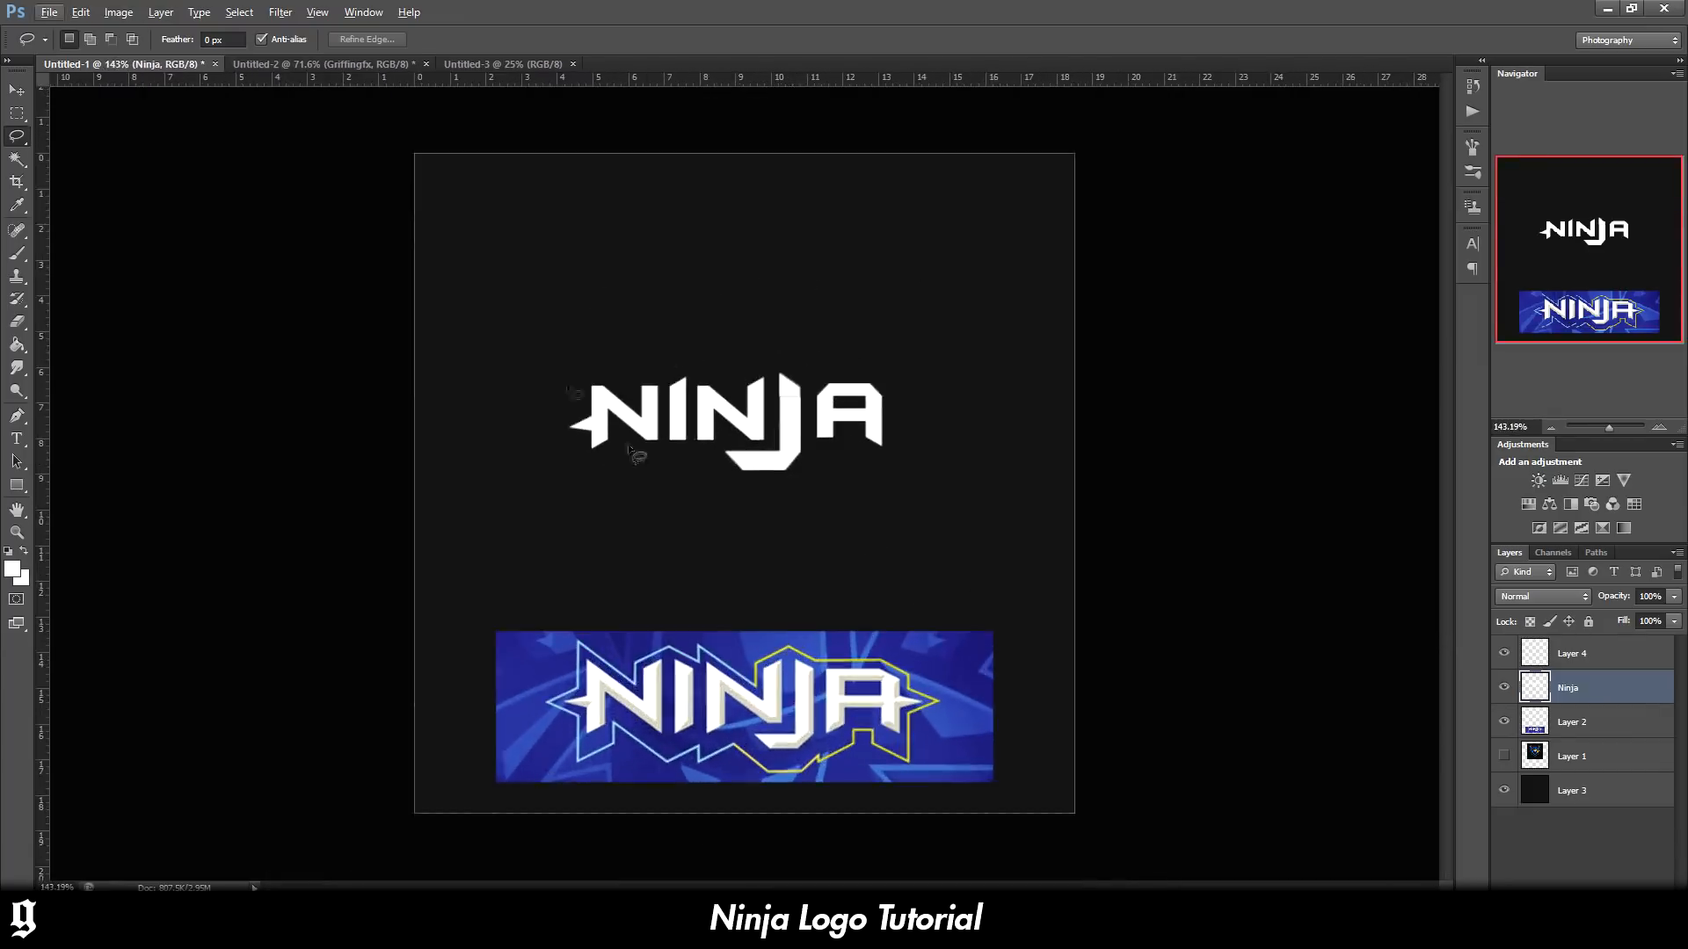
pyautogui.click(1505, 755)
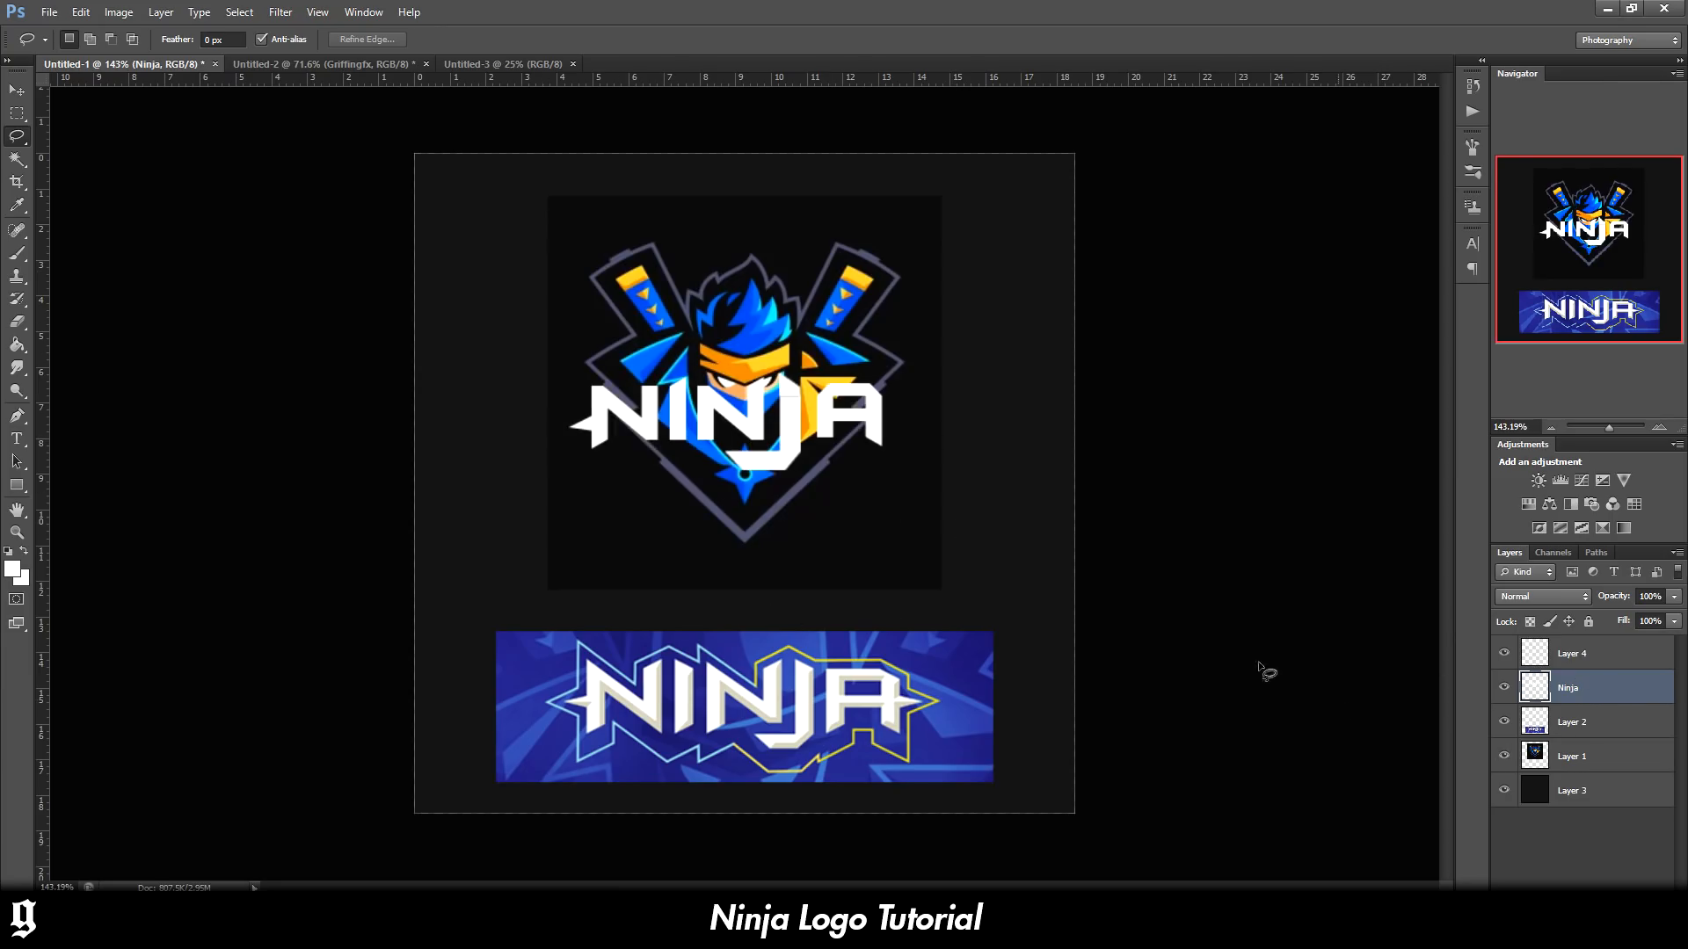
pyautogui.click(1505, 691)
pyautogui.click(16, 90)
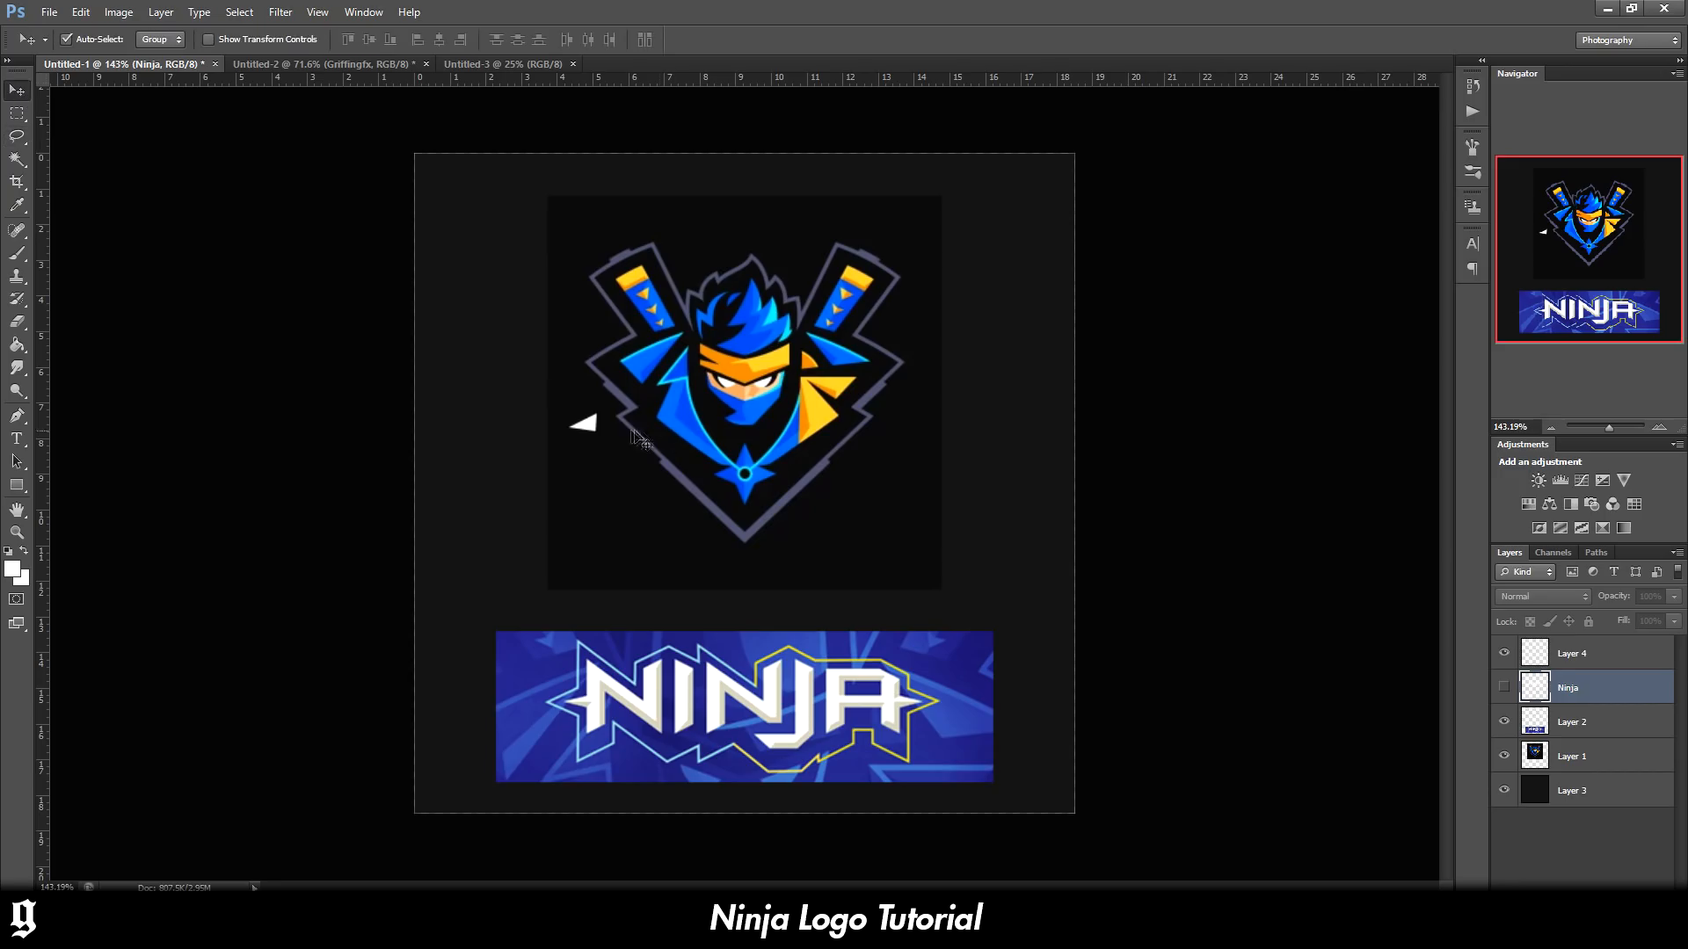
pyautogui.click(584, 426)
pyautogui.click(1505, 655)
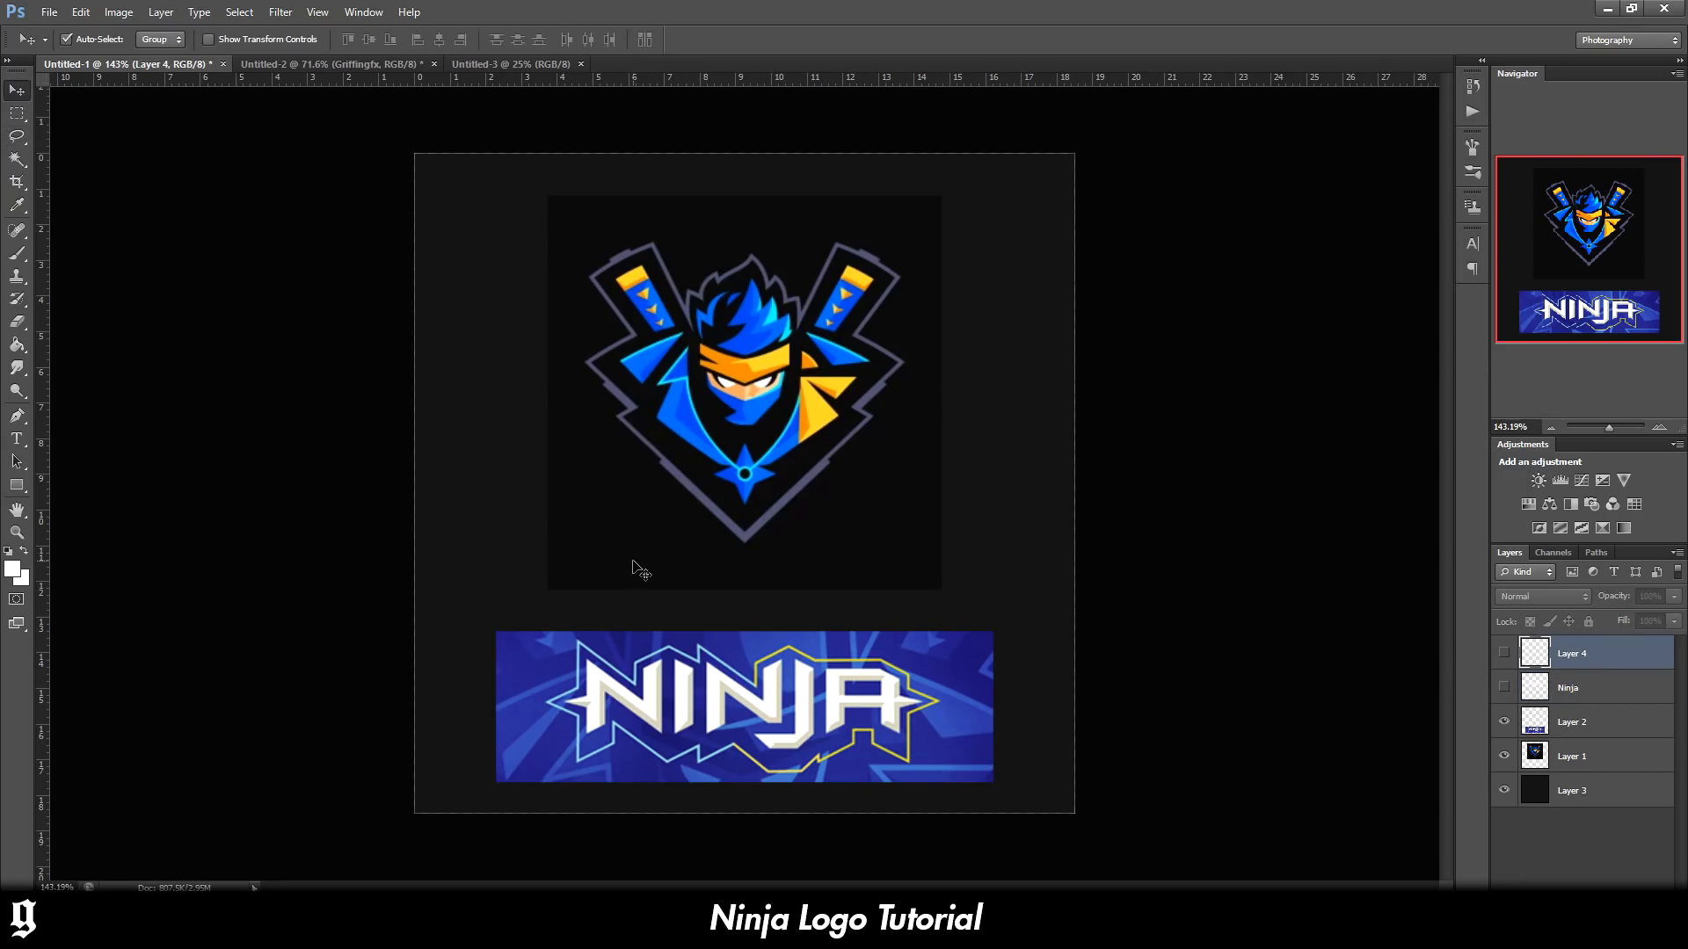
# Examine the example mascot logos collected in the Untitled-2 document
pyautogui.click(332, 70)
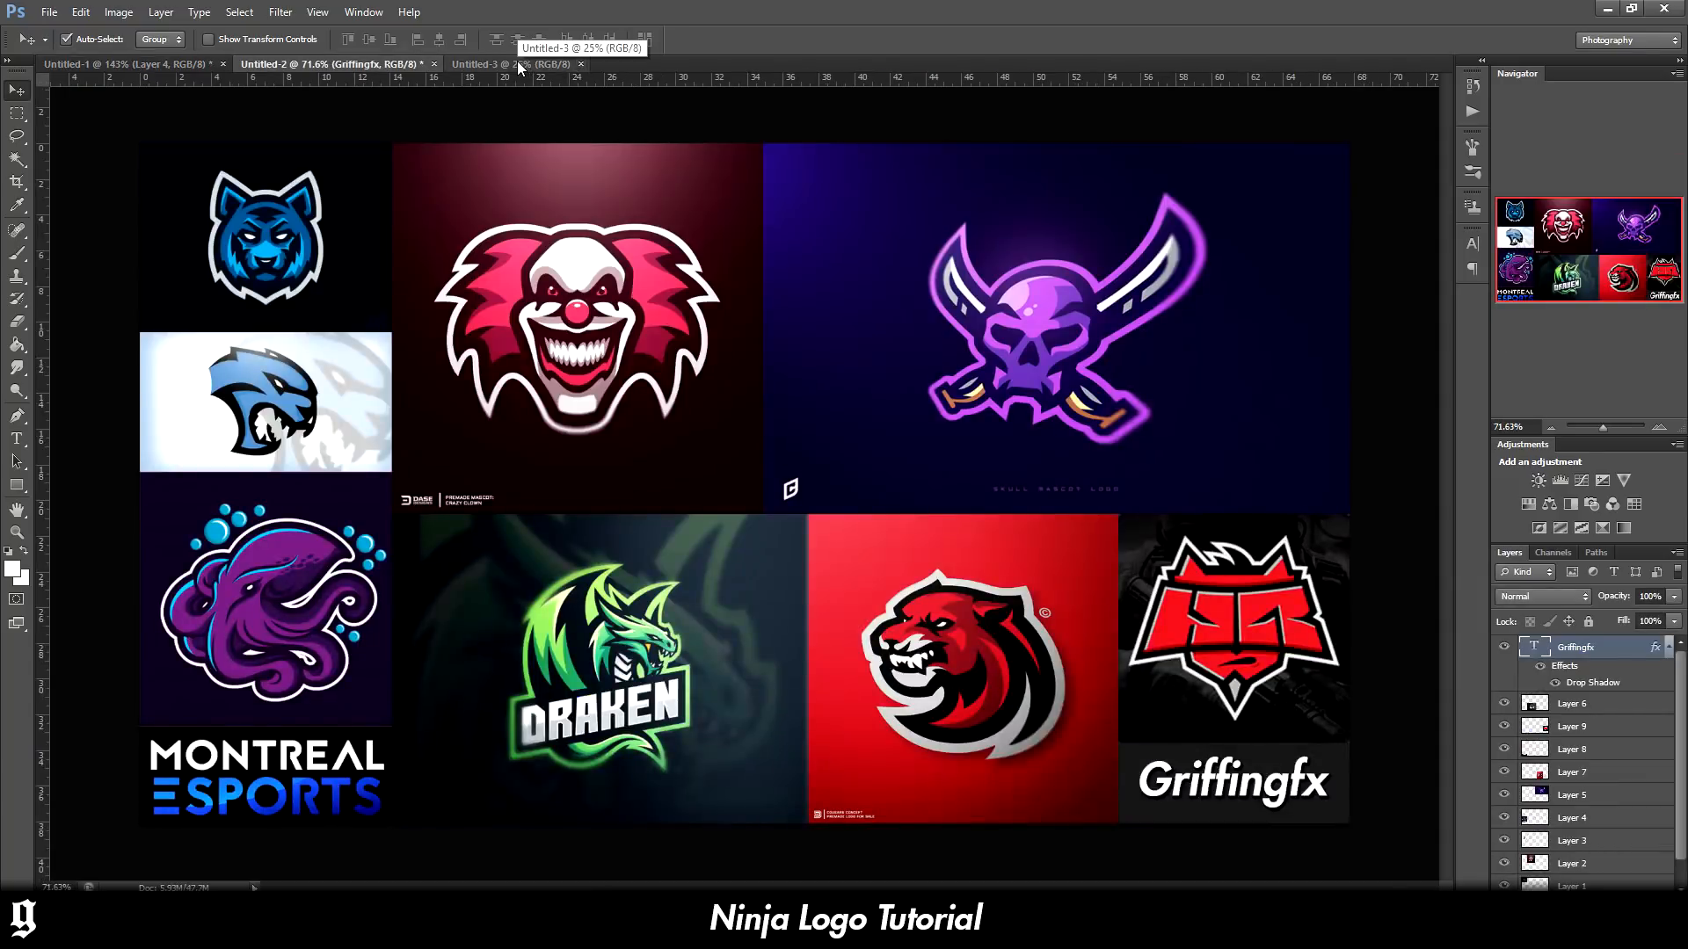
pyautogui.click(517, 63)
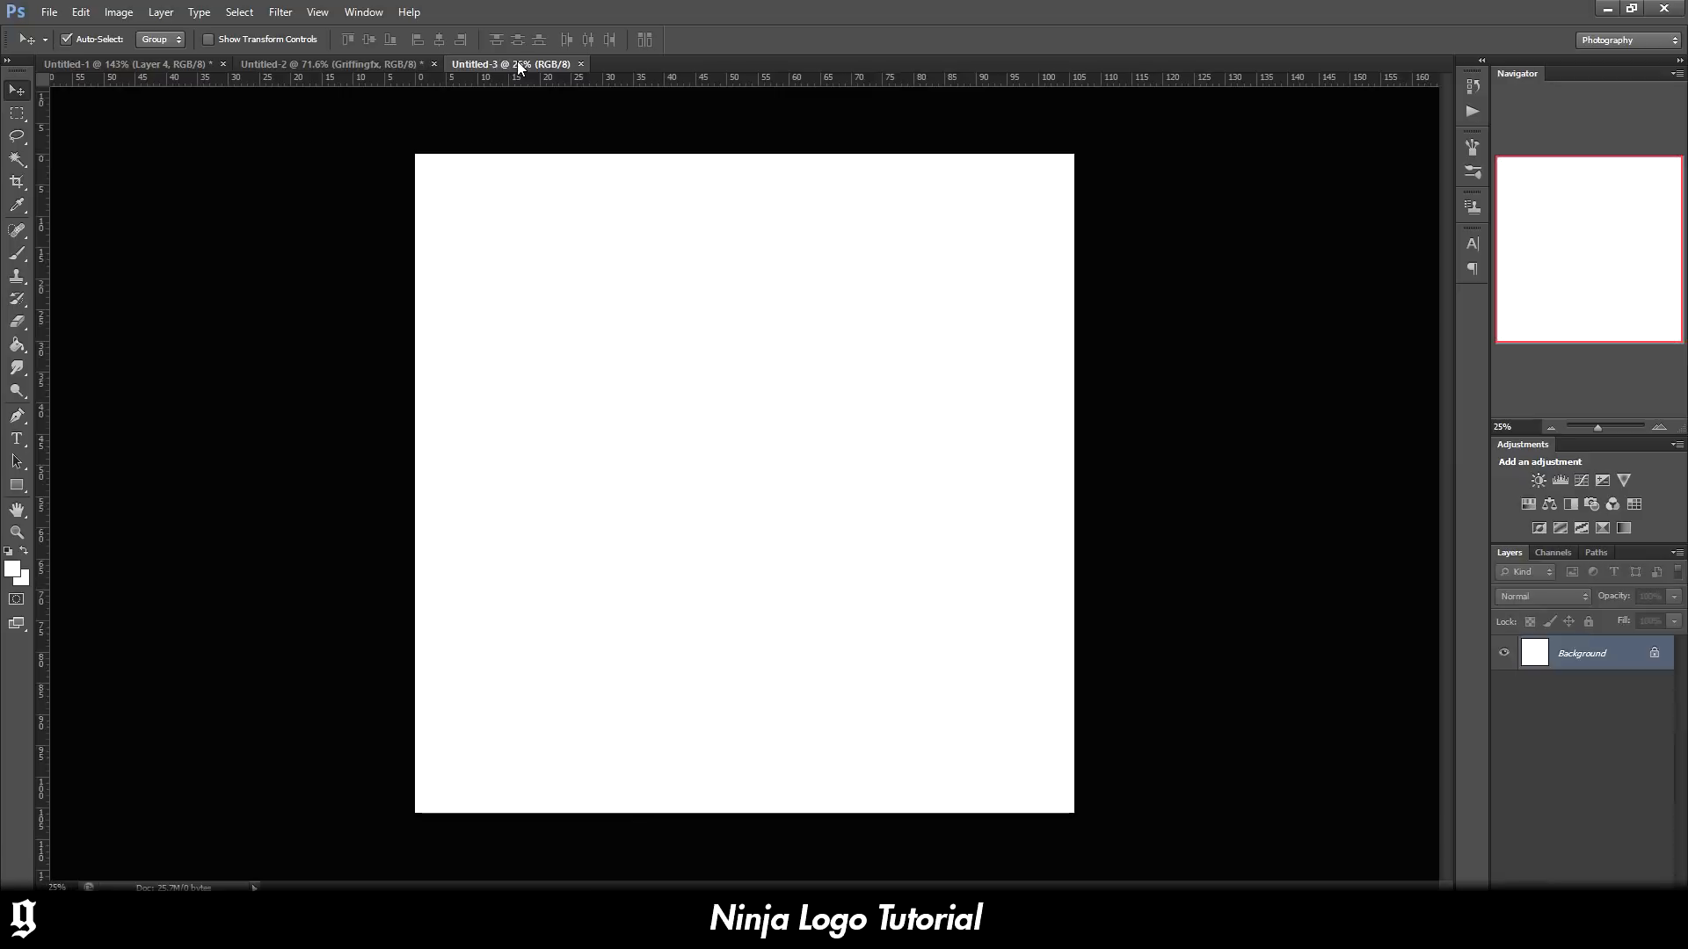
pyautogui.click(358, 64)
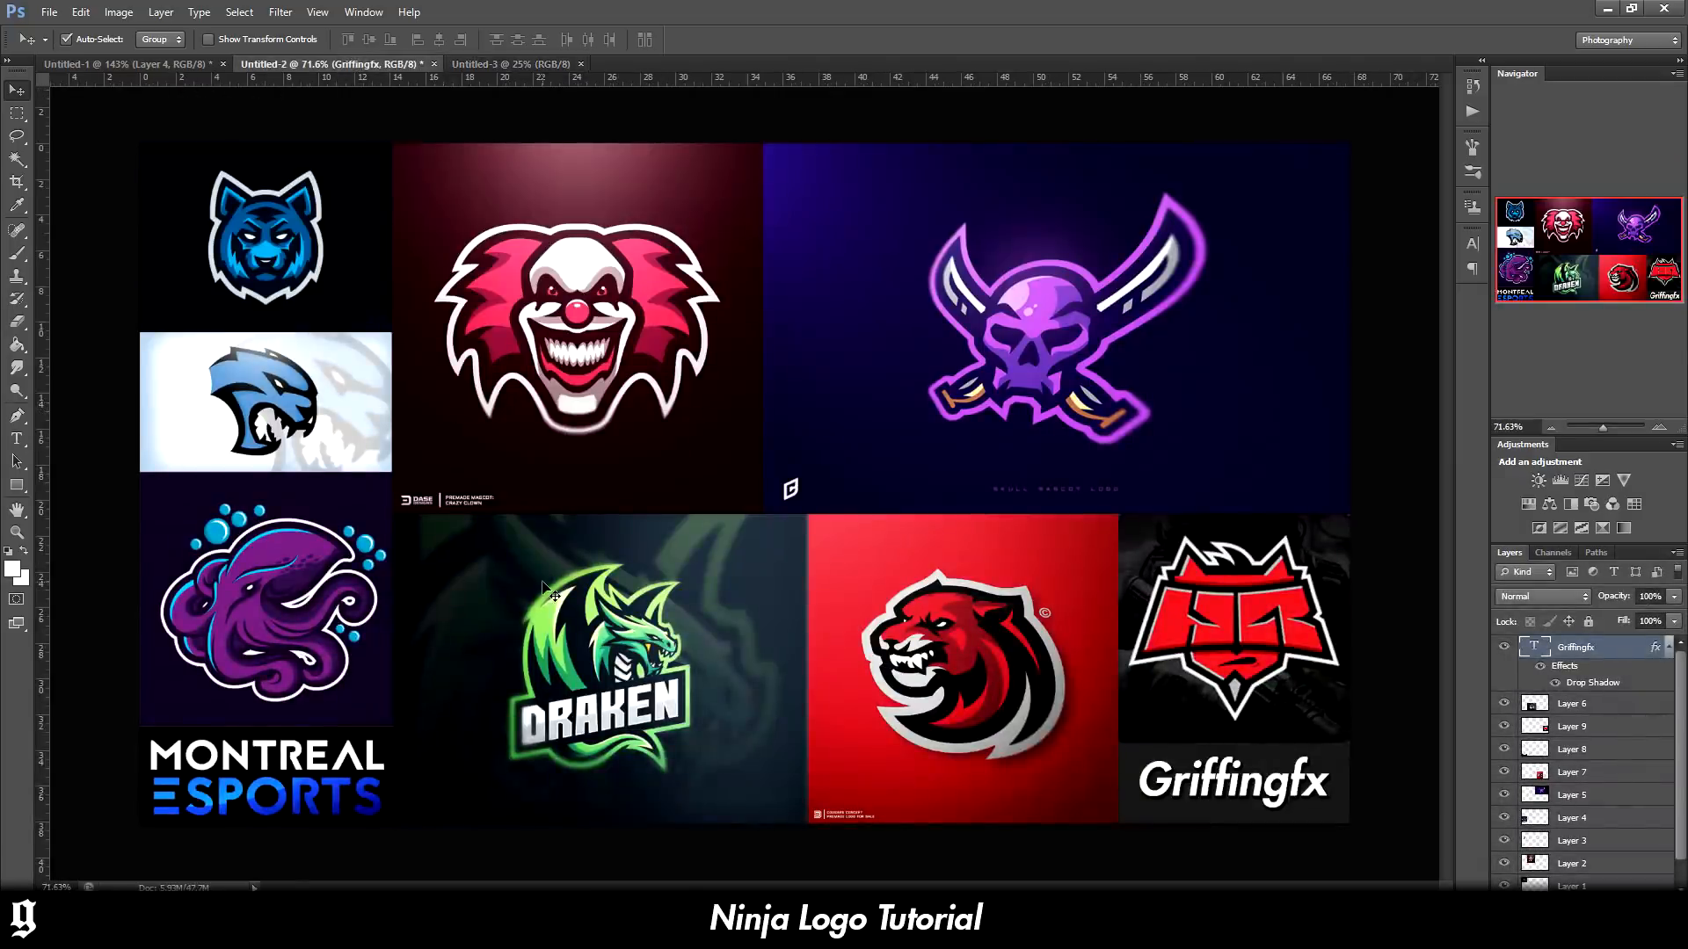
pyautogui.scroll(14, 216, 603)
pyautogui.scroll(-2, 514, 526)
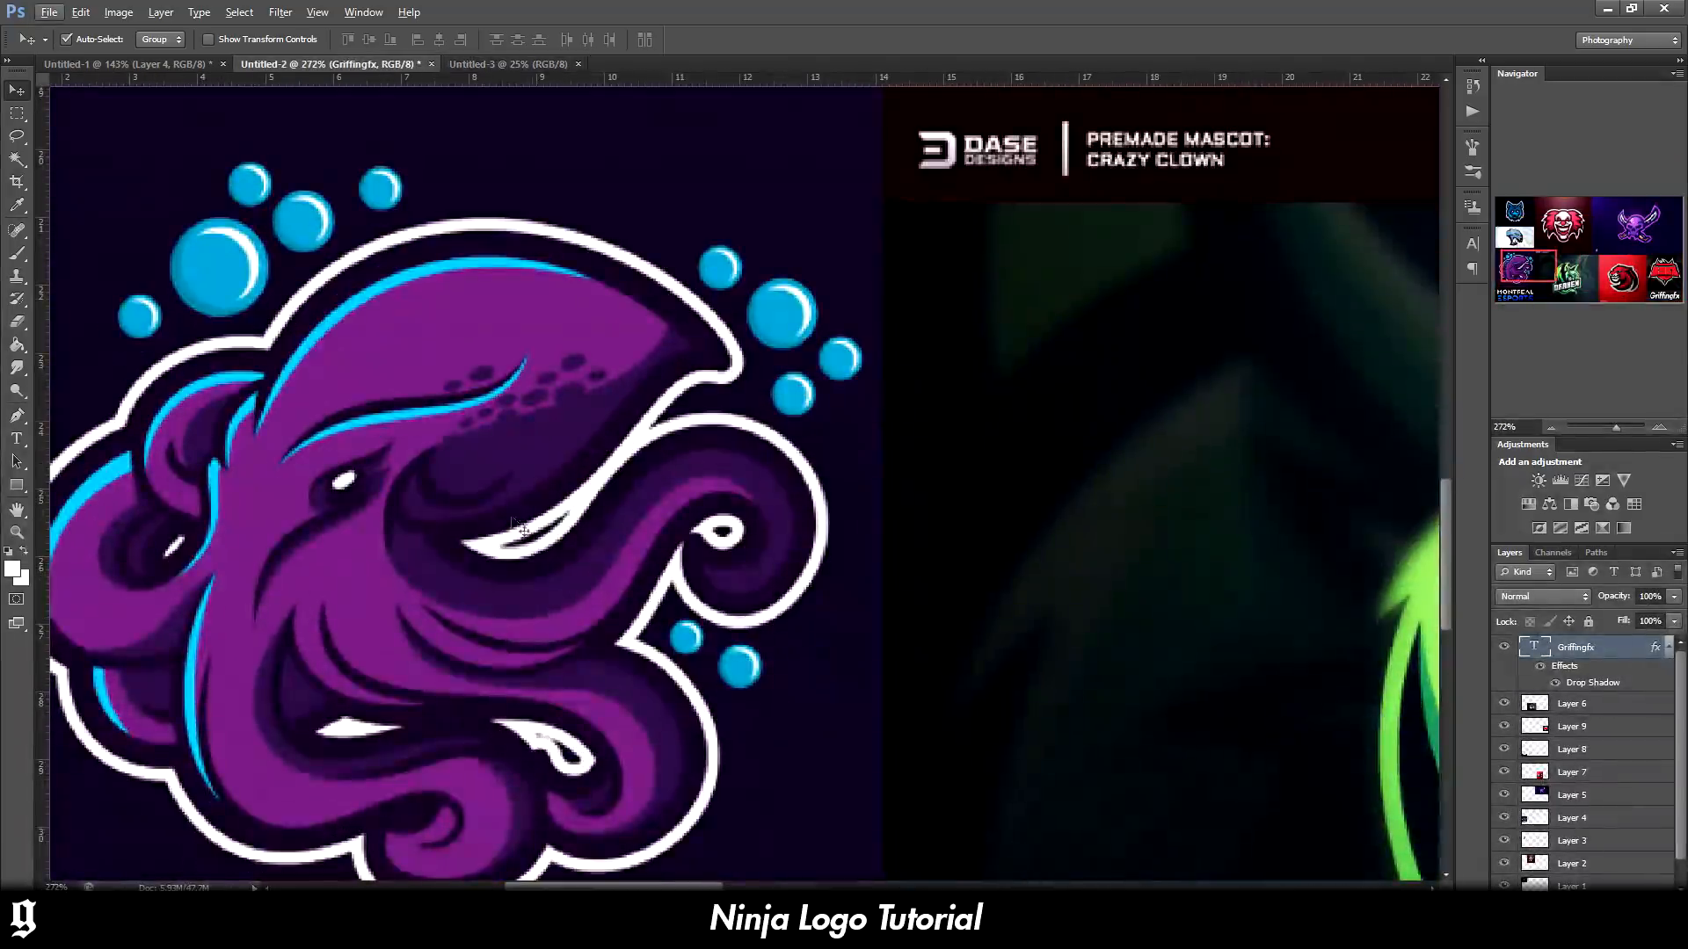
pyautogui.scroll(-13, 516, 527)
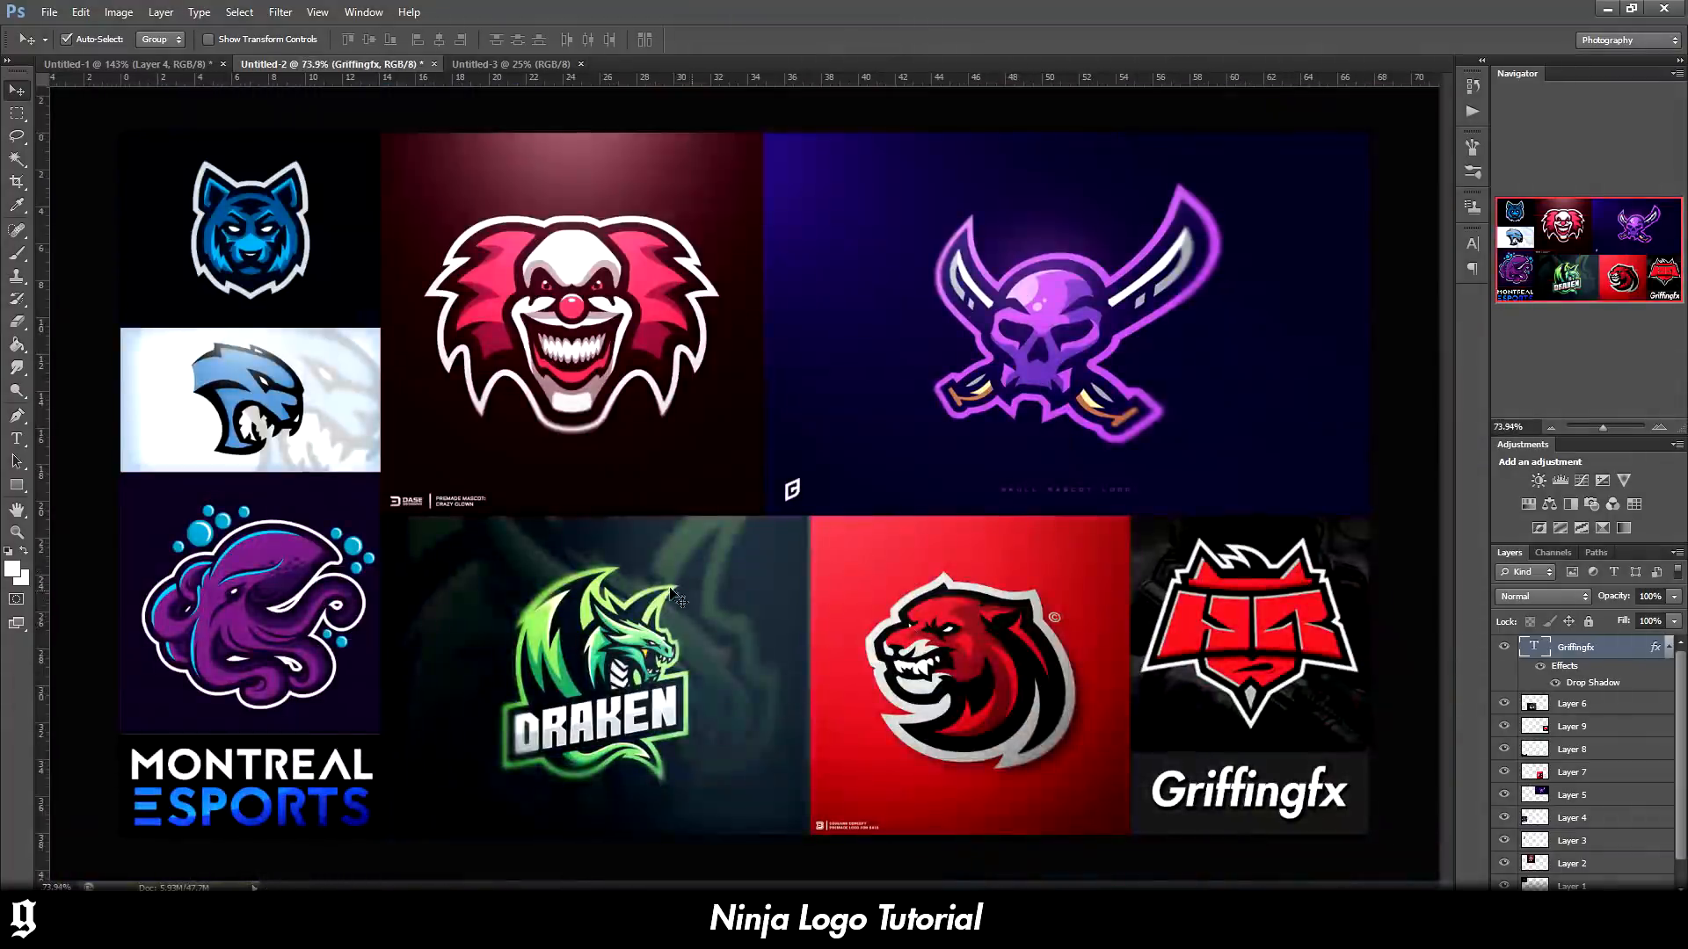
# Add a new layer in the blank Untitled-3 document and set up a black brush at 45 px
pyautogui.click(498, 65)
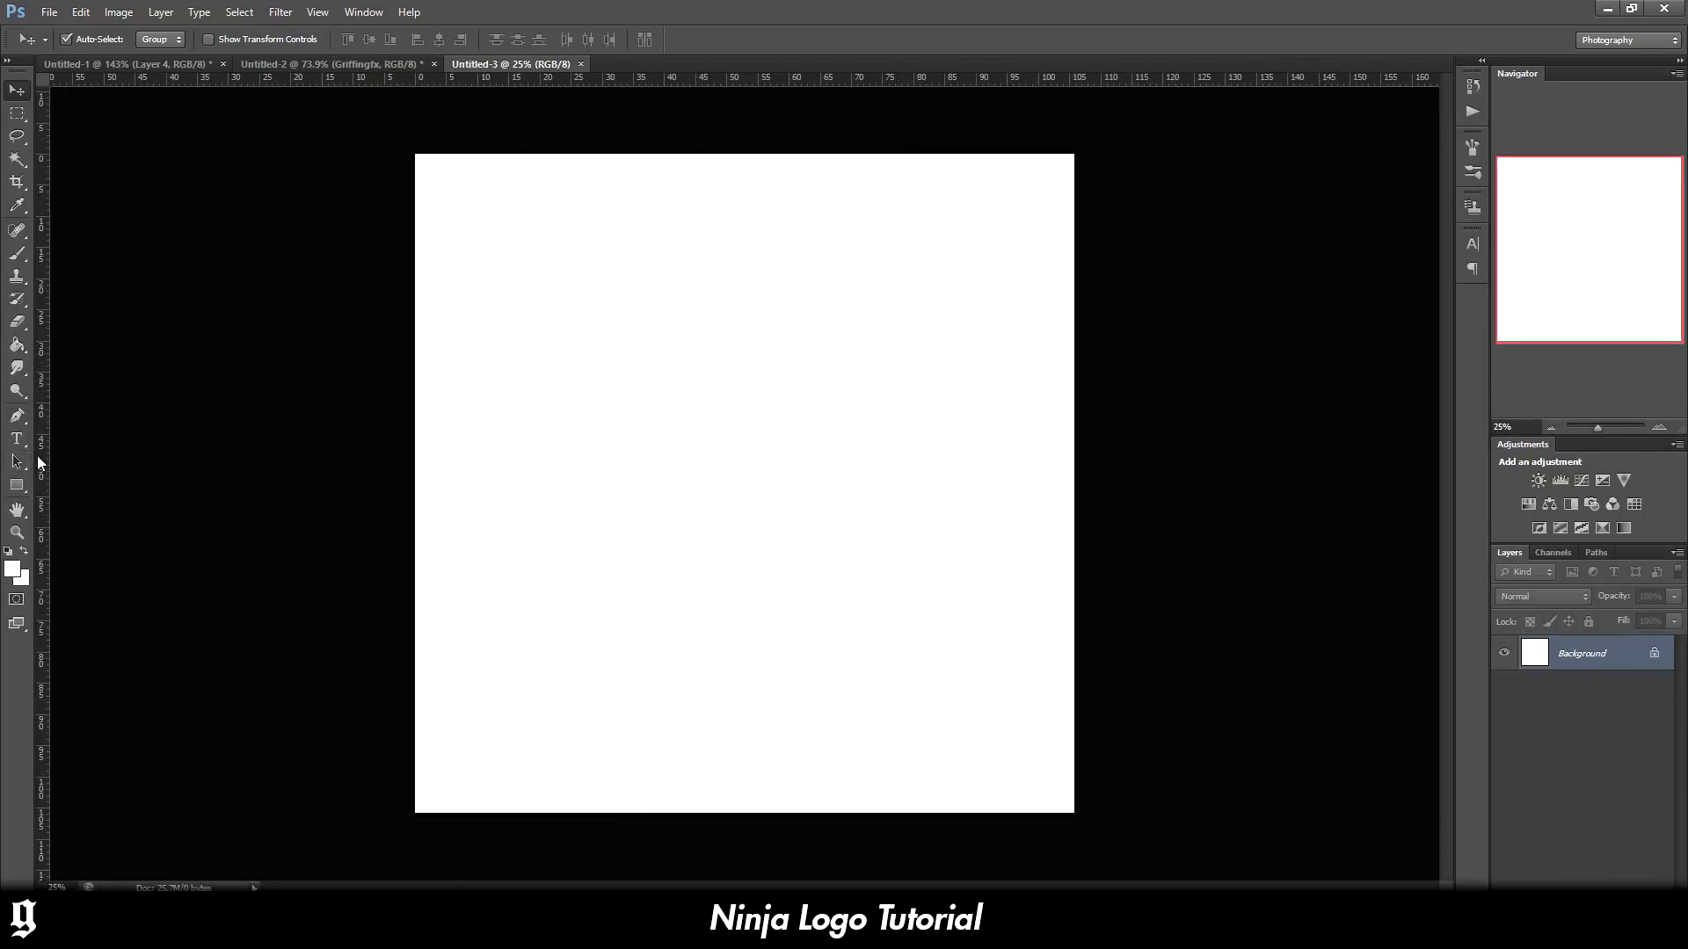
pyautogui.click(19, 419)
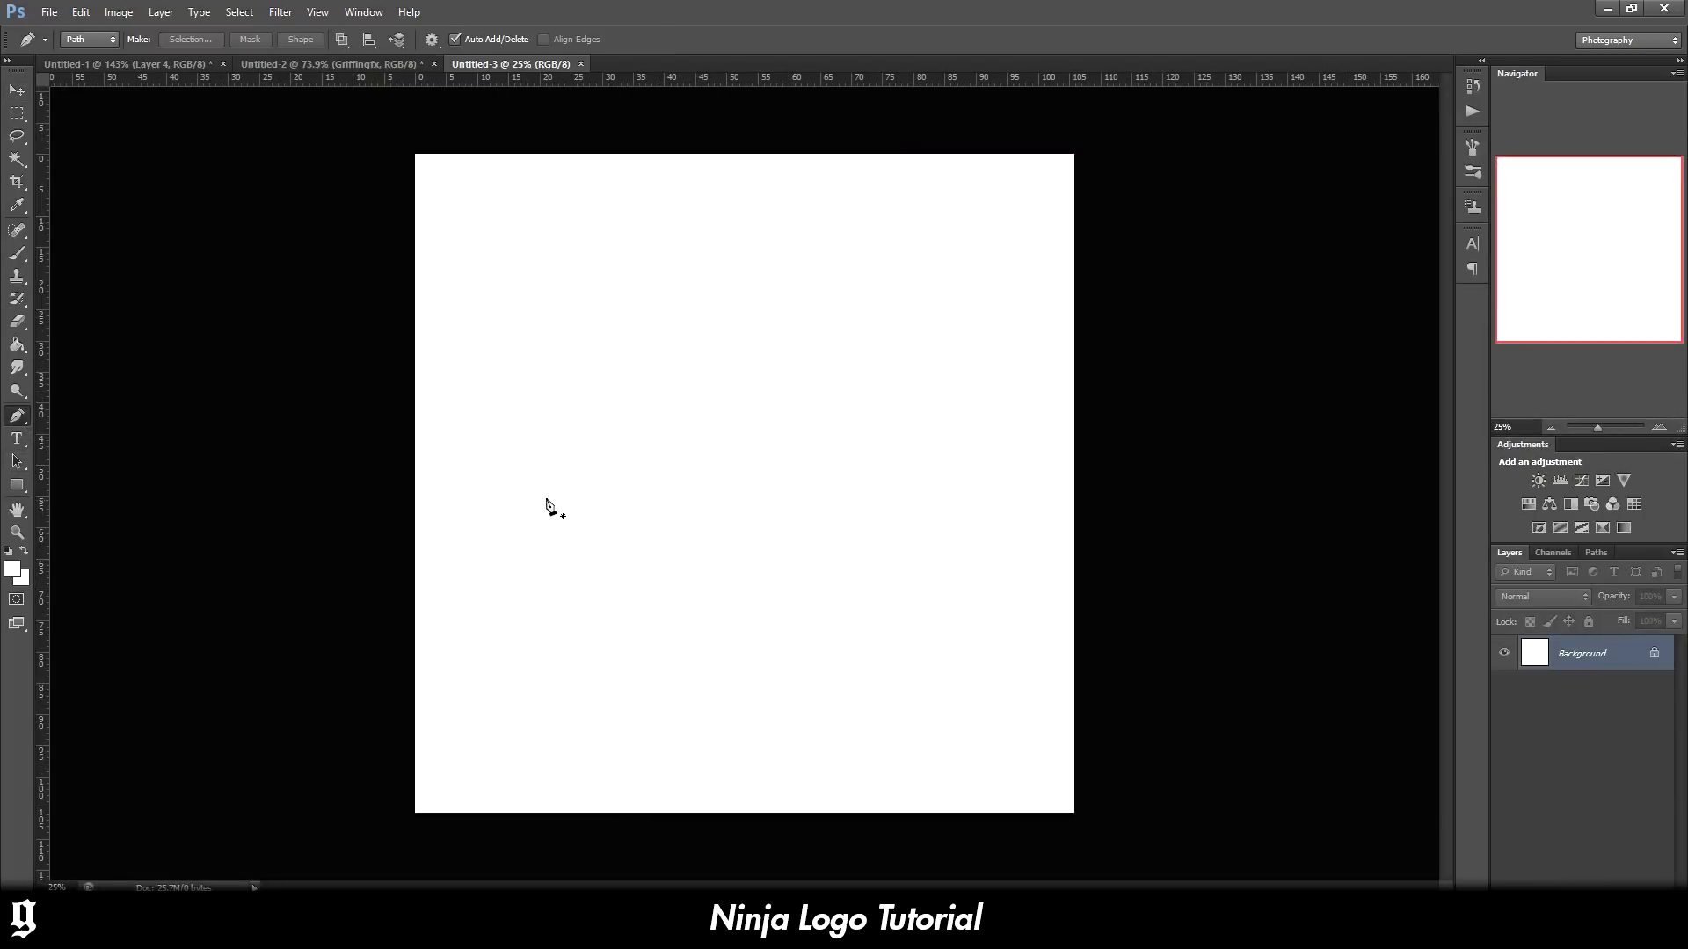
pyautogui.press('b')
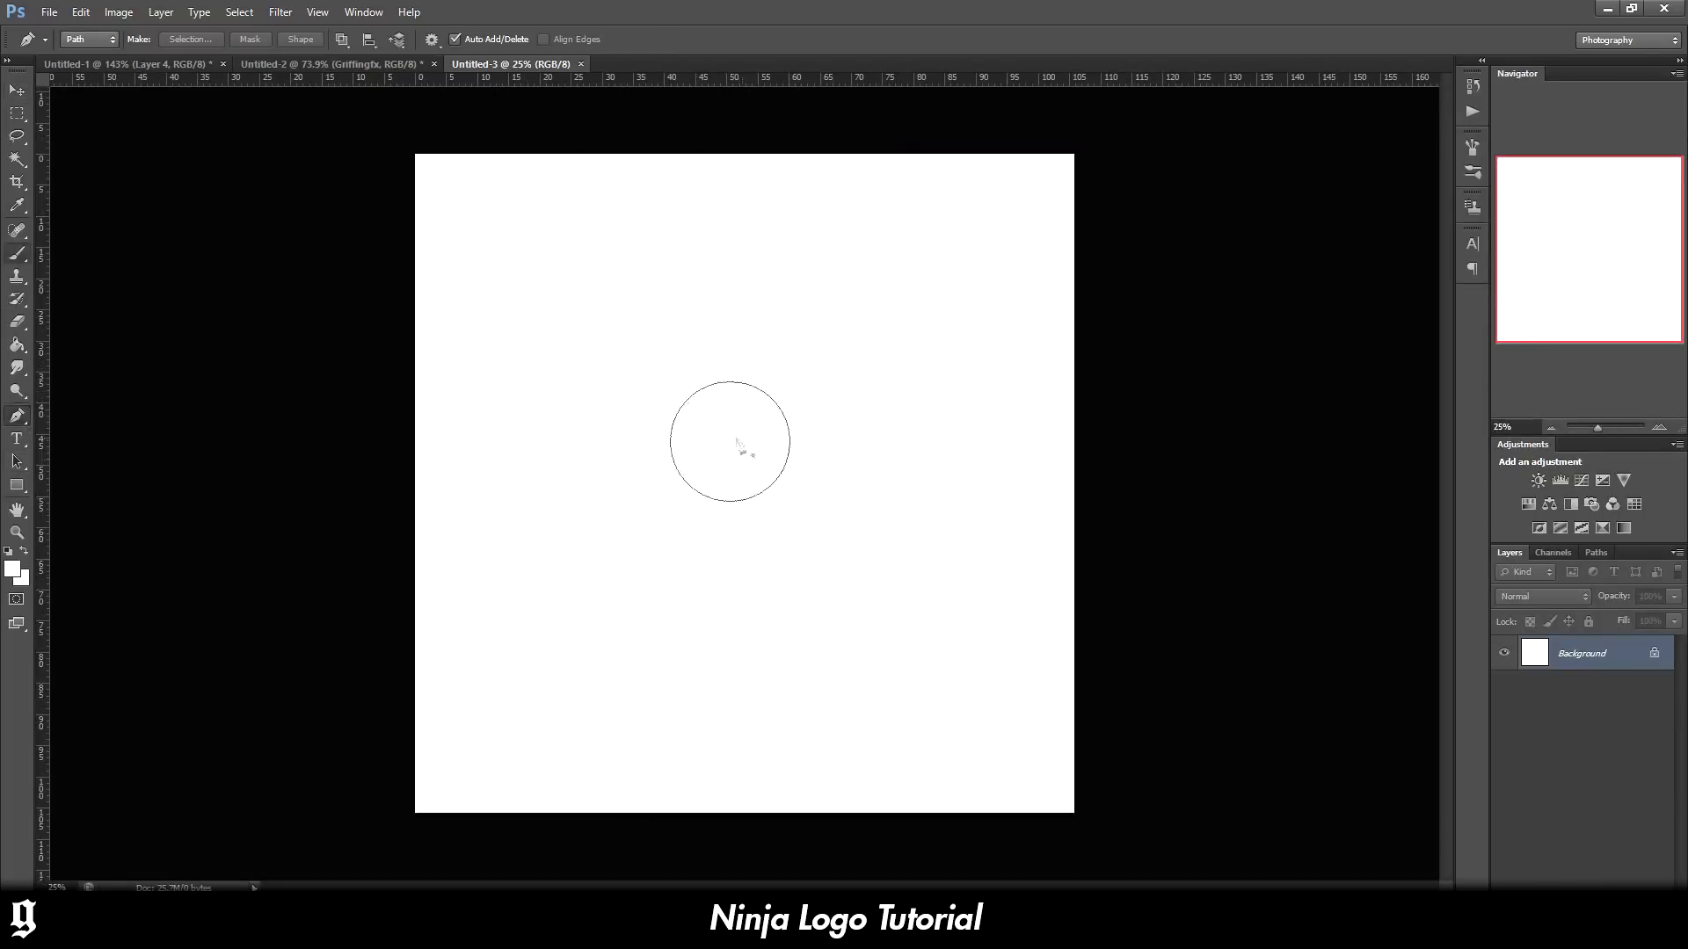
pyautogui.hotkey('ctrl', 'shift', 'alt', 'n')
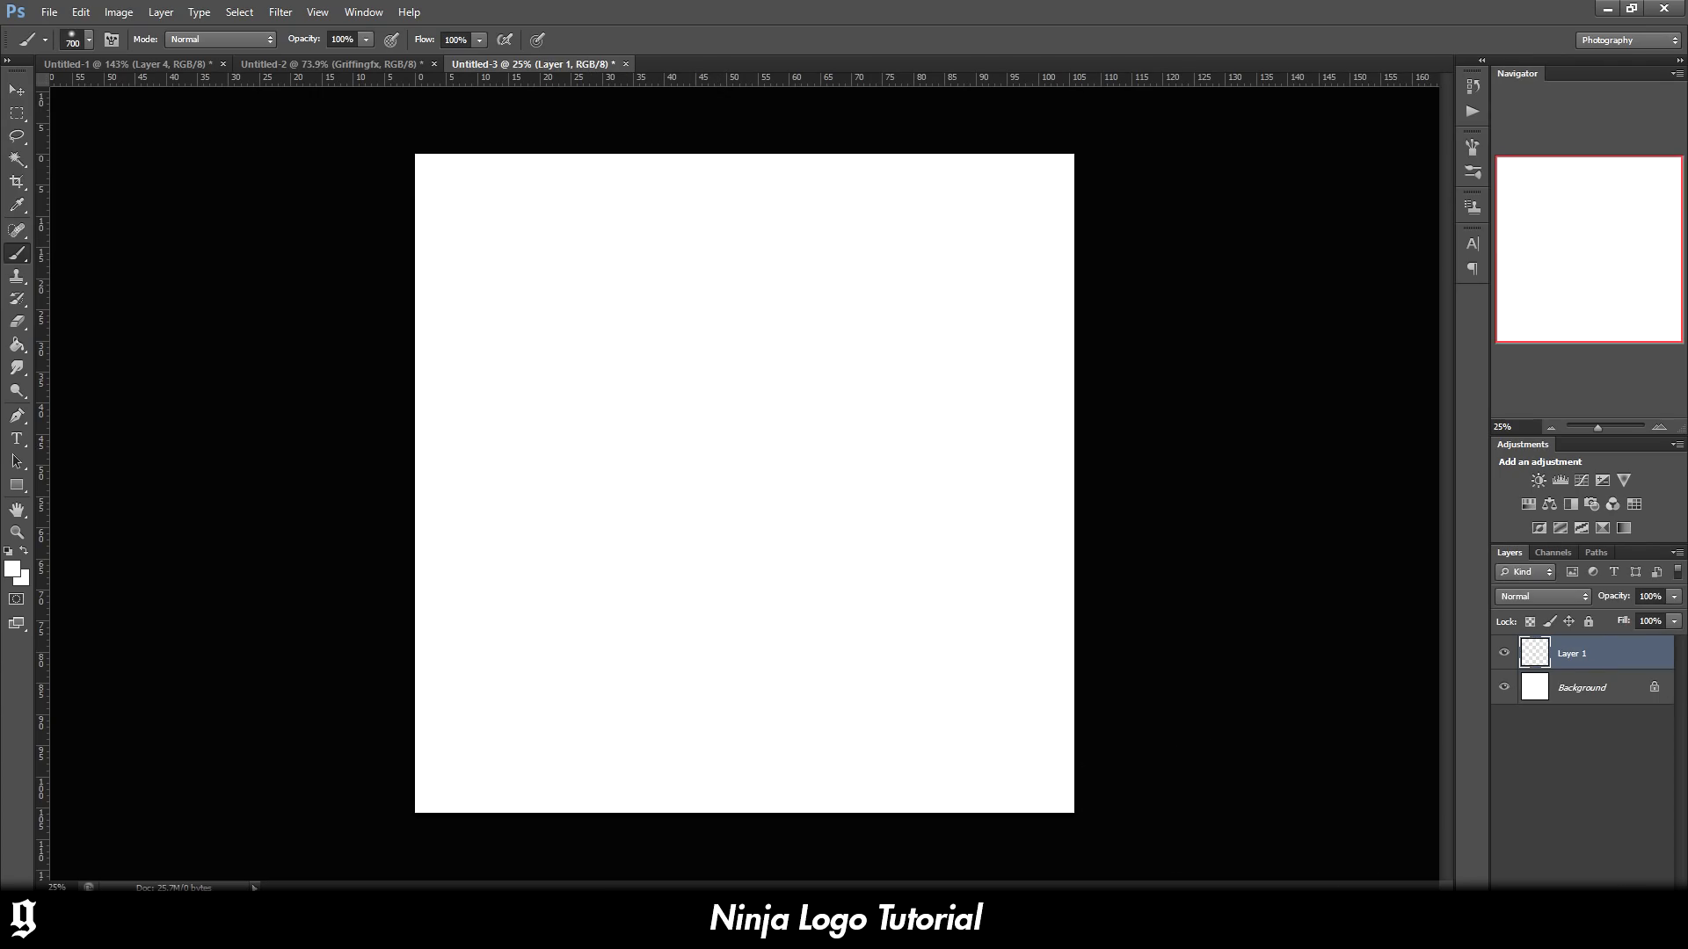
pyautogui.click(7, 551)
pyautogui.press('[')
pyautogui.press('[')
pyautogui.press('[')
pyautogui.press('[')
pyautogui.press('[')
pyautogui.press('[')
pyautogui.press('[')
pyautogui.press('[')
pyautogui.press('[')
pyautogui.press('[')
pyautogui.press('[')
pyautogui.press('[')
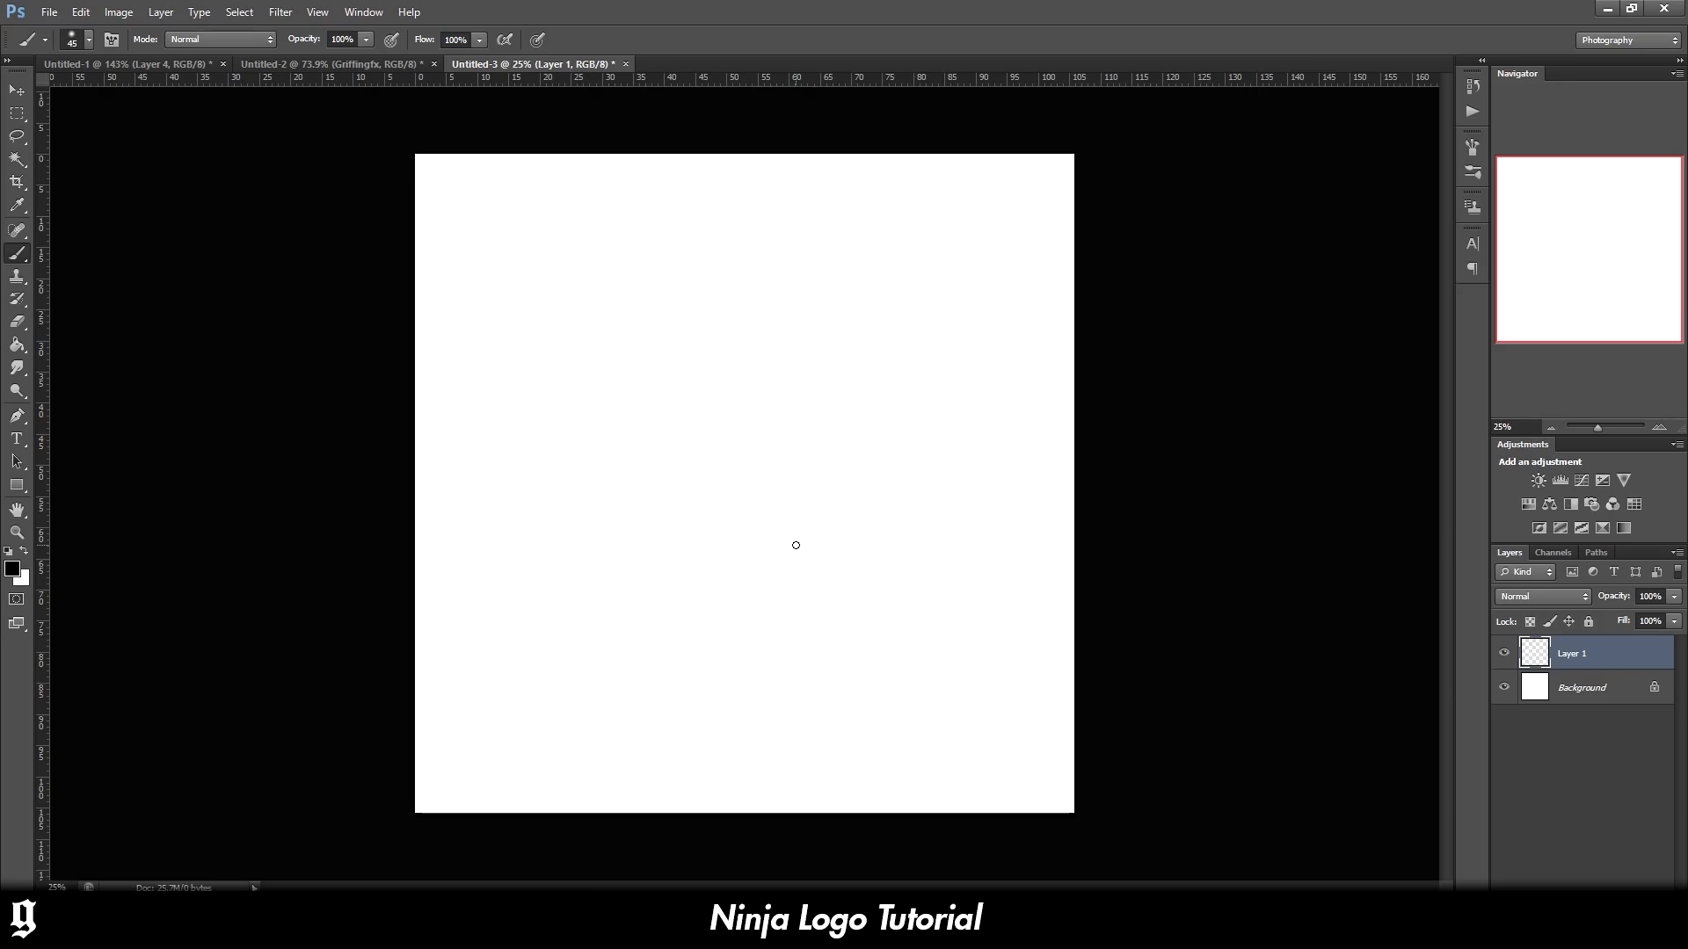
# Undo a soft test stroke and choose the Hard Round Pressure Size brush preset
pyautogui.moveTo(614, 554)
pyautogui.mouseDown()
pyautogui.moveTo(658, 531)
pyautogui.moveTo(705, 572)
pyautogui.mouseUp()
pyautogui.hotkey('ctrl', 'z')
pyautogui.click(88, 40)
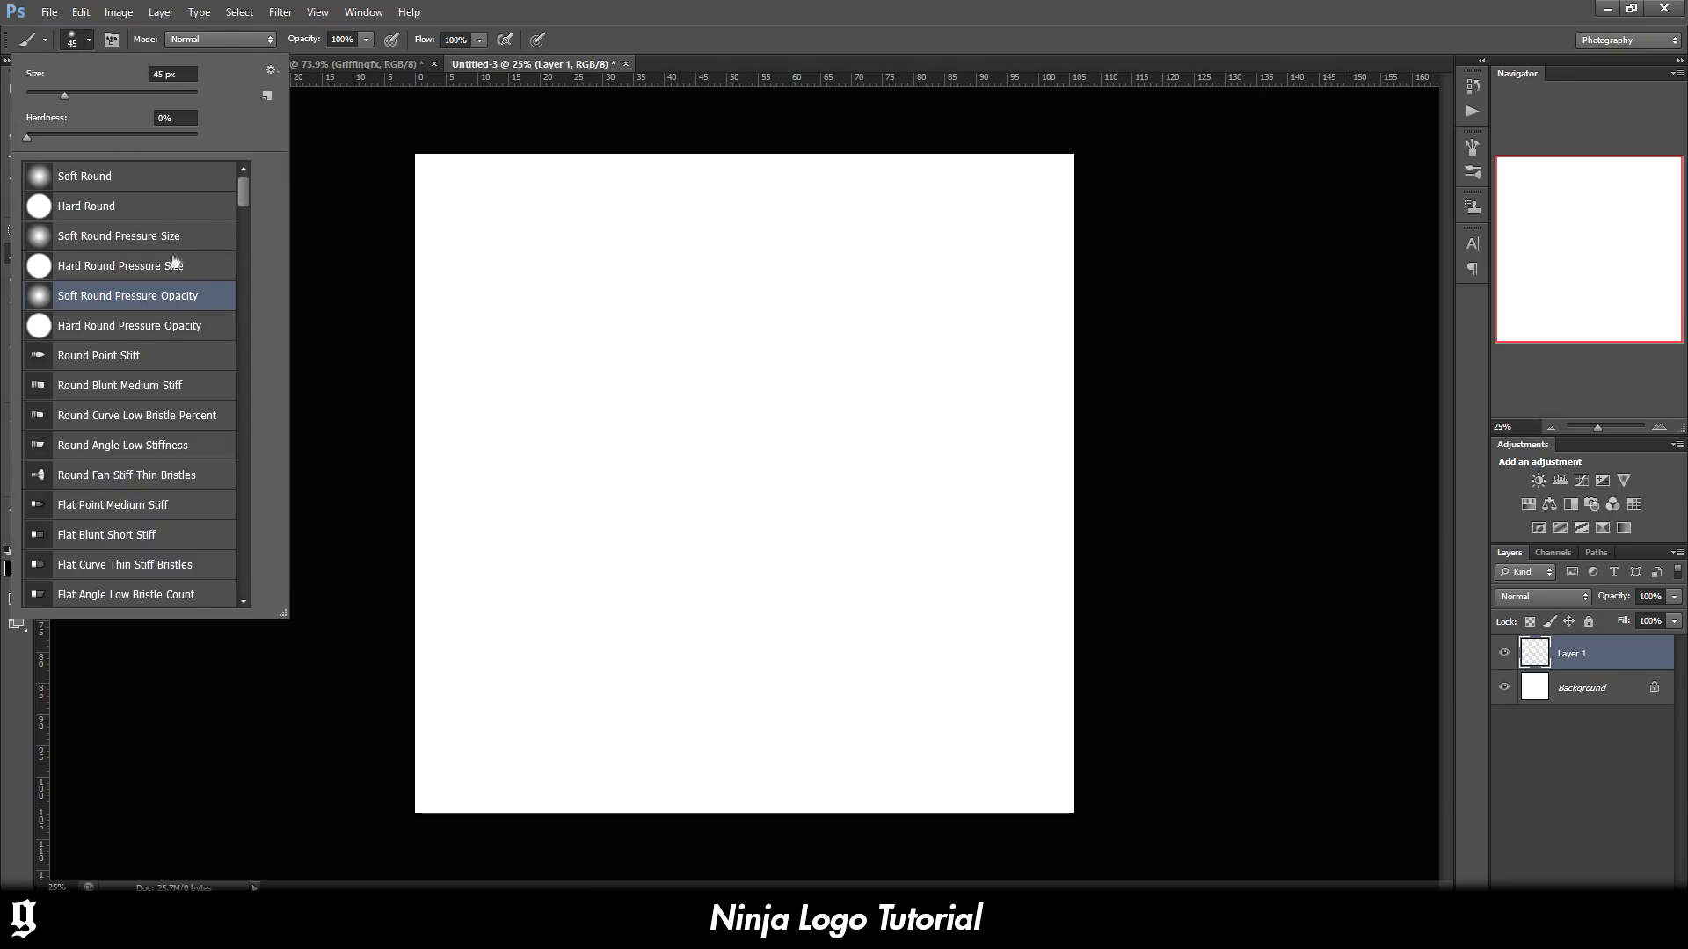
pyautogui.click(174, 265)
# Try out freehand strokes with the hard brush on the blank canvas, undoing each one
pyautogui.moveTo(567, 488)
pyautogui.mouseDown()
pyautogui.moveTo(639, 527)
pyautogui.moveTo(637, 567)
pyautogui.mouseUp()
pyautogui.hotkey('ctrl', 'z')
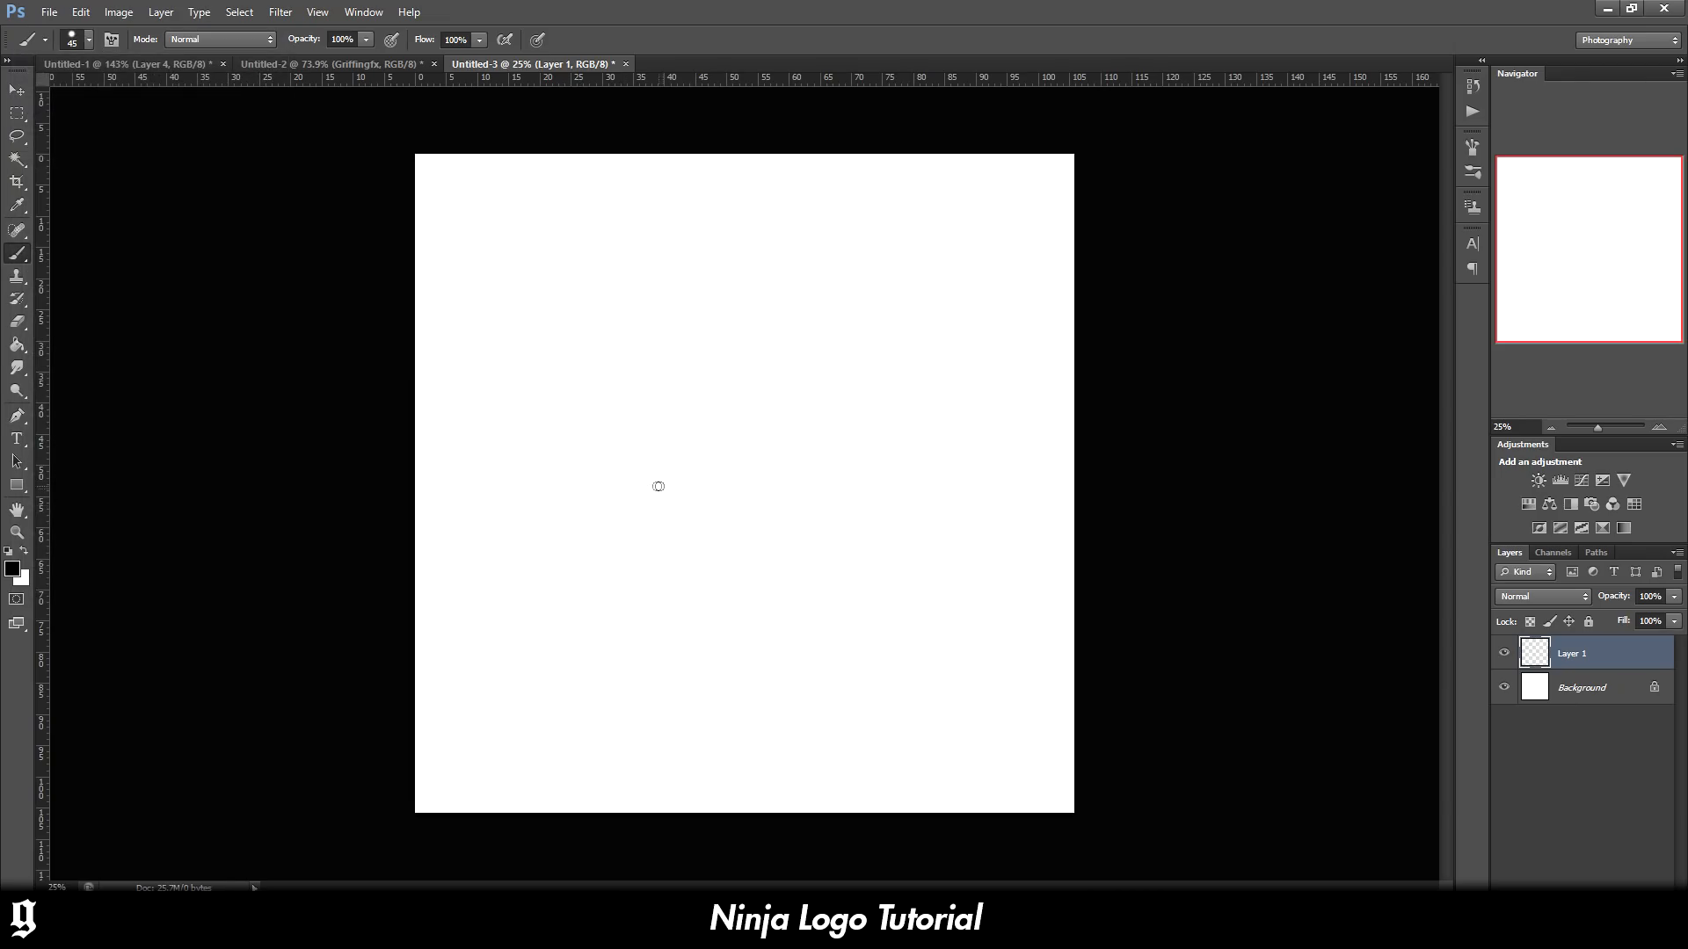
pyautogui.moveTo(658, 486); pyautogui.dragTo(777, 565)
pyautogui.hotkey('ctrl', 'z')
pyautogui.moveTo(601, 457)
pyautogui.mouseDown()
pyautogui.moveTo(711, 453)
pyautogui.moveTo(774, 482)
pyautogui.mouseUp()
pyautogui.hotkey('ctrl', 'z')
pyautogui.moveTo(525, 442); pyautogui.dragTo(699, 385)
pyautogui.hotkey('ctrl', 'z')
pyautogui.hotkey('ctrl', 'z')
pyautogui.moveTo(554, 414)
pyautogui.mouseDown()
pyautogui.moveTo(651, 380)
pyautogui.moveTo(742, 387)
pyautogui.mouseUp()
pyautogui.hotkey('ctrl', 'z')
# Review the ninja mascot reference in Untitled-1 and the mascot logo collage in Untitled-2
pyautogui.click(17, 89)
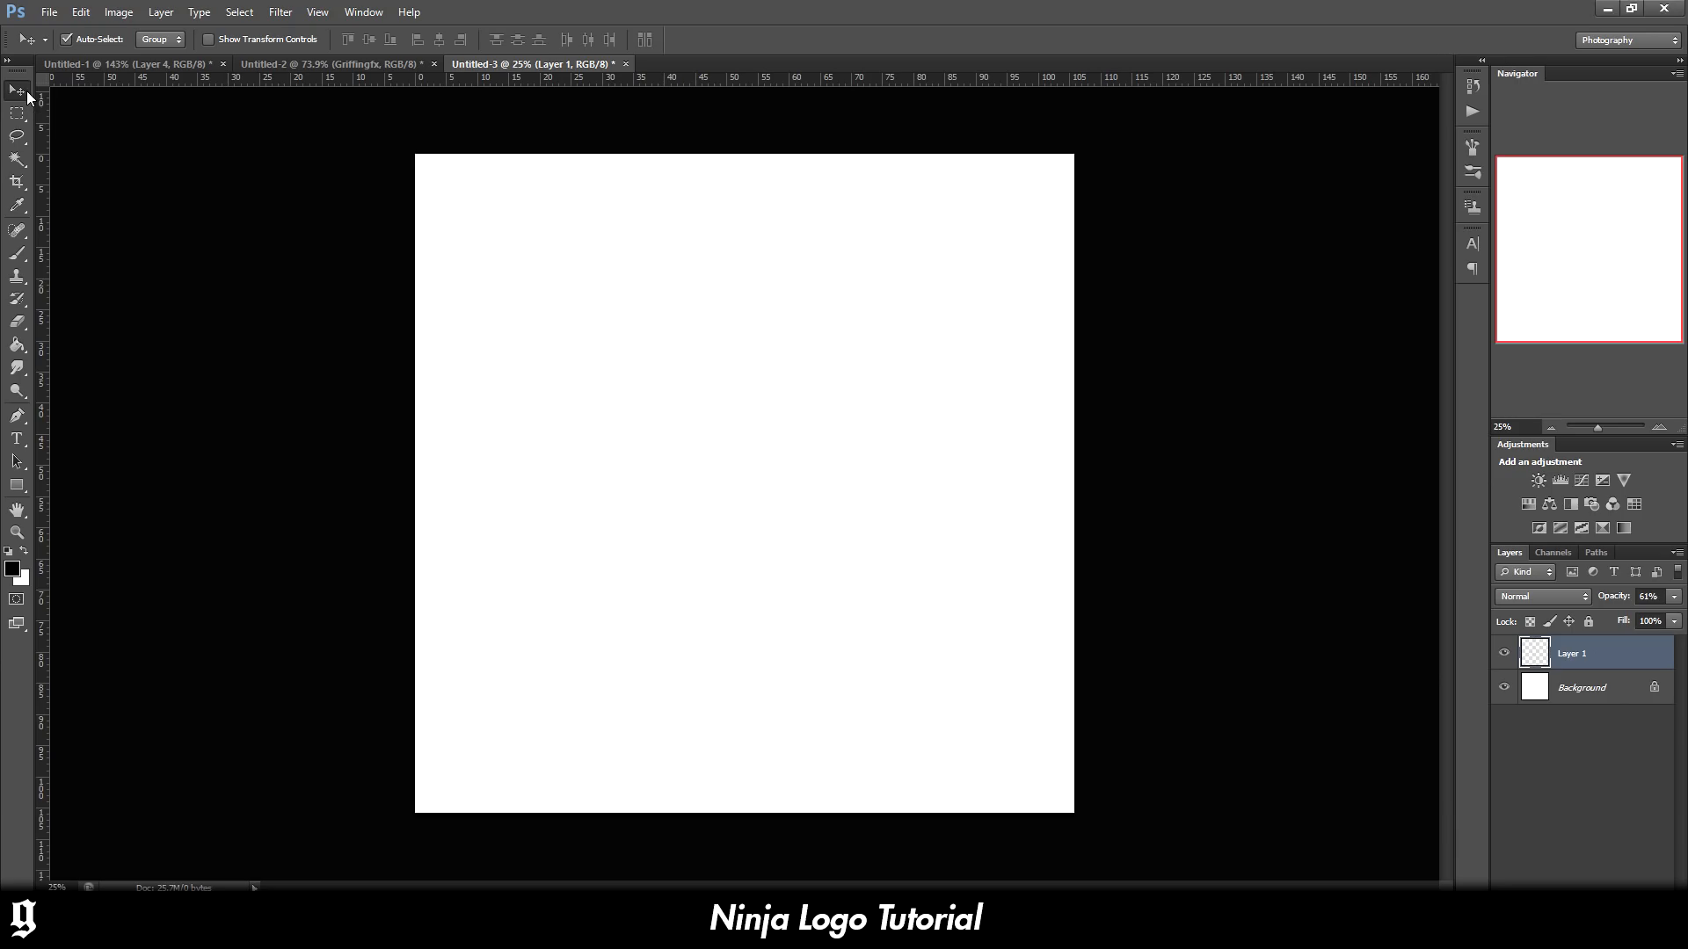
pyautogui.click(123, 63)
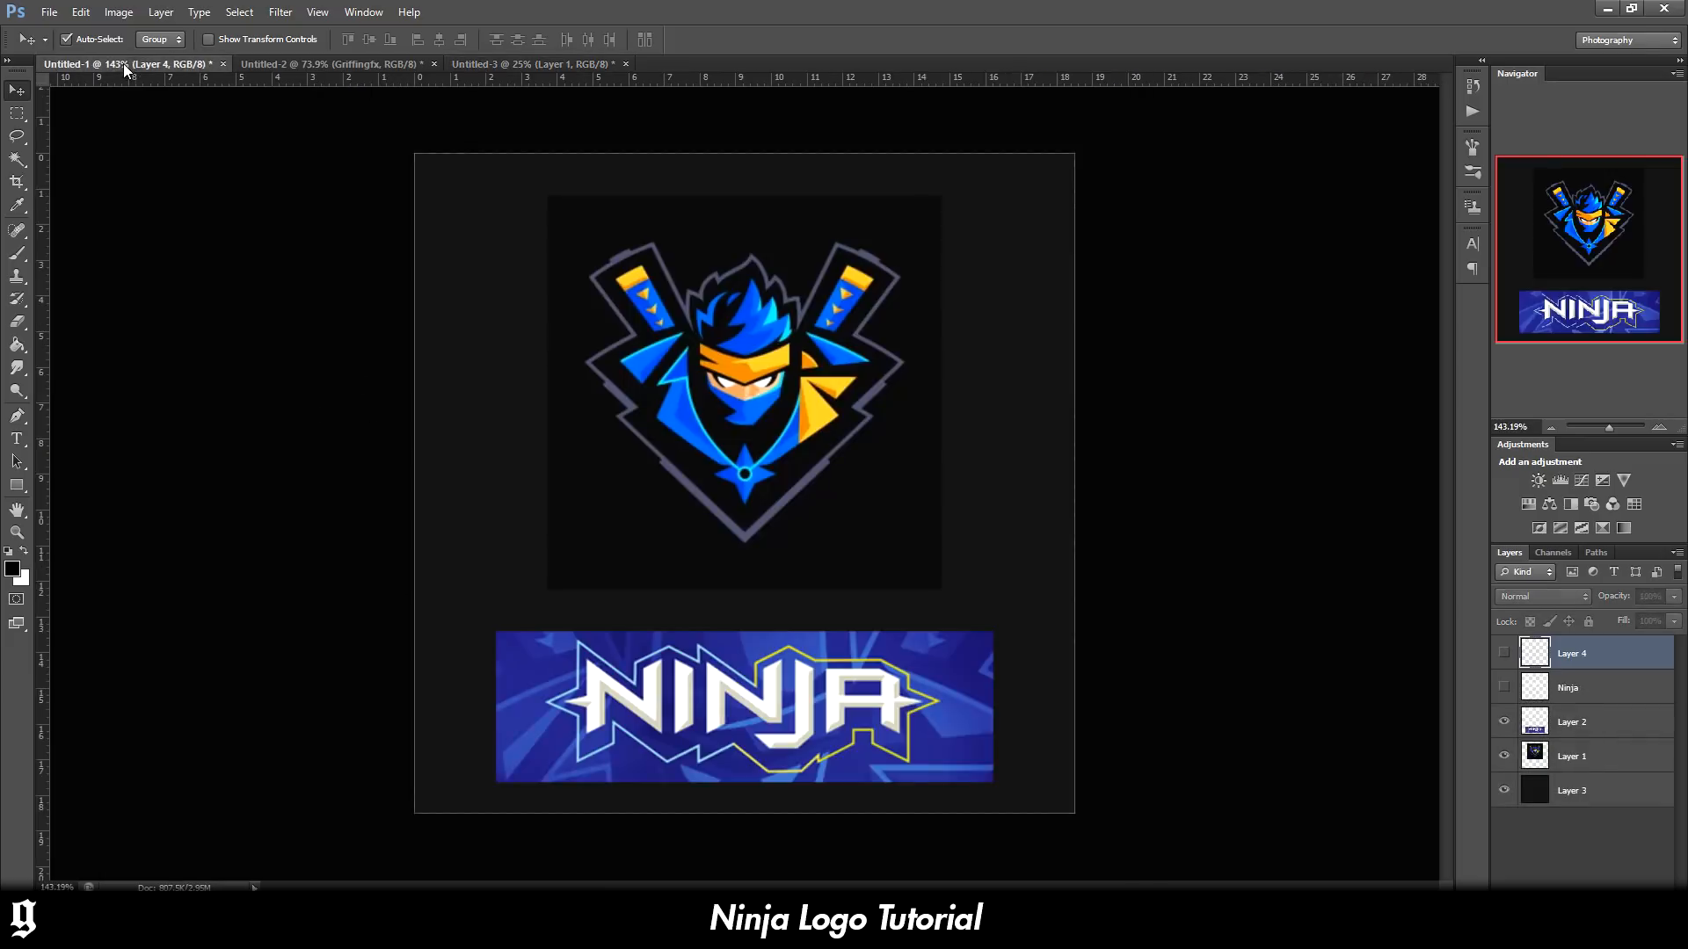
pyautogui.click(274, 65)
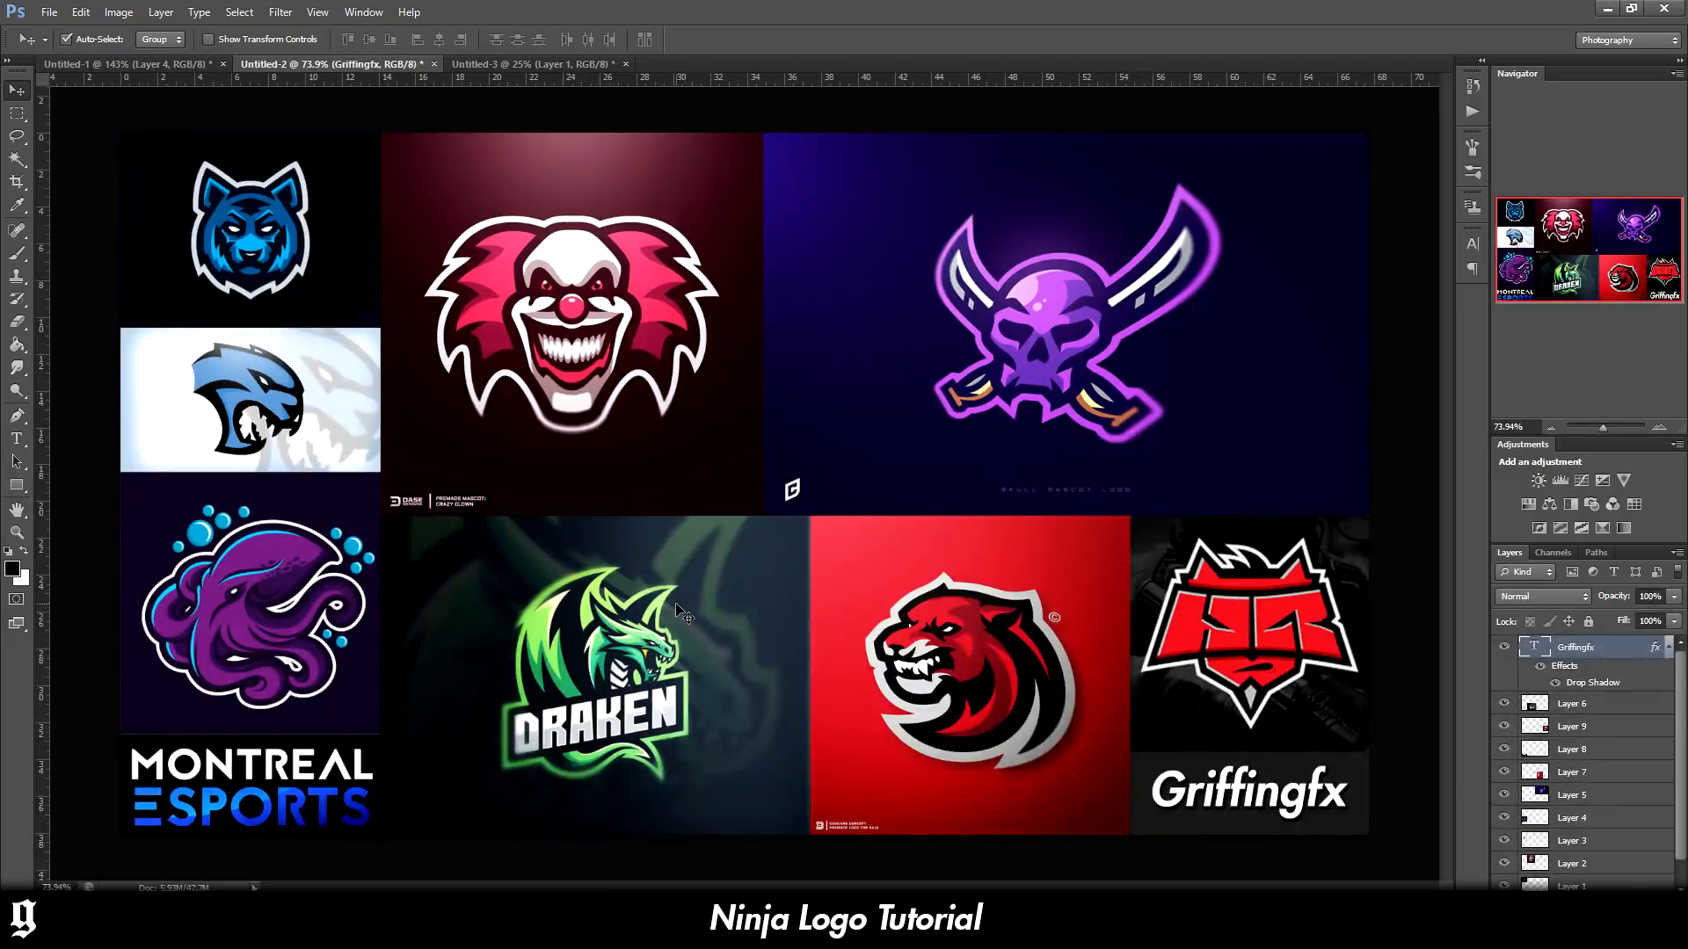
pyautogui.keyDown('alt'); pyautogui.scroll(-2, 684, 614); pyautogui.keyUp('alt')
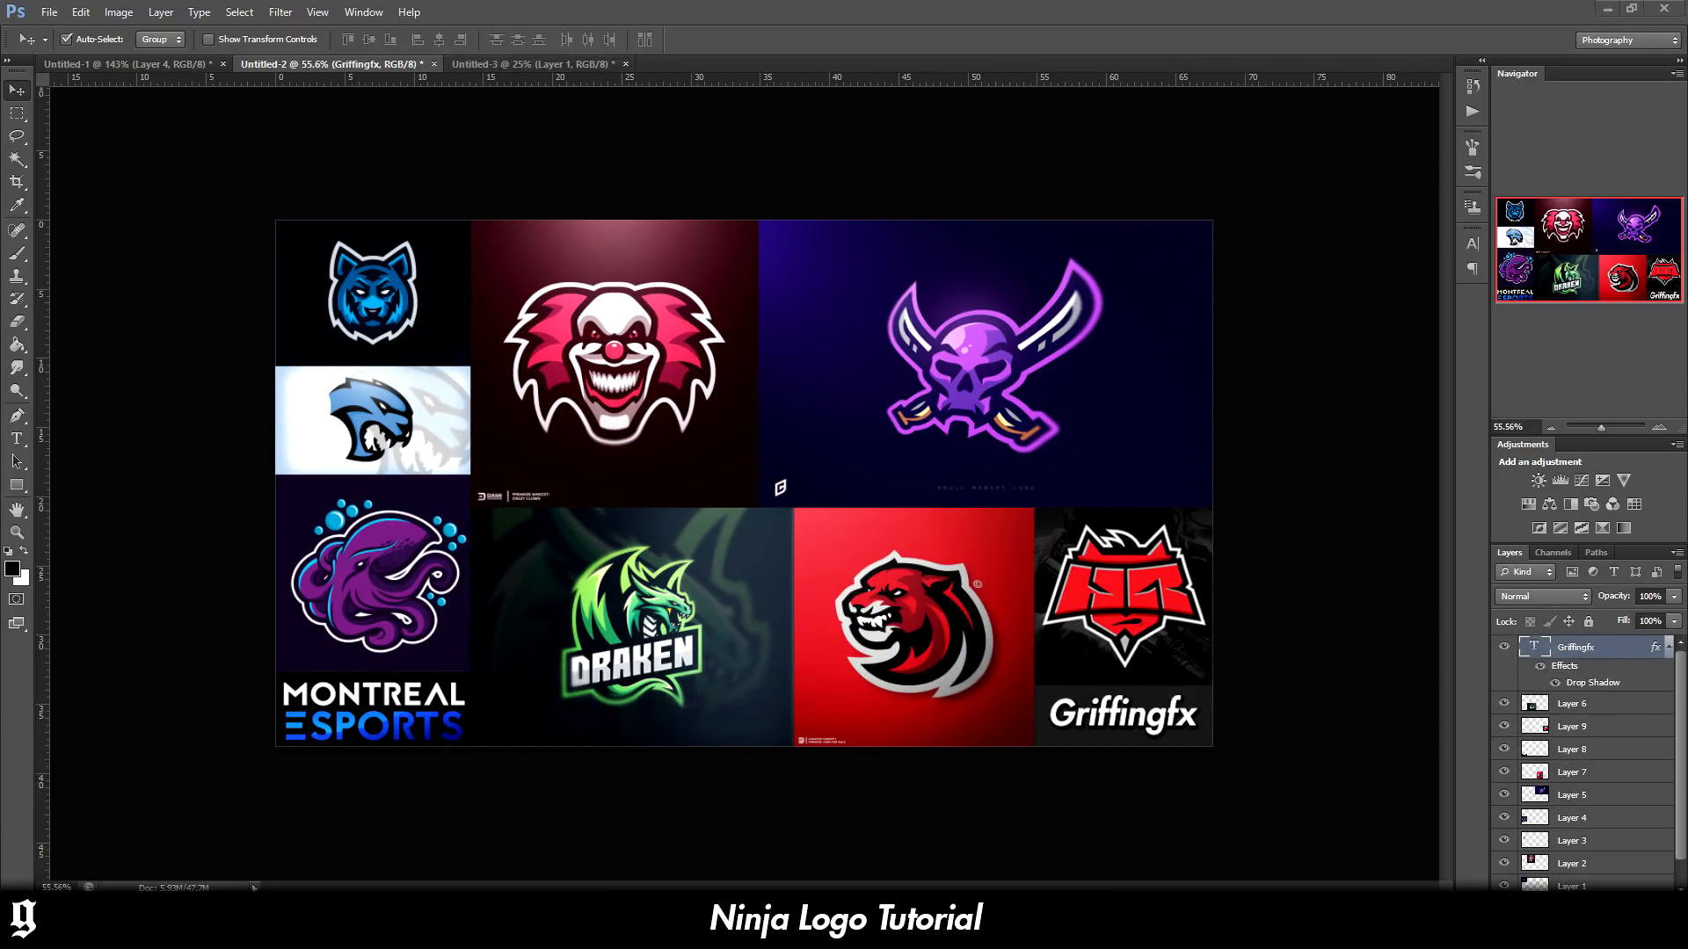
# Set the opacity of the rhino photo layer in Untitled-3 to 100%
pyautogui.click(541, 67)
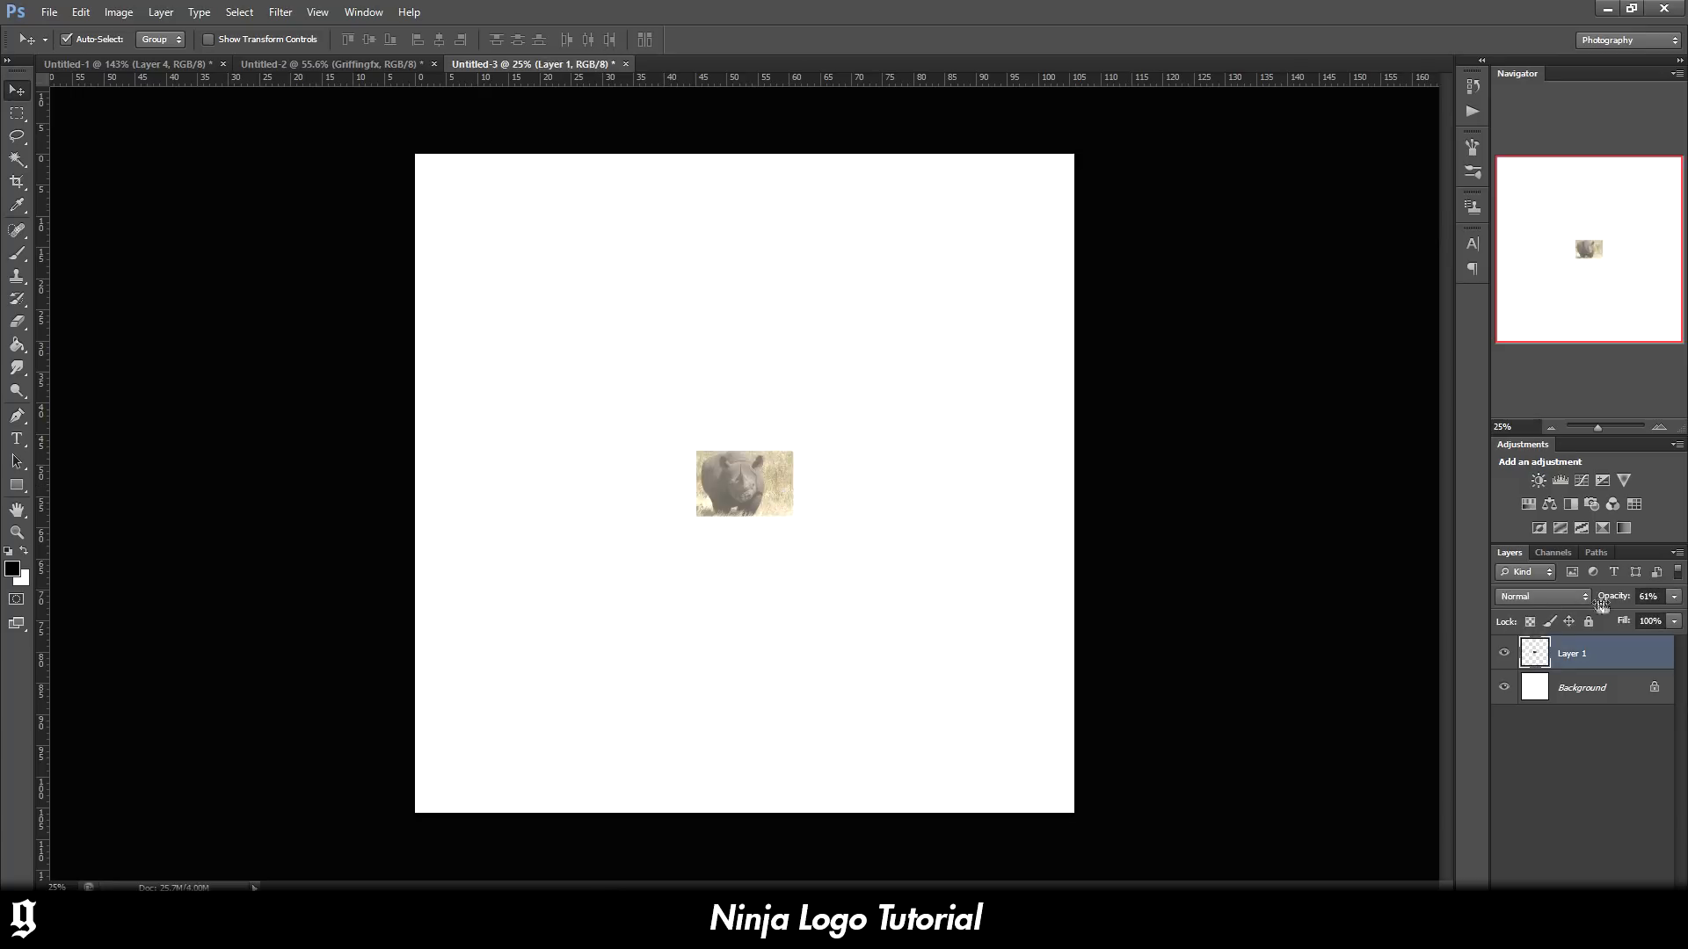
pyautogui.click(1673, 598)
pyautogui.moveTo(1674, 603); pyautogui.dragTo(1685, 605)
# Enlarge the rhino photo to about 377% and move it to the upper-left part of the canvas
pyautogui.hotkey('ctrl', 't')
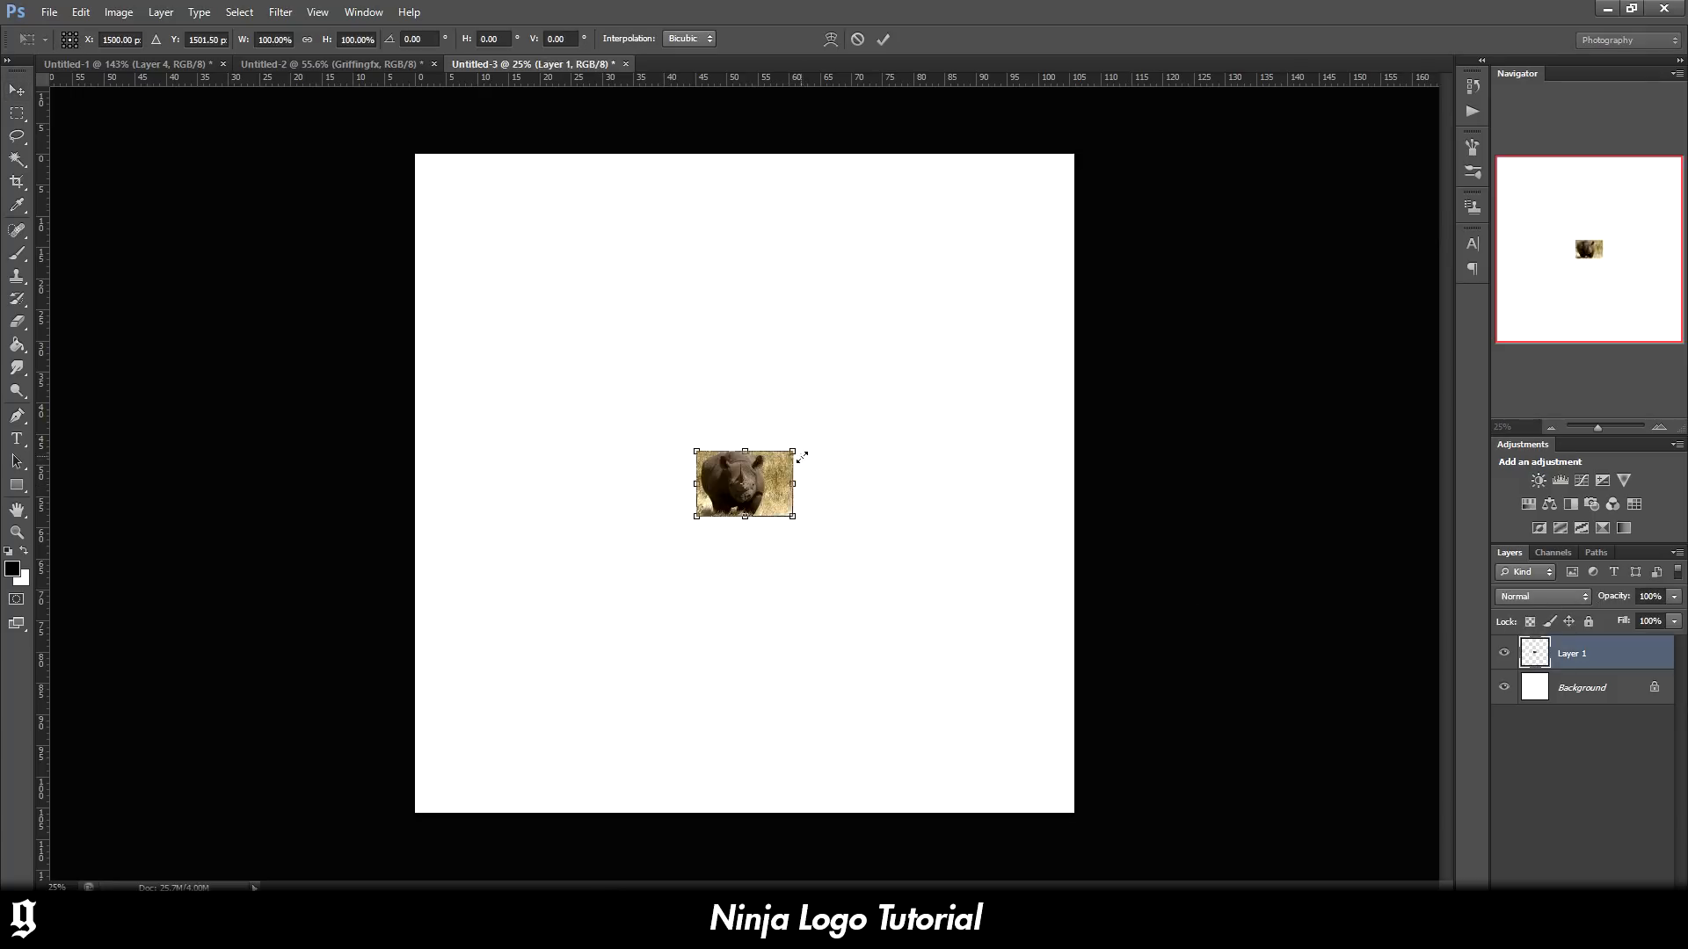
pyautogui.moveTo(794, 452); pyautogui.dragTo(962, 386)
pyautogui.moveTo(840, 428); pyautogui.dragTo(736, 294)
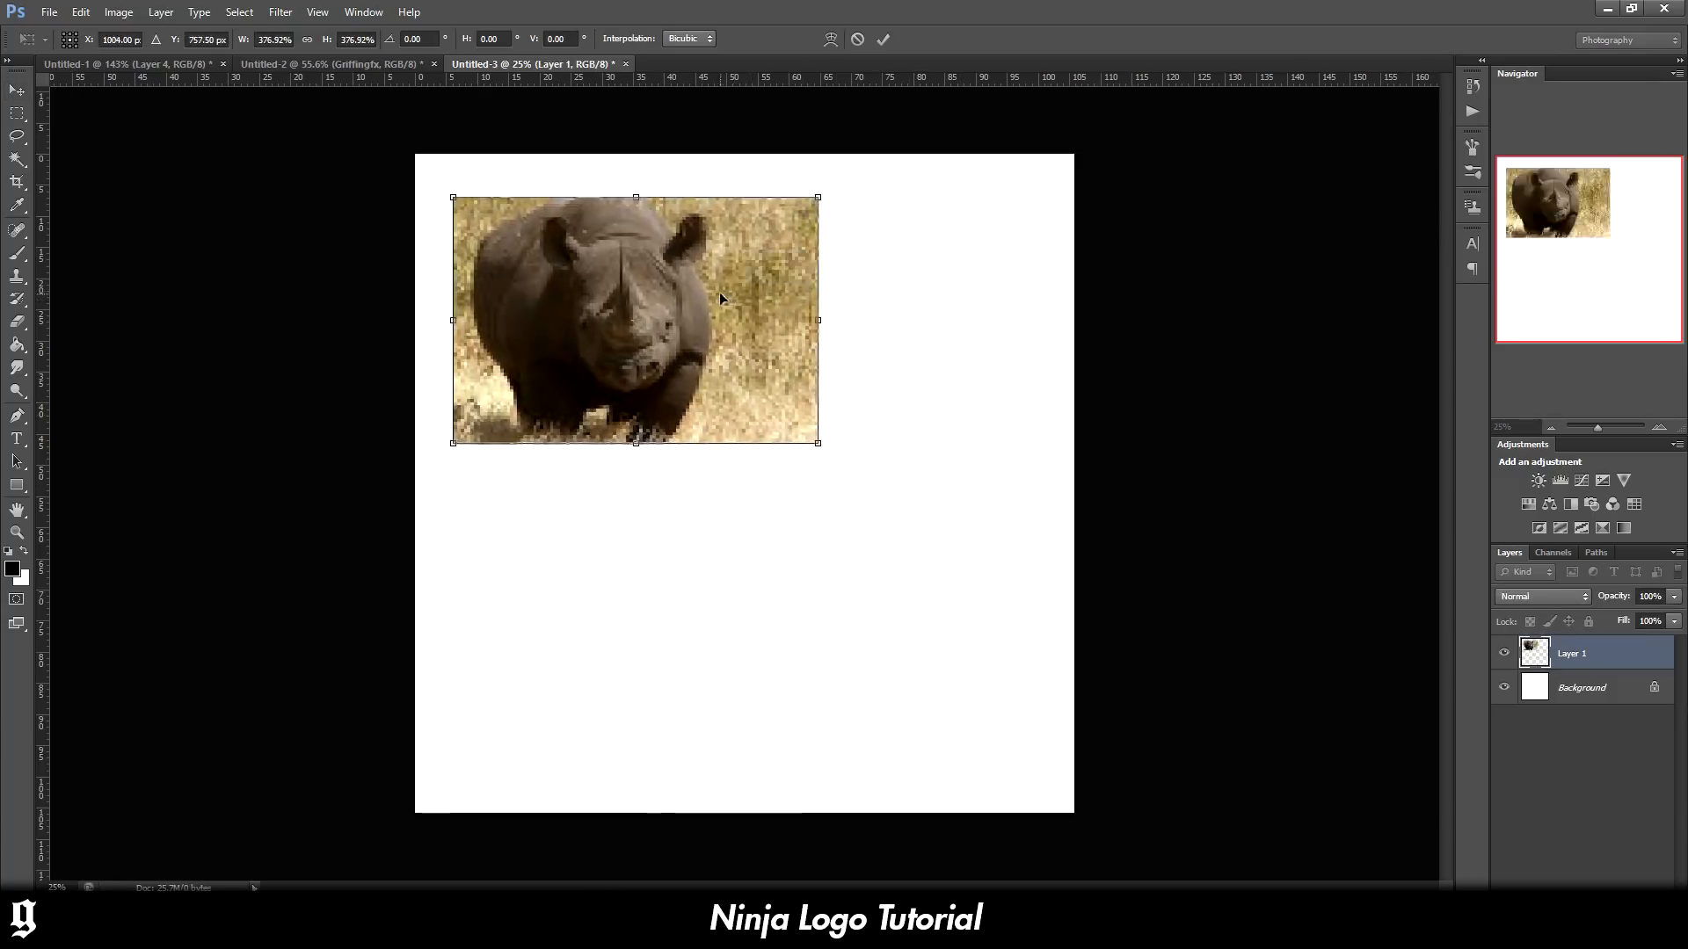
pyautogui.press('Return')
# Add a new layer above the rhino photo and reduce the brush size to 25 px
pyautogui.scroll(5, 645, 337)
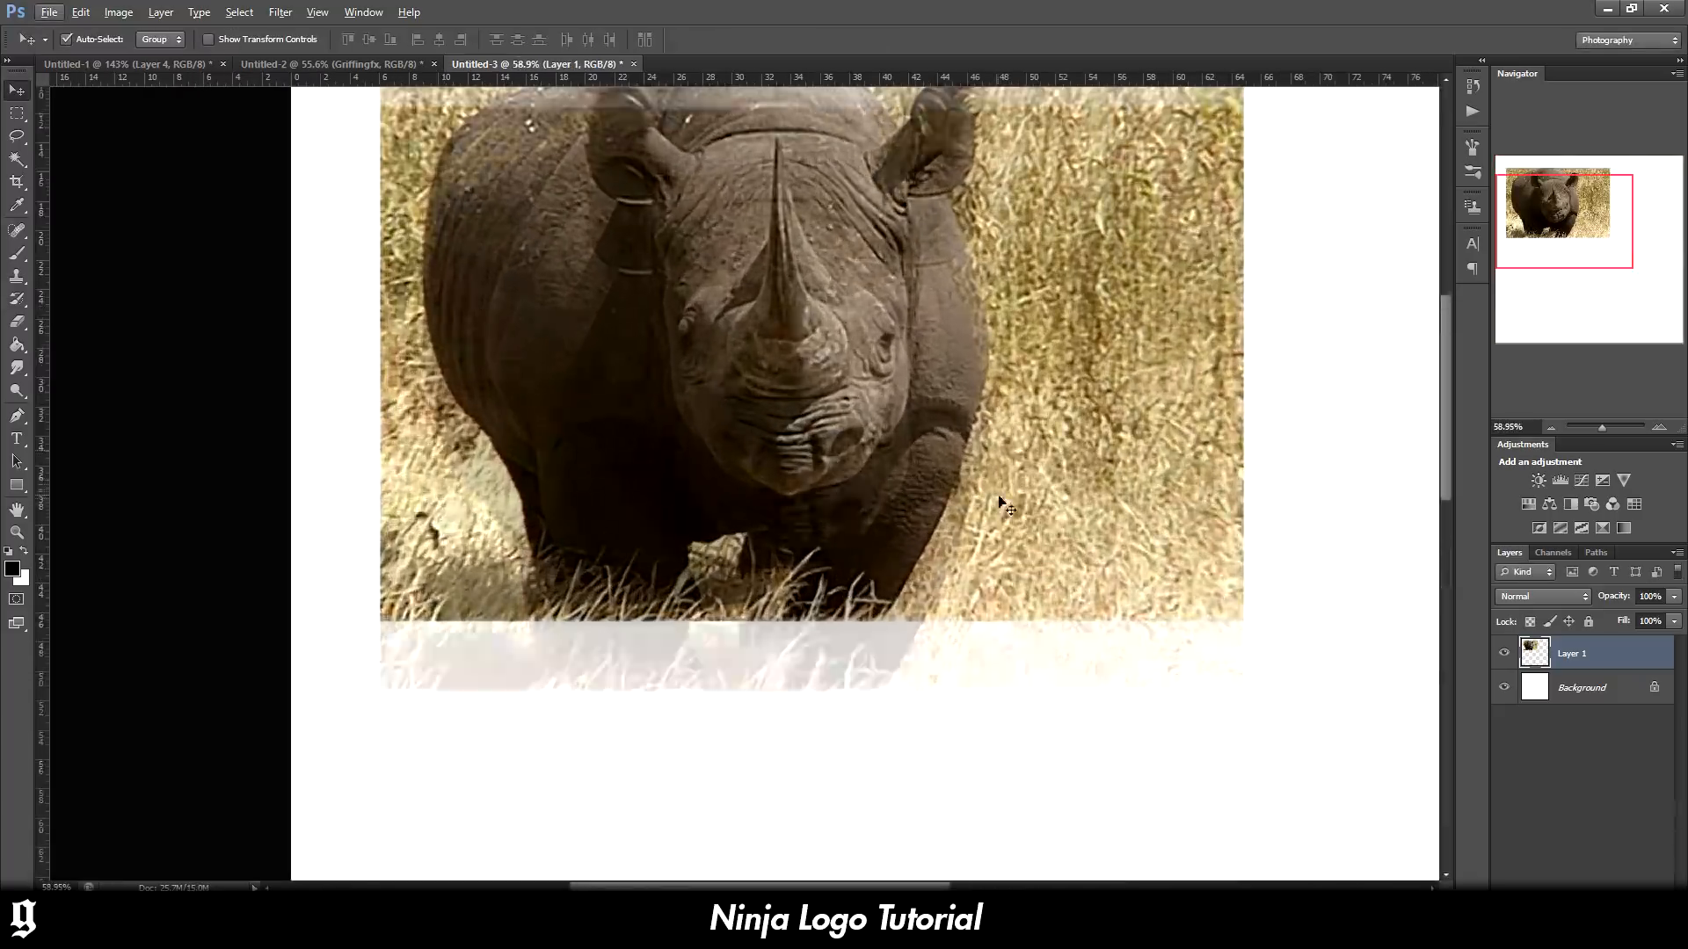
pyautogui.hotkey('ctrl', 'shift', 'alt', 'n')
pyautogui.press('b')
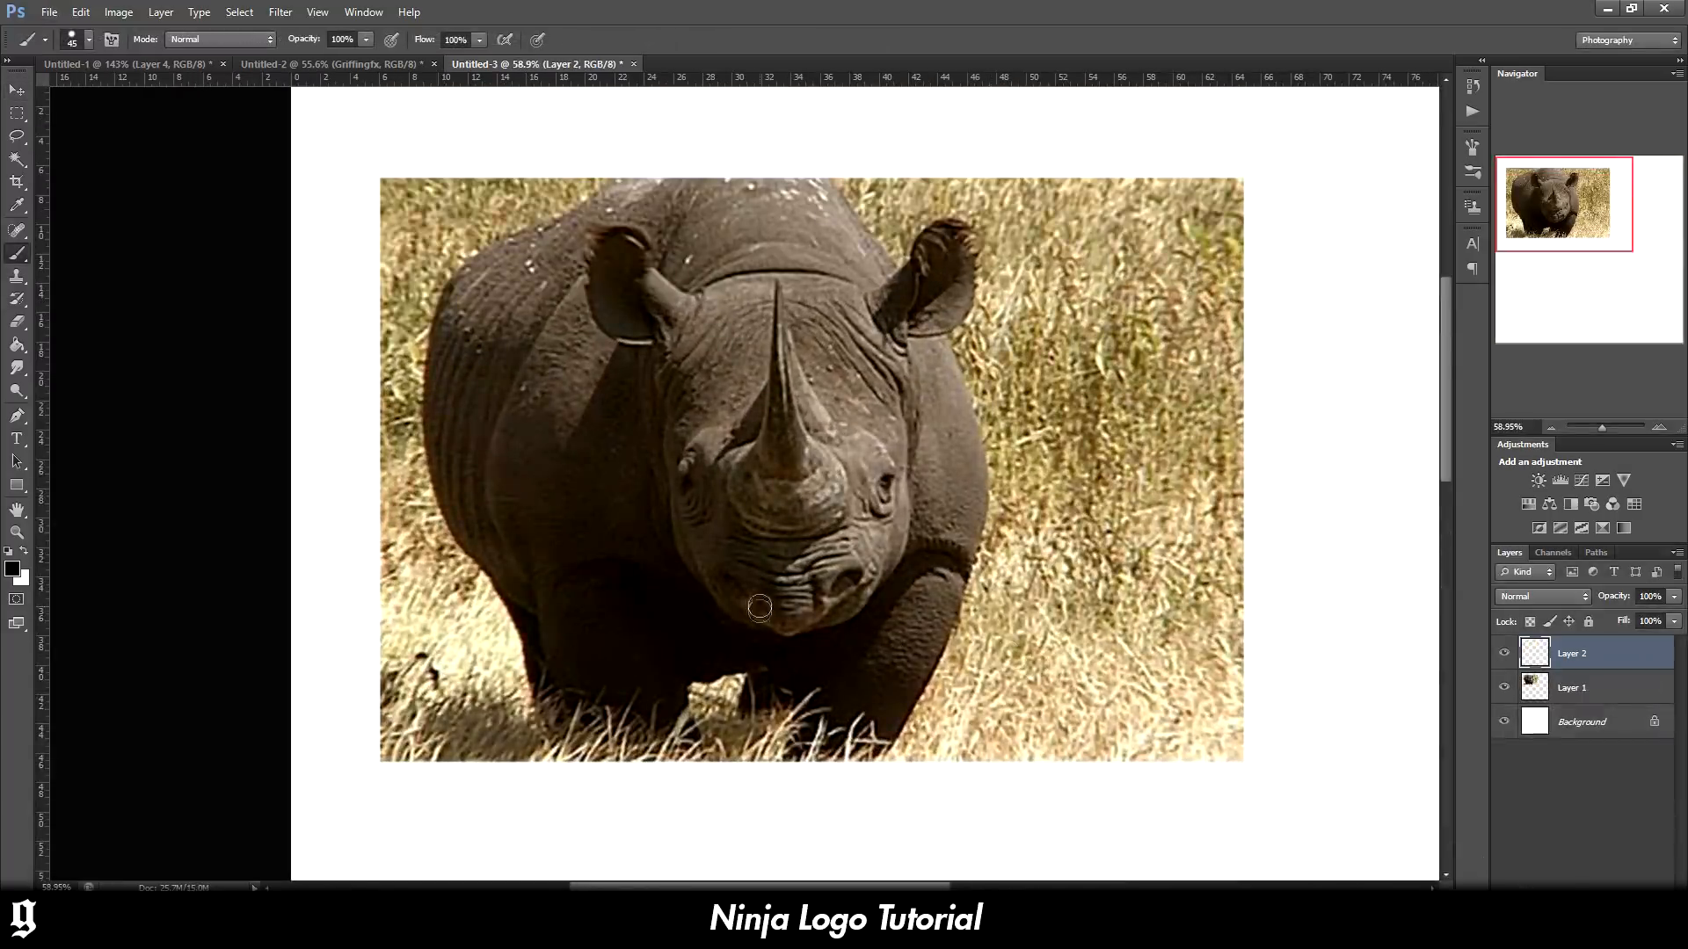
pyautogui.press('[')
pyautogui.press('[')
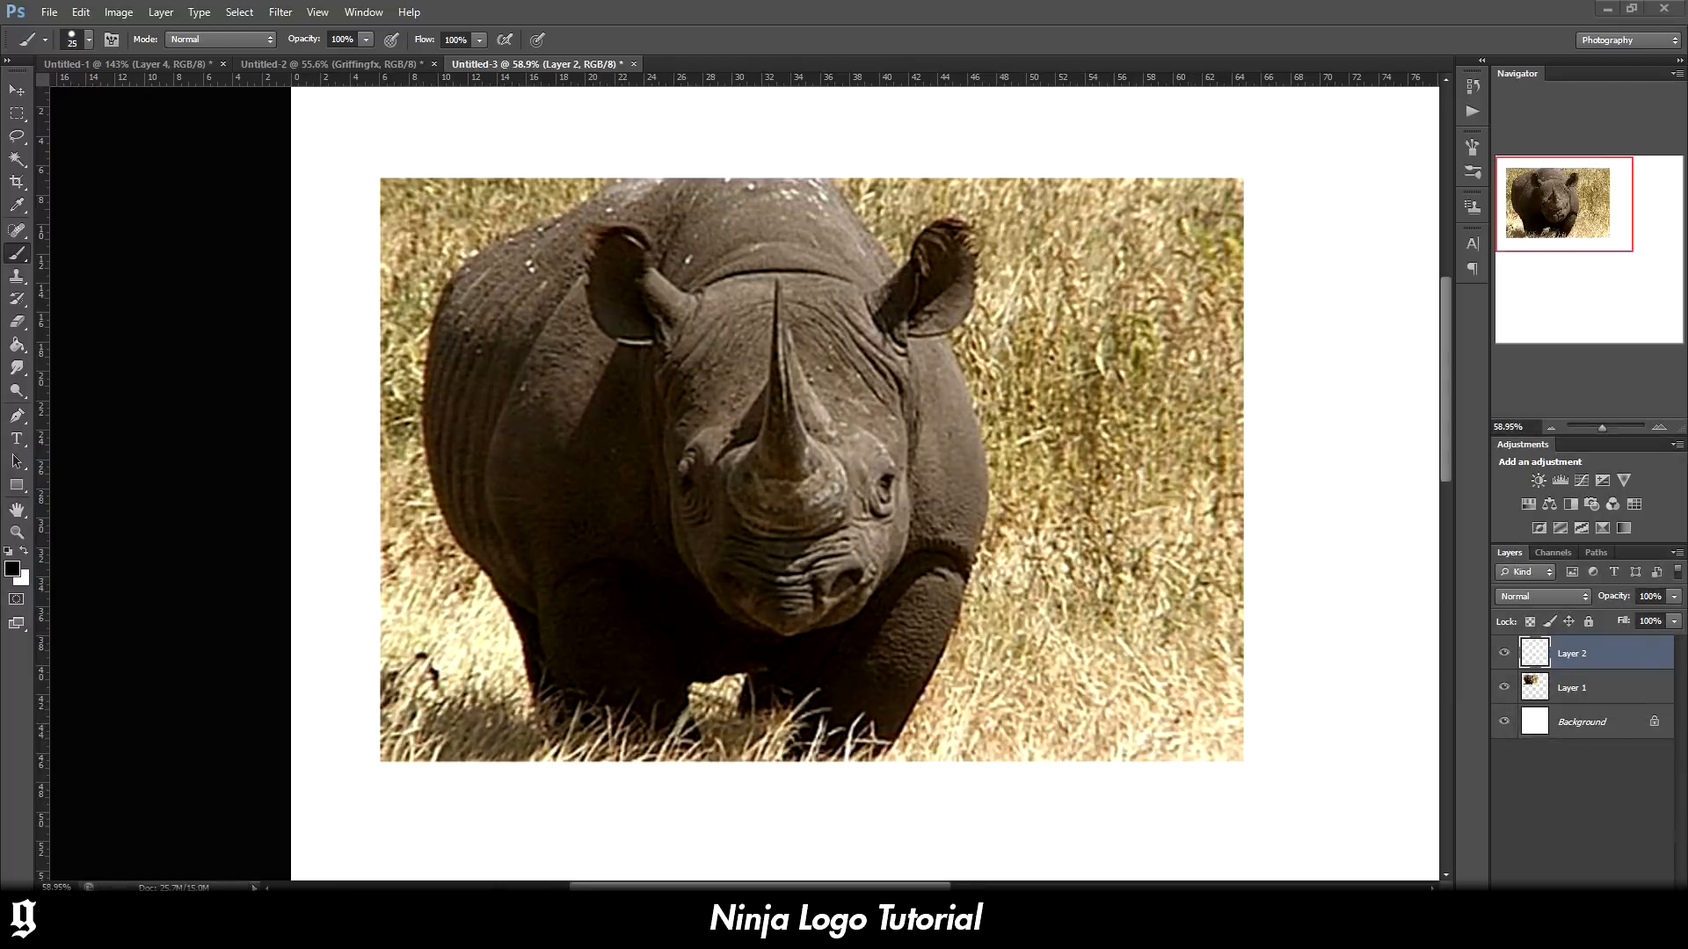
# Switch to Audacity to check the audio recording, and return to Photoshop
pyautogui.click(408, 830)
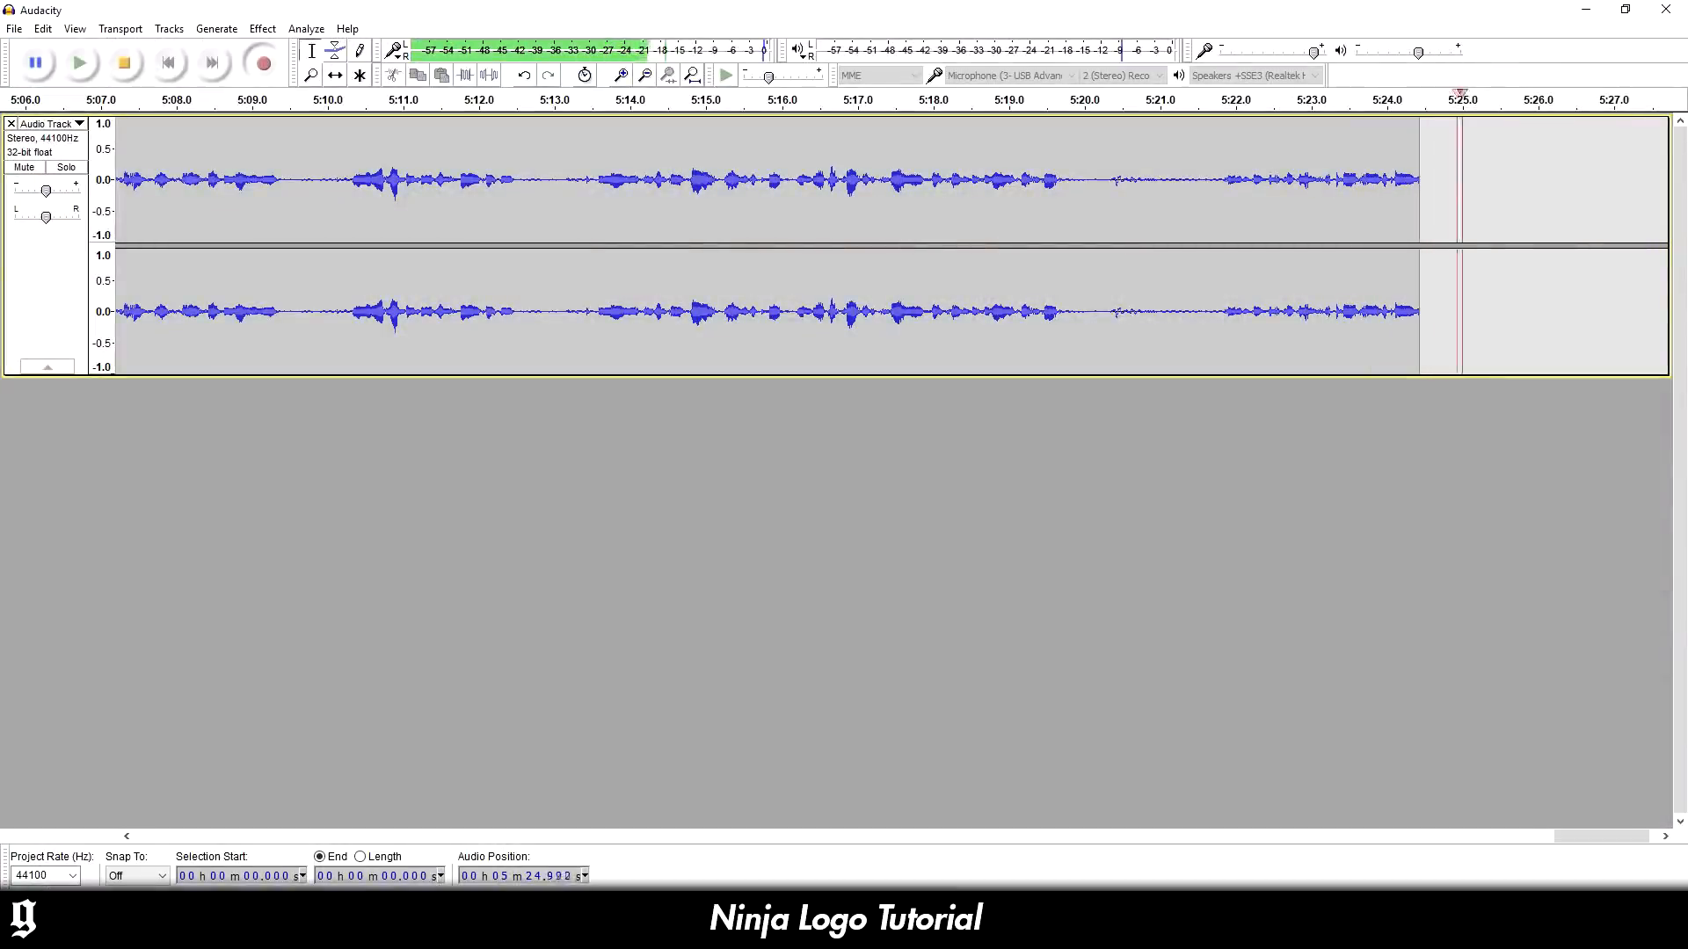
pyautogui.click(325, 839)
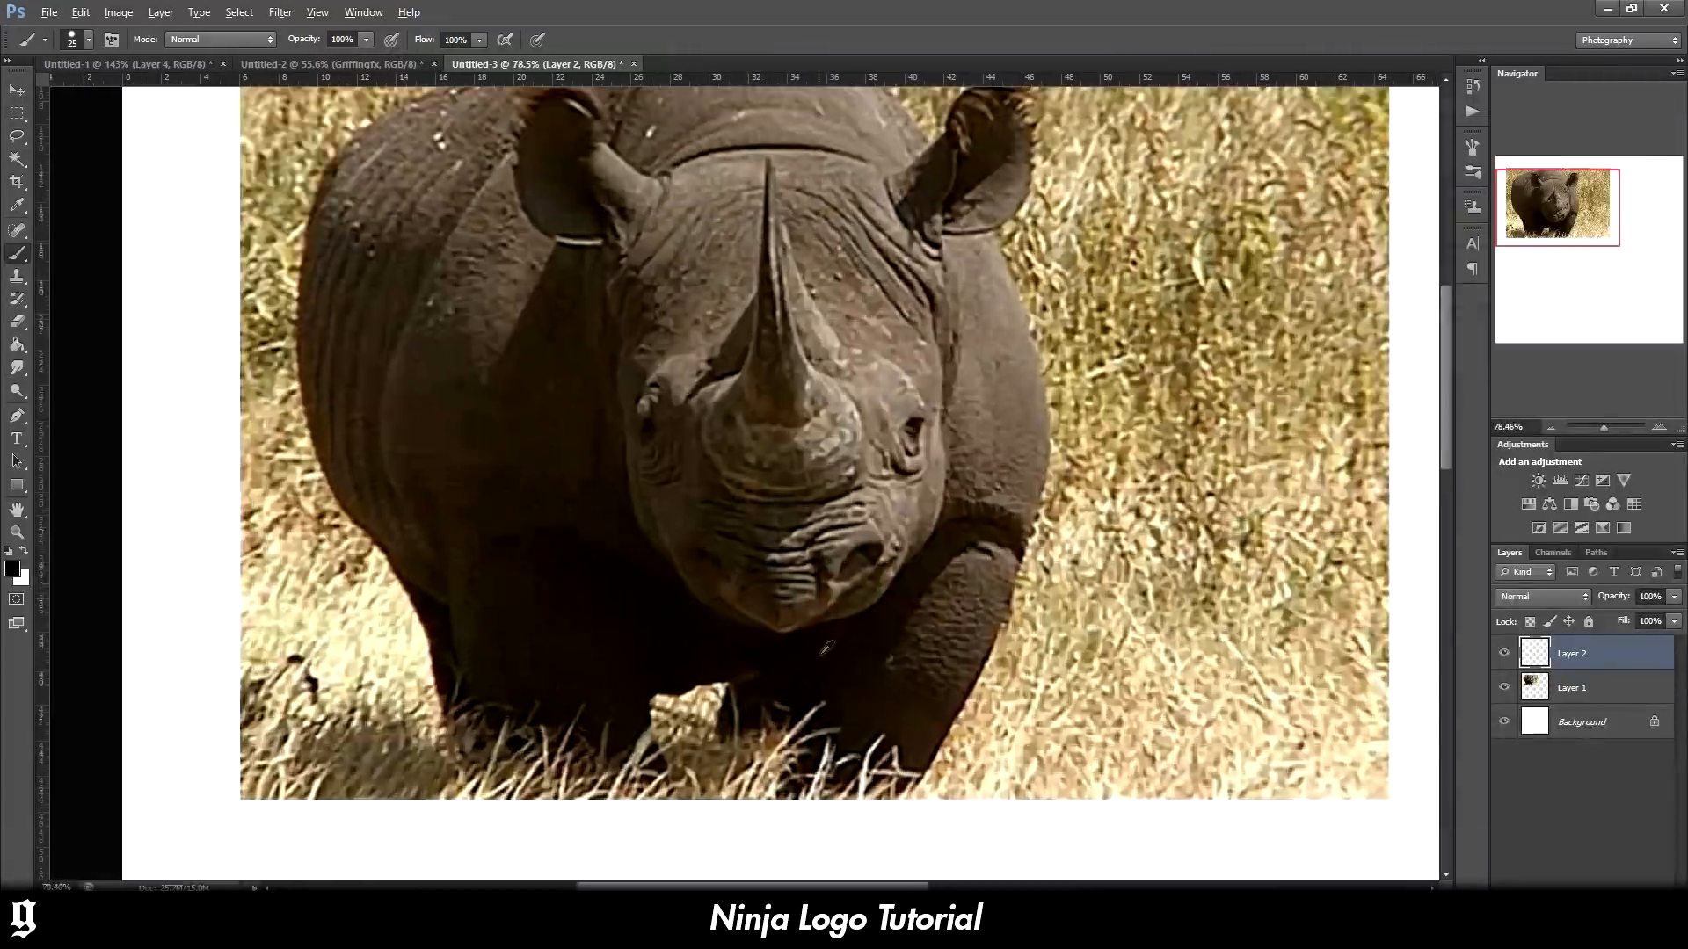
# Lower the rhino photo layer's opacity to 30% and make the empty Layer 2 above it active
pyautogui.click(1609, 688)
pyautogui.click(1674, 596)
pyautogui.moveTo(1675, 616); pyautogui.dragTo(1614, 621)
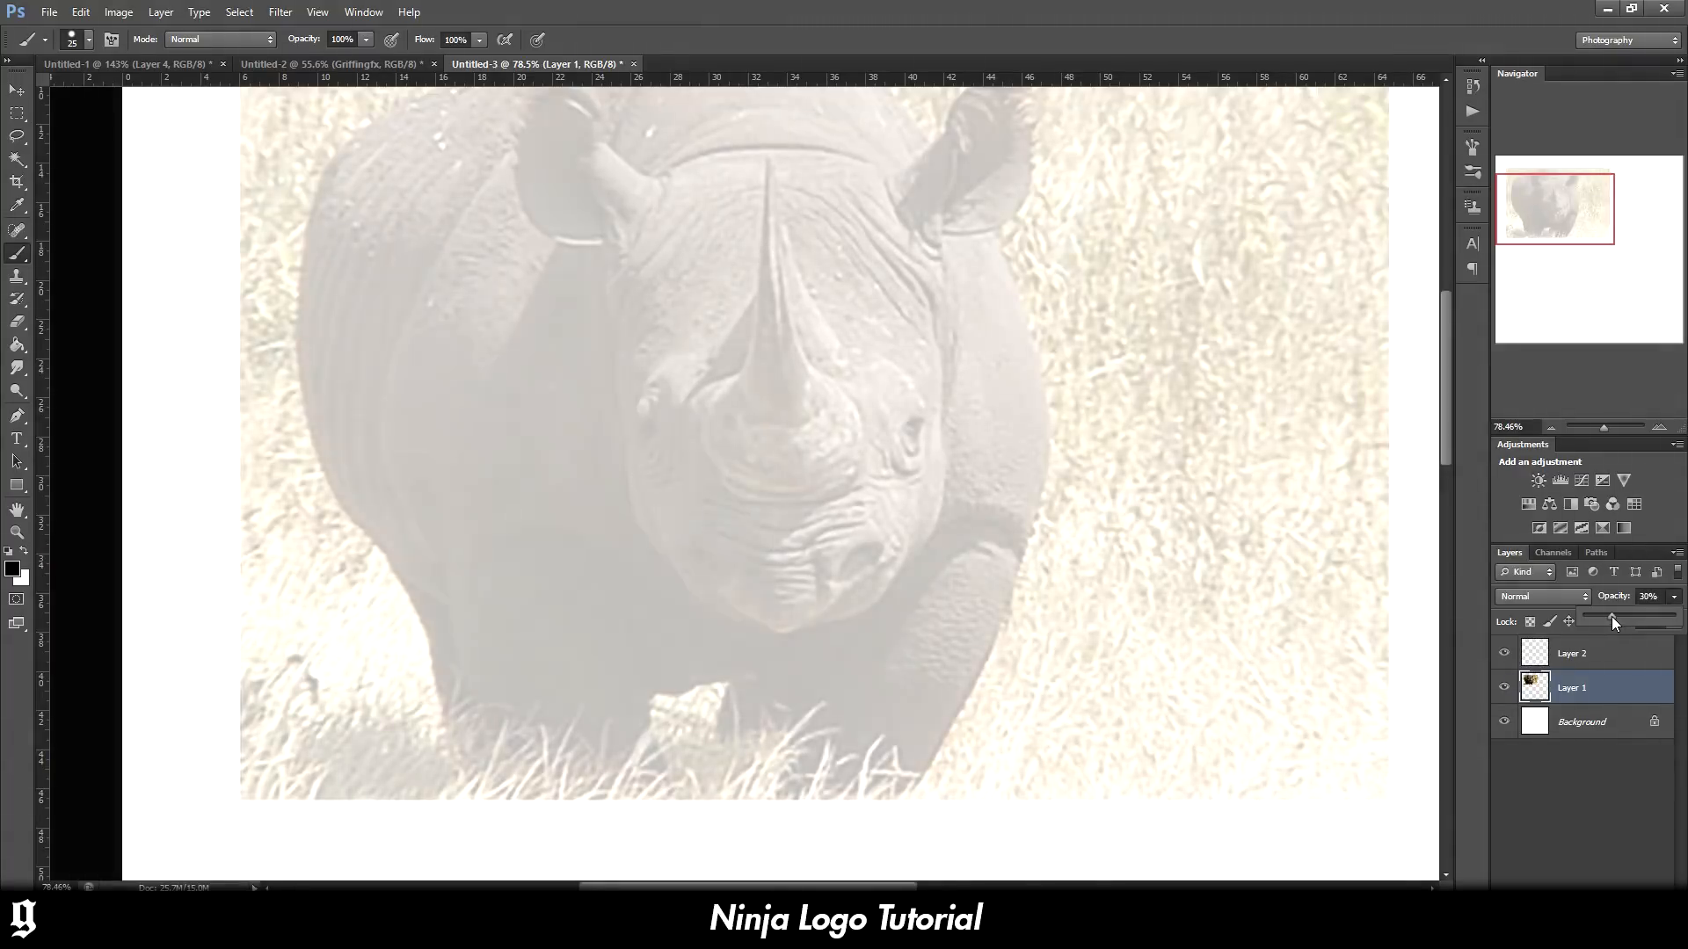
pyautogui.click(1572, 653)
pyautogui.scroll(-5, 1047, 633)
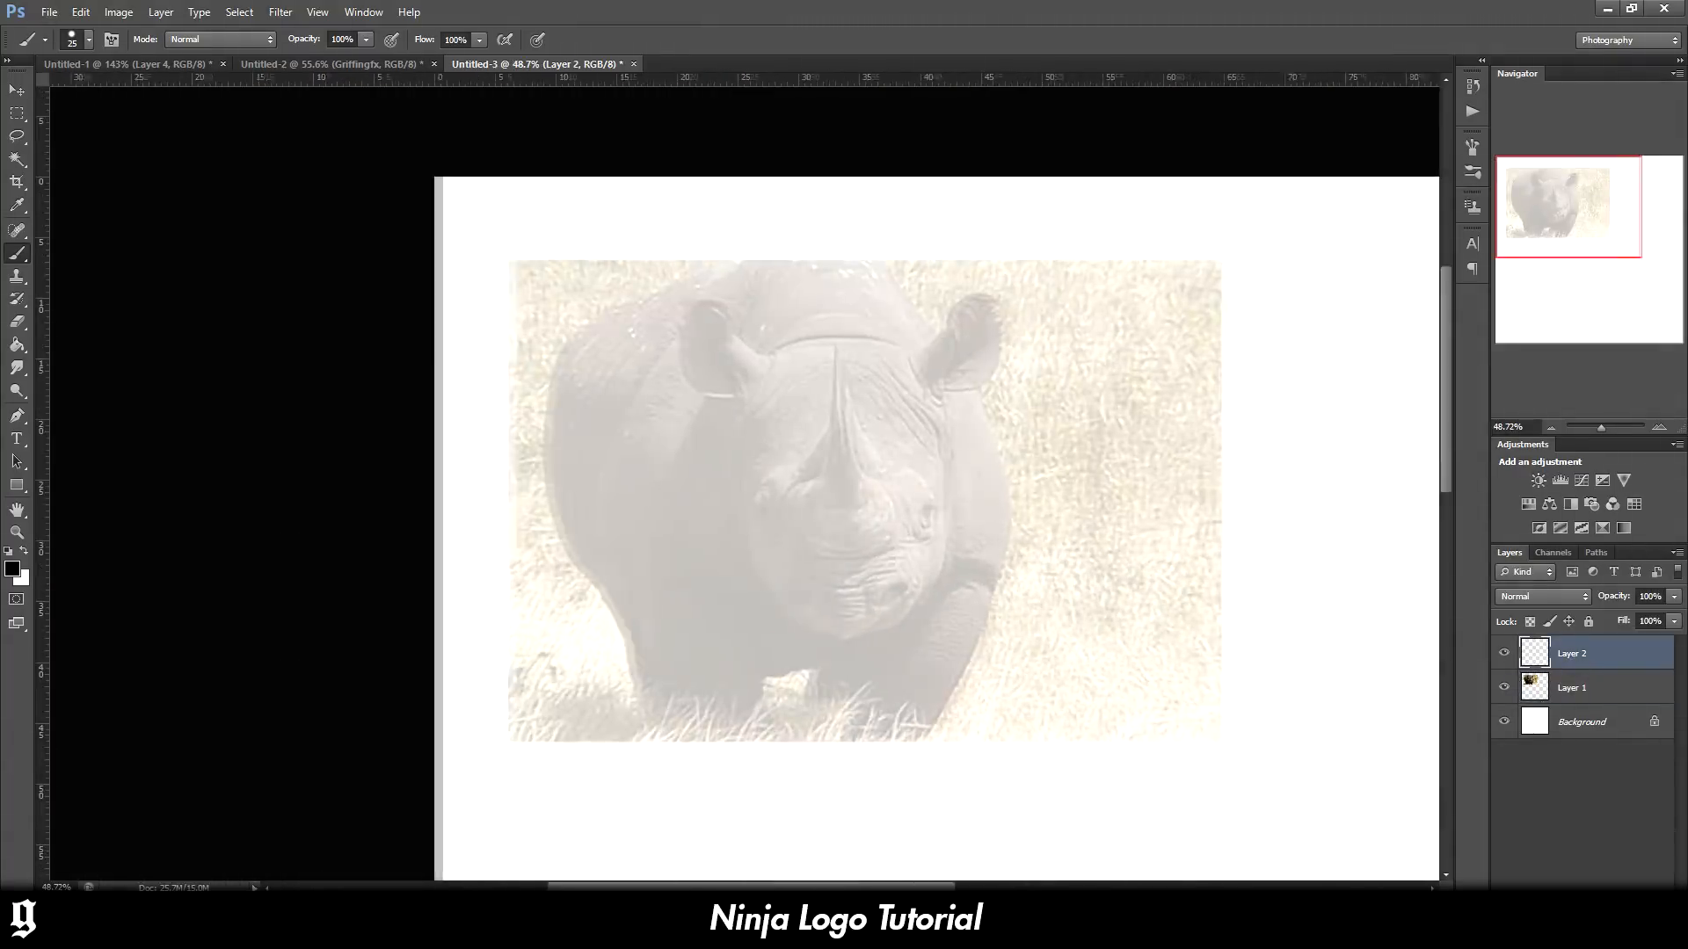
pyautogui.hscroll(4, 745, 483)
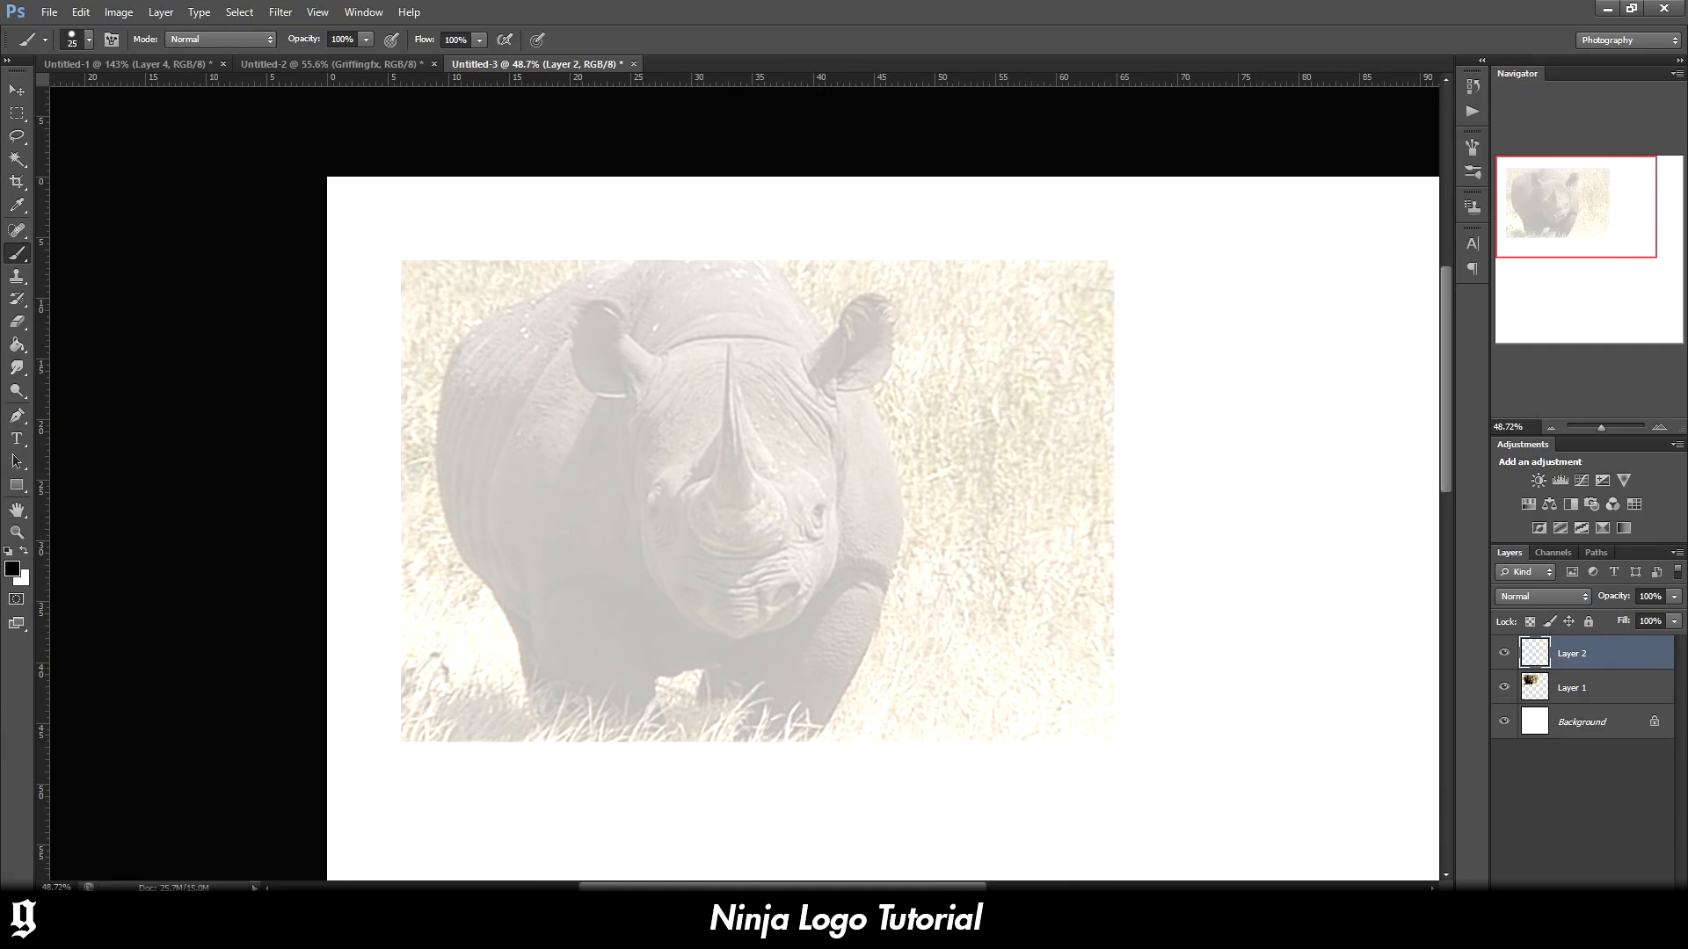
# Trace the rhino's eyes, rounded snout bump and long horn on Layer 2 with a 20 px black brush
pyautogui.scroll(2, 747, 665)
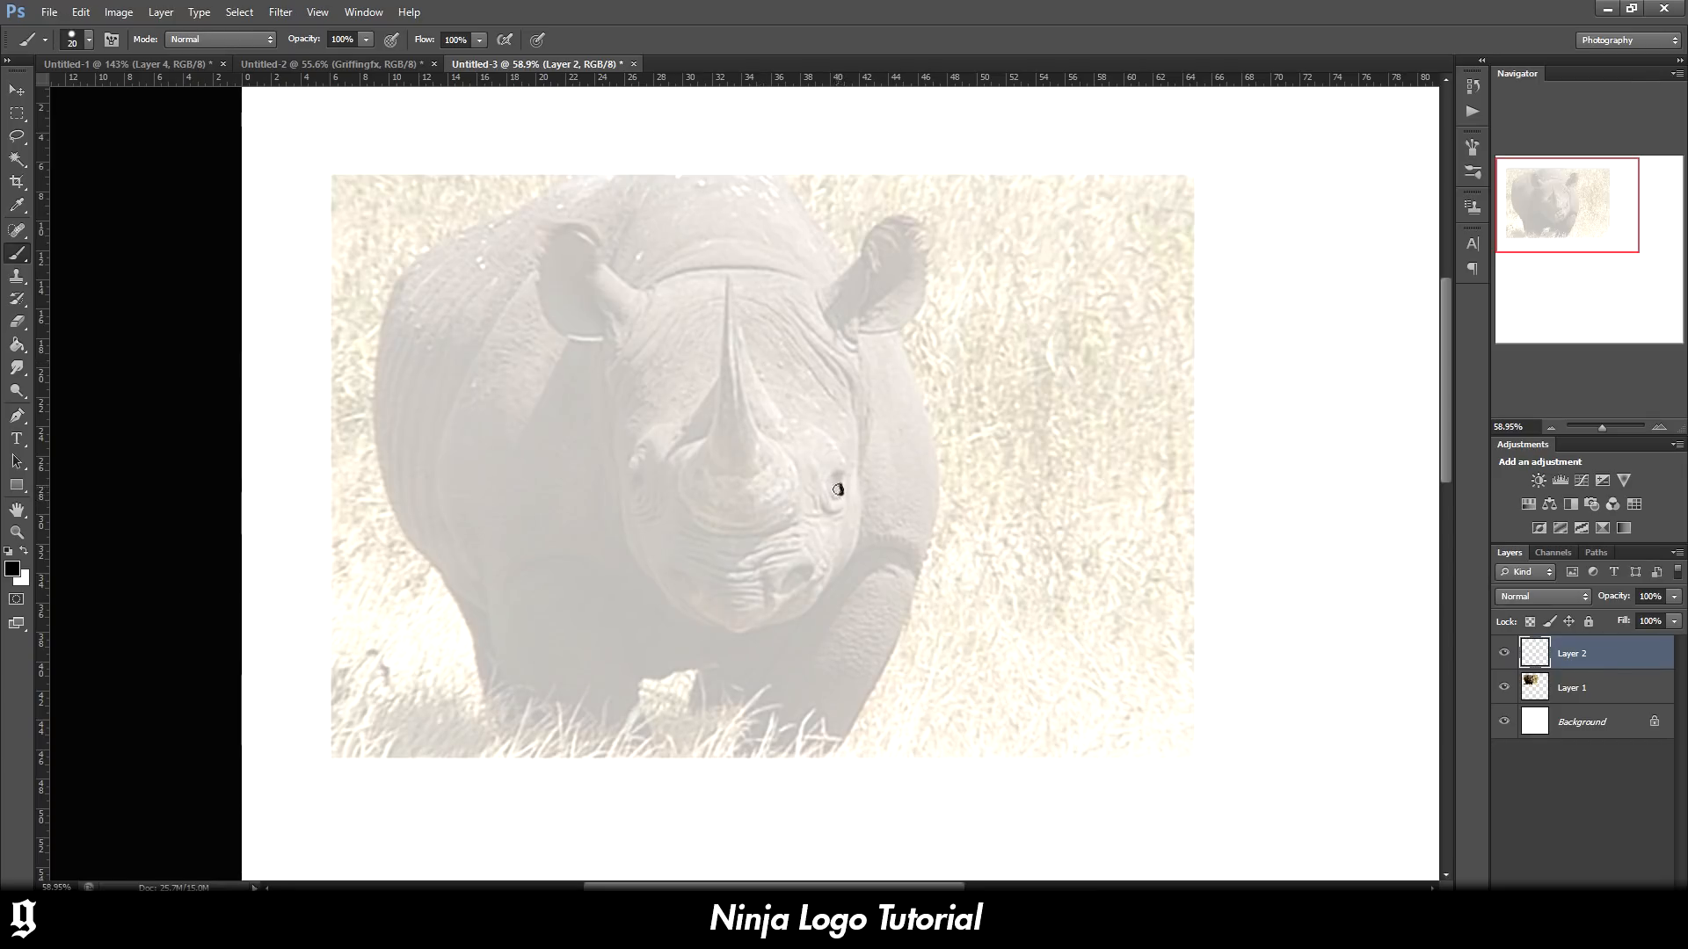
pyautogui.moveTo(638, 473)
pyautogui.mouseDown()
pyautogui.moveTo(637, 494)
pyautogui.moveTo(699, 442)
pyautogui.moveTo(752, 529)
pyautogui.moveTo(794, 503)
pyautogui.mouseUp()
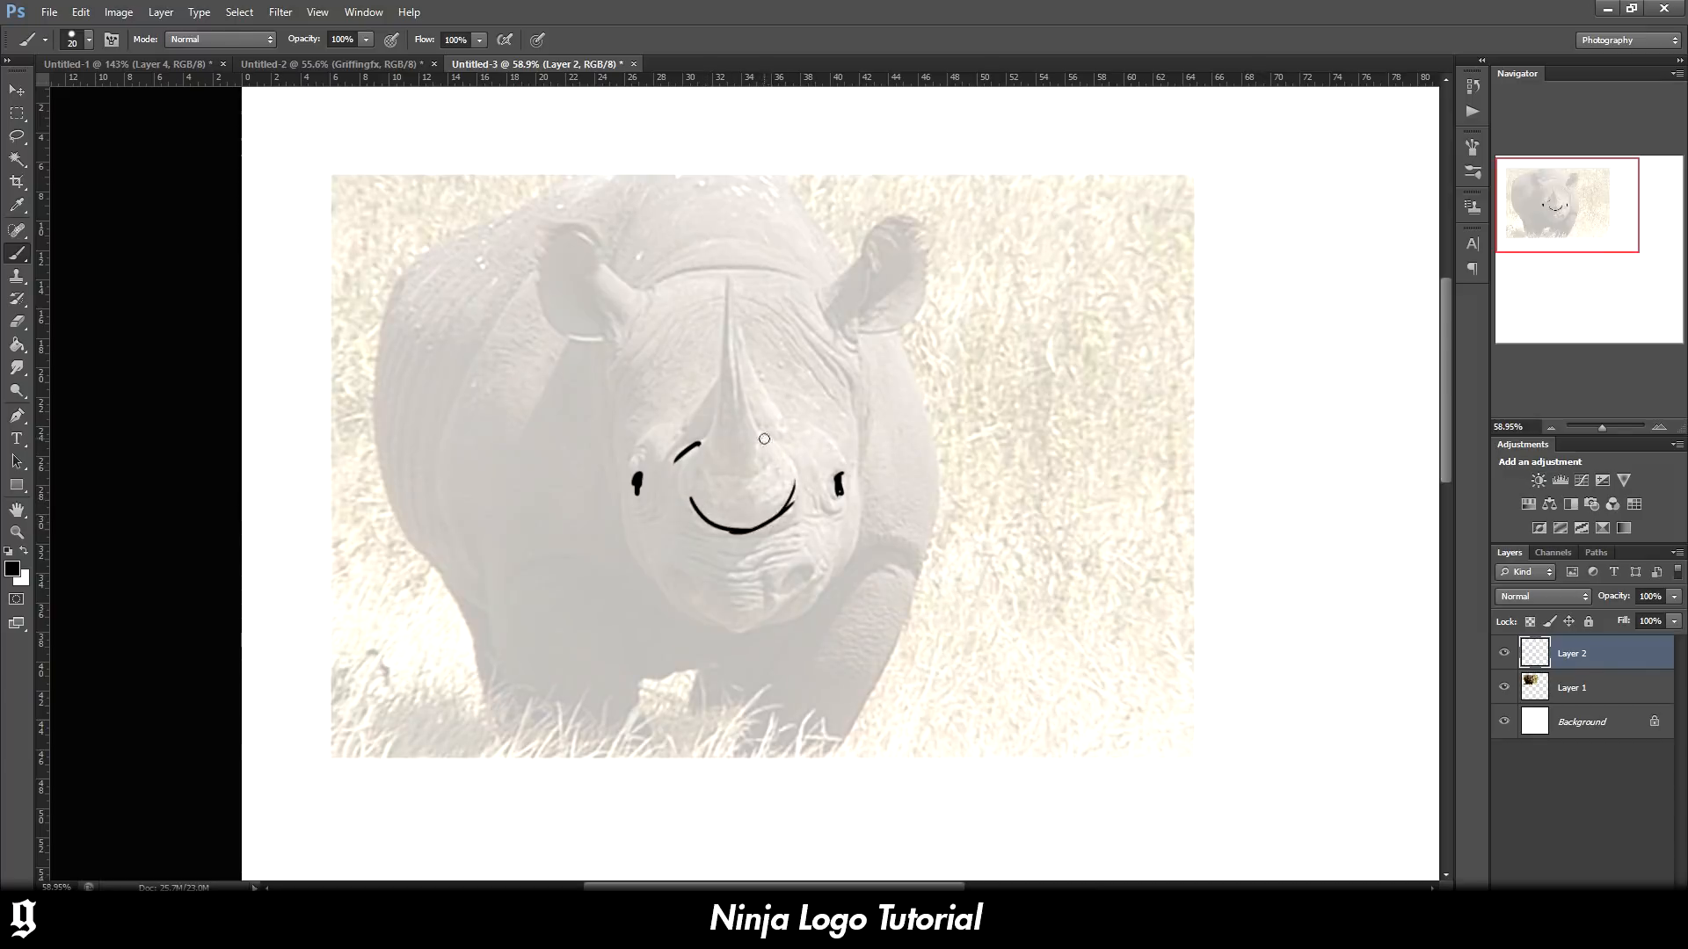
pyautogui.moveTo(764, 439); pyautogui.dragTo(795, 482)
pyautogui.moveTo(746, 368)
pyautogui.mouseDown()
pyautogui.moveTo(763, 414)
pyautogui.moveTo(736, 282)
pyautogui.mouseUp()
pyautogui.moveTo(703, 435)
pyautogui.mouseDown()
pyautogui.moveTo(731, 282)
pyautogui.moveTo(726, 378)
pyautogui.mouseUp()
pyautogui.moveTo(735, 274)
pyautogui.mouseDown()
pyautogui.moveTo(777, 431)
pyautogui.moveTo(787, 410)
pyautogui.mouseUp()
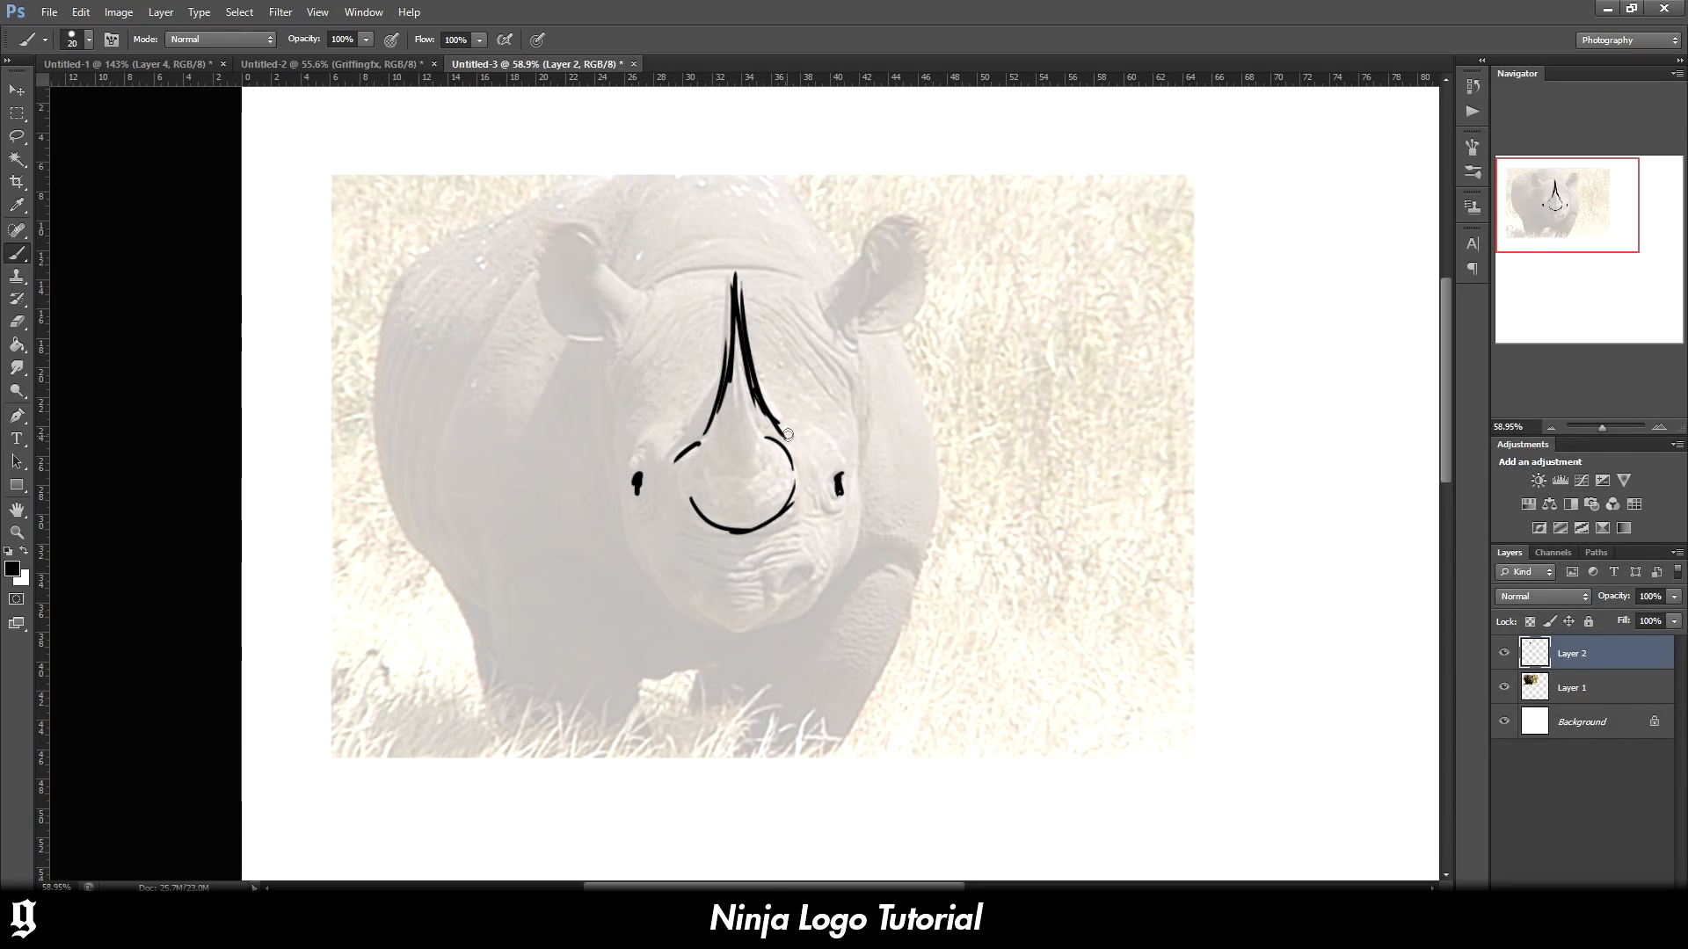
# Trace both ears with their inner folds and the curved top of the rhino's head
pyautogui.moveTo(812, 292)
pyautogui.mouseDown()
pyautogui.moveTo(888, 214)
pyautogui.moveTo(916, 290)
pyautogui.moveTo(888, 343)
pyautogui.moveTo(860, 339)
pyautogui.mouseUp()
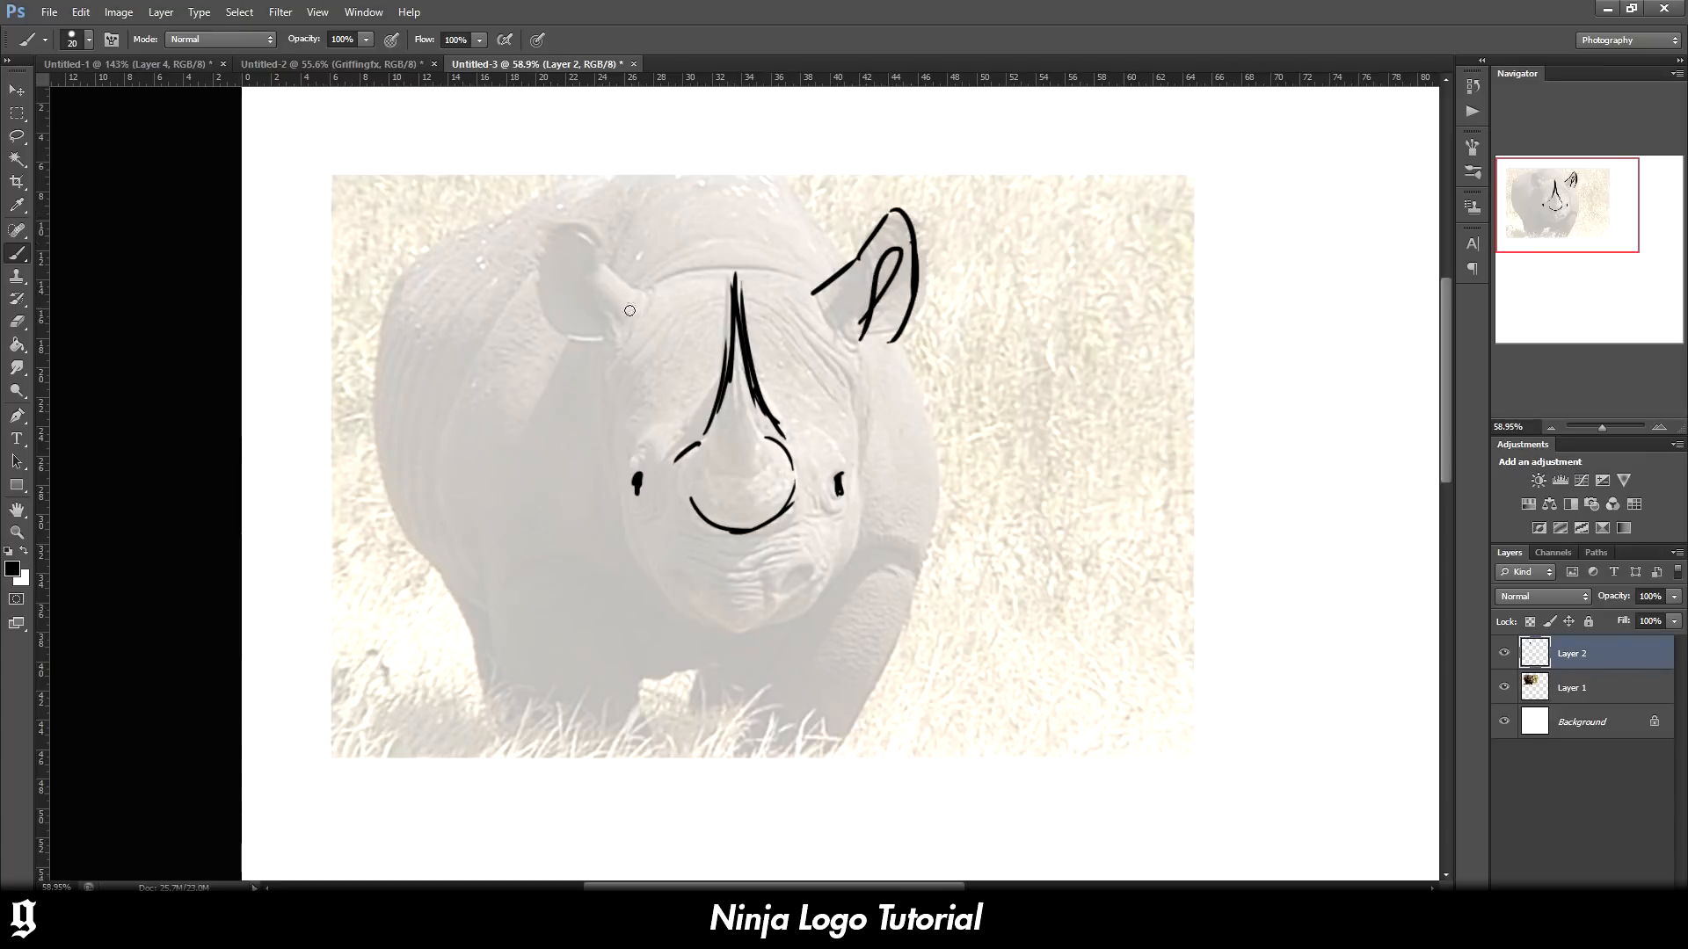
pyautogui.moveTo(648, 295)
pyautogui.mouseDown()
pyautogui.moveTo(585, 229)
pyautogui.moveTo(587, 354)
pyautogui.moveTo(589, 325)
pyautogui.moveTo(792, 261)
pyautogui.mouseUp()
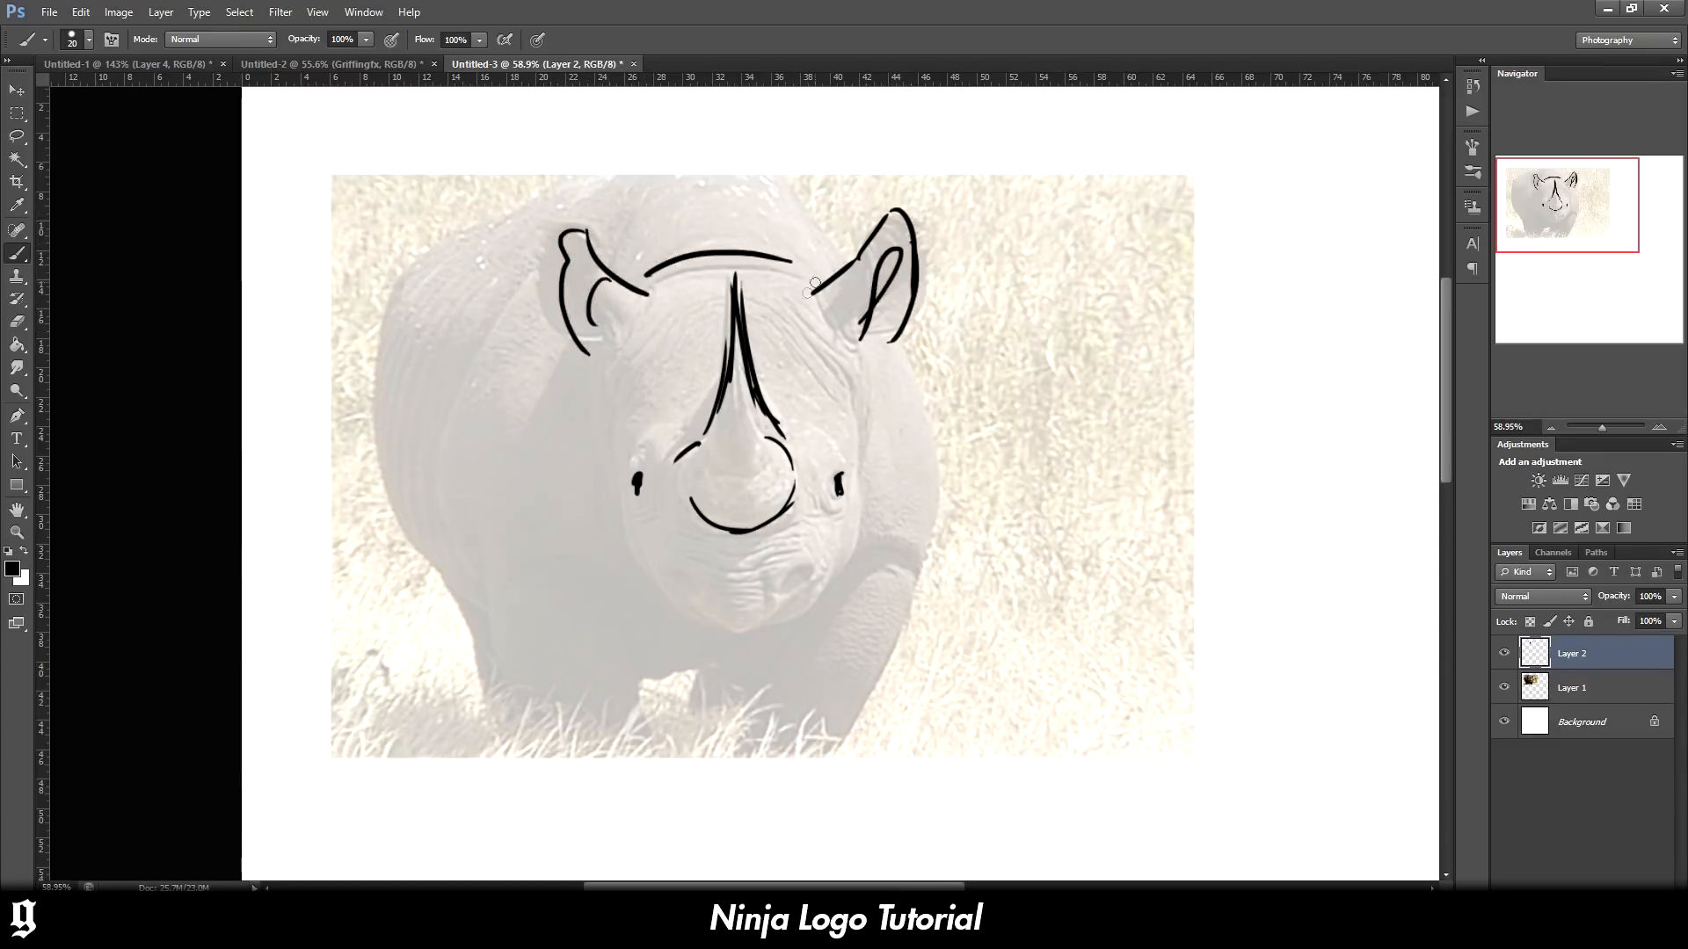
pyautogui.moveTo(668, 266); pyautogui.dragTo(795, 279)
# Trace the rhino's lower jaw and chin, and fill in two dark nostrils
pyautogui.moveTo(842, 536); pyautogui.dragTo(782, 629)
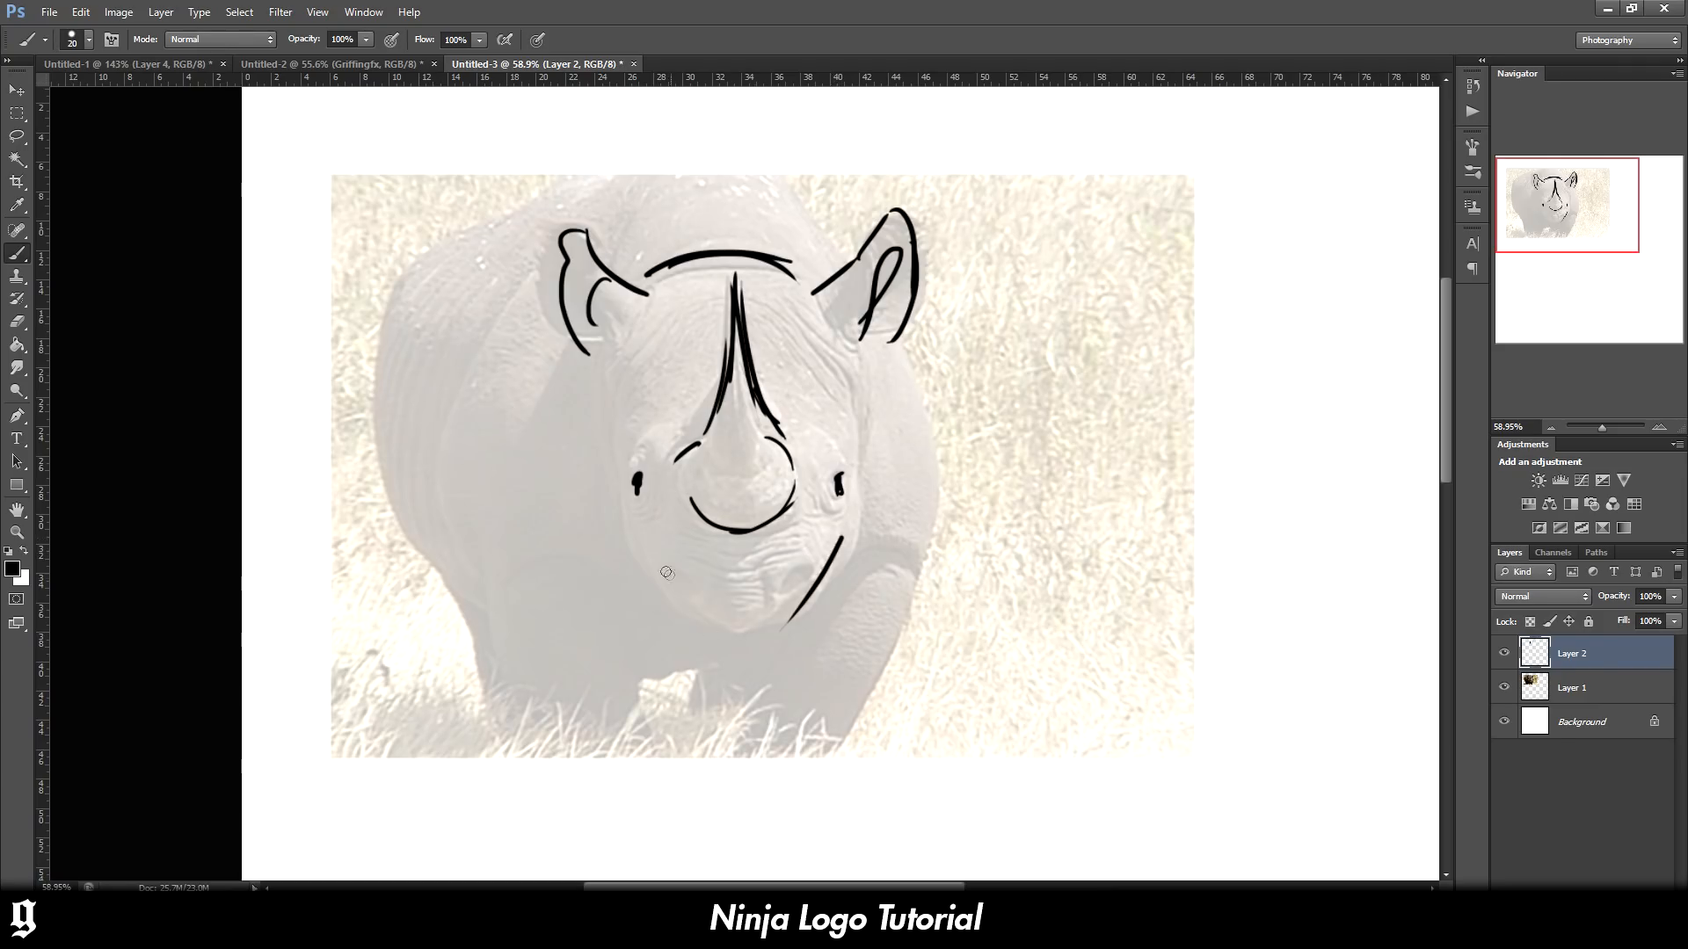
pyautogui.moveTo(651, 543); pyautogui.dragTo(708, 636)
pyautogui.moveTo(672, 580); pyautogui.dragTo(709, 637)
pyautogui.moveTo(690, 584); pyautogui.dragTo(716, 596)
pyautogui.moveTo(789, 580); pyautogui.dragTo(792, 589)
pyautogui.moveTo(708, 635); pyautogui.dragTo(787, 623)
# Trace the cheeks and both sides of the rhino's head from the jaw up toward the ears
pyautogui.moveTo(616, 519); pyautogui.dragTo(651, 562)
pyautogui.moveTo(601, 505); pyautogui.dragTo(620, 426)
pyautogui.moveTo(867, 479); pyautogui.dragTo(835, 553)
pyautogui.moveTo(857, 428)
pyautogui.mouseDown()
pyautogui.moveTo(868, 477)
pyautogui.moveTo(881, 344)
pyautogui.mouseUp()
pyautogui.moveTo(603, 362); pyautogui.dragTo(619, 424)
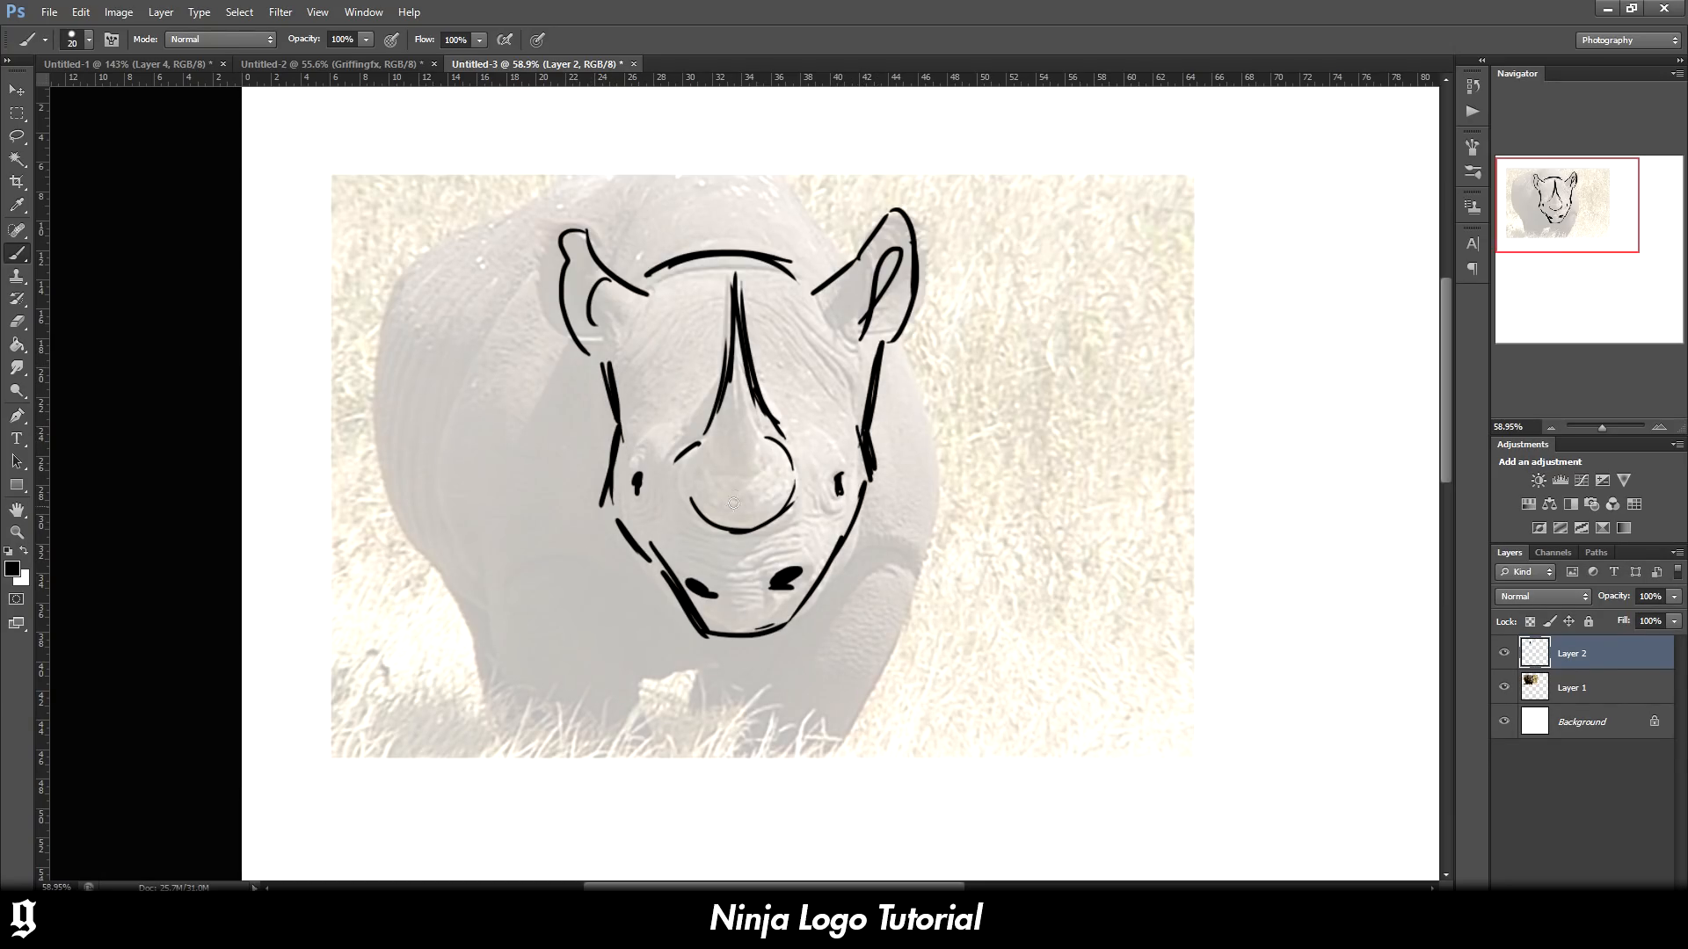
# Add the horn's base curve and the forehead creases, and check the sketch with the photo layer temporarily hidden
pyautogui.moveTo(703, 466)
pyautogui.mouseDown()
pyautogui.moveTo(775, 461)
pyautogui.moveTo(731, 477)
pyautogui.moveTo(769, 453)
pyautogui.moveTo(771, 309)
pyautogui.moveTo(828, 385)
pyautogui.mouseUp()
pyautogui.moveTo(695, 303)
pyautogui.mouseDown()
pyautogui.moveTo(659, 417)
pyautogui.moveTo(642, 310)
pyautogui.mouseUp()
pyautogui.moveTo(770, 310); pyautogui.dragTo(794, 349)
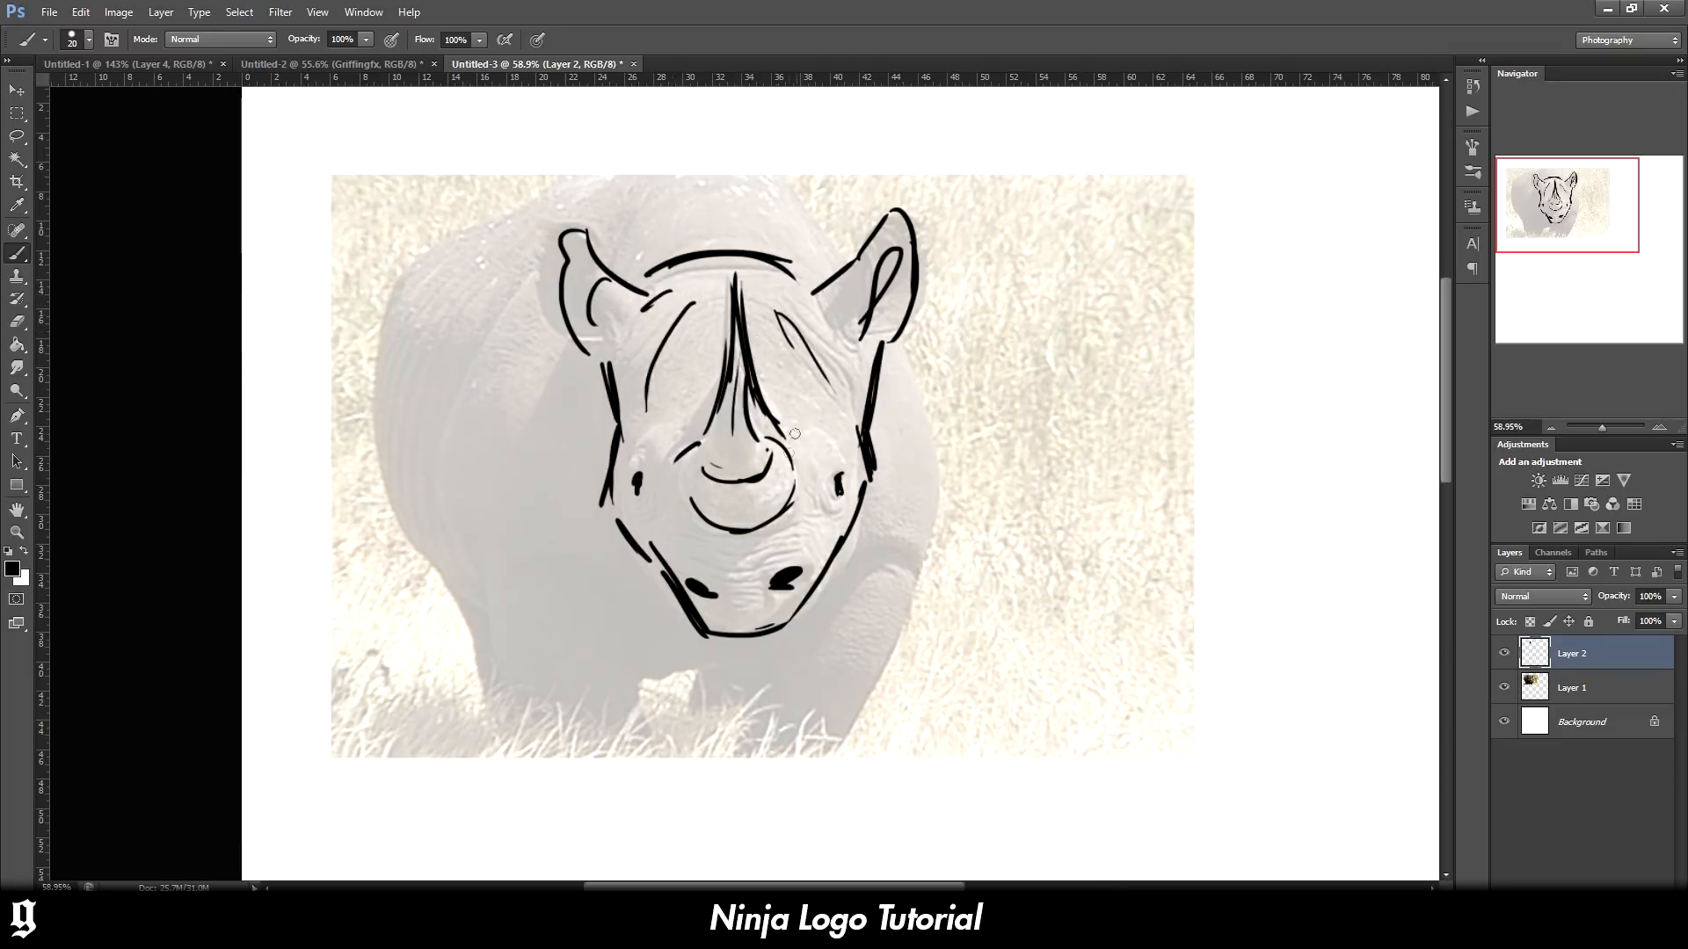
pyautogui.click(1504, 688)
pyautogui.click(1504, 687)
# Draw the shoulder and front leg outlines on both sides of the rhino's head, redoing the misplaced stroke
pyautogui.moveTo(893, 343)
pyautogui.mouseDown()
pyautogui.moveTo(936, 549)
pyautogui.moveTo(889, 738)
pyautogui.mouseUp()
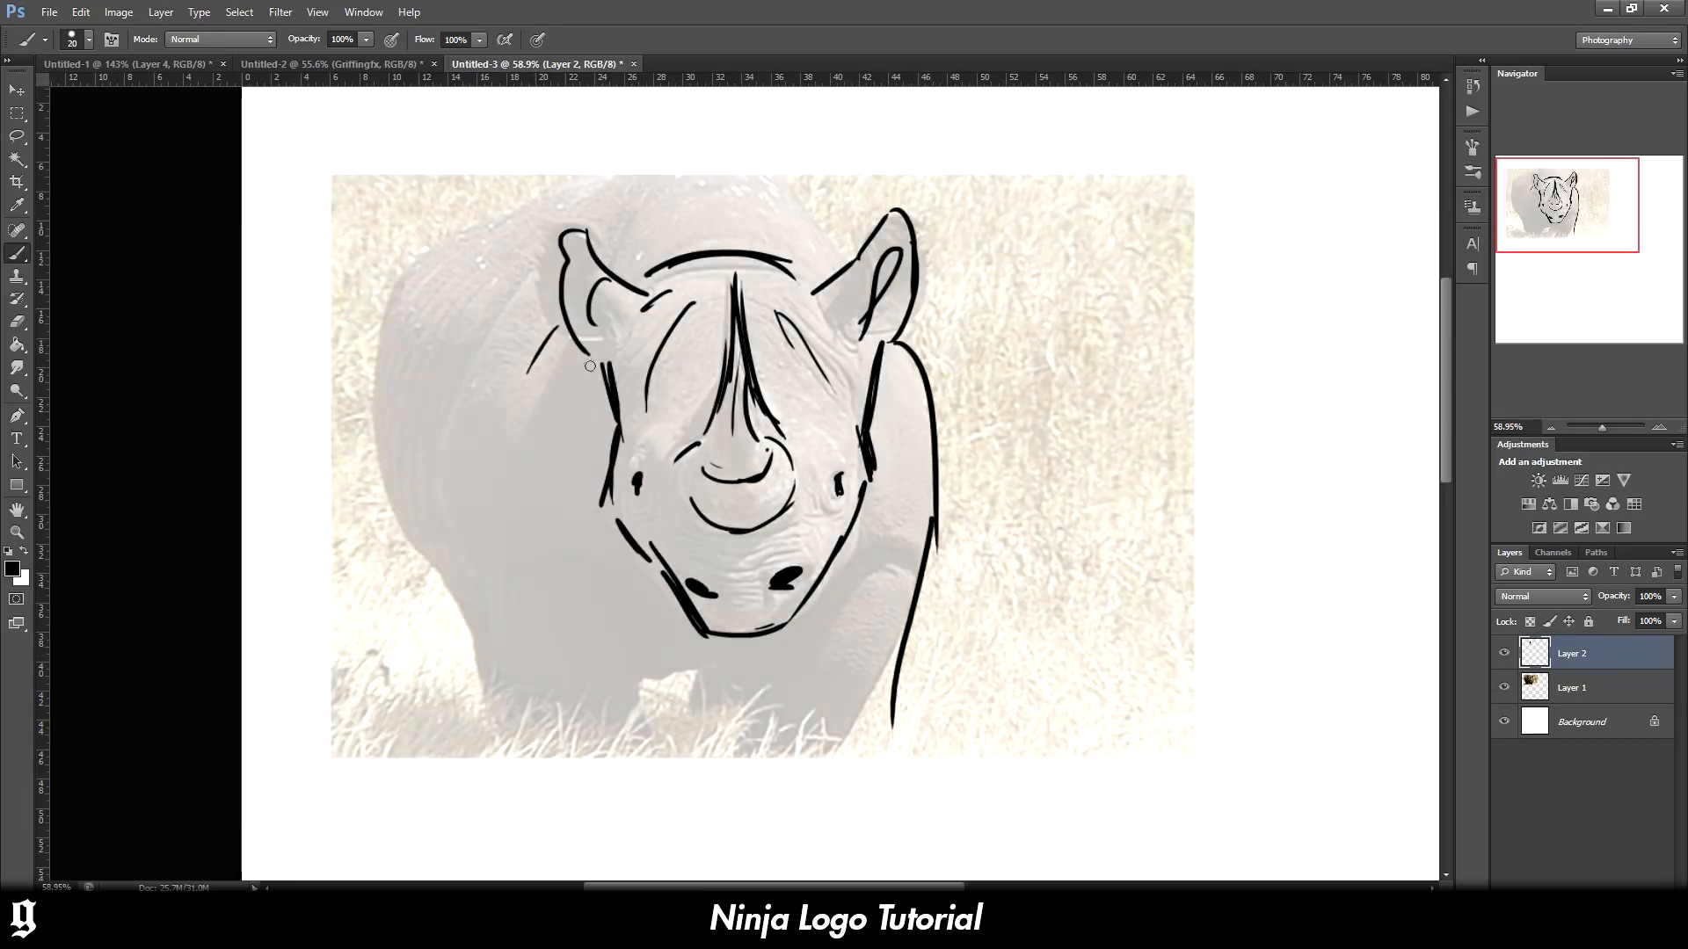
pyautogui.moveTo(568, 343)
pyautogui.mouseDown()
pyautogui.moveTo(534, 405)
pyautogui.moveTo(571, 802)
pyautogui.mouseUp()
pyautogui.hotkey('ctrl', 'z')
pyautogui.moveTo(549, 510); pyautogui.dragTo(561, 710)
pyautogui.moveTo(552, 556); pyautogui.dragTo(569, 764)
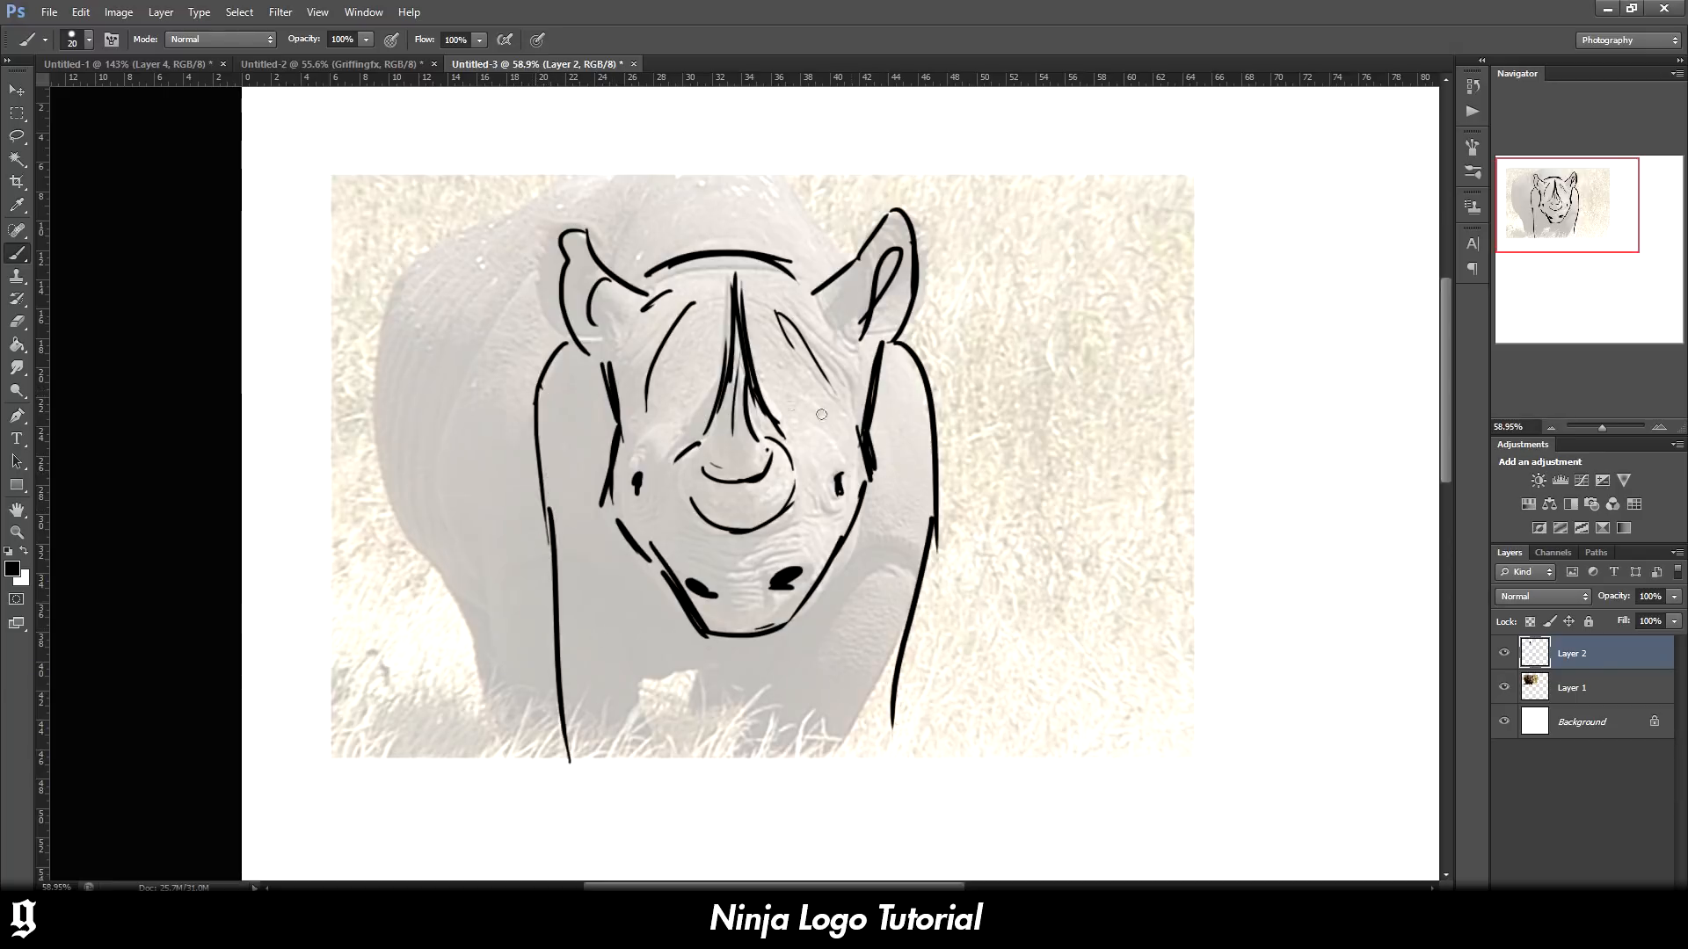
pyautogui.moveTo(534, 418); pyautogui.dragTo(340, 320)
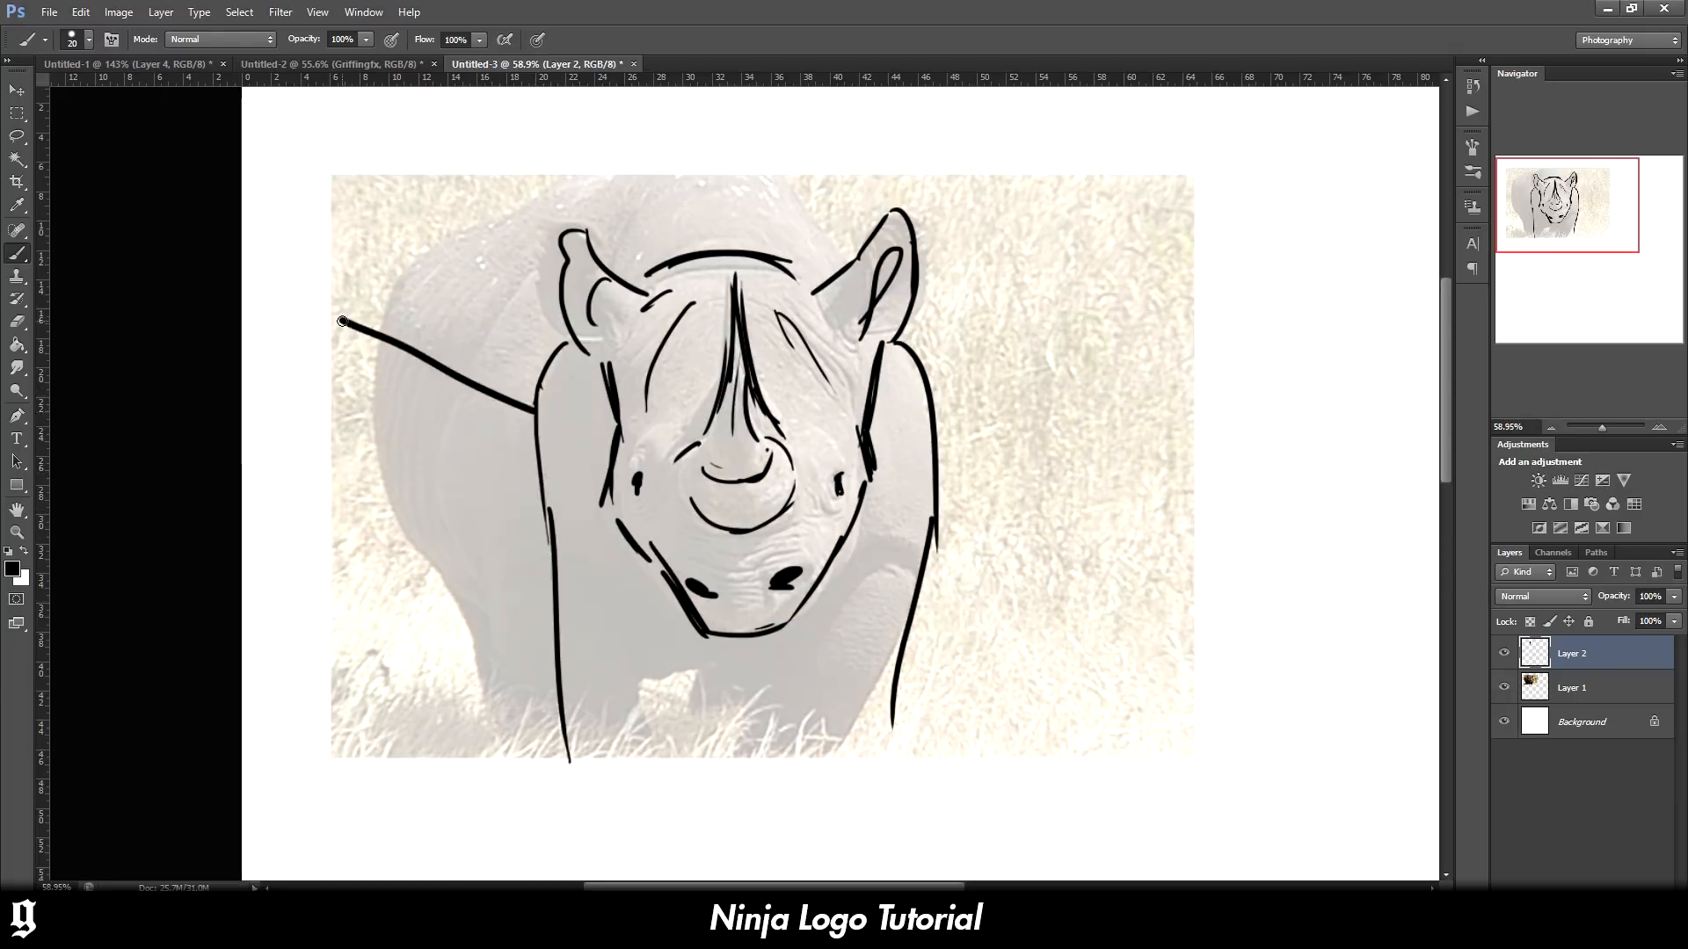
pyautogui.hotkey('ctrl', 'z')
pyautogui.moveTo(471, 370); pyautogui.dragTo(870, 170)
pyautogui.hotkey('ctrl', 'z')
pyautogui.moveTo(1011, 265); pyautogui.dragTo(453, 374)
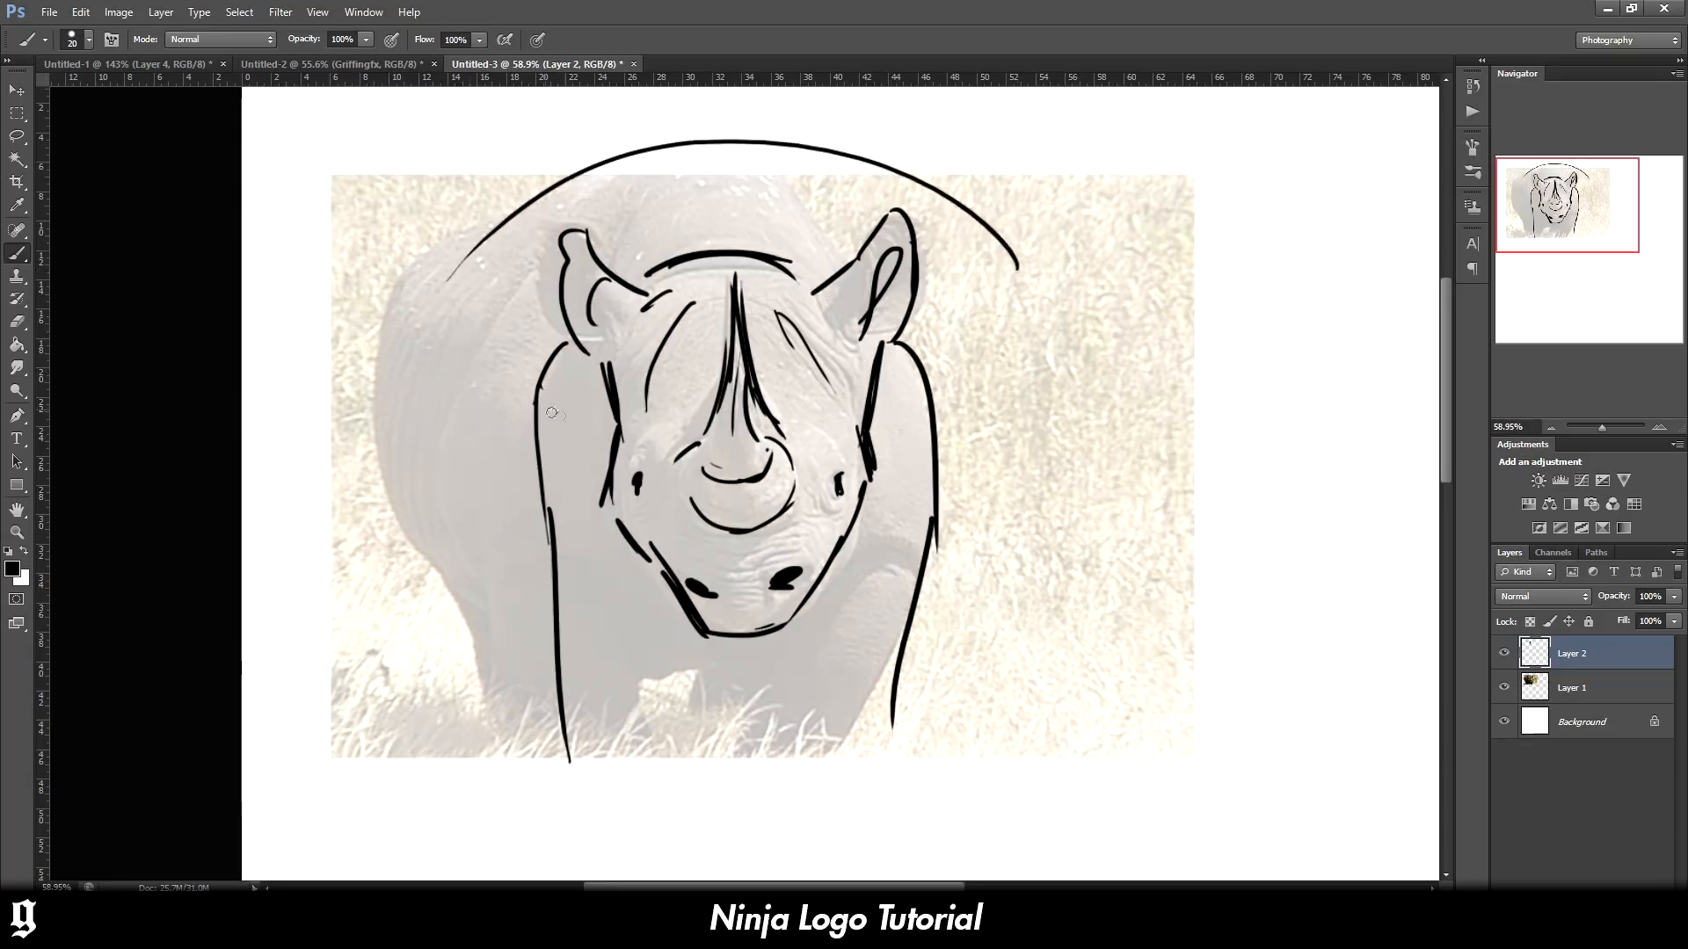
pyautogui.hotkey('ctrl', 'z')
# Draw a short vertical stroke topped by a flat, narrow loop just above the rhino's head
pyautogui.moveTo(716, 250)
pyautogui.mouseDown()
pyautogui.moveTo(716, 202)
pyautogui.moveTo(719, 234)
pyautogui.moveTo(782, 202)
pyautogui.mouseUp()
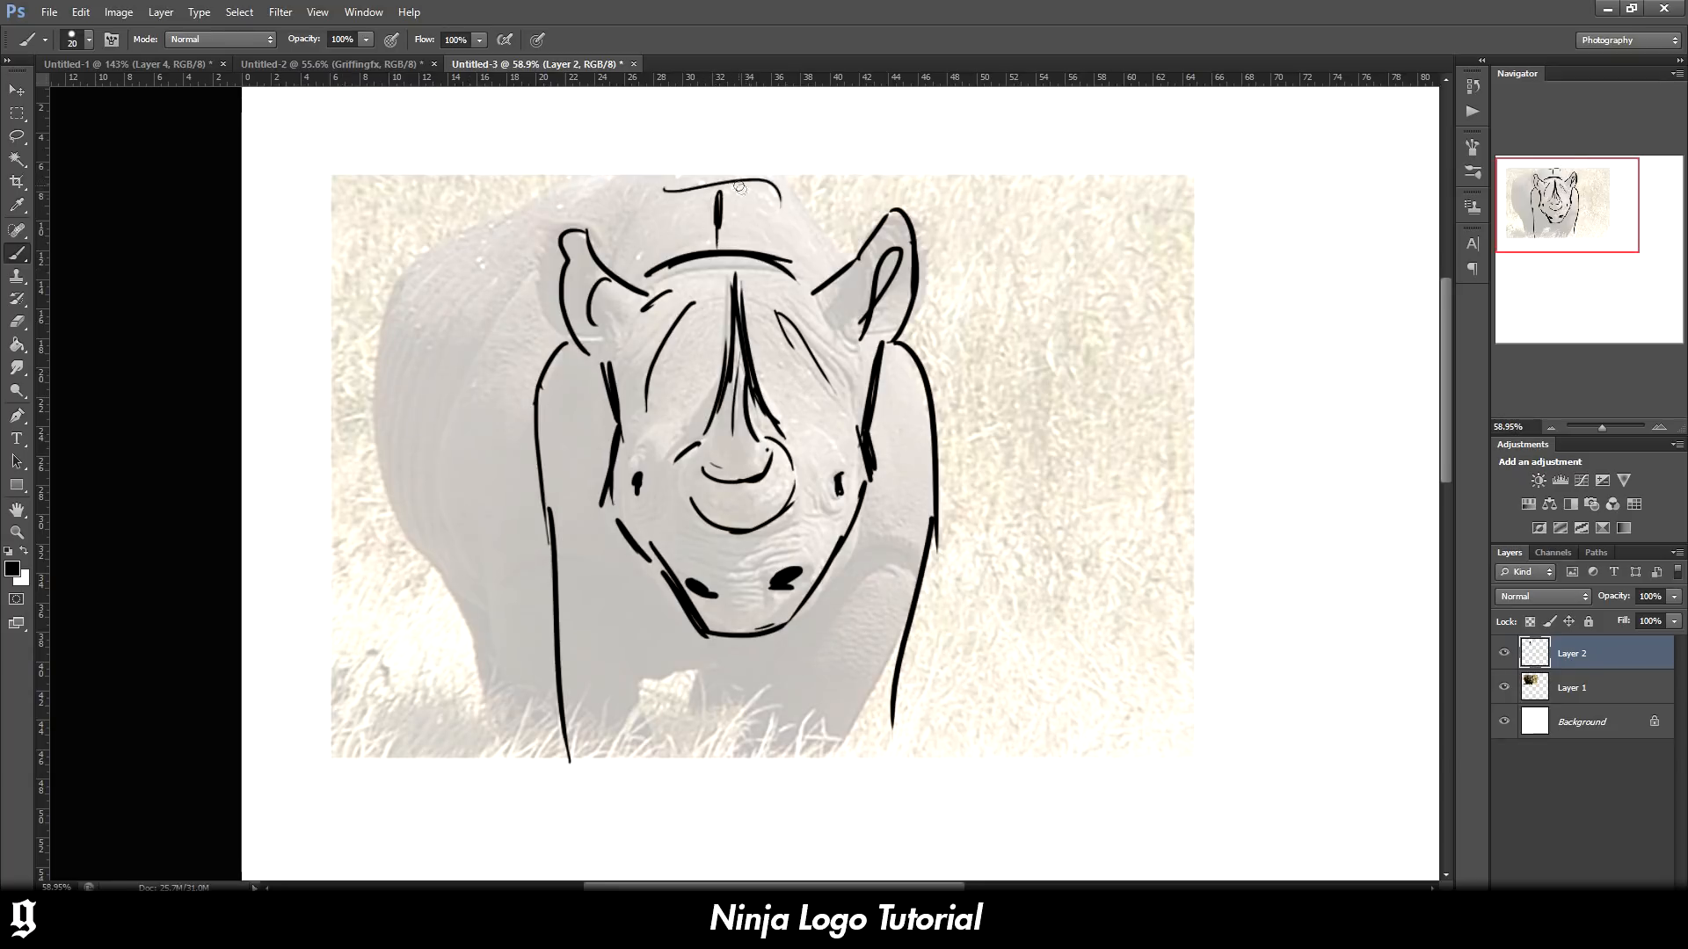
pyautogui.moveTo(652, 199); pyautogui.dragTo(784, 201)
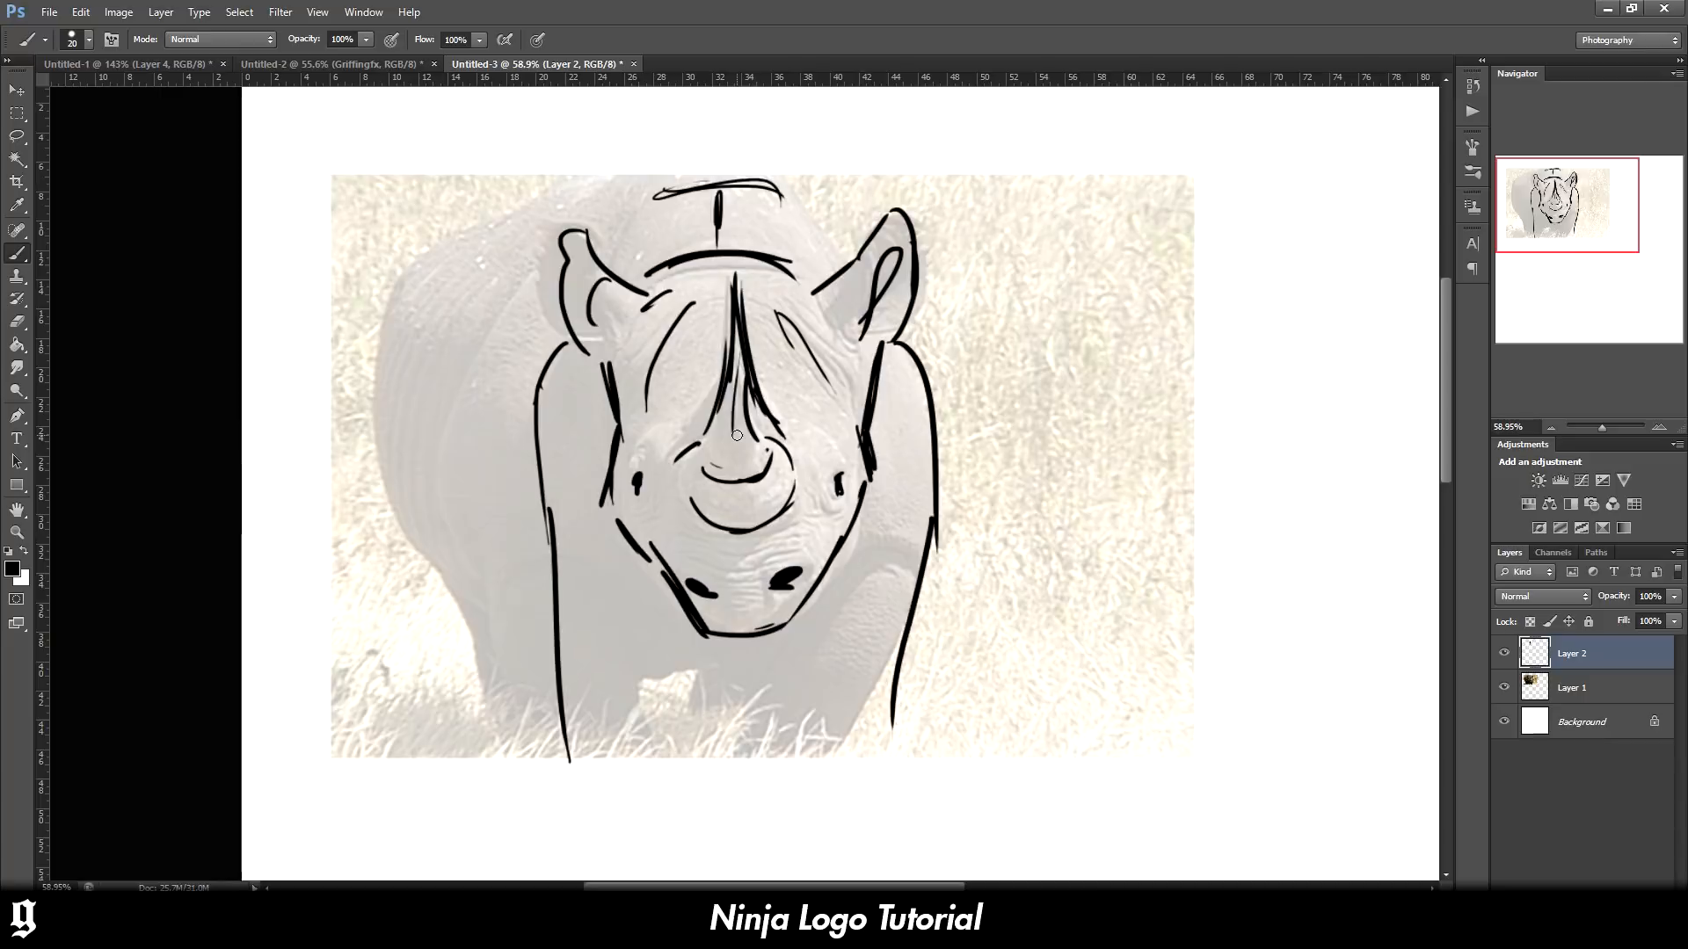
pyautogui.scroll(1, 739, 501)
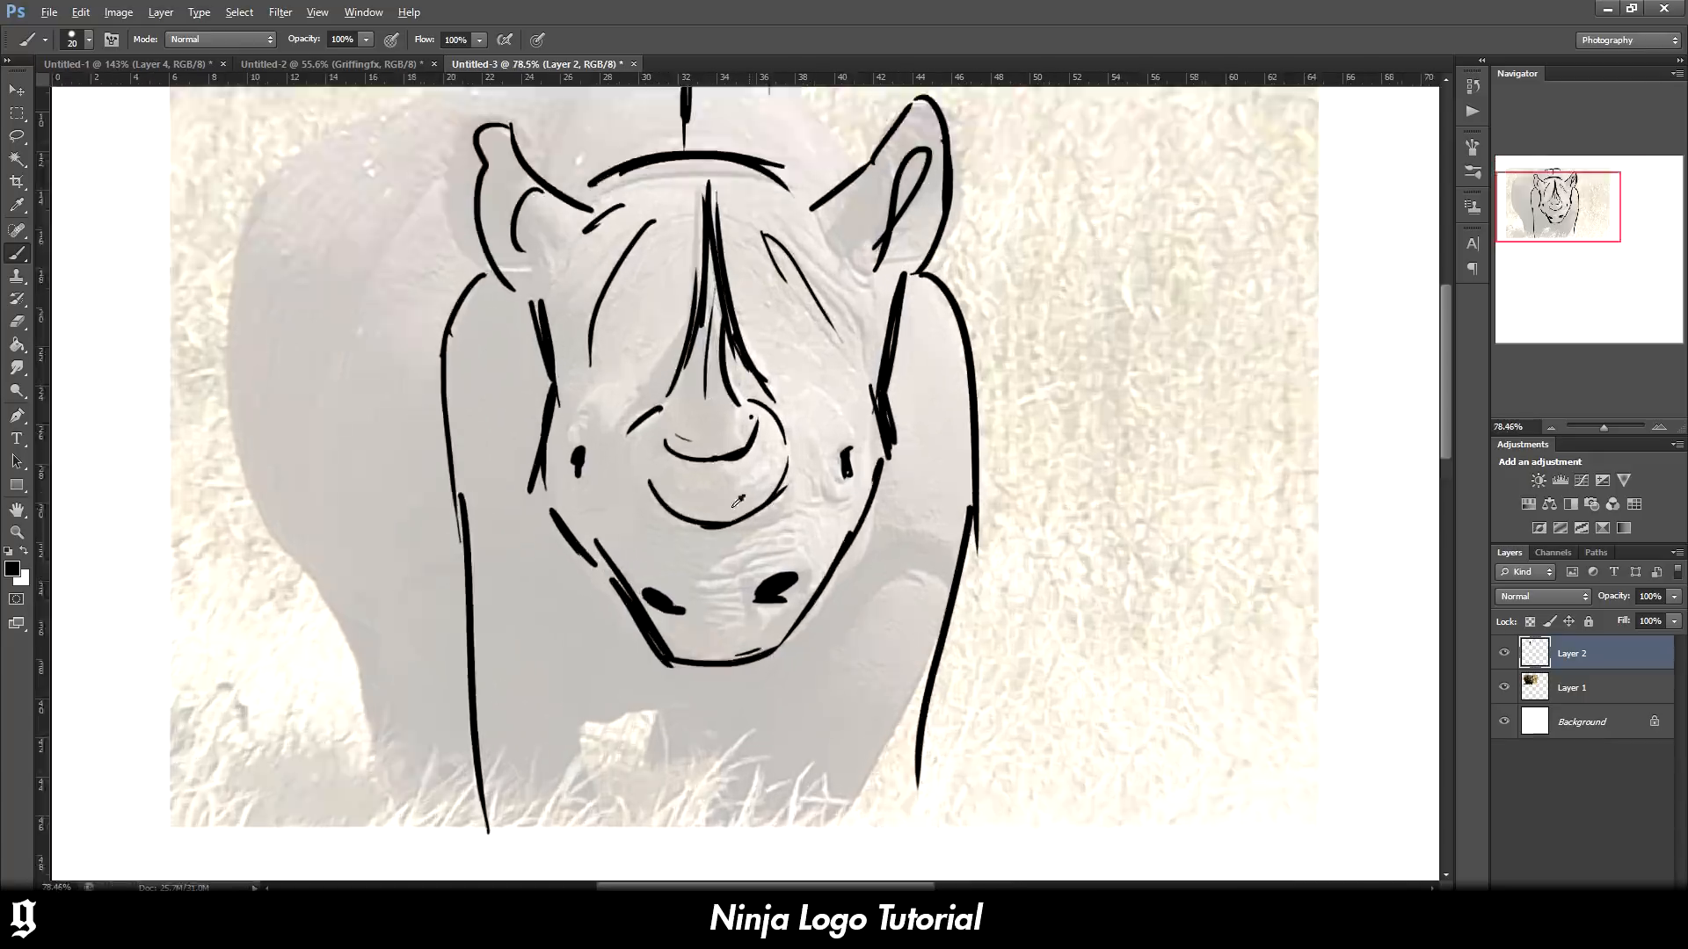
pyautogui.scroll(1, 739, 501)
pyautogui.scroll(-3, 738, 501)
pyautogui.scroll(2, 908, 394)
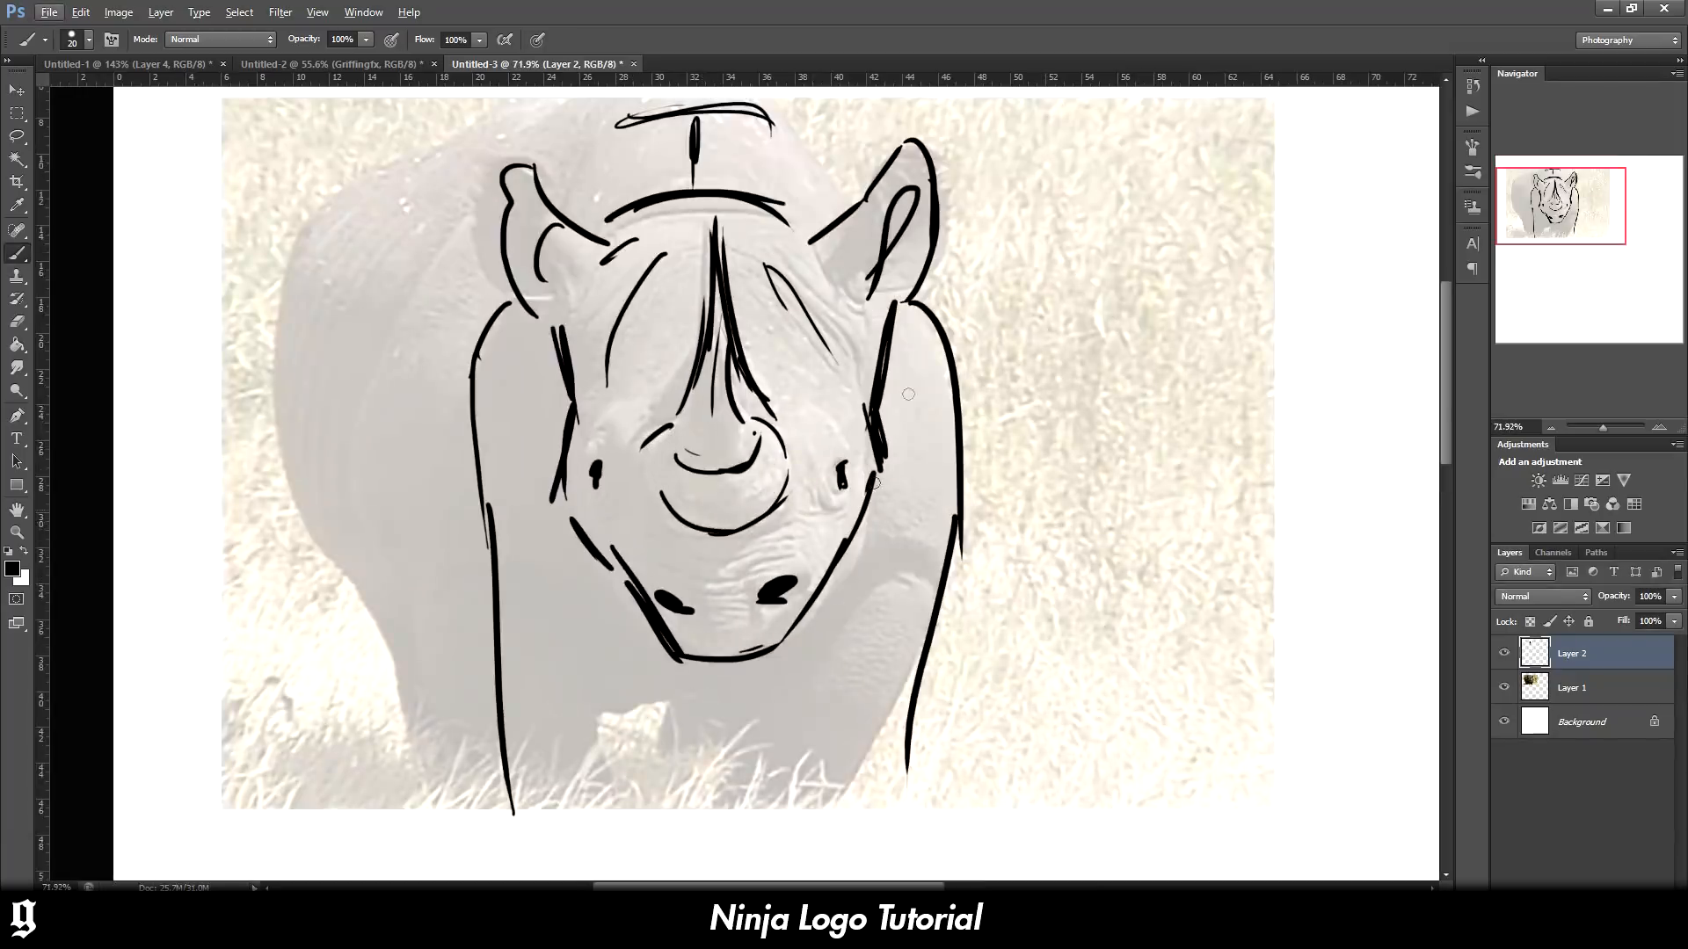
# Restore the rhino photo layer's opacity to 100%
pyautogui.scroll(-3, 761, 453)
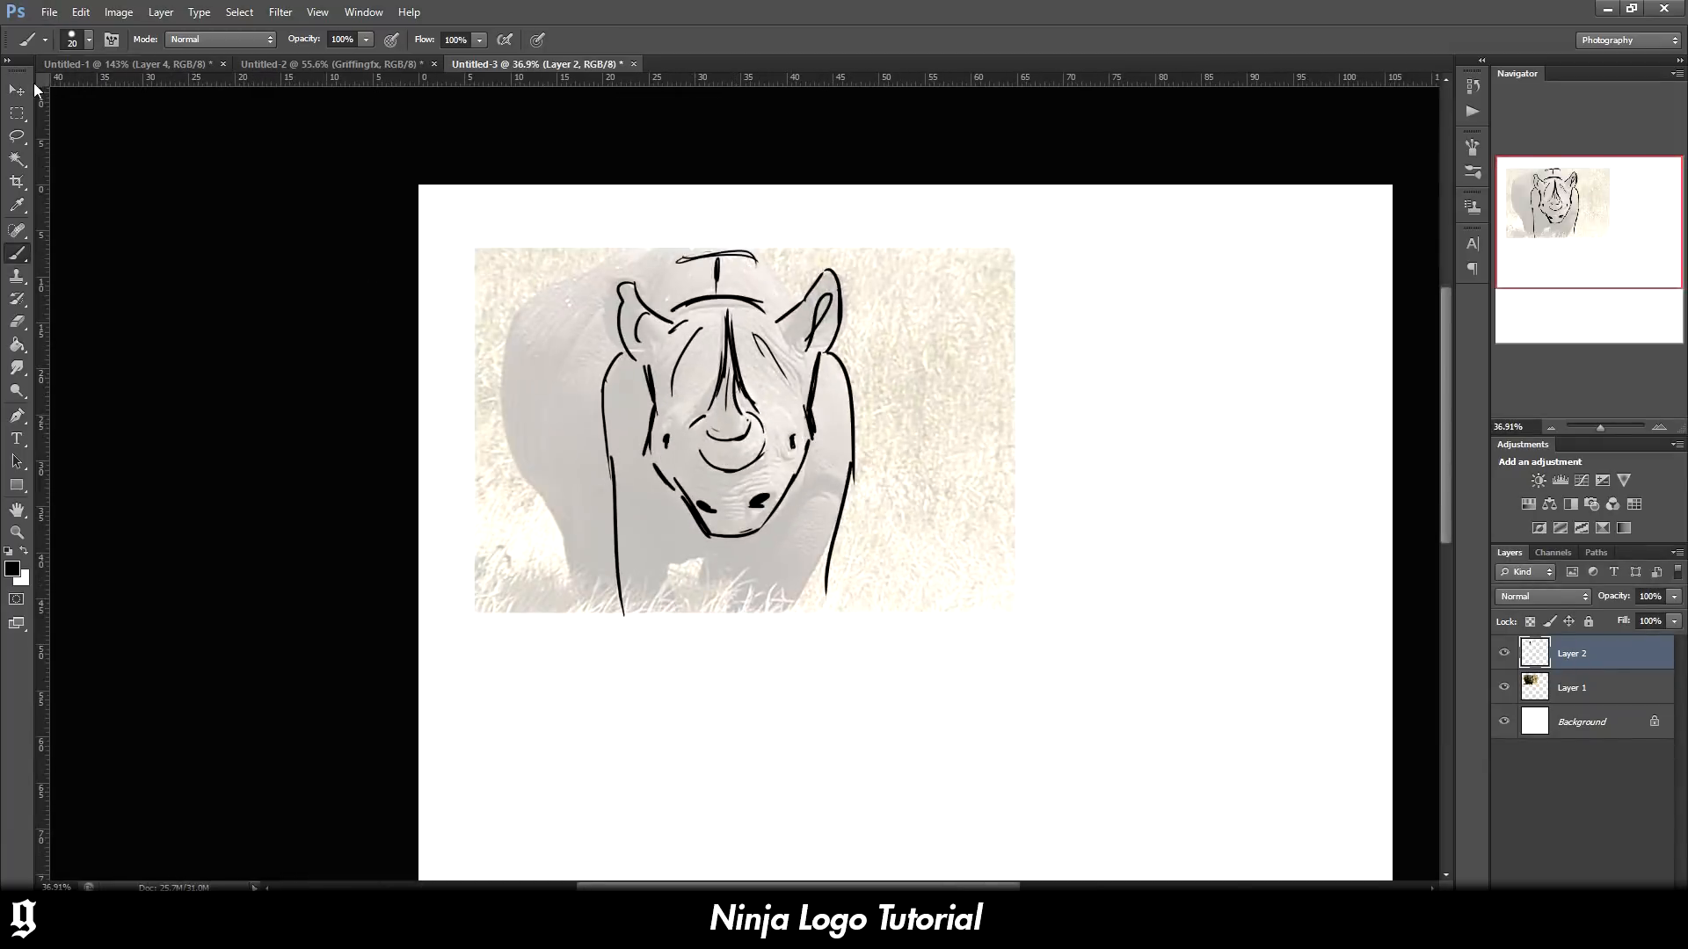
pyautogui.click(17, 89)
pyautogui.click(1573, 693)
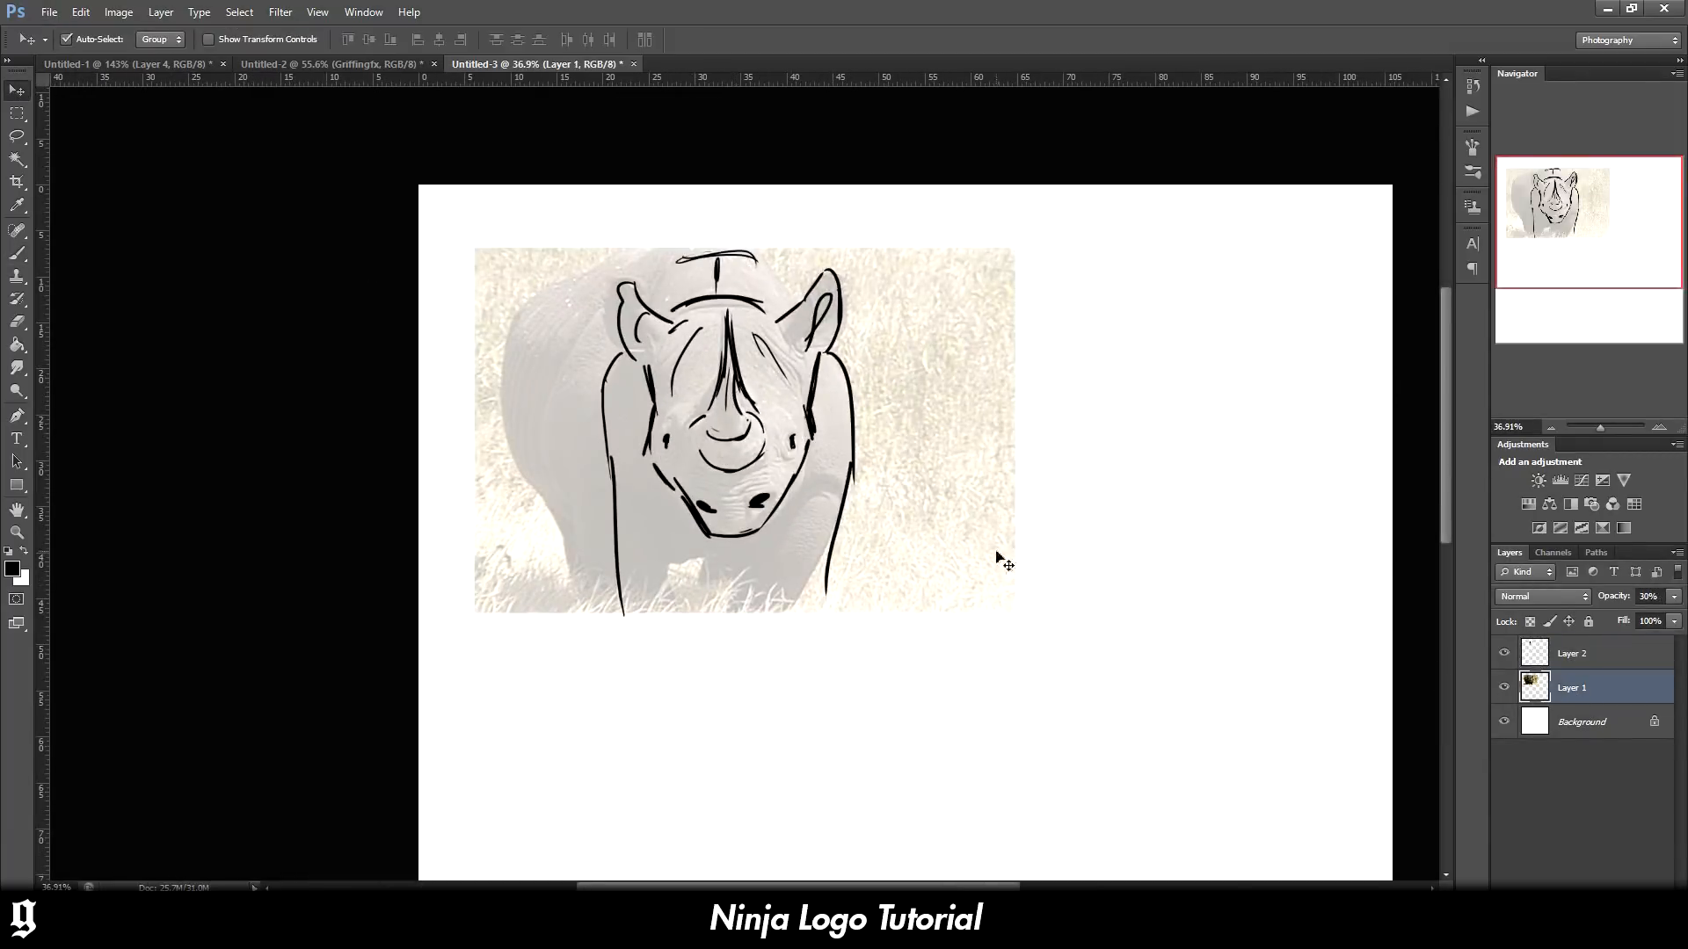
pyautogui.click(1674, 596)
pyautogui.moveTo(1628, 615); pyautogui.dragTo(1681, 615)
# Scale the rhino photo down to about 69% and place it to the right of the sketch
pyautogui.hotkey('ctrl', 't')
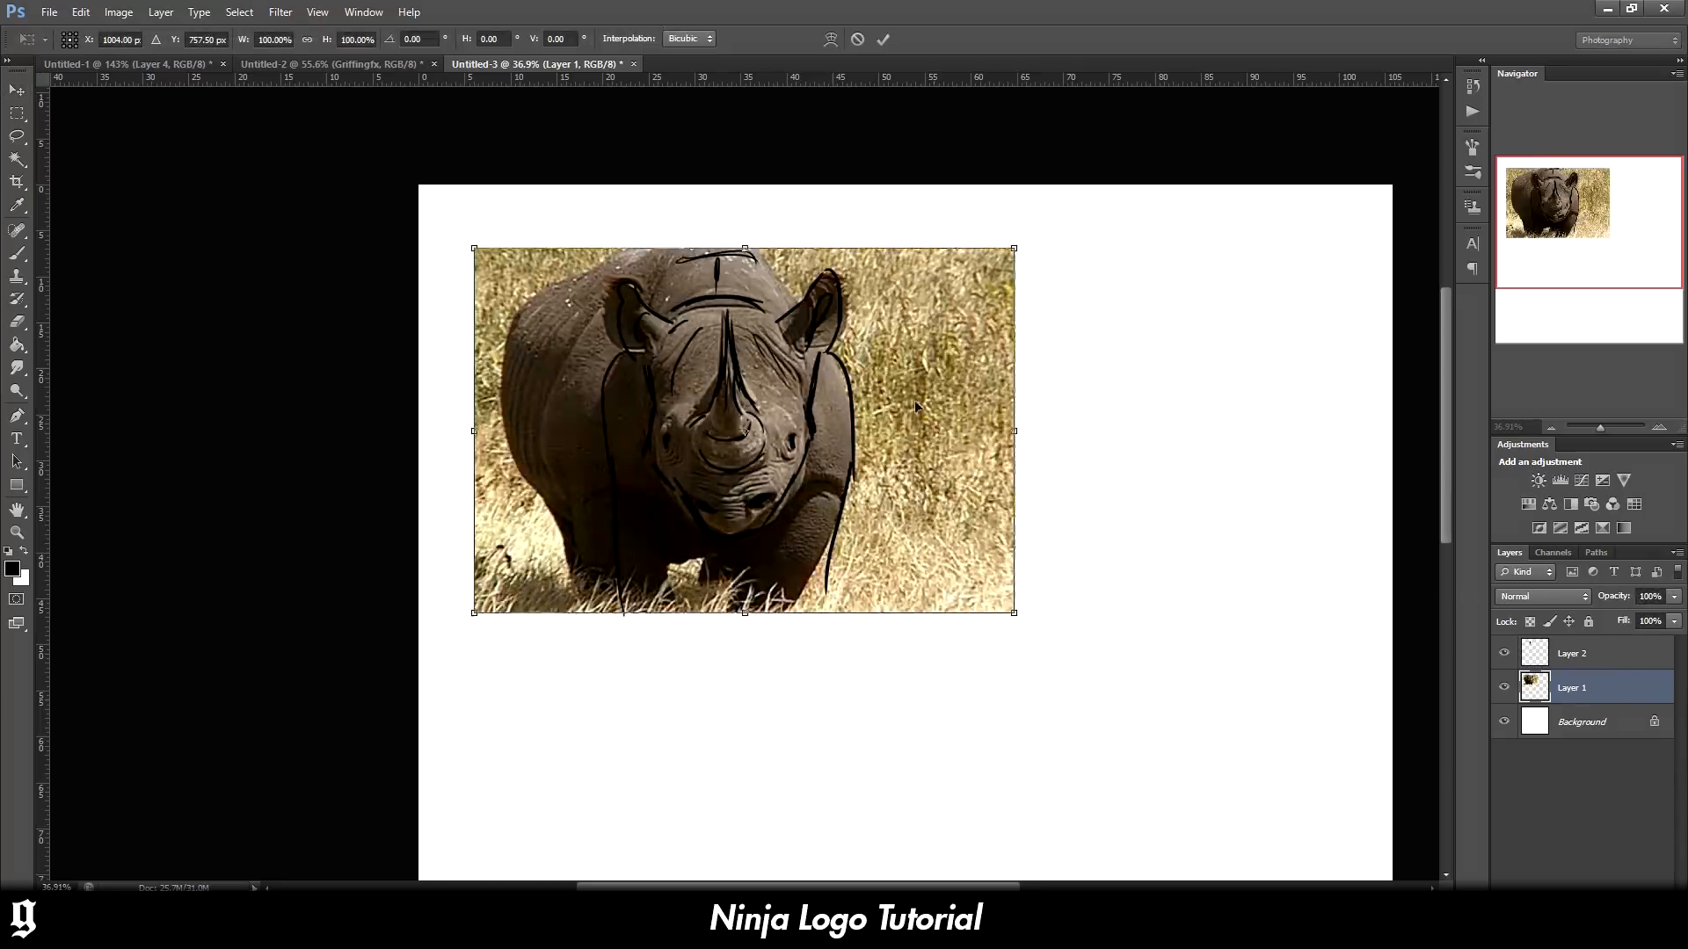
pyautogui.moveTo(915, 399); pyautogui.dragTo(1121, 403)
pyautogui.moveTo(1220, 252); pyautogui.dragTo(1132, 308)
pyautogui.moveTo(1006, 403); pyautogui.dragTo(1191, 366)
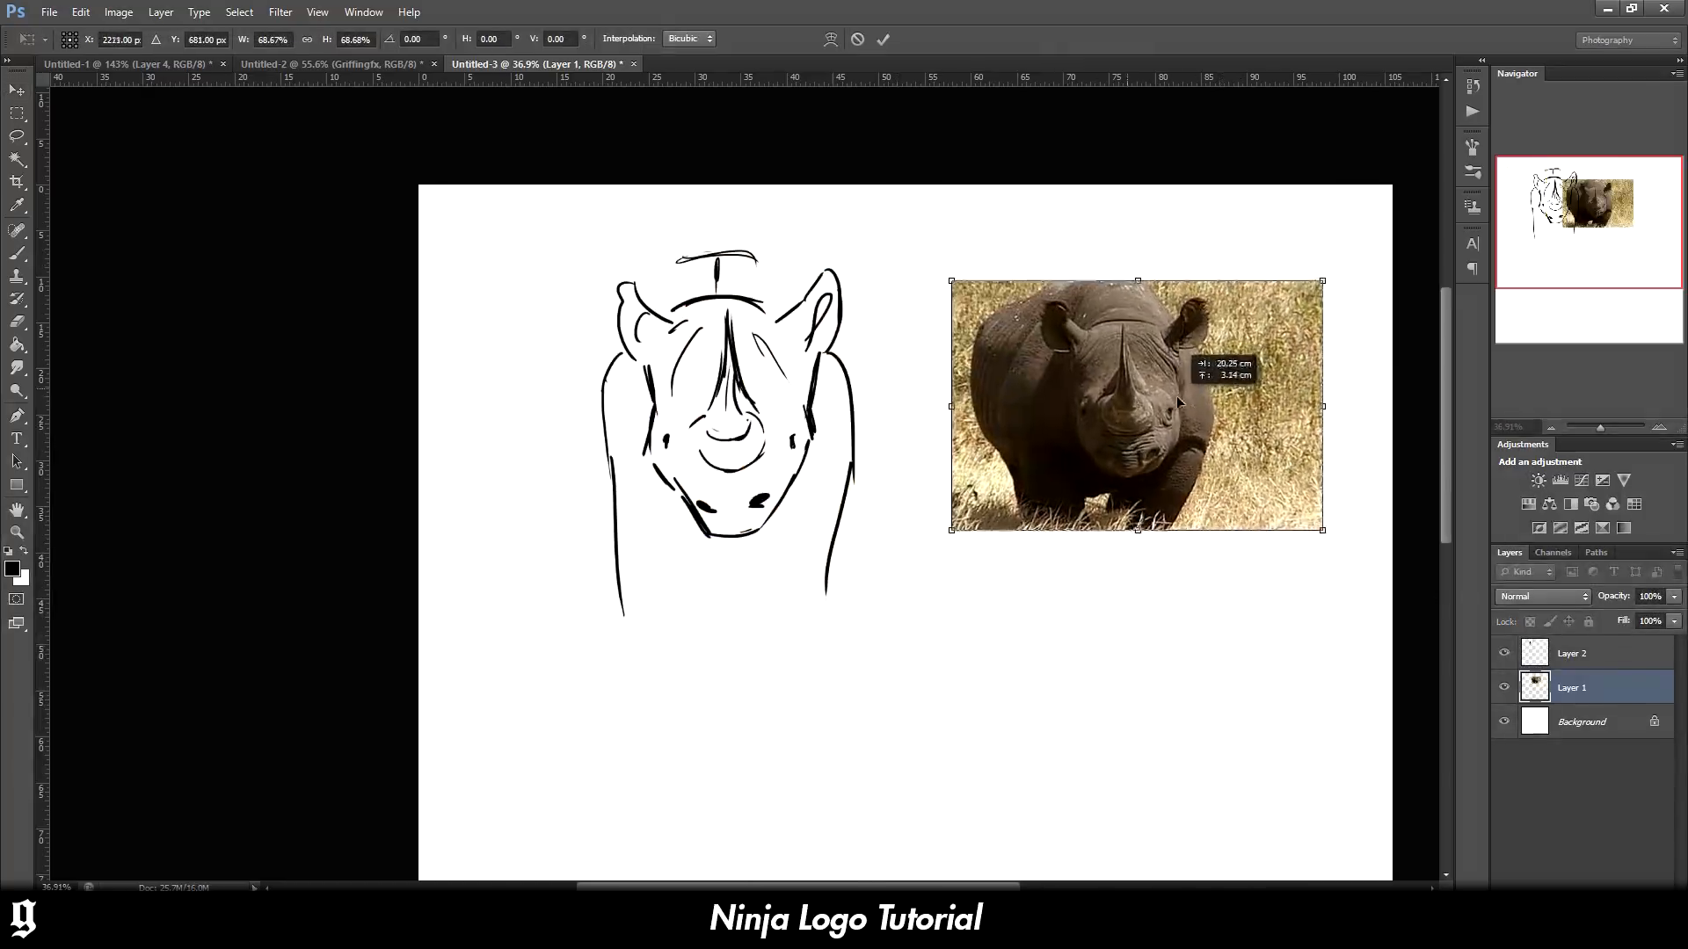
pyautogui.click(16, 89)
pyautogui.press('Return')
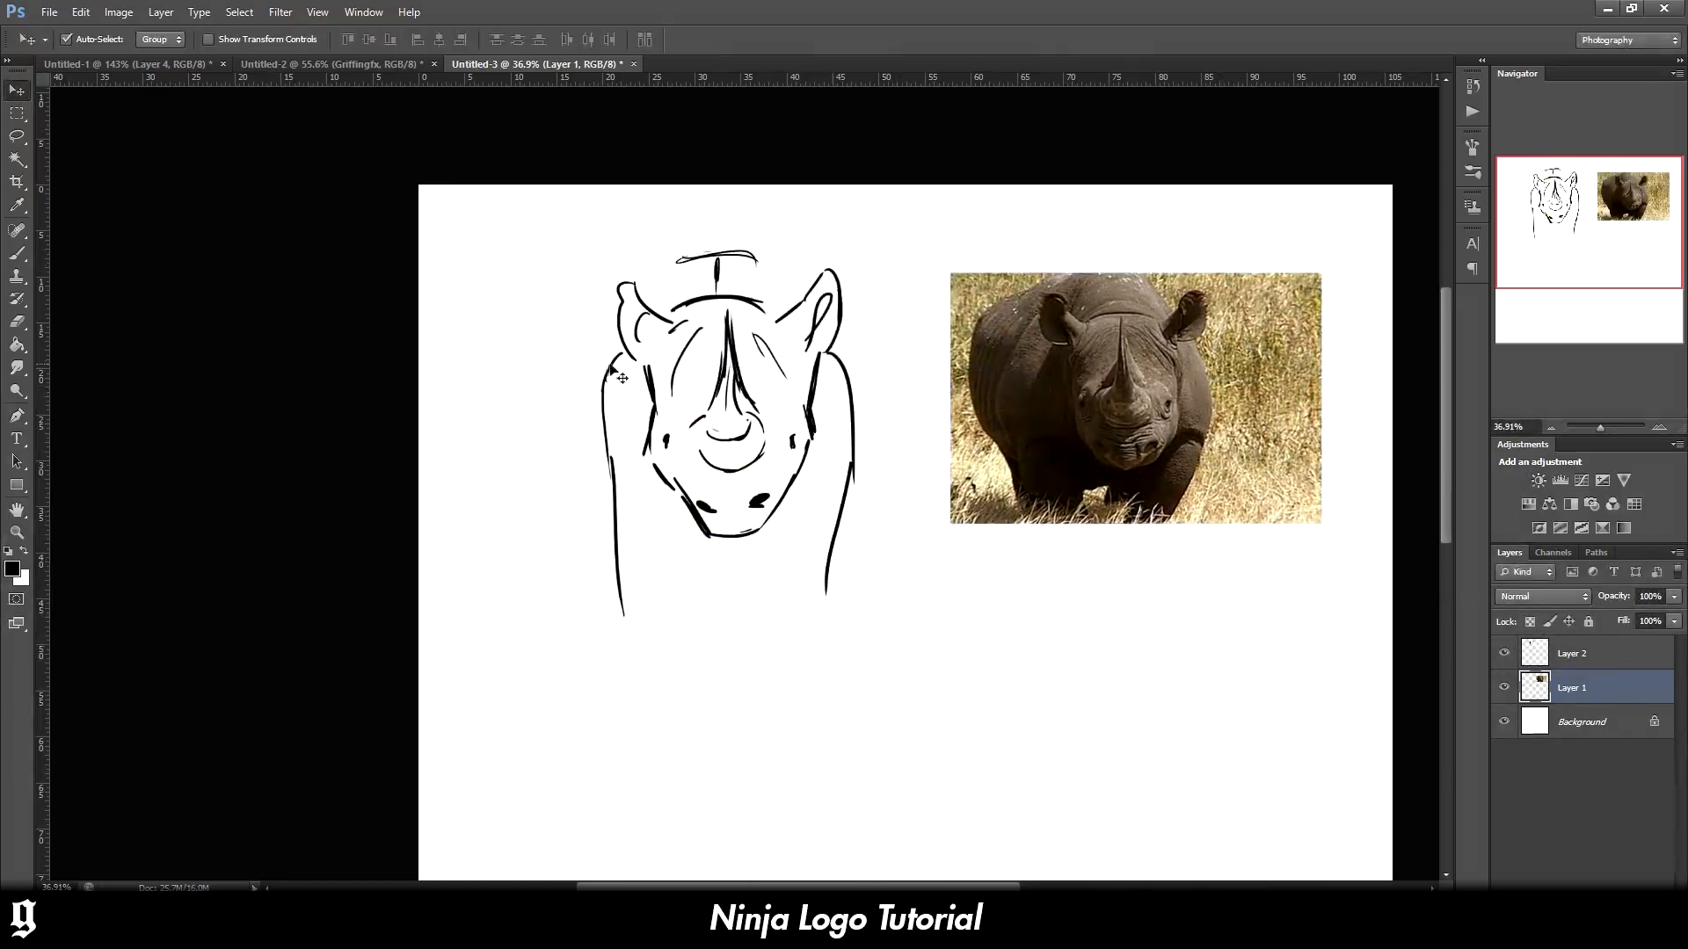
# Shift the rhino sketch slightly up and to the left, and enlarge the canvas evenly on all sides with the Crop tool
pyautogui.moveTo(620, 371); pyautogui.dragTo(580, 343)
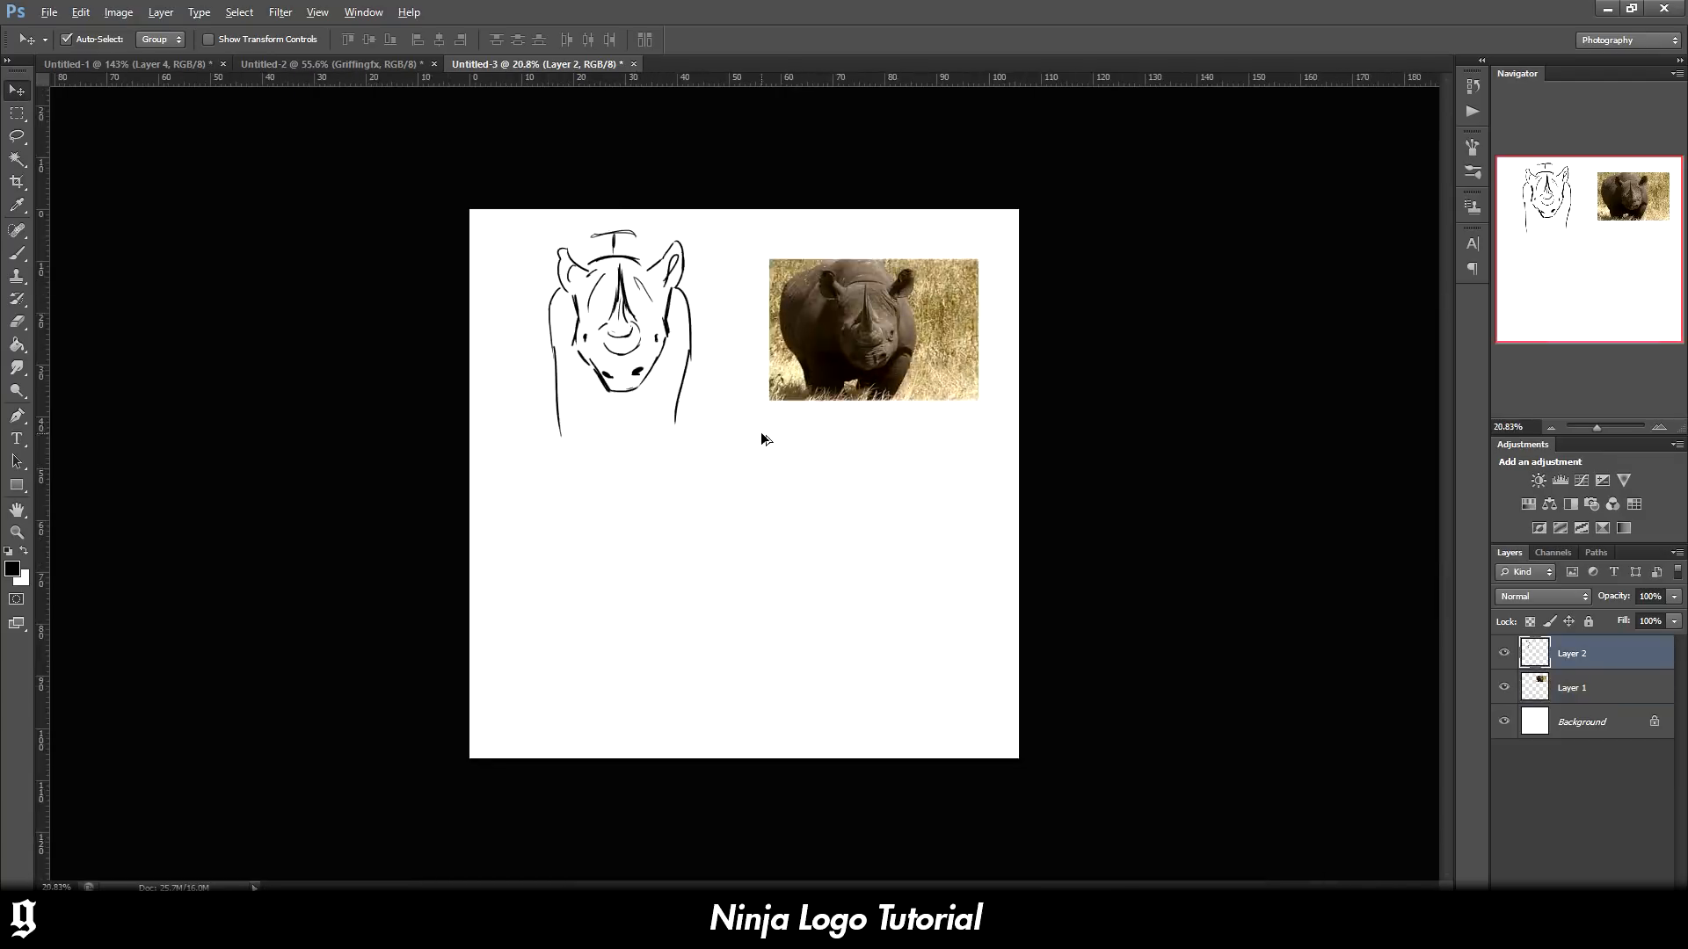
pyautogui.hotkey('ctrl', '0')
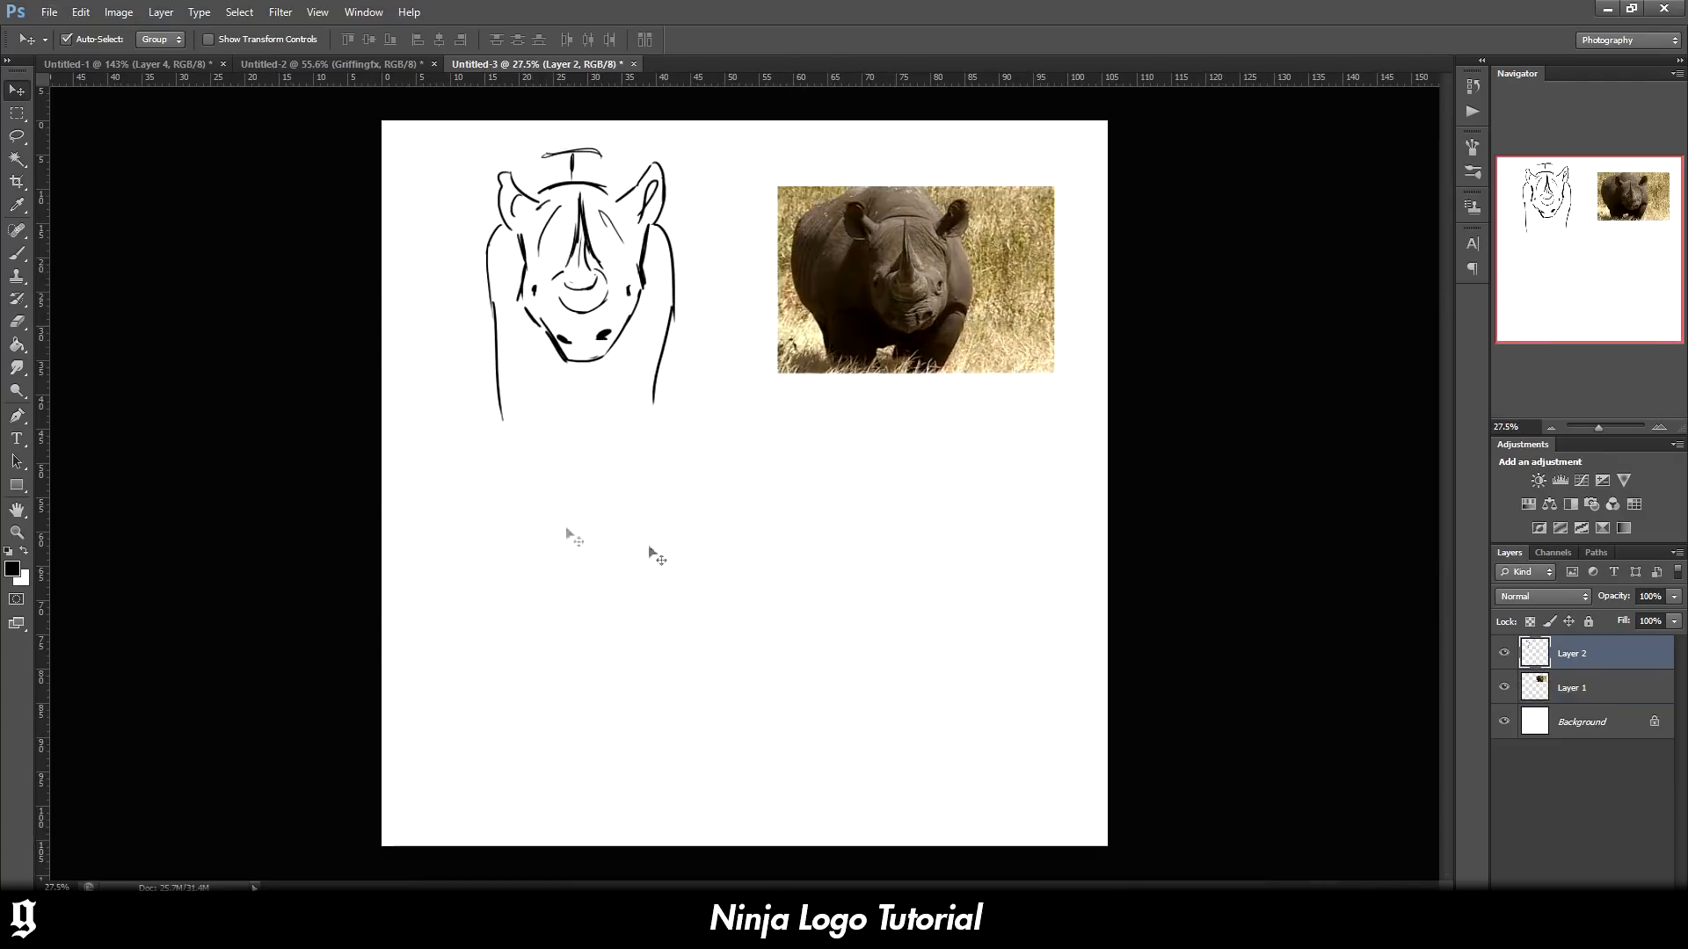
pyautogui.press('c')
pyautogui.scroll(-3, 745, 488)
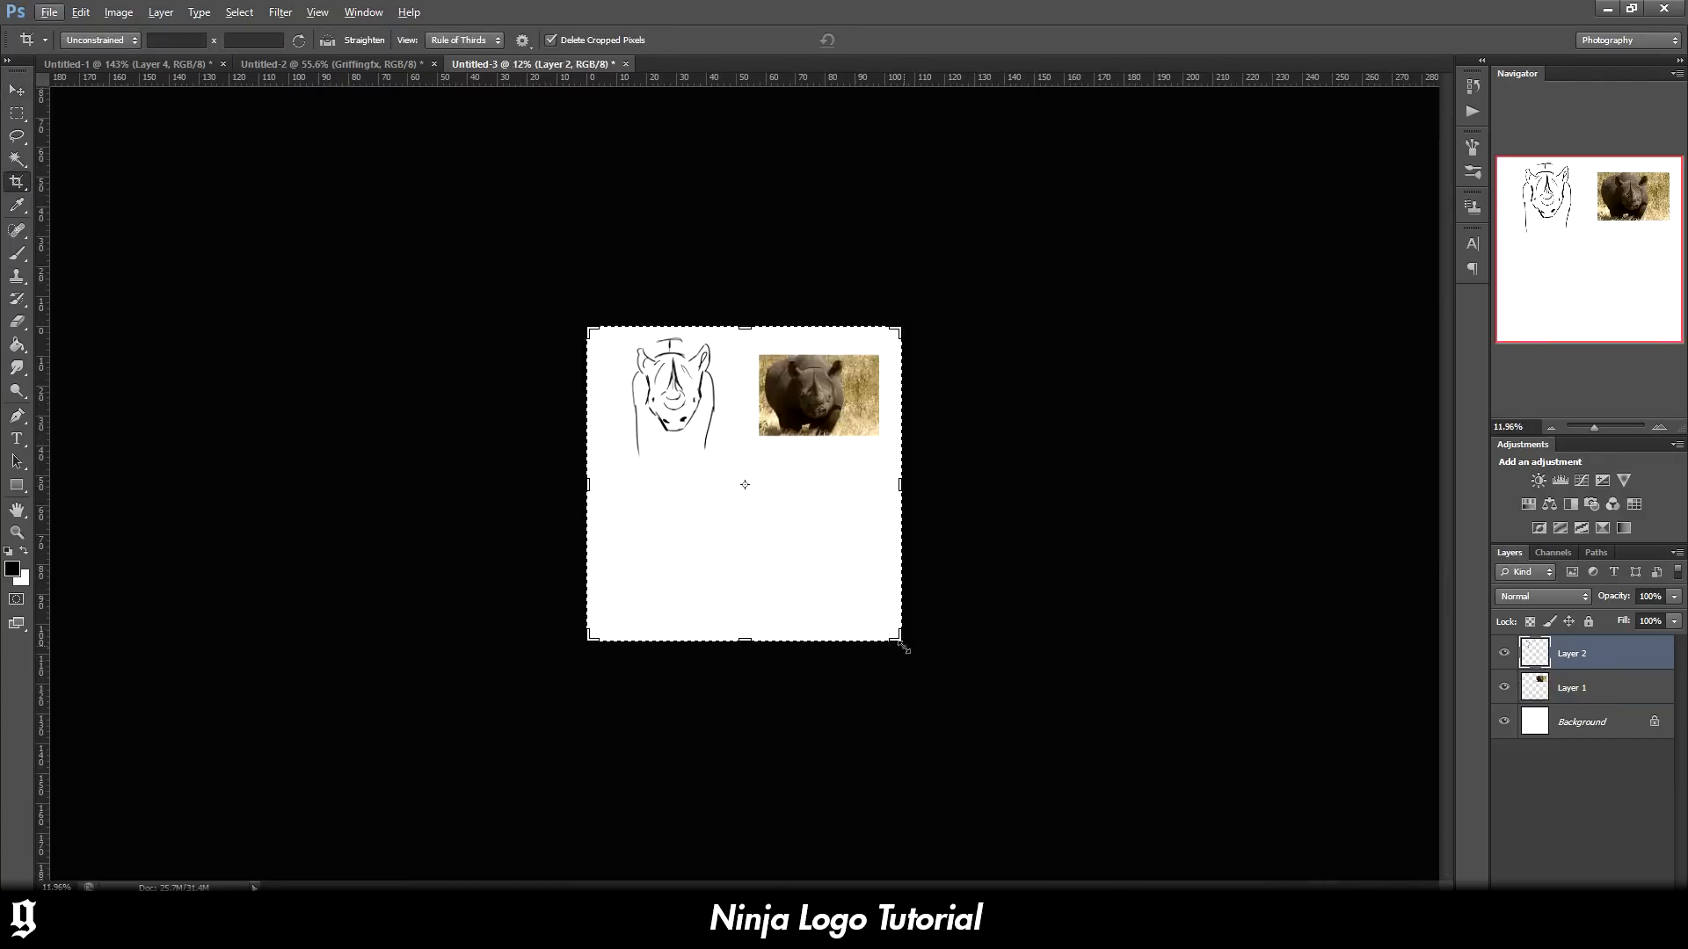
pyautogui.moveTo(897, 641); pyautogui.dragTo(989, 728)
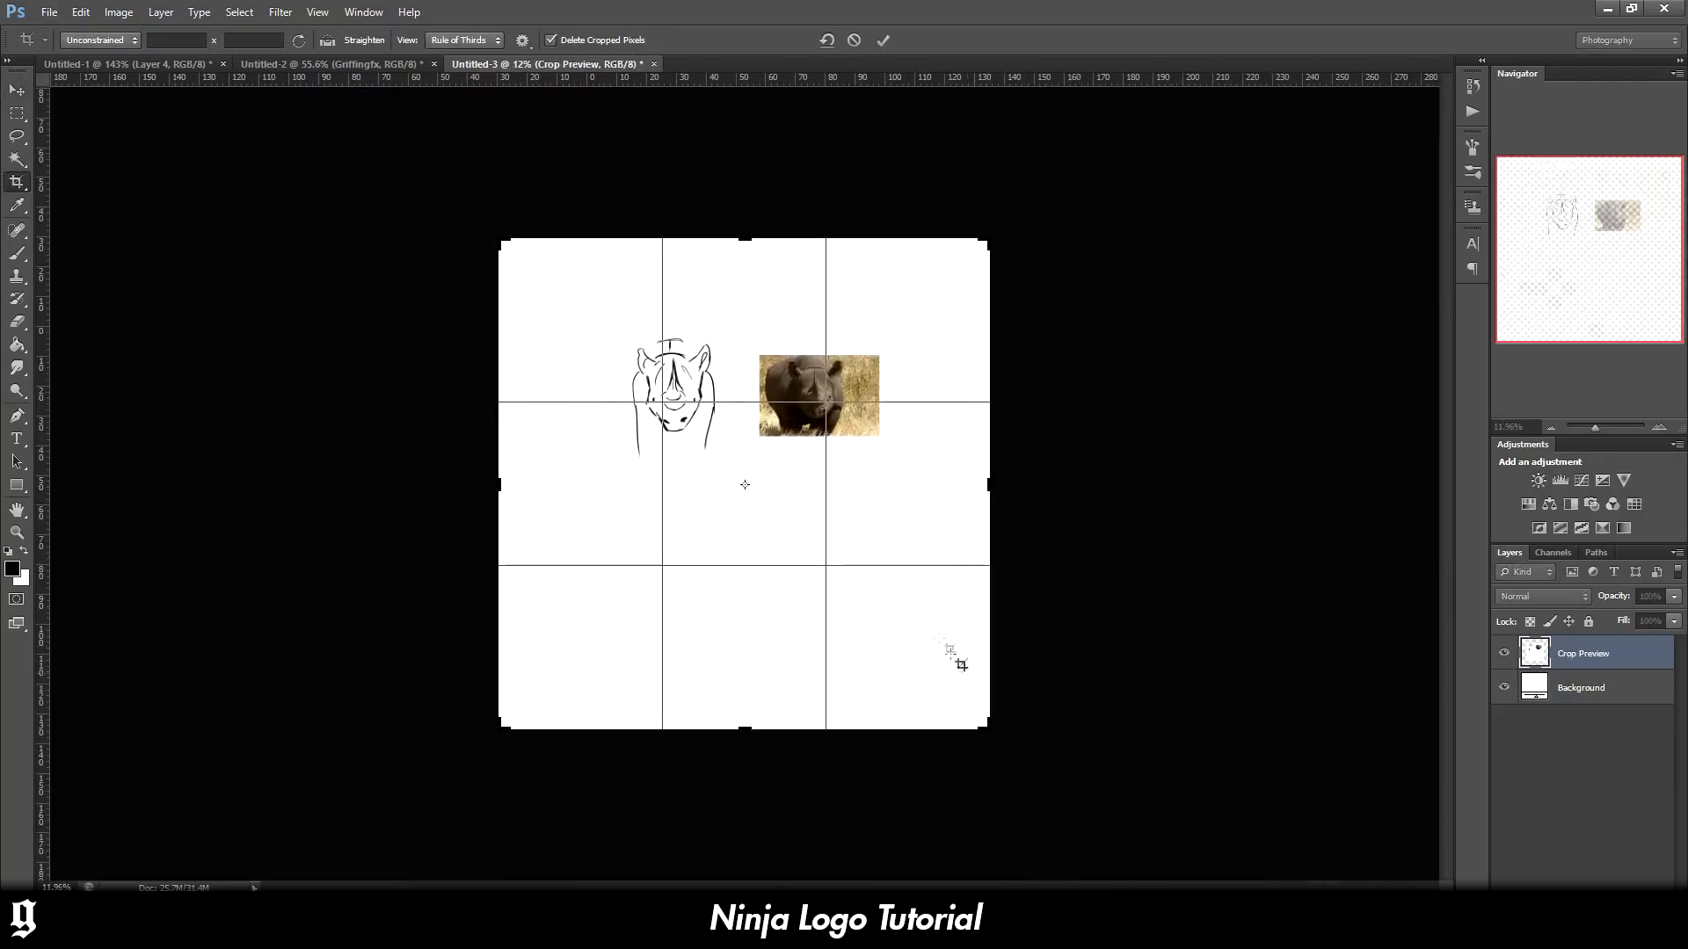
pyautogui.click(16, 89)
pyautogui.click(765, 351)
# Move the rhino photo and the sketch up to the top of the enlarged canvas, side by side
pyautogui.scroll(1, 774, 471)
pyautogui.moveTo(834, 333); pyautogui.dragTo(851, 215)
pyautogui.scroll(2, 704, 351)
pyautogui.click(697, 348)
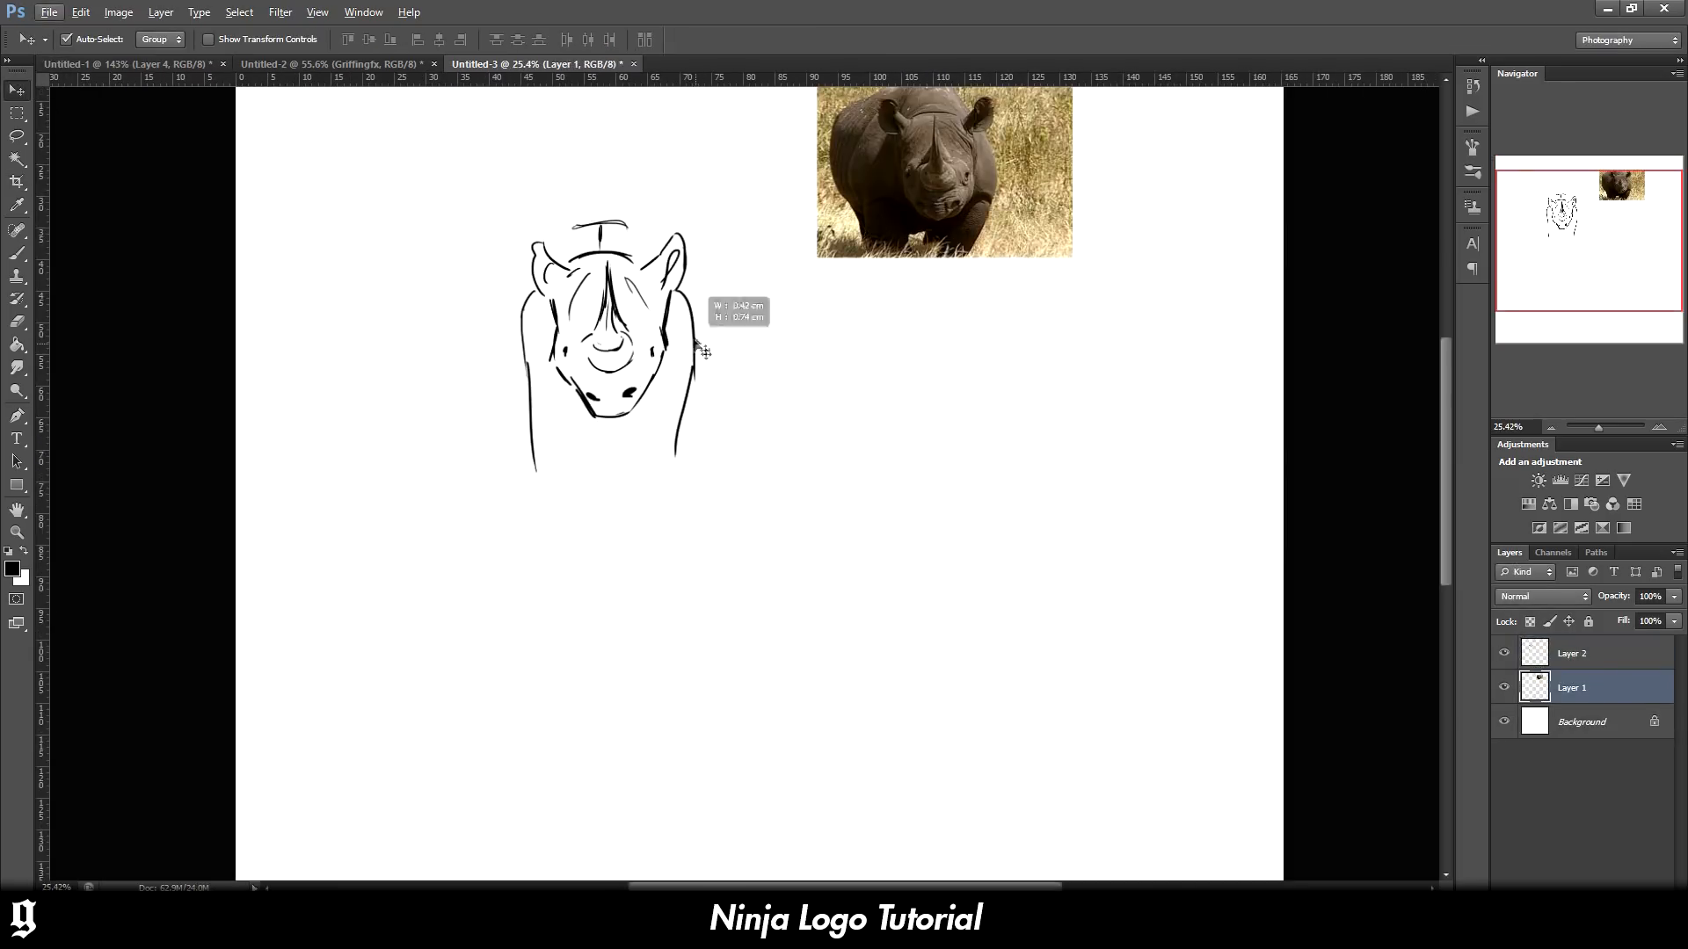
pyautogui.scroll(-1, 697, 344)
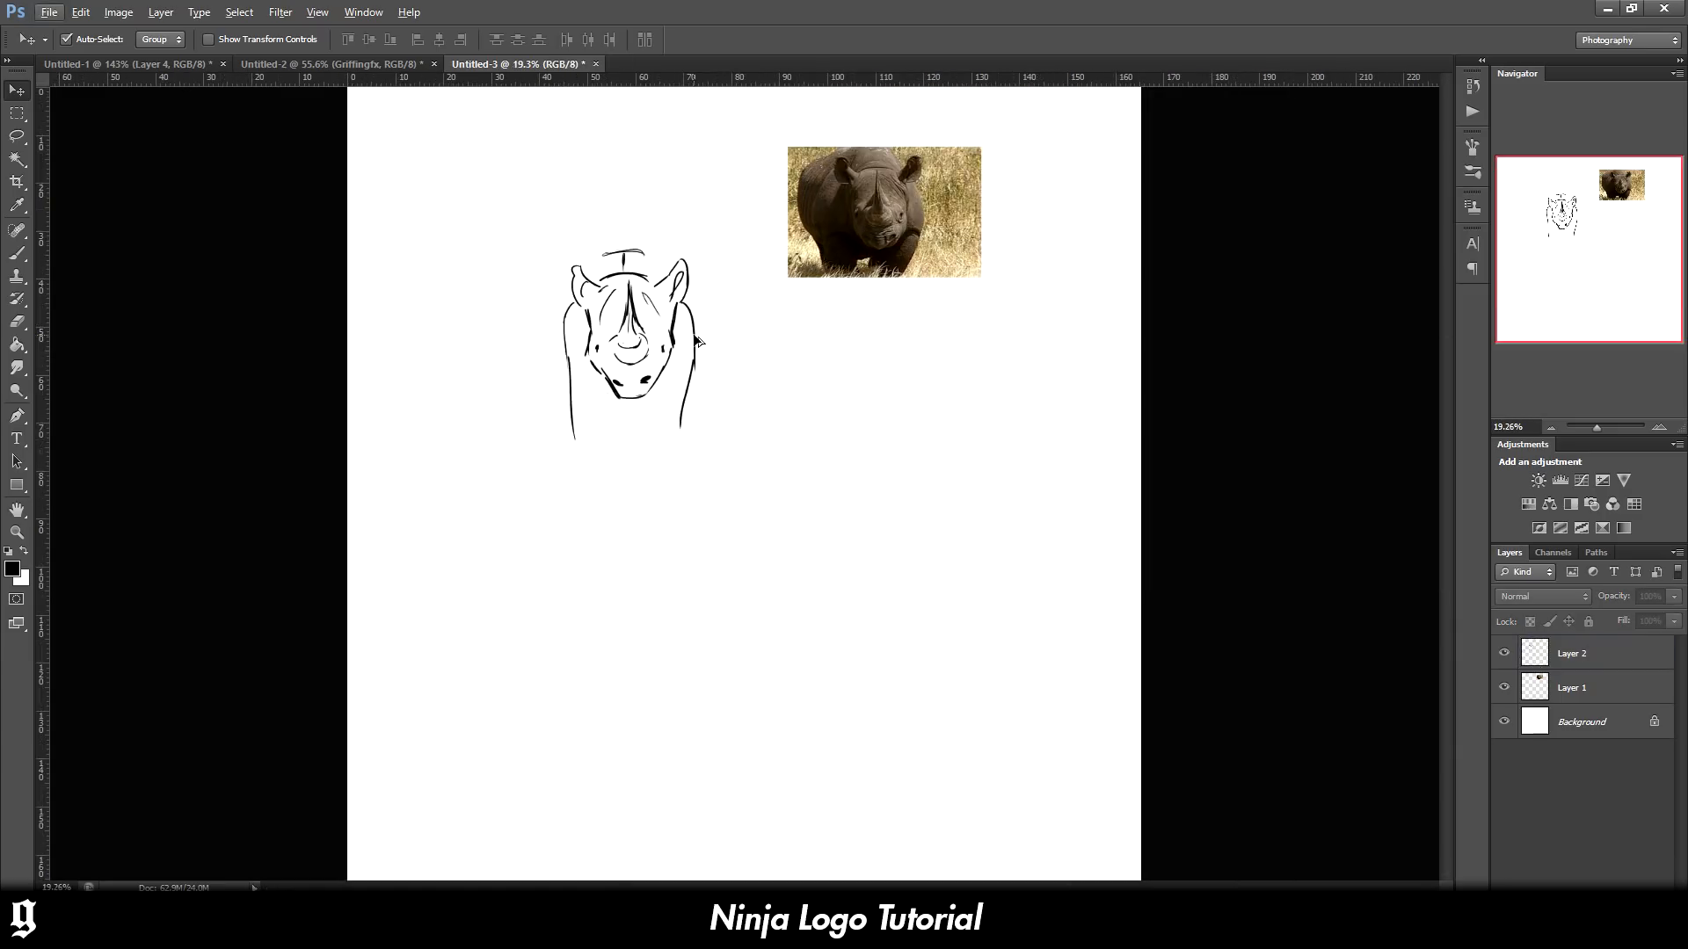
pyautogui.moveTo(695, 344)
pyautogui.mouseDown()
pyautogui.moveTo(690, 230)
pyautogui.moveTo(655, 202)
pyautogui.mouseUp()
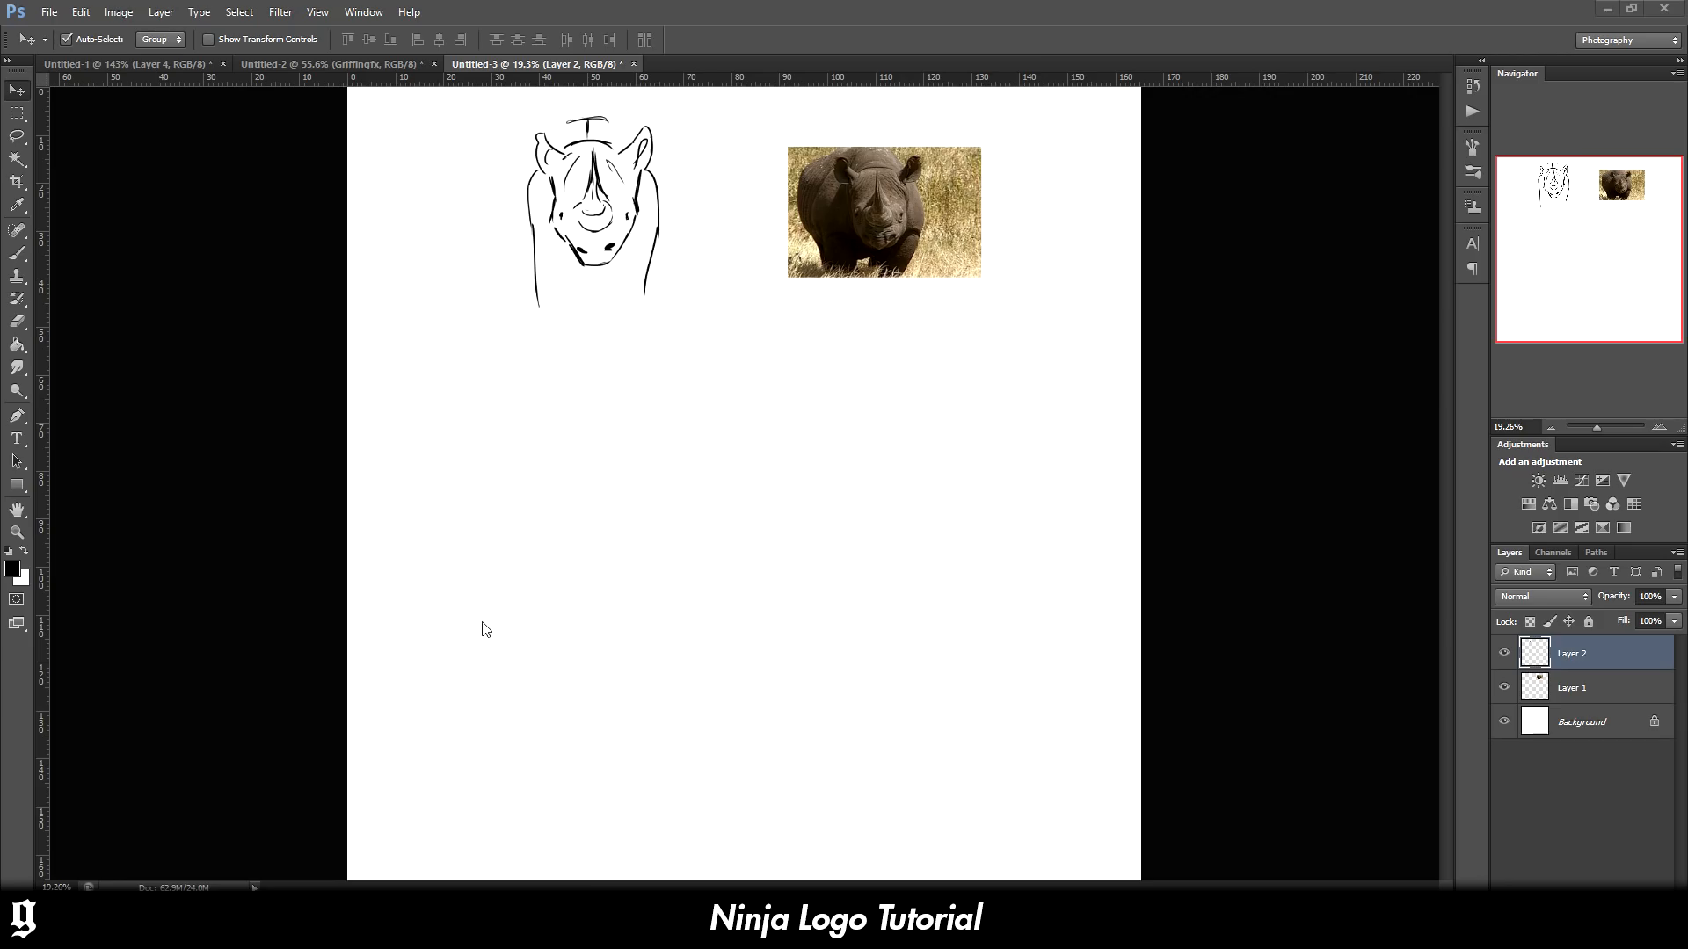
# Try brushing overlapping rounded shapes over the rhino sketch's head, and undo the strokes
pyautogui.press('b')
pyautogui.scroll(1, 743, 661)
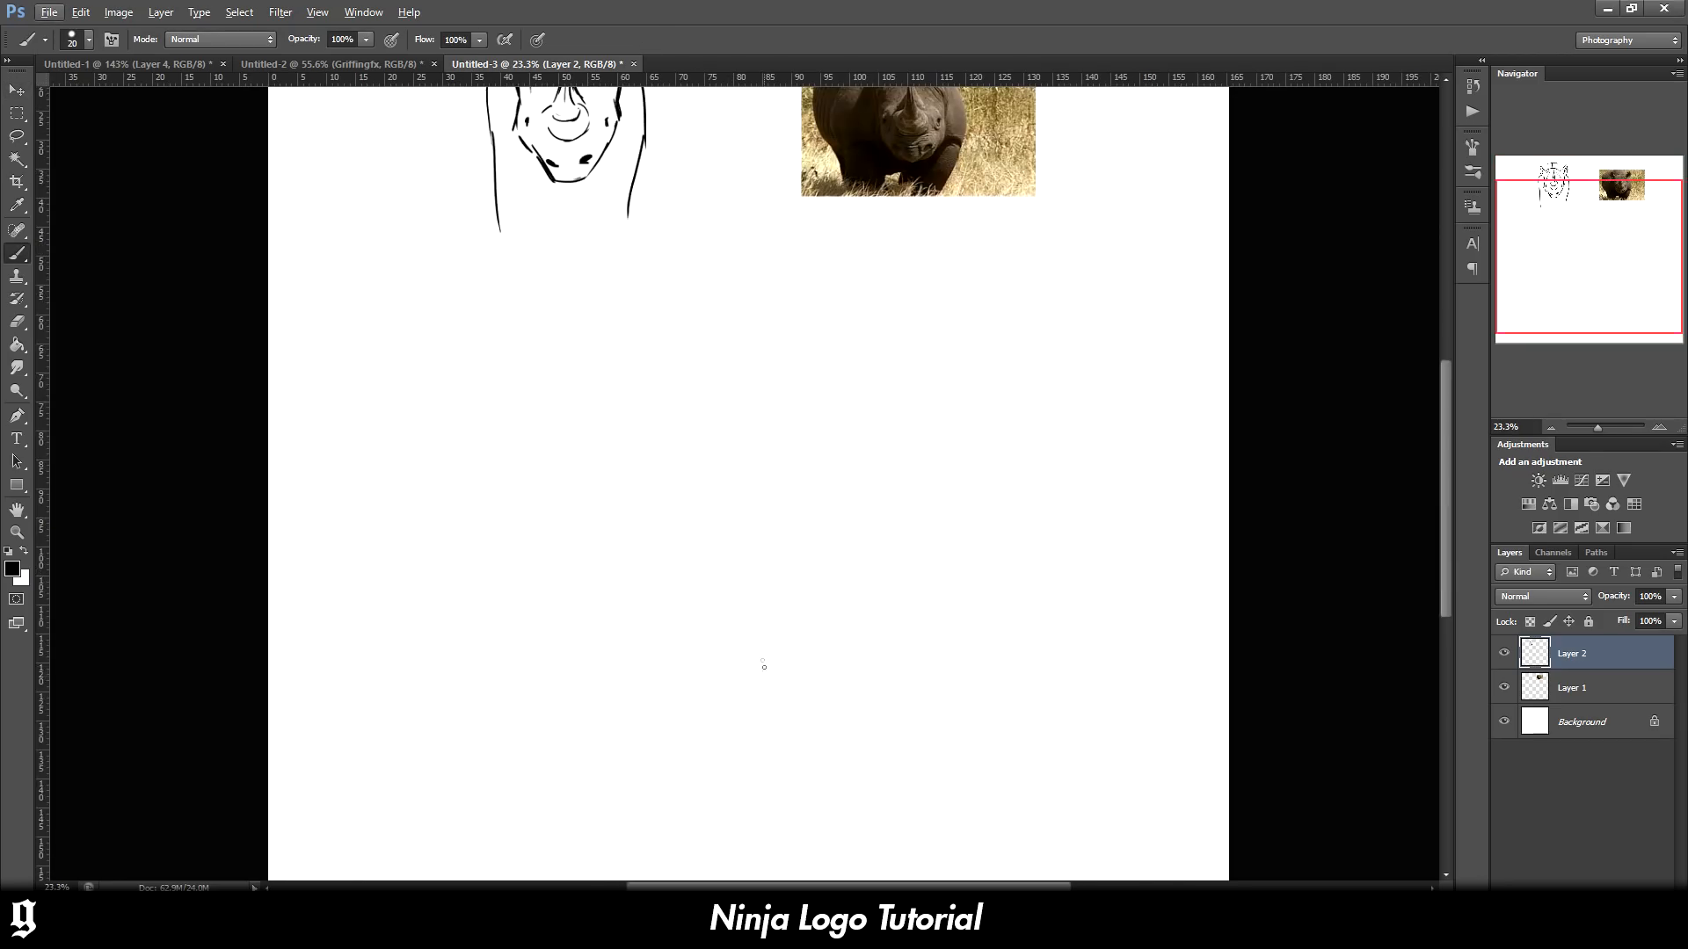
pyautogui.scroll(3, 768, 489)
pyautogui.moveTo(562, 176)
pyautogui.mouseDown()
pyautogui.moveTo(646, 189)
pyautogui.moveTo(611, 244)
pyautogui.mouseUp()
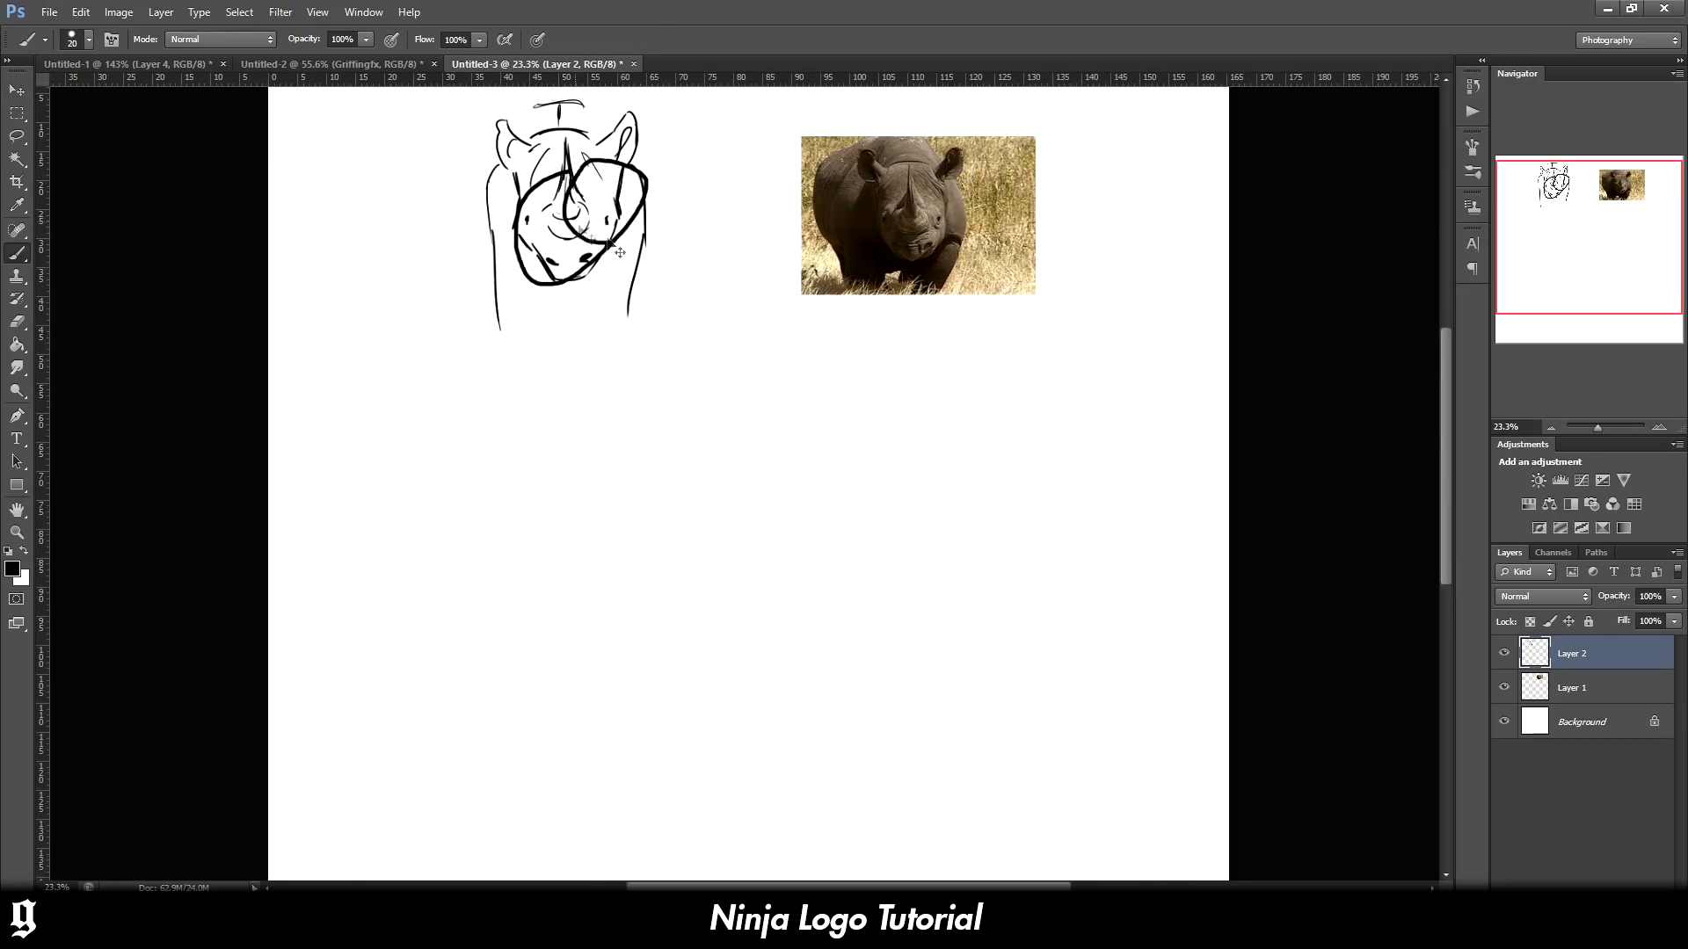
pyautogui.hotkey('ctrl', 'alt', 'z')
pyautogui.hotkey('ctrl', 'alt', 'z')
# On a new layer, paint long crossing horizontal and vertical guide lines with a 25 px brush, and lower its opacity to 19%
pyautogui.hotkey('ctrl', 'shift', 'alt', 'n')
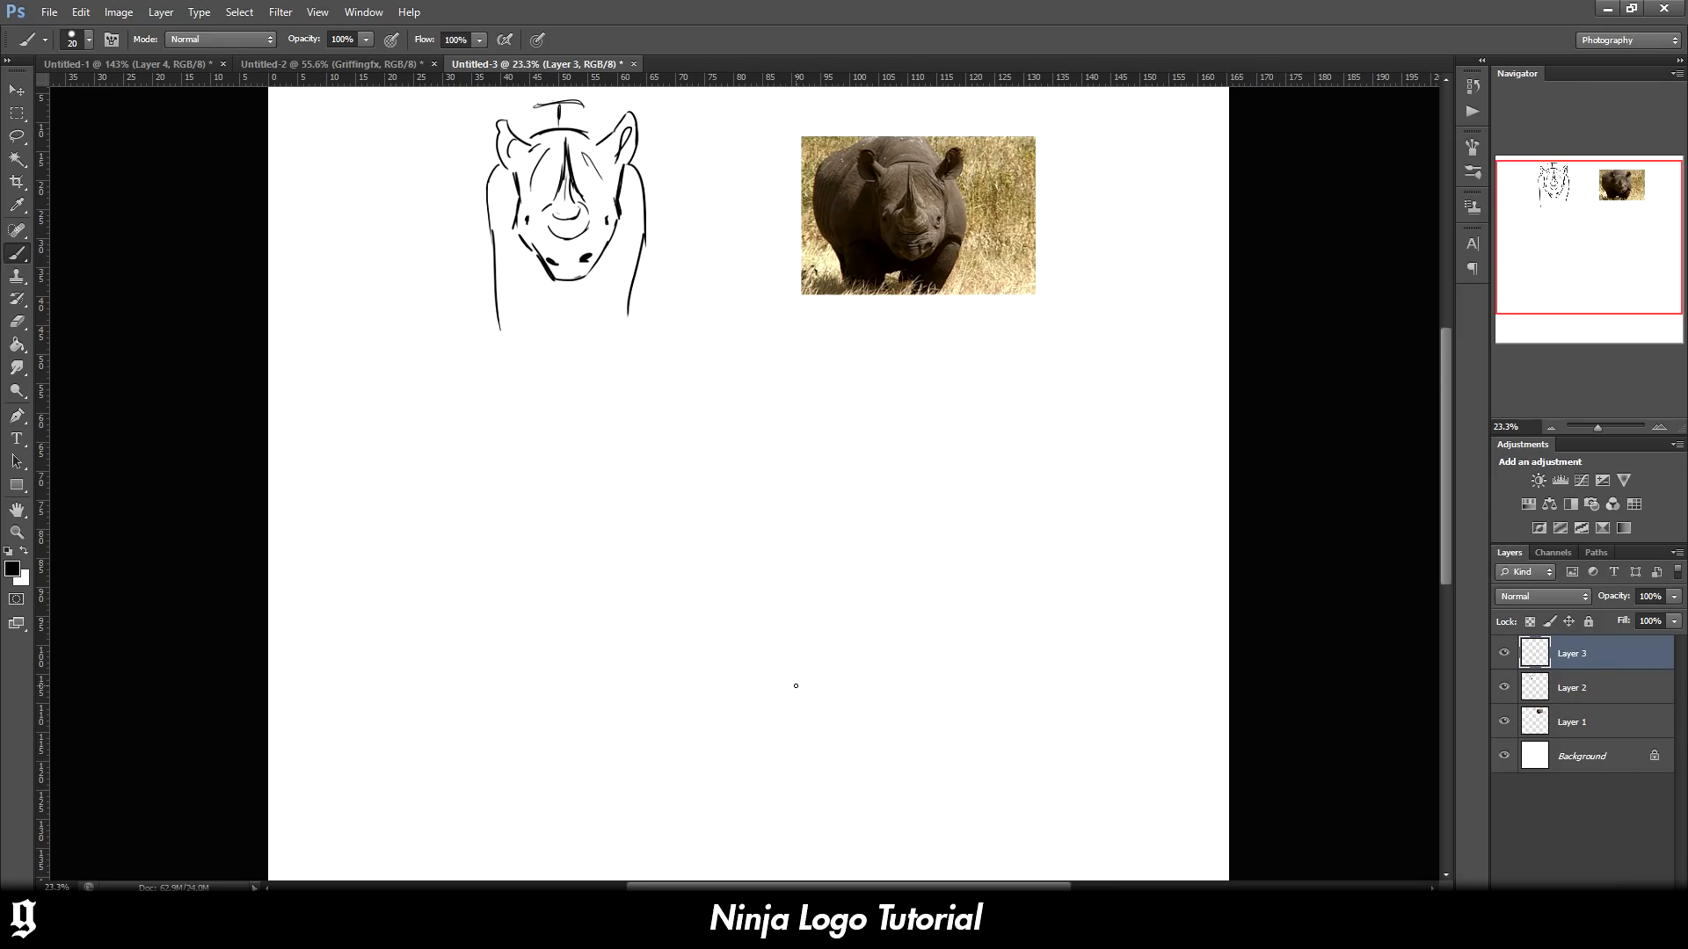
pyautogui.scroll(-2, 795, 685)
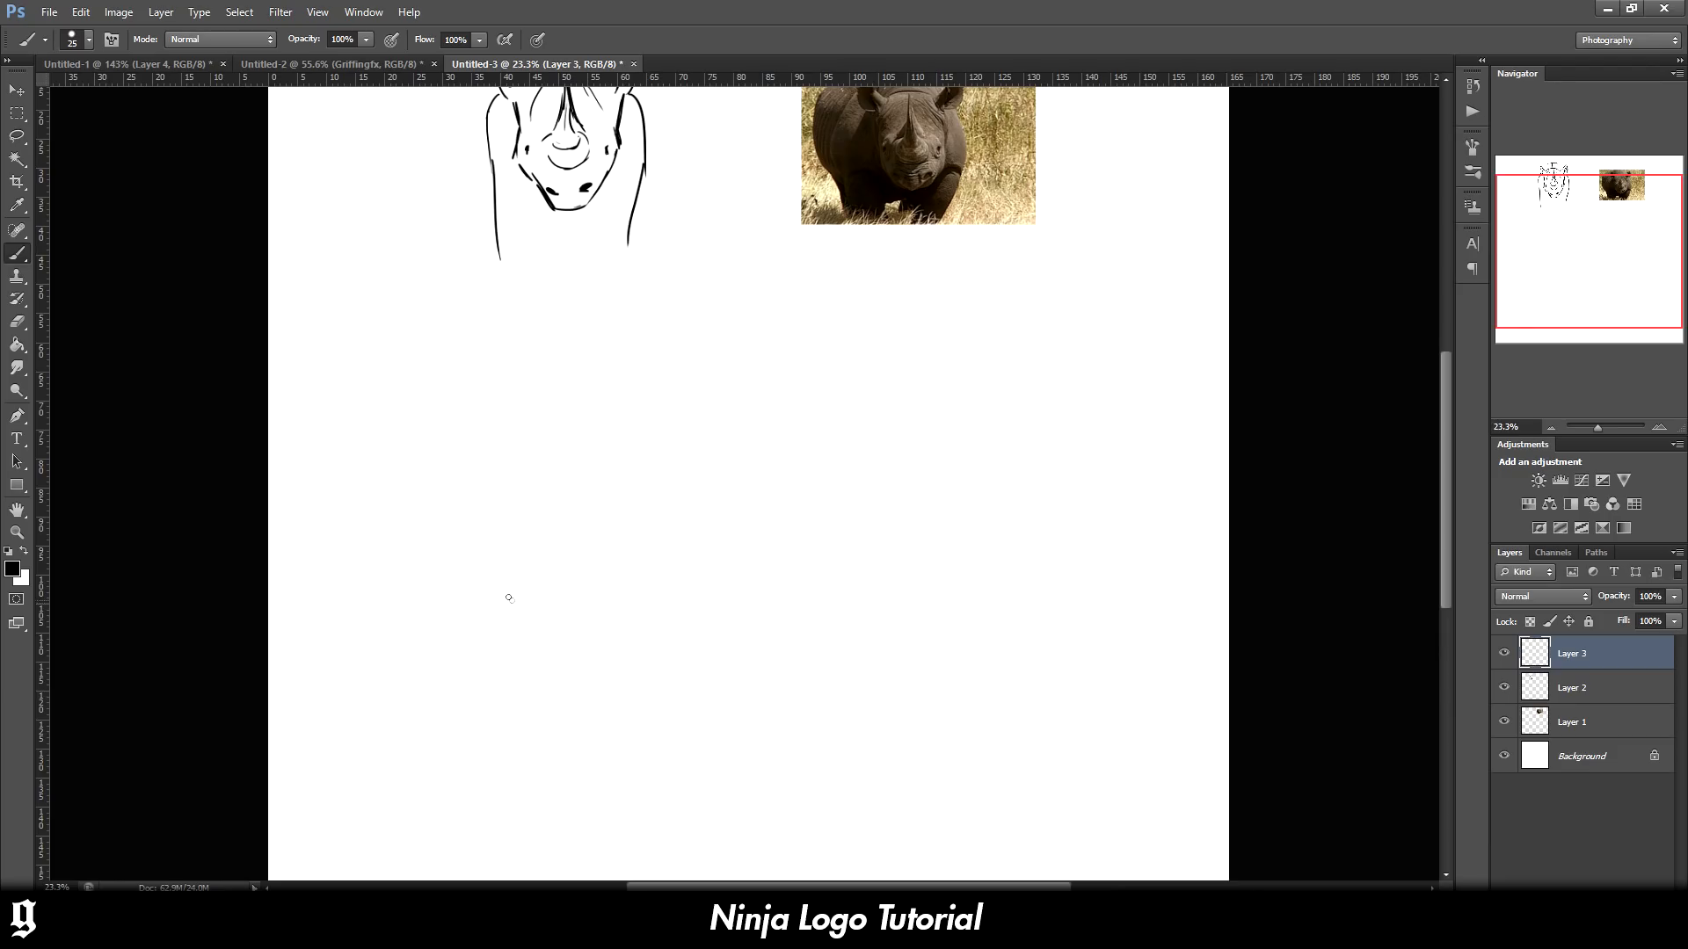
pyautogui.moveTo(398, 586)
pyautogui.mouseDown()
pyautogui.moveTo(1028, 562)
pyautogui.moveTo(1083, 563)
pyautogui.moveTo(1115, 588)
pyautogui.mouseUp()
pyautogui.moveTo(736, 587)
pyautogui.mouseDown()
pyautogui.moveTo(742, 367)
pyautogui.moveTo(742, 767)
pyautogui.mouseUp()
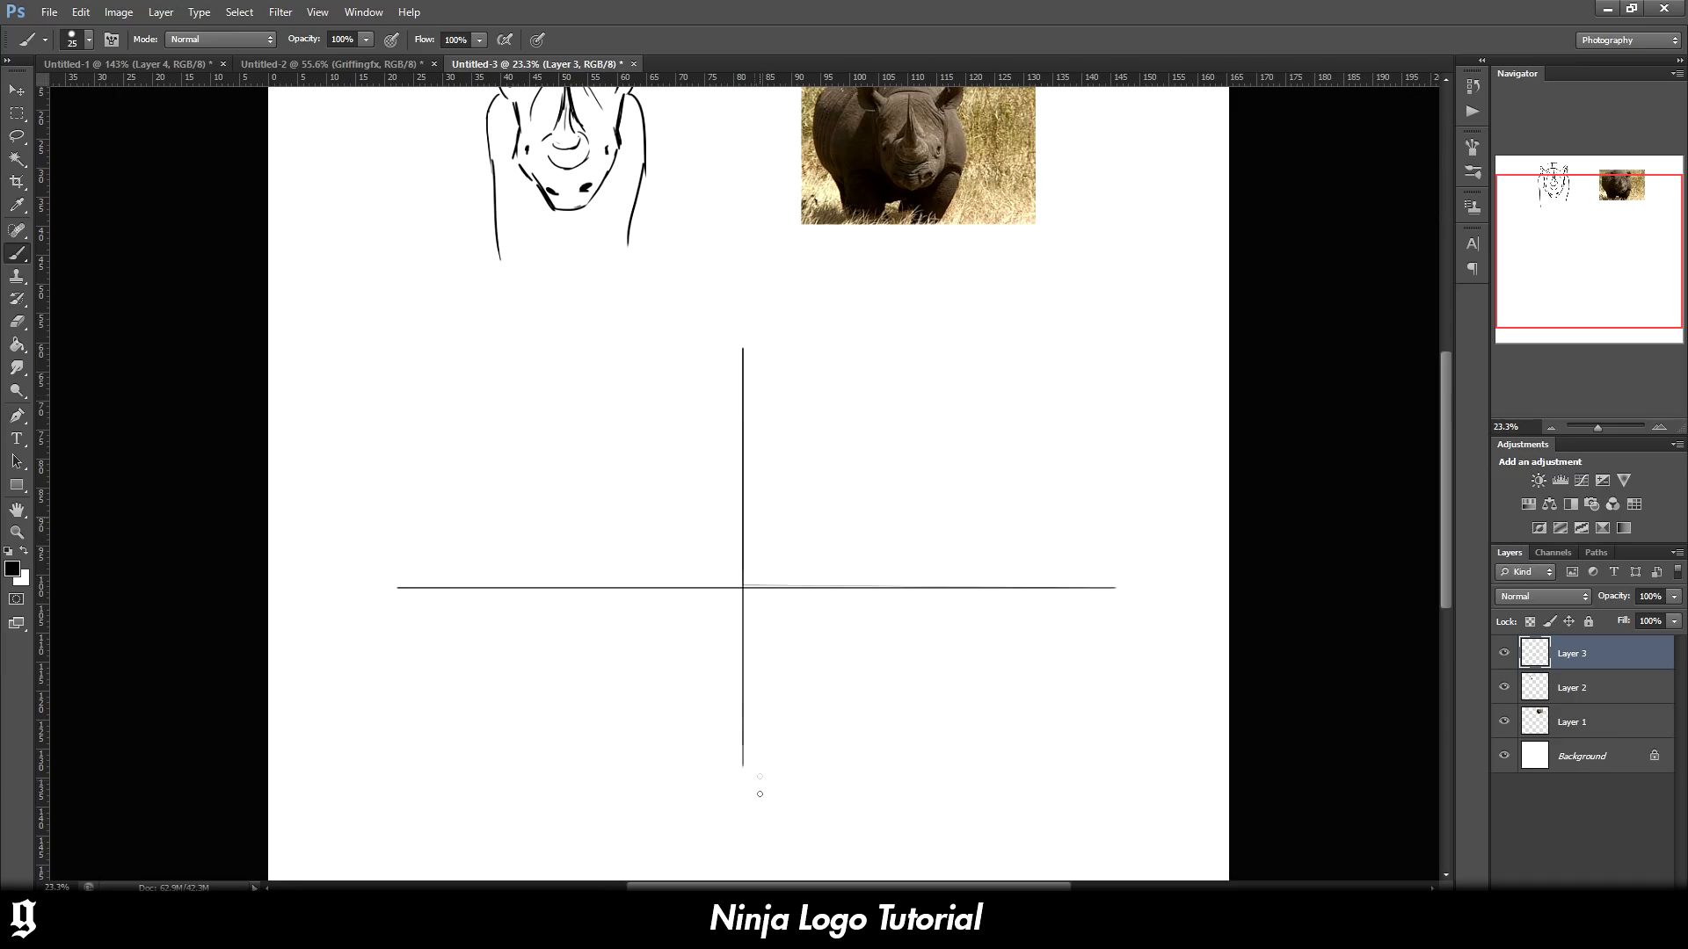
pyautogui.click(1673, 596)
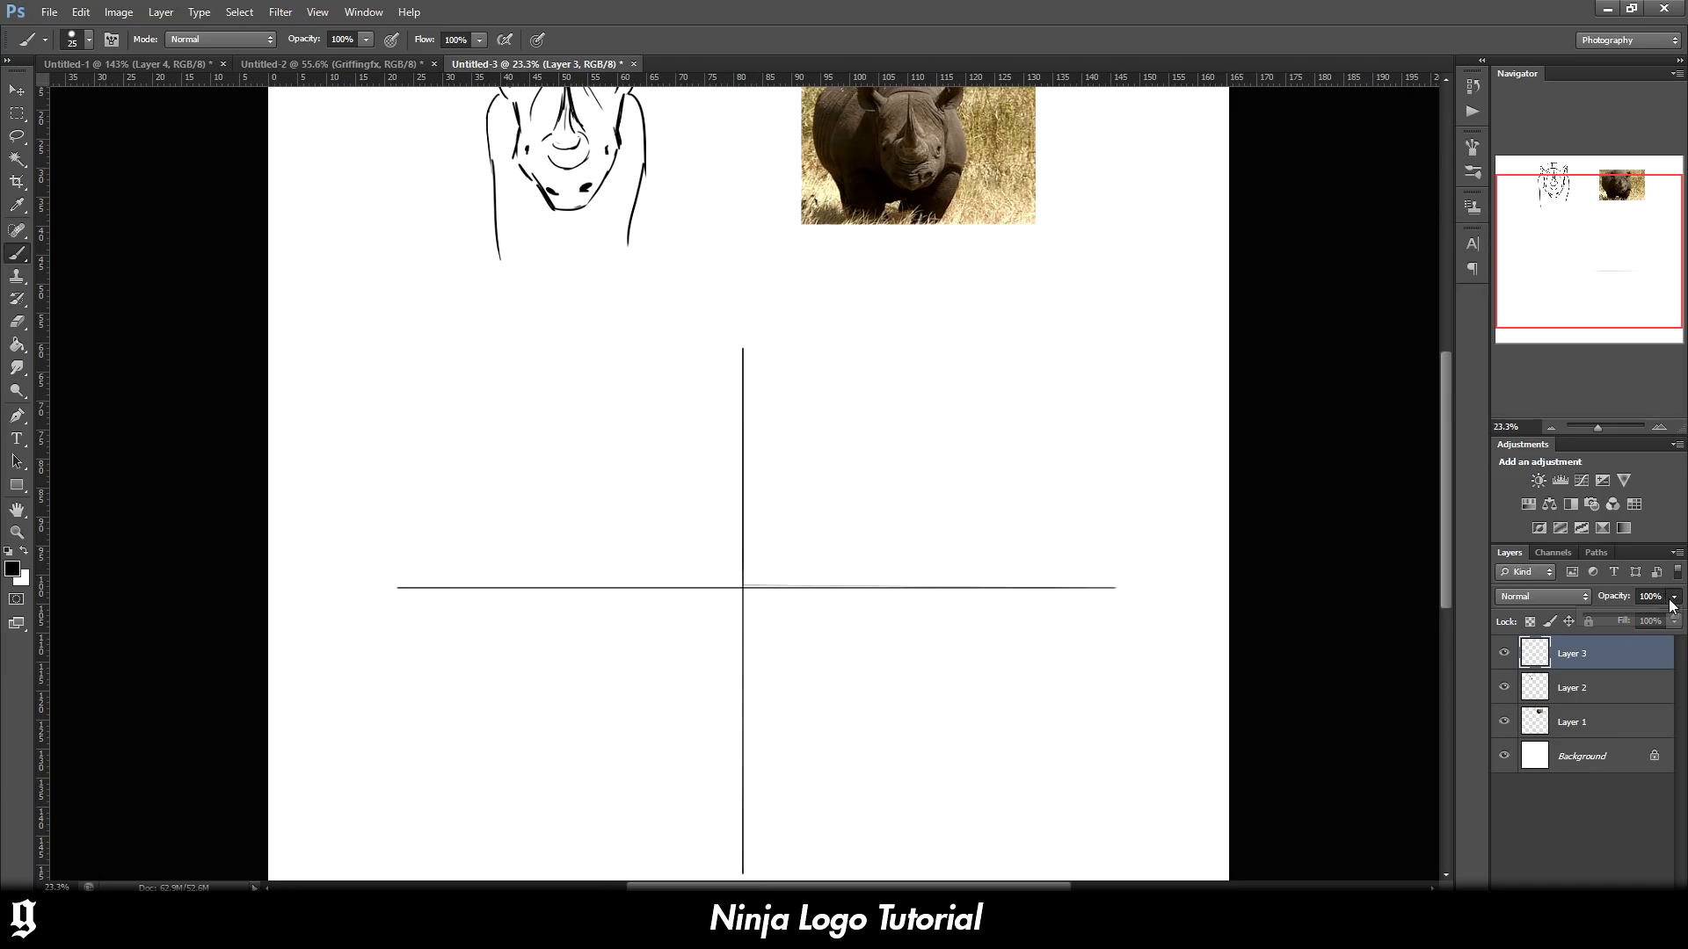
pyautogui.moveTo(1664, 615); pyautogui.dragTo(1605, 615)
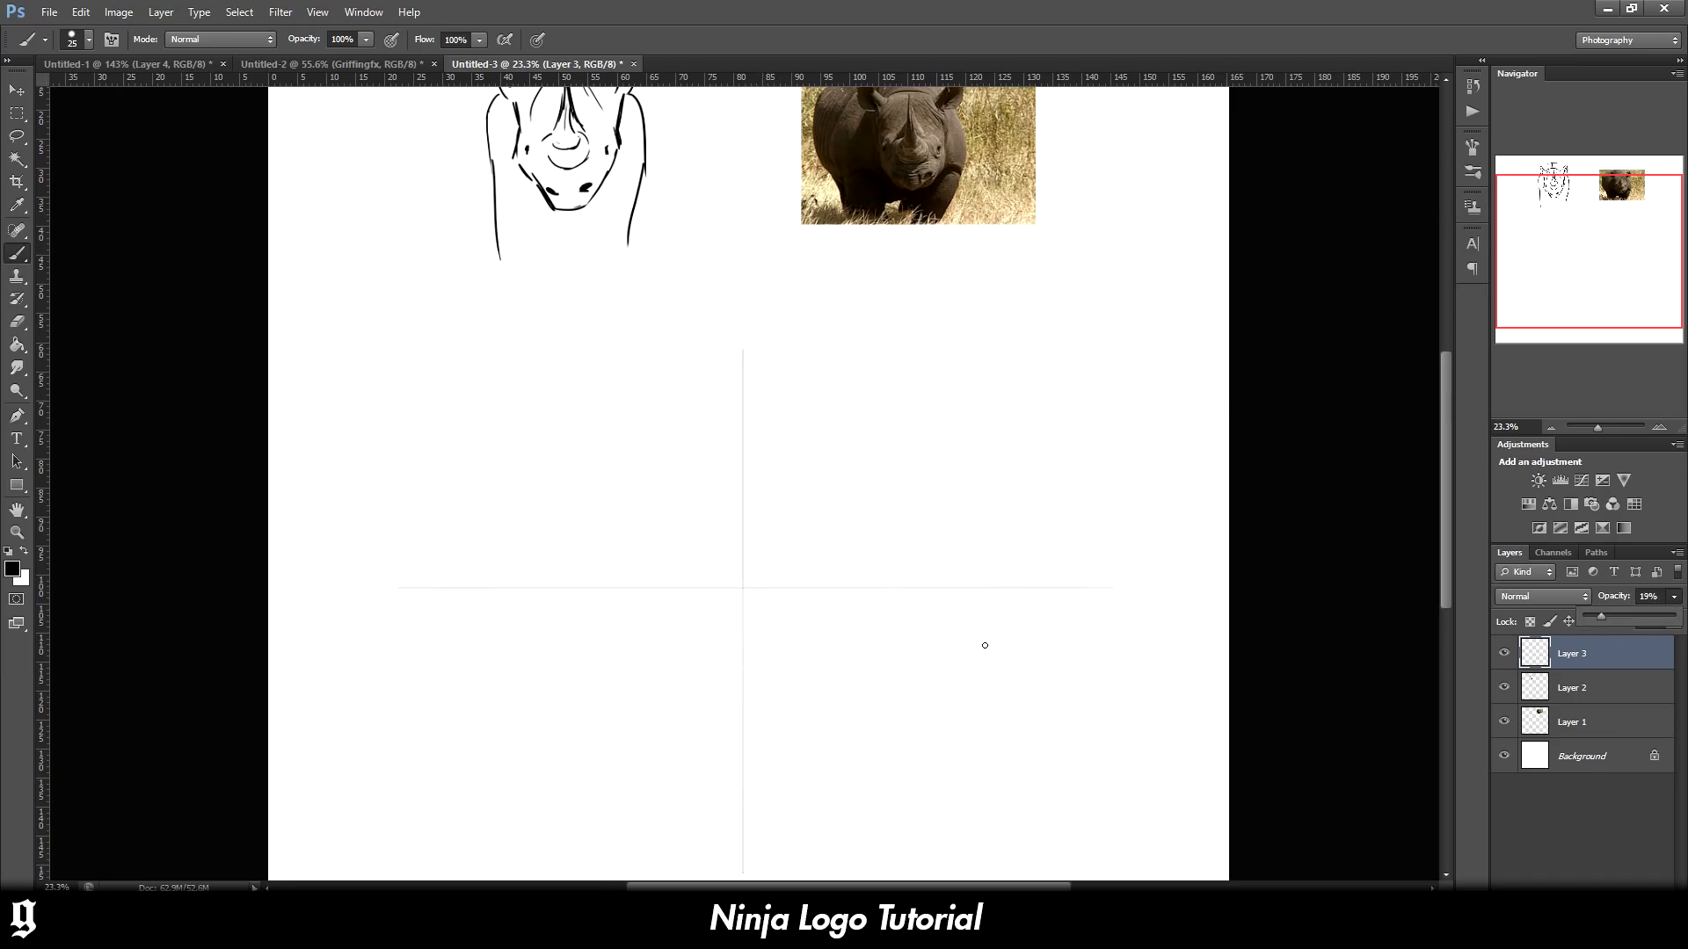
# Rough in a faint teardrop-shaped horn along the vertical guide, with a short peaked arc above its tip
pyautogui.click(742, 433)
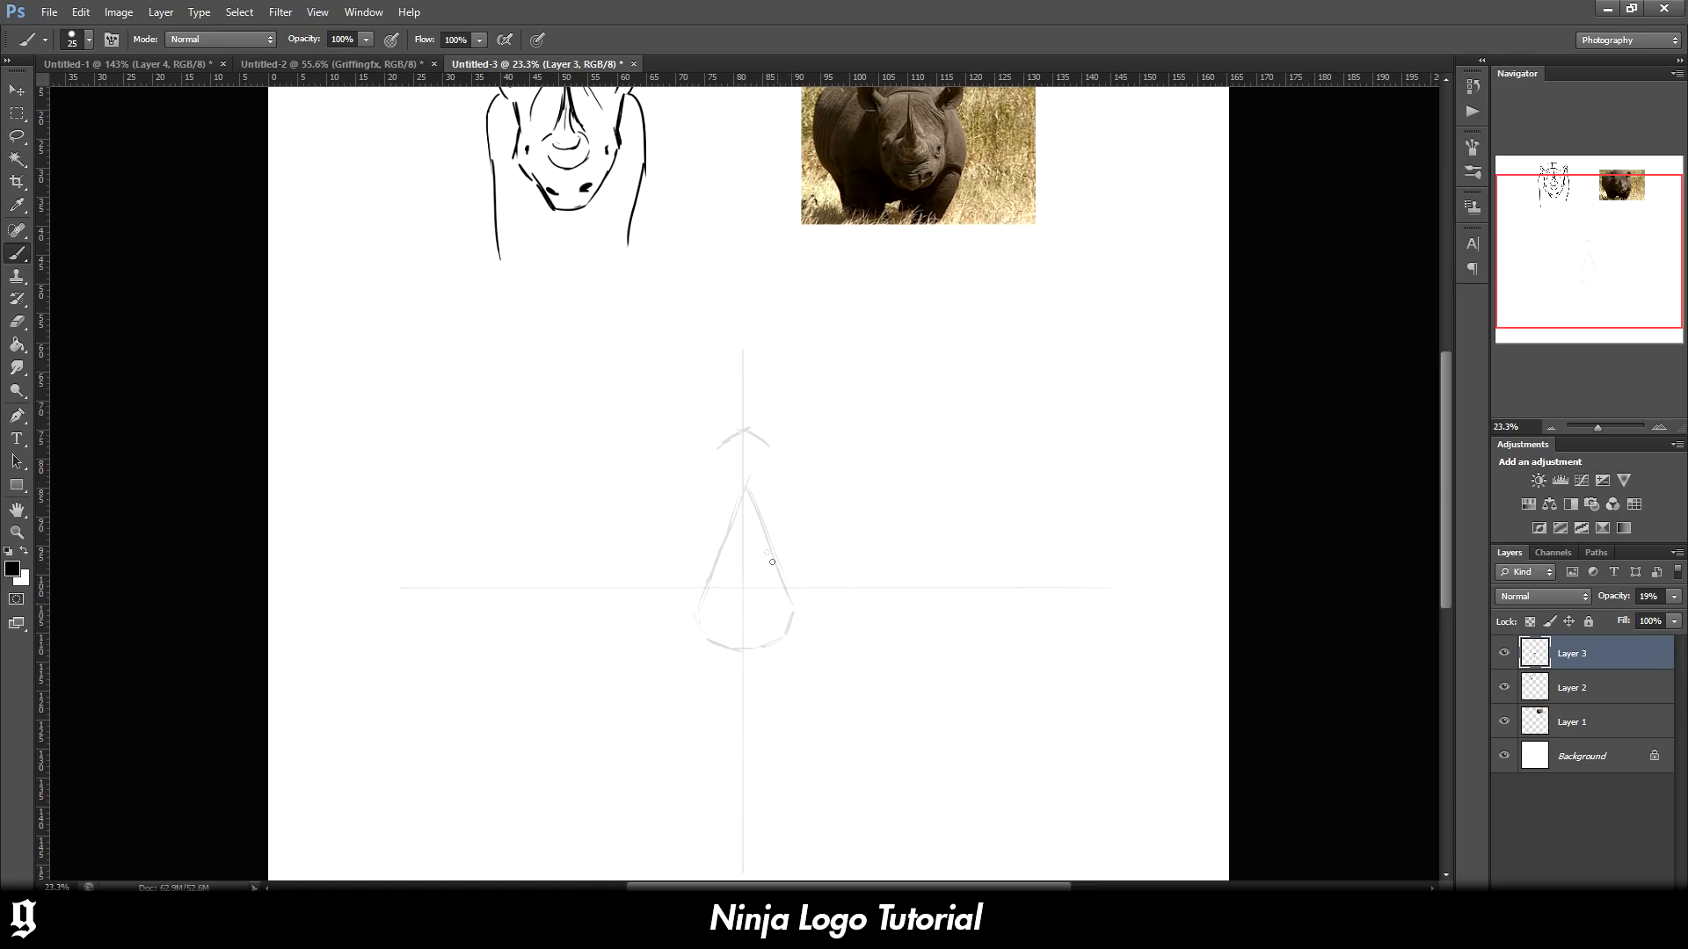
pyautogui.moveTo(751, 502); pyautogui.dragTo(769, 560)
pyautogui.scroll(-2, 765, 572)
pyautogui.moveTo(737, 373)
pyautogui.mouseDown()
pyautogui.moveTo(625, 490)
pyautogui.moveTo(631, 537)
pyautogui.mouseUp()
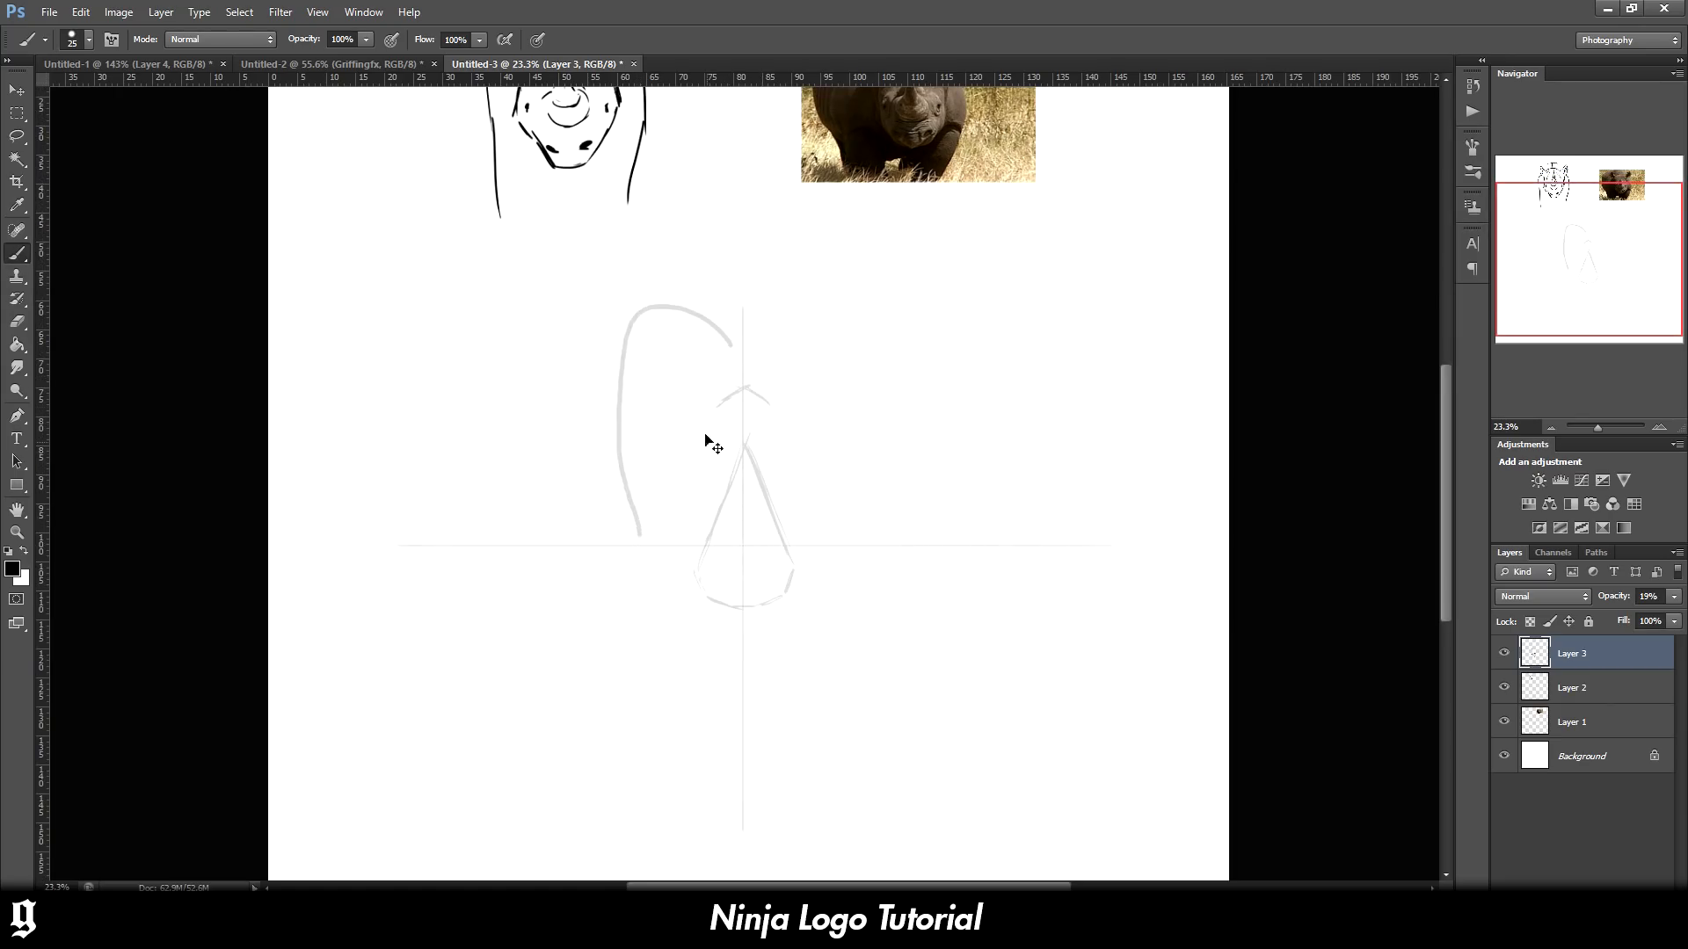
pyautogui.hotkey('ctrl', 'z')
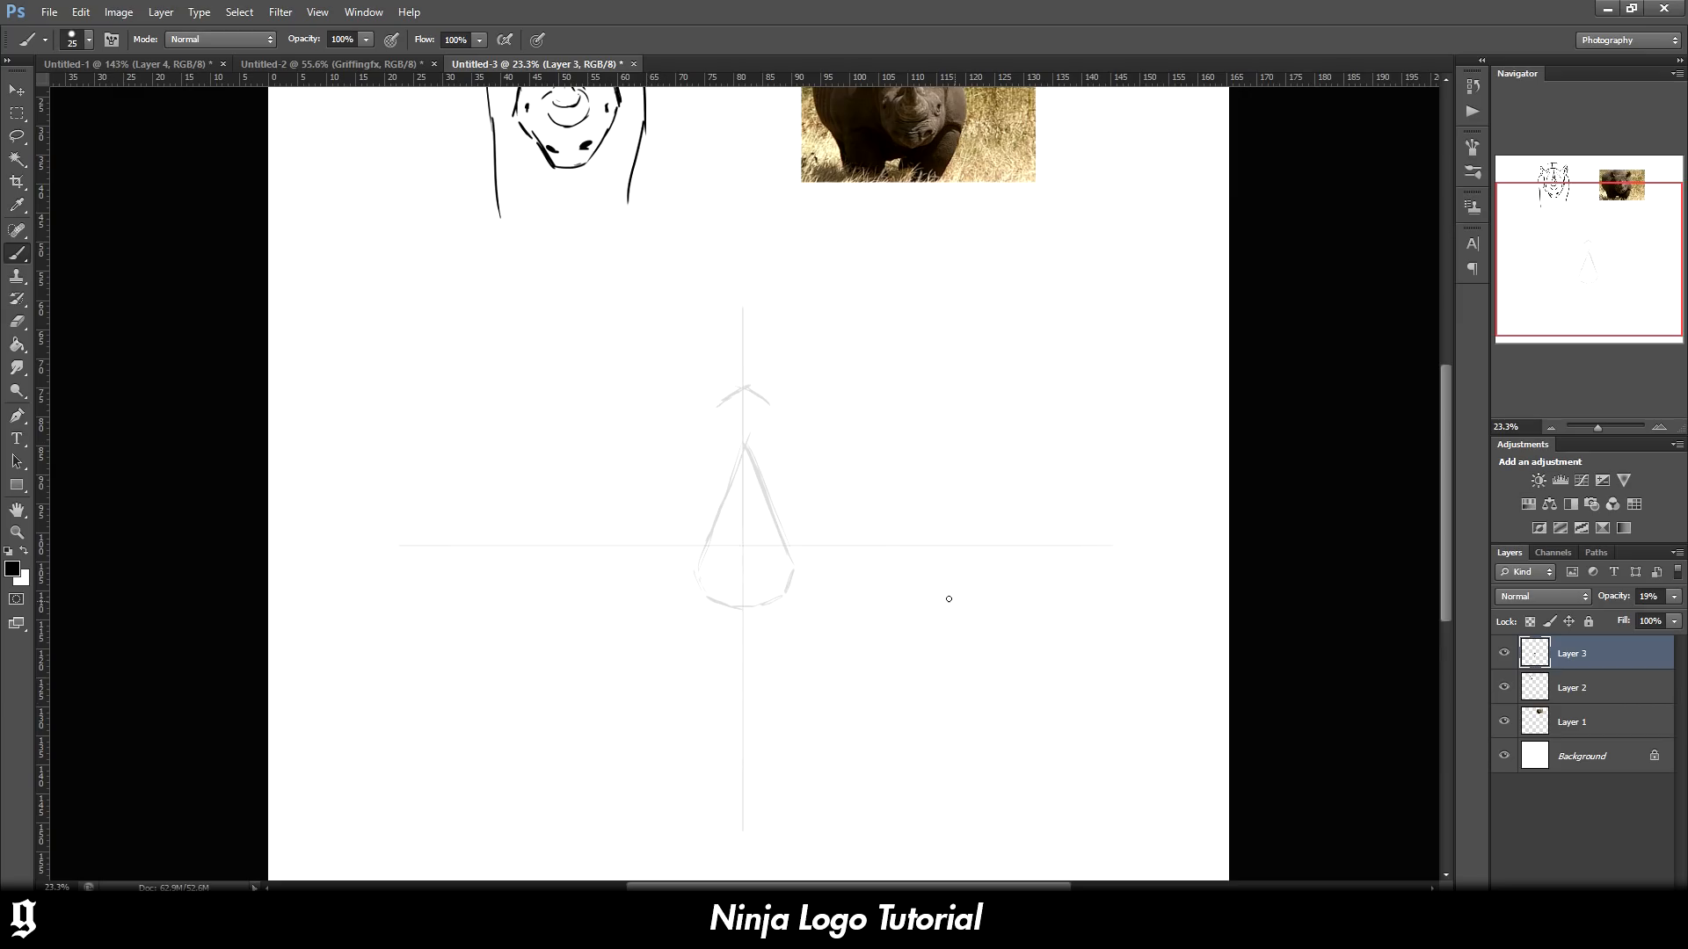
# On a new layer, paint the horn's left edge in black from the rounded base up to the tip
pyautogui.scroll(-2, 948, 599)
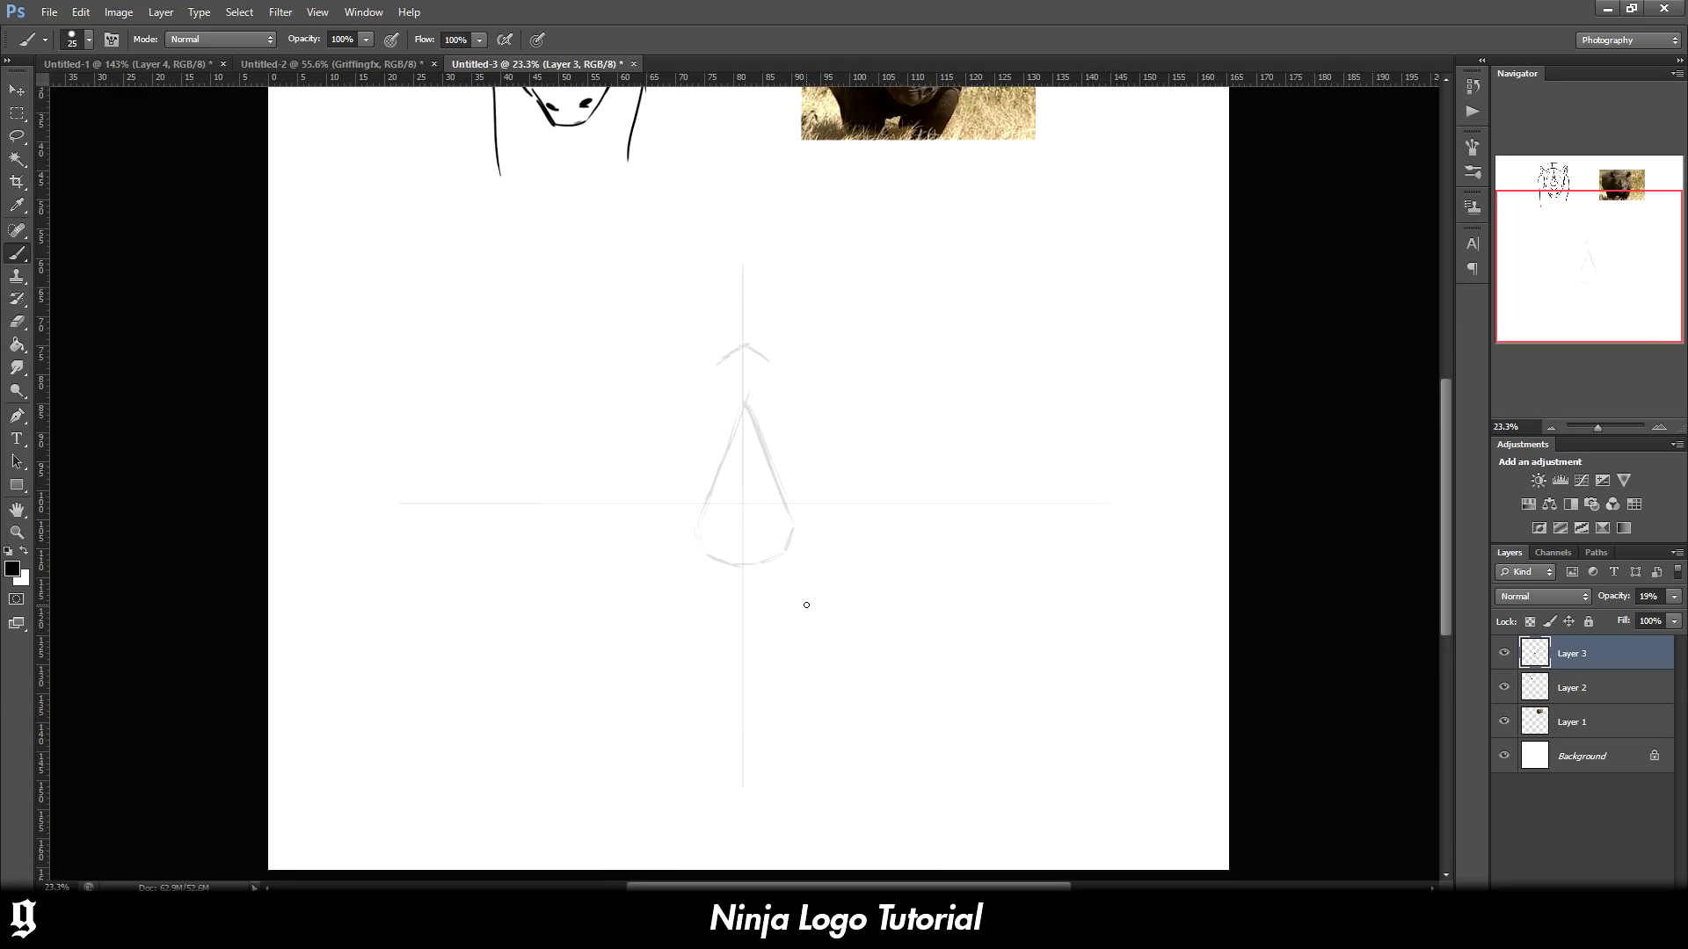
pyautogui.scroll(2, 806, 605)
pyautogui.scroll(-1, 795, 576)
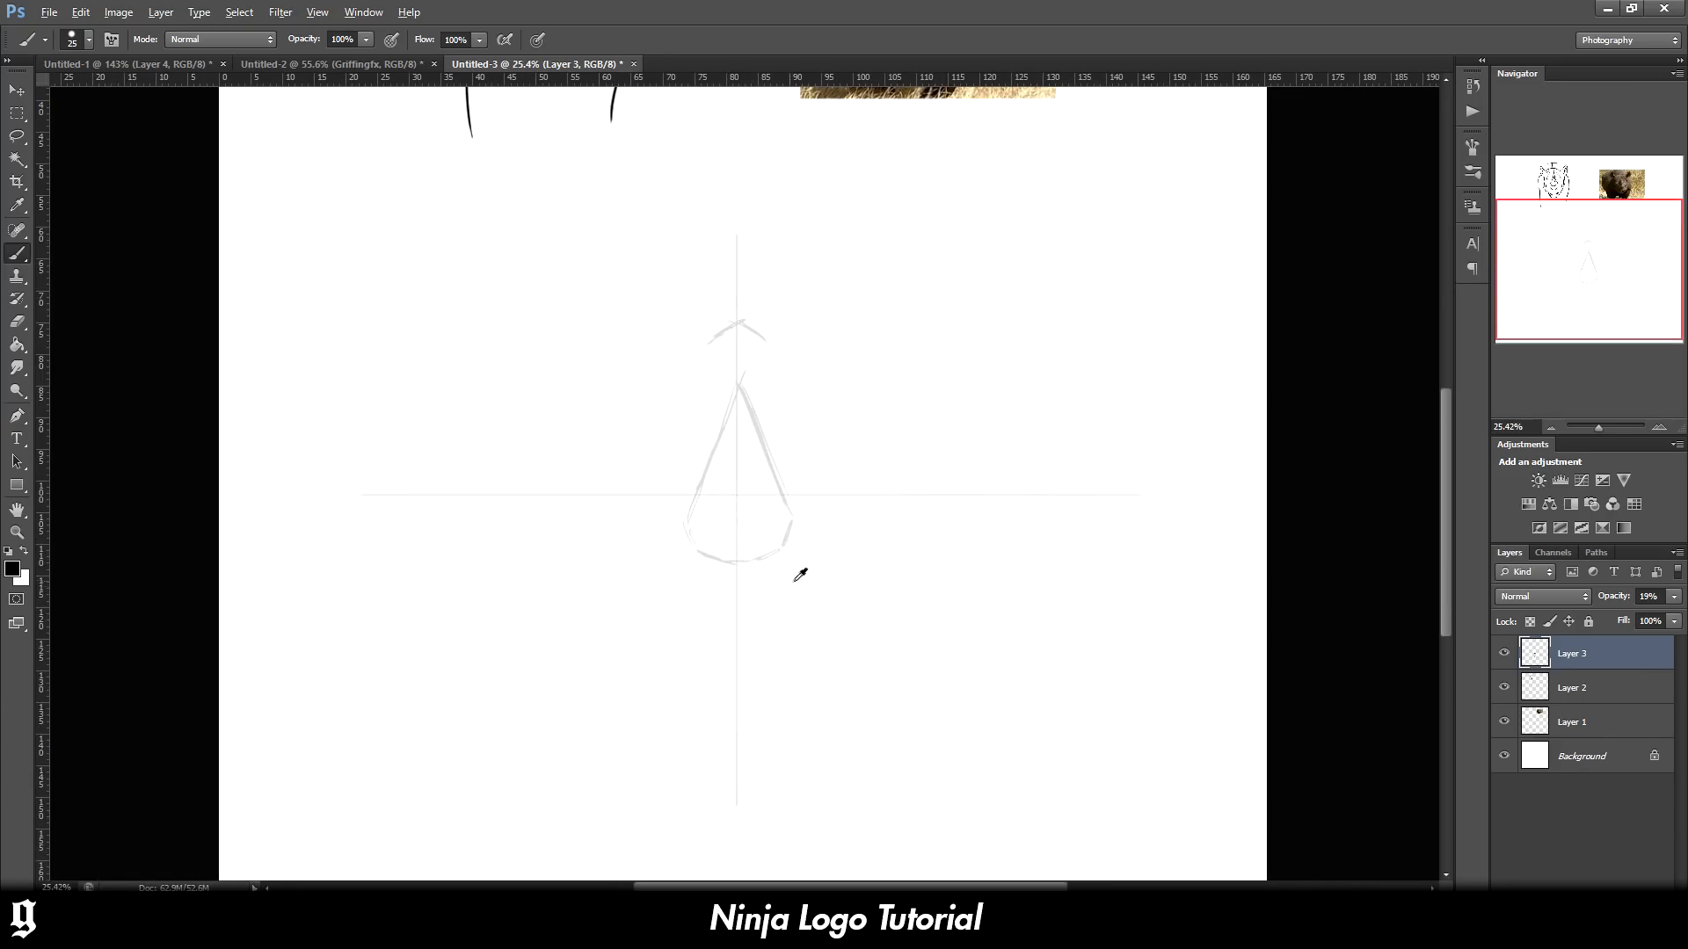
pyautogui.hotkey('ctrl', 'shift', 'alt', 'n')
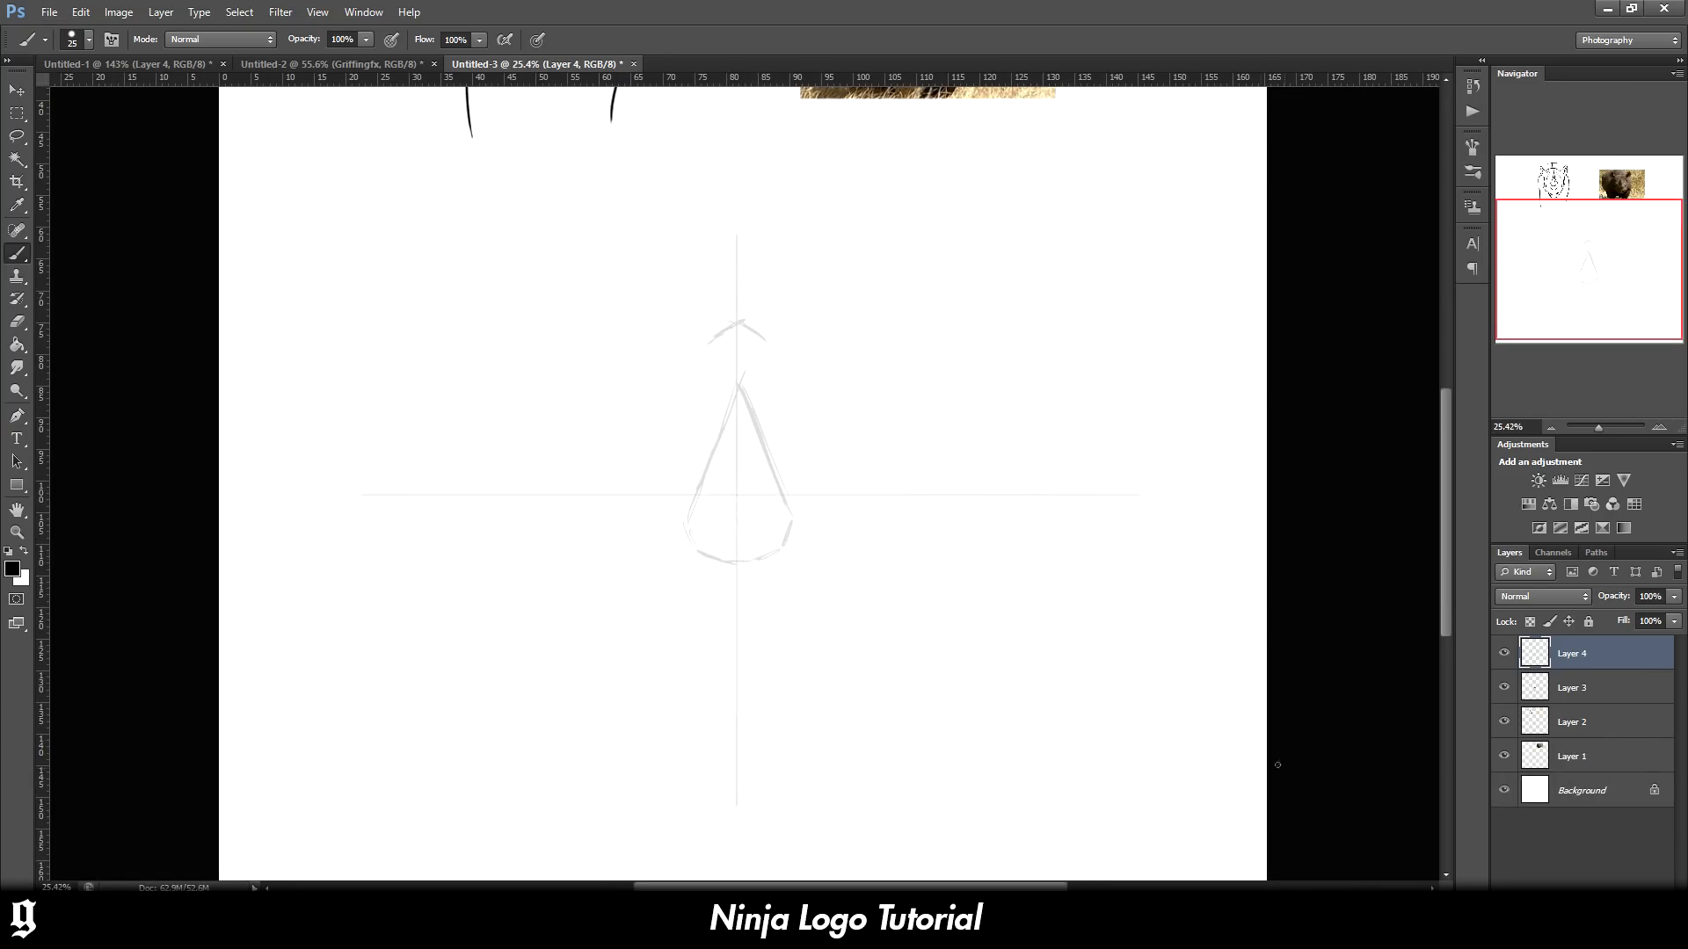
pyautogui.scroll(5, 612, 581)
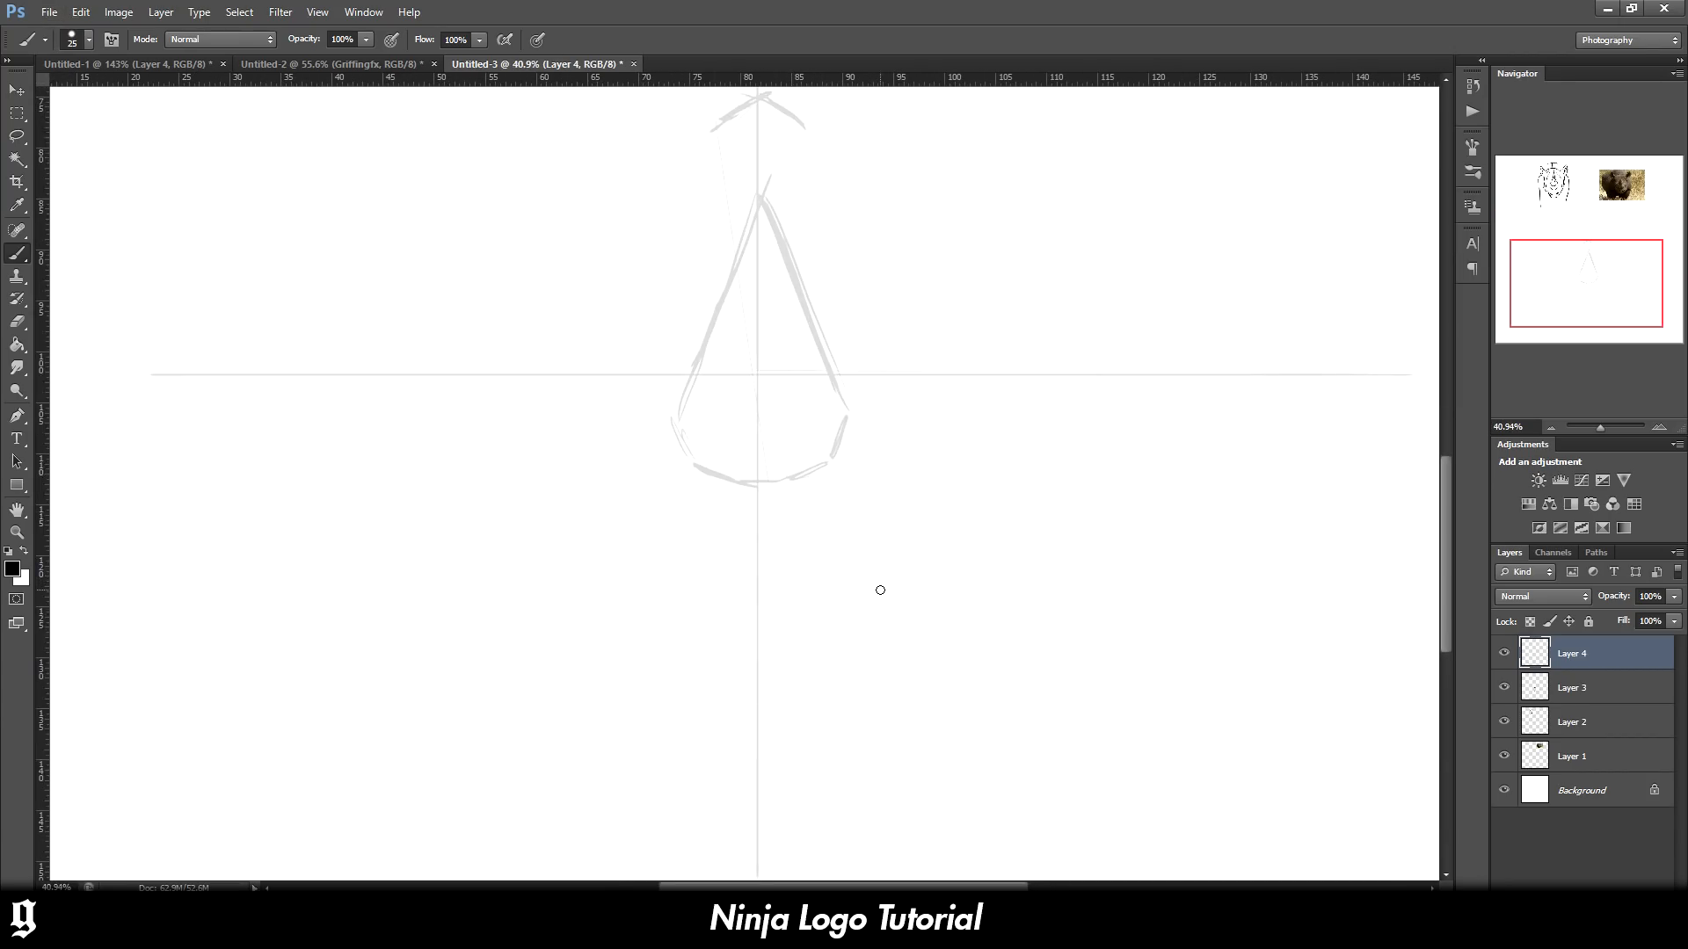
pyautogui.moveTo(666, 430)
pyautogui.mouseDown()
pyautogui.moveTo(696, 485)
pyautogui.moveTo(755, 497)
pyautogui.mouseUp()
pyautogui.moveTo(663, 438); pyautogui.dragTo(662, 400)
pyautogui.moveTo(677, 466)
pyautogui.mouseDown()
pyautogui.moveTo(691, 323)
pyautogui.moveTo(696, 337)
pyautogui.mouseUp()
pyautogui.moveTo(677, 427)
pyautogui.mouseDown()
pyautogui.moveTo(705, 302)
pyautogui.moveTo(736, 265)
pyautogui.mouseUp()
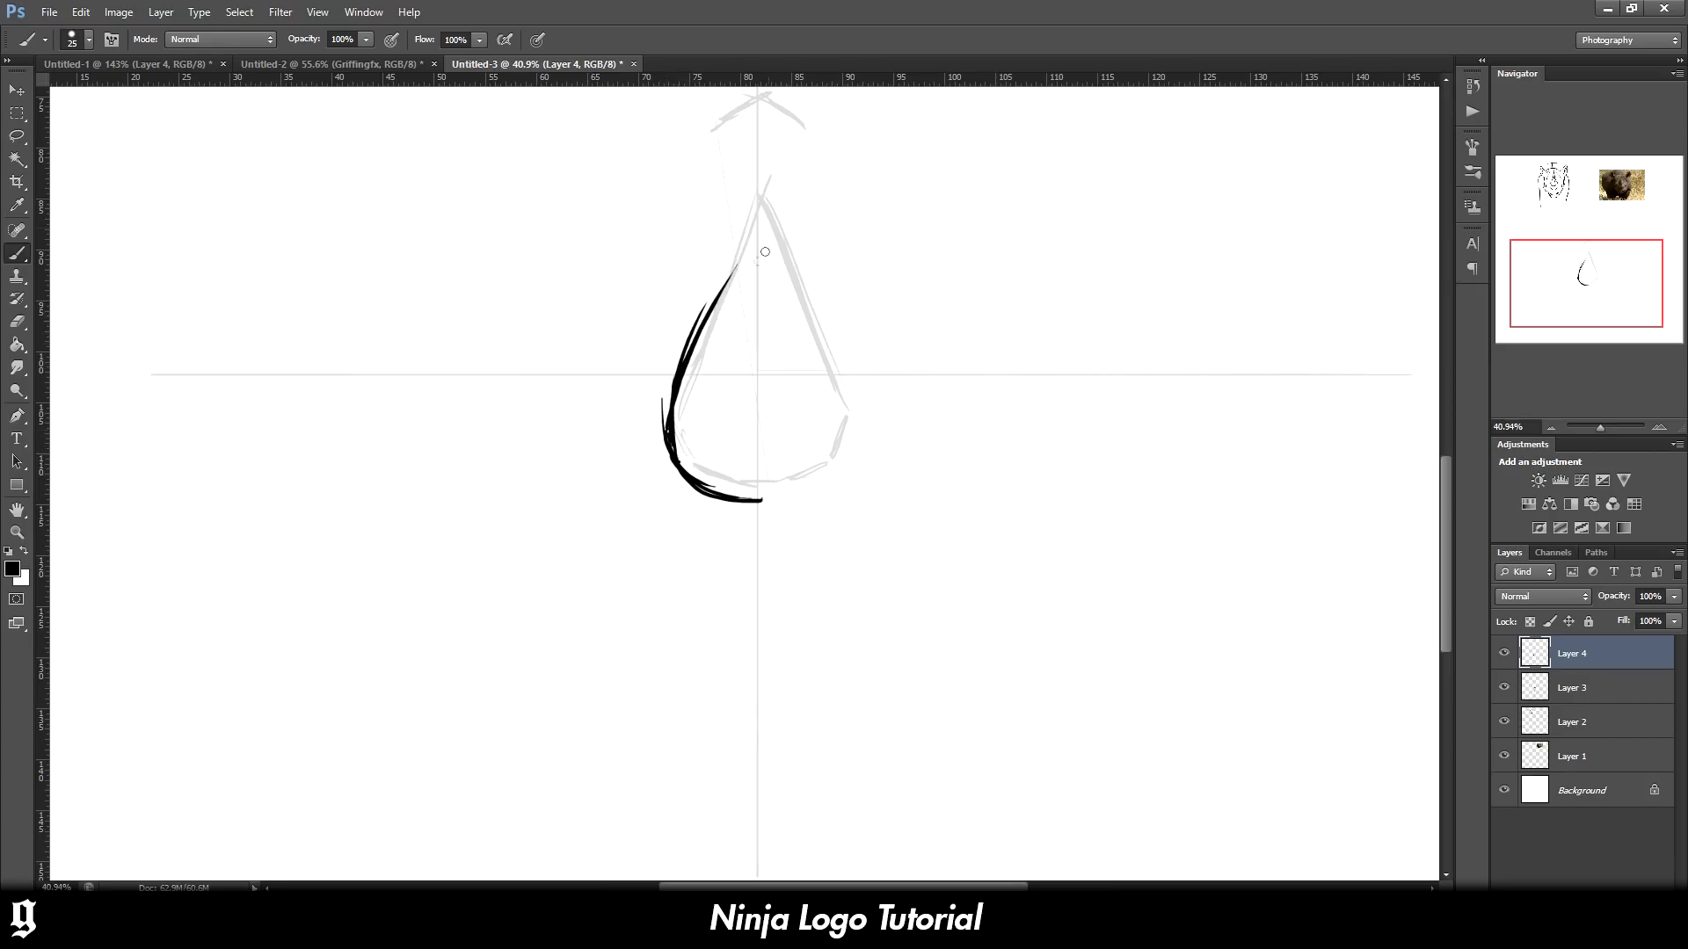
pyautogui.moveTo(684, 367); pyautogui.dragTo(746, 242)
pyautogui.moveTo(703, 320)
pyautogui.mouseDown()
pyautogui.moveTo(759, 195)
pyautogui.moveTo(751, 226)
pyautogui.mouseUp()
pyautogui.hotkey('ctrl', 'alt', 'z')
pyautogui.hotkey('ctrl', 'alt', 'z')
pyautogui.hotkey('ctrl', 'alt', 'z')
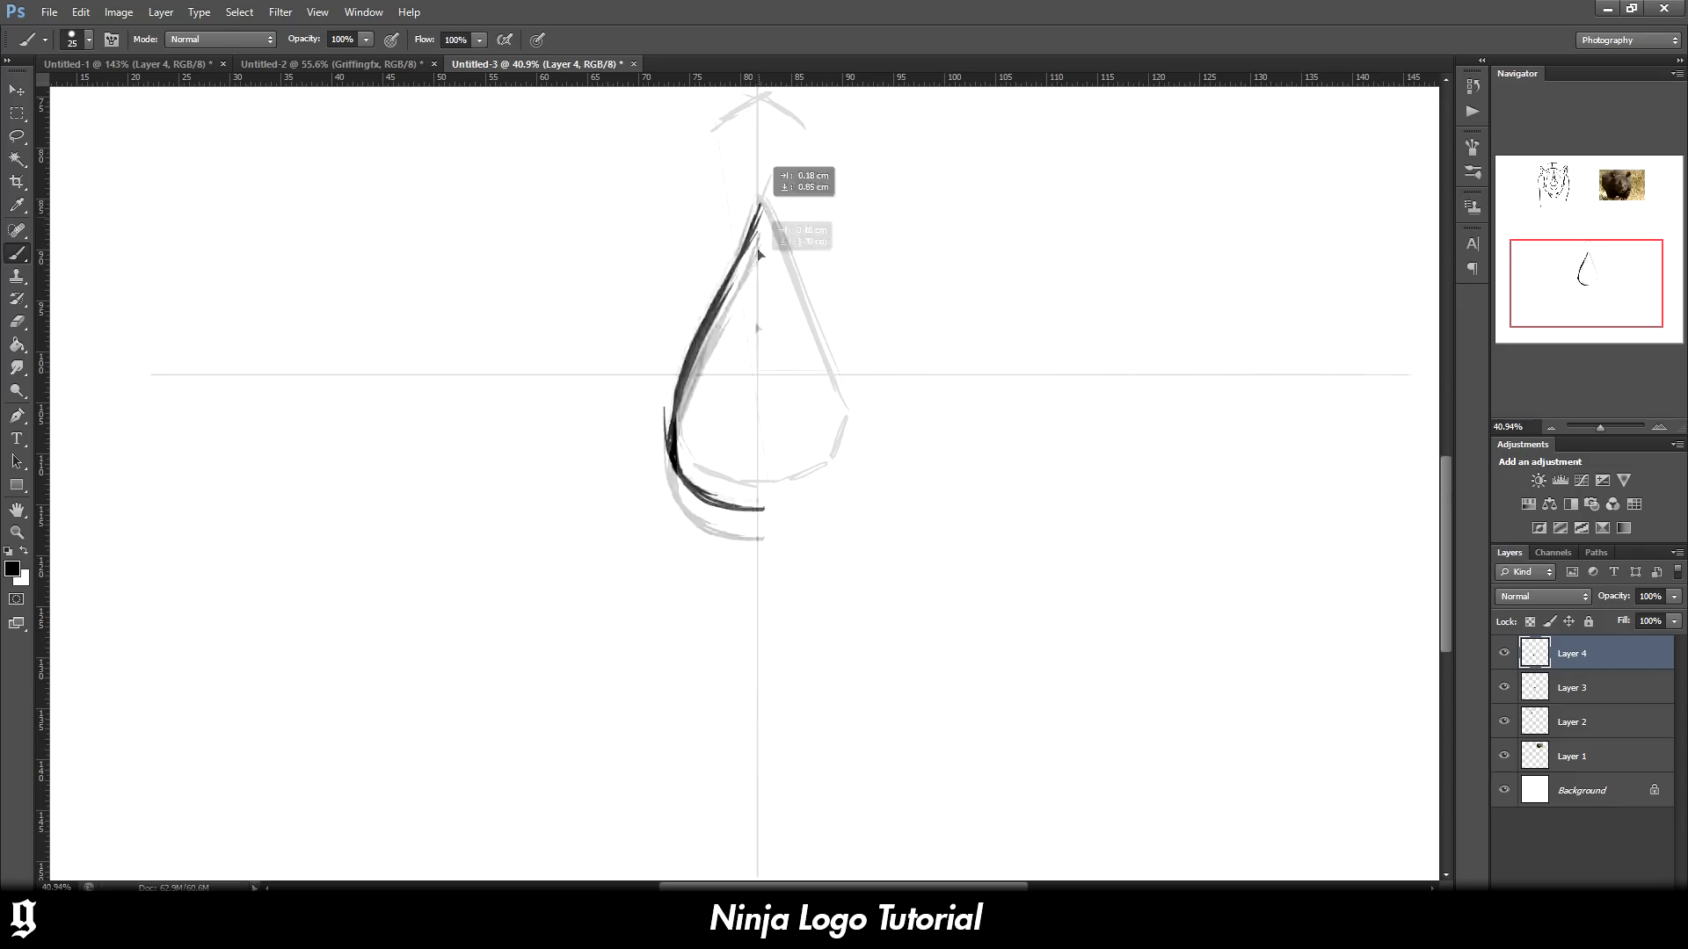
pyautogui.hotkey('ctrl', 'shift', 'z')
pyautogui.hotkey('ctrl', 'shift', 'z')
pyautogui.hotkey('ctrl', 'shift', 'z')
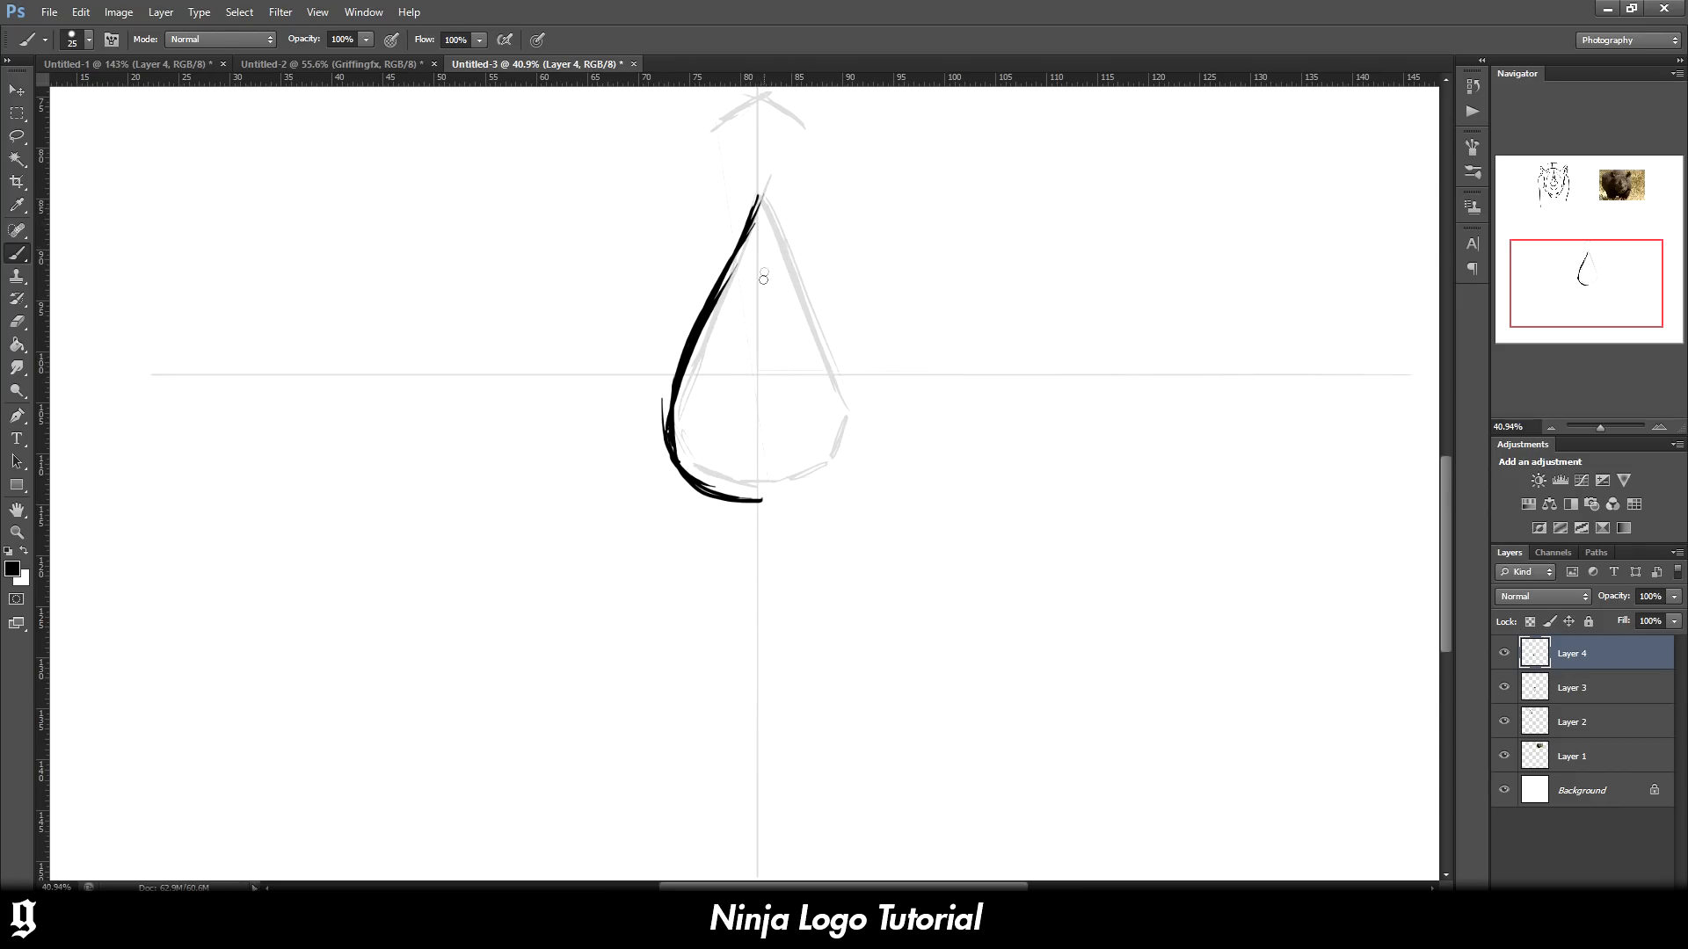
# Draw a straight line down the horn's centre, then connect it to the horn's left edge and out horizontally to the left
pyautogui.moveTo(757, 203); pyautogui.dragTo(757, 425)
pyautogui.scroll(2, 726, 405)
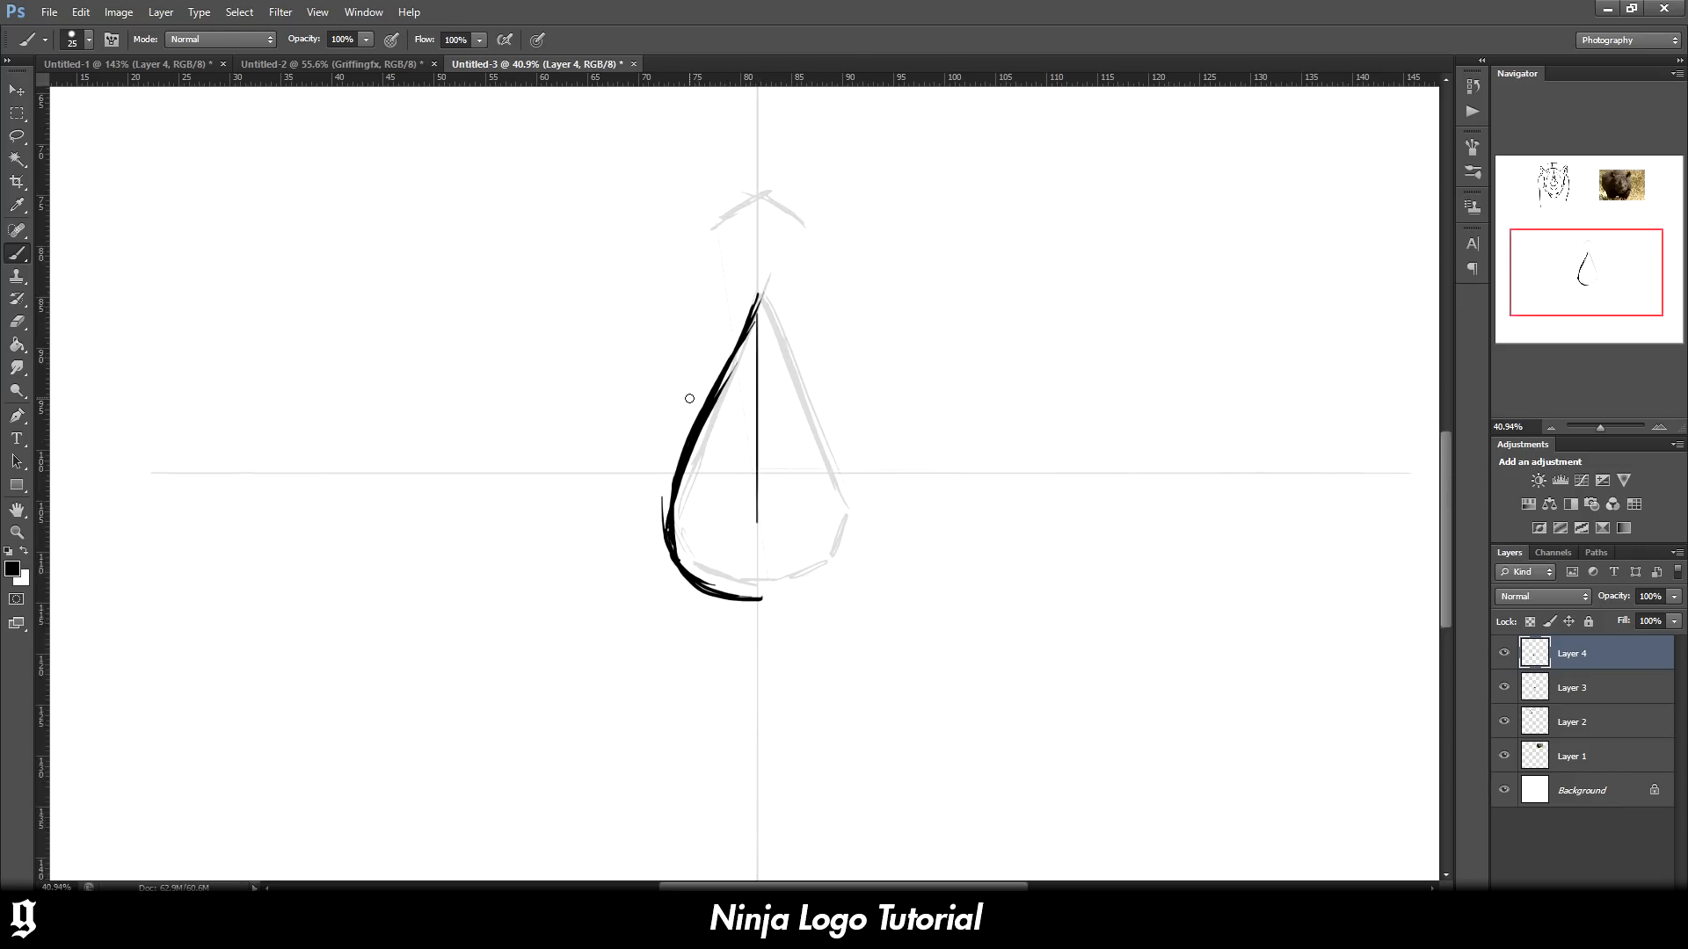
pyautogui.scroll(-2, 711, 402)
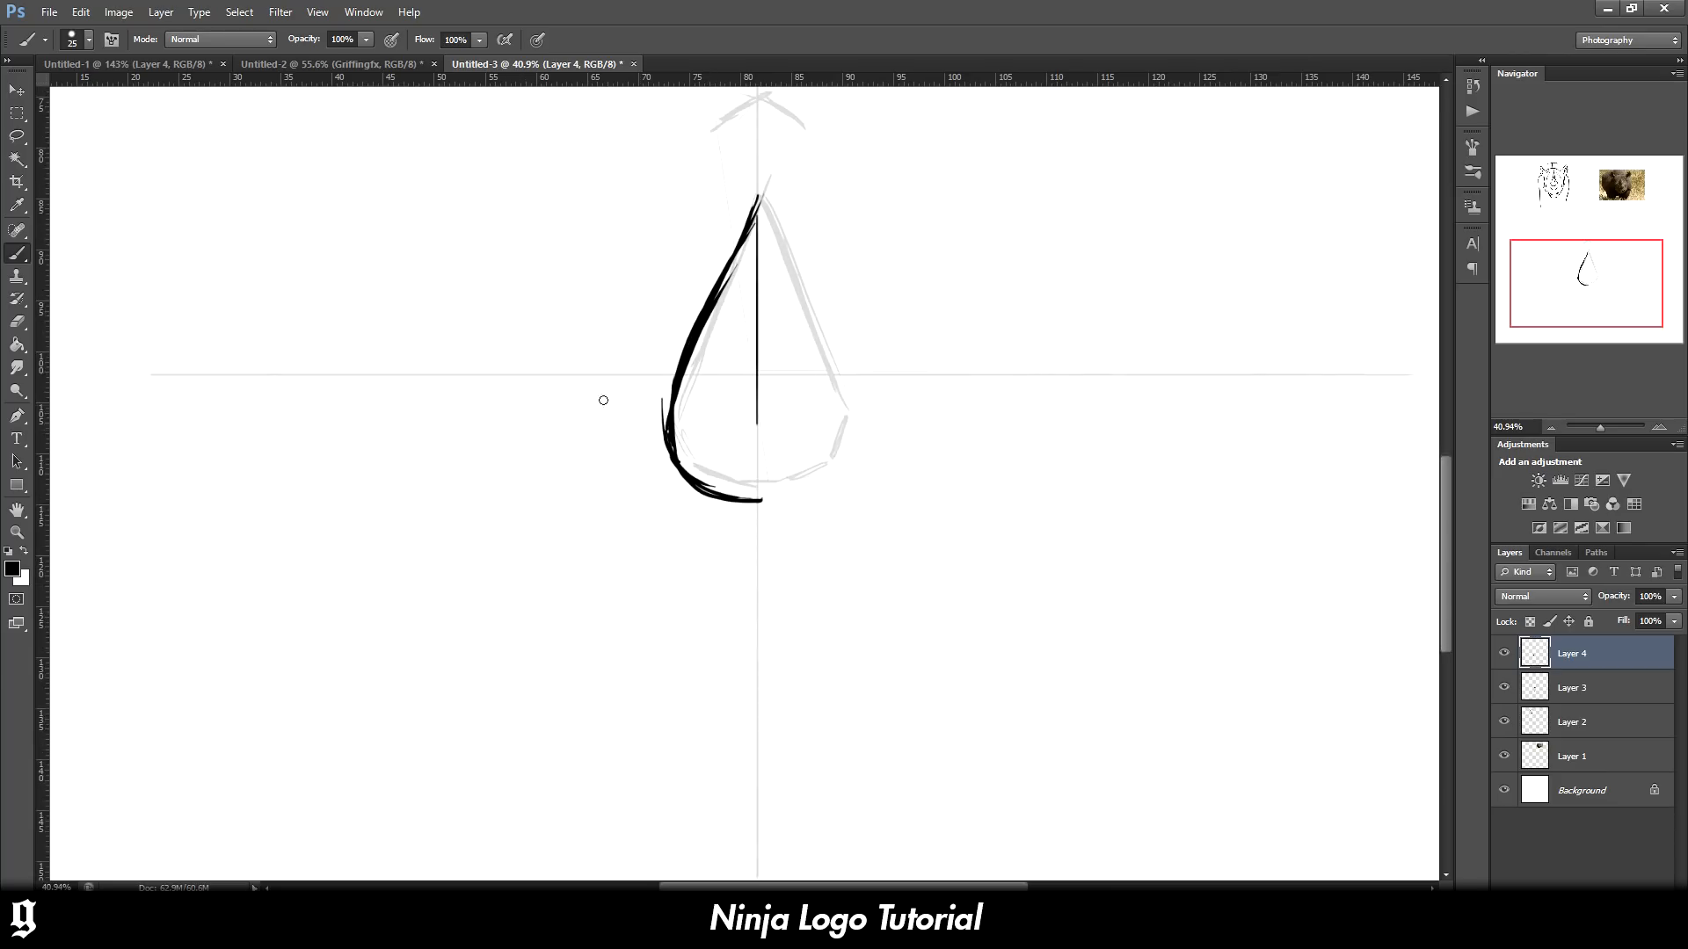
pyautogui.keyDown('shift'); pyautogui.click(673, 396); pyautogui.keyUp('shift')
pyautogui.keyDown('shift'); pyautogui.click(525, 395); pyautogui.keyUp('shift')
# Paint the left contour of the face as a cheek curve with a wavy line rising from it to the ear's position
pyautogui.moveTo(556, 410)
pyautogui.mouseDown()
pyautogui.moveTo(571, 353)
pyautogui.moveTo(562, 448)
pyautogui.moveTo(585, 333)
pyautogui.mouseUp()
pyautogui.moveTo(1438, 545); pyautogui.dragTo(1460, 487)
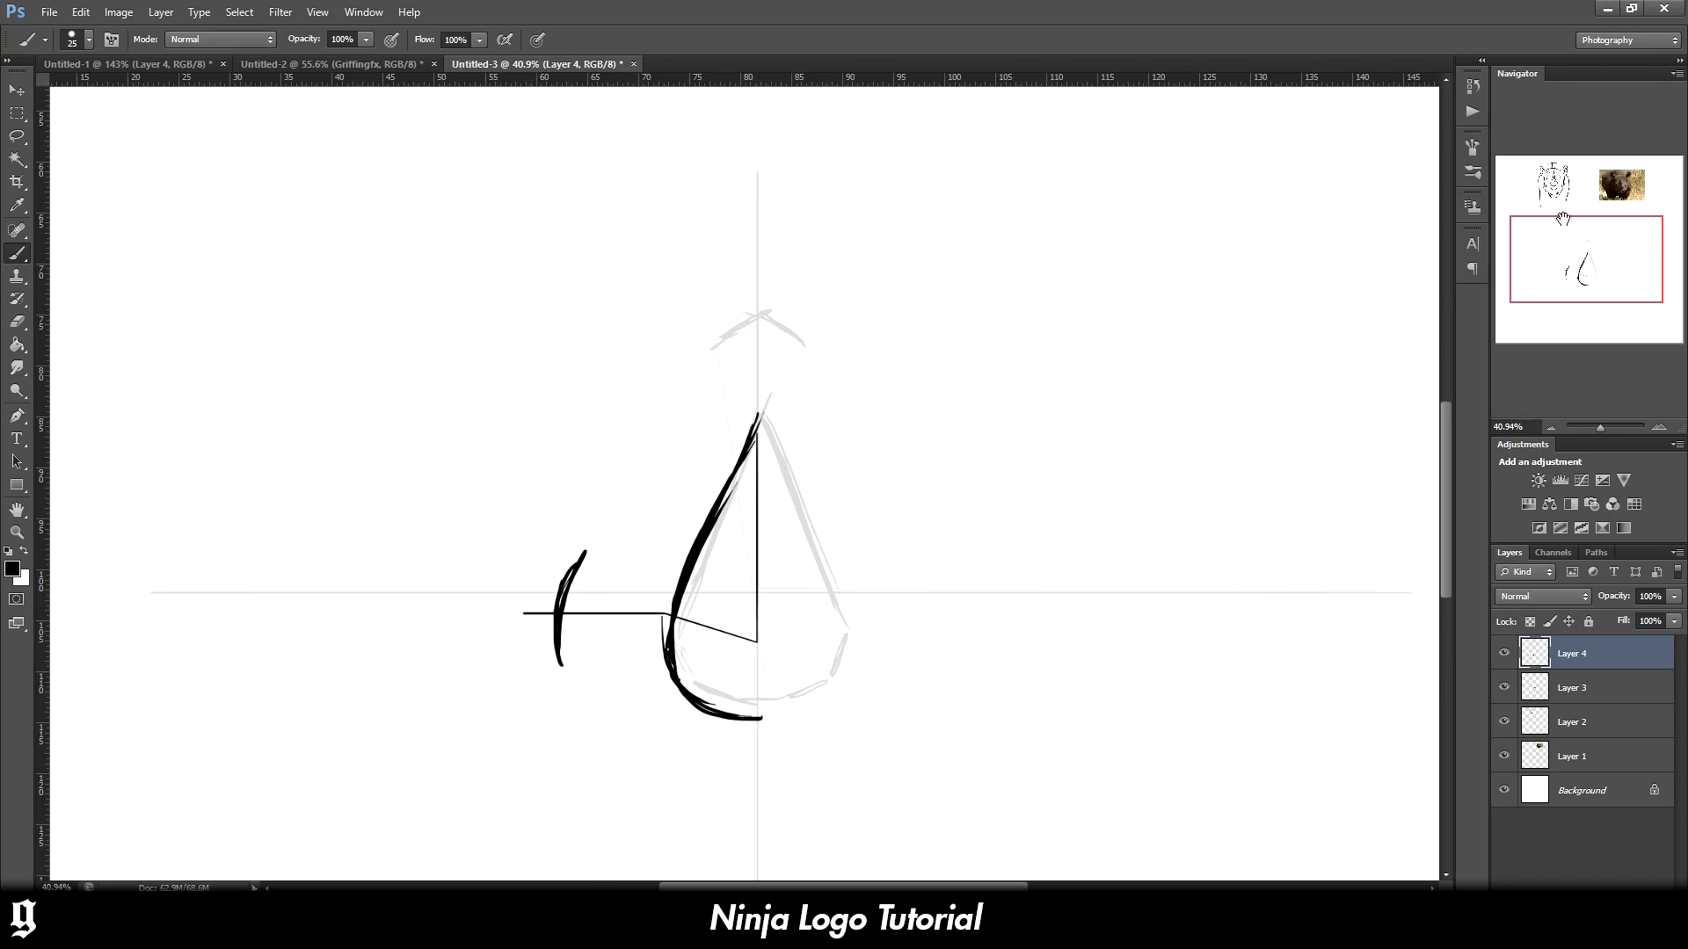
pyautogui.click(1612, 43)
pyautogui.click(1612, 46)
pyautogui.moveTo(568, 599)
pyautogui.mouseDown()
pyautogui.moveTo(607, 534)
pyautogui.moveTo(578, 497)
pyautogui.moveTo(604, 429)
pyautogui.mouseUp()
pyautogui.moveTo(575, 507)
pyautogui.mouseDown()
pyautogui.moveTo(589, 371)
pyautogui.moveTo(578, 472)
pyautogui.mouseUp()
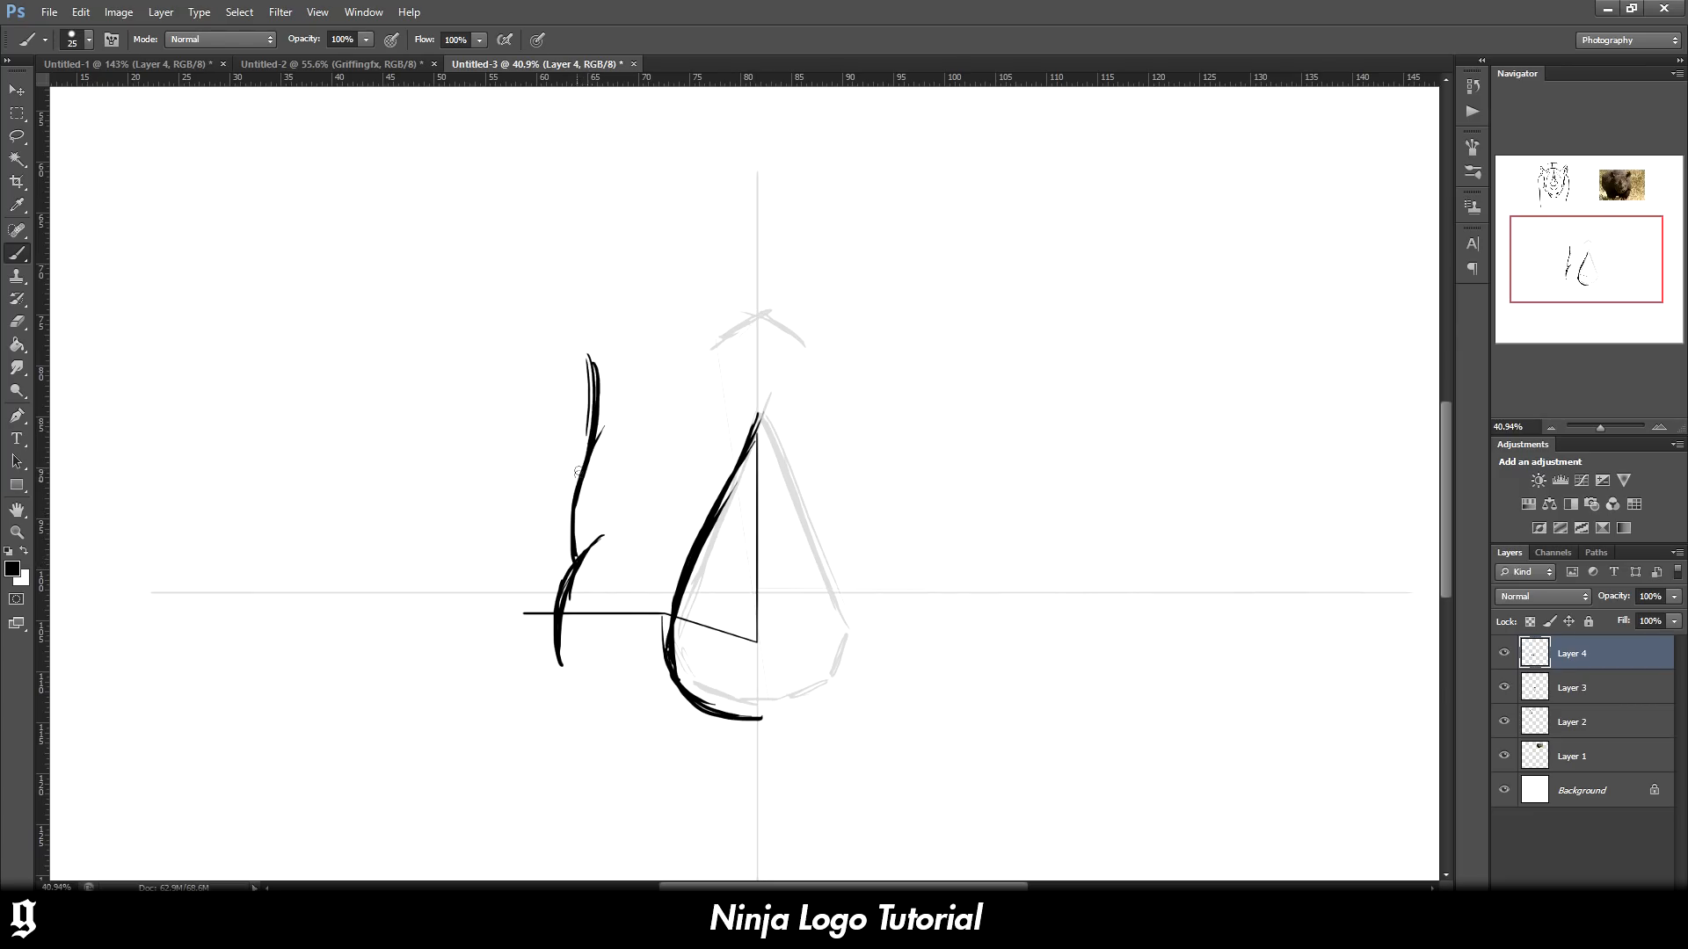
pyautogui.moveTo(588, 359)
pyautogui.mouseDown()
pyautogui.moveTo(598, 452)
pyautogui.moveTo(594, 413)
pyautogui.mouseUp()
# Paint the left ear's lower and upper edges above the face contour, adding a short stroke toward the head
pyautogui.moveTo(619, 353)
pyautogui.mouseDown()
pyautogui.moveTo(556, 345)
pyautogui.moveTo(636, 355)
pyautogui.moveTo(546, 333)
pyautogui.moveTo(534, 299)
pyautogui.moveTo(469, 248)
pyautogui.mouseUp()
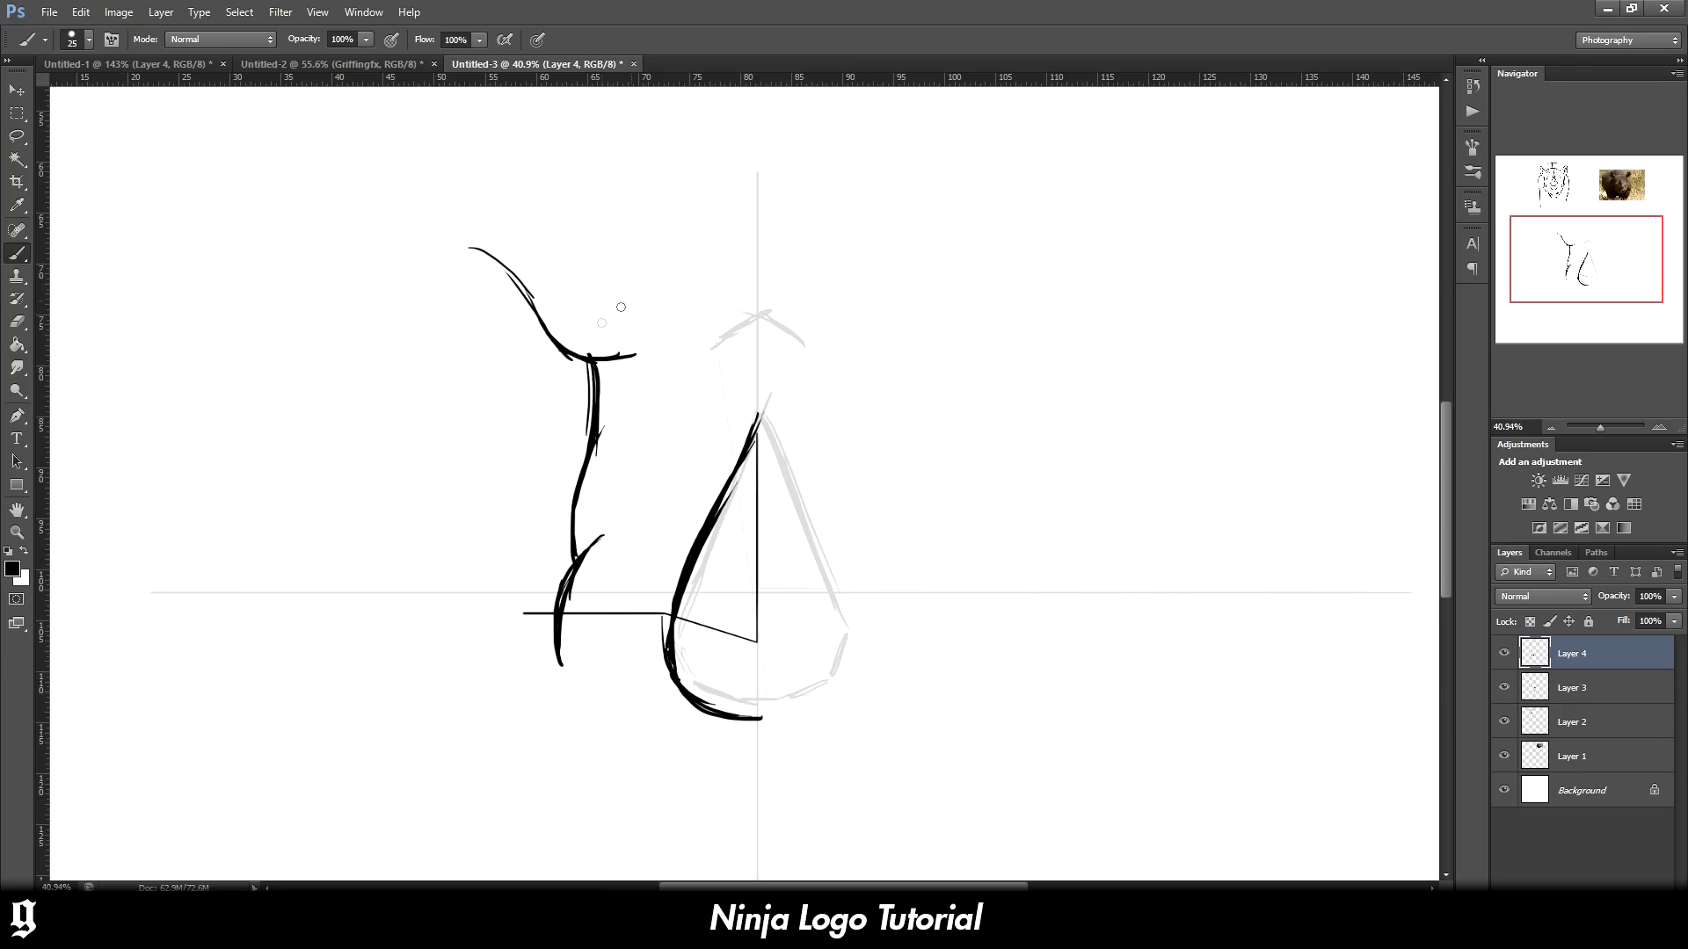
pyautogui.moveTo(684, 298)
pyautogui.mouseDown()
pyautogui.moveTo(631, 284)
pyautogui.moveTo(588, 243)
pyautogui.moveTo(538, 262)
pyautogui.moveTo(488, 242)
pyautogui.moveTo(551, 231)
pyautogui.moveTo(492, 246)
pyautogui.mouseUp()
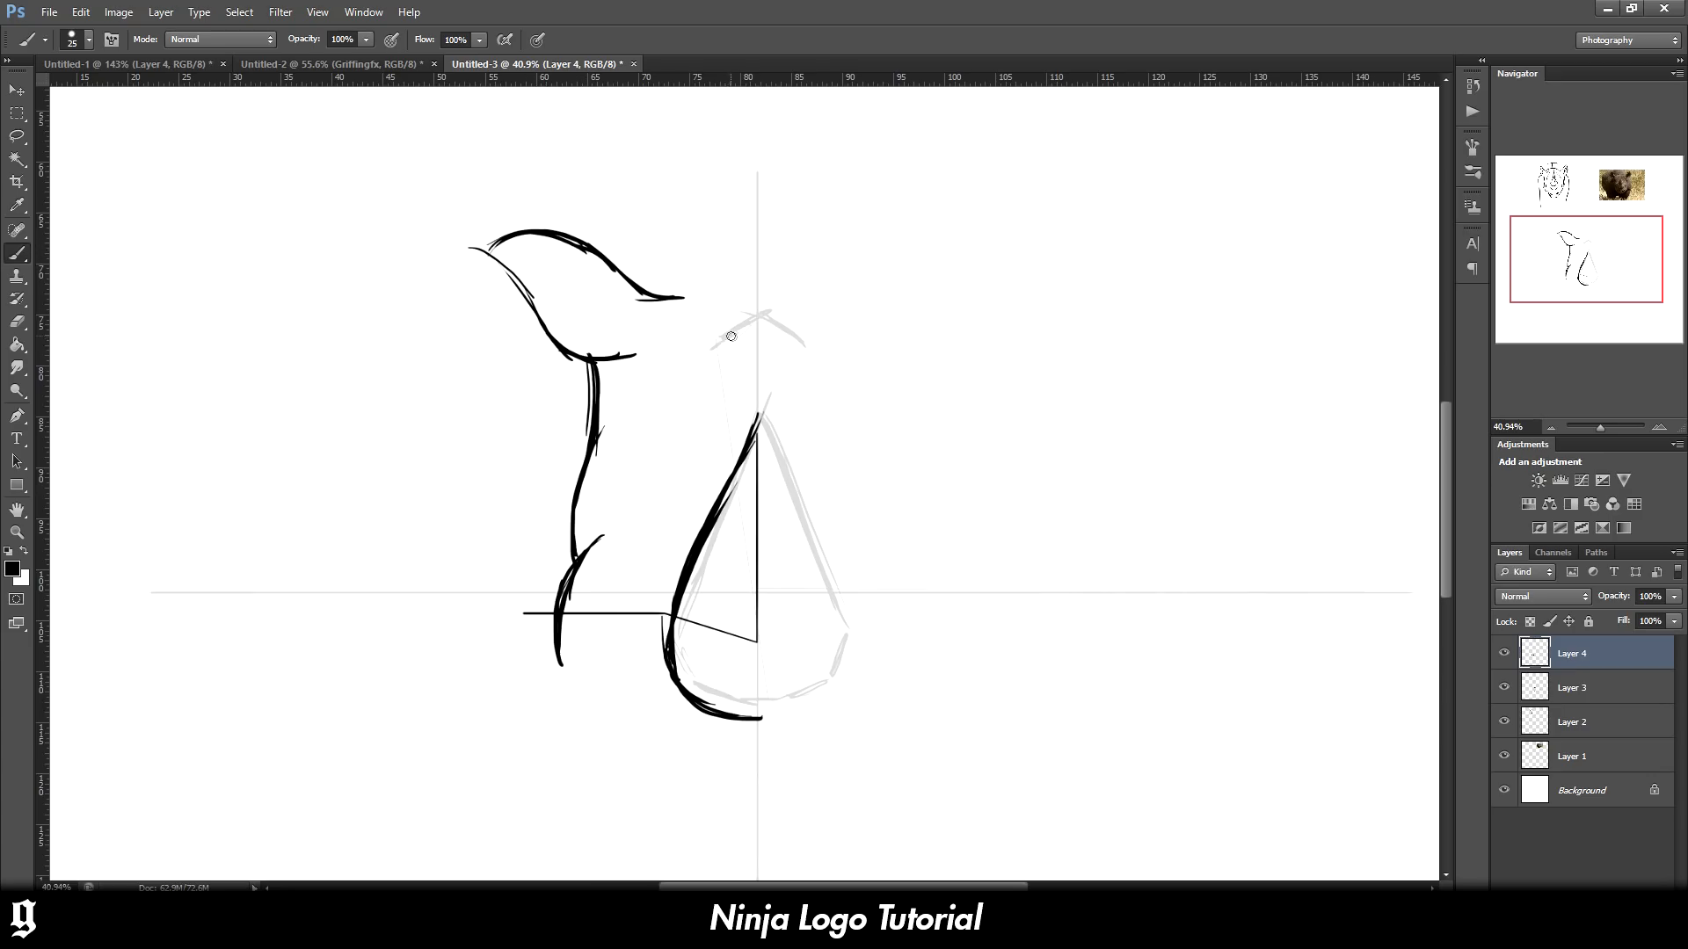
pyautogui.moveTo(660, 297); pyautogui.dragTo(700, 327)
# Set the eraser tip to 83 px with 100% hardness
pyautogui.press('e')
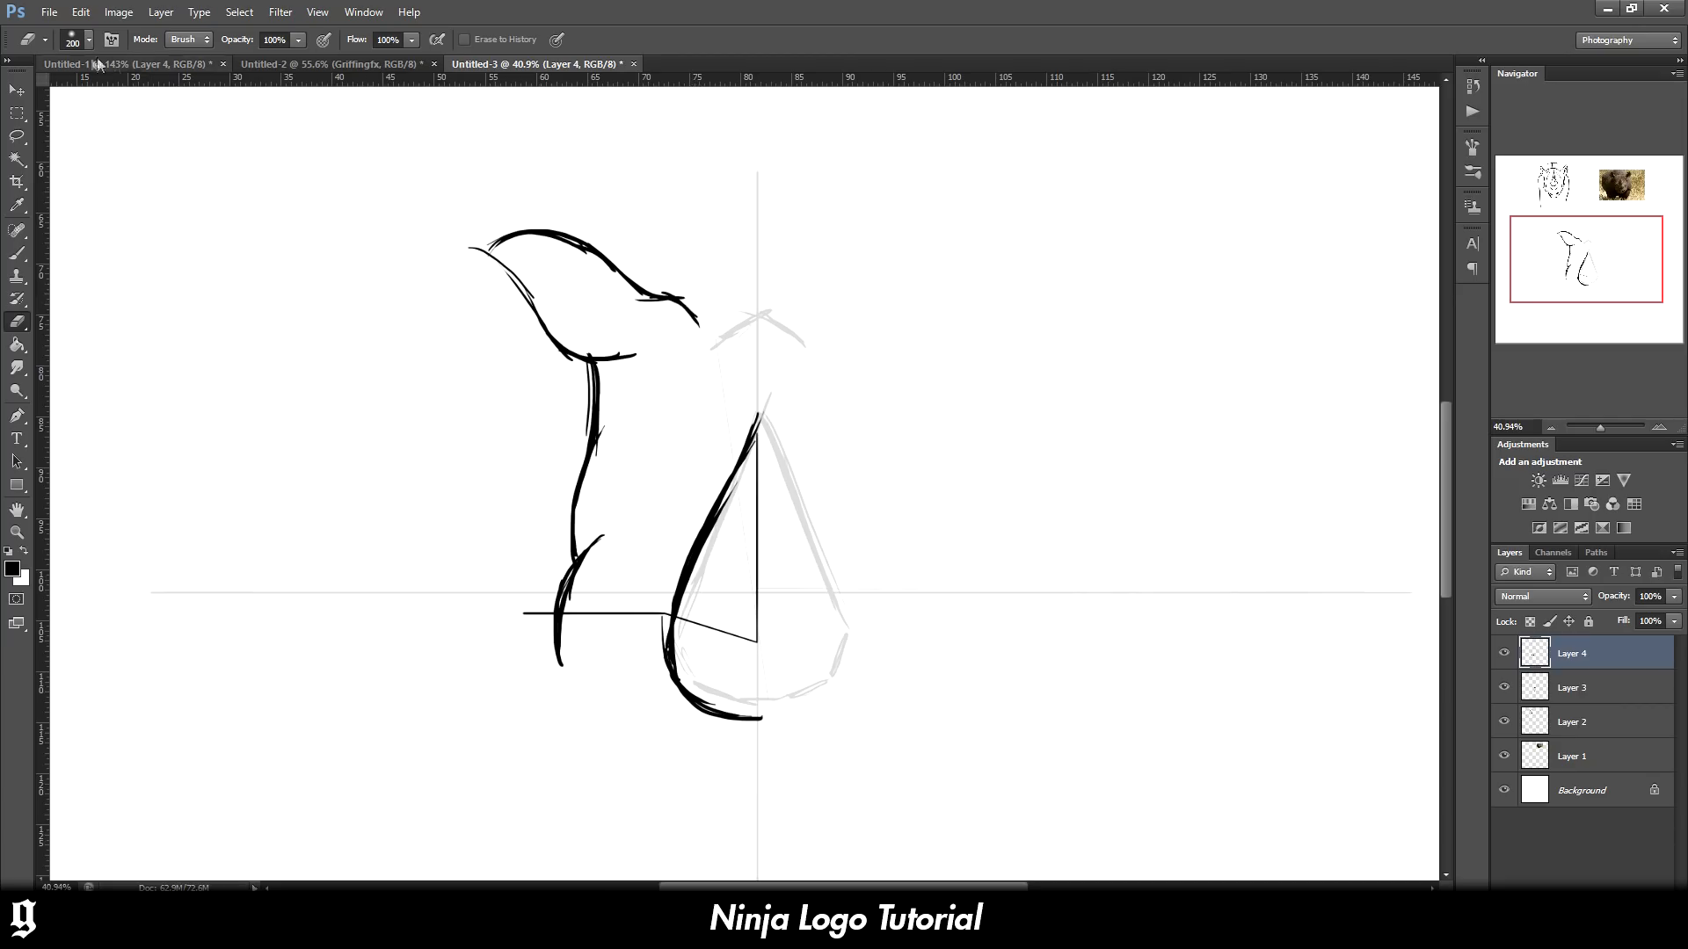
pyautogui.click(81, 40)
pyautogui.moveTo(97, 138); pyautogui.dragTo(206, 133)
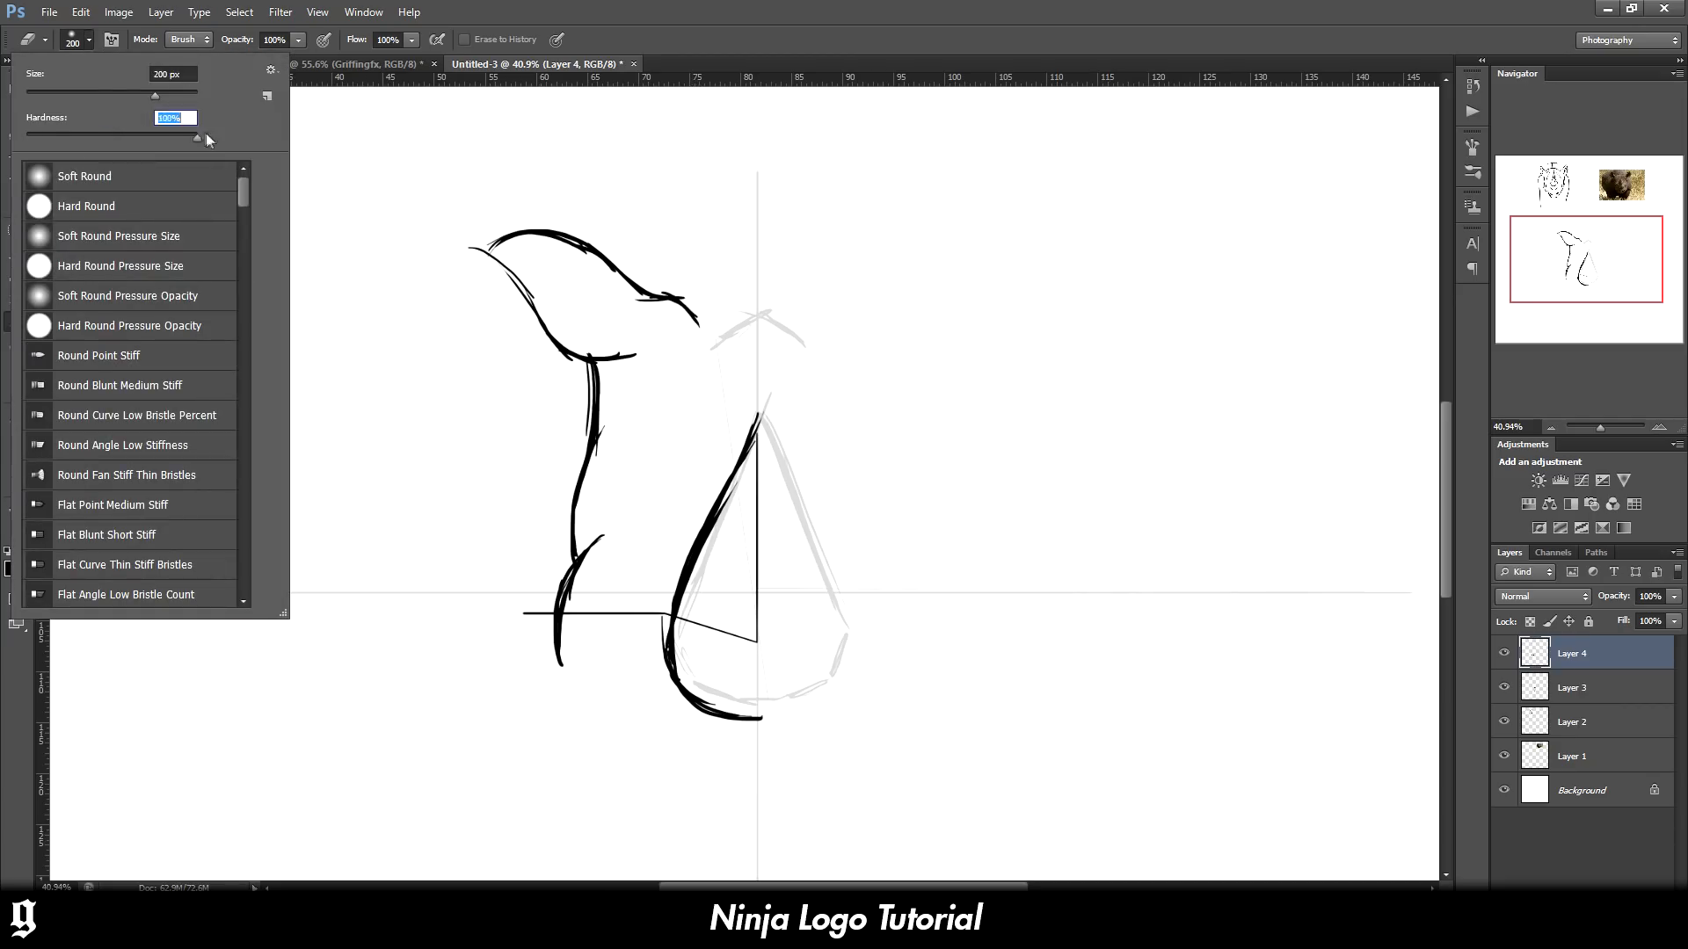
pyautogui.click(97, 91)
pyautogui.click(738, 334)
pyautogui.press('Return')
pyautogui.press('b')
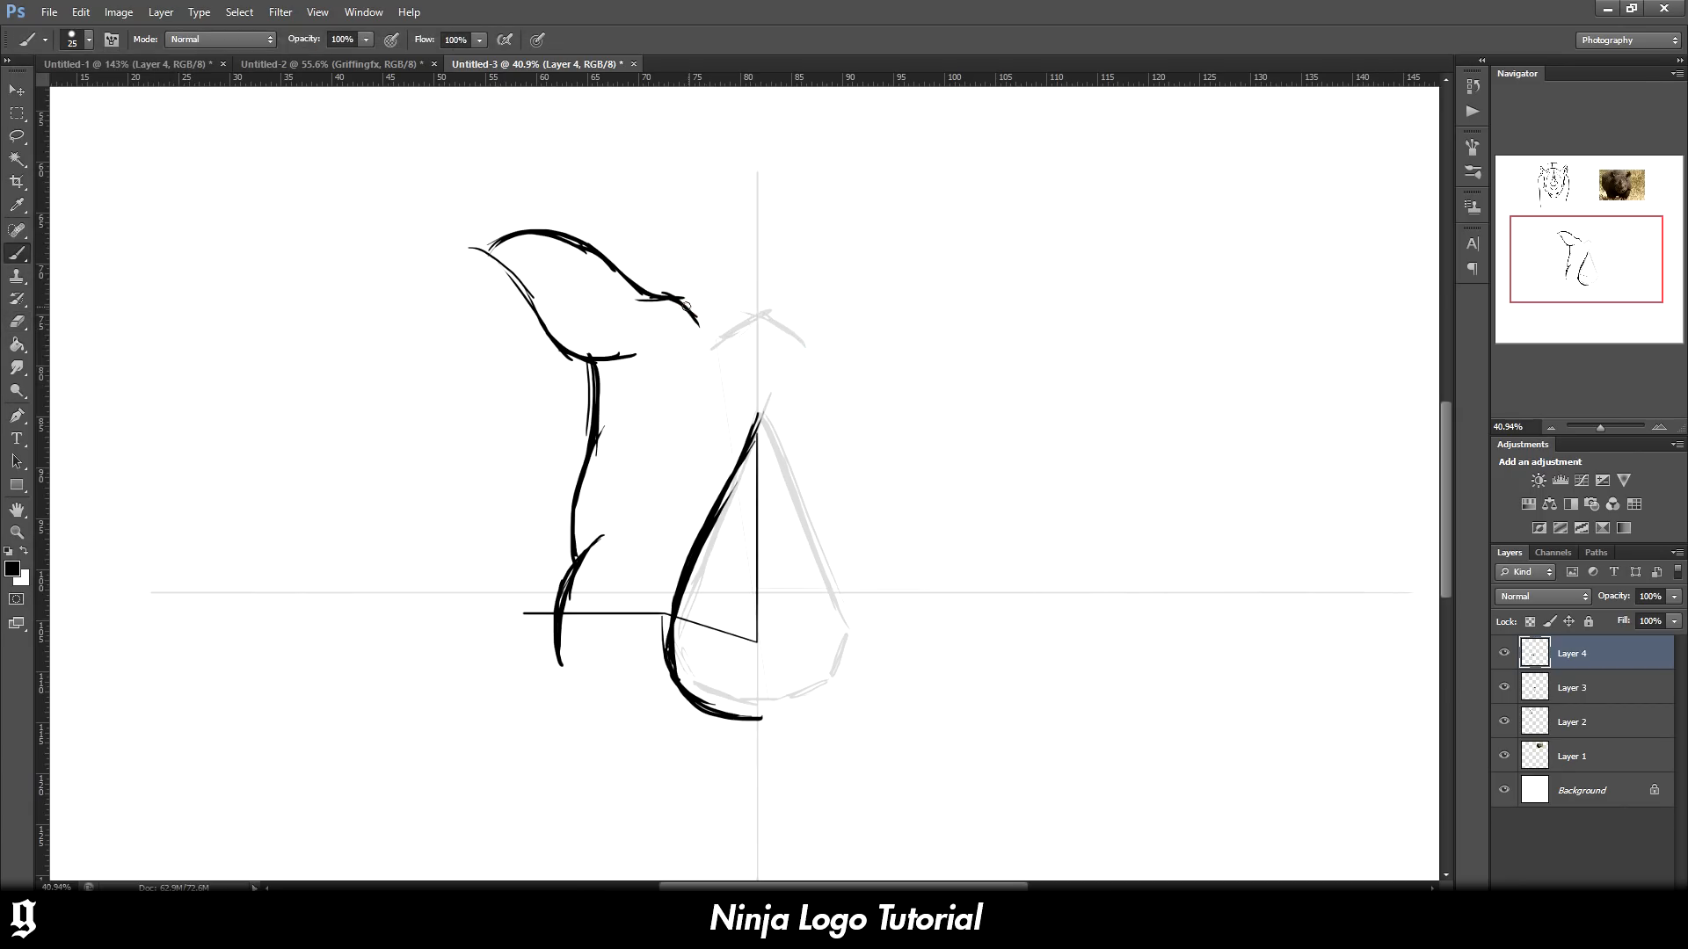
# Try a nearly straight head-top line from the ear's base to the vertical guide, and undo it
pyautogui.moveTo(637, 299); pyautogui.dragTo(803, 308)
pyautogui.hotkey('ctrl', 'z')
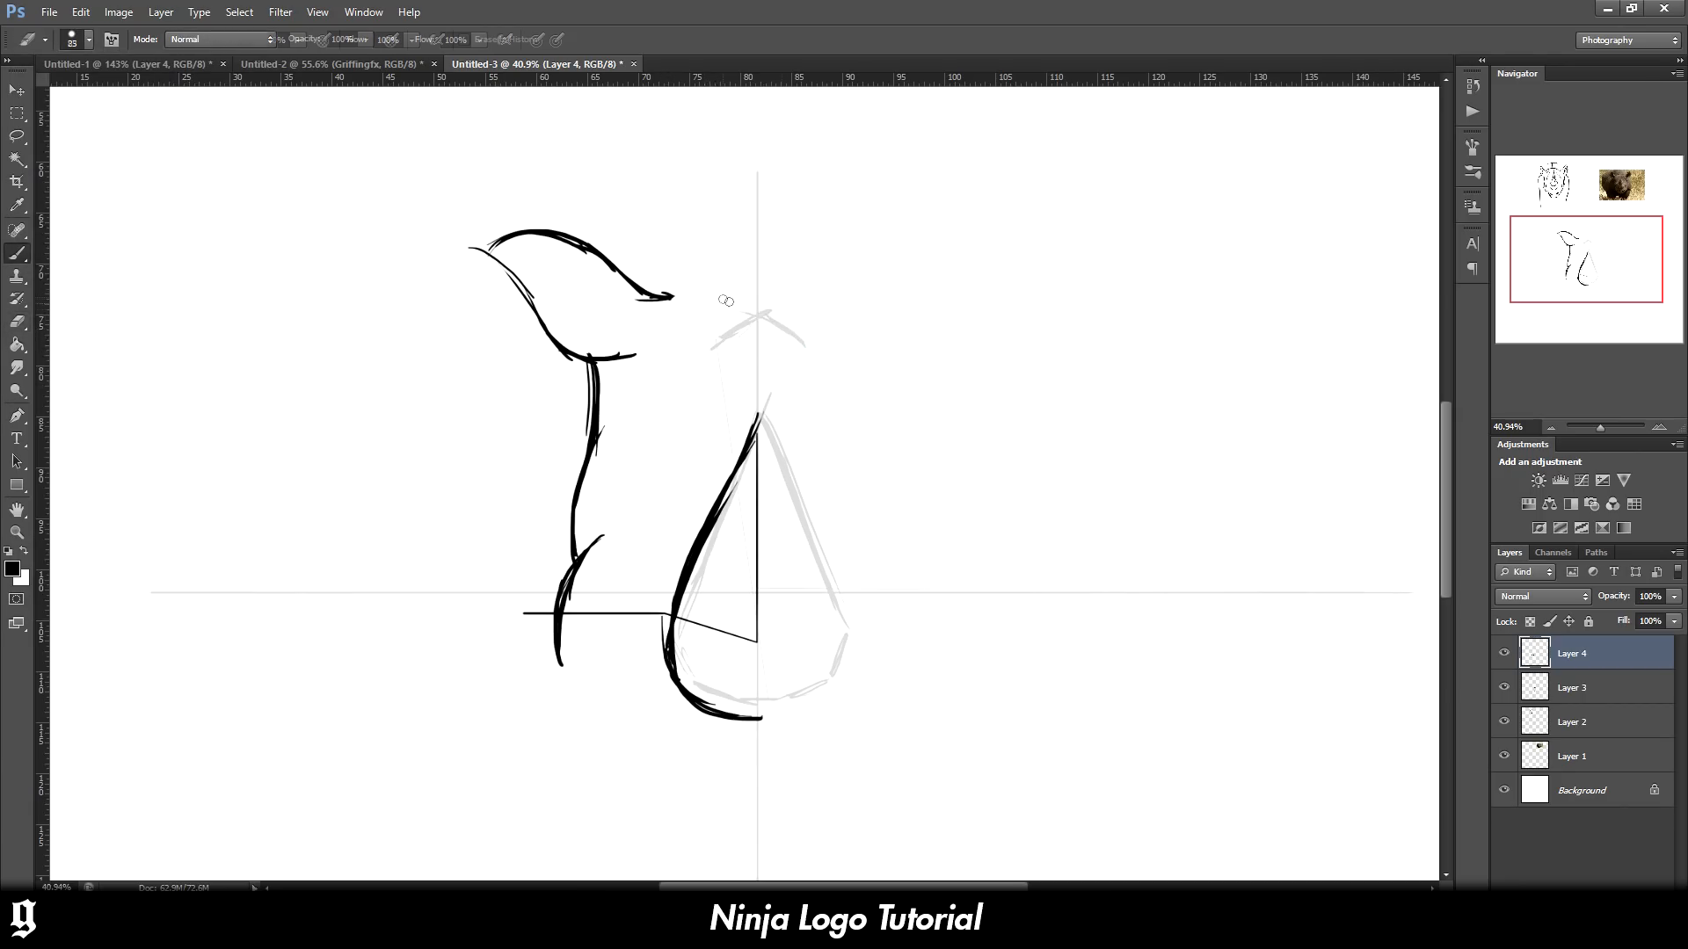
pyautogui.moveTo(651, 300); pyautogui.dragTo(767, 303)
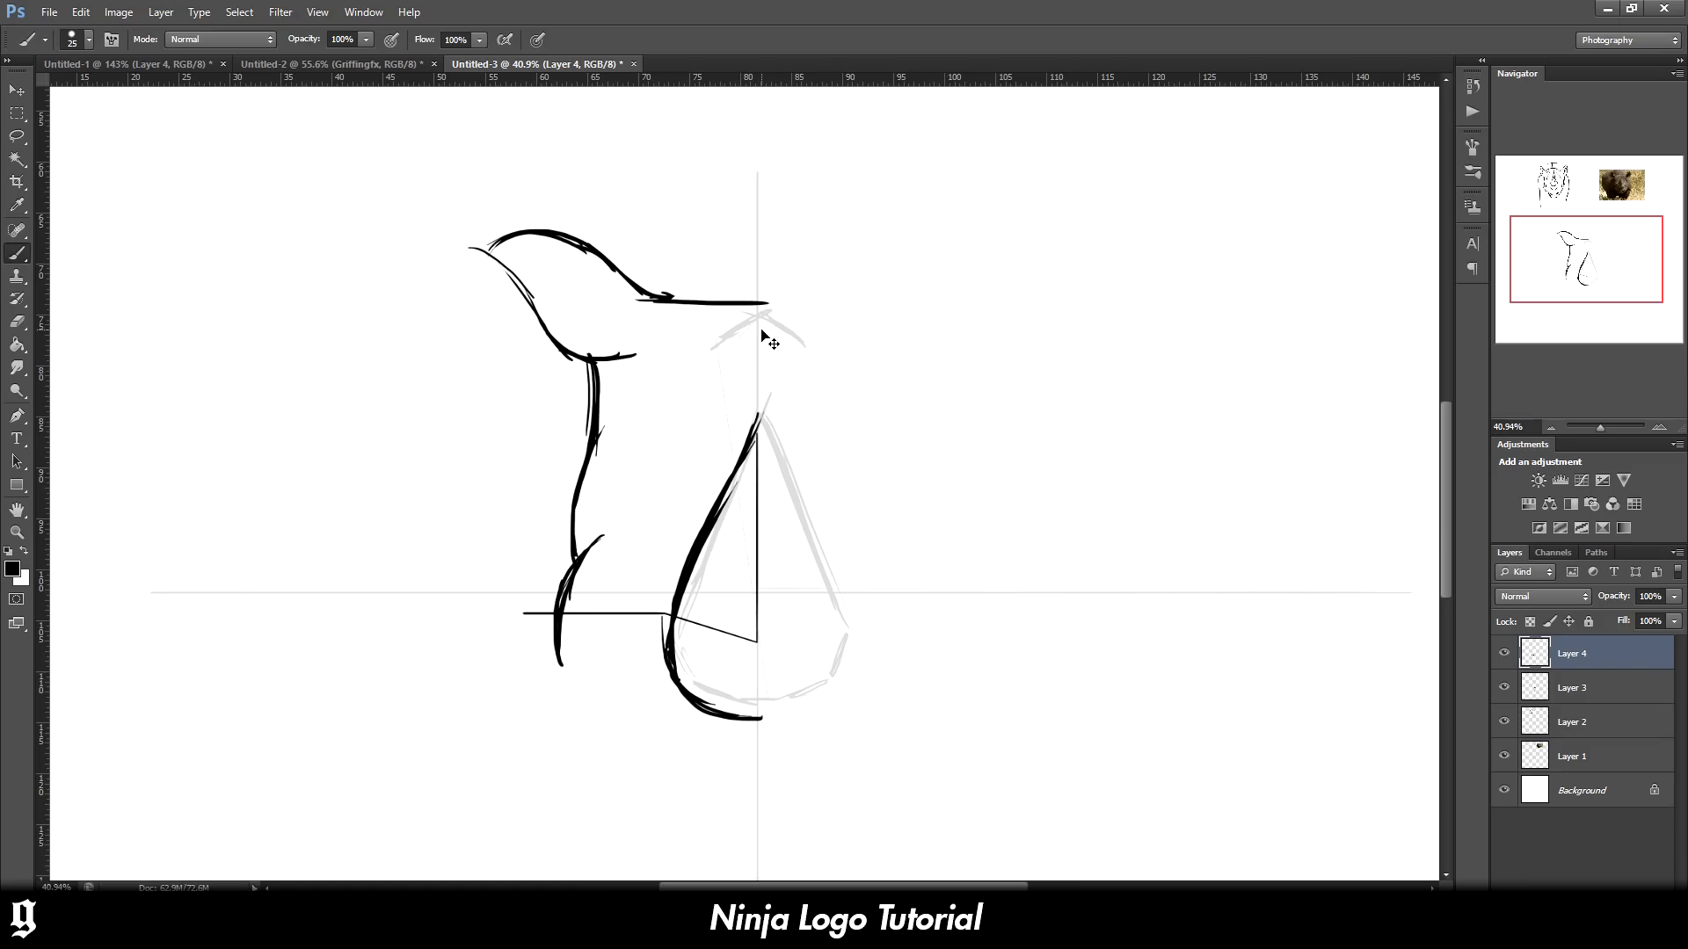
pyautogui.hotkey('ctrl', 'z')
# Clean up the strokes at the ear's base and paint an arched head-top line from there to the vertical guide
pyautogui.press('e')
pyautogui.moveTo(651, 300)
pyautogui.mouseDown()
pyautogui.moveTo(659, 282)
pyautogui.moveTo(640, 287)
pyautogui.moveTo(677, 312)
pyautogui.moveTo(759, 282)
pyautogui.mouseUp()
pyautogui.press('b')
pyautogui.hotkey('ctrl', 'z')
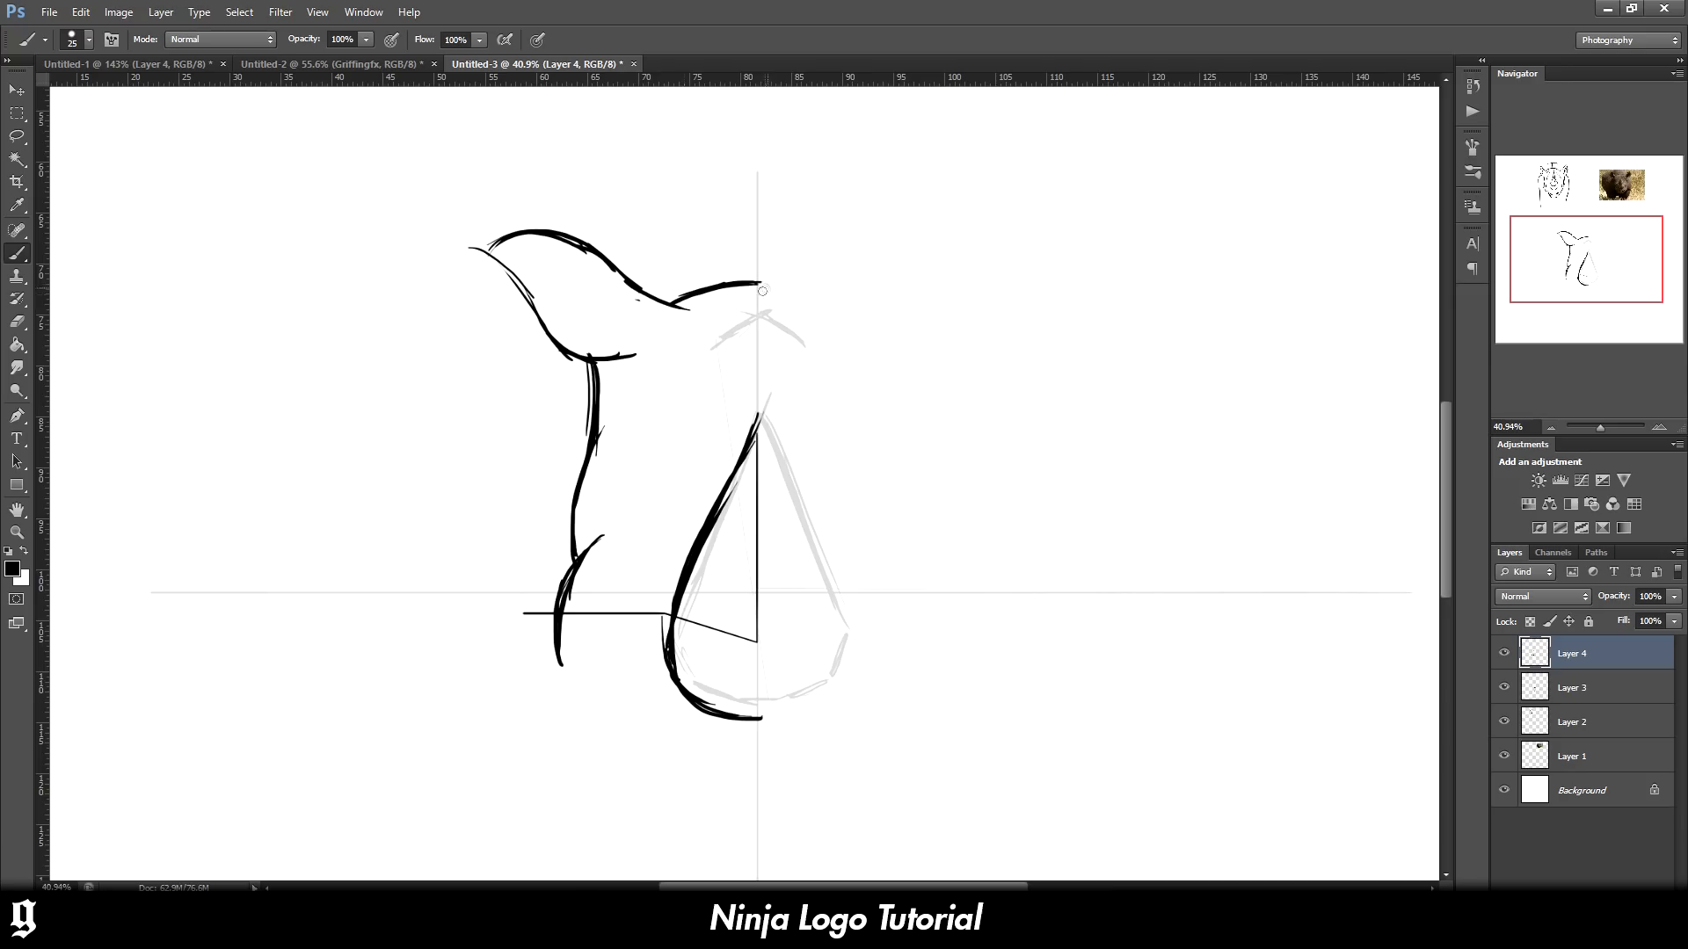
# Extend the ear's upper edge into the head and paint curved inner-ear contours
pyautogui.moveTo(628, 284); pyautogui.dragTo(716, 313)
pyautogui.moveTo(577, 321)
pyautogui.mouseDown()
pyautogui.moveTo(623, 319)
pyautogui.moveTo(594, 343)
pyautogui.moveTo(613, 324)
pyautogui.mouseUp()
pyautogui.hotkey('ctrl', 'z')
pyautogui.hotkey('ctrl', 'z')
pyautogui.moveTo(548, 254); pyautogui.dragTo(617, 335)
pyautogui.moveTo(552, 253)
pyautogui.mouseDown()
pyautogui.moveTo(596, 286)
pyautogui.moveTo(607, 328)
pyautogui.mouseUp()
pyautogui.scroll(-1, 619, 288)
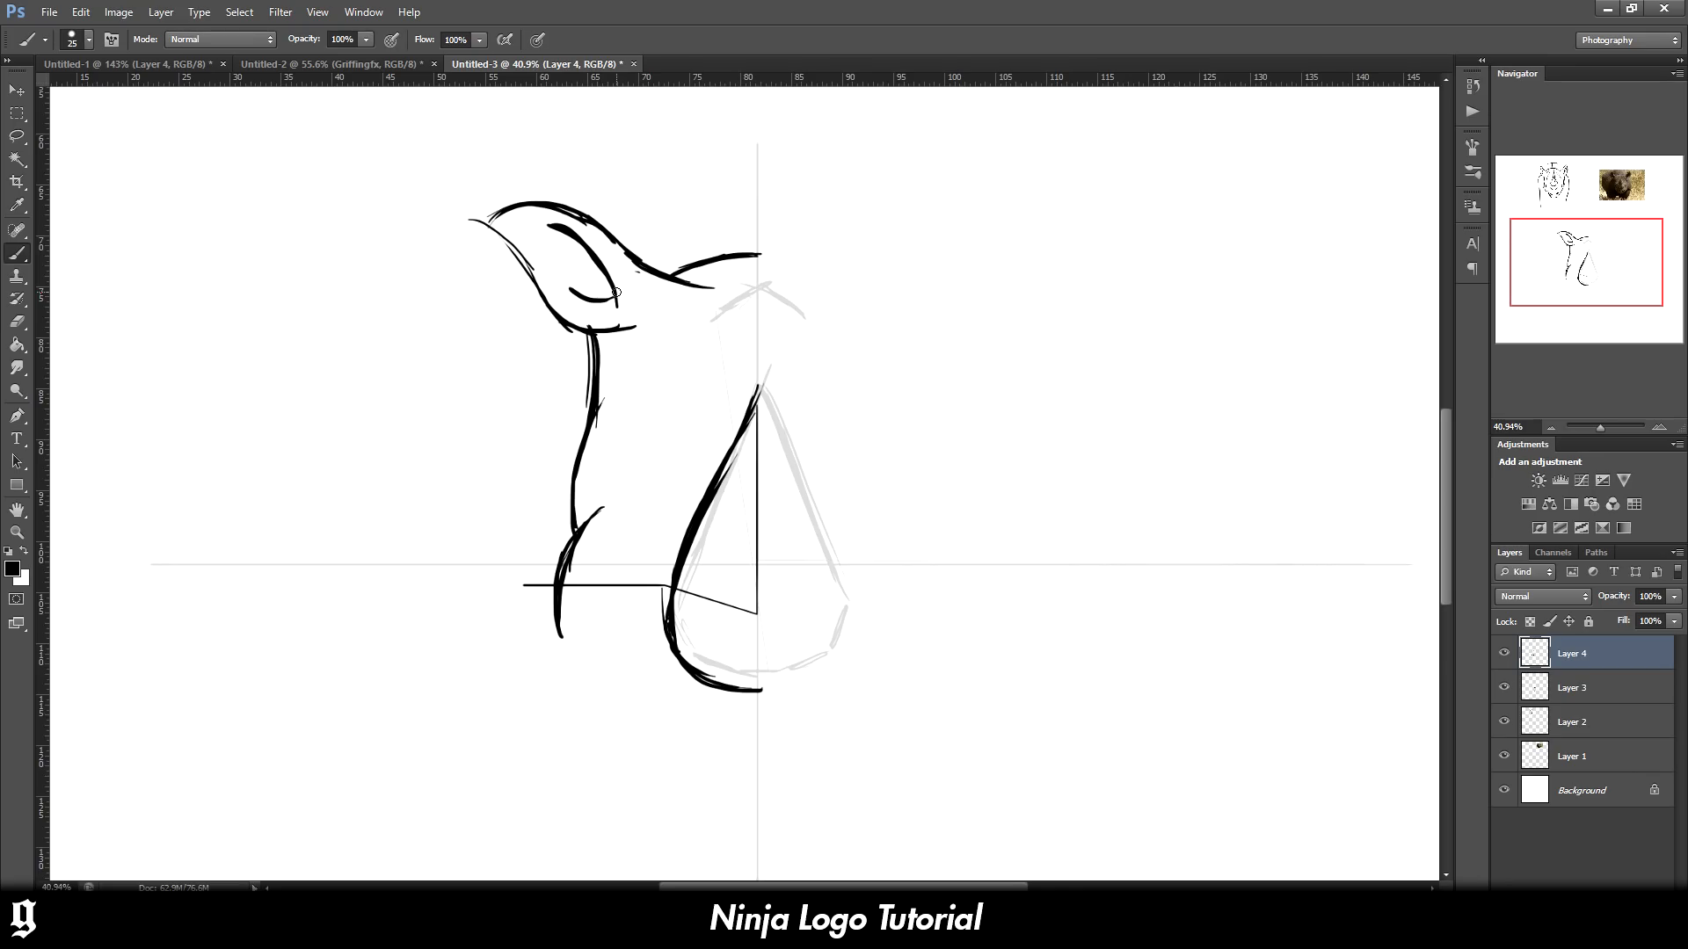
# Paint a curved brow beside the horn's left edge and an upper eyelid beneath it
pyautogui.scroll(-1, 703, 395)
pyautogui.scroll(1, 836, 554)
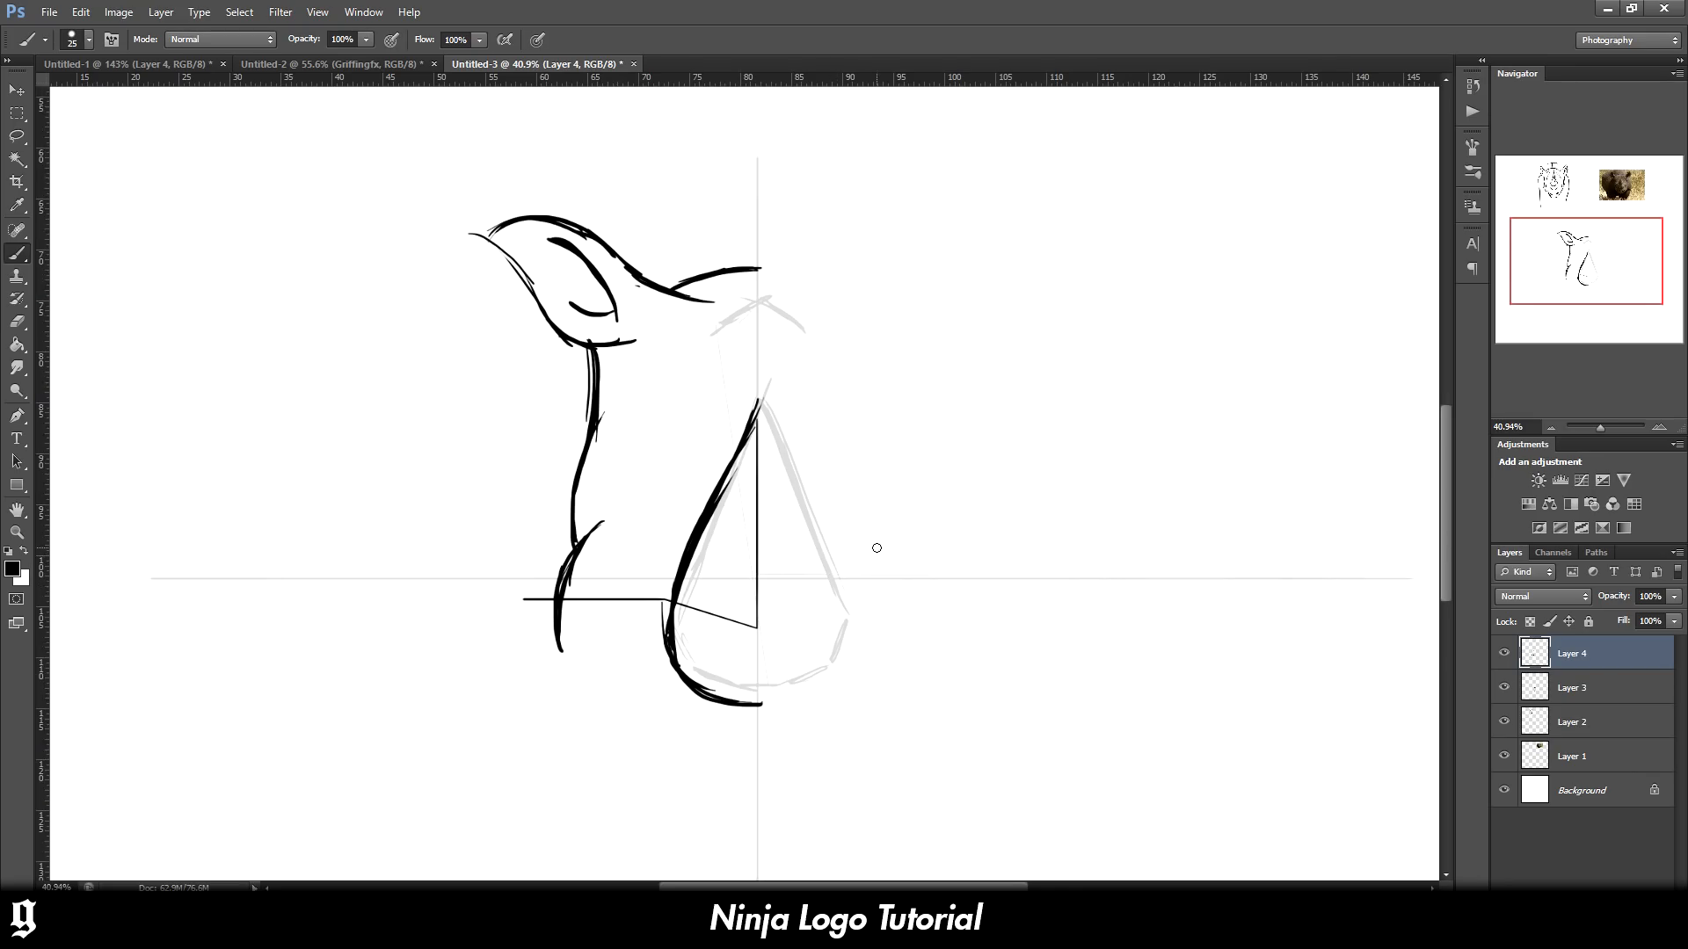
pyautogui.scroll(-2, 877, 548)
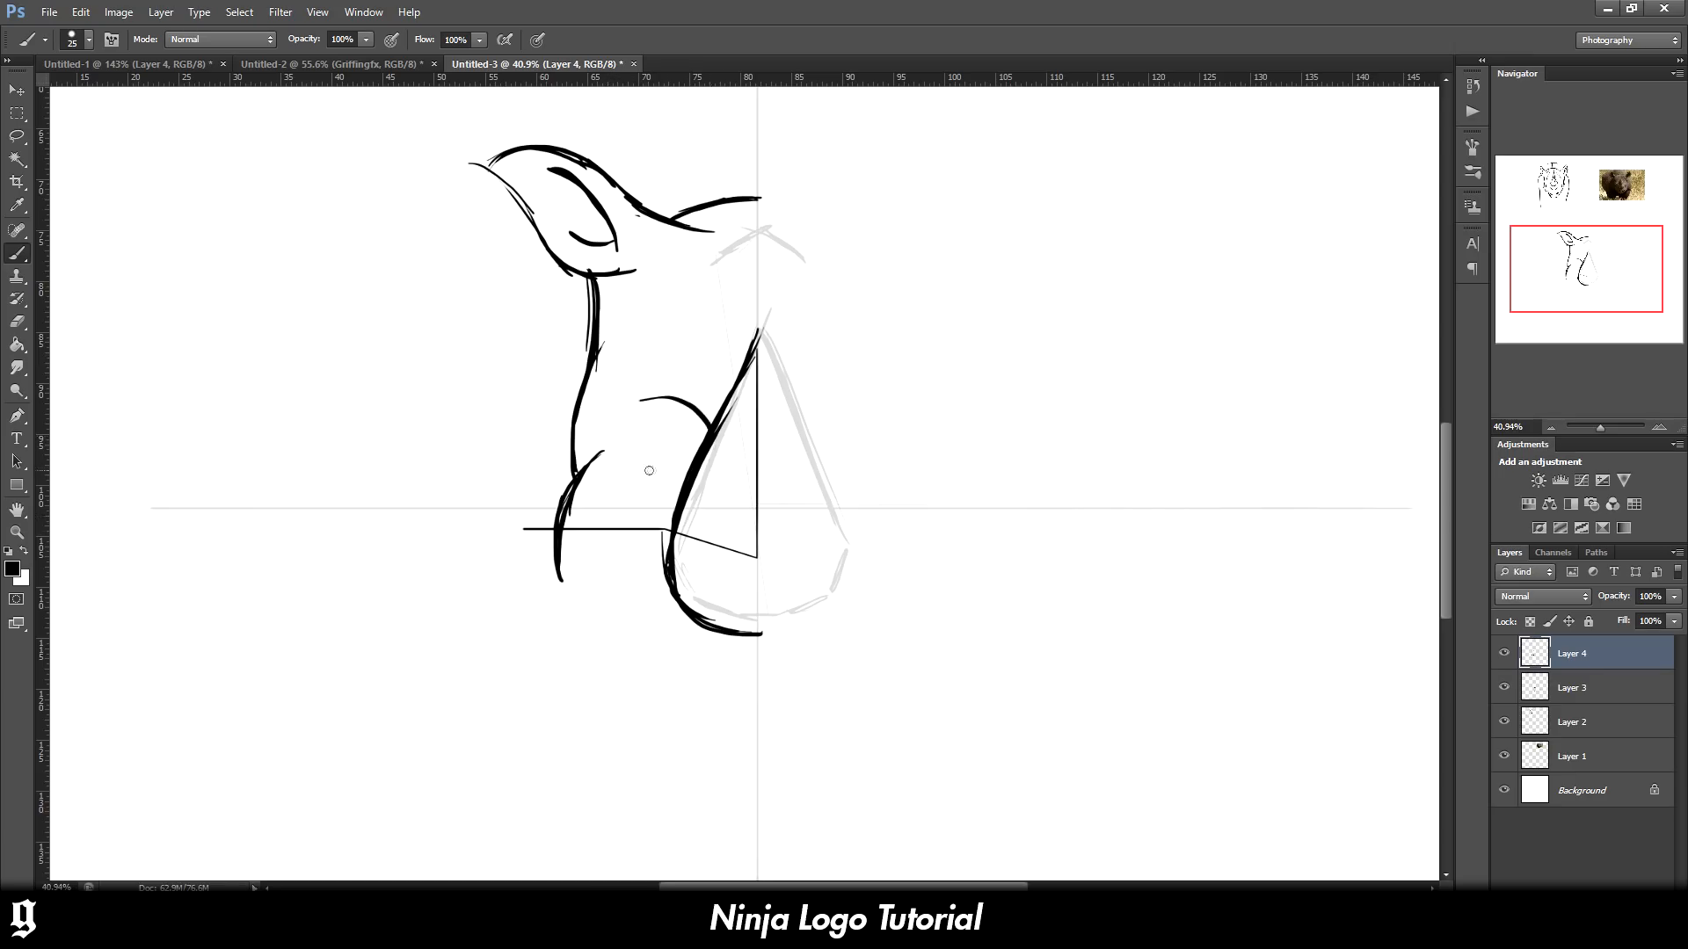
pyautogui.moveTo(623, 394); pyautogui.dragTo(703, 435)
pyautogui.hotkey('ctrl', 'z')
pyautogui.moveTo(664, 460)
pyautogui.mouseDown()
pyautogui.moveTo(616, 455)
pyautogui.moveTo(641, 462)
pyautogui.moveTo(608, 450)
pyautogui.moveTo(571, 495)
pyautogui.moveTo(598, 466)
pyautogui.moveTo(561, 577)
pyautogui.mouseUp()
pyautogui.hotkey('ctrl', 'z')
# Erase the old cheek curve and repaint it as a longer, thicker line sloping down from the face contour
pyautogui.press('e')
pyautogui.press('b')
pyautogui.moveTo(594, 444); pyautogui.dragTo(559, 585)
pyautogui.hotkey('ctrl', 'z')
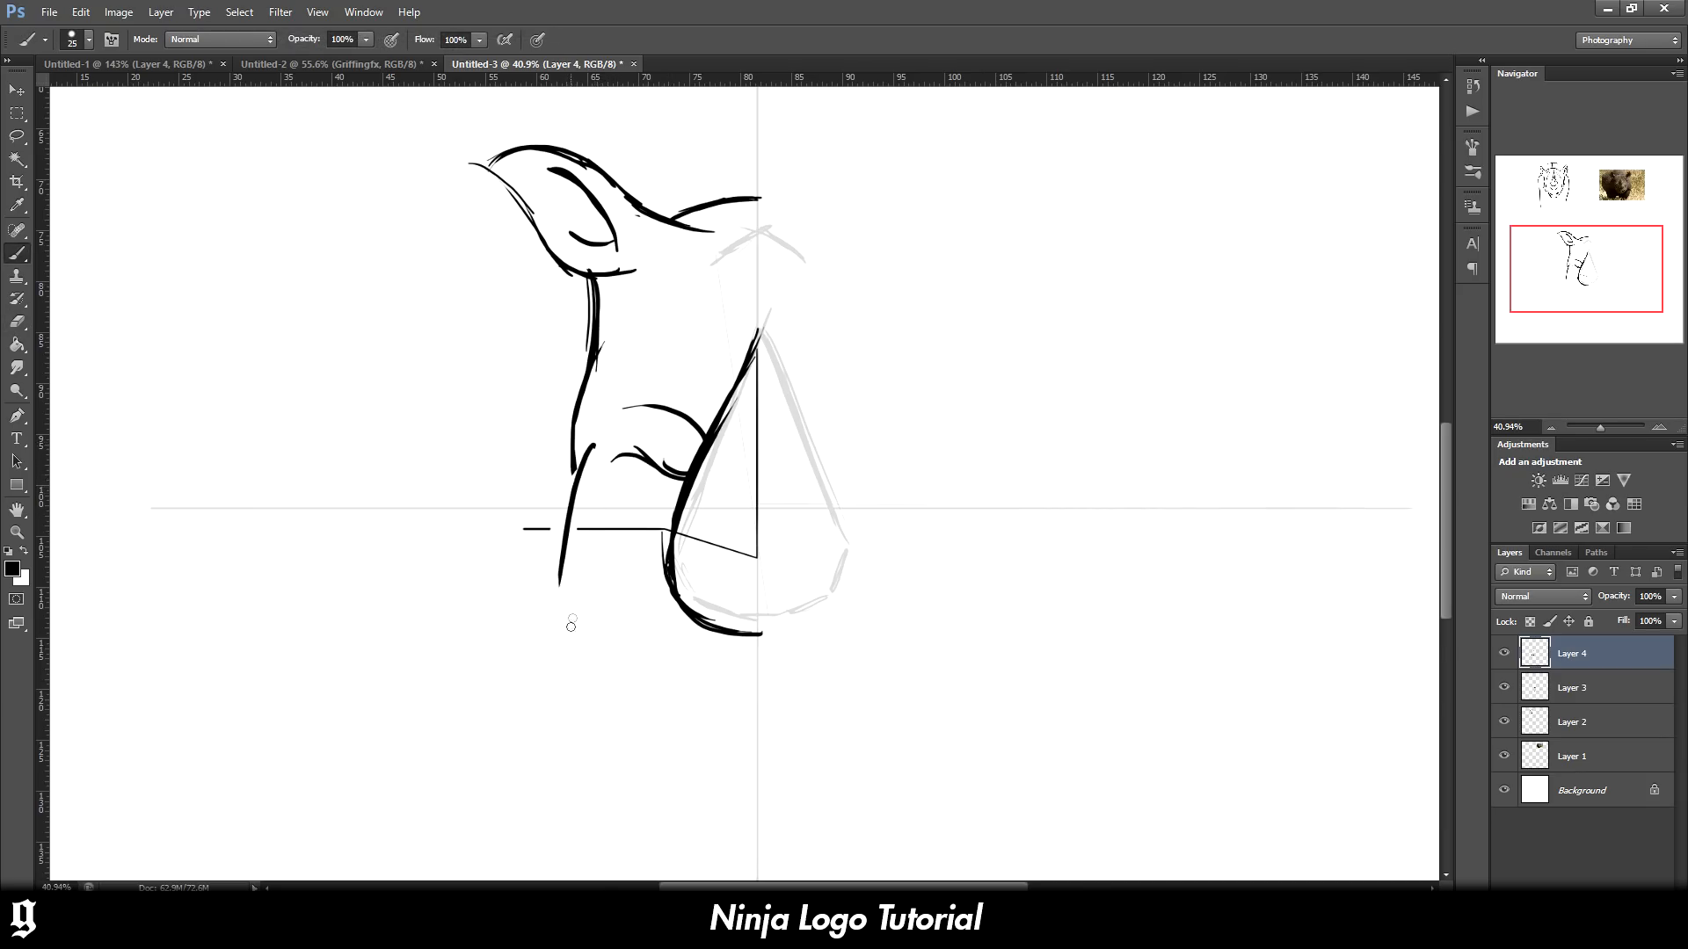
pyautogui.moveTo(596, 448); pyautogui.dragTo(567, 620)
# Paint the left eye under the brow with a thick angled upper lid meeting the horn's edge
pyautogui.moveTo(640, 456)
pyautogui.mouseDown()
pyautogui.moveTo(614, 506)
pyautogui.moveTo(688, 488)
pyautogui.moveTo(637, 459)
pyautogui.moveTo(686, 488)
pyautogui.moveTo(642, 461)
pyautogui.moveTo(594, 468)
pyautogui.mouseUp()
pyautogui.press('e')
pyautogui.press('b')
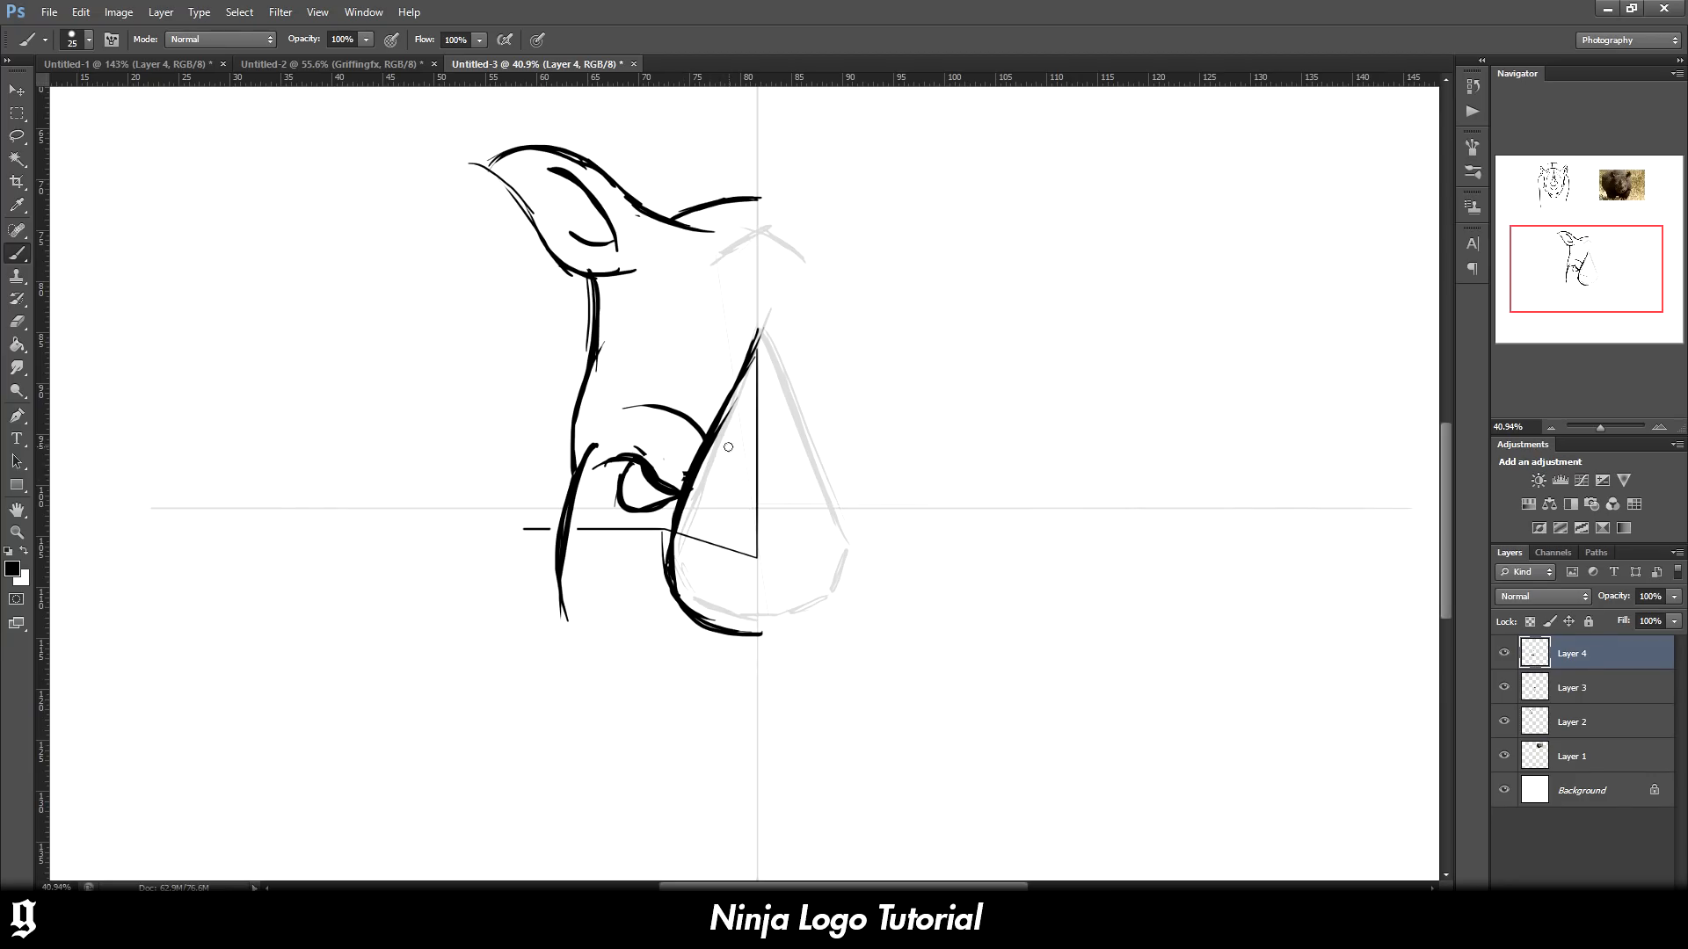
# Detail the horn with curved ridge strokes at its reworked rounded base and a short right edge from the tip
pyautogui.moveTo(713, 623)
pyautogui.mouseDown()
pyautogui.moveTo(706, 515)
pyautogui.moveTo(706, 621)
pyautogui.mouseUp()
pyautogui.moveTo(704, 505)
pyautogui.mouseDown()
pyautogui.moveTo(701, 614)
pyautogui.moveTo(726, 628)
pyautogui.mouseUp()
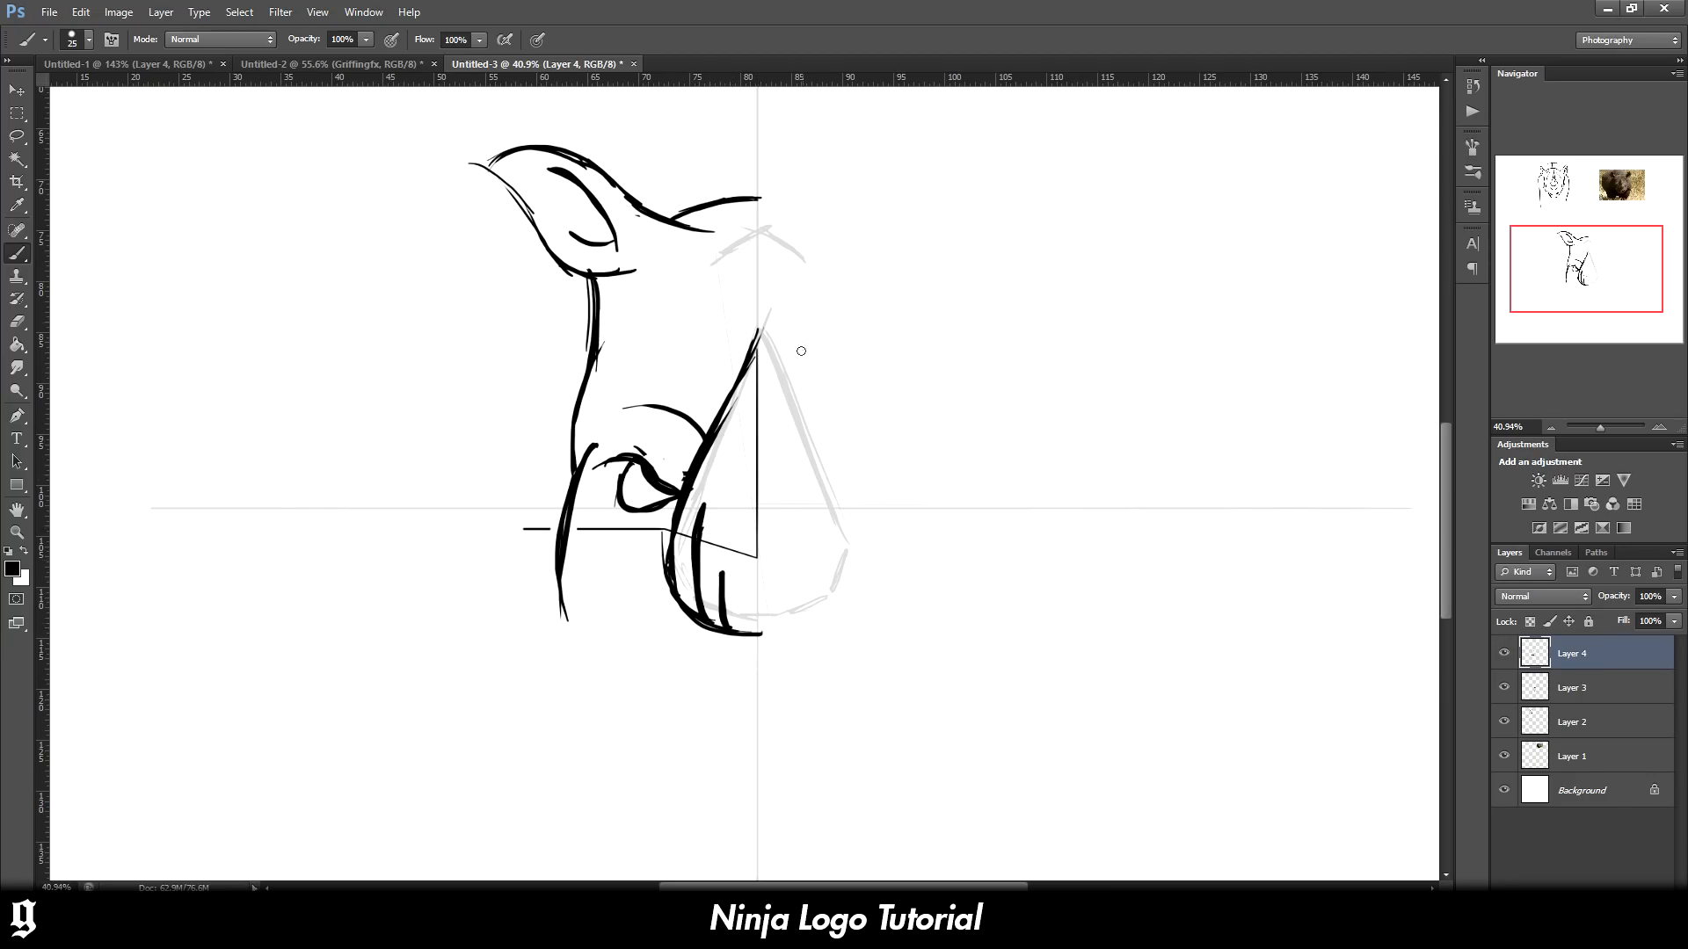
pyautogui.moveTo(756, 334); pyautogui.dragTo(794, 442)
pyautogui.moveTo(672, 580)
pyautogui.mouseDown()
pyautogui.moveTo(734, 651)
pyautogui.moveTo(757, 651)
pyautogui.moveTo(724, 644)
pyautogui.moveTo(737, 613)
pyautogui.mouseUp()
pyautogui.press('e')
pyautogui.press('b')
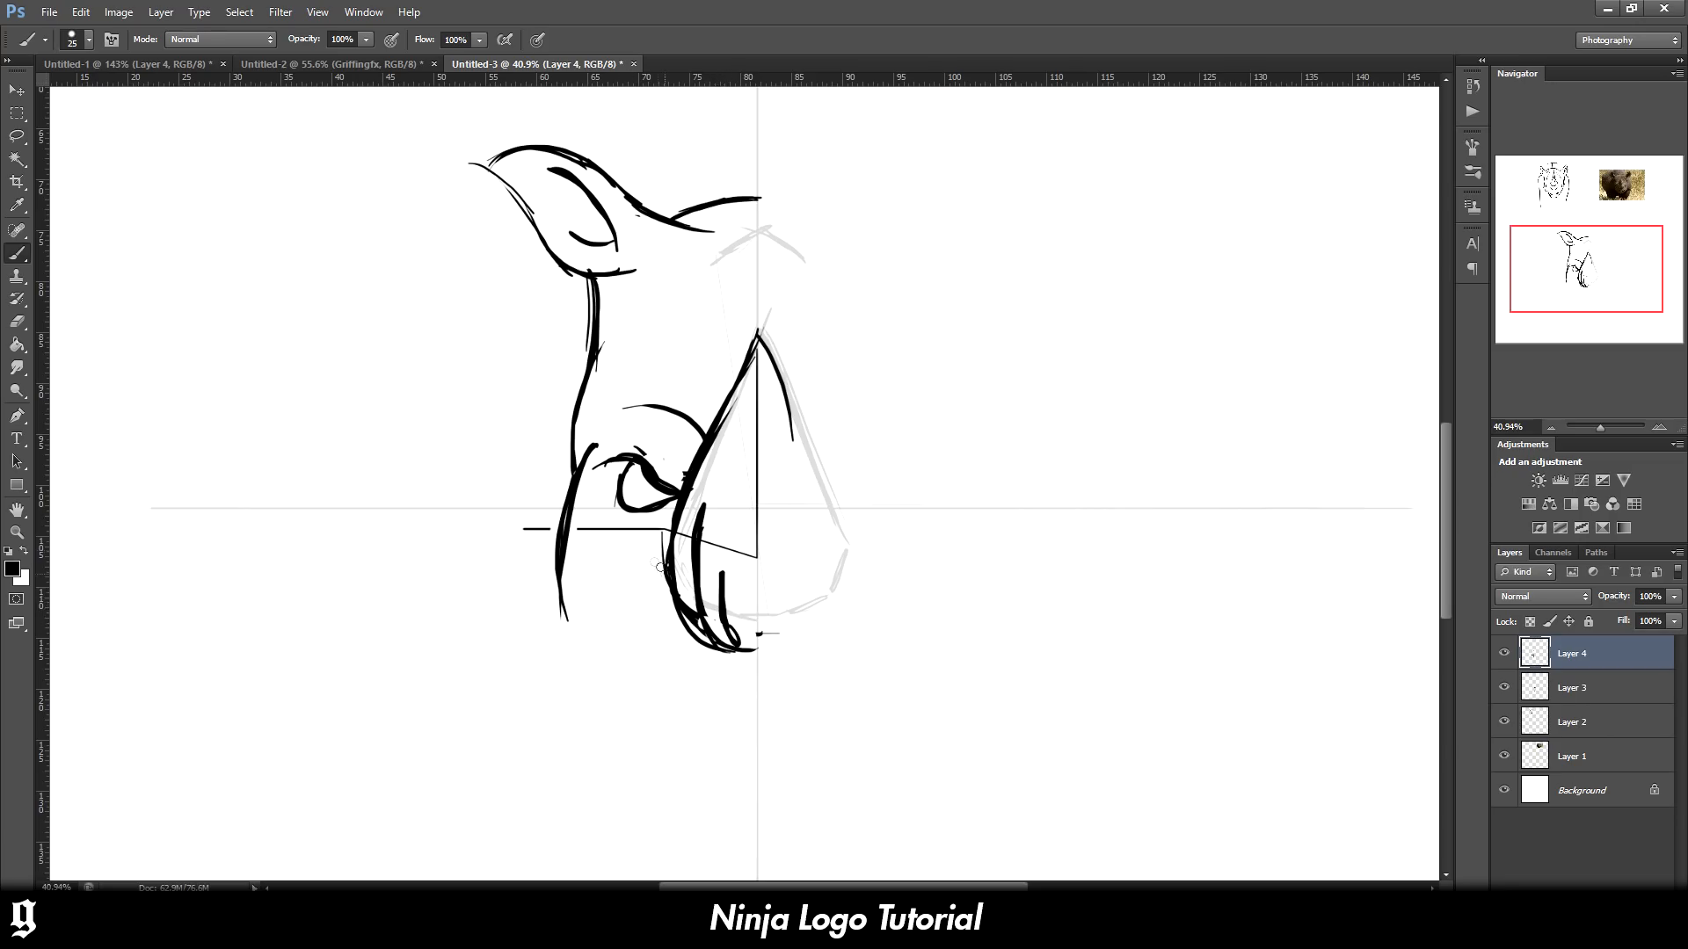
# Add a crease below the left eye and a short wrinkle between the brow and the eyelid
pyautogui.moveTo(675, 497); pyautogui.dragTo(631, 529)
pyautogui.moveTo(674, 436); pyautogui.dragTo(695, 470)
pyautogui.hotkey('ctrl', 'z')
# Thicken the cheek line, erase its lower end, and curve it inward toward the horn
pyautogui.moveTo(582, 471); pyautogui.dragTo(560, 534)
pyautogui.press('e')
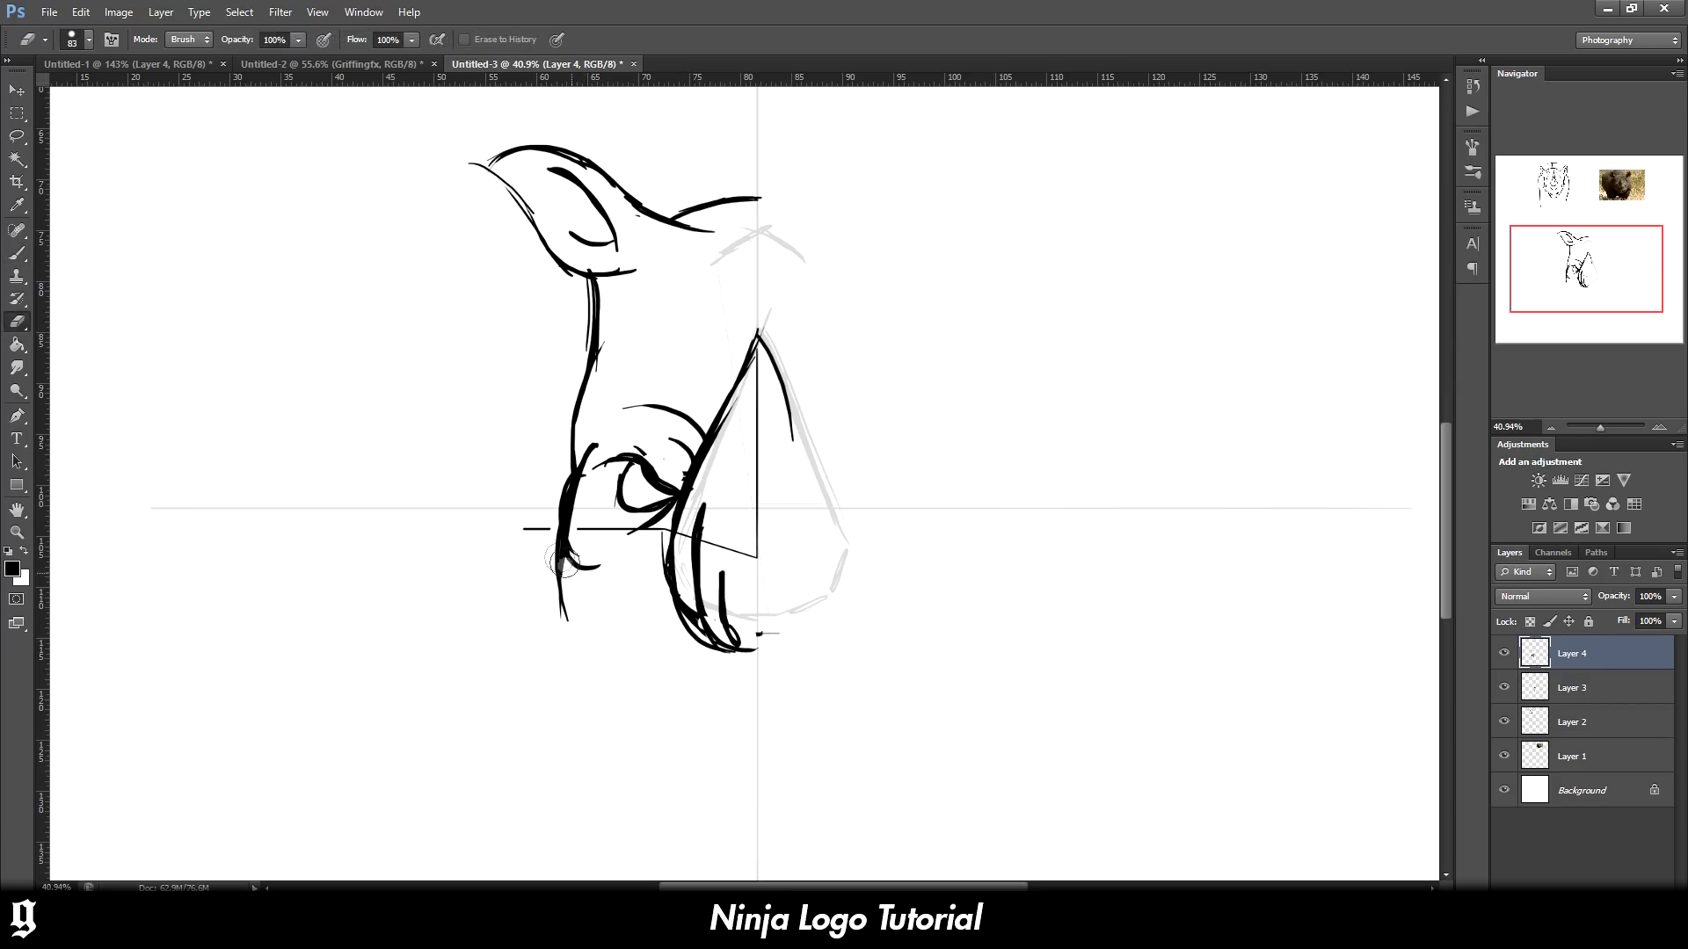
pyautogui.moveTo(562, 567); pyautogui.dragTo(567, 626)
pyautogui.press('b')
pyautogui.moveTo(560, 549); pyautogui.dragTo(599, 567)
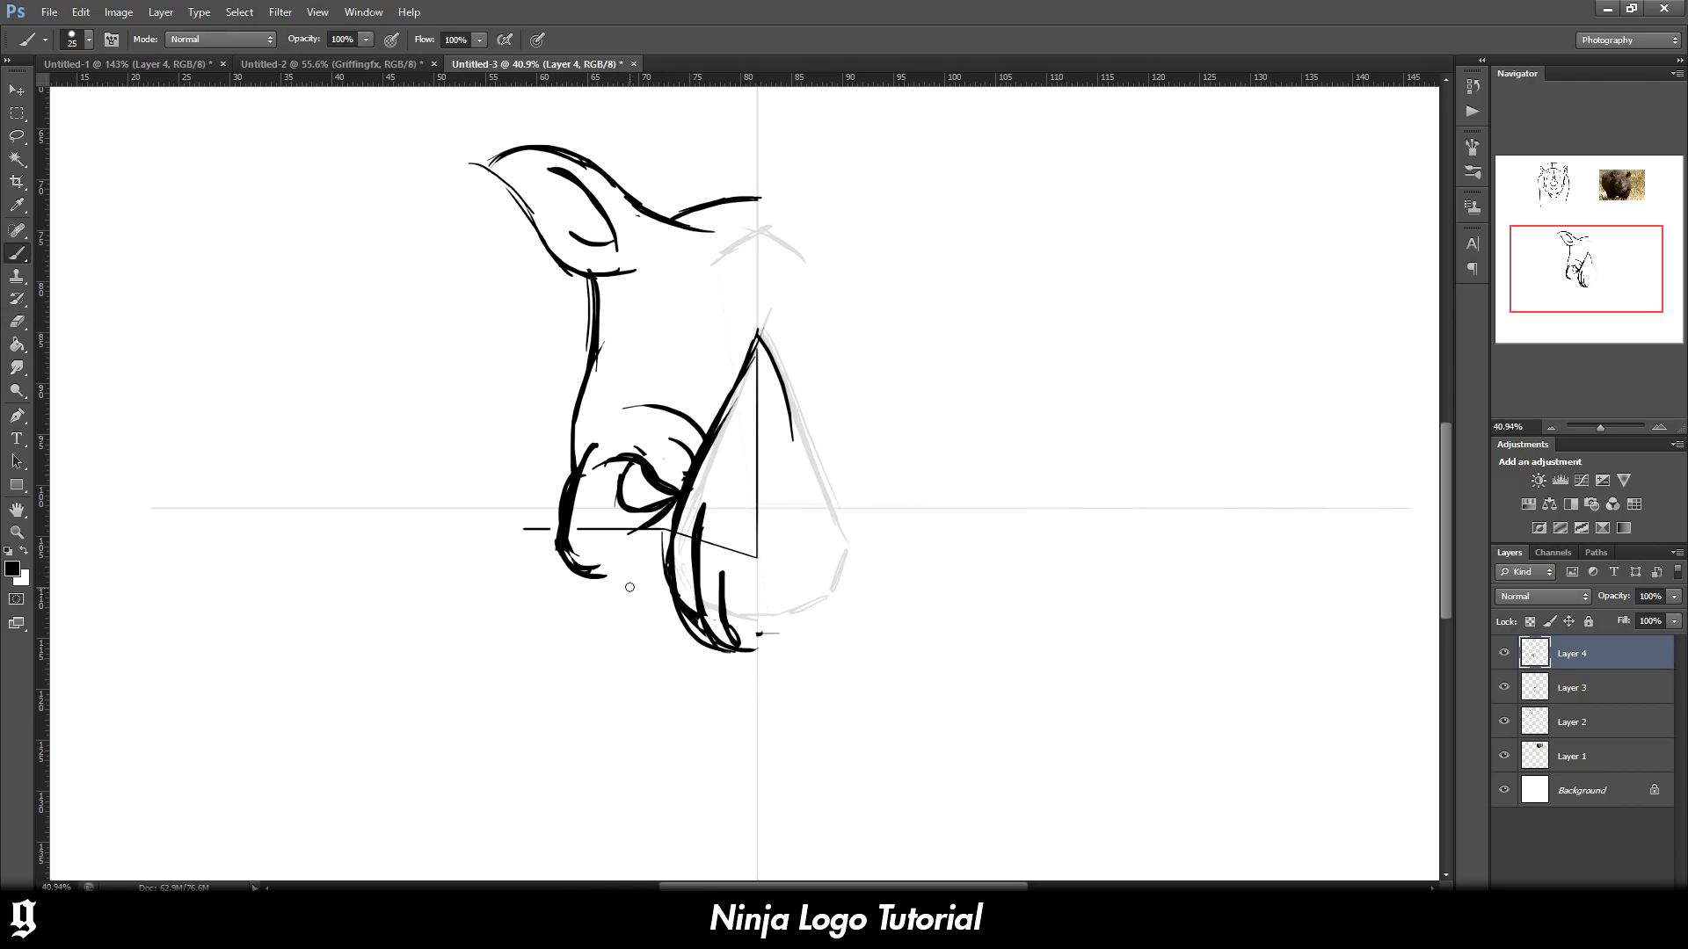
# Erase the cheek's thick lower bend and repaint it as a smoother rounded curve
pyautogui.press('e')
pyautogui.moveTo(585, 538)
pyautogui.mouseDown()
pyautogui.moveTo(576, 471)
pyautogui.moveTo(576, 554)
pyautogui.mouseUp()
pyautogui.press('b')
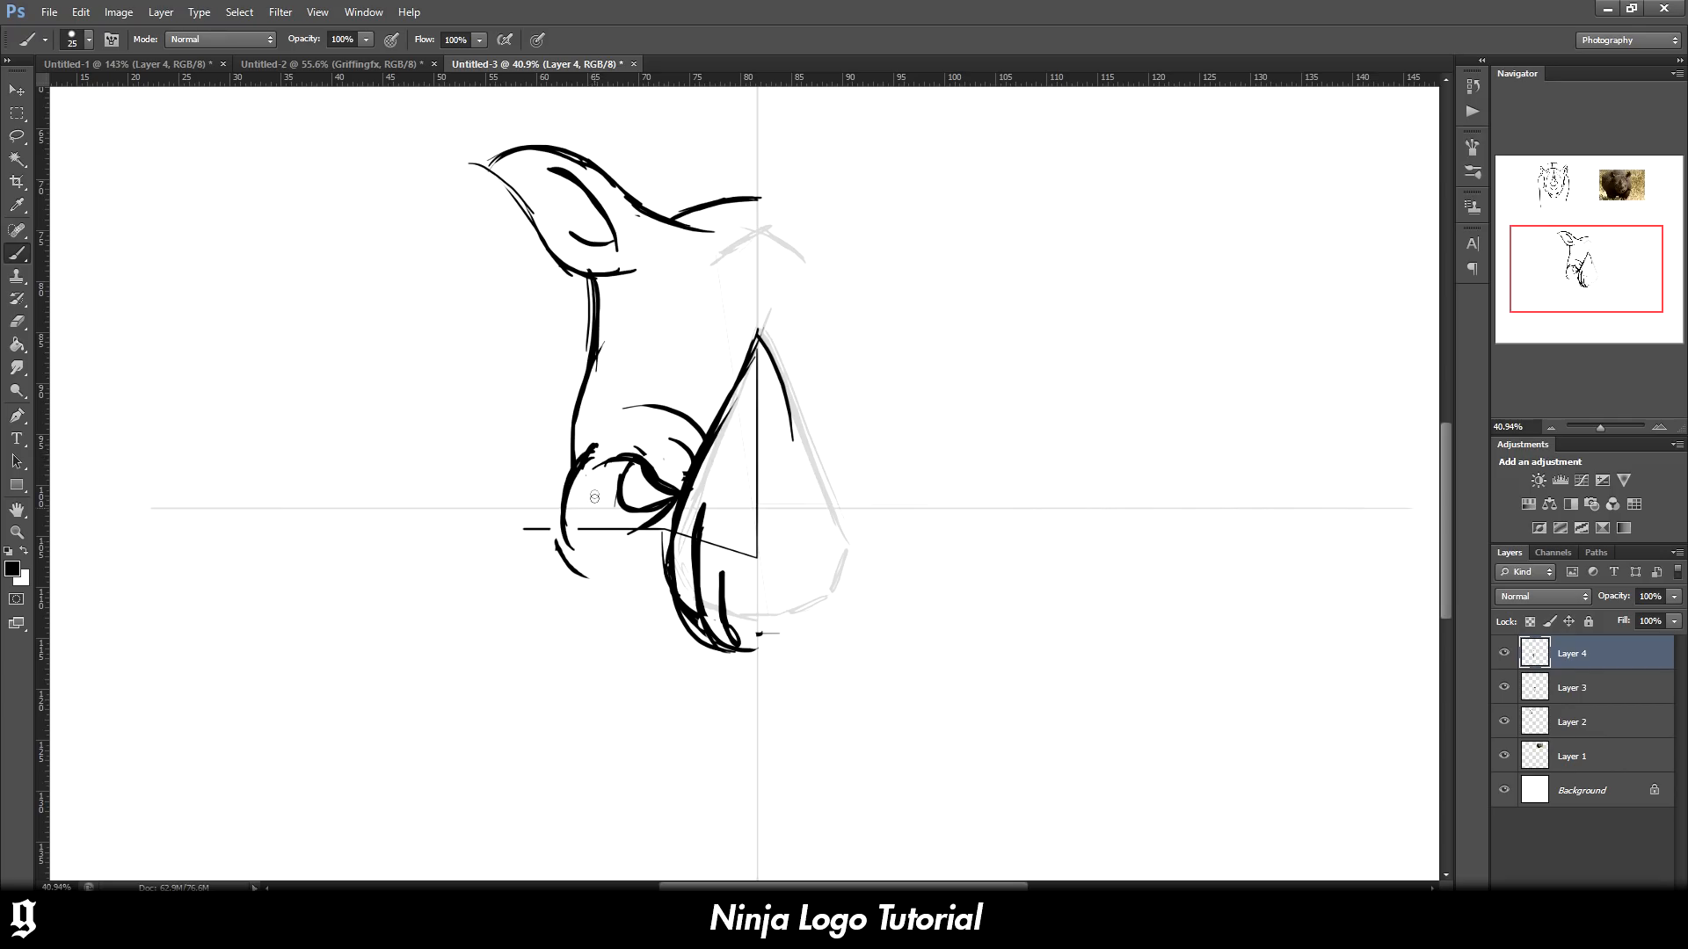
pyautogui.moveTo(575, 479)
pyautogui.mouseDown()
pyautogui.moveTo(590, 528)
pyautogui.moveTo(557, 531)
pyautogui.moveTo(593, 588)
pyautogui.mouseUp()
pyautogui.press('e')
pyautogui.press('b')
# Paint a jaw line down from the cheek's lower end, then erase it and replace it with a shorter stroke
pyautogui.moveTo(582, 573); pyautogui.dragTo(599, 654)
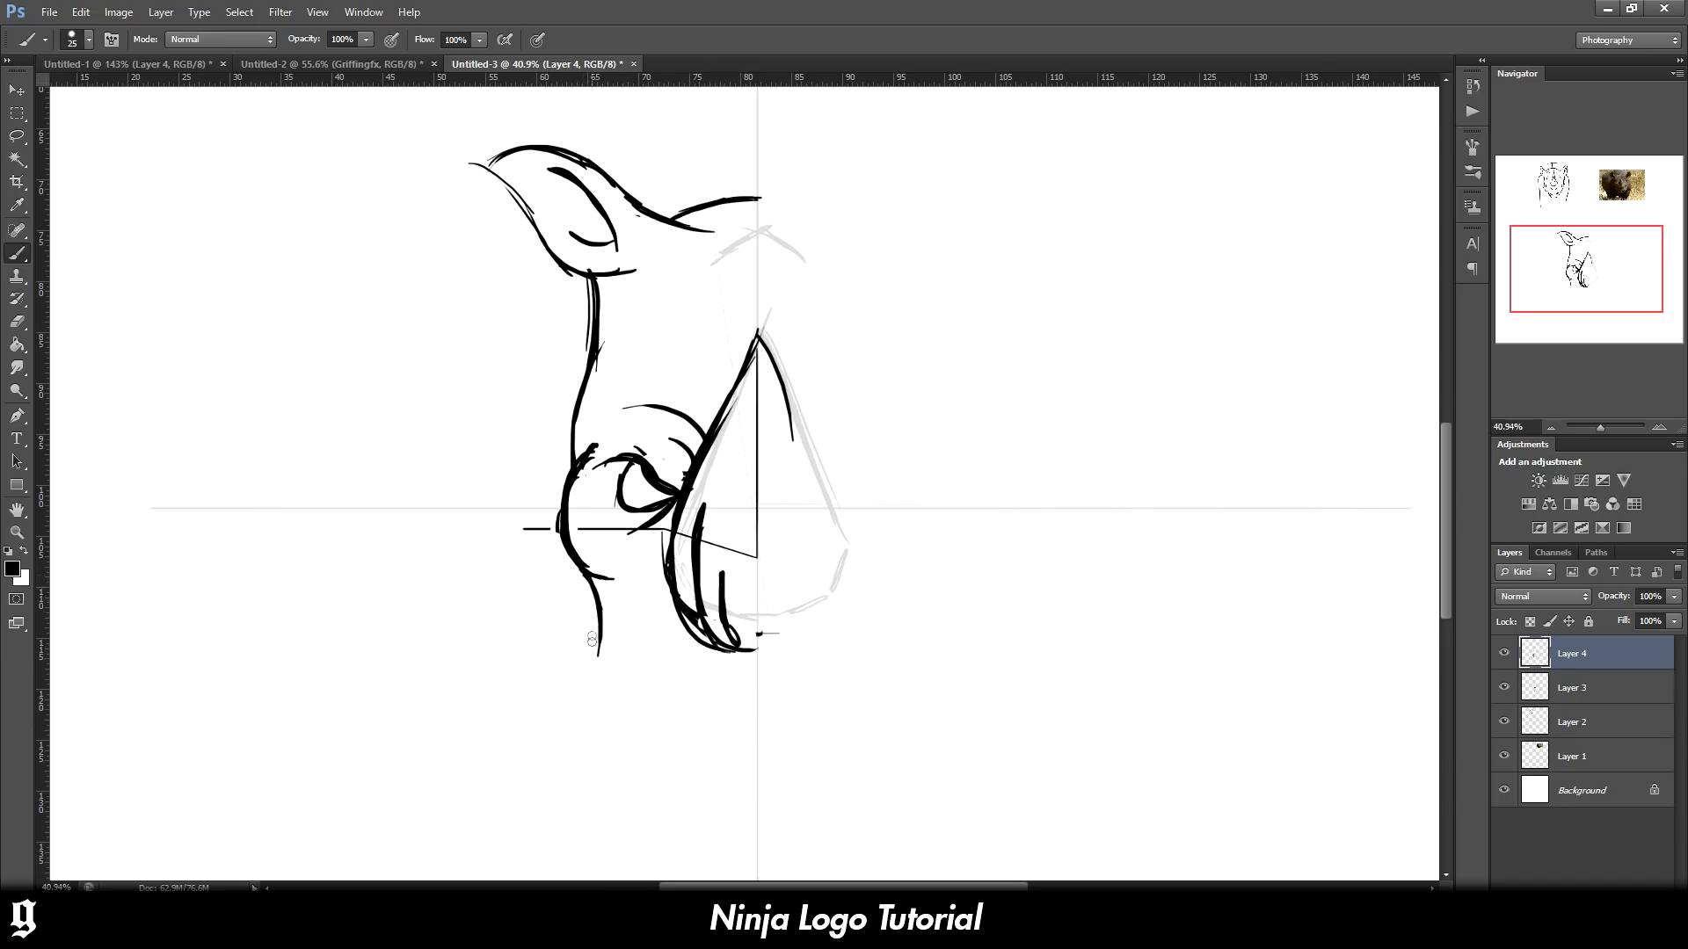
pyautogui.press('e')
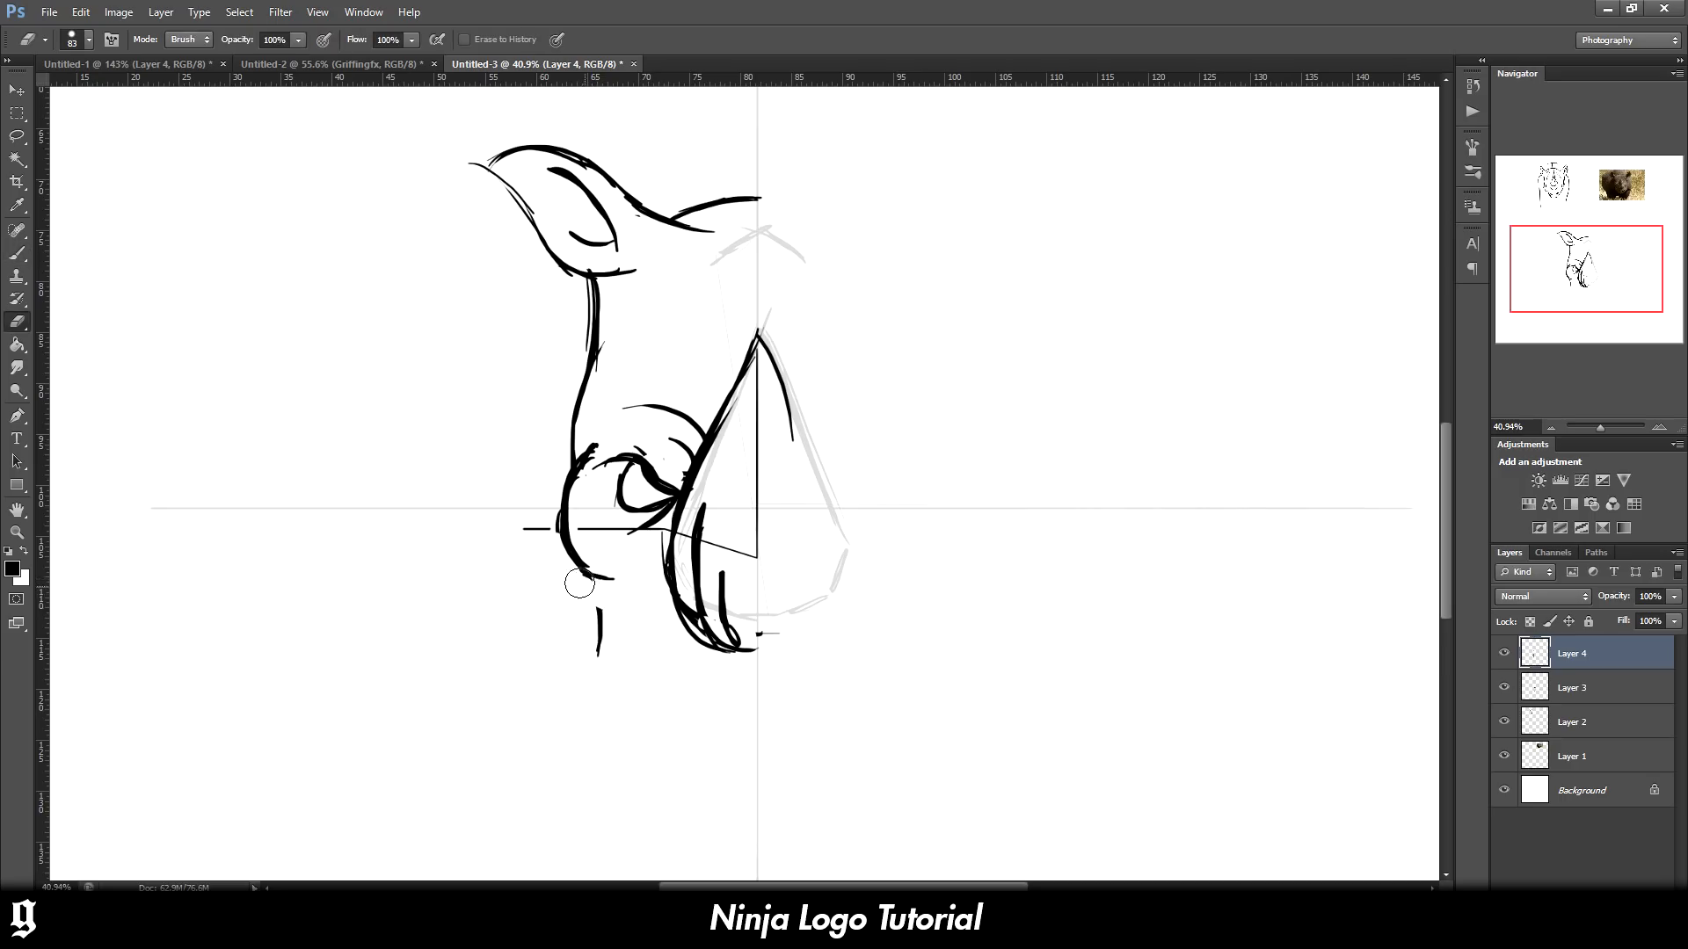
pyautogui.moveTo(583, 585); pyautogui.dragTo(596, 637)
pyautogui.press('b')
pyautogui.moveTo(589, 578); pyautogui.dragTo(595, 618)
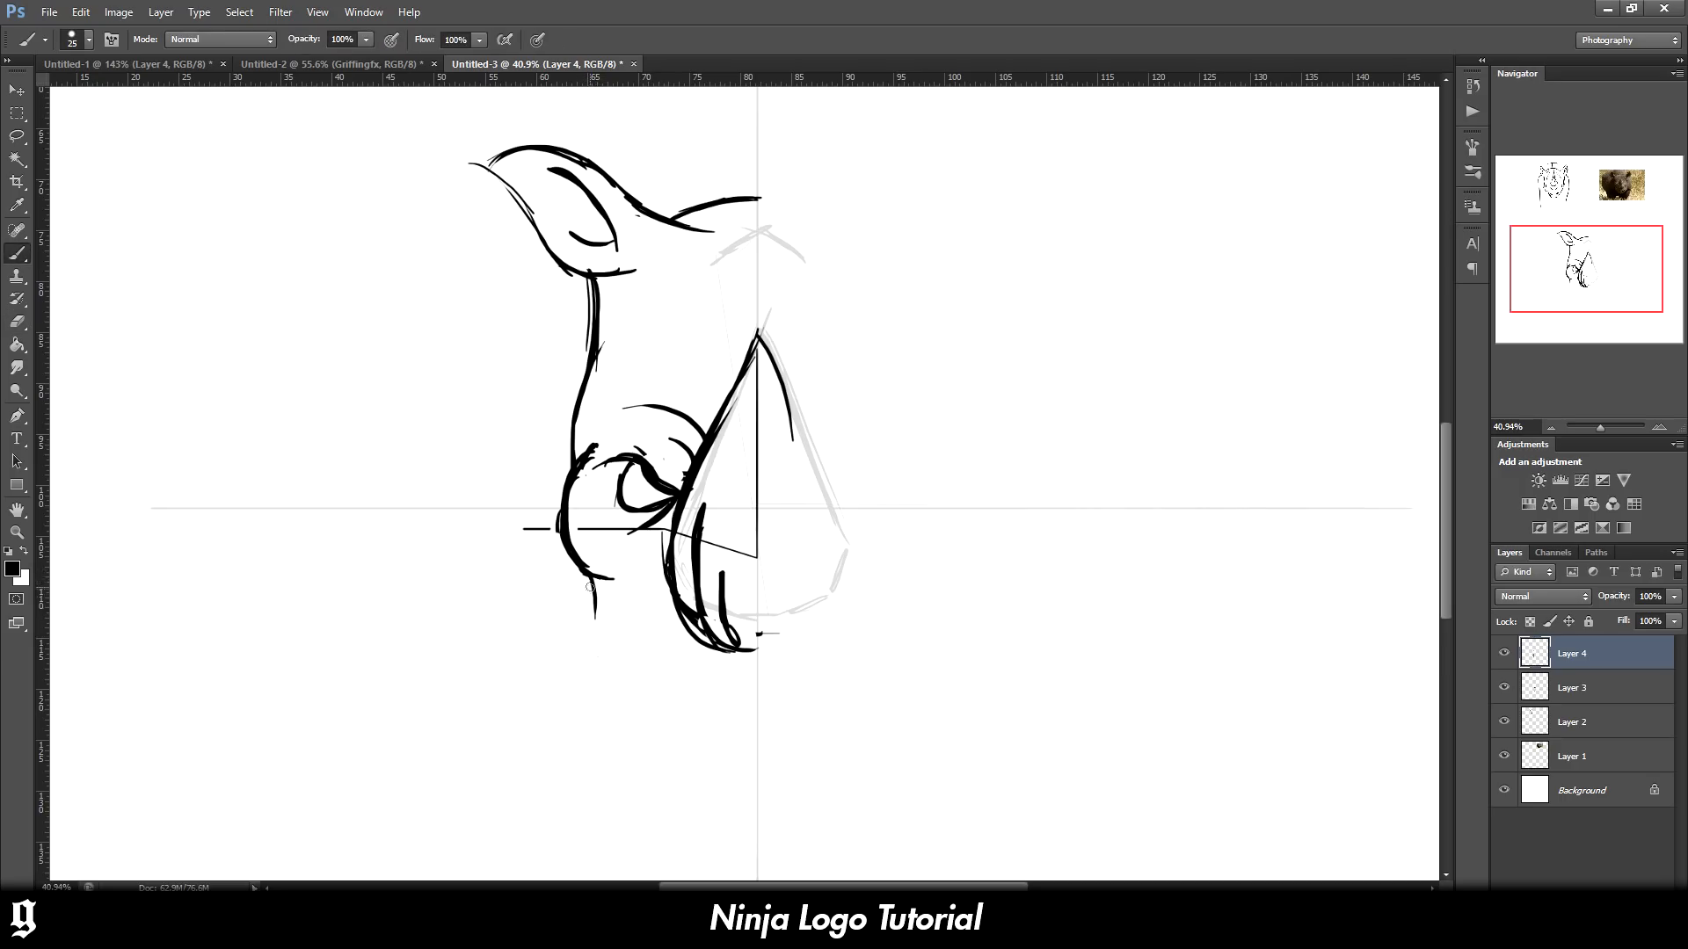
# Undo the last jaw stroke and paint a curved line just below the horn's base
pyautogui.hotkey('ctrl', 'z')
pyautogui.scroll(-3, 1095, 538)
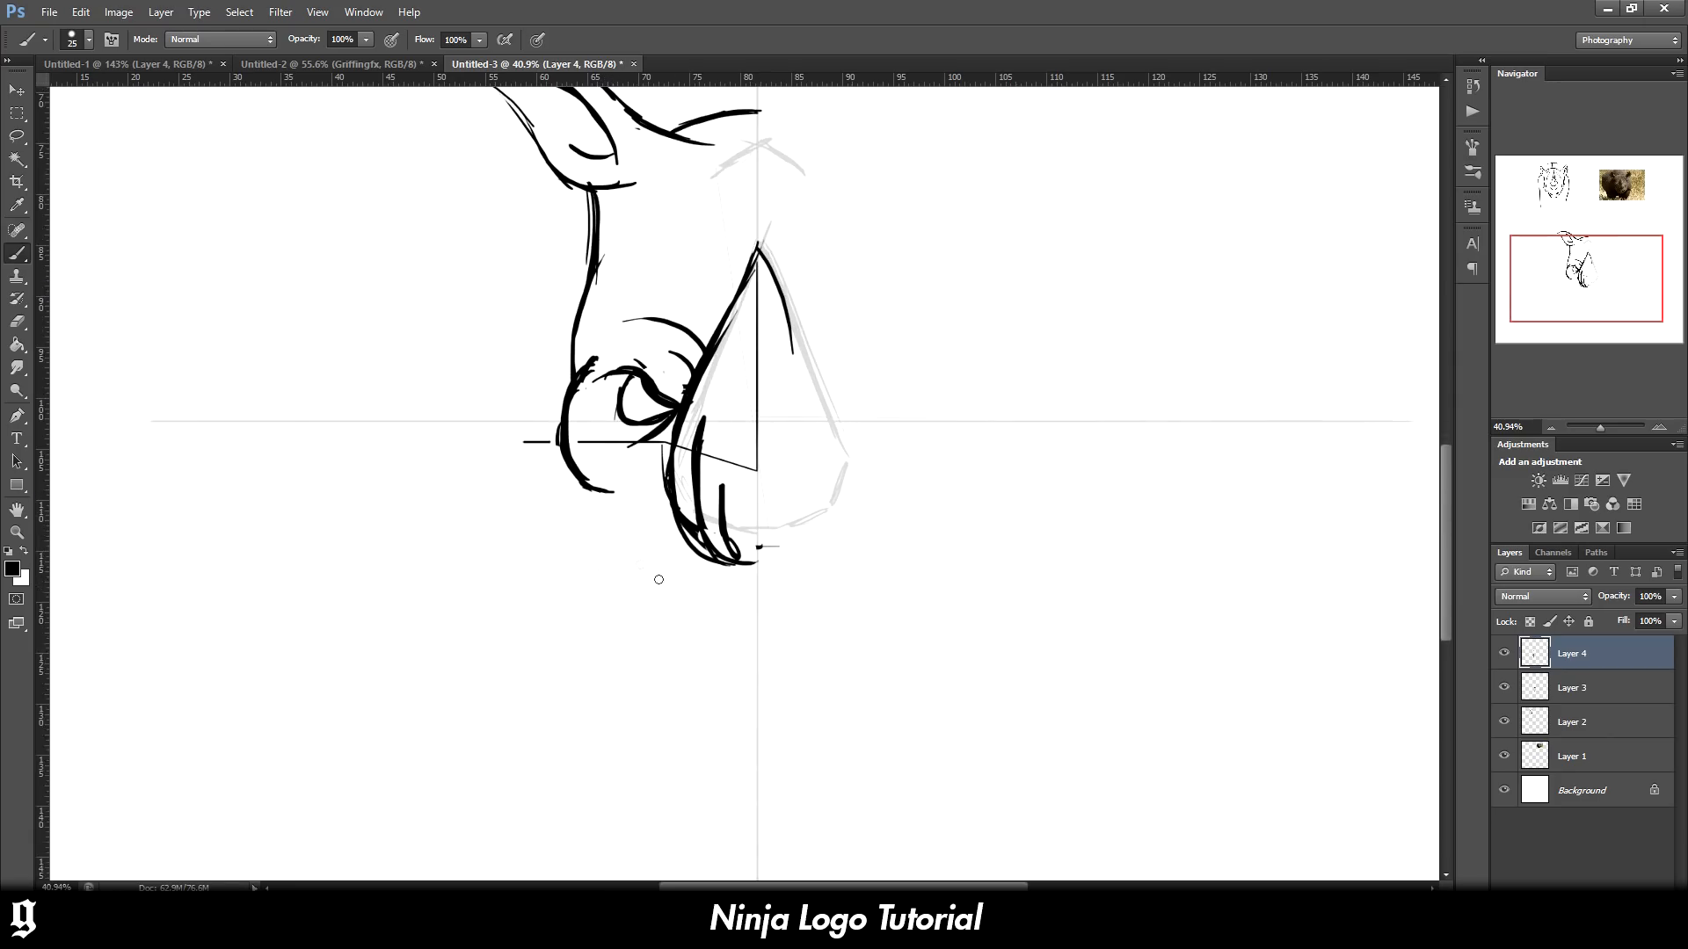
pyautogui.moveTo(677, 532)
pyautogui.mouseDown()
pyautogui.moveTo(770, 577)
pyautogui.moveTo(768, 619)
pyautogui.mouseUp()
pyautogui.hotkey('ctrl', 'z')
pyautogui.moveTo(670, 567); pyautogui.dragTo(762, 618)
# Rework the curve below the horn by erasing and repainting it, undoing unwanted strokes to leave a short wrinkle
pyautogui.press('e')
pyautogui.press('b')
pyautogui.press('e')
pyautogui.moveTo(663, 577); pyautogui.dragTo(747, 616)
pyautogui.press('b')
pyautogui.moveTo(673, 556)
pyautogui.mouseDown()
pyautogui.moveTo(729, 588)
pyautogui.moveTo(708, 594)
pyautogui.mouseUp()
pyautogui.hotkey('ctrl', 'z')
pyautogui.hotkey('ctrl', 'z')
pyautogui.hotkey('ctrl', 'z')
# Paint the jaw line down from the cheek's lower end, curving it inward at its bottom
pyautogui.moveTo(590, 486)
pyautogui.mouseDown()
pyautogui.moveTo(612, 556)
pyautogui.moveTo(602, 615)
pyautogui.mouseUp()
pyautogui.moveTo(600, 549); pyautogui.dragTo(608, 626)
pyautogui.moveTo(605, 556)
pyautogui.mouseDown()
pyautogui.moveTo(607, 615)
pyautogui.moveTo(633, 635)
pyautogui.mouseUp()
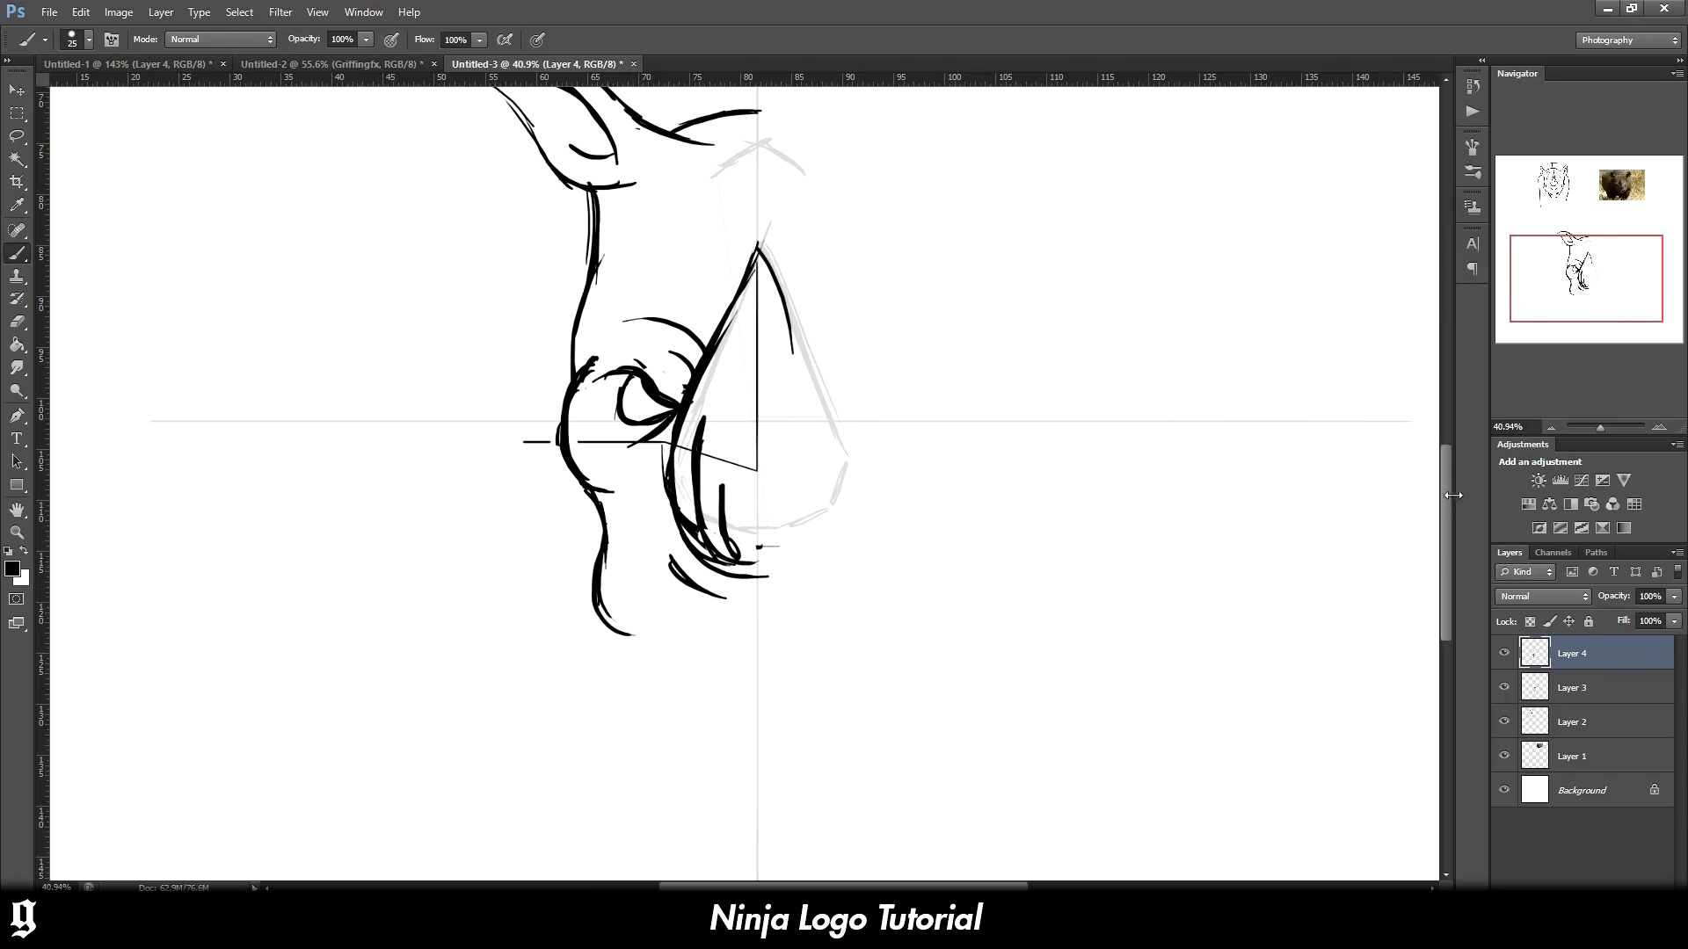
# Reshape the outline between the ear and eye with a rounded brow bulge, replacing the old straight contour
pyautogui.moveTo(1453, 495)
pyautogui.mouseDown()
pyautogui.moveTo(1463, 446)
pyautogui.moveTo(1446, 499)
pyautogui.mouseUp()
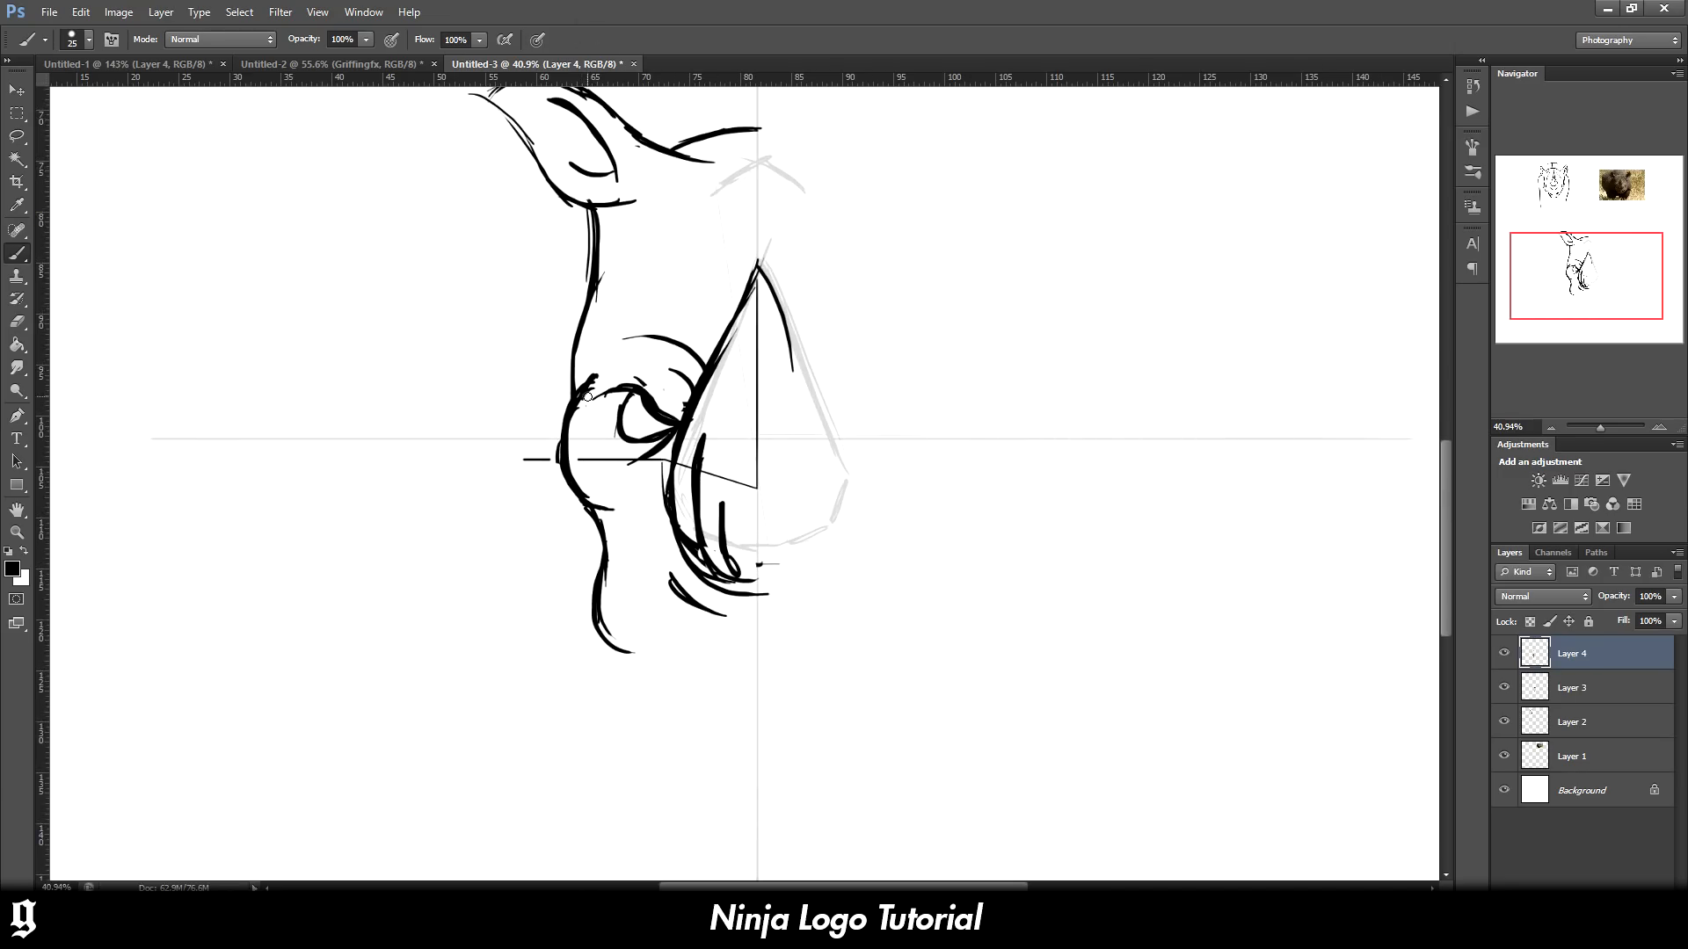
pyautogui.moveTo(588, 397)
pyautogui.mouseDown()
pyautogui.moveTo(627, 275)
pyautogui.moveTo(585, 355)
pyautogui.moveTo(621, 277)
pyautogui.moveTo(571, 298)
pyautogui.moveTo(606, 261)
pyautogui.moveTo(584, 246)
pyautogui.moveTo(590, 227)
pyautogui.moveTo(607, 232)
pyautogui.moveTo(588, 316)
pyautogui.moveTo(605, 287)
pyautogui.moveTo(651, 269)
pyautogui.mouseUp()
pyautogui.press('e')
pyautogui.press('b')
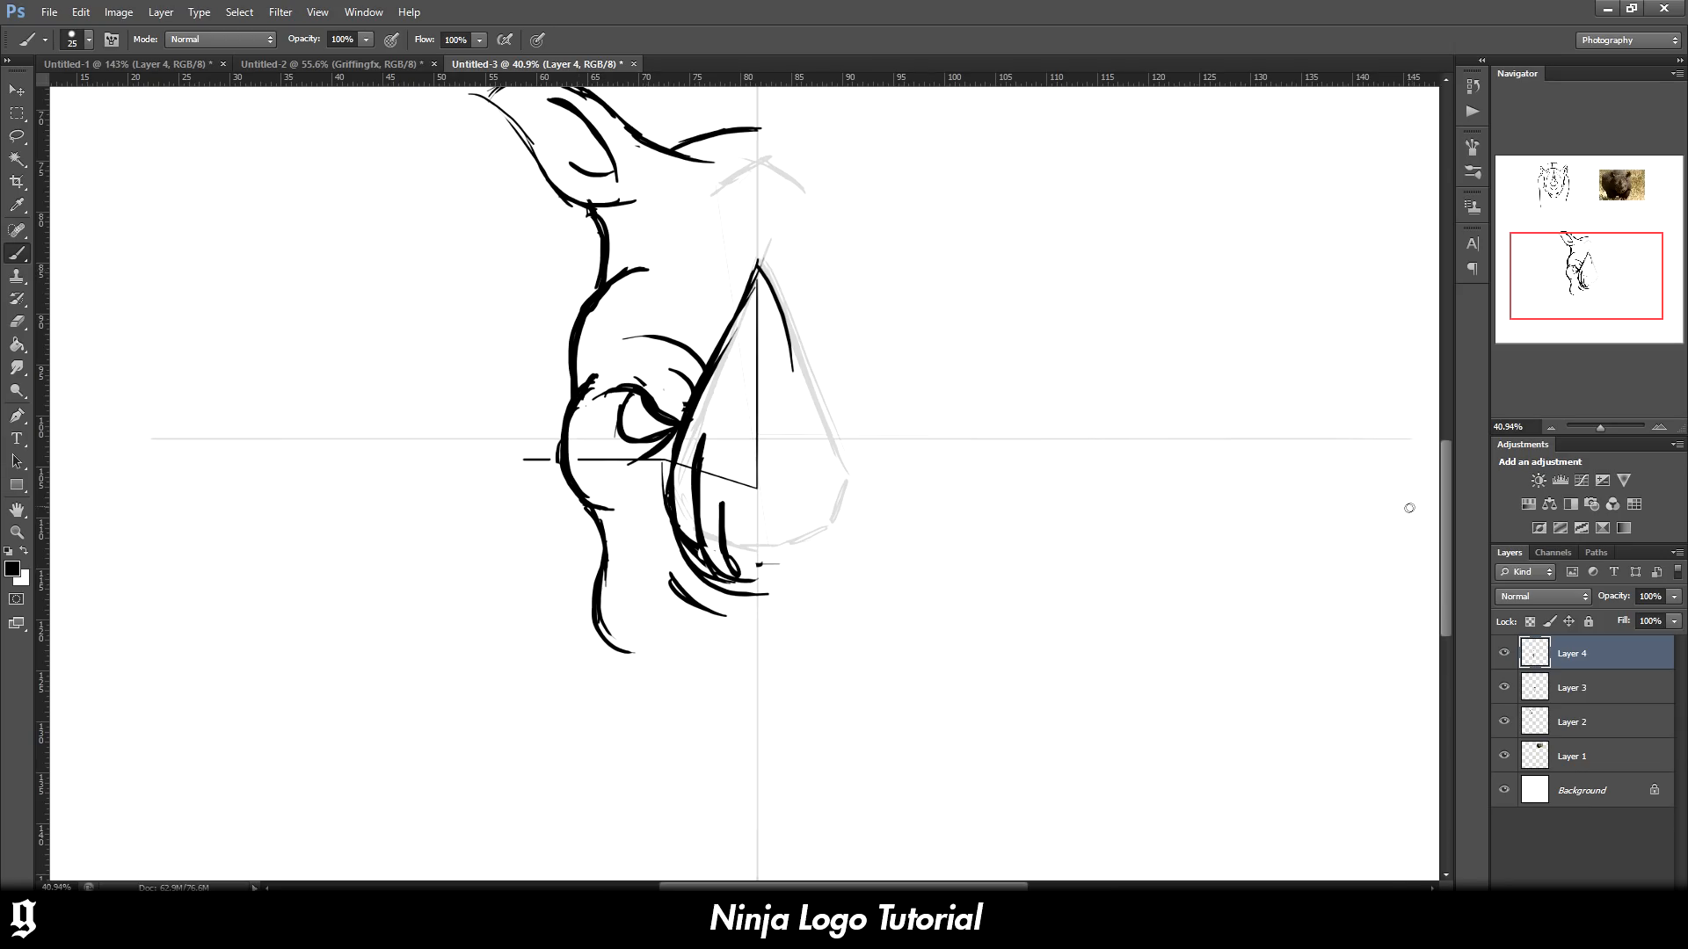
# Paint the muzzle outline from the jaw's lower end down to the chin and across to the centre line
pyautogui.moveTo(1448, 500); pyautogui.dragTo(1449, 515)
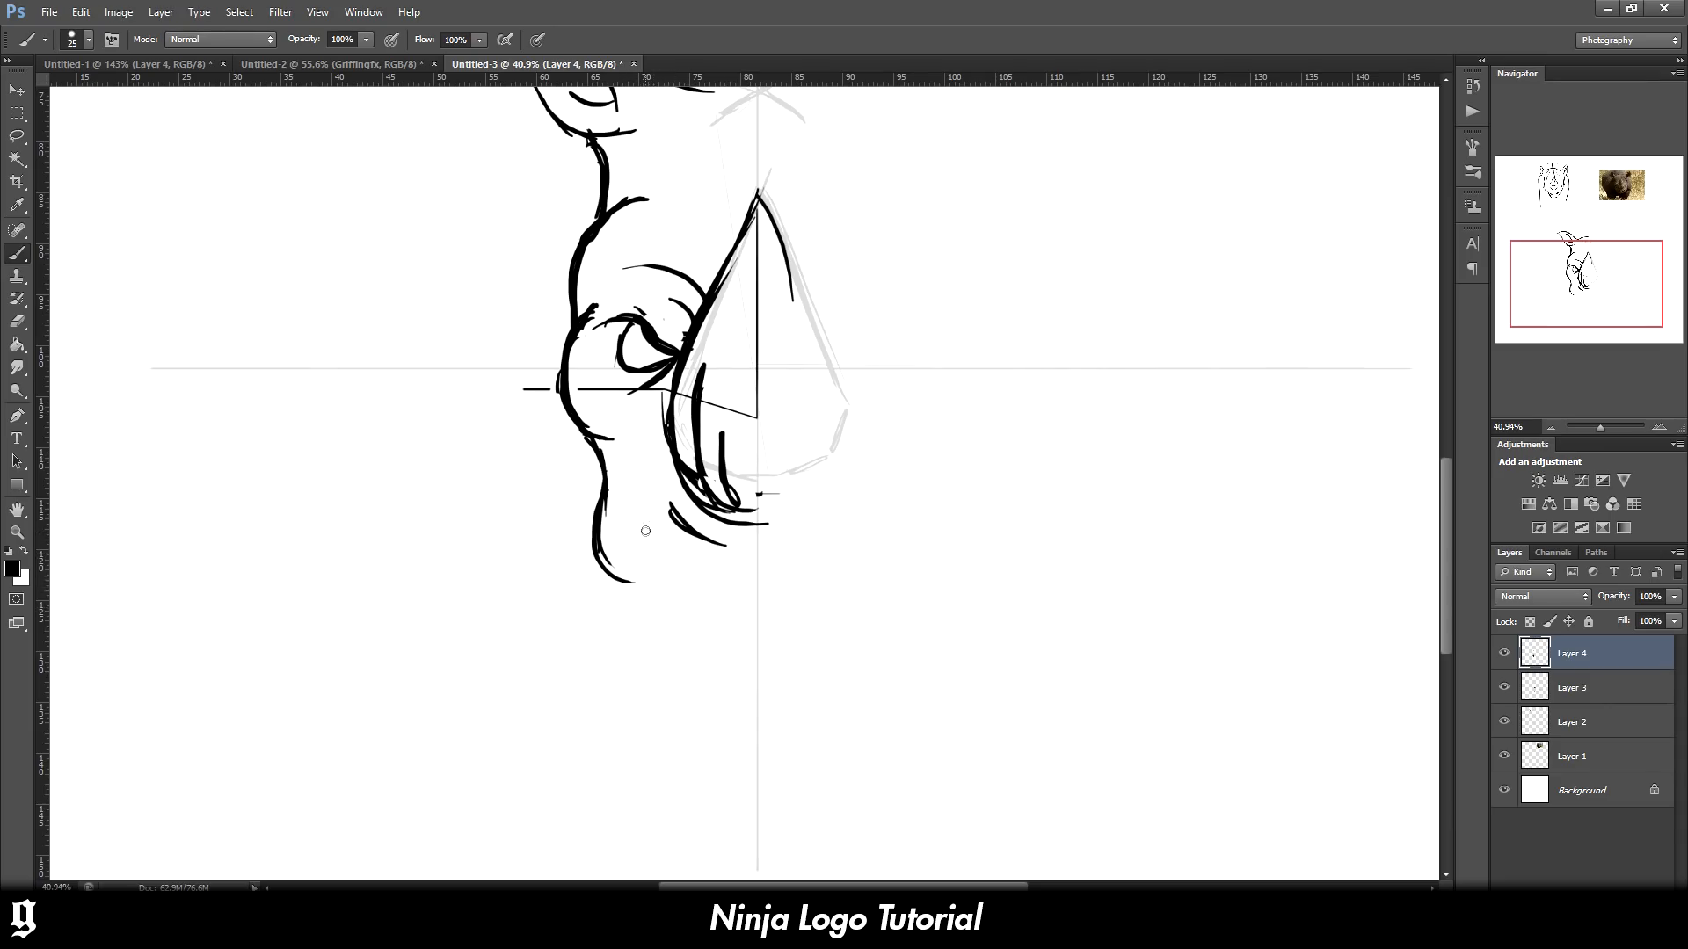
pyautogui.moveTo(599, 567)
pyautogui.mouseDown()
pyautogui.moveTo(637, 616)
pyautogui.moveTo(627, 649)
pyautogui.mouseUp()
pyautogui.moveTo(621, 583); pyautogui.dragTo(637, 626)
pyautogui.moveTo(625, 653)
pyautogui.mouseDown()
pyautogui.moveTo(643, 691)
pyautogui.moveTo(714, 672)
pyautogui.moveTo(697, 684)
pyautogui.moveTo(782, 687)
pyautogui.mouseUp()
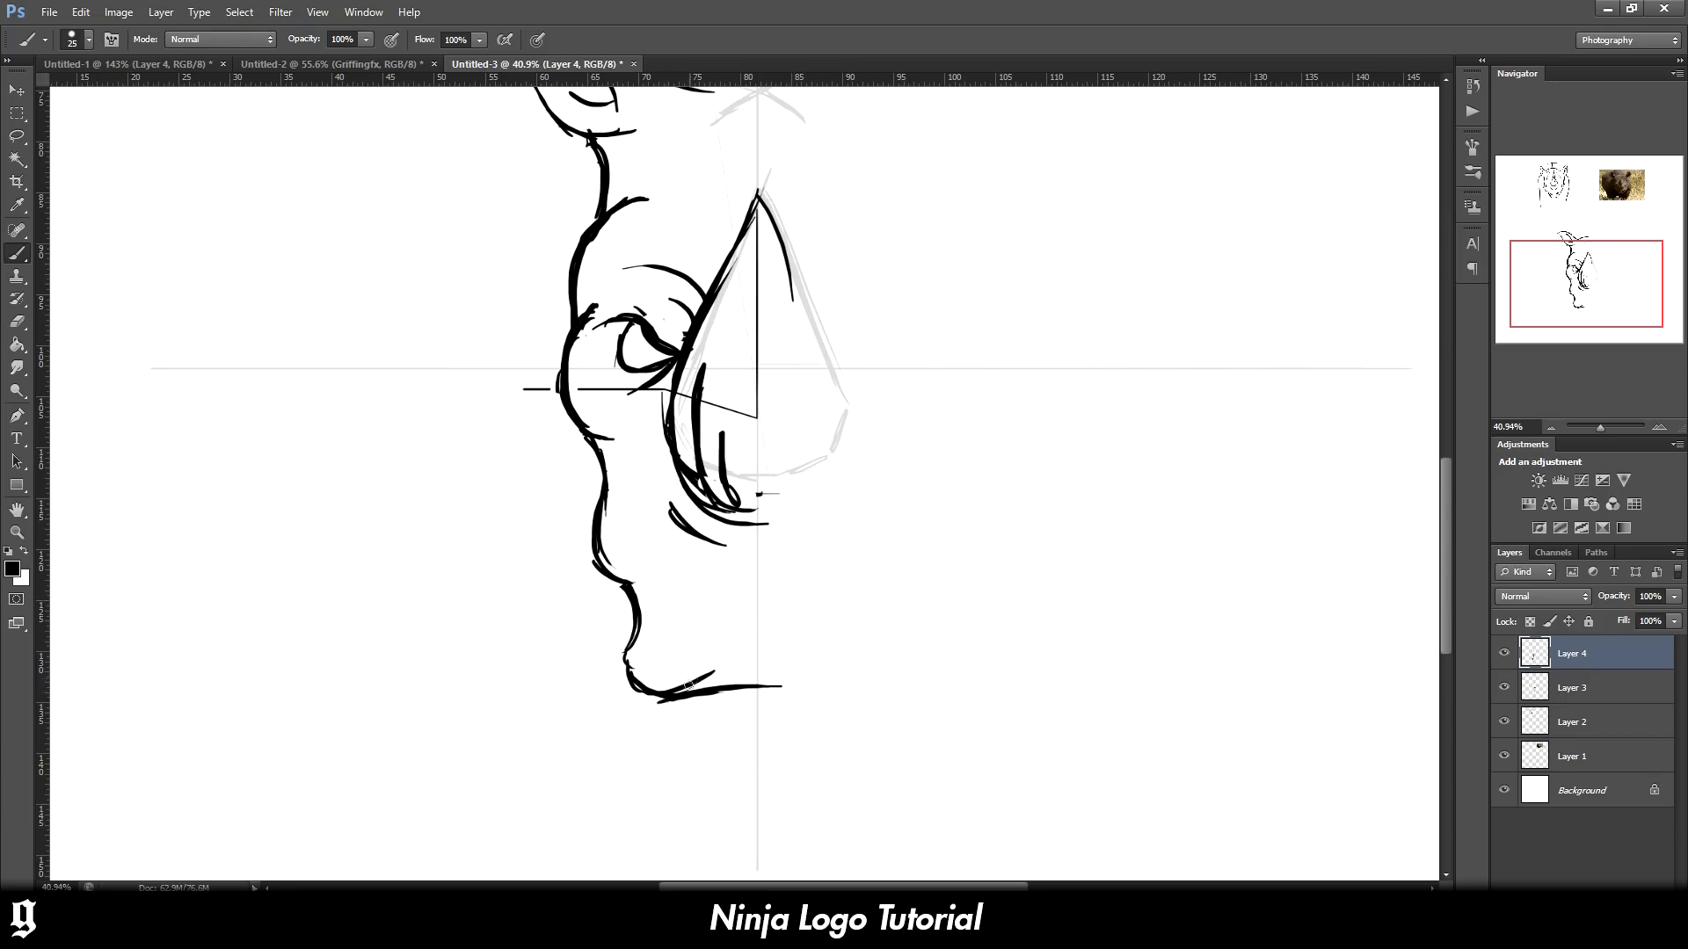
# Add crease strokes inside the muzzle and thicken the line across the top of the head
pyautogui.moveTo(688, 686)
pyautogui.mouseDown()
pyautogui.moveTo(727, 651)
pyautogui.moveTo(653, 690)
pyautogui.mouseUp()
pyautogui.moveTo(635, 589)
pyautogui.mouseDown()
pyautogui.moveTo(675, 580)
pyautogui.moveTo(688, 598)
pyautogui.moveTo(626, 598)
pyautogui.moveTo(631, 559)
pyautogui.moveTo(619, 606)
pyautogui.moveTo(748, 591)
pyautogui.mouseUp()
pyautogui.moveTo(1442, 575); pyautogui.dragTo(1450, 490)
pyautogui.moveTo(678, 328); pyautogui.dragTo(772, 303)
# Select the horn with the Lasso and transform it into a taller shape with its tip moved up
pyautogui.scroll(-3, 809, 448)
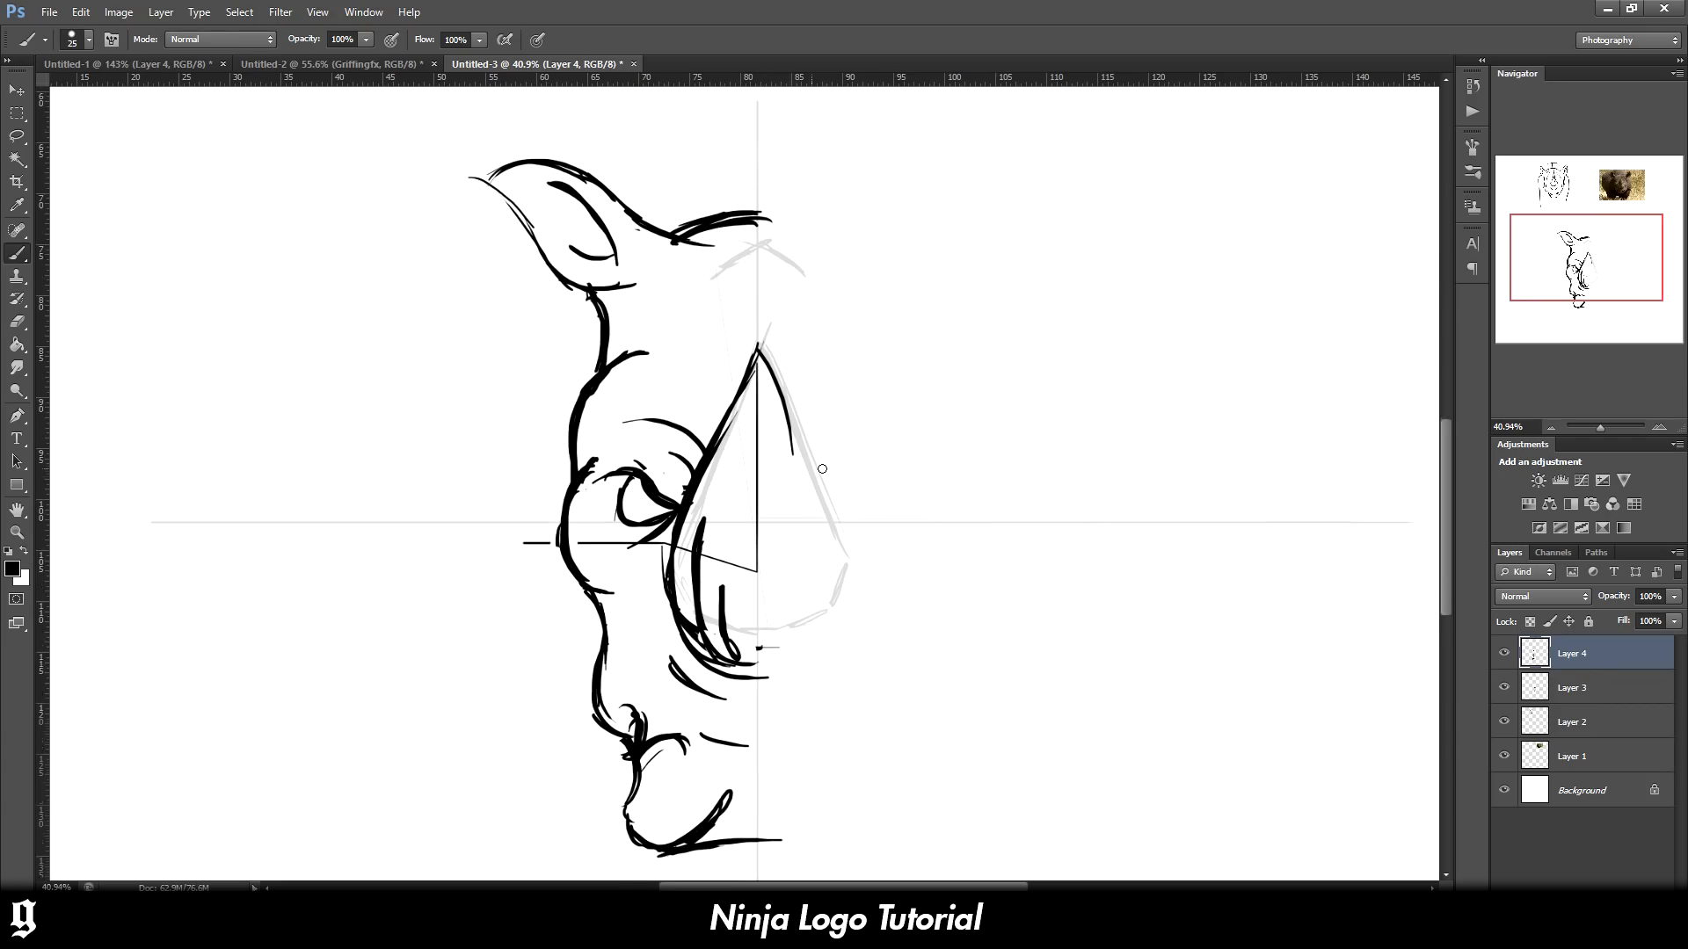
pyautogui.click(16, 136)
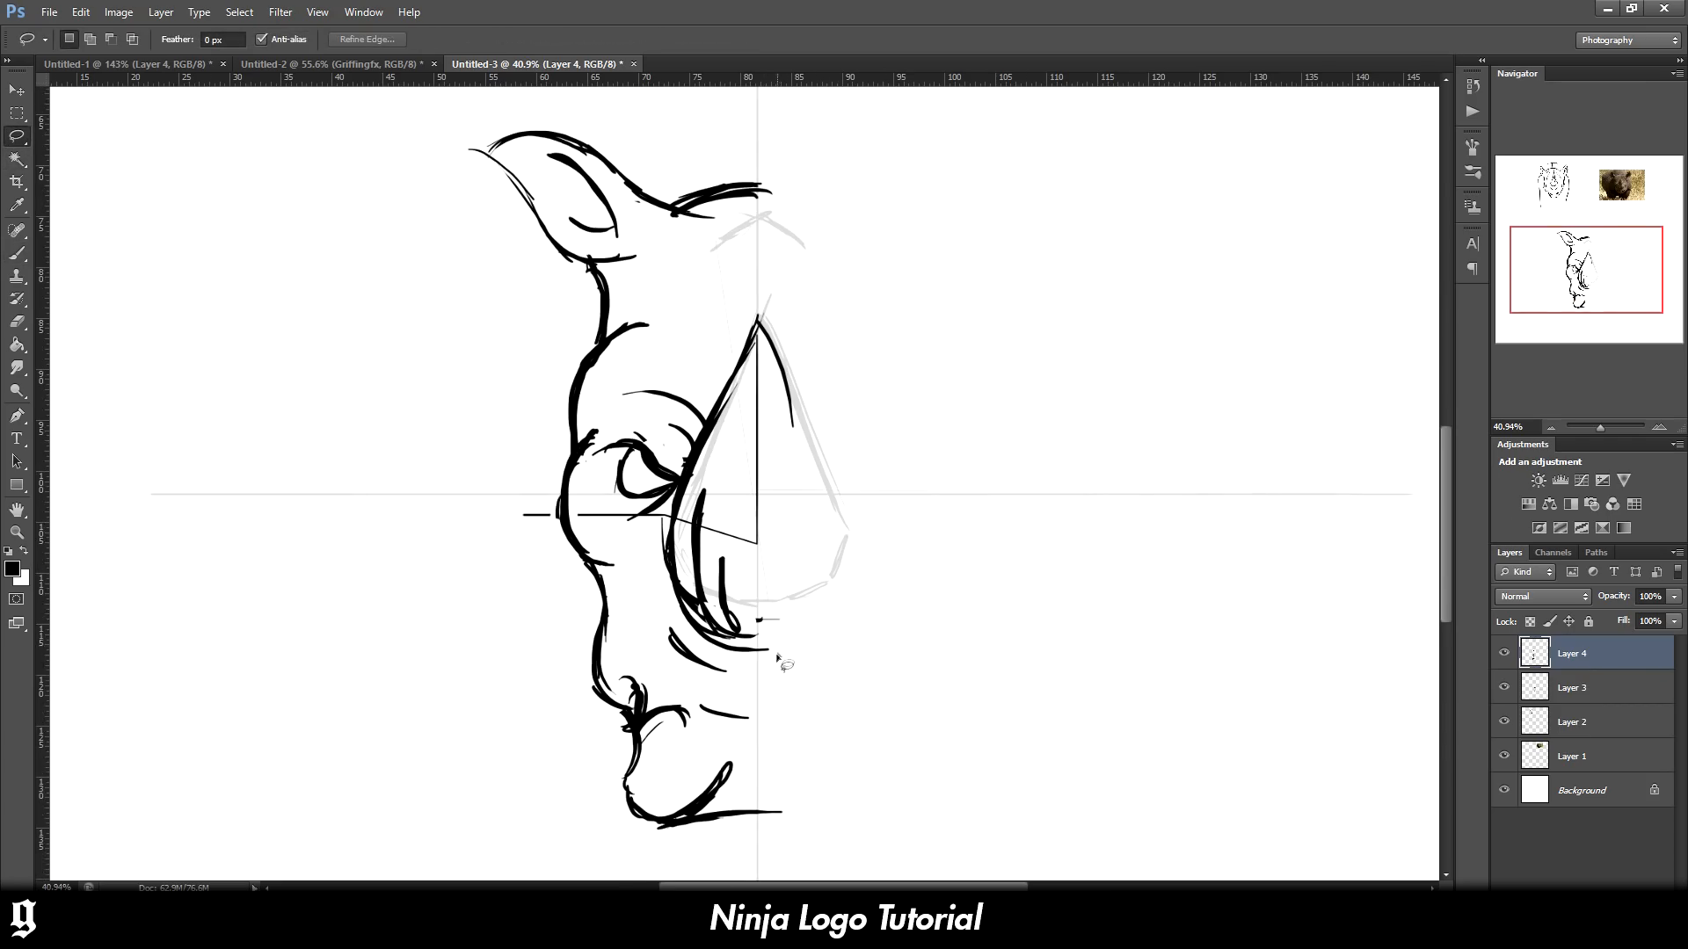
pyautogui.moveTo(773, 664)
pyautogui.mouseDown()
pyautogui.moveTo(685, 644)
pyautogui.moveTo(665, 604)
pyautogui.moveTo(665, 523)
pyautogui.moveTo(729, 337)
pyautogui.moveTo(859, 363)
pyautogui.moveTo(892, 577)
pyautogui.moveTo(802, 633)
pyautogui.mouseUp()
pyautogui.hotkey('ctrl', 't')
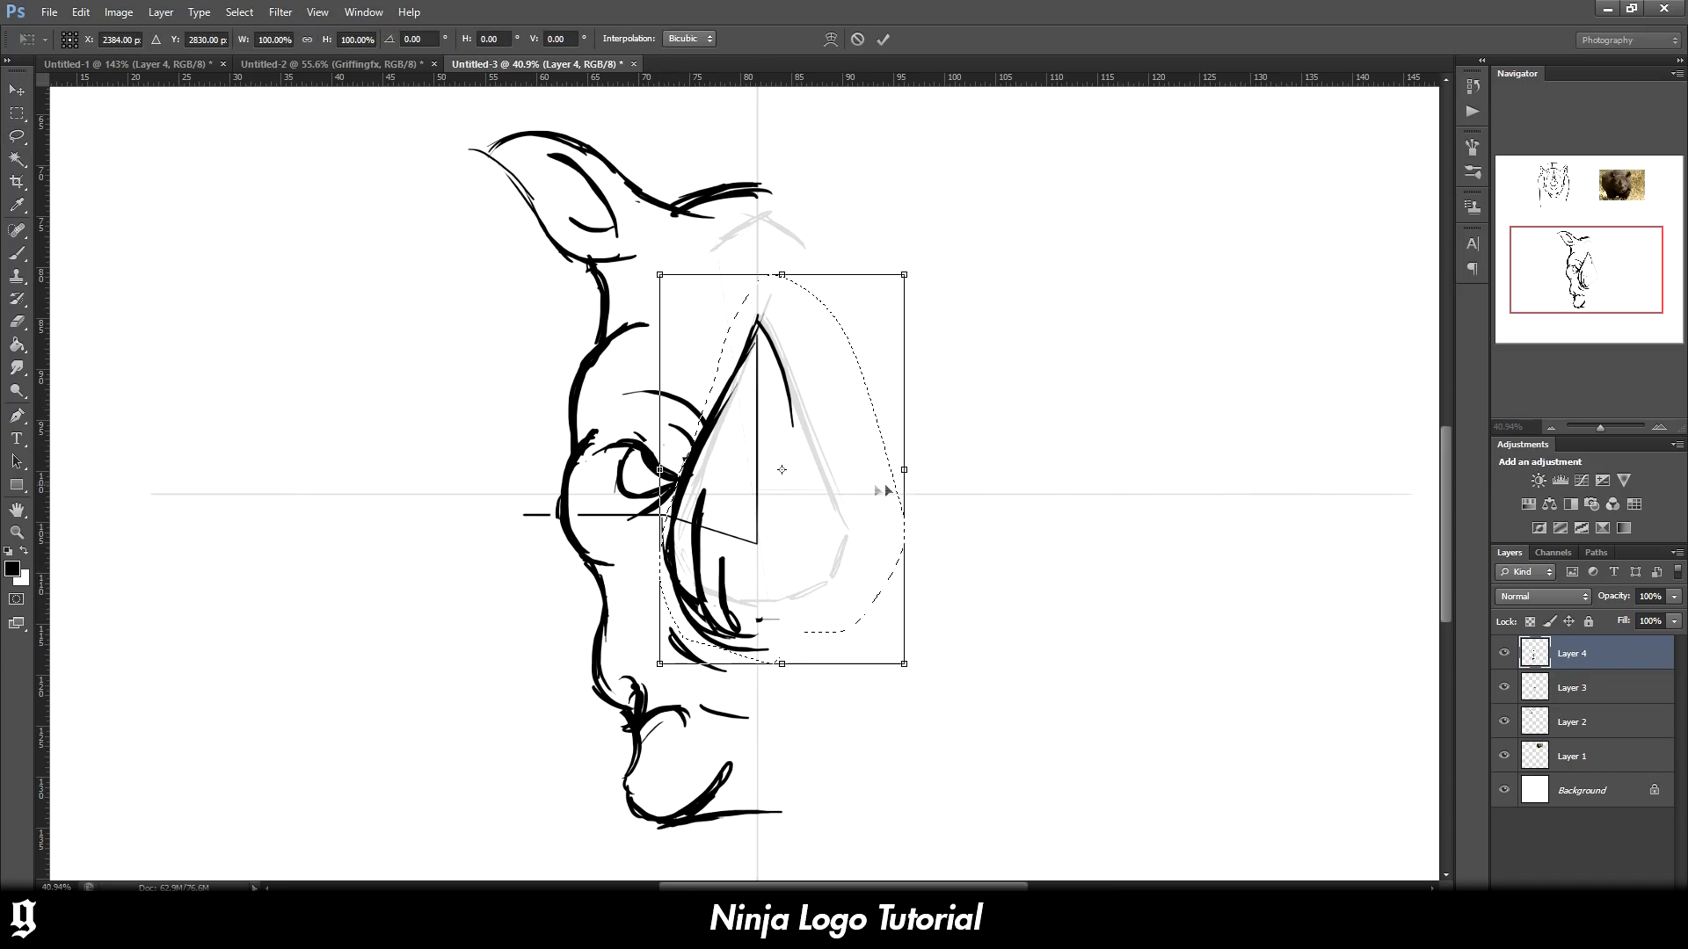
pyautogui.moveTo(903, 470); pyautogui.dragTo(885, 471)
pyautogui.moveTo(887, 274); pyautogui.dragTo(906, 239)
pyautogui.moveTo(848, 378); pyautogui.dragTo(851, 334)
pyautogui.press('Return')
# Thicken the eye outline and its upper lid, and paint a heavier arc above the eye
pyautogui.press('b')
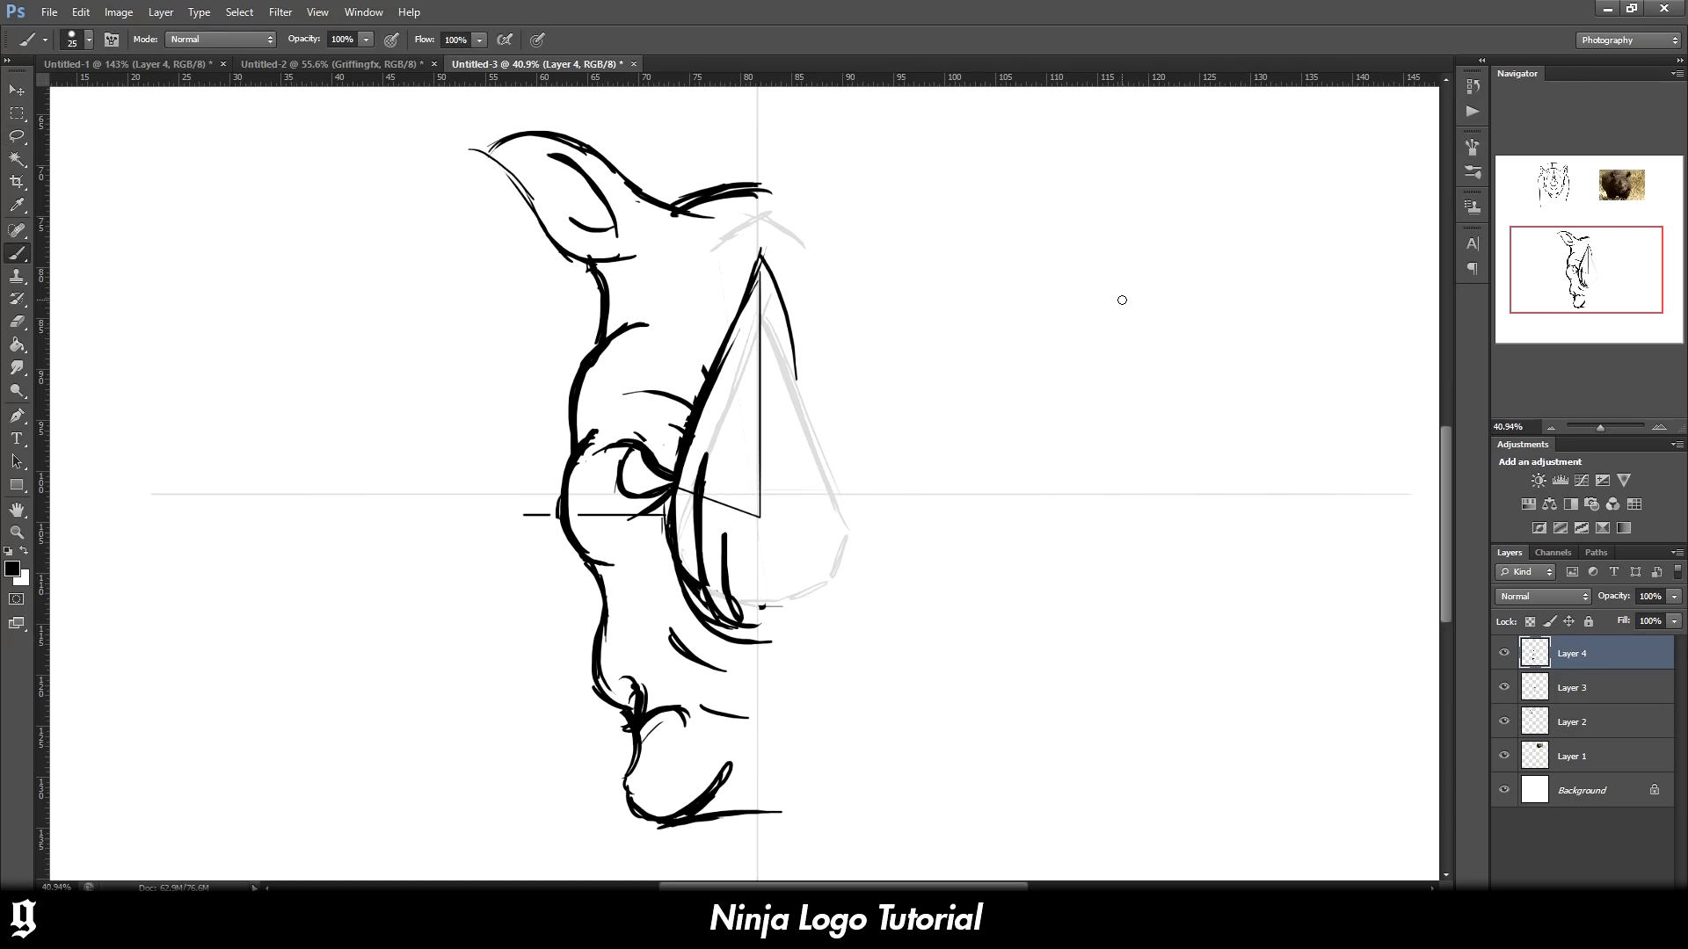
pyautogui.press('e')
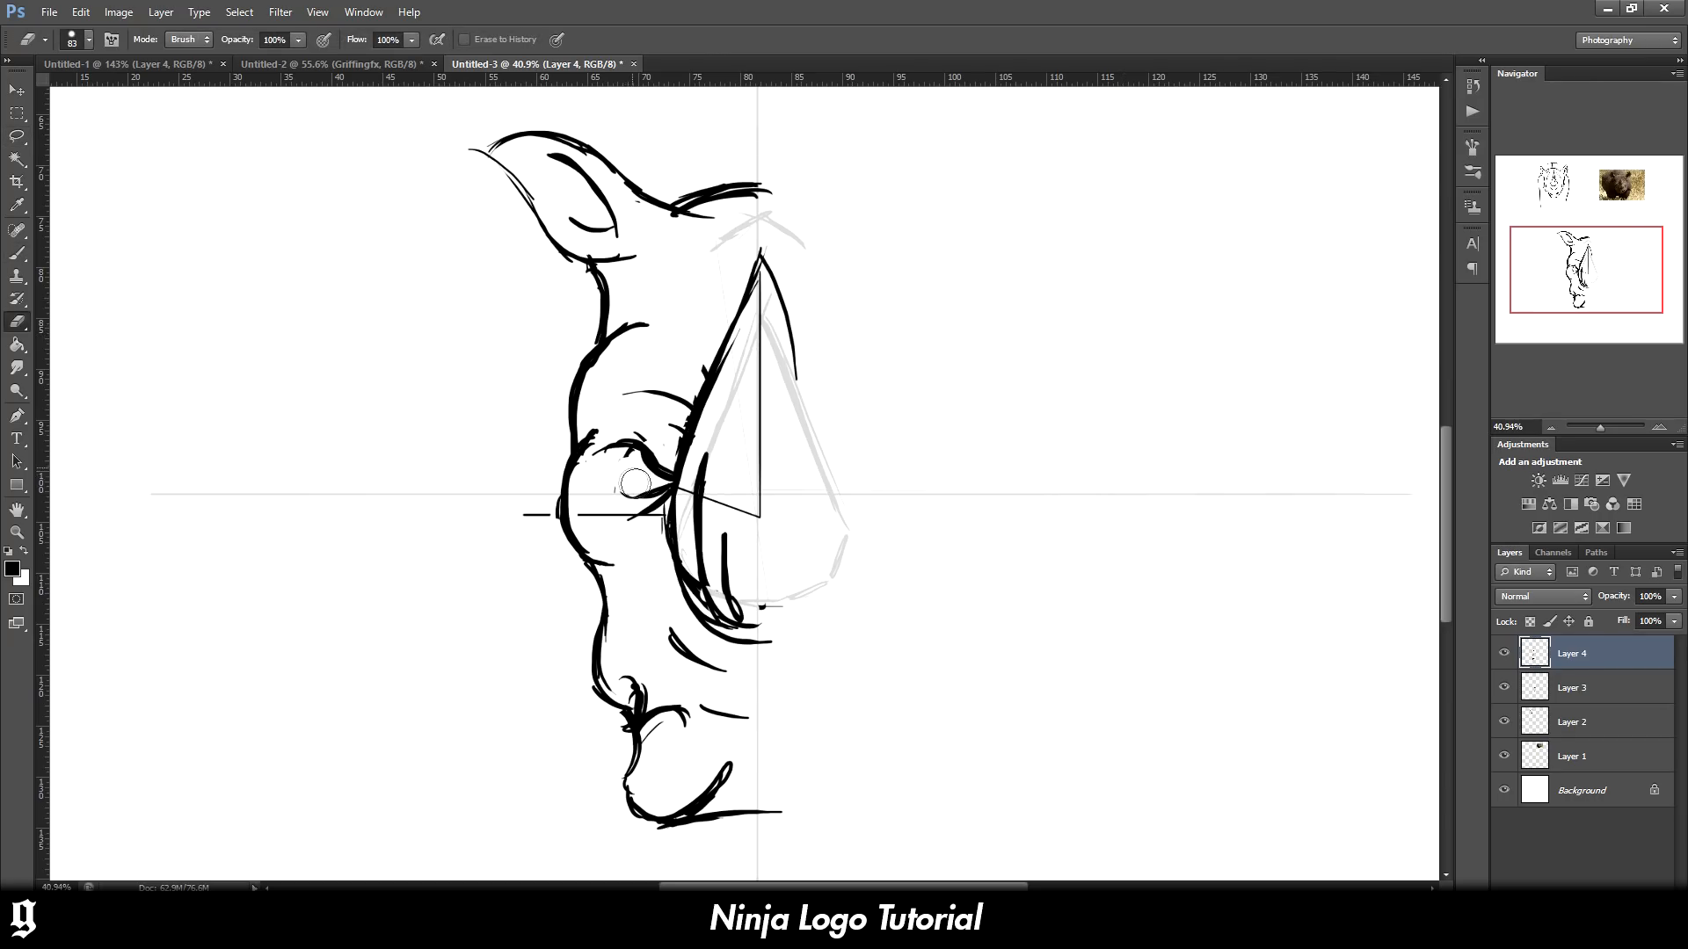
pyautogui.press('b')
pyautogui.moveTo(613, 450)
pyautogui.mouseDown()
pyautogui.moveTo(643, 472)
pyautogui.moveTo(620, 470)
pyautogui.moveTo(648, 491)
pyautogui.moveTo(624, 485)
pyautogui.moveTo(671, 498)
pyautogui.mouseUp()
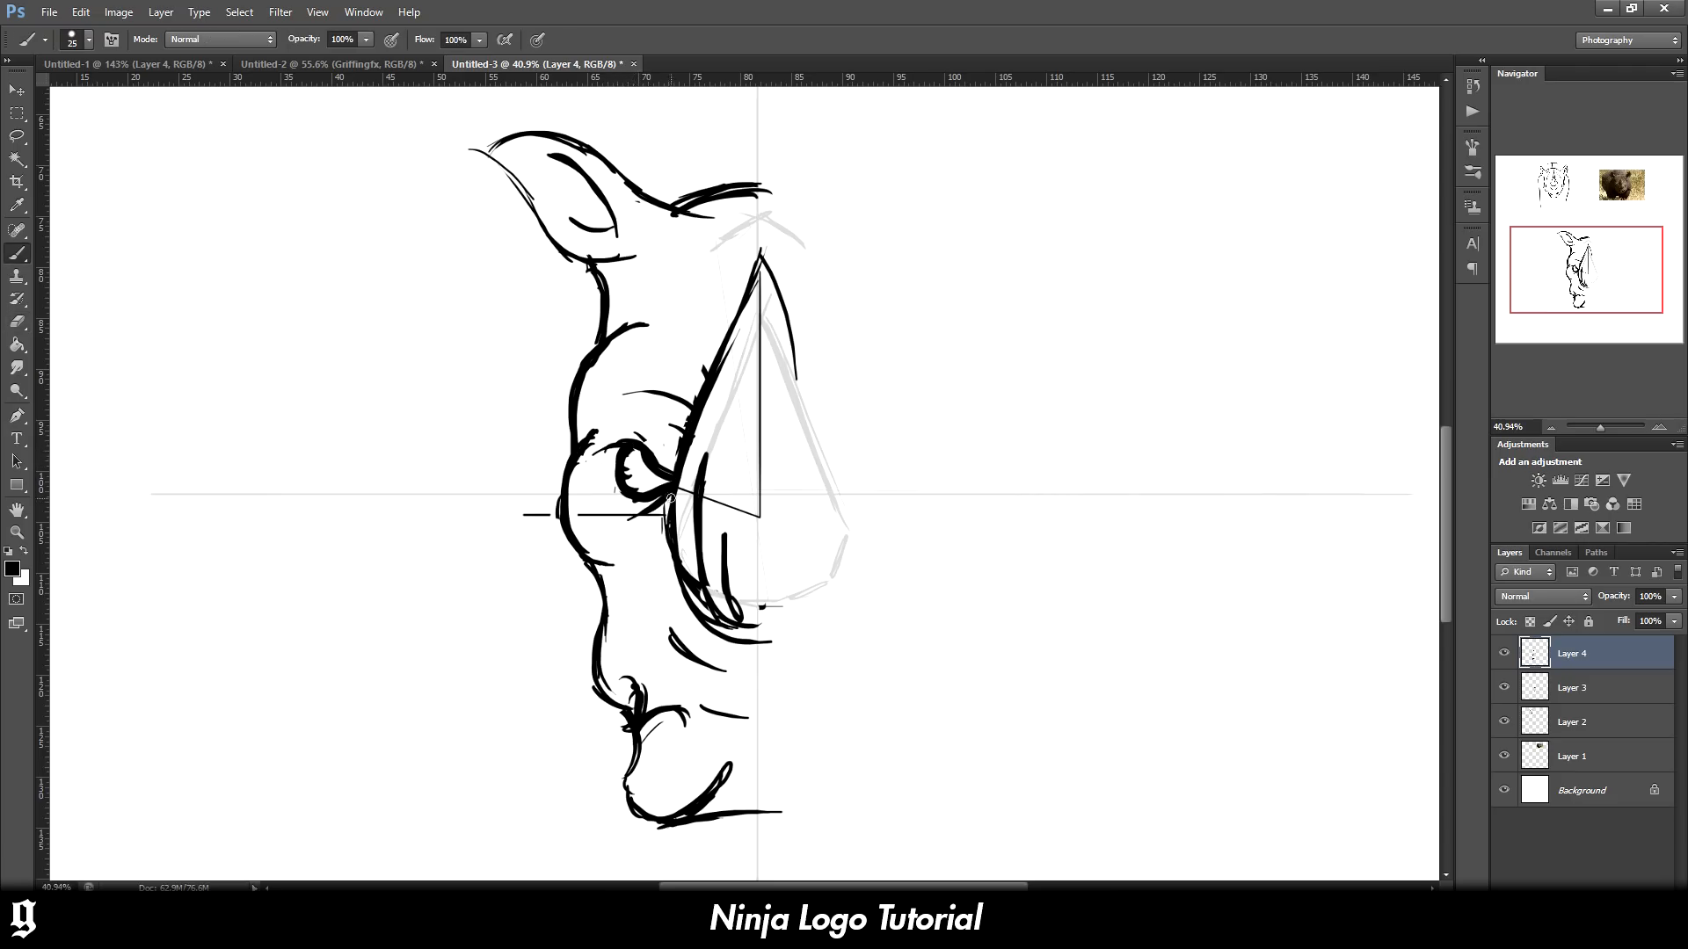
pyautogui.moveTo(618, 444); pyautogui.dragTo(593, 459)
pyautogui.moveTo(642, 400)
pyautogui.mouseDown()
pyautogui.moveTo(683, 440)
pyautogui.moveTo(665, 400)
pyautogui.moveTo(685, 435)
pyautogui.moveTo(668, 434)
pyautogui.moveTo(679, 412)
pyautogui.moveTo(613, 413)
pyautogui.moveTo(686, 430)
pyautogui.mouseUp()
pyautogui.press('e')
pyautogui.press('b')
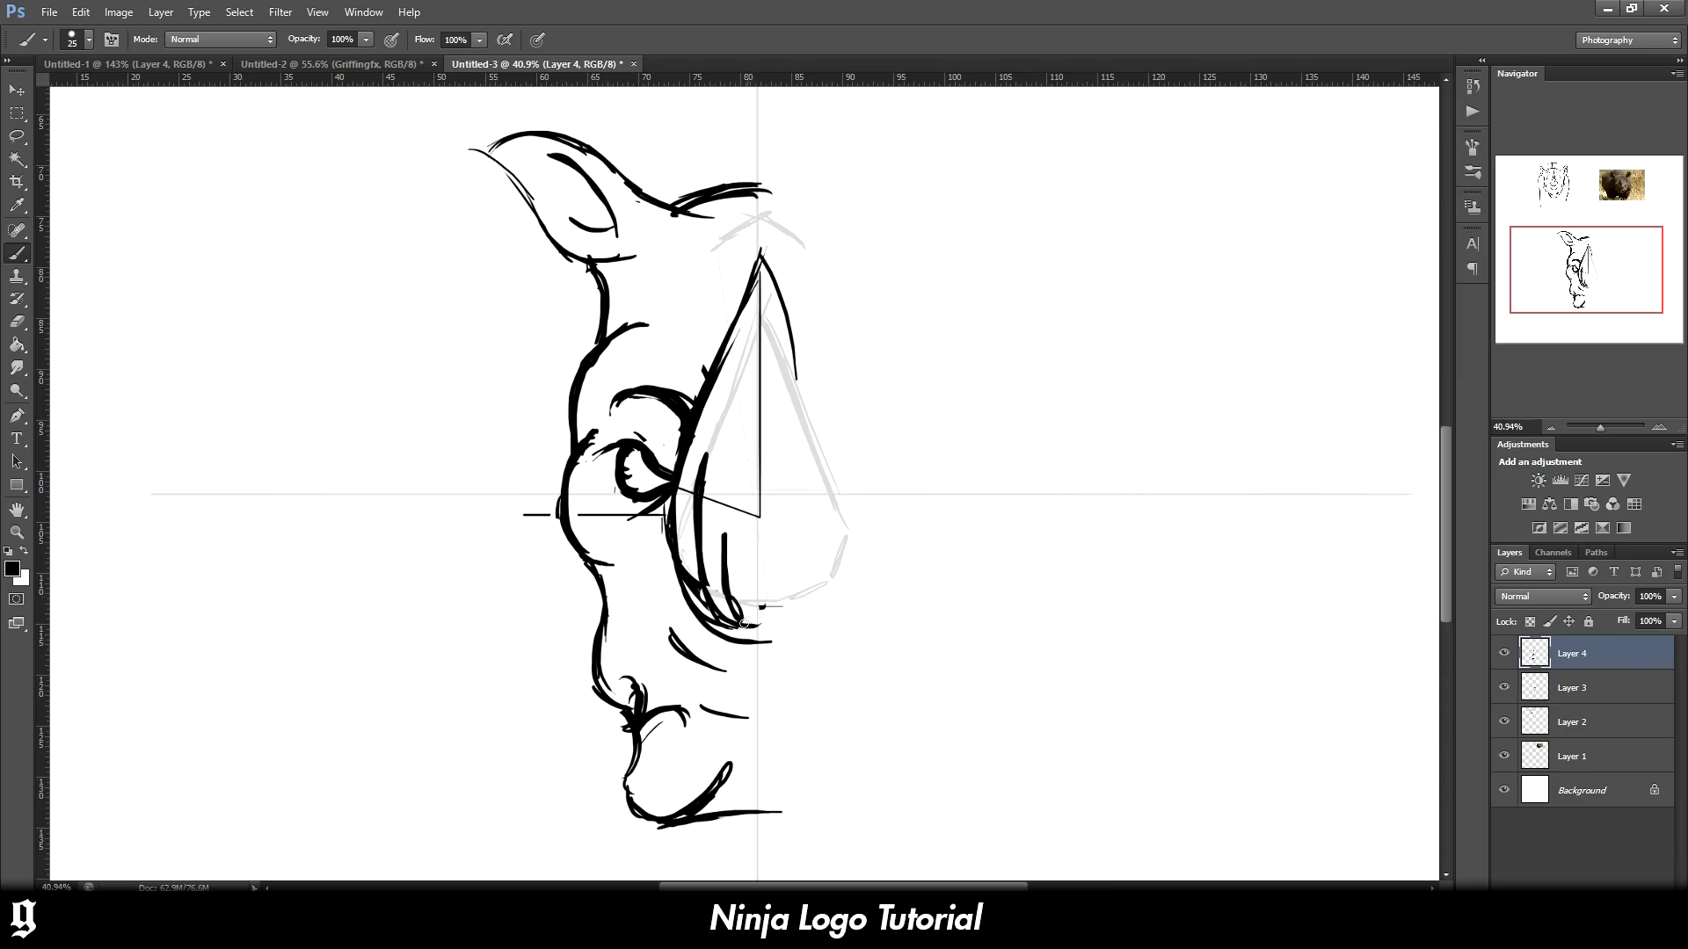
# Erase the extra lines below the horn and repaint its rounded base as one thicker curve
pyautogui.press('e')
pyautogui.moveTo(695, 580); pyautogui.dragTo(773, 641)
pyautogui.press('b')
pyautogui.moveTo(675, 570)
pyautogui.mouseDown()
pyautogui.moveTo(734, 615)
pyautogui.moveTo(772, 609)
pyautogui.moveTo(672, 514)
pyautogui.mouseUp()
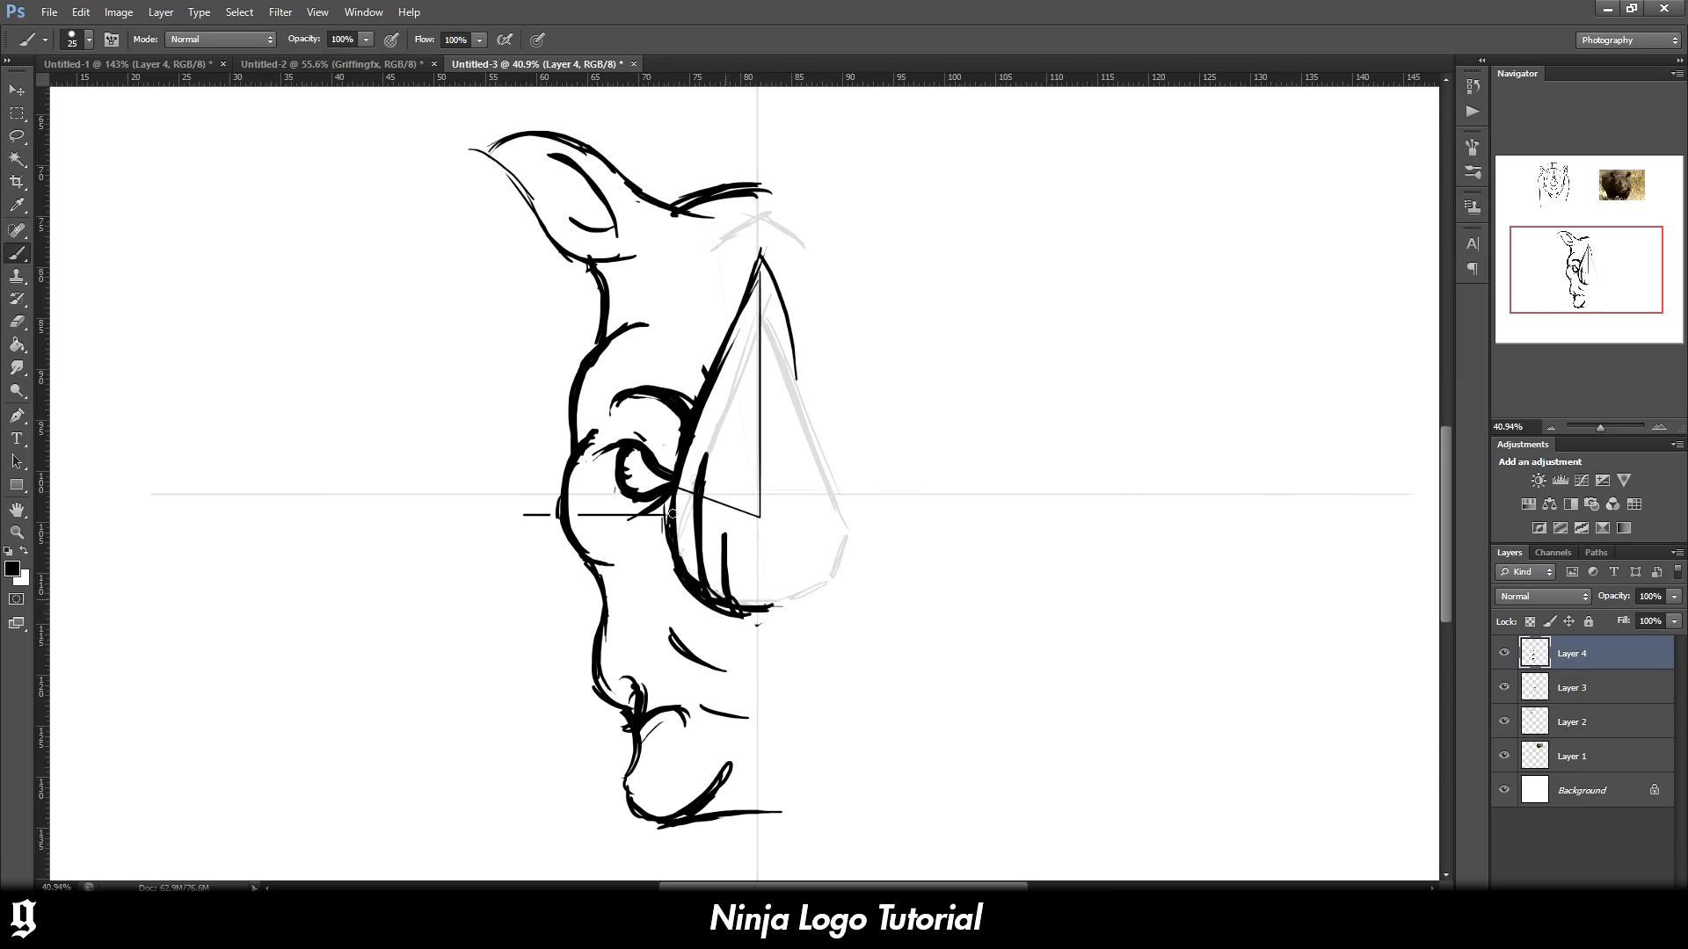
# Clean up the horn's outer edge and erase the short stroke on the far side of its tip
pyautogui.press('e')
pyautogui.moveTo(706, 393)
pyautogui.mouseDown()
pyautogui.moveTo(745, 291)
pyautogui.moveTo(790, 318)
pyautogui.mouseUp()
pyautogui.press('b')
pyautogui.press('e')
pyautogui.moveTo(770, 259); pyautogui.dragTo(798, 378)
pyautogui.moveTo(778, 303); pyautogui.dragTo(804, 365)
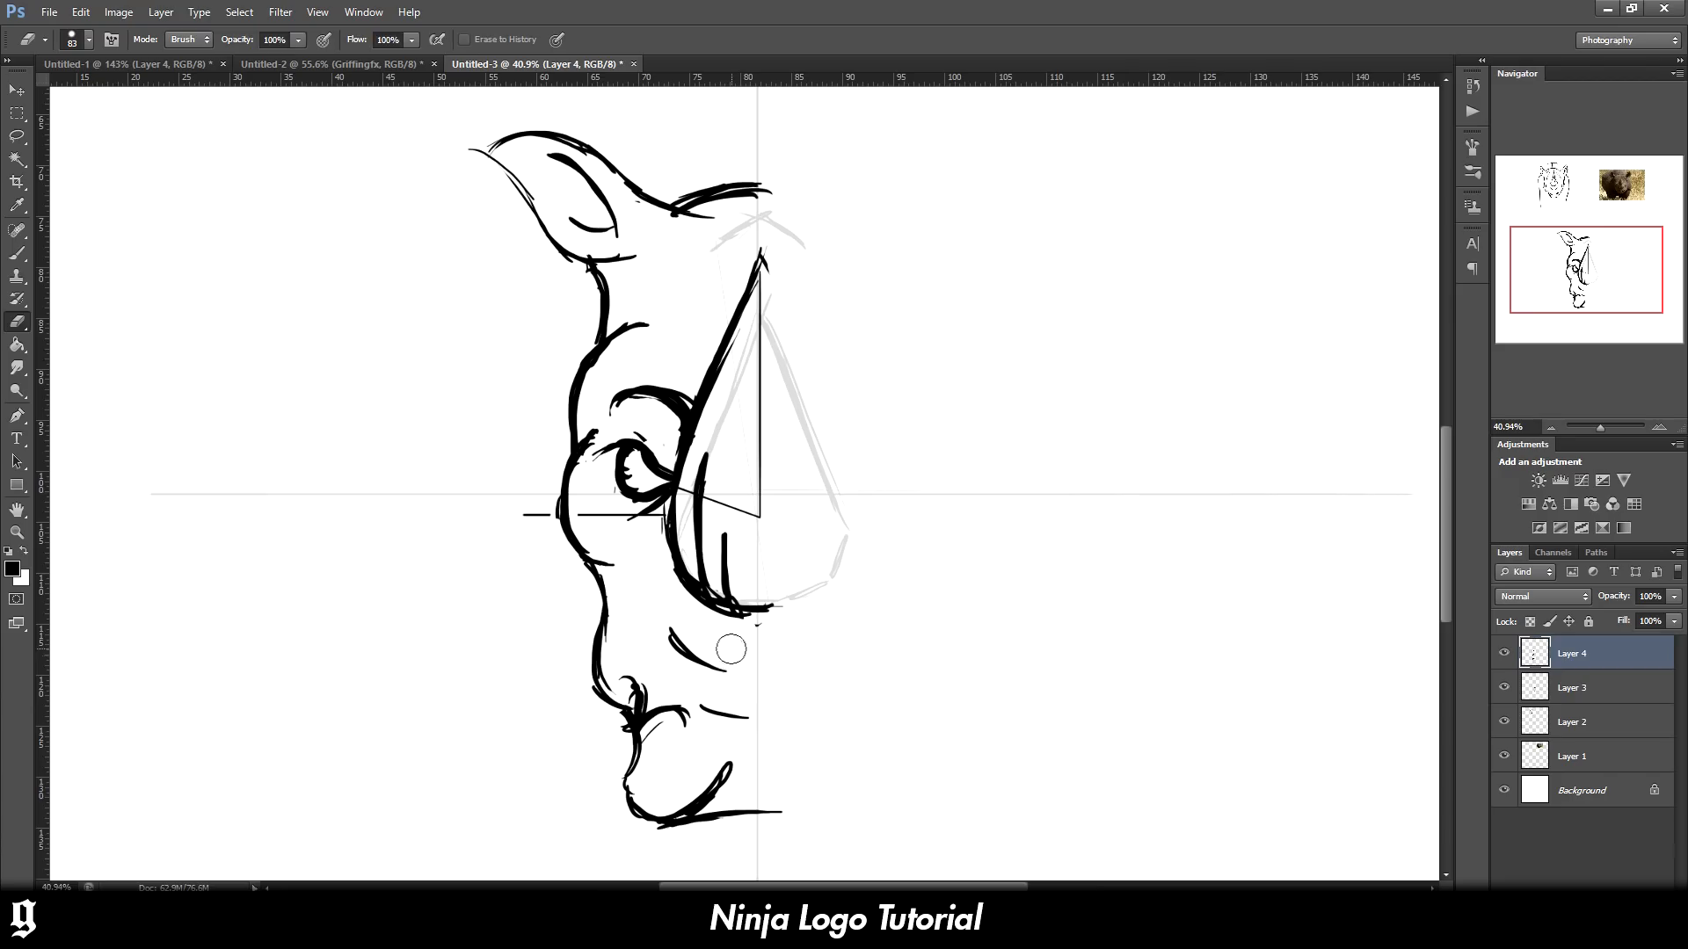
# Thicken the cheek crease, brow bulge, ear, top-of-head outline and the horn's upper edge
pyautogui.press('b')
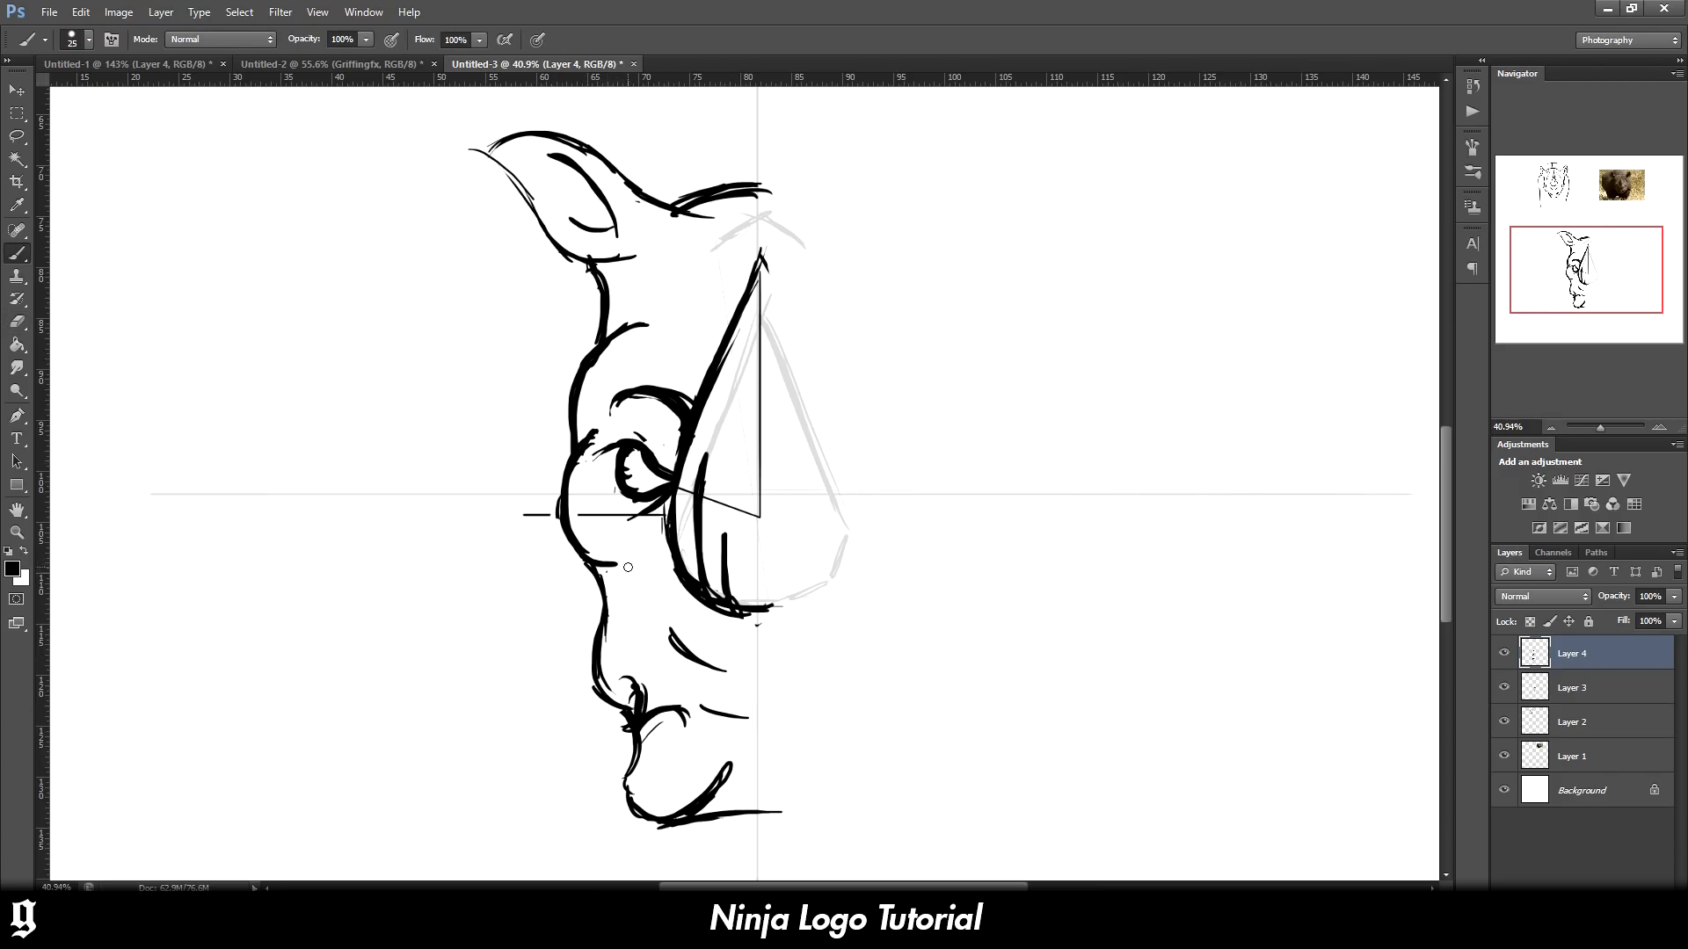
pyautogui.moveTo(628, 567); pyautogui.dragTo(597, 565)
pyautogui.moveTo(606, 344); pyautogui.dragTo(659, 322)
pyautogui.moveTo(543, 225)
pyautogui.mouseDown()
pyautogui.moveTo(482, 148)
pyautogui.moveTo(563, 129)
pyautogui.moveTo(714, 216)
pyautogui.moveTo(755, 180)
pyautogui.mouseUp()
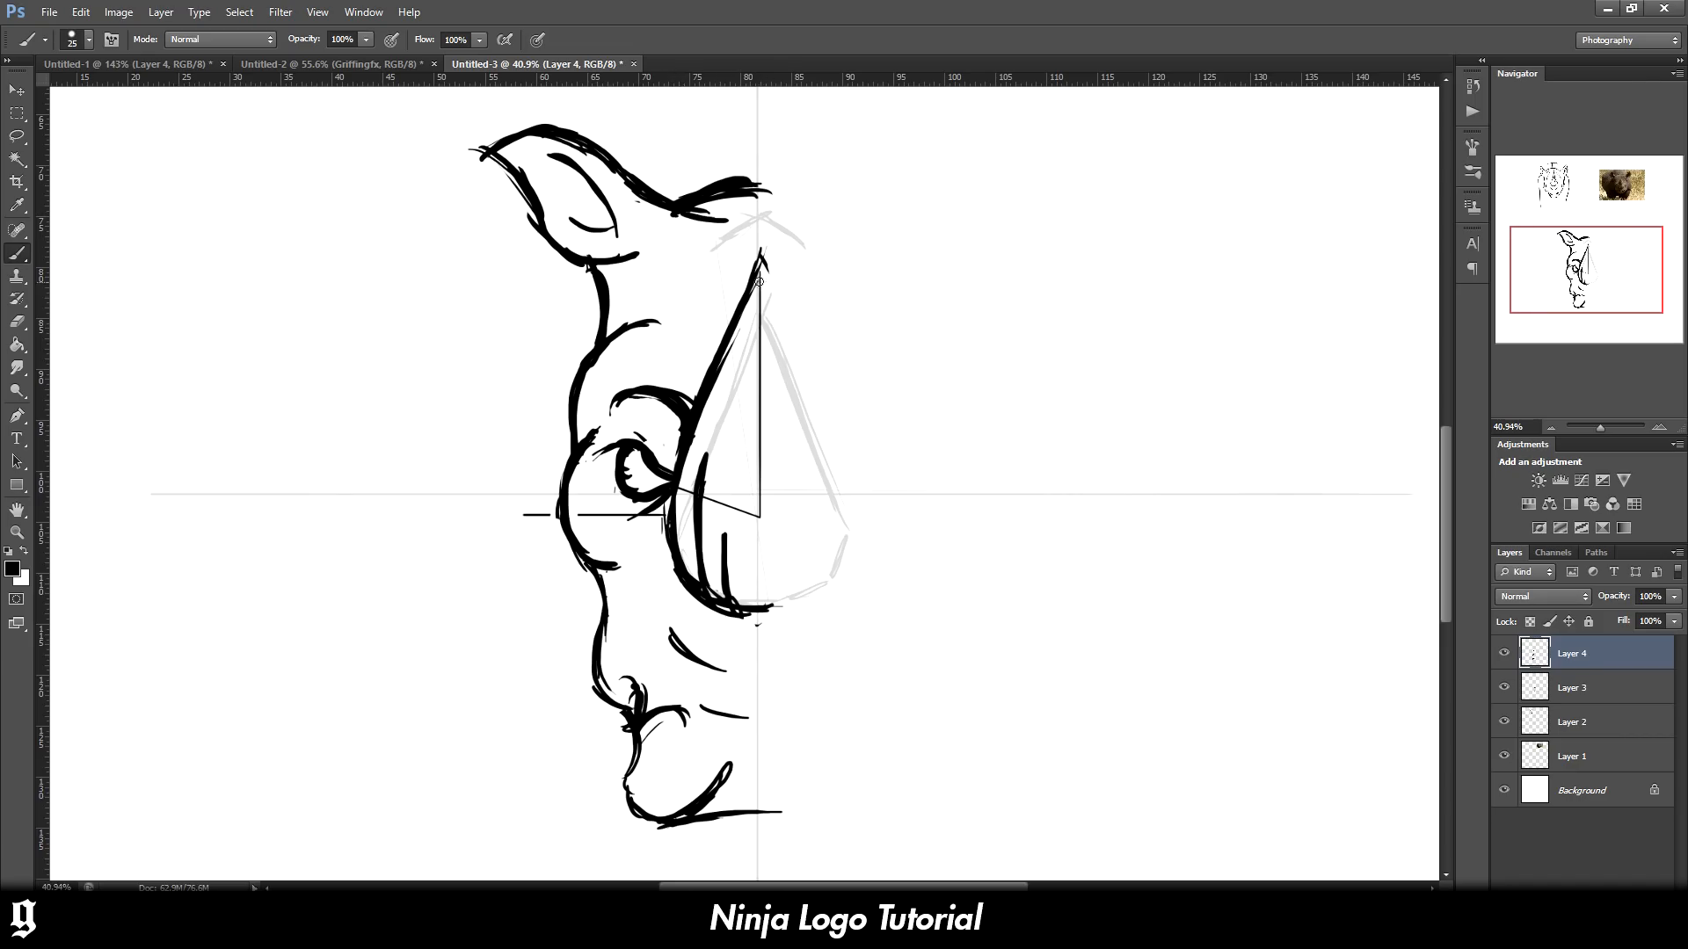
pyautogui.moveTo(759, 281); pyautogui.dragTo(713, 384)
# Thicken the wrinkle below the horn, the jaw line, and the muzzle's side and bottom outline
pyautogui.moveTo(670, 631); pyautogui.dragTo(730, 672)
pyautogui.moveTo(634, 796)
pyautogui.mouseDown()
pyautogui.moveTo(629, 712)
pyautogui.moveTo(592, 647)
pyautogui.mouseUp()
pyautogui.moveTo(635, 772)
pyautogui.mouseDown()
pyautogui.moveTo(658, 825)
pyautogui.moveTo(690, 822)
pyautogui.mouseUp()
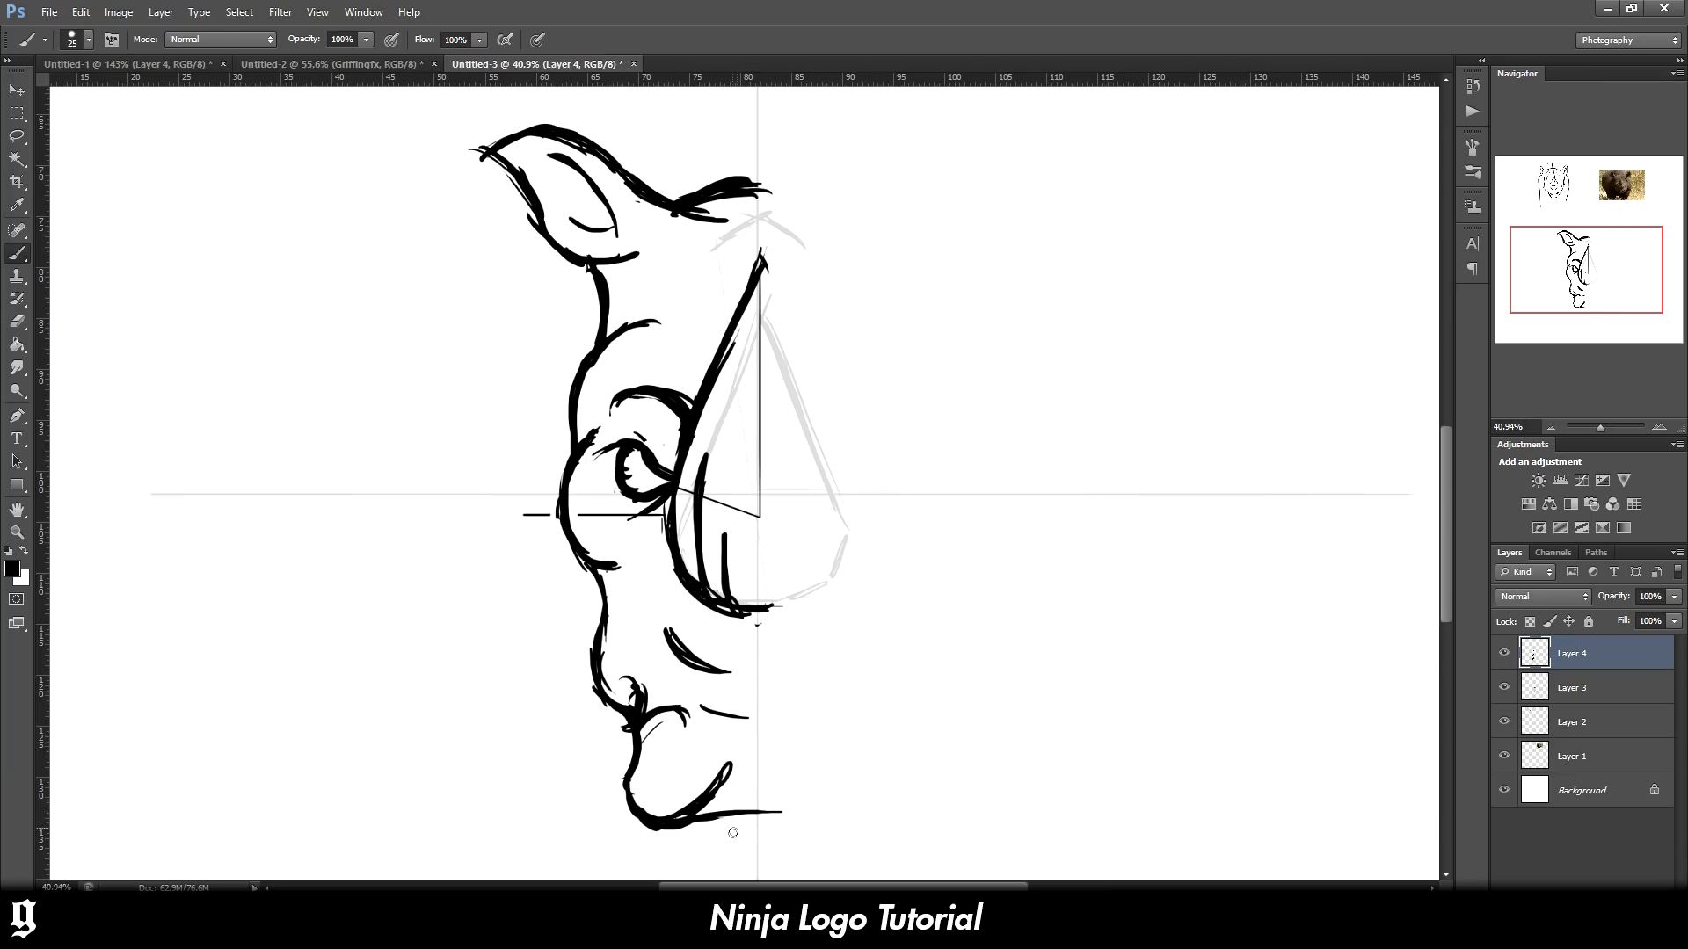
pyautogui.moveTo(679, 826)
pyautogui.mouseDown()
pyautogui.moveTo(783, 816)
pyautogui.moveTo(731, 763)
pyautogui.mouseUp()
# Erase the short crease across the muzzle and the straight construction lines inside the horn
pyautogui.press('e')
pyautogui.moveTo(703, 708); pyautogui.dragTo(749, 703)
pyautogui.press('b')
pyautogui.press('e')
pyautogui.moveTo(759, 520)
pyautogui.mouseDown()
pyautogui.moveTo(753, 482)
pyautogui.moveTo(690, 510)
pyautogui.moveTo(750, 409)
pyautogui.moveTo(764, 416)
pyautogui.moveTo(803, 215)
pyautogui.moveTo(767, 290)
pyautogui.moveTo(778, 151)
pyautogui.moveTo(772, 352)
pyautogui.mouseUp()
pyautogui.press('b')
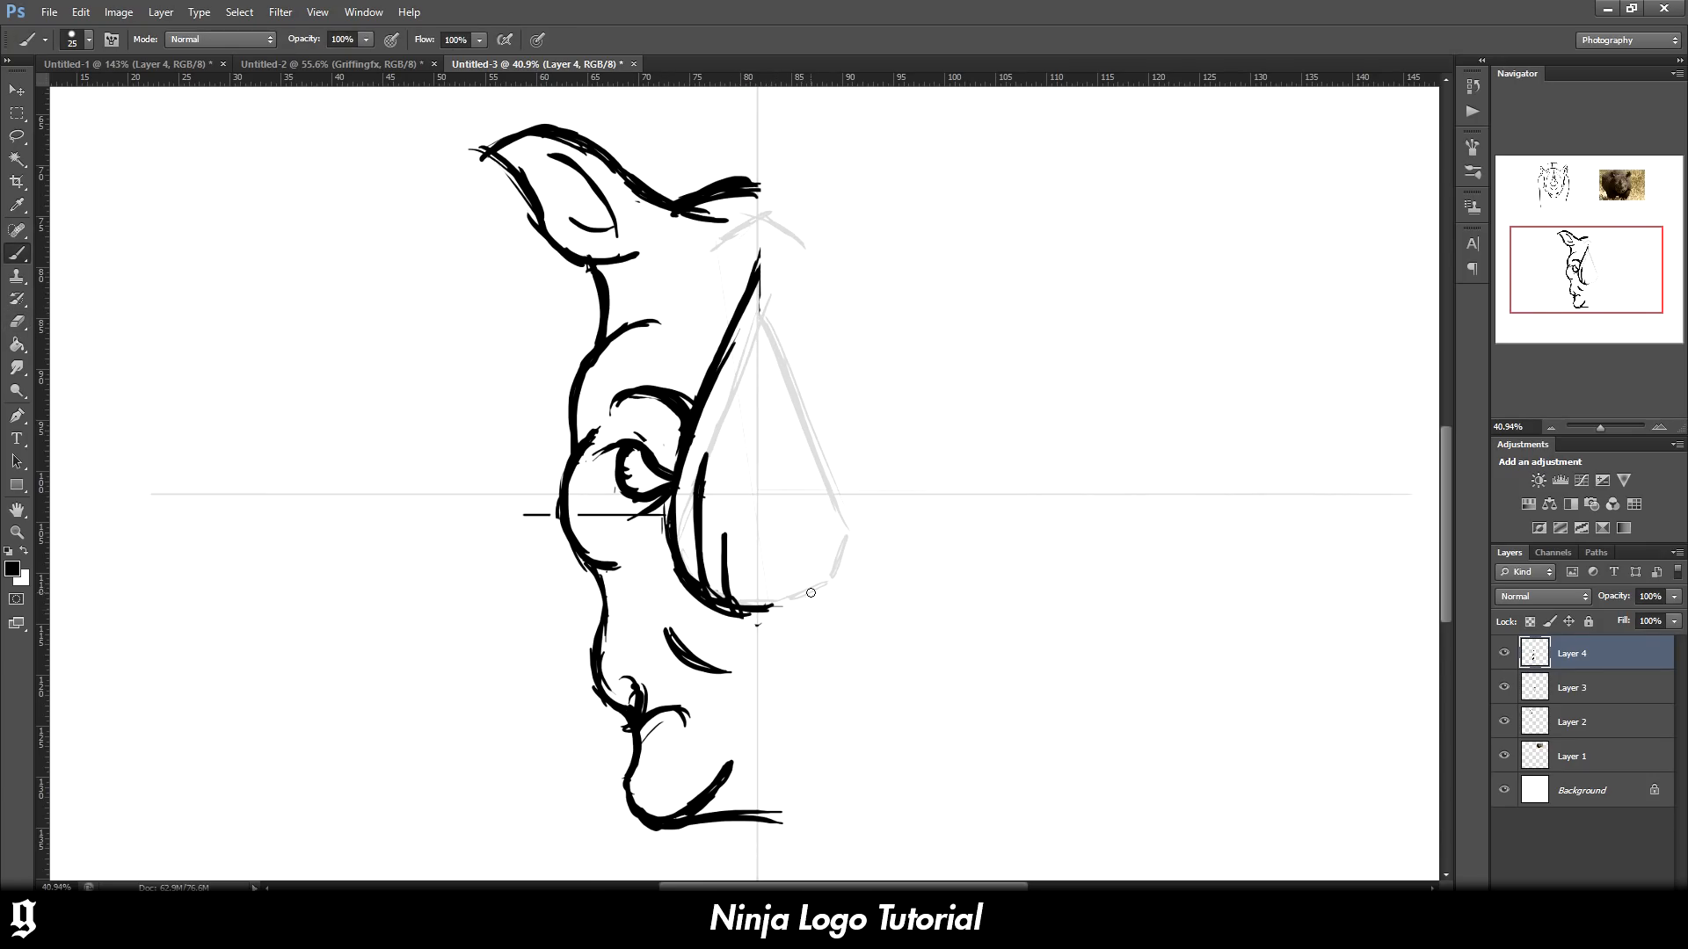
# Lasso the left half of the head, duplicate it onto a new layer, and flip it horizontally against the centre line
pyautogui.scroll(-2, 859, 558)
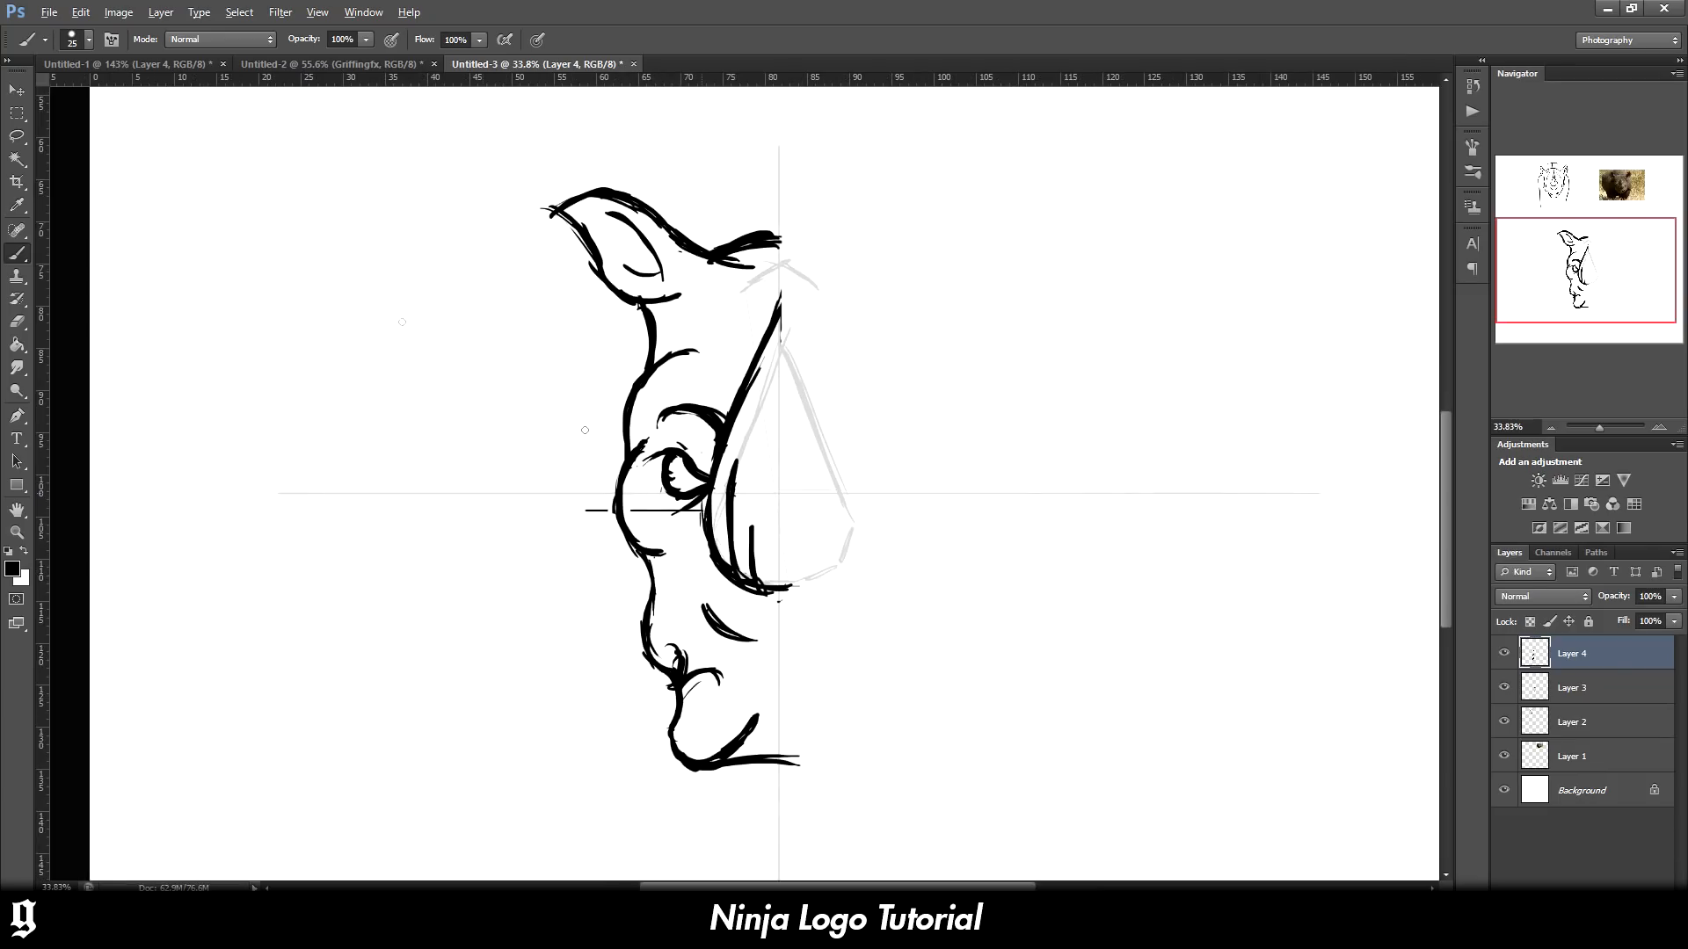
pyautogui.press('alt')
pyautogui.click(18, 137)
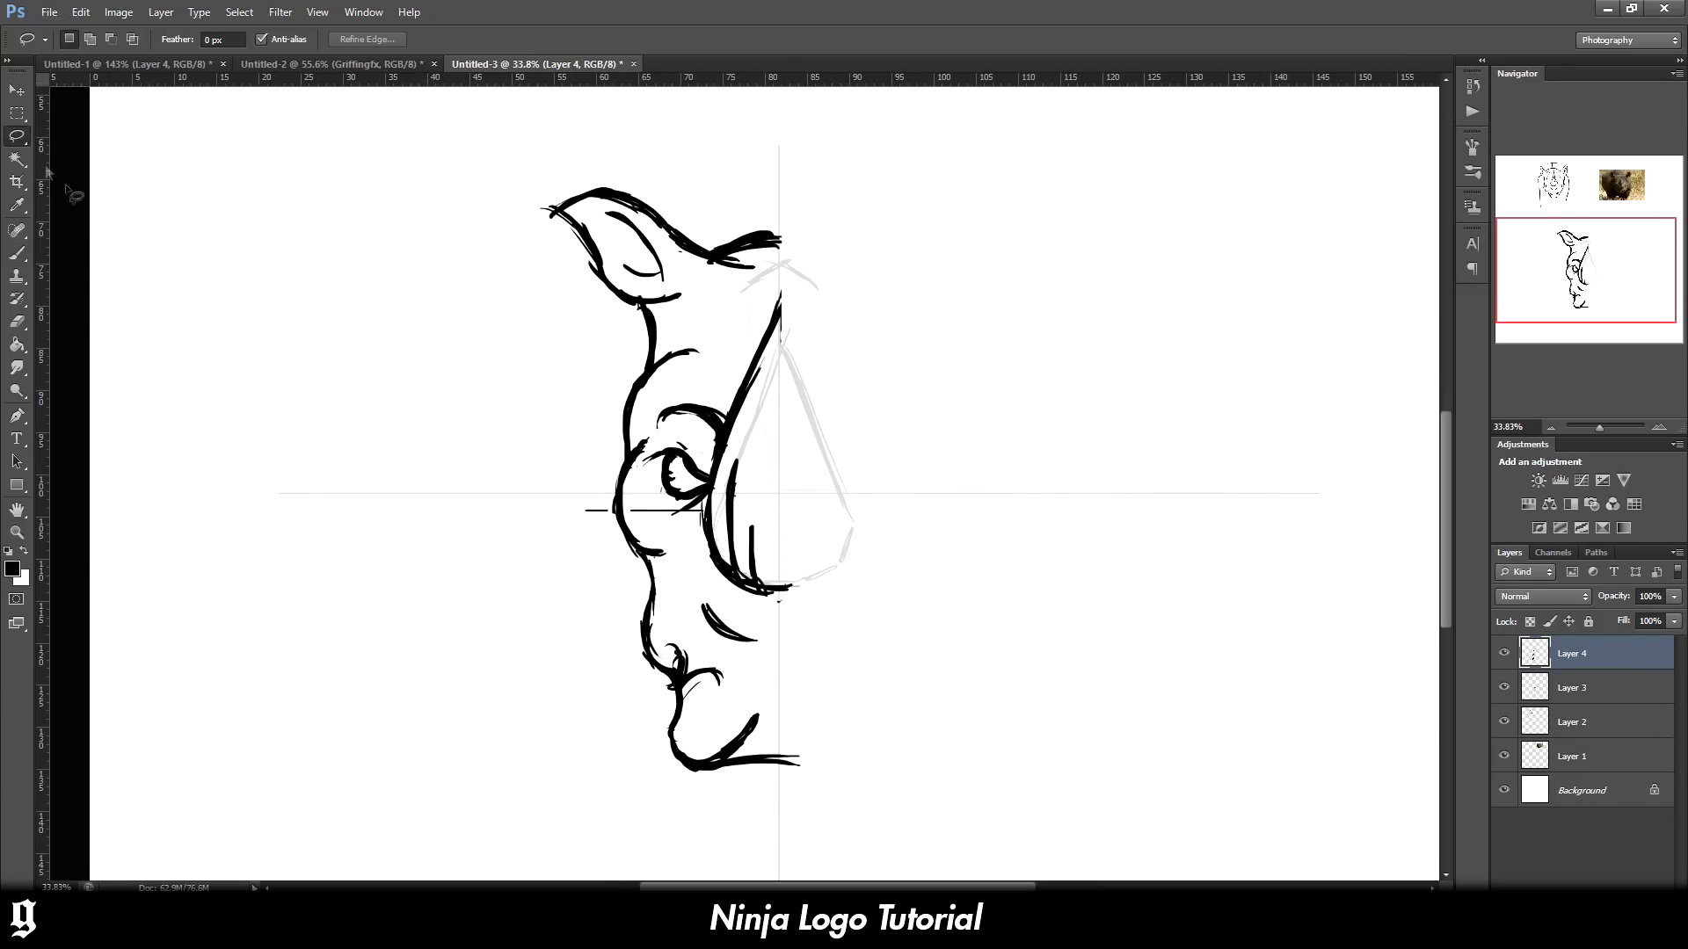
pyautogui.scroll(-1, 792, 448)
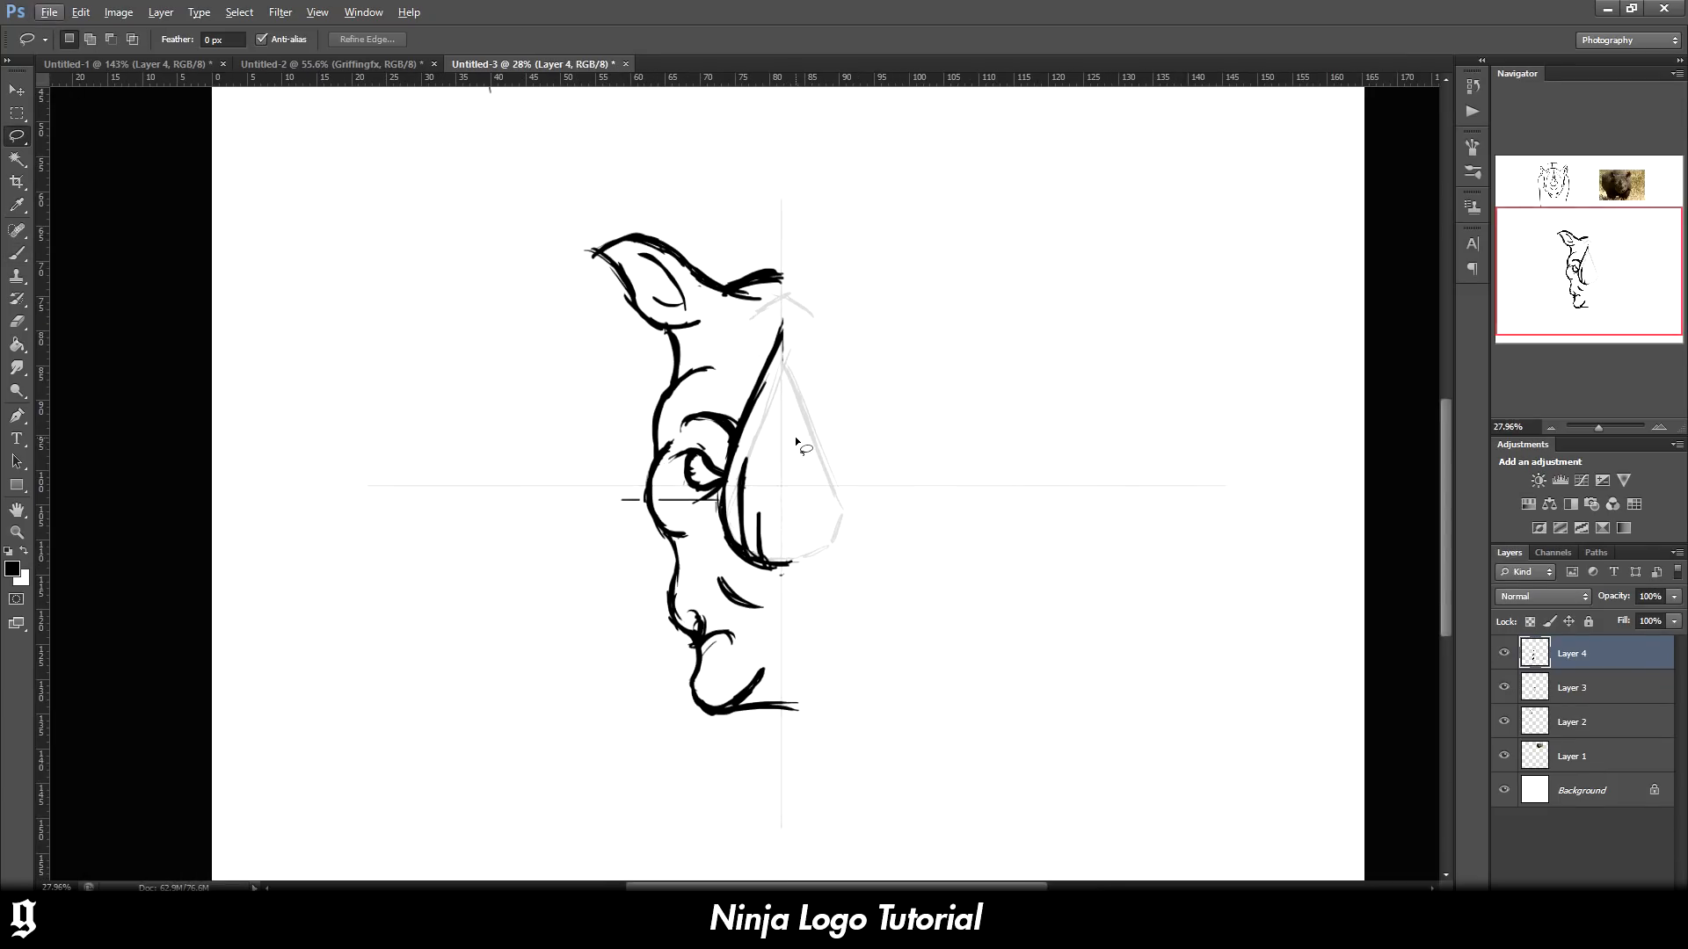
pyautogui.moveTo(793, 262)
pyautogui.mouseDown()
pyautogui.moveTo(620, 172)
pyautogui.moveTo(531, 461)
pyautogui.moveTo(748, 833)
pyautogui.moveTo(912, 575)
pyautogui.moveTo(905, 422)
pyautogui.moveTo(869, 292)
pyautogui.moveTo(836, 281)
pyautogui.moveTo(840, 464)
pyautogui.mouseUp()
pyautogui.hotkey('ctrl', 'c')
pyautogui.hotkey('ctrl', 'v')
pyautogui.hotkey('ctrl', 't')
pyautogui.click(17, 90)
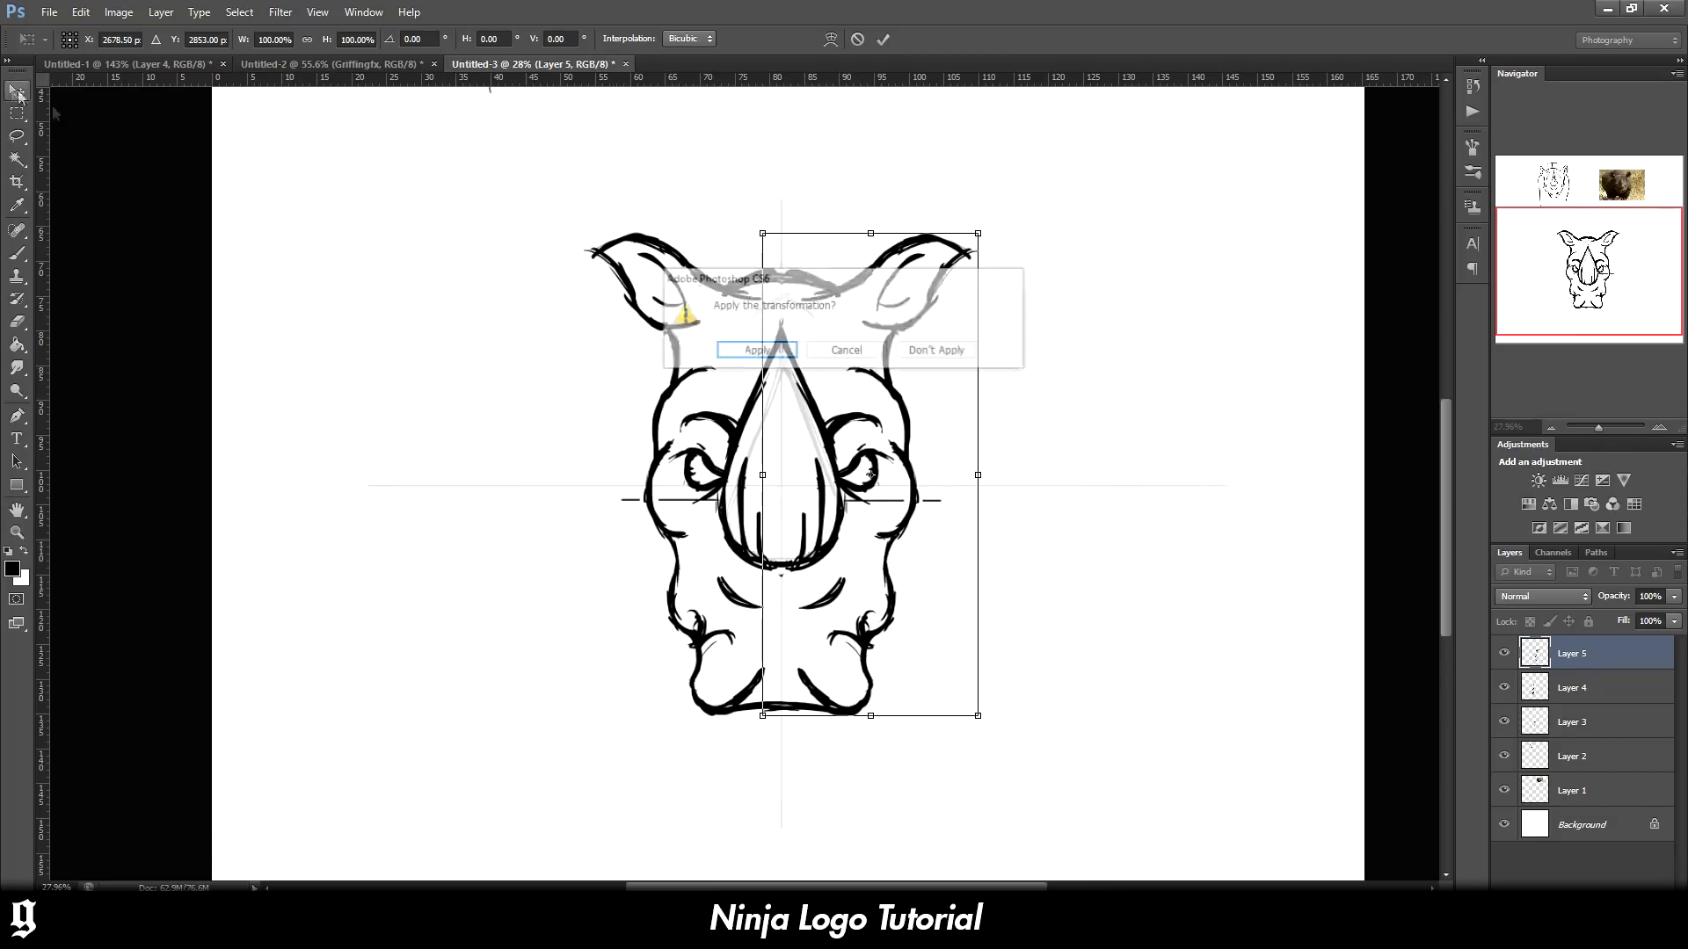
pyautogui.click(730, 351)
# Examine the mirrored rhino head at different zoom levels beside the traced sketch and reference photo
pyautogui.scroll(-3, 791, 450)
pyautogui.scroll(3, 792, 450)
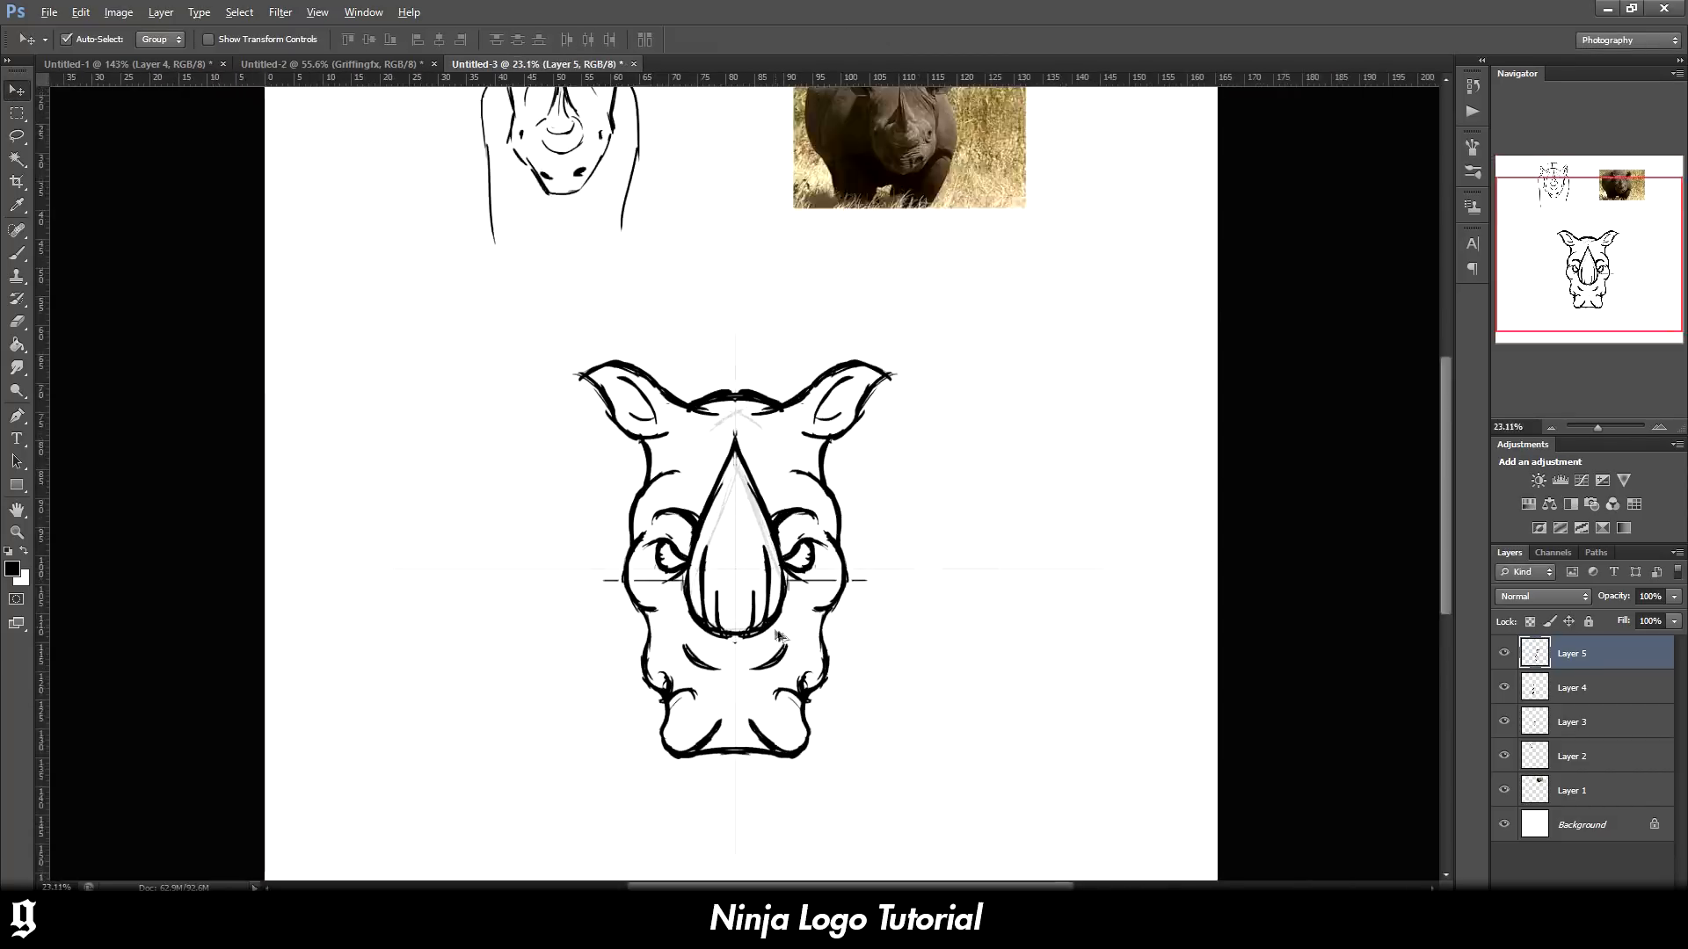
pyautogui.scroll(-2, 805, 648)
pyautogui.scroll(3, 842, 656)
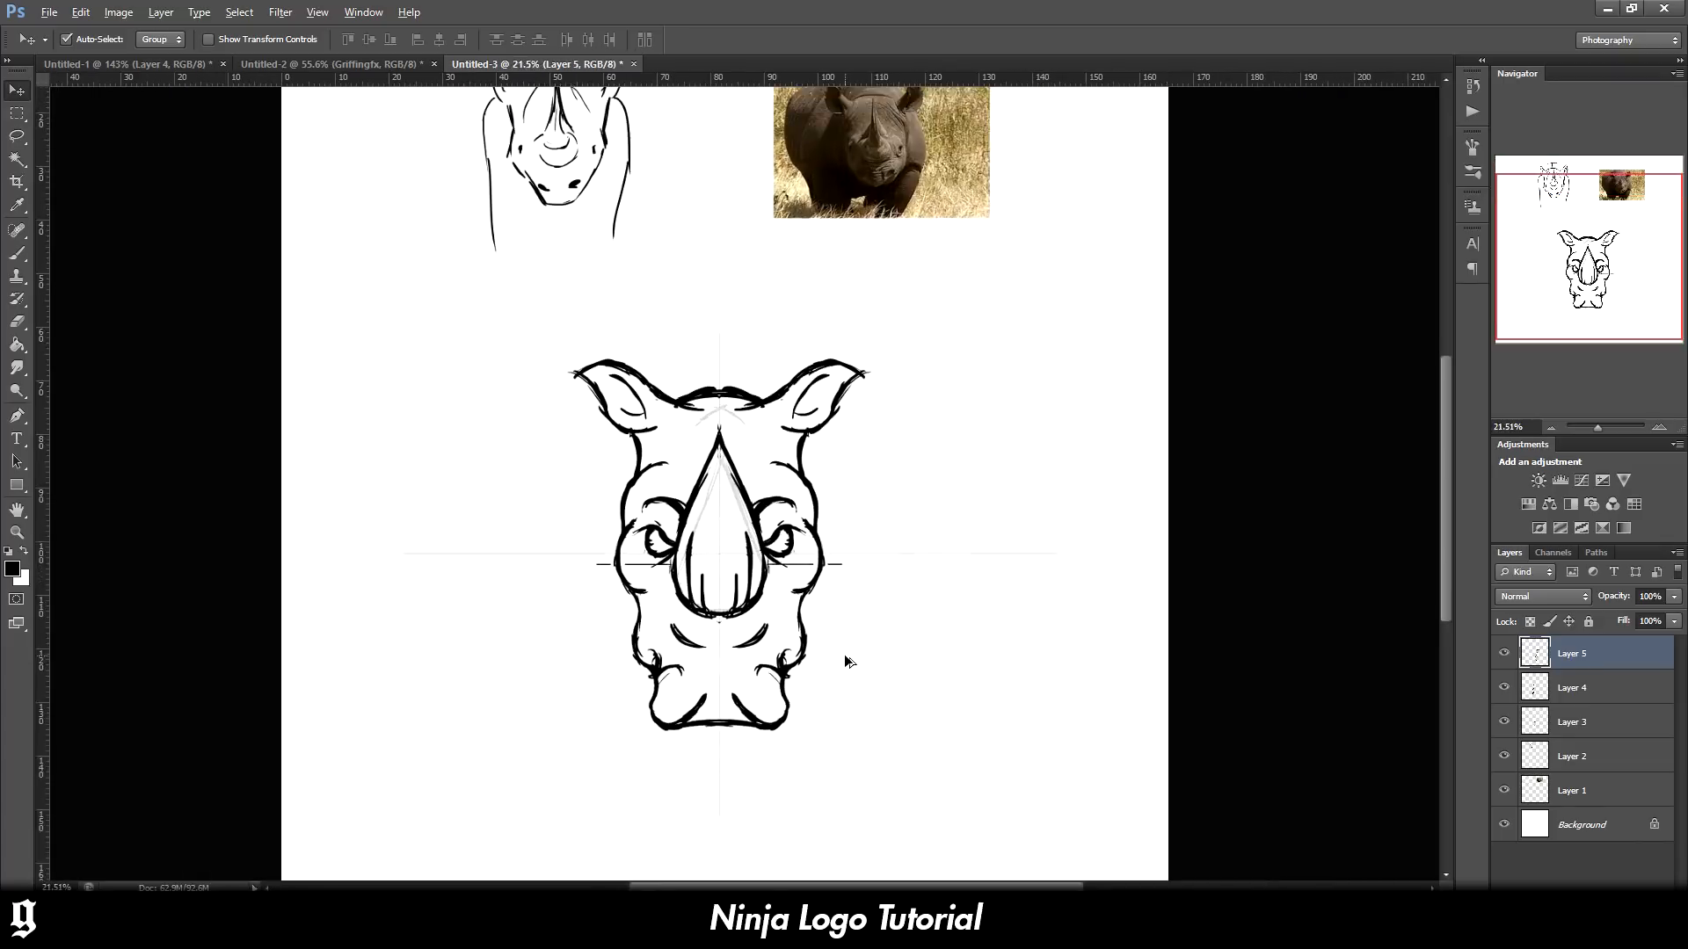
pyautogui.scroll(1, 857, 691)
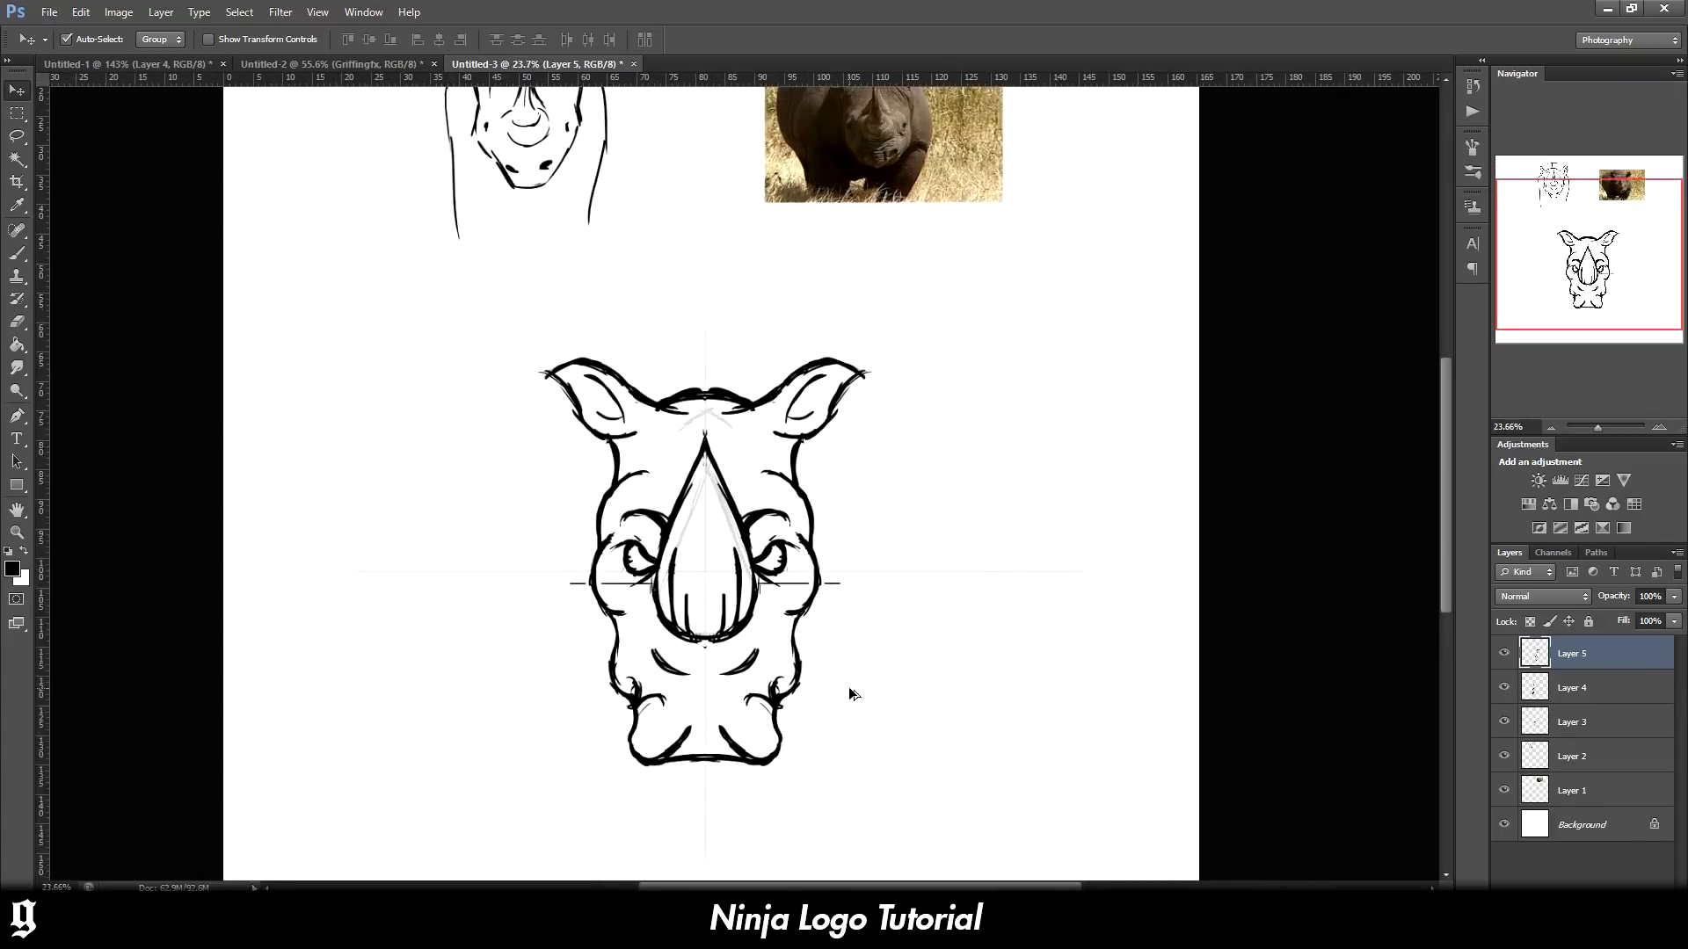
pyautogui.scroll(-2, 847, 687)
pyautogui.scroll(2, 842, 691)
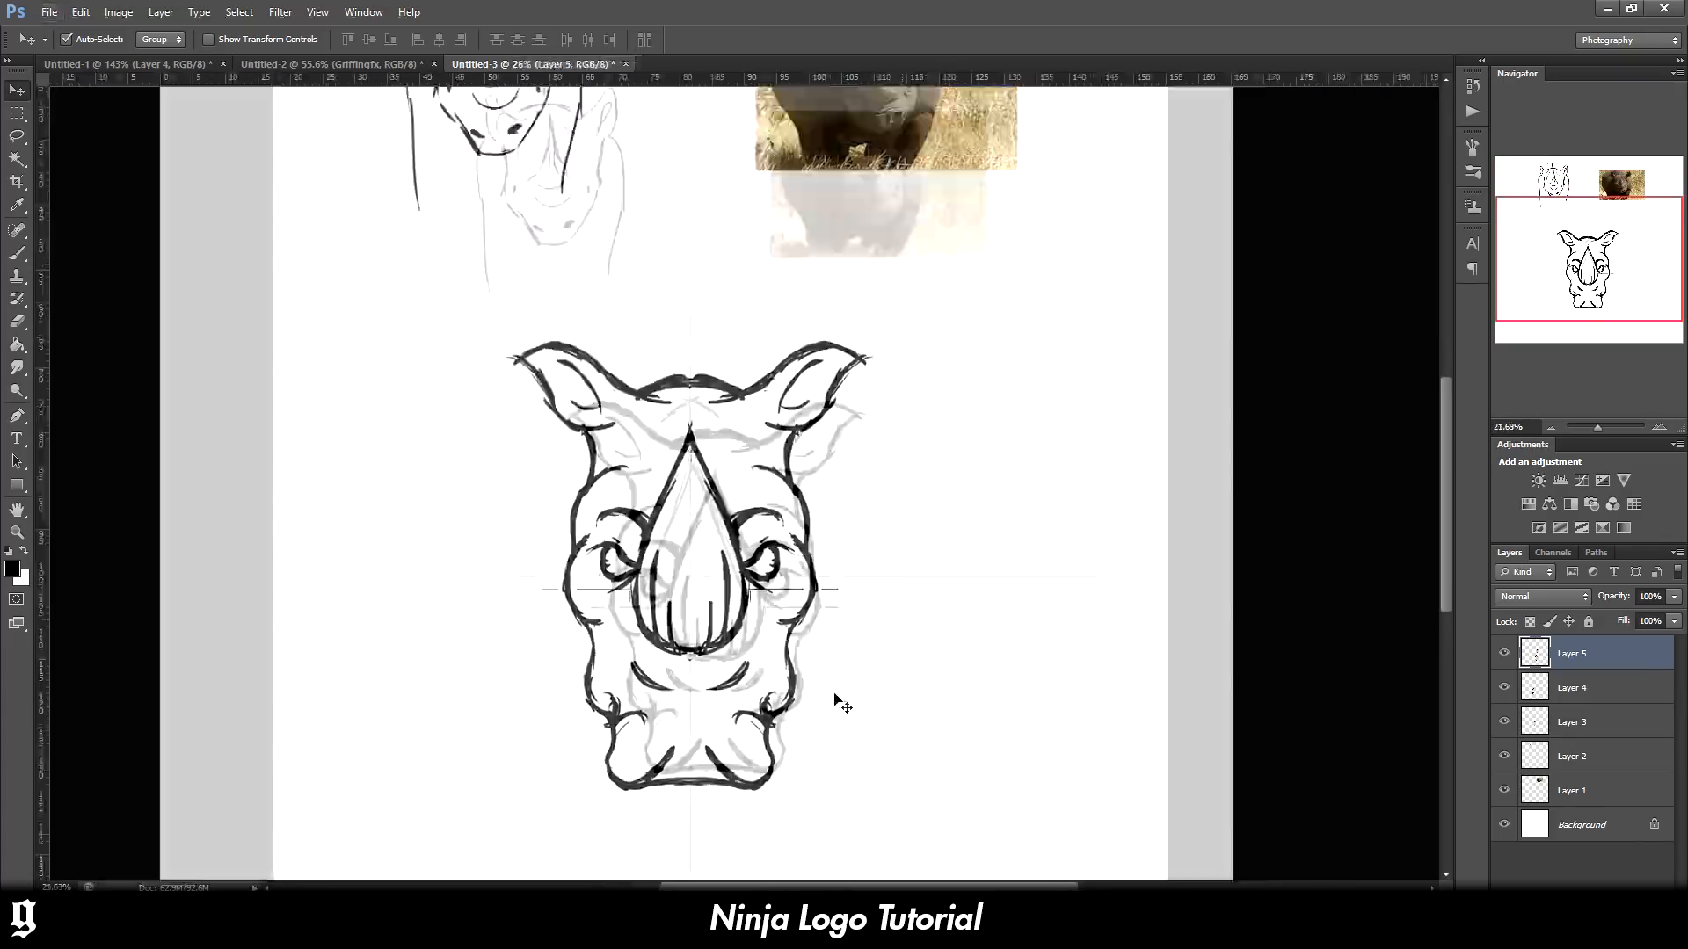
pyautogui.scroll(1, 842, 703)
# Underline the traced sketch's muzzle, draw diagonal lines beside both sides of the new head's jaw, and undo the diagonals
pyautogui.press('b')
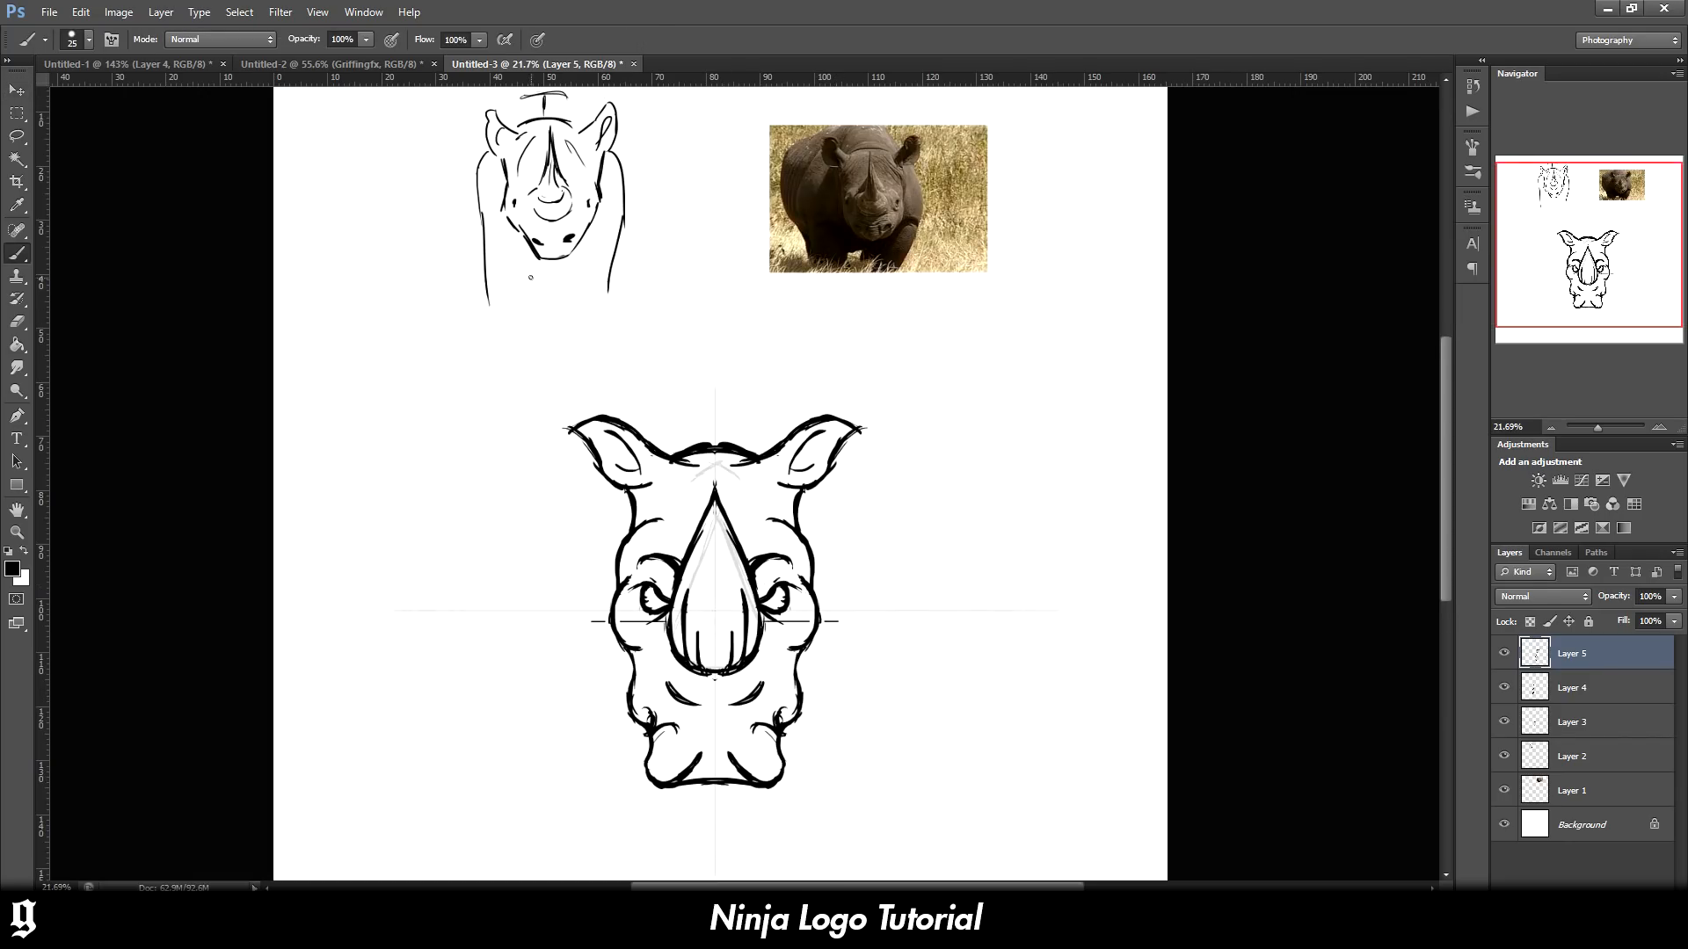
pyautogui.moveTo(531, 272); pyautogui.dragTo(589, 270)
pyautogui.moveTo(801, 777); pyautogui.dragTo(888, 648)
pyautogui.moveTo(628, 770); pyautogui.dragTo(553, 601)
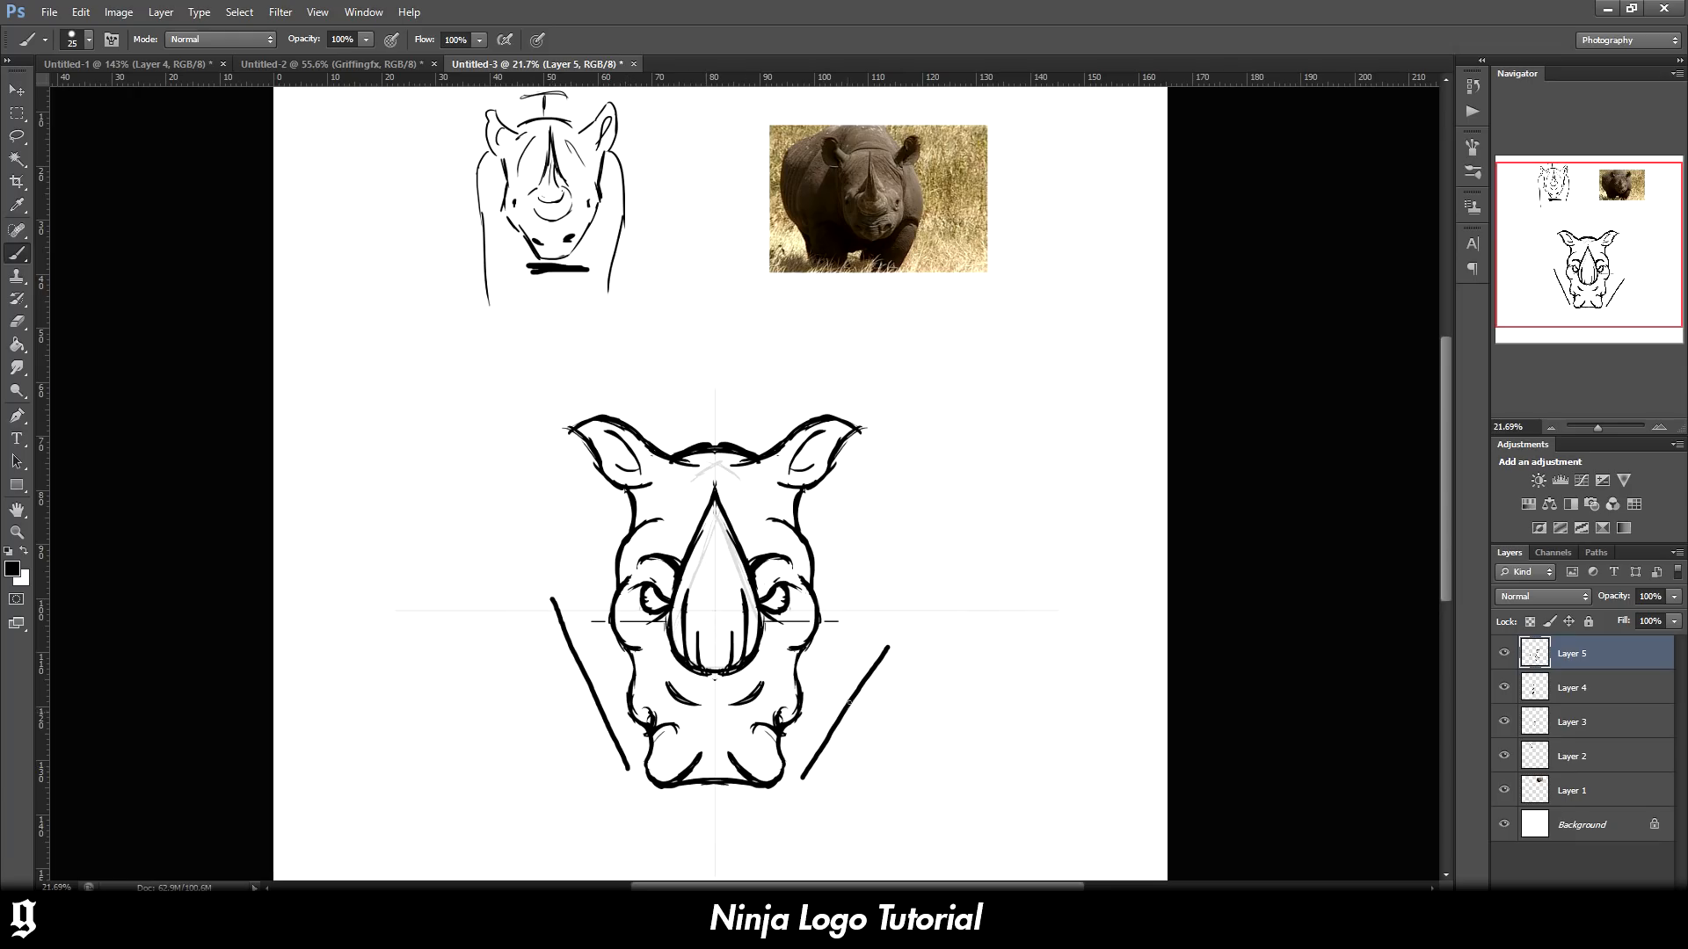
pyautogui.scroll(2, 809, 666)
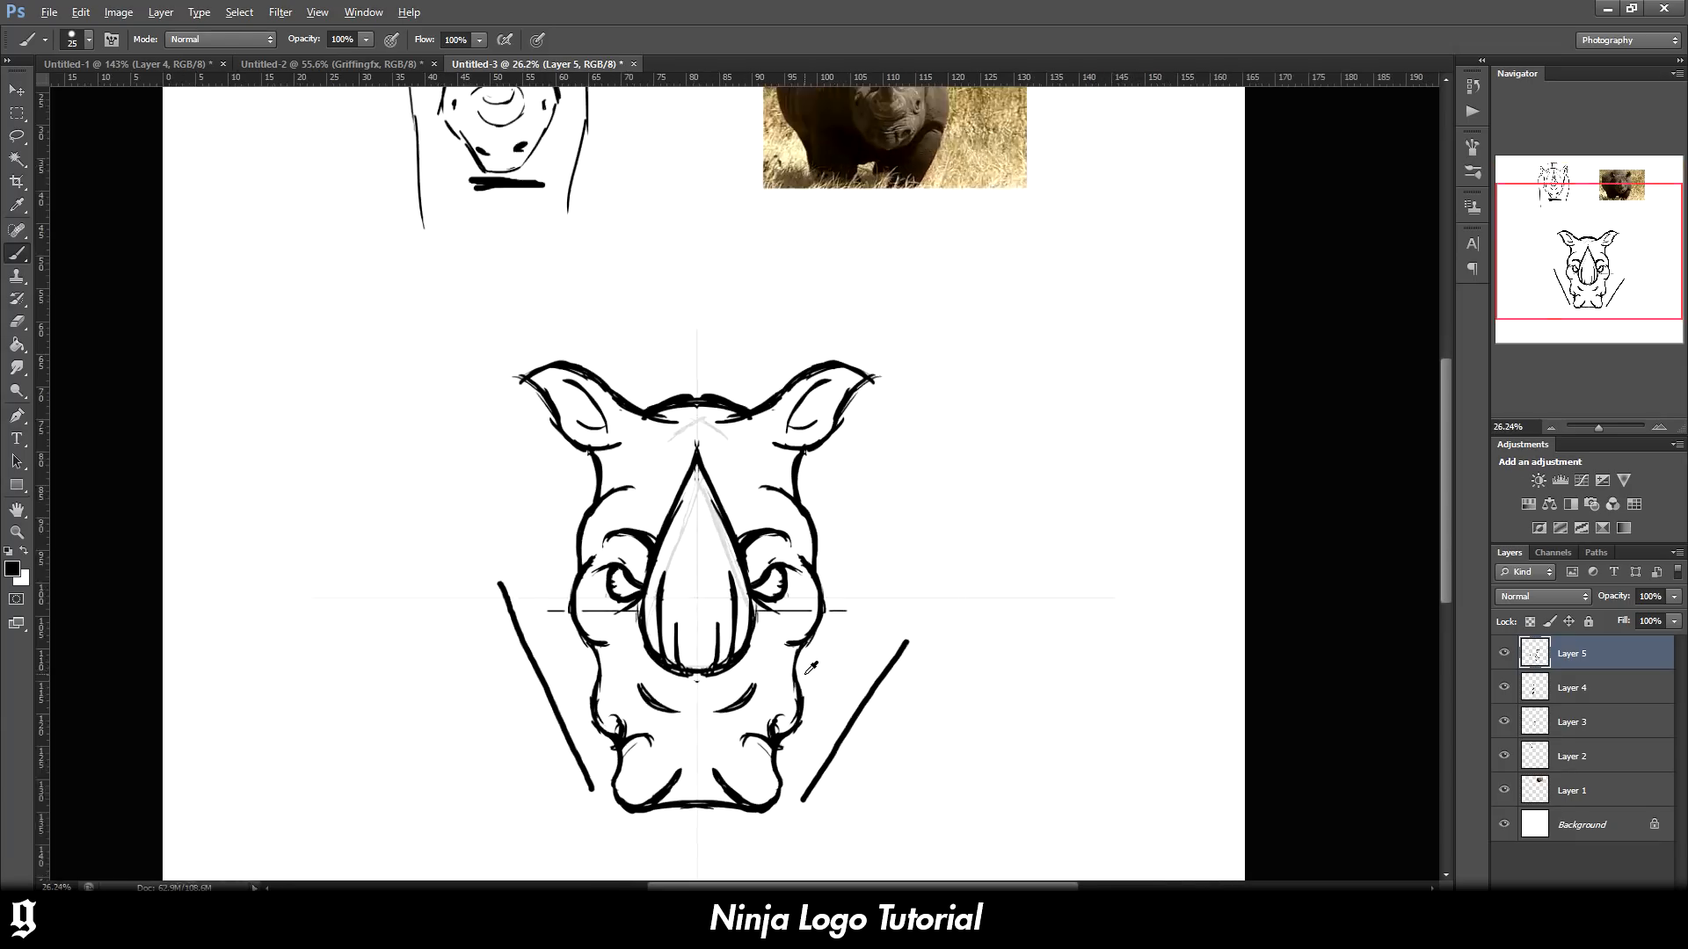
pyautogui.hotkey('ctrl', 'alt', 'z')
pyautogui.hotkey('ctrl', 'alt', 'z')
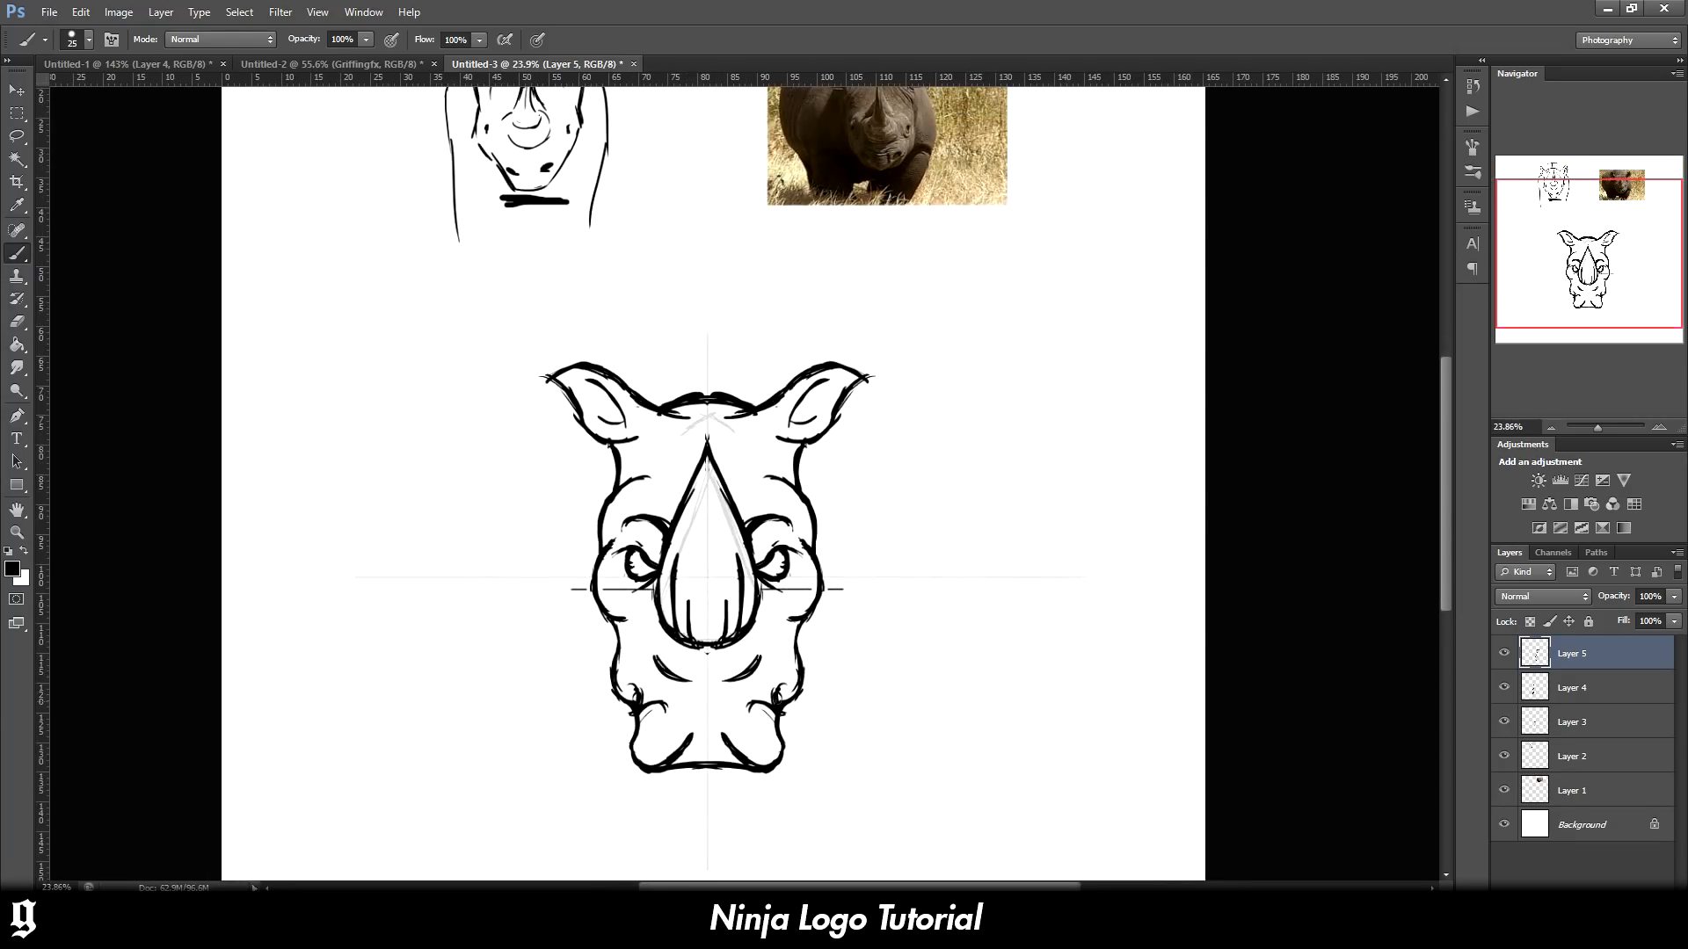
# Lasso the left cheek and jaw, switch to Layer 4, and transform the selected outline outward to widen the face
pyautogui.click(19, 136)
pyautogui.moveTo(659, 743)
pyautogui.mouseDown()
pyautogui.moveTo(680, 712)
pyautogui.moveTo(600, 582)
pyautogui.moveTo(542, 662)
pyautogui.moveTo(661, 740)
pyautogui.mouseUp()
pyautogui.hotkey('ctrl', 't')
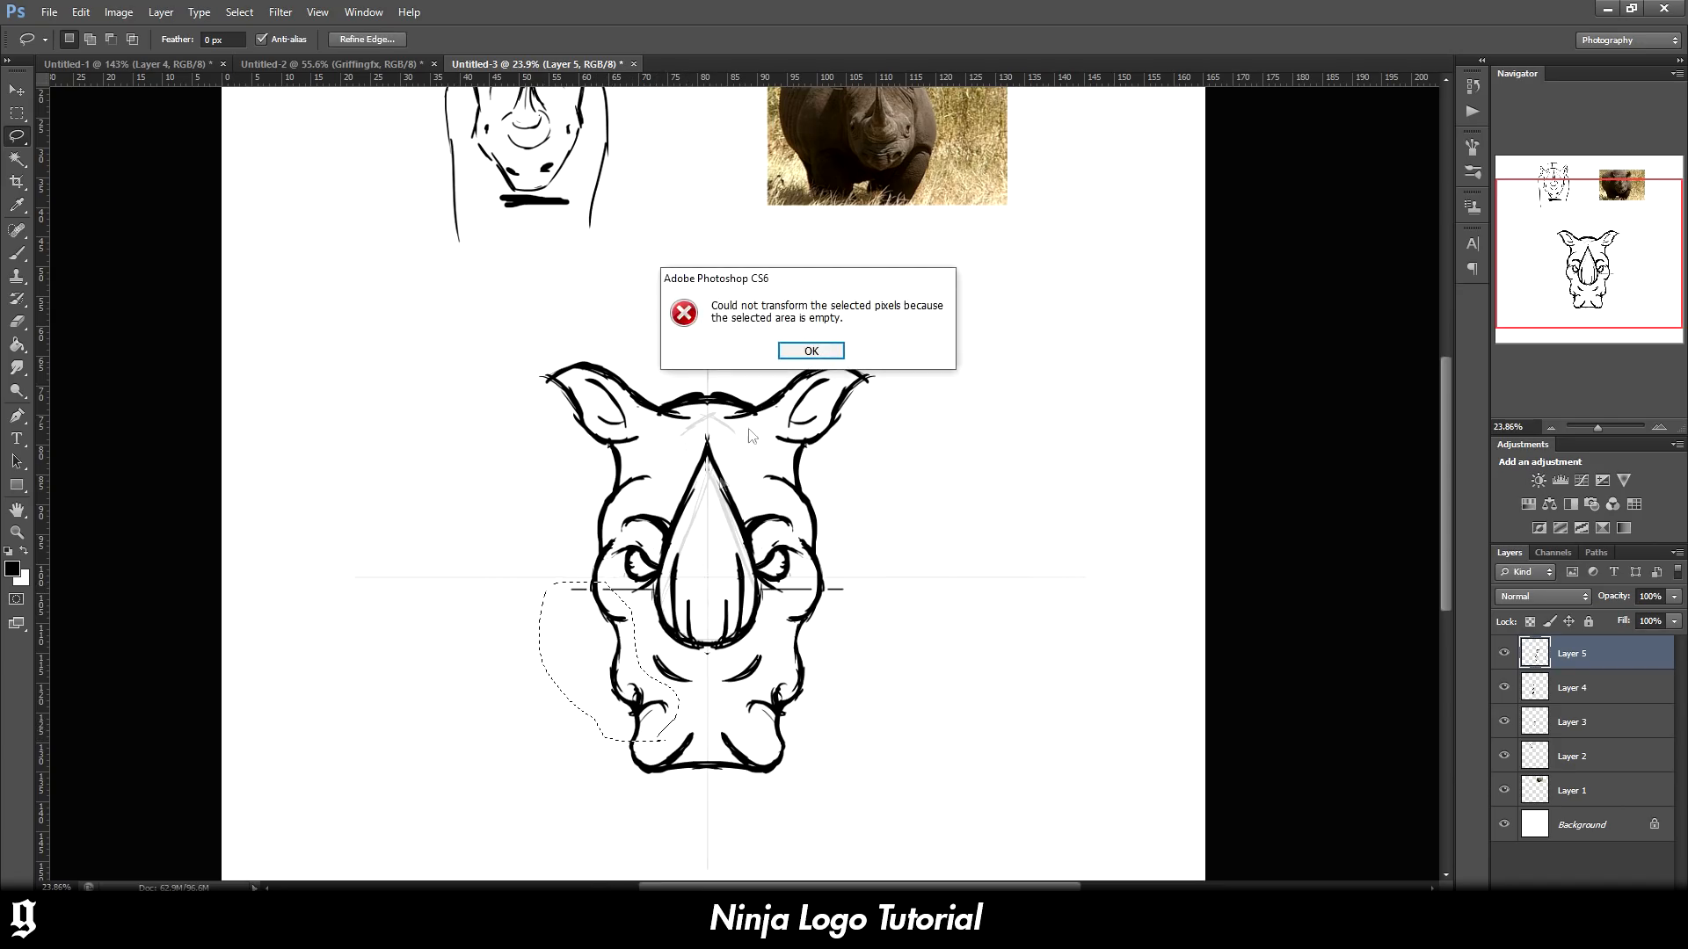
pyautogui.press('Return')
pyautogui.click(1572, 688)
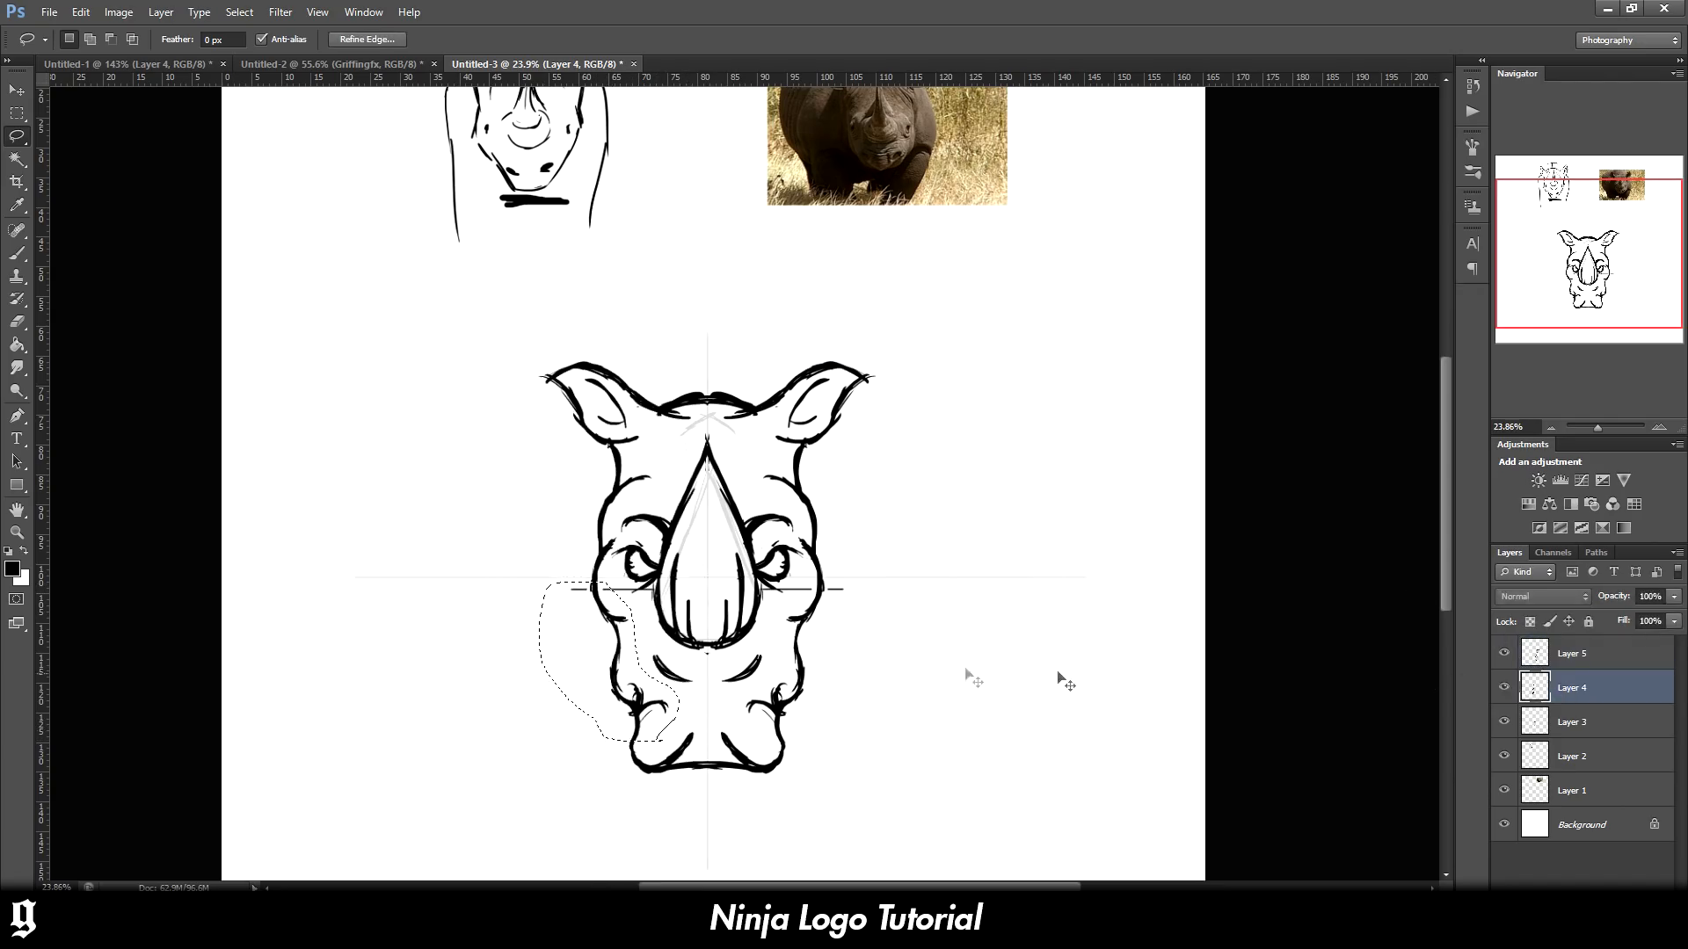
pyautogui.hotkey('ctrl', 't')
pyautogui.moveTo(610, 582)
pyautogui.mouseDown()
pyautogui.moveTo(701, 621)
pyautogui.moveTo(614, 618)
pyautogui.moveTo(583, 596)
pyautogui.moveTo(625, 549)
pyautogui.moveTo(620, 509)
pyautogui.moveTo(656, 484)
pyautogui.moveTo(627, 451)
pyautogui.moveTo(546, 491)
pyautogui.moveTo(538, 532)
pyautogui.moveTo(569, 595)
pyautogui.mouseUp()
pyautogui.press('Return')
# Transform the left outline between the ear and eye with a -10.83° horizontal skew and 101.23% height
pyautogui.hotkey('ctrl', 'd')
pyautogui.hotkey('ctrl', 't')
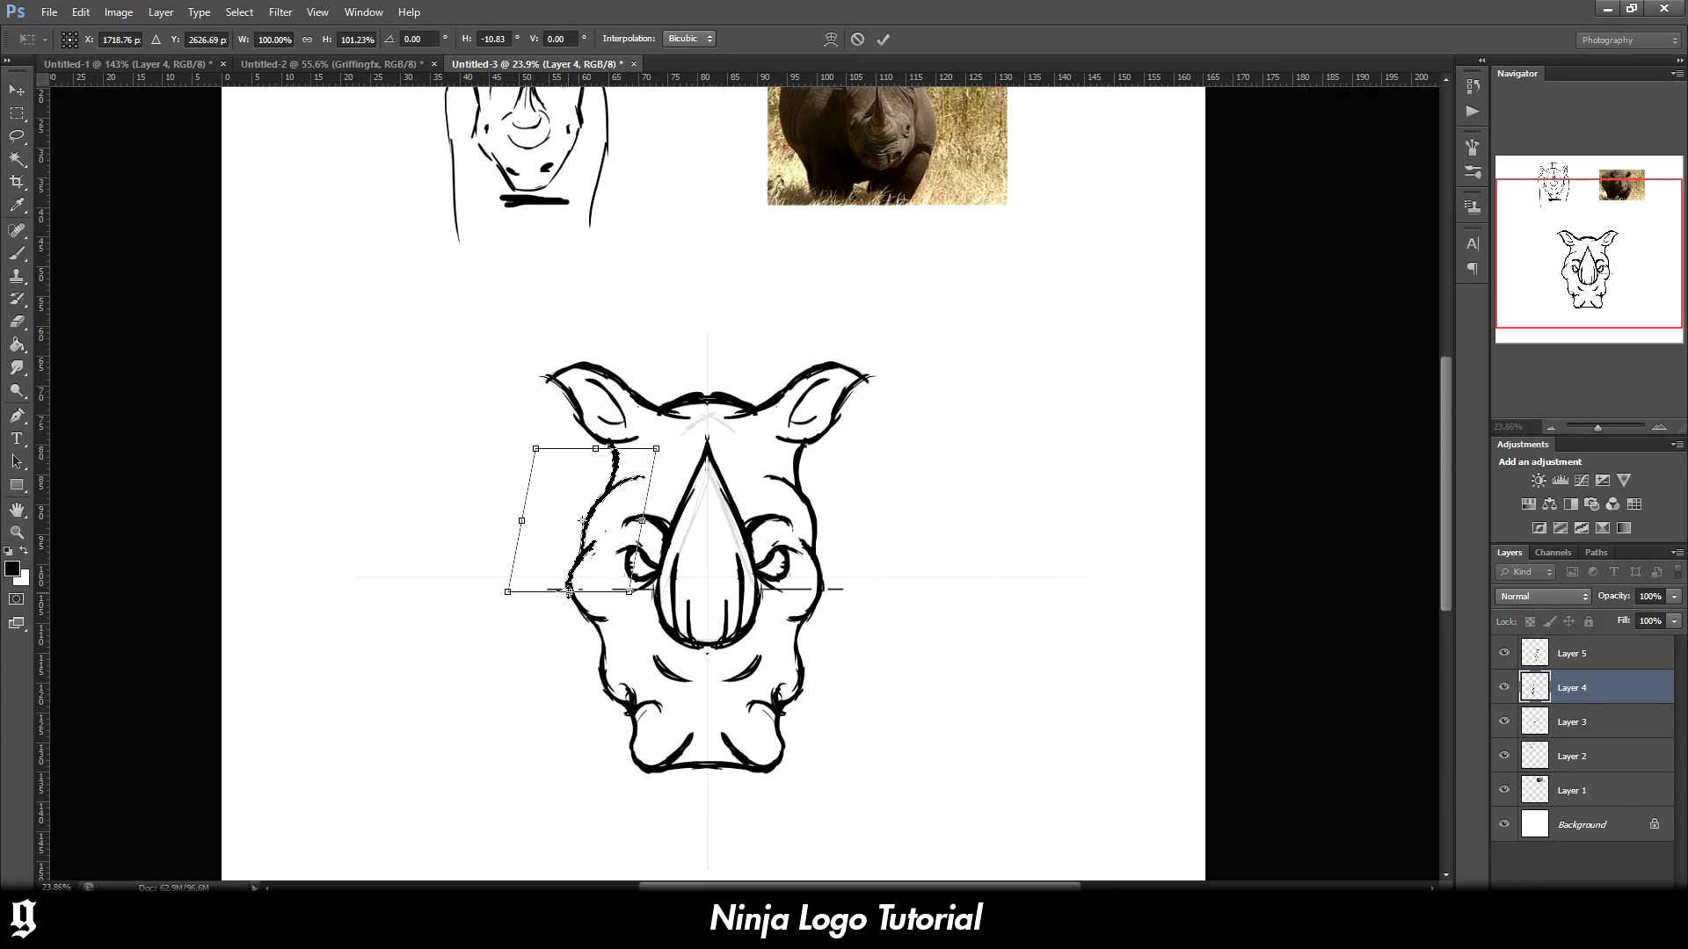
pyautogui.press('Return')
pyautogui.scroll(2, 712, 512)
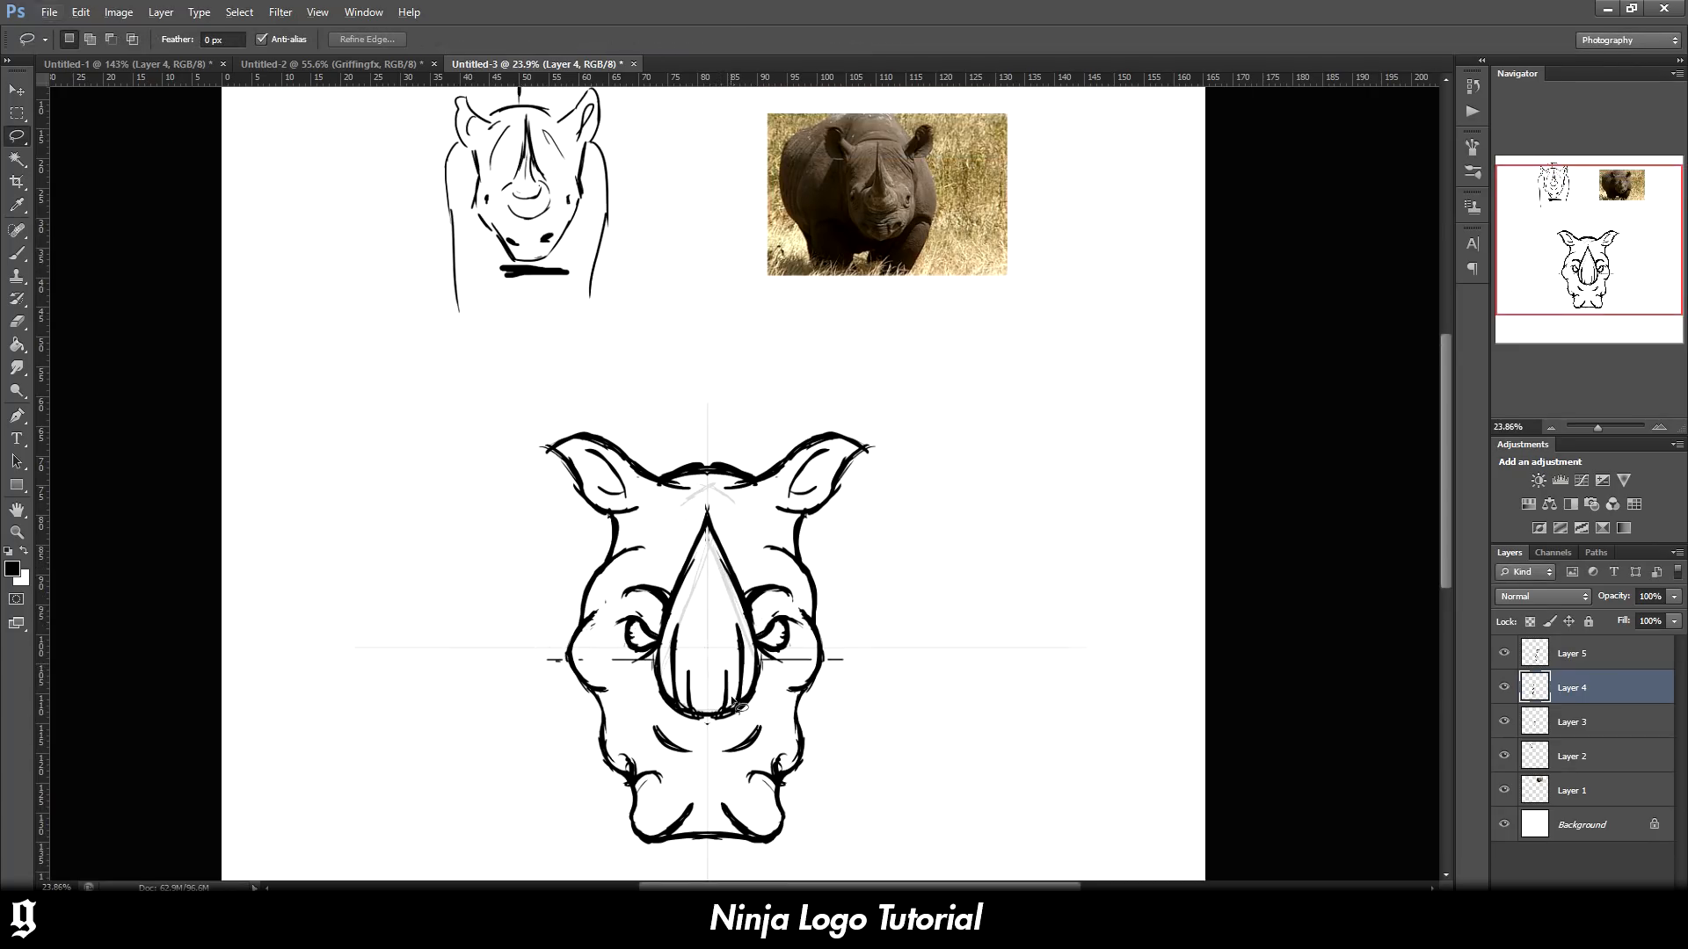
pyautogui.scroll(1, 739, 690)
pyautogui.press('e')
pyautogui.moveTo(655, 616); pyautogui.dragTo(702, 479)
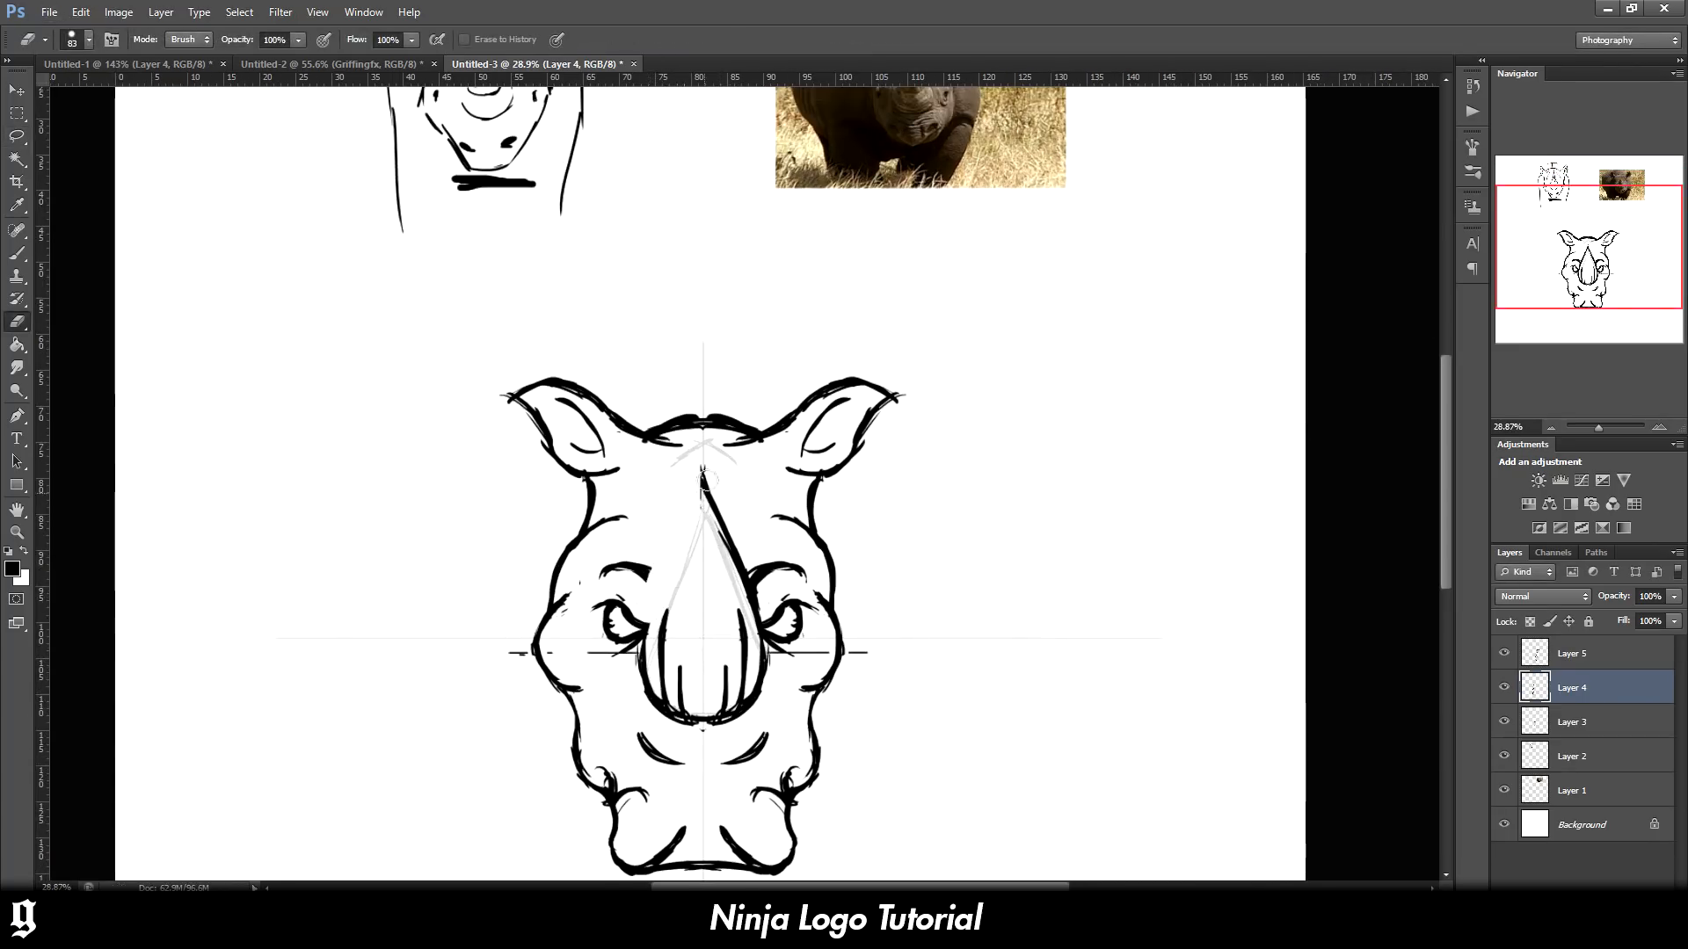
pyautogui.hotkey('ctrl', 'alt', 'z')
pyautogui.hotkey('ctrl', 'alt', 'z')
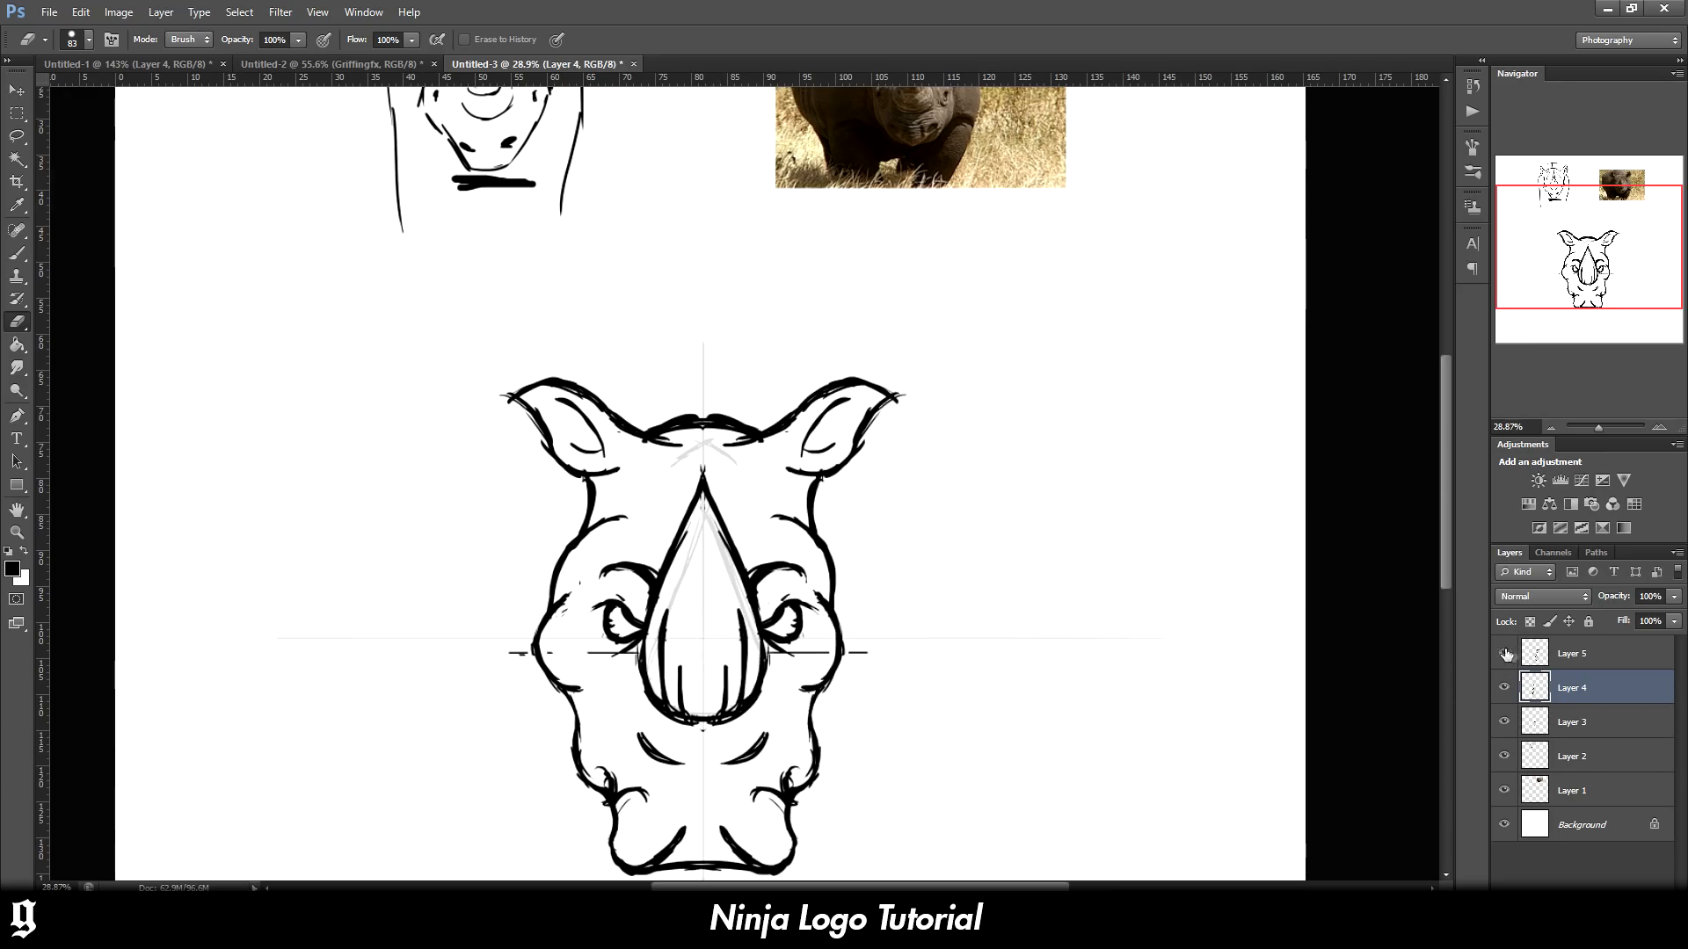
# Delete Layer 5, which holds the old mirrored right half of the rhino head
pyautogui.rightClick(1568, 689)
pyautogui.press('Escape')
pyautogui.click(1586, 654)
pyautogui.press('Delete')
pyautogui.scroll(-1, 1578, 656)
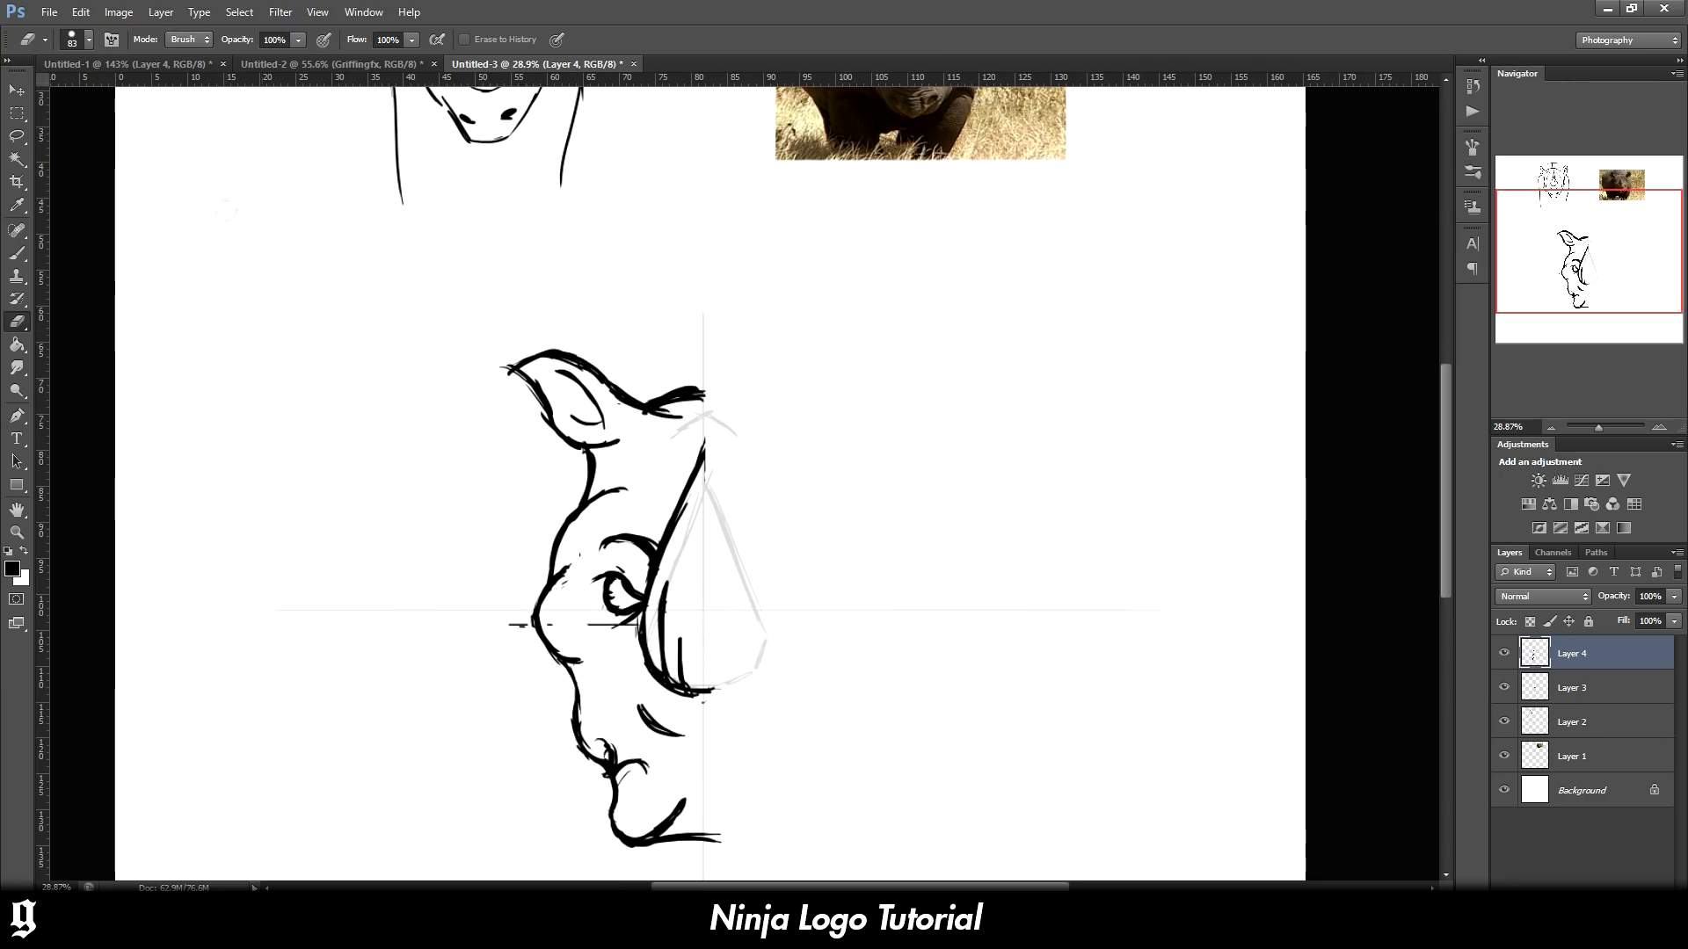
# Duplicate Layer 4, flip the copy horizontally, and move it about 26 cm across to form the right half of the head
pyautogui.press('v')
pyautogui.scroll(-2, 1596, 655)
pyautogui.hotkey('ctrl', 'j')
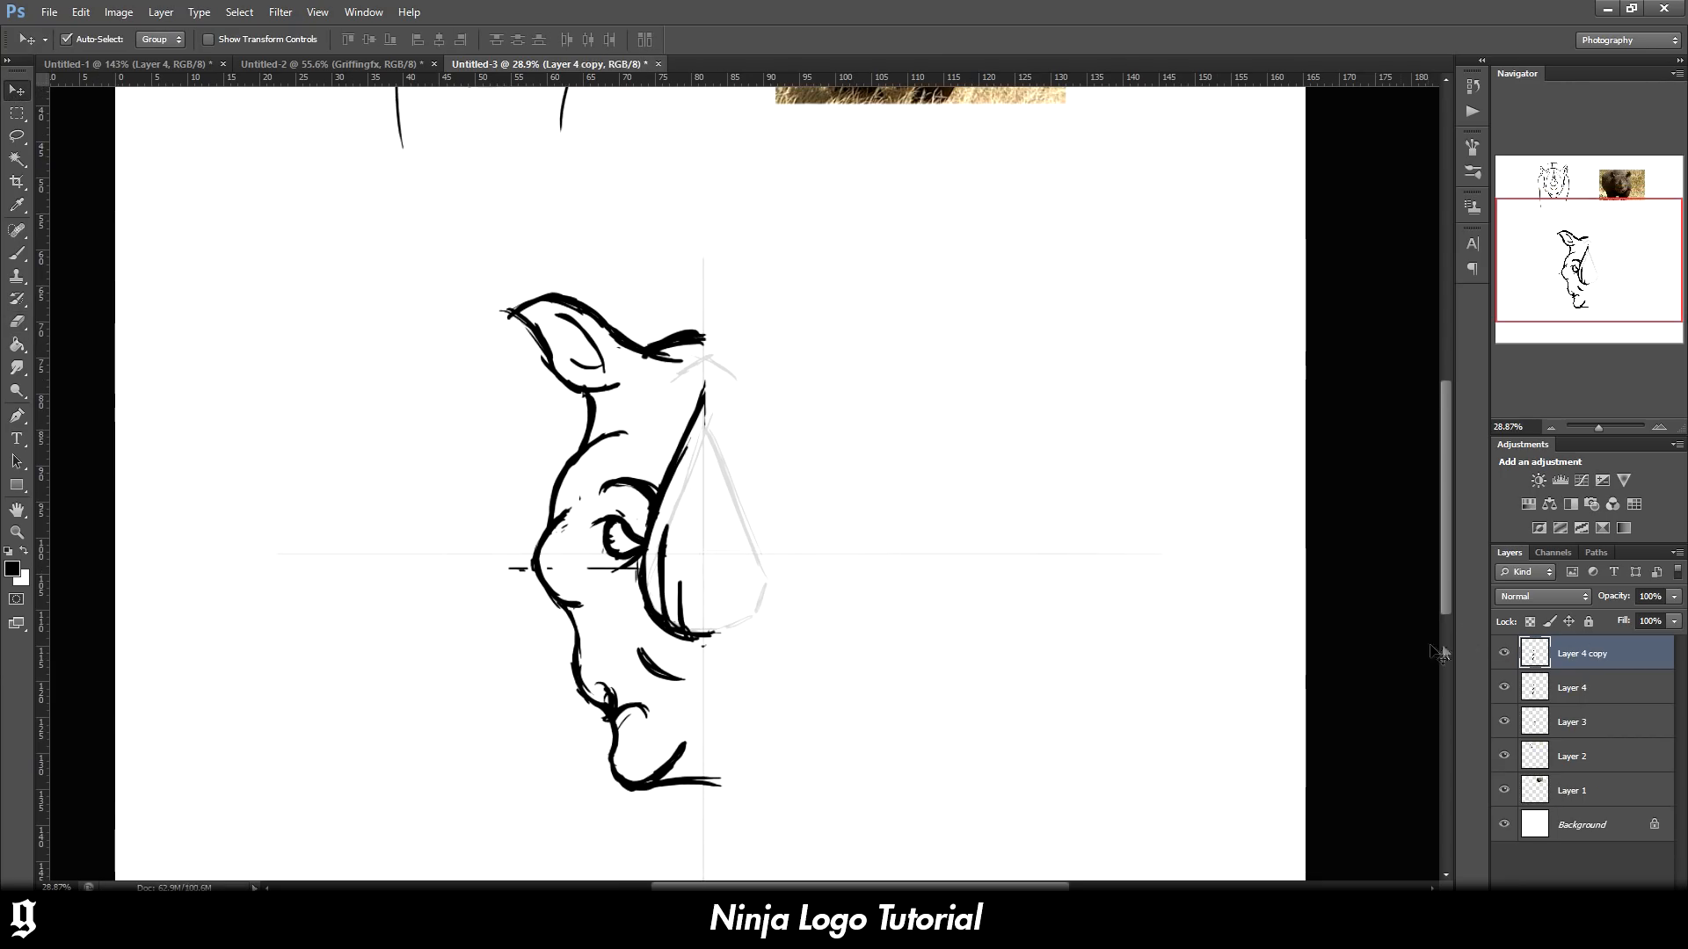
pyautogui.hotkey('ctrl', 'shift', 'h')
pyautogui.hotkey('ctrl', 'z')
pyautogui.hotkey('ctrl', 'z')
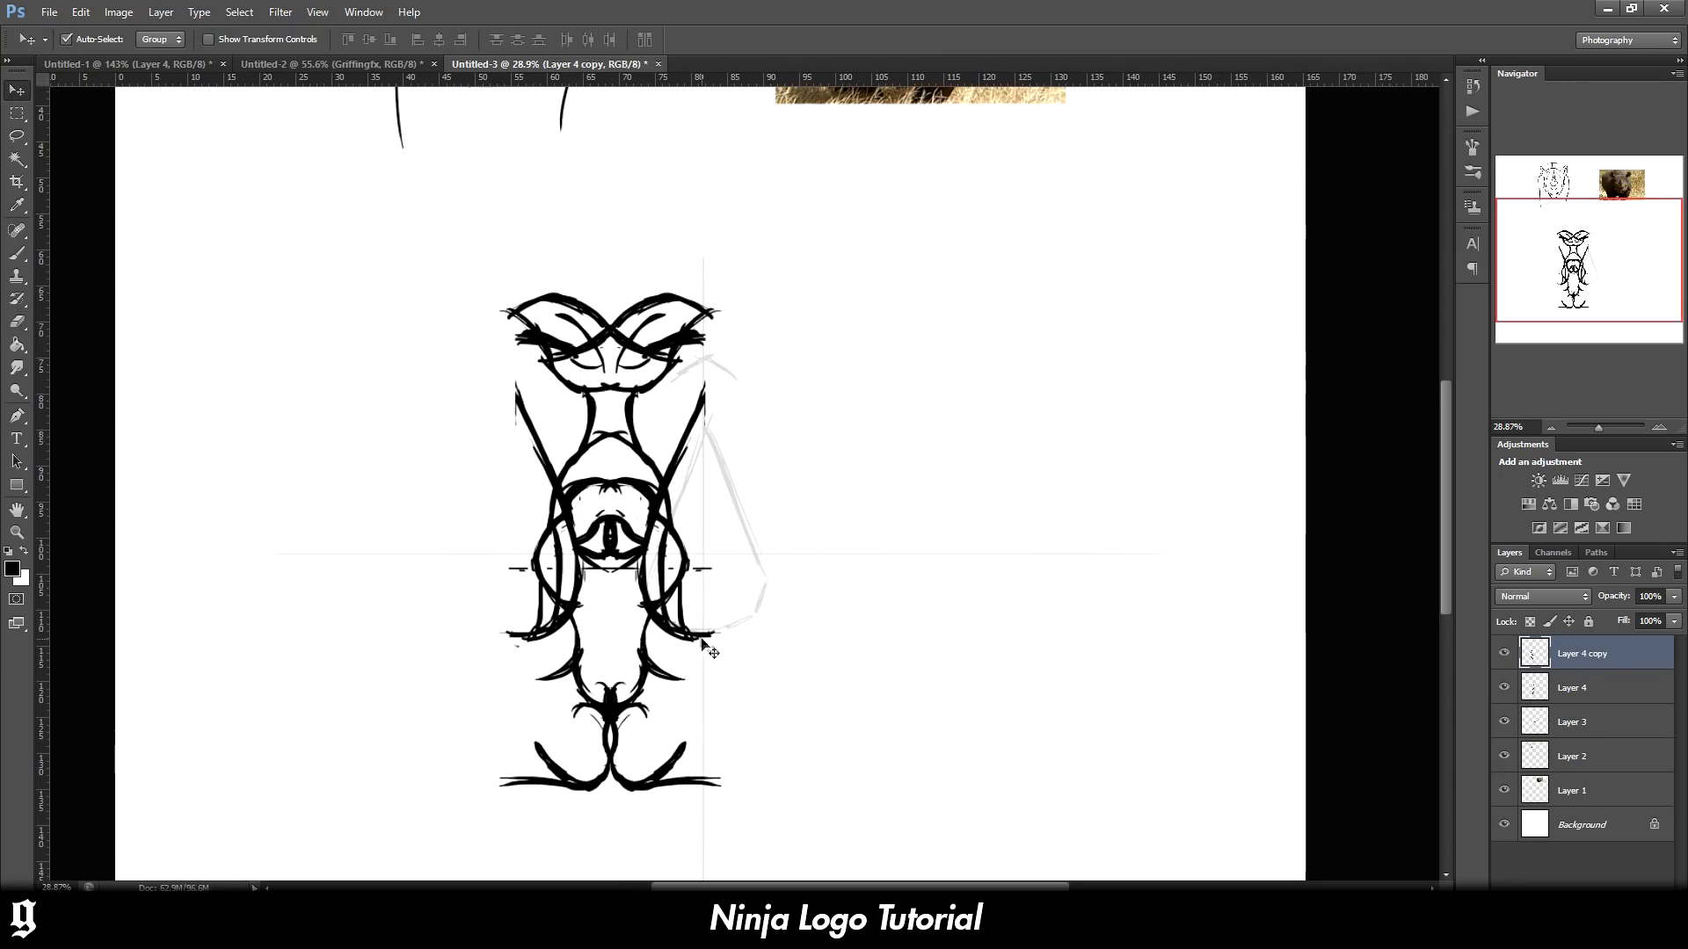
pyautogui.hotkey('ctrl', 't')
pyautogui.moveTo(616, 575); pyautogui.dragTo(803, 581)
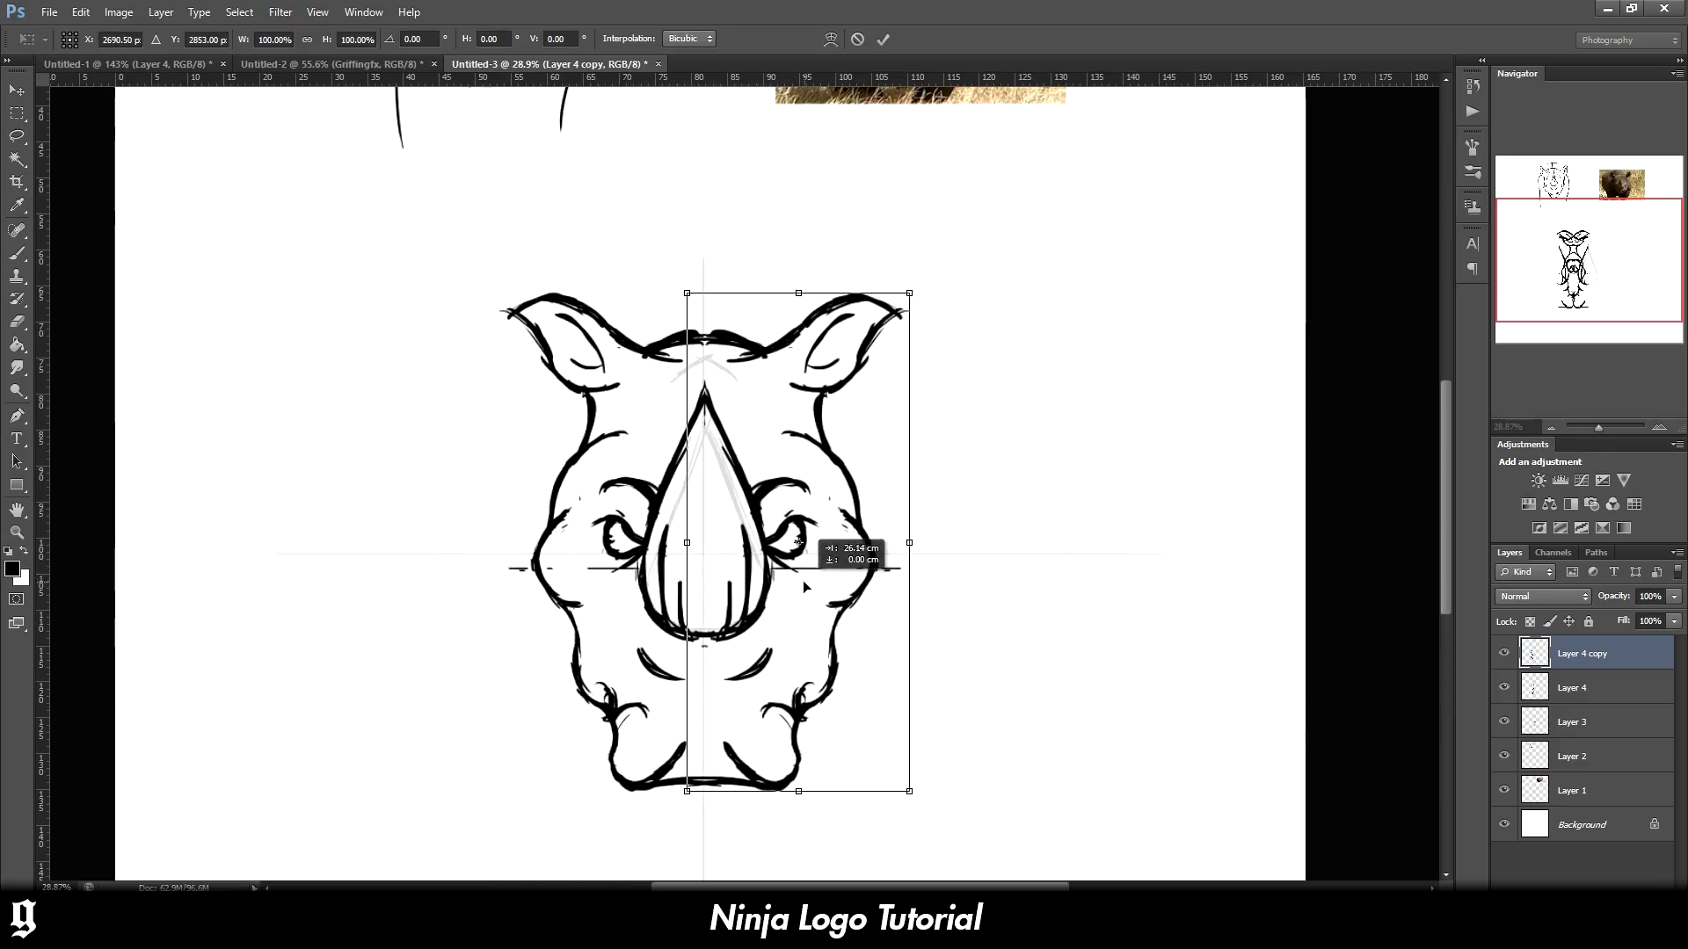
pyautogui.press('Return')
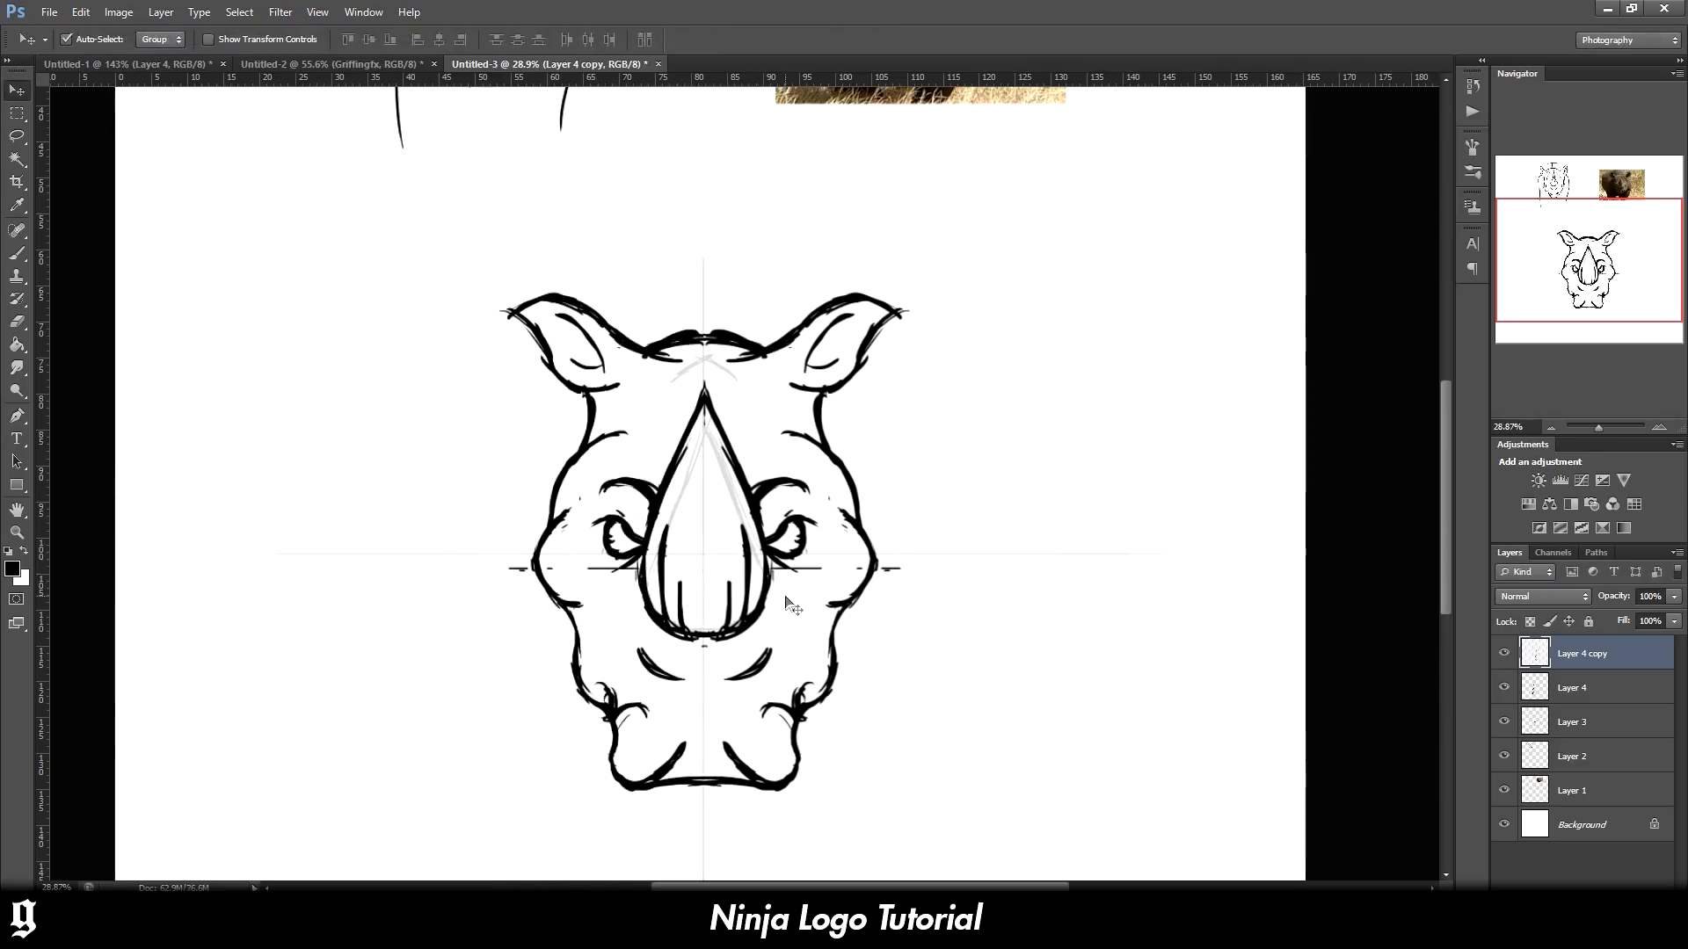
# Merge Layer 4 and Layer 4 copy into a single layer
pyautogui.keyDown('shift'); pyautogui.click(1573, 687); pyautogui.keyUp('shift')
pyautogui.rightClick(1574, 687)
pyautogui.click(1562, 464)
# Erase the horn's straight sides, redraw them curving inward to a narrow tip, and add a curved line inside its base
pyautogui.press('e')
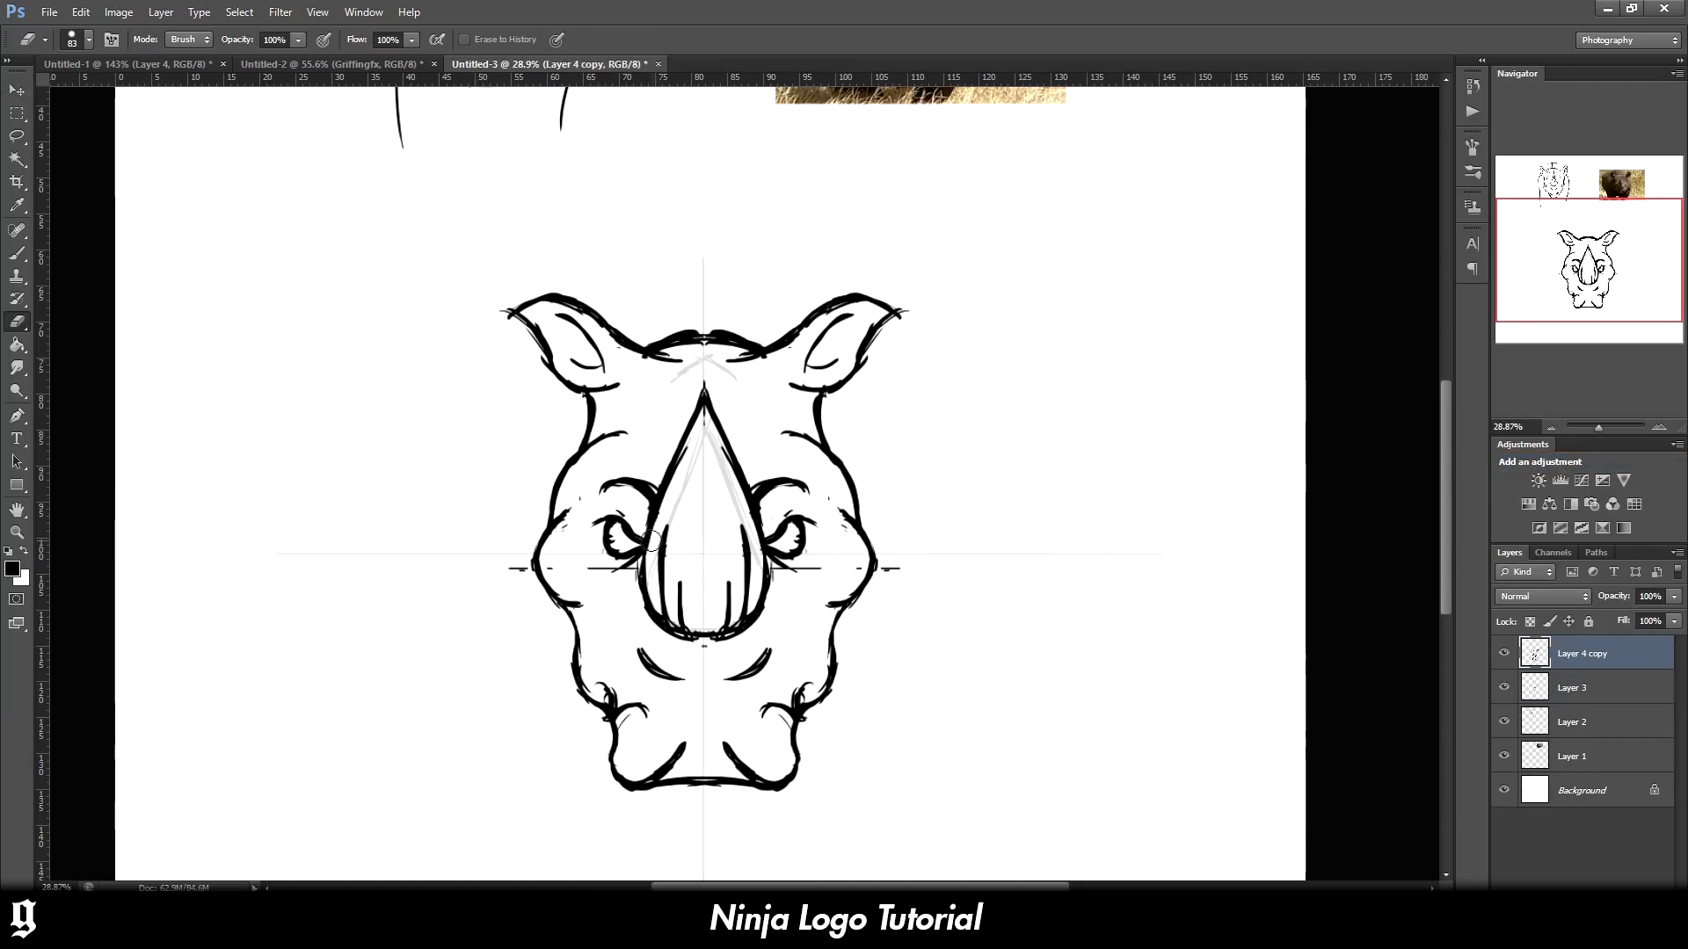
pyautogui.moveTo(651, 547)
pyautogui.mouseDown()
pyautogui.moveTo(664, 461)
pyautogui.moveTo(692, 423)
pyautogui.mouseUp()
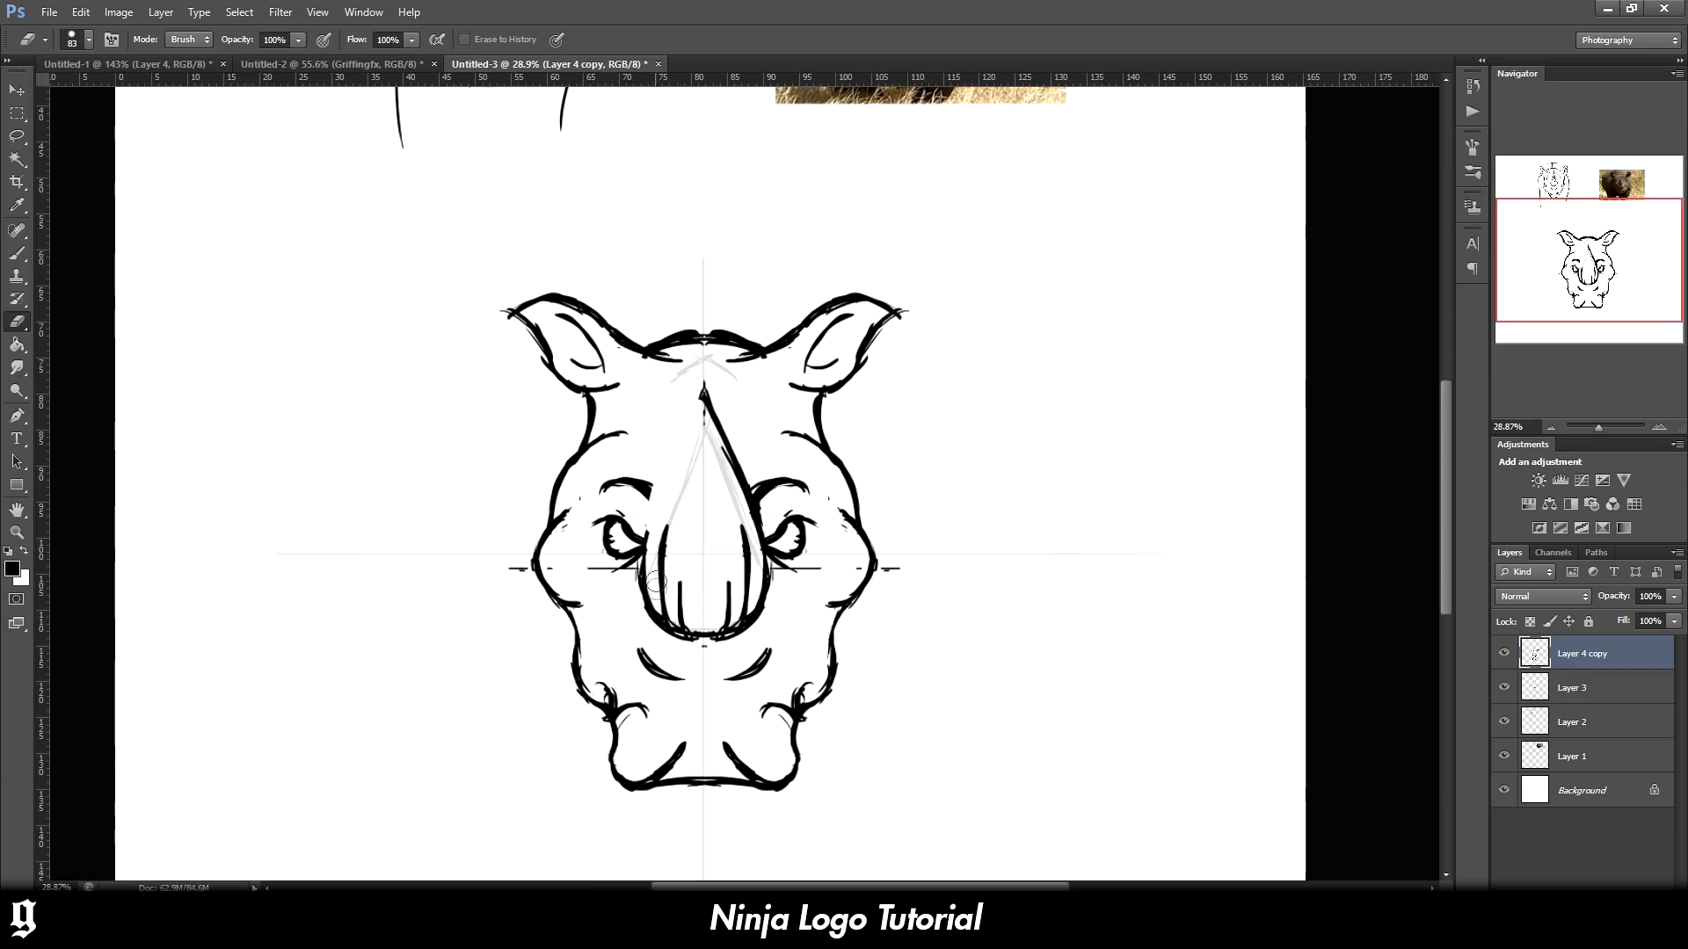
pyautogui.press('b')
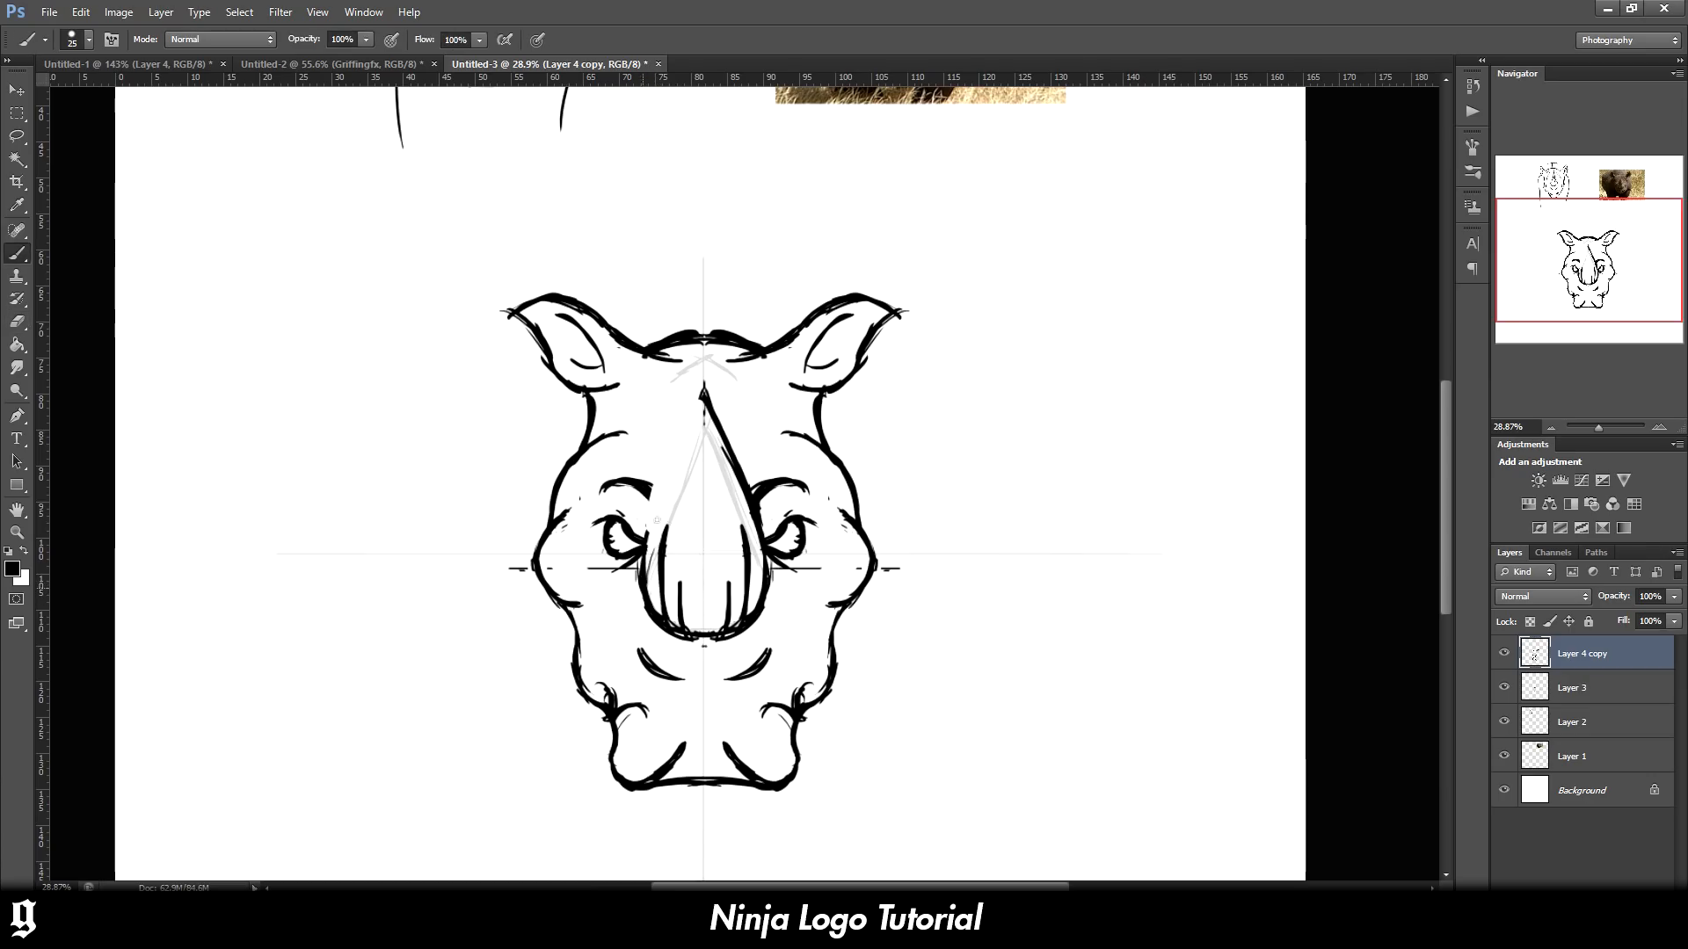
pyautogui.moveTo(648, 572)
pyautogui.mouseDown()
pyautogui.moveTo(685, 470)
pyautogui.moveTo(673, 491)
pyautogui.mouseUp()
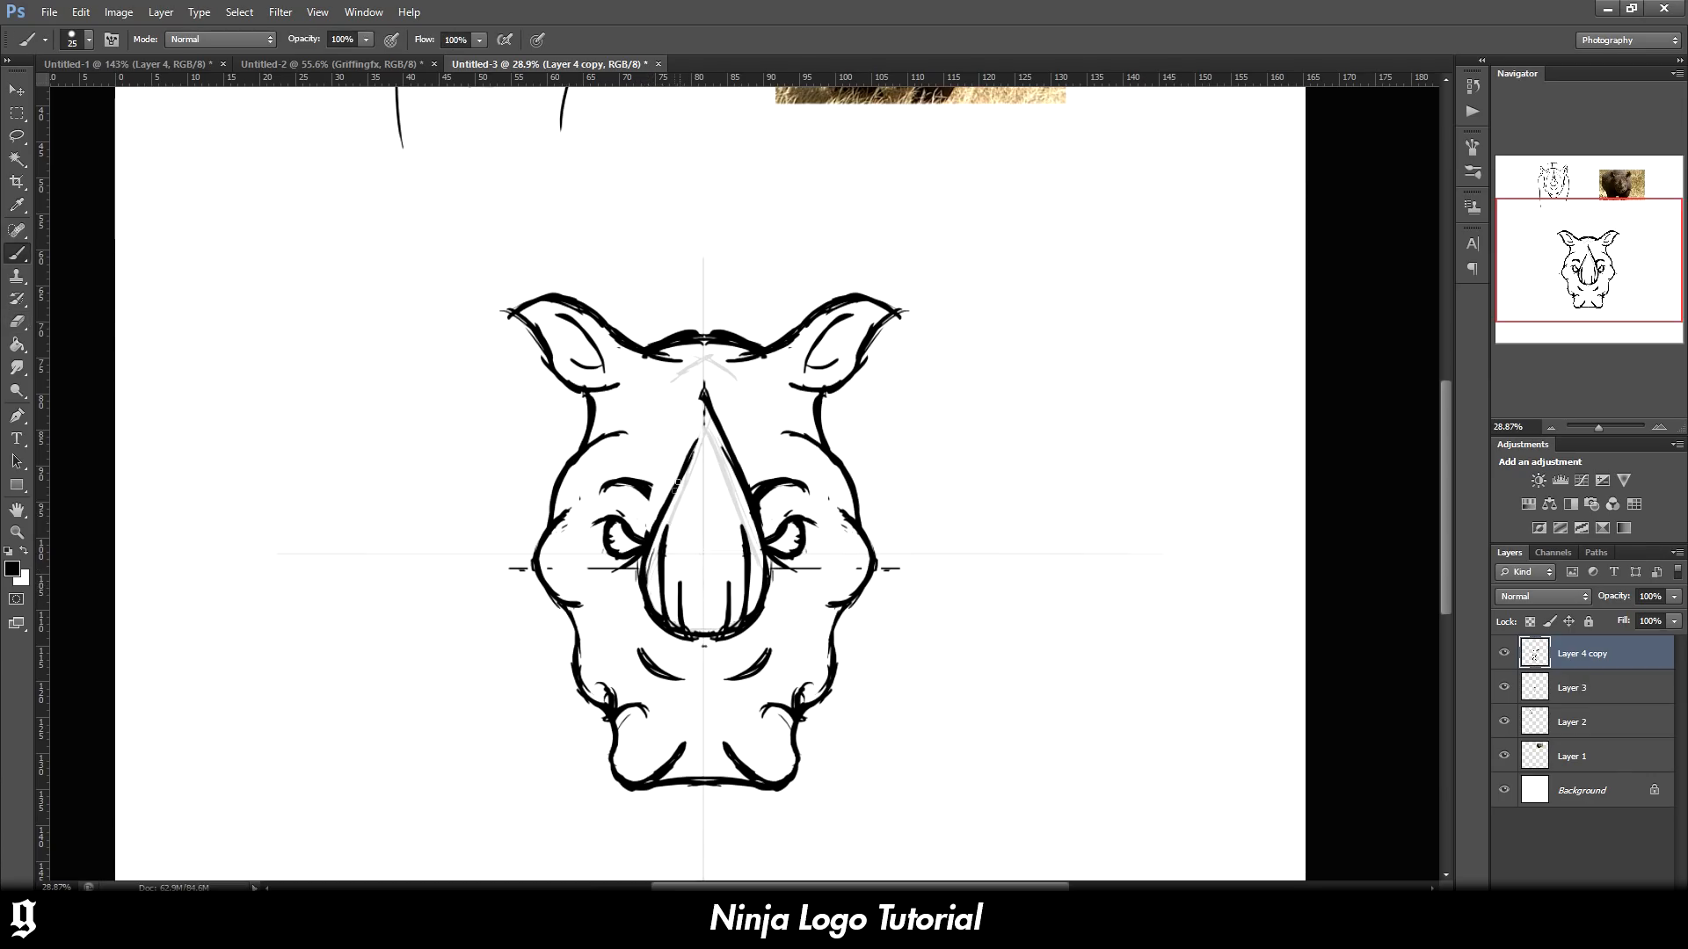
pyautogui.moveTo(699, 402)
pyautogui.mouseDown()
pyautogui.moveTo(681, 456)
pyautogui.moveTo(692, 434)
pyautogui.moveTo(760, 549)
pyautogui.moveTo(702, 389)
pyautogui.mouseUp()
pyautogui.press('e')
pyautogui.press('b')
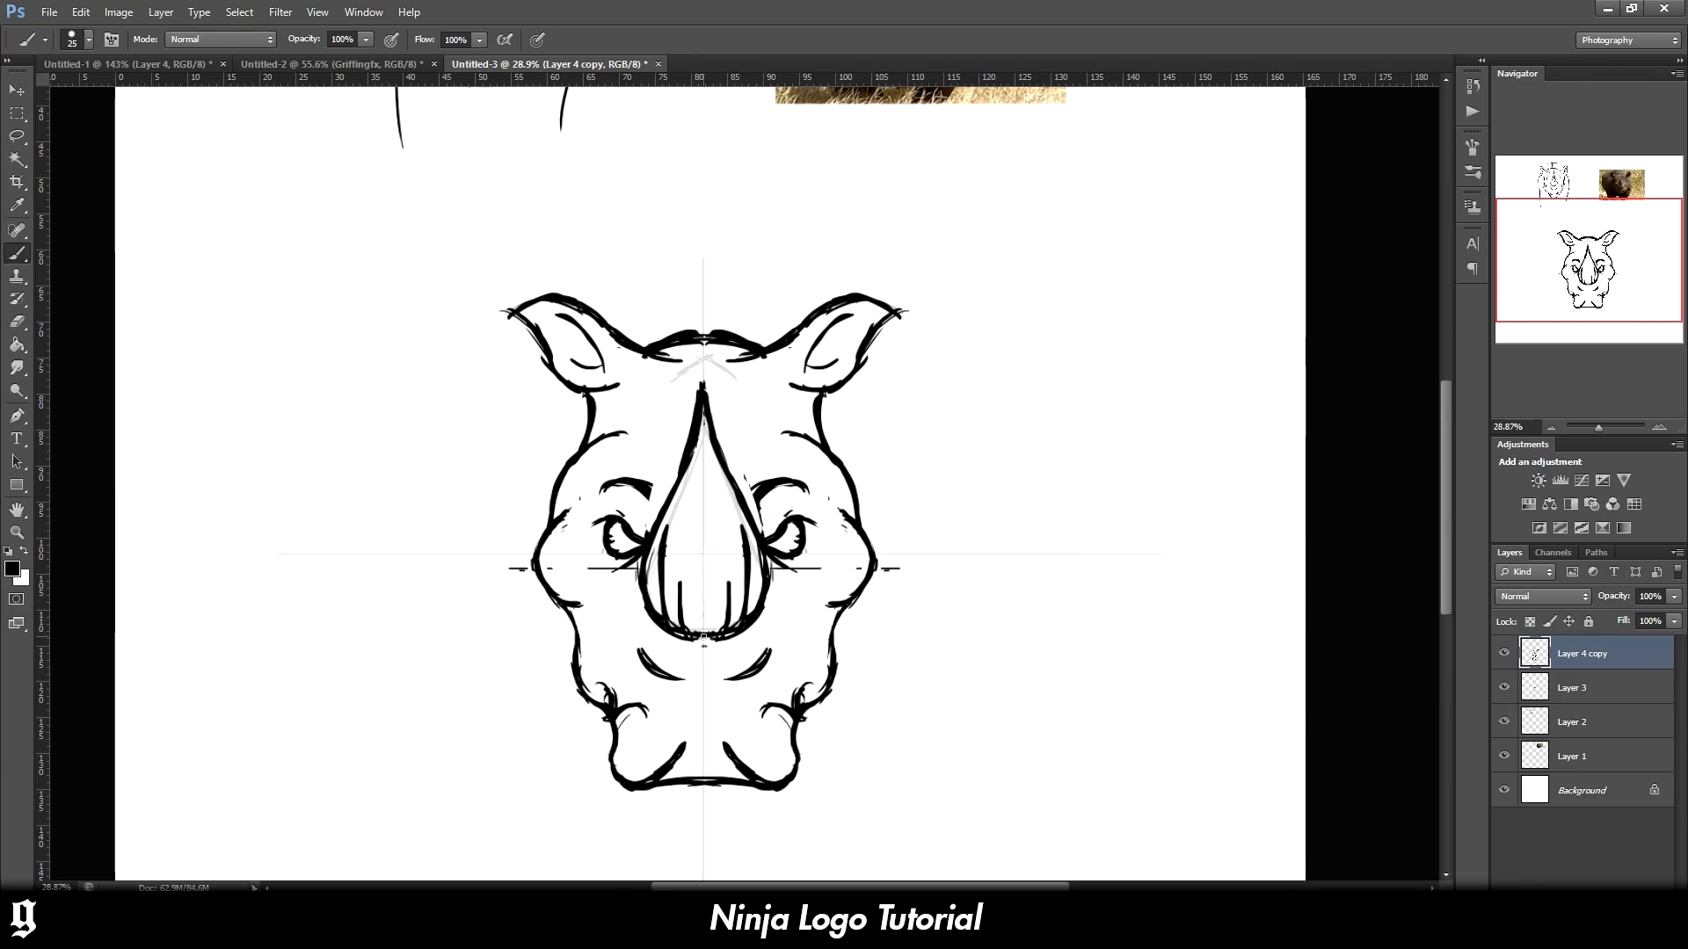
pyautogui.moveTo(705, 633)
pyautogui.mouseDown()
pyautogui.moveTo(723, 629)
pyautogui.moveTo(686, 624)
pyautogui.mouseUp()
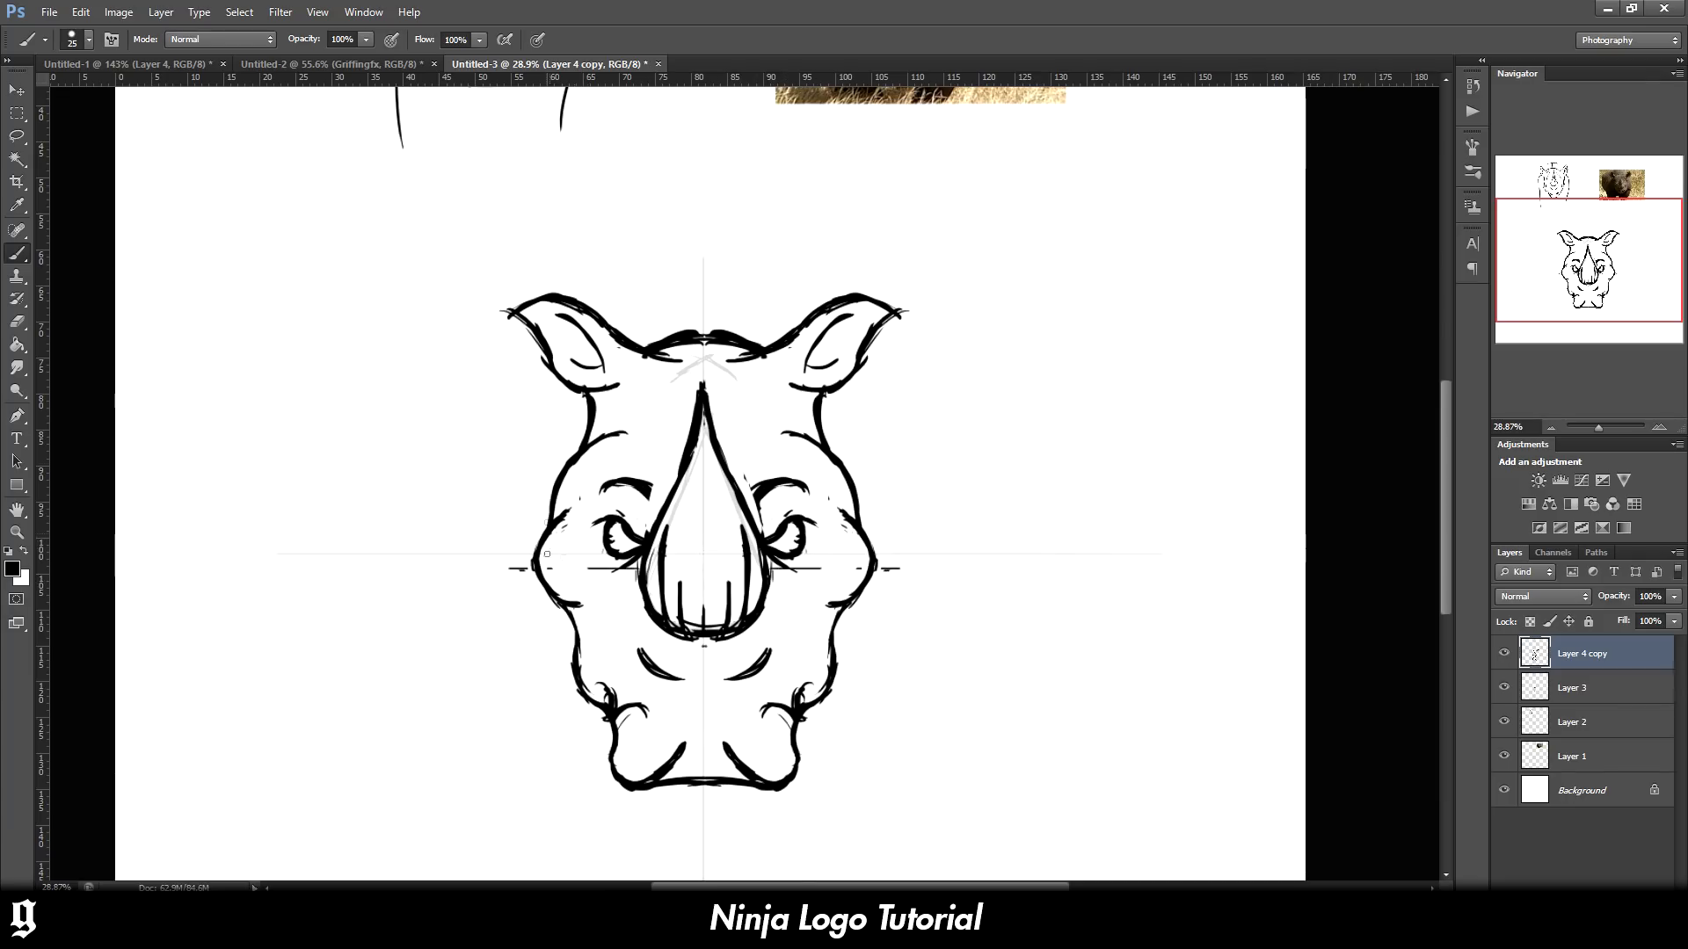
# Redraw the upper eyelids with angled, heavier strokes that give the rhino an angry look
pyautogui.scroll(2, 660, 440)
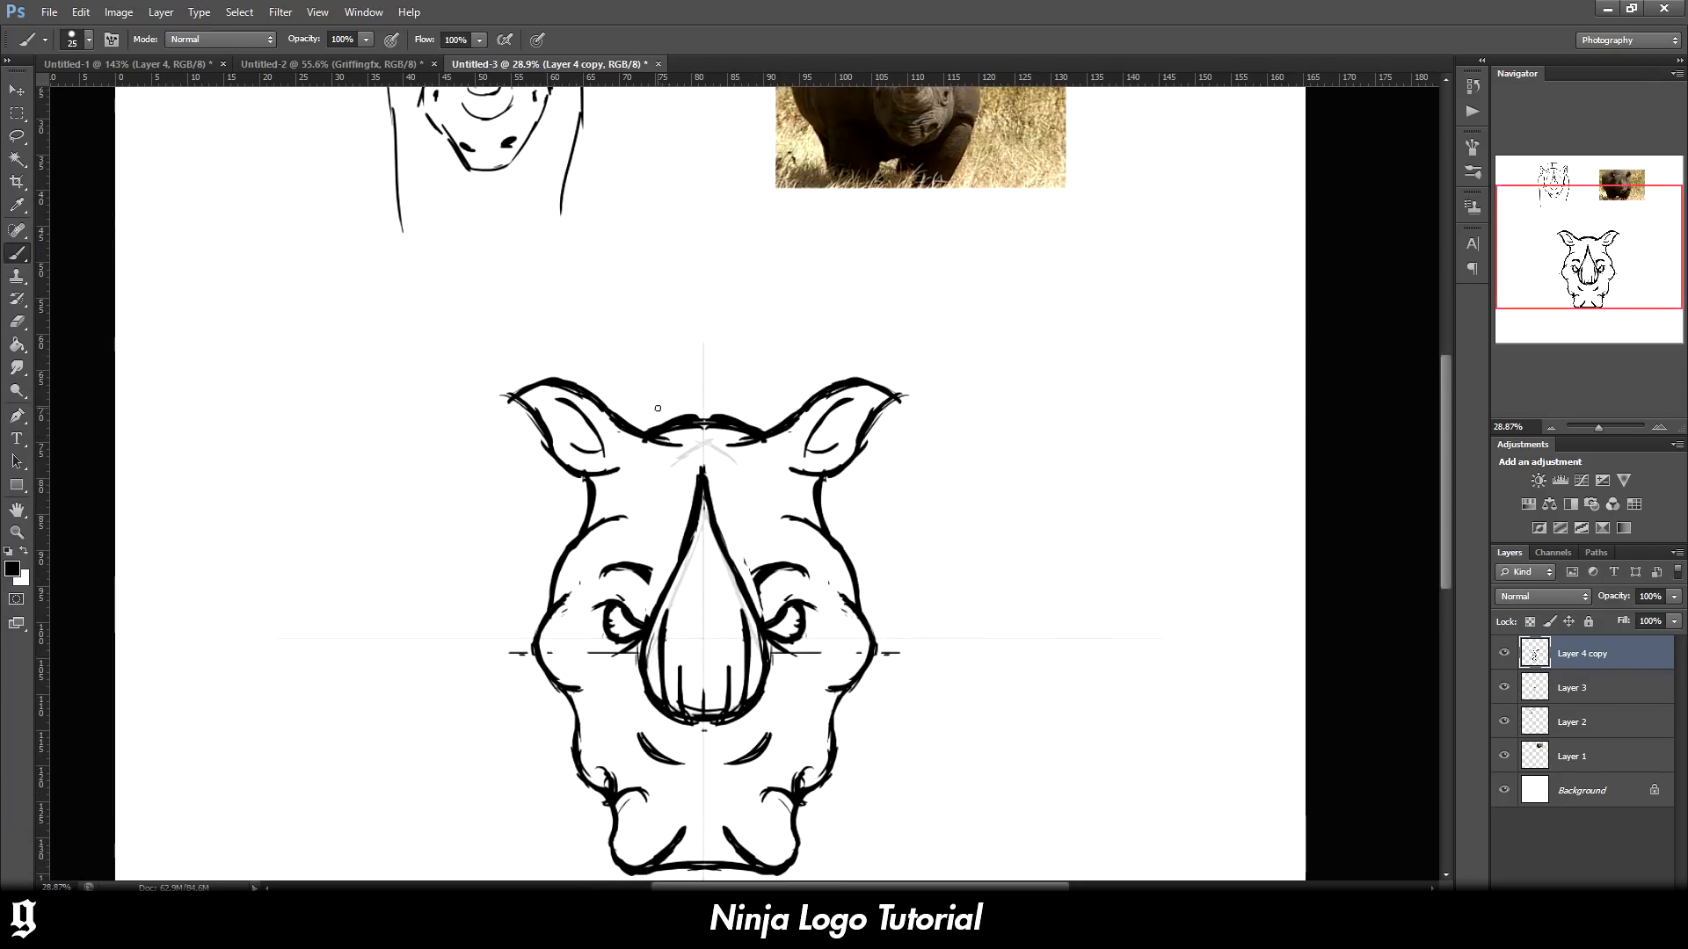
pyautogui.scroll(3, 633, 690)
pyautogui.scroll(-2, 625, 671)
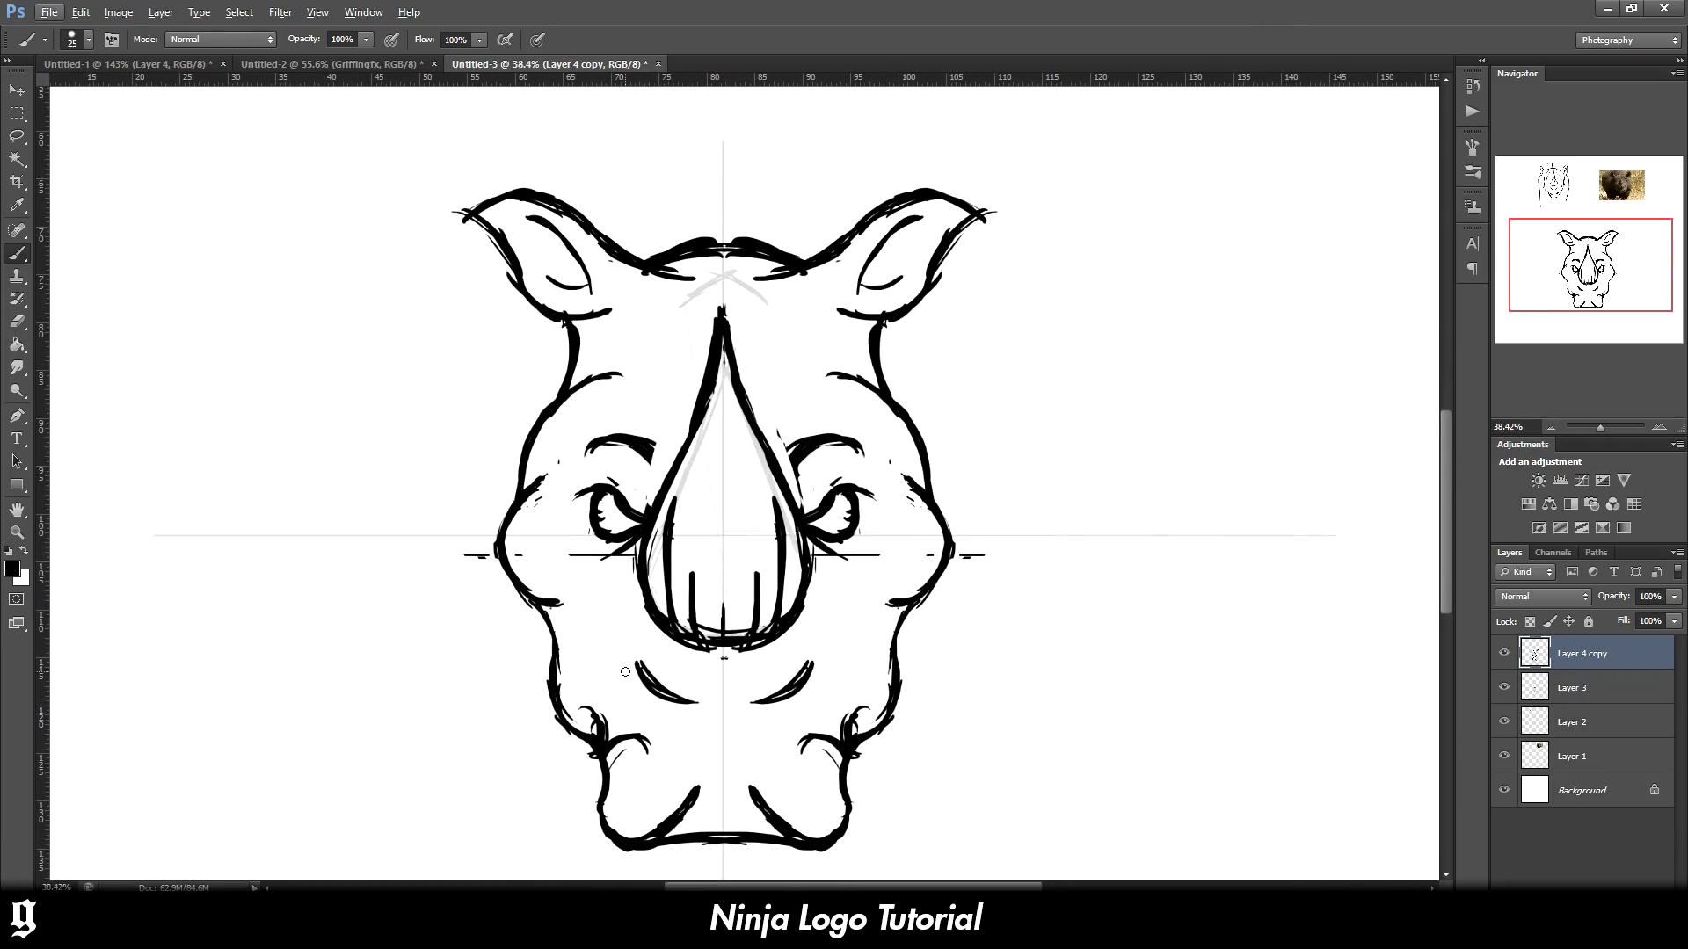
pyautogui.moveTo(599, 493); pyautogui.dragTo(590, 517)
pyautogui.press('e')
pyautogui.press('b')
pyautogui.moveTo(631, 509)
pyautogui.mouseDown()
pyautogui.moveTo(561, 503)
pyautogui.moveTo(613, 514)
pyautogui.mouseUp()
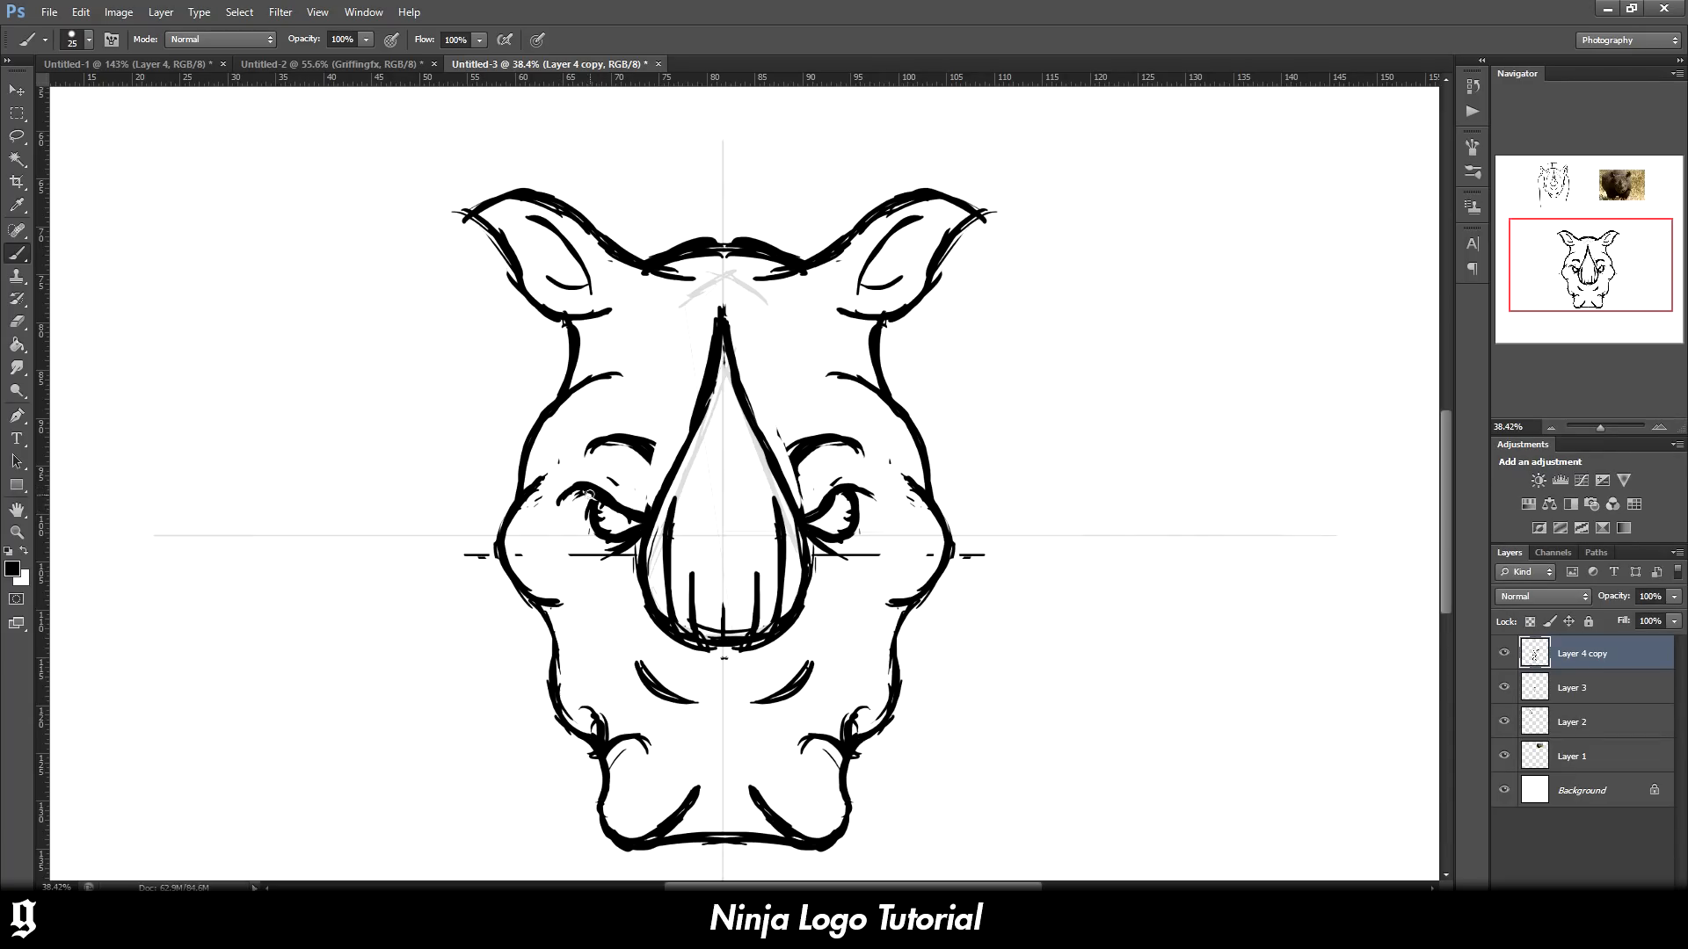
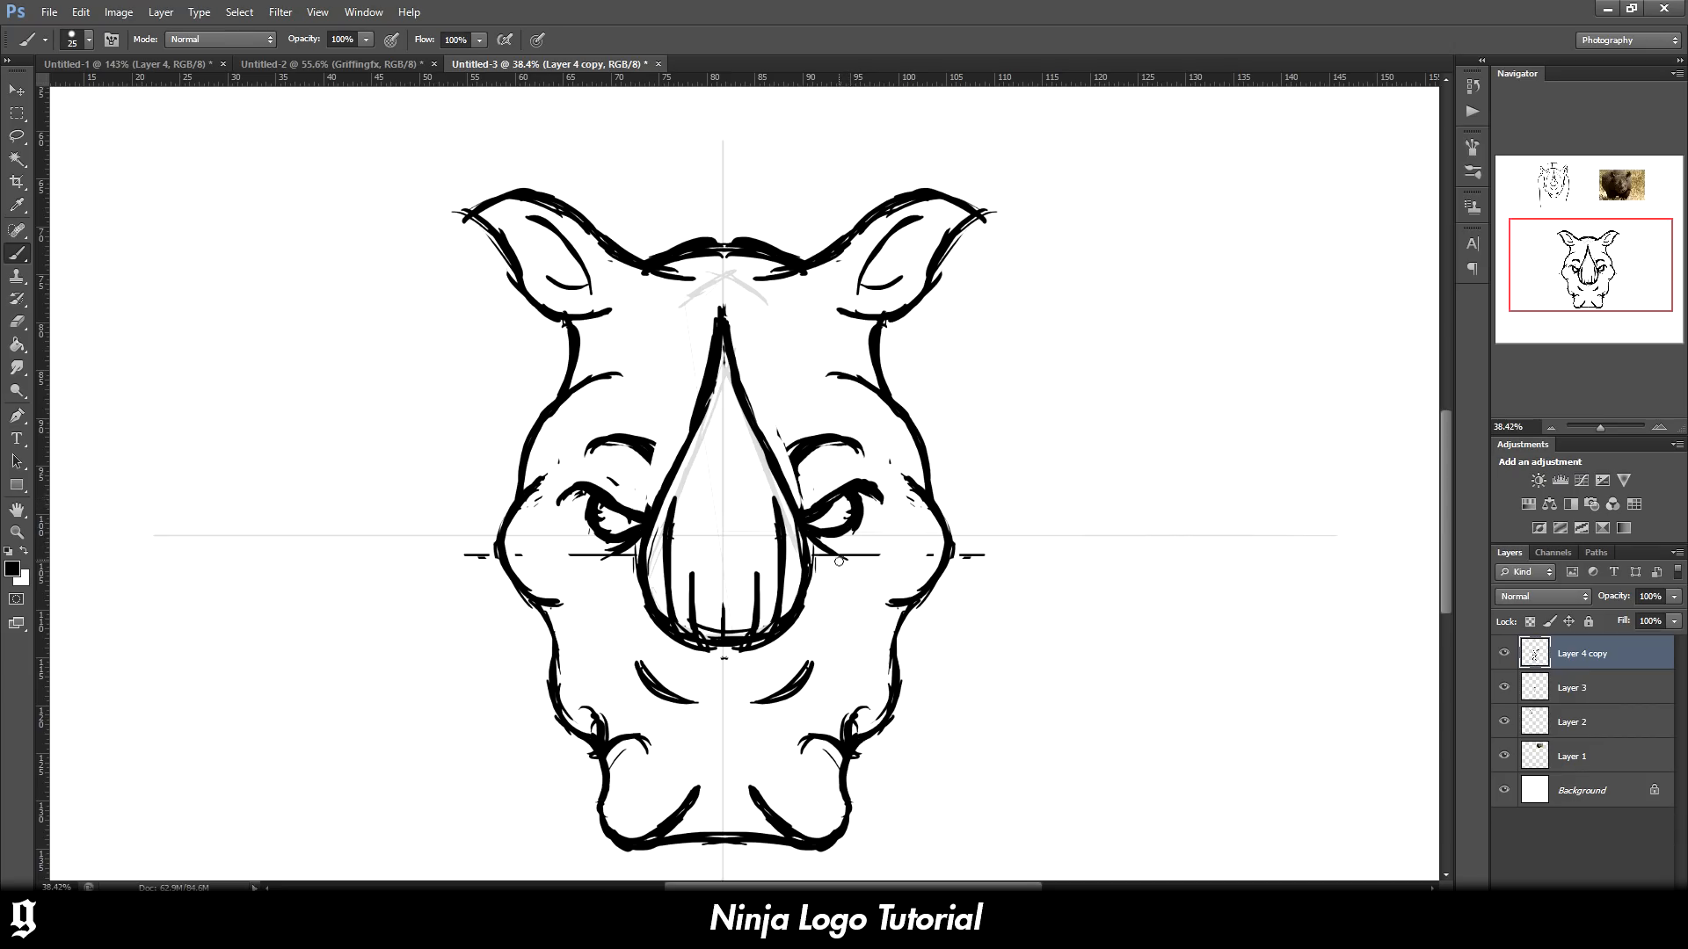
# Draw curved strokes beside both sides of the horn base and rework the vertical grooves inside the horn
pyautogui.moveTo(812, 561)
pyautogui.mouseDown()
pyautogui.moveTo(825, 646)
pyautogui.moveTo(833, 606)
pyautogui.mouseUp()
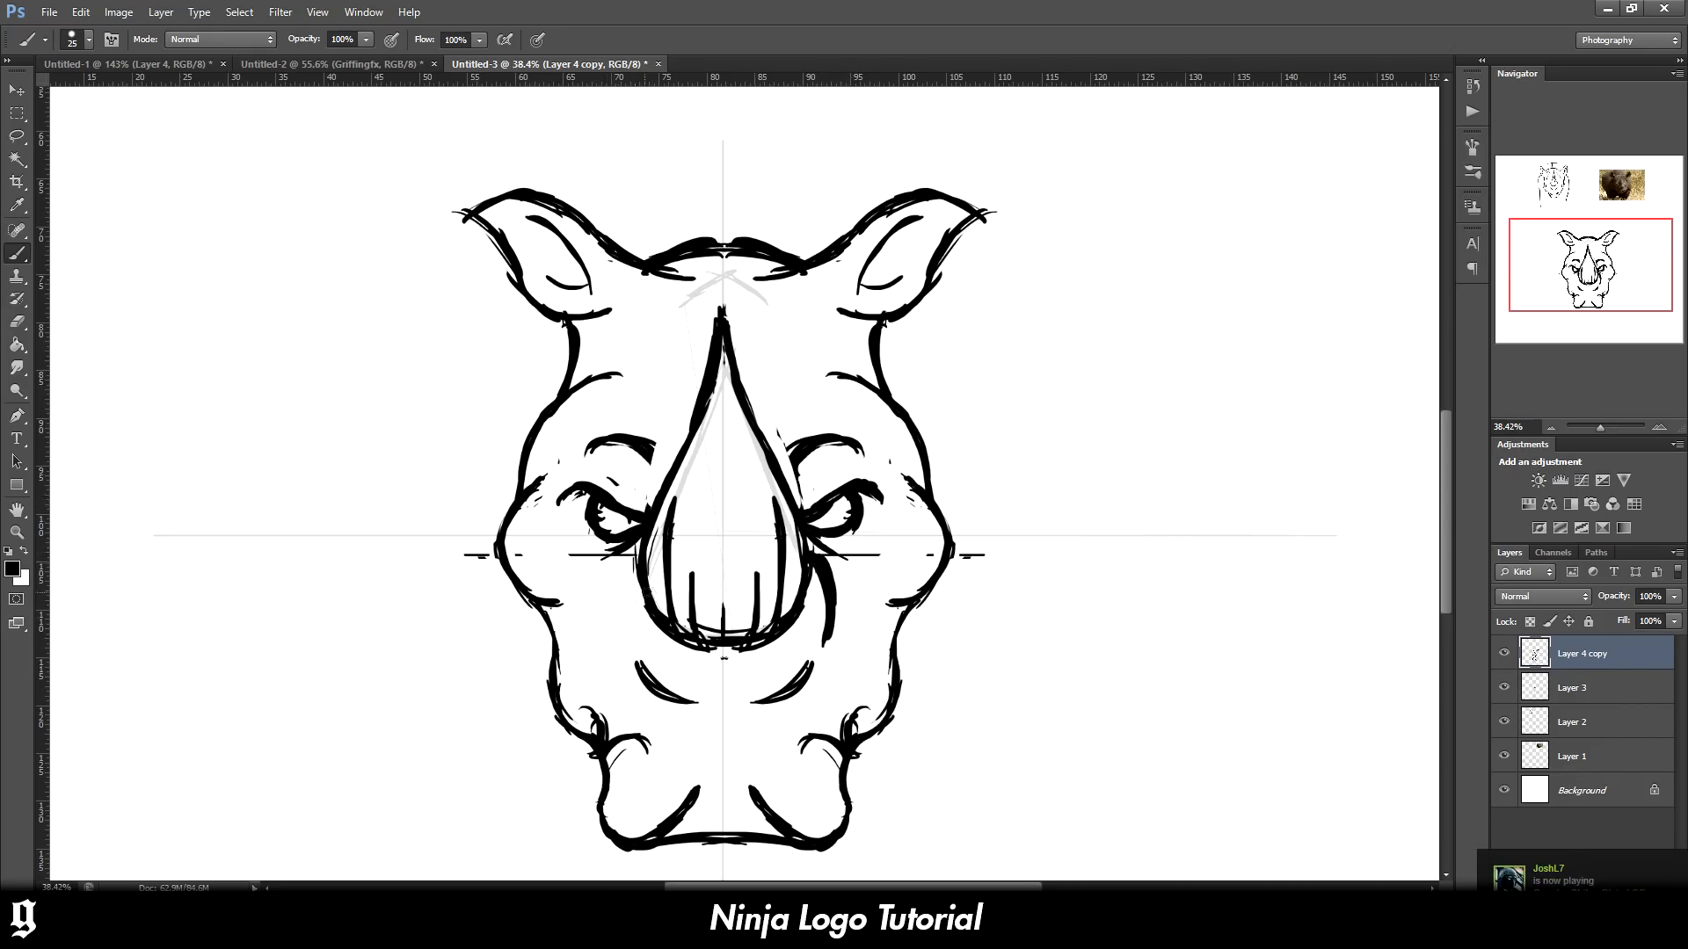
pyautogui.moveTo(642, 550); pyautogui.dragTo(627, 617)
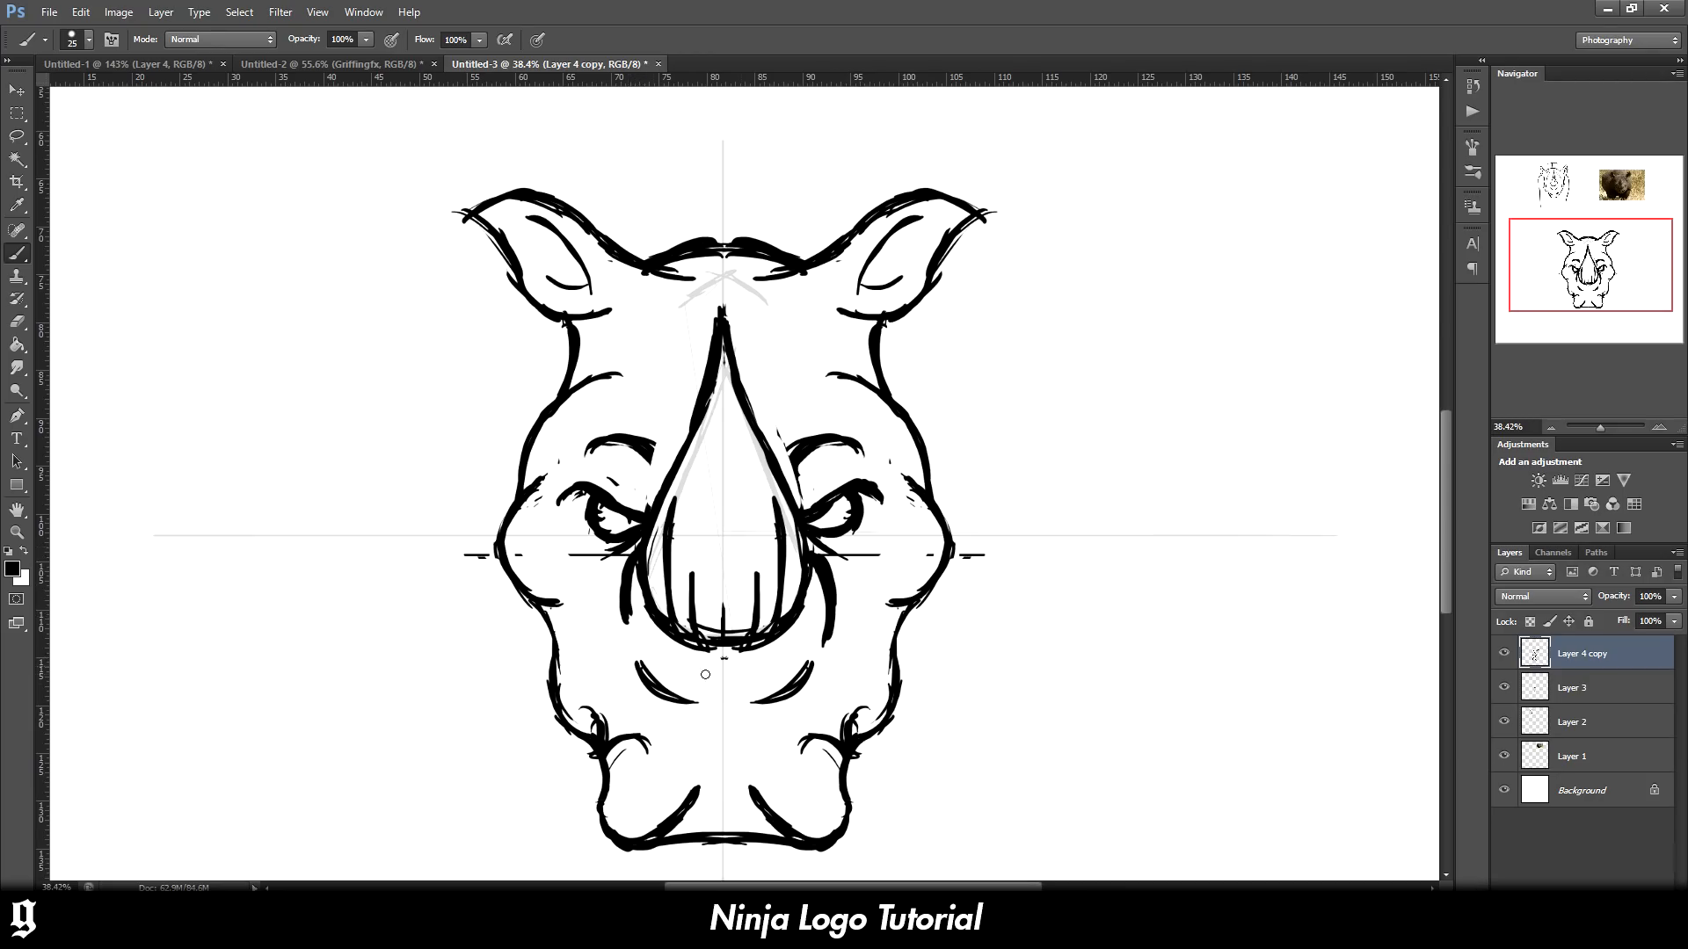
pyautogui.press('e')
pyautogui.moveTo(684, 538); pyautogui.dragTo(685, 615)
pyautogui.press('b')
pyautogui.moveTo(698, 531)
pyautogui.mouseDown()
pyautogui.moveTo(688, 624)
pyautogui.moveTo(694, 600)
pyautogui.moveTo(755, 606)
pyautogui.moveTo(747, 633)
pyautogui.moveTo(754, 543)
pyautogui.moveTo(752, 630)
pyautogui.mouseUp()
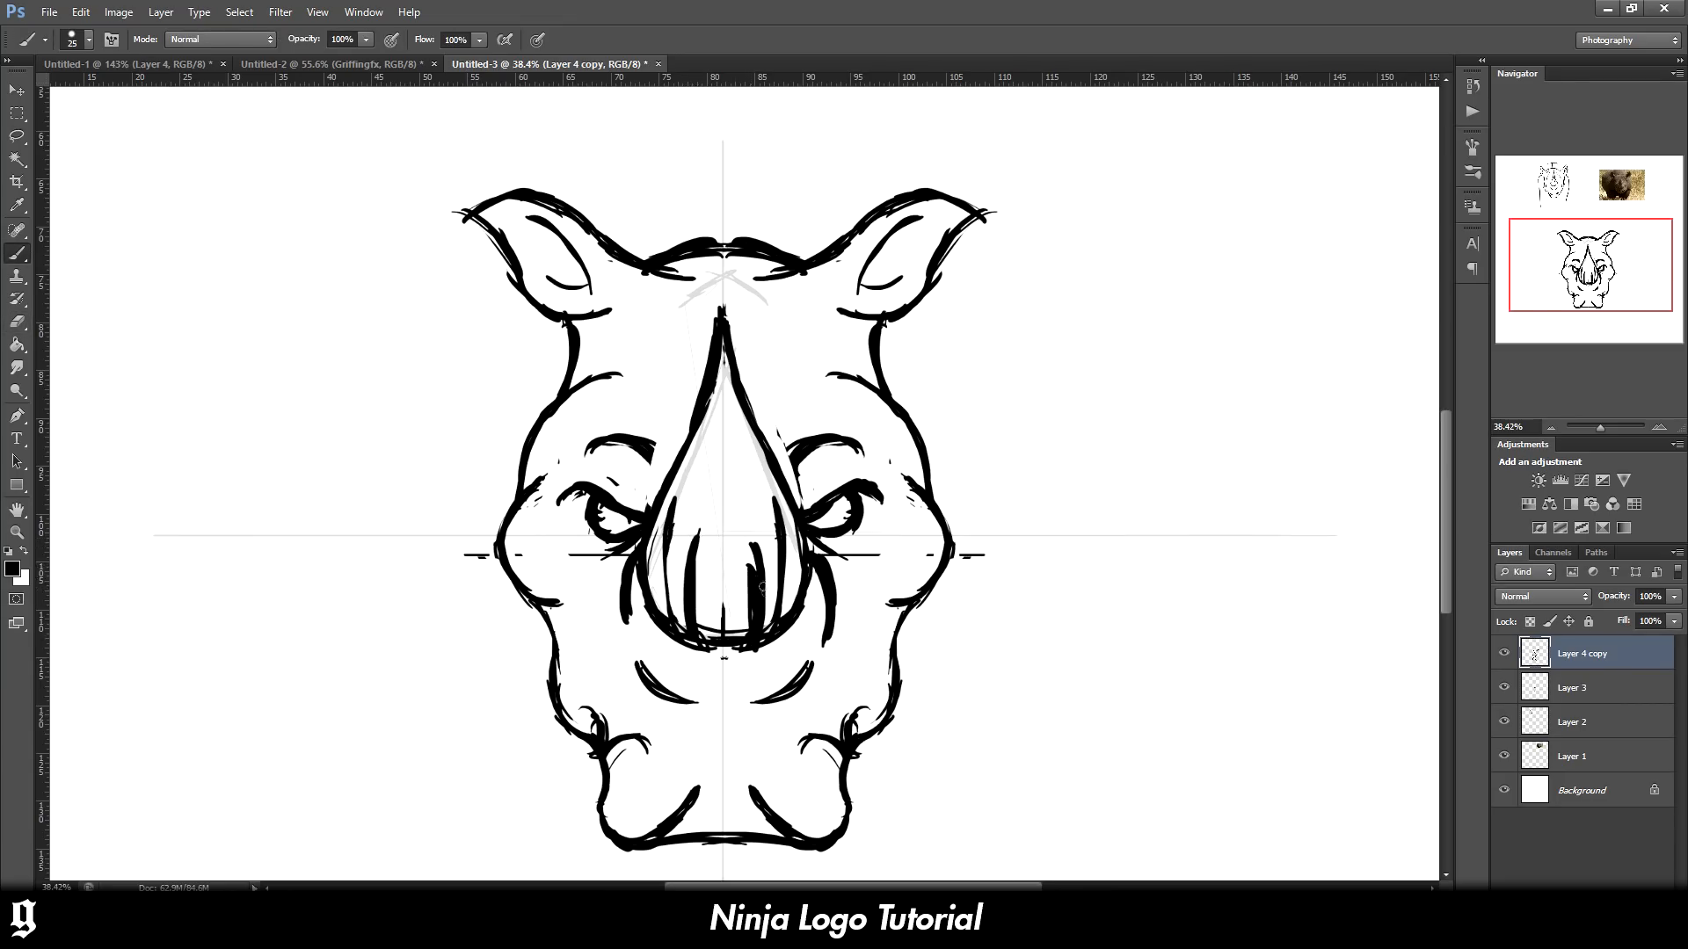
pyautogui.hotkey('ctrl', 'z')
# Thicken the crown line between the ears and add inner contour strokes to both ears
pyautogui.scroll(-6, 762, 513)
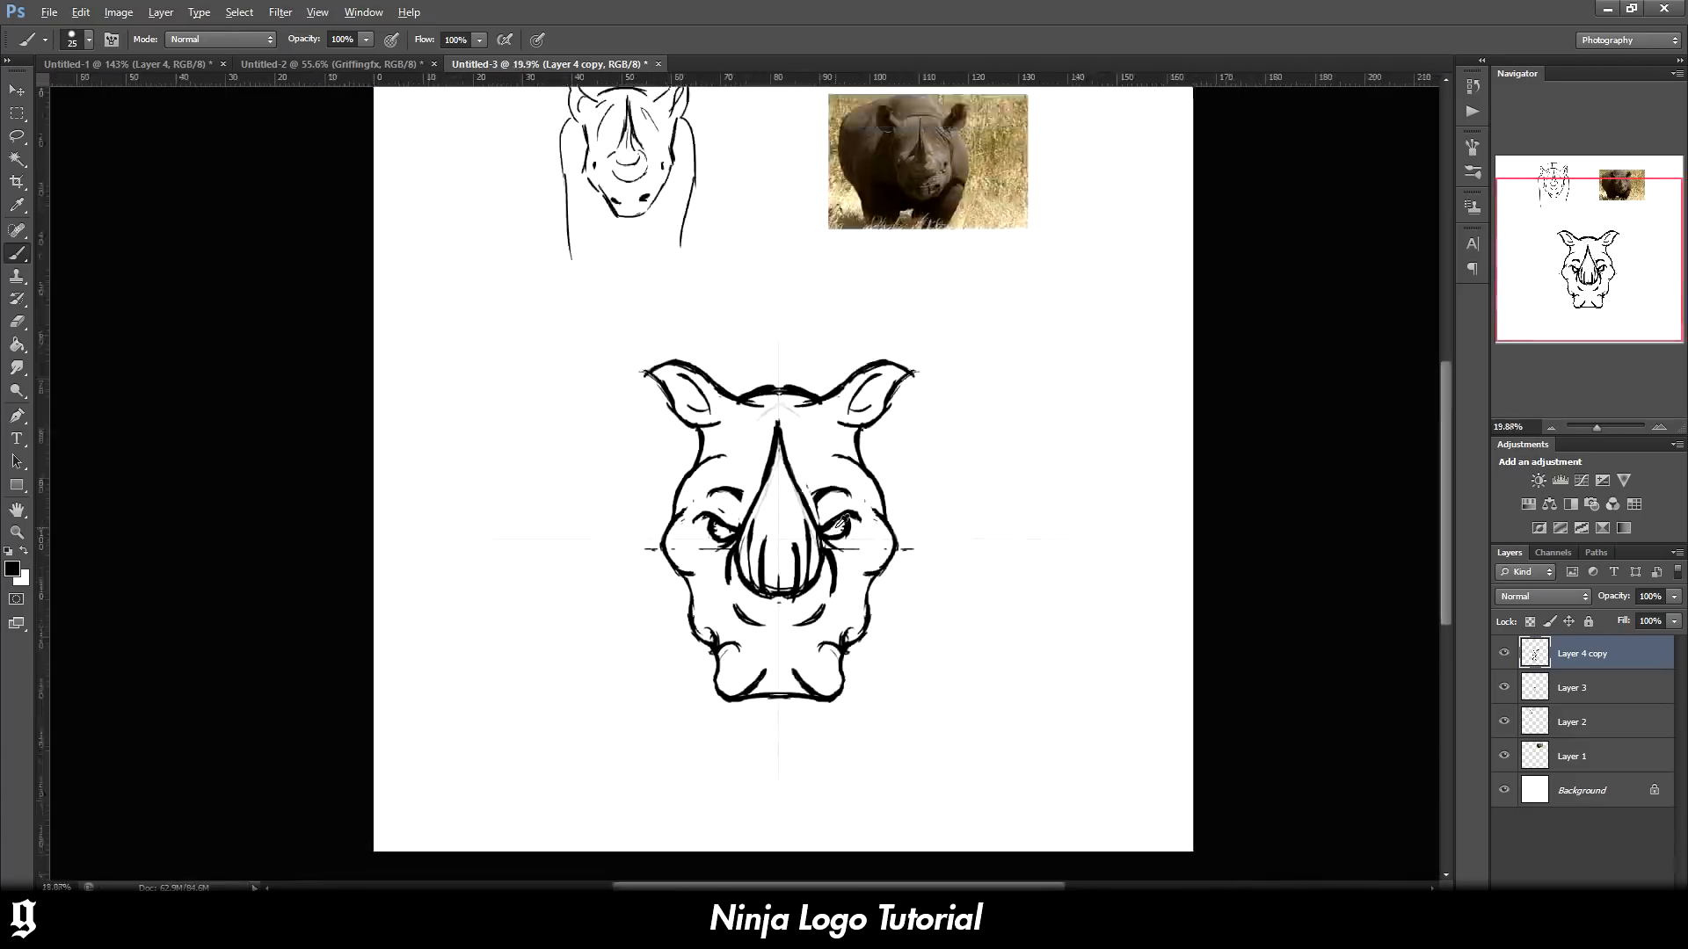
pyautogui.scroll(3, 808, 606)
pyautogui.scroll(1, 833, 678)
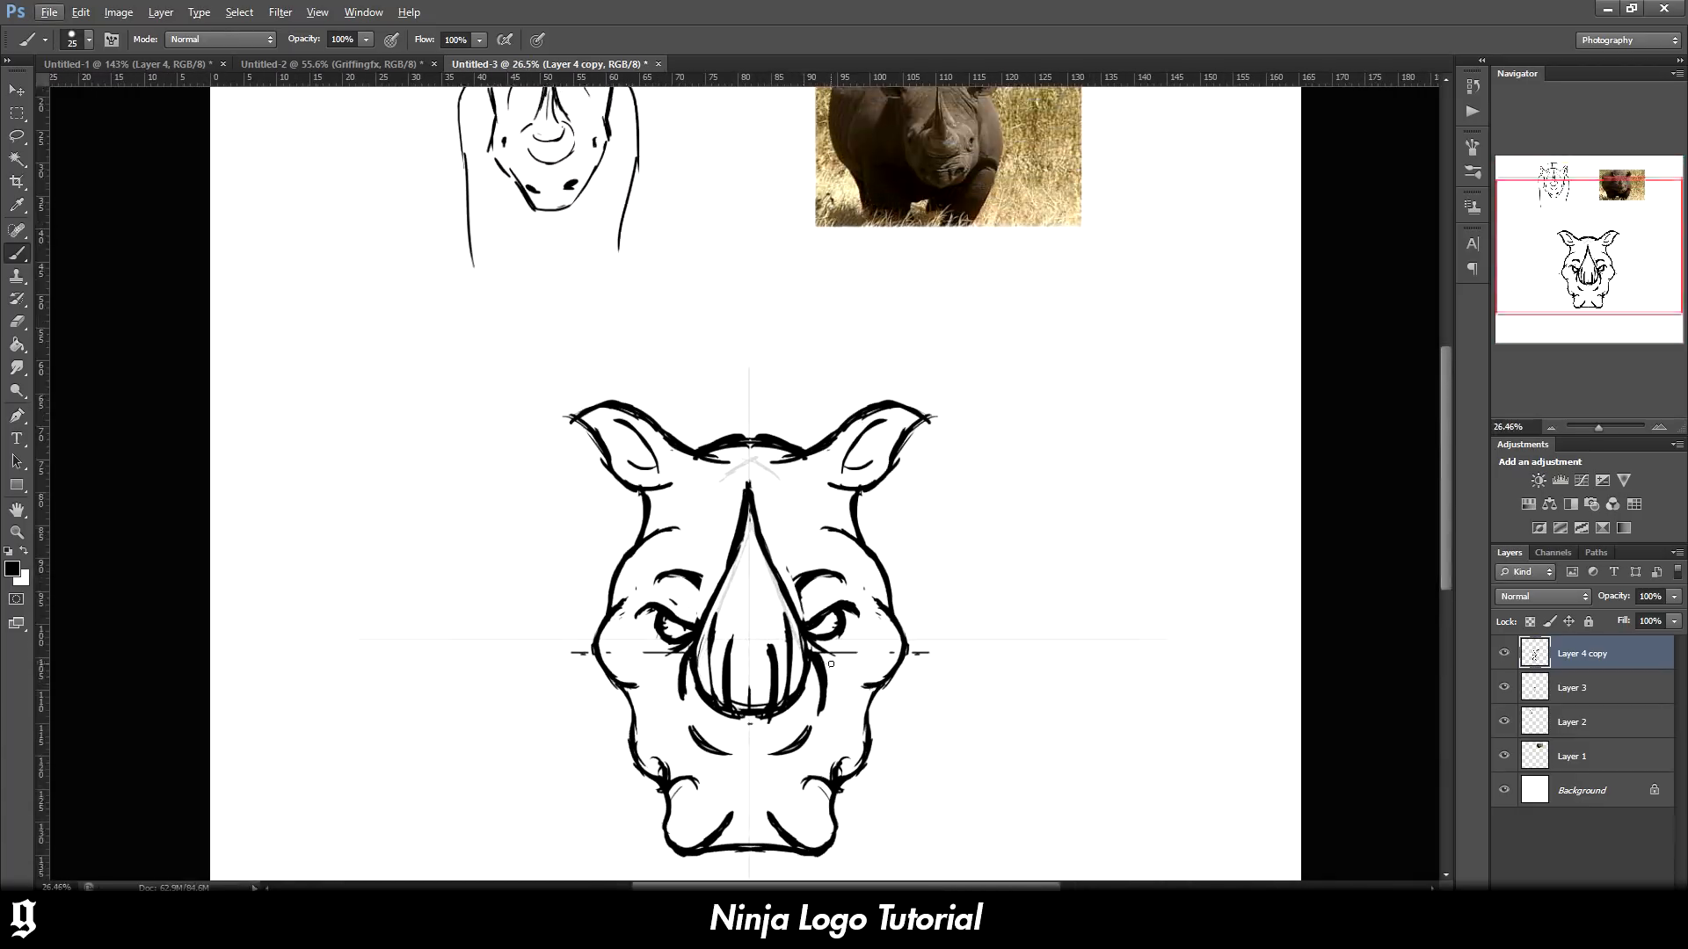
pyautogui.scroll(-2, 791, 598)
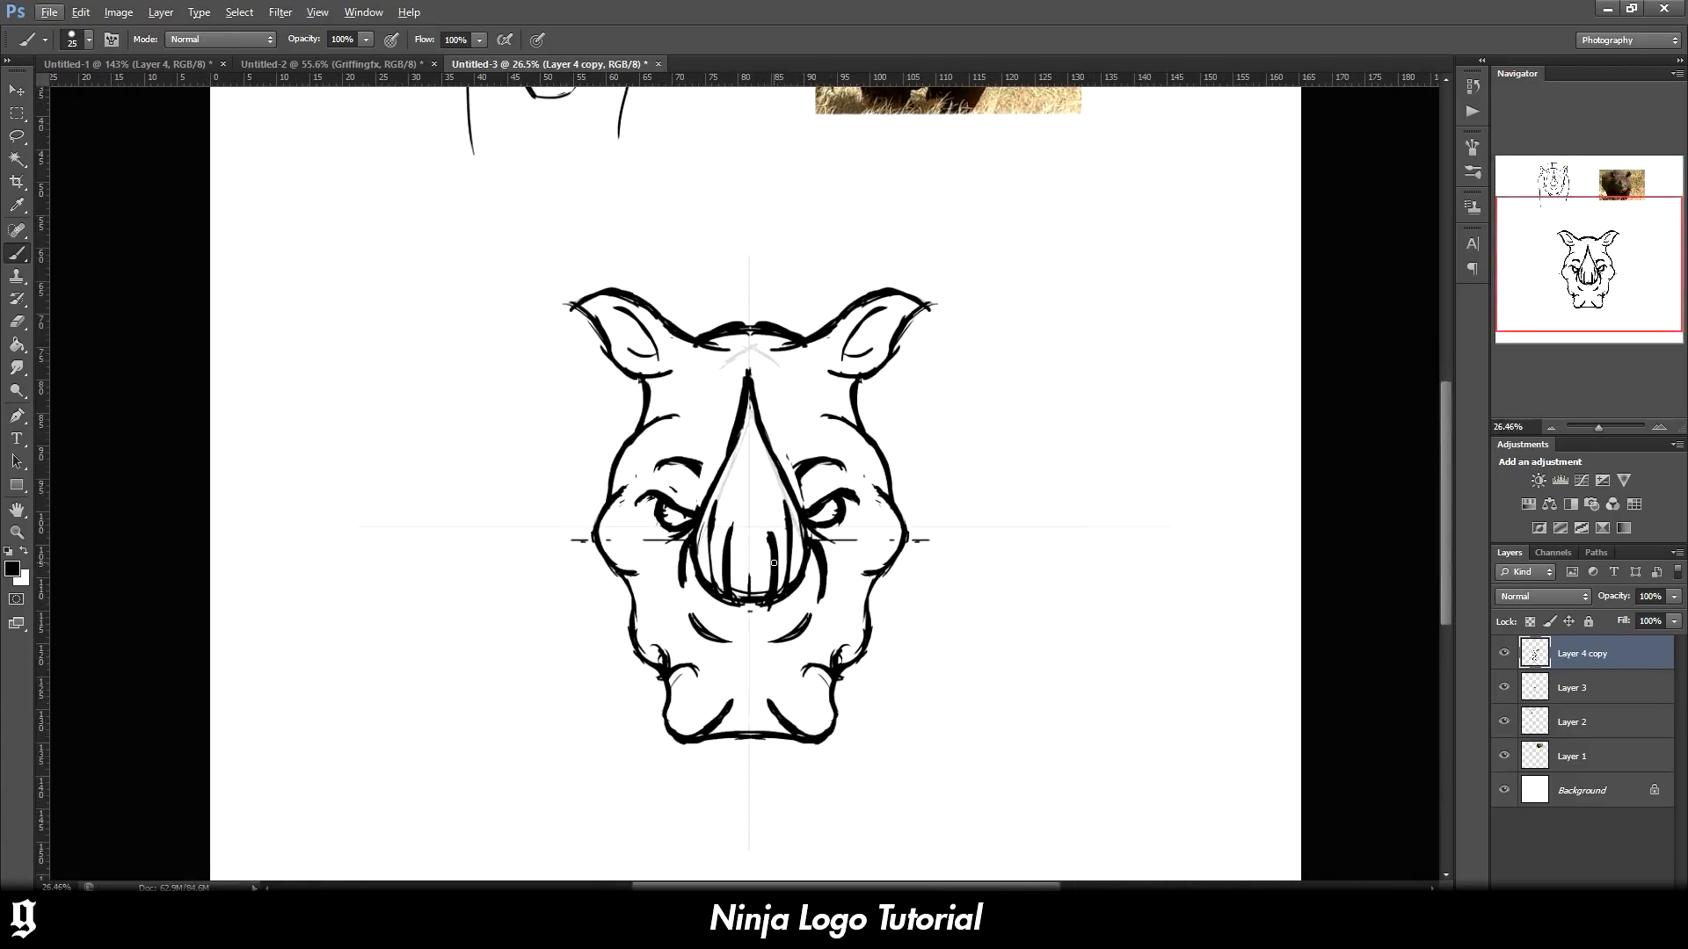
pyautogui.moveTo(714, 328); pyautogui.dragTo(763, 331)
pyautogui.moveTo(842, 359); pyautogui.dragTo(876, 341)
pyautogui.moveTo(631, 350); pyautogui.dragTo(655, 361)
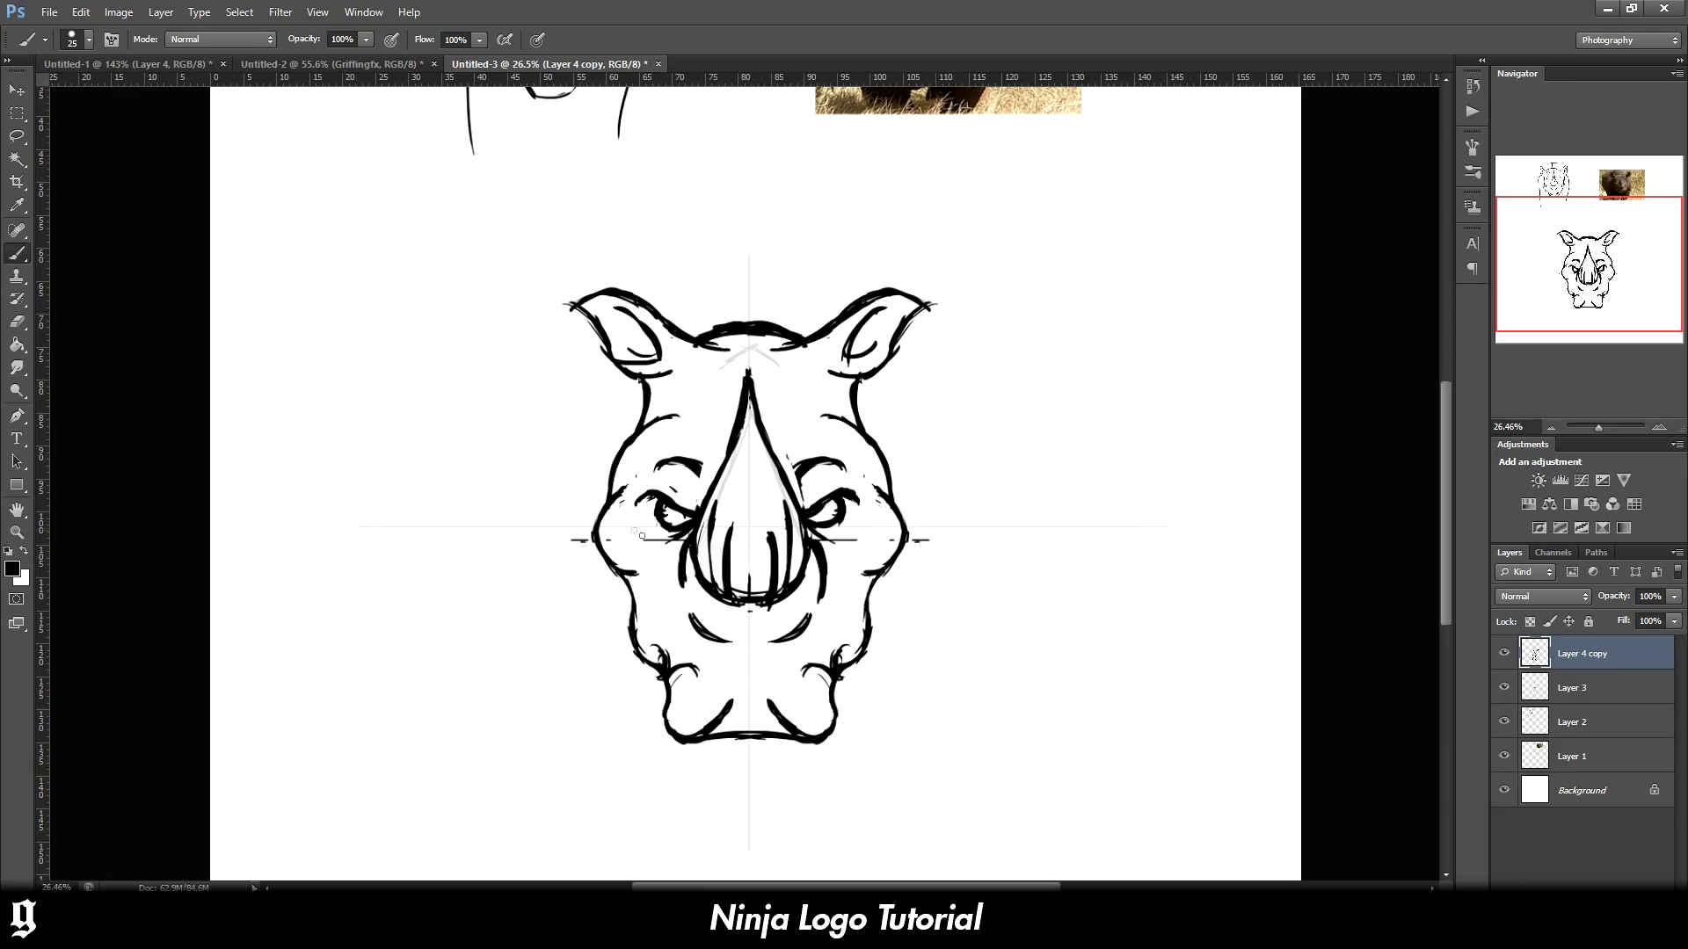
# Erase the left cheek bulge beside the eye and redraw it as a rounder, narrower curve overlapping the jaw line
pyautogui.scroll(2, 642, 536)
pyautogui.press('e')
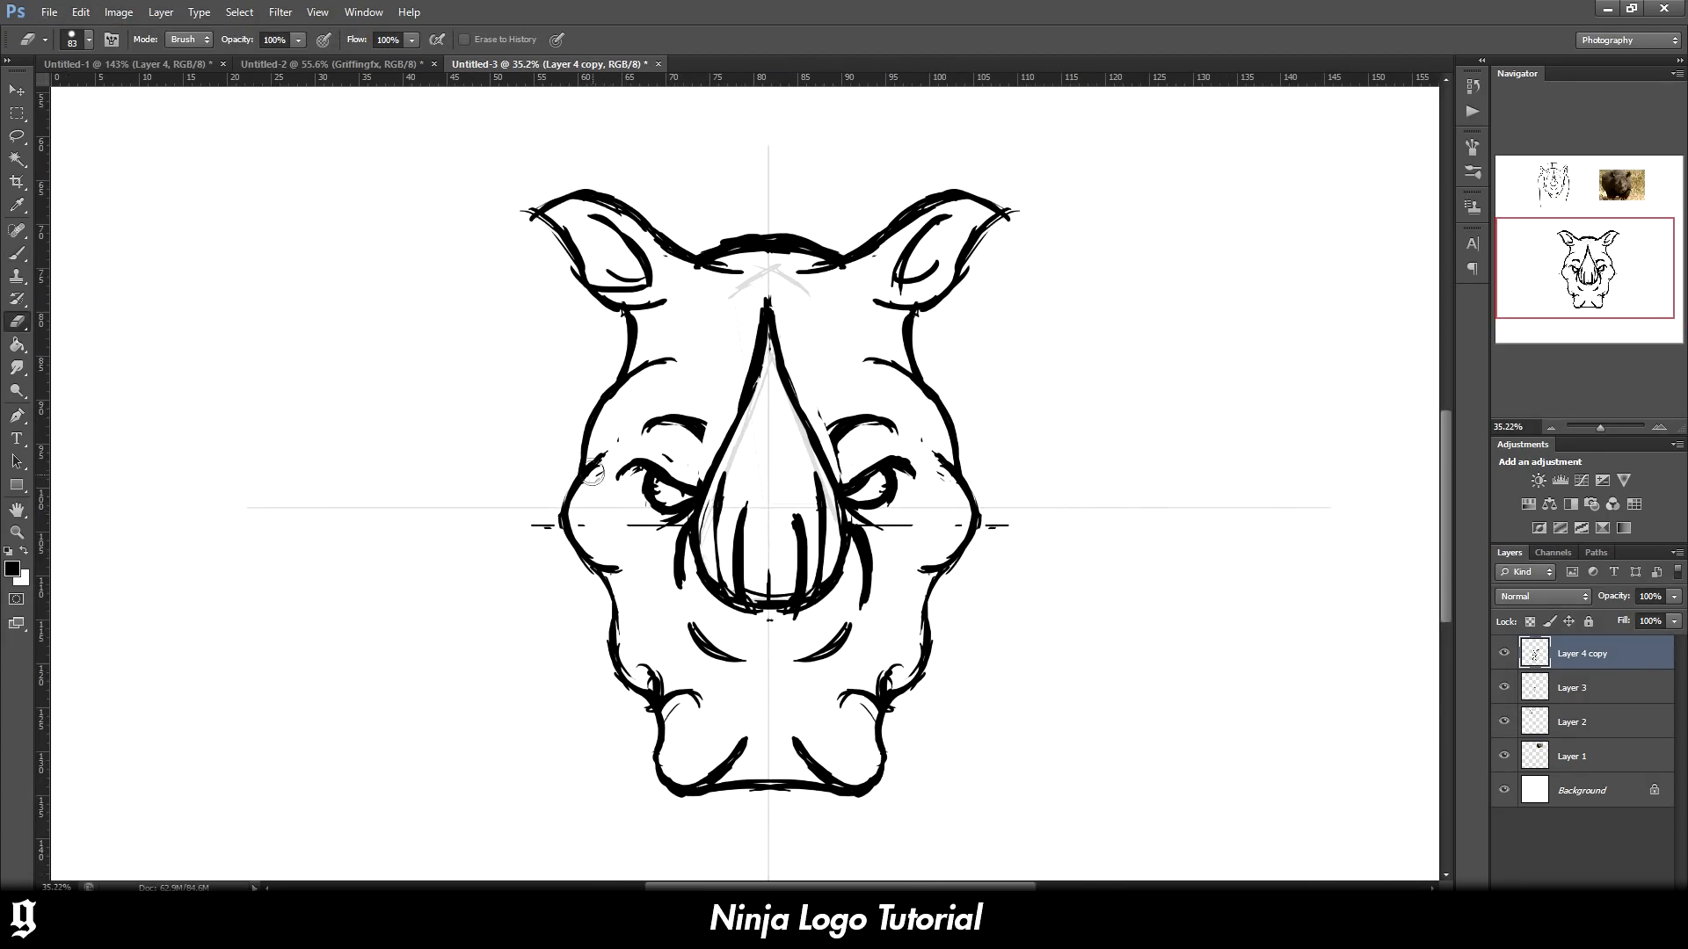
pyautogui.moveTo(592, 475)
pyautogui.mouseDown()
pyautogui.moveTo(569, 530)
pyautogui.moveTo(609, 564)
pyautogui.mouseUp()
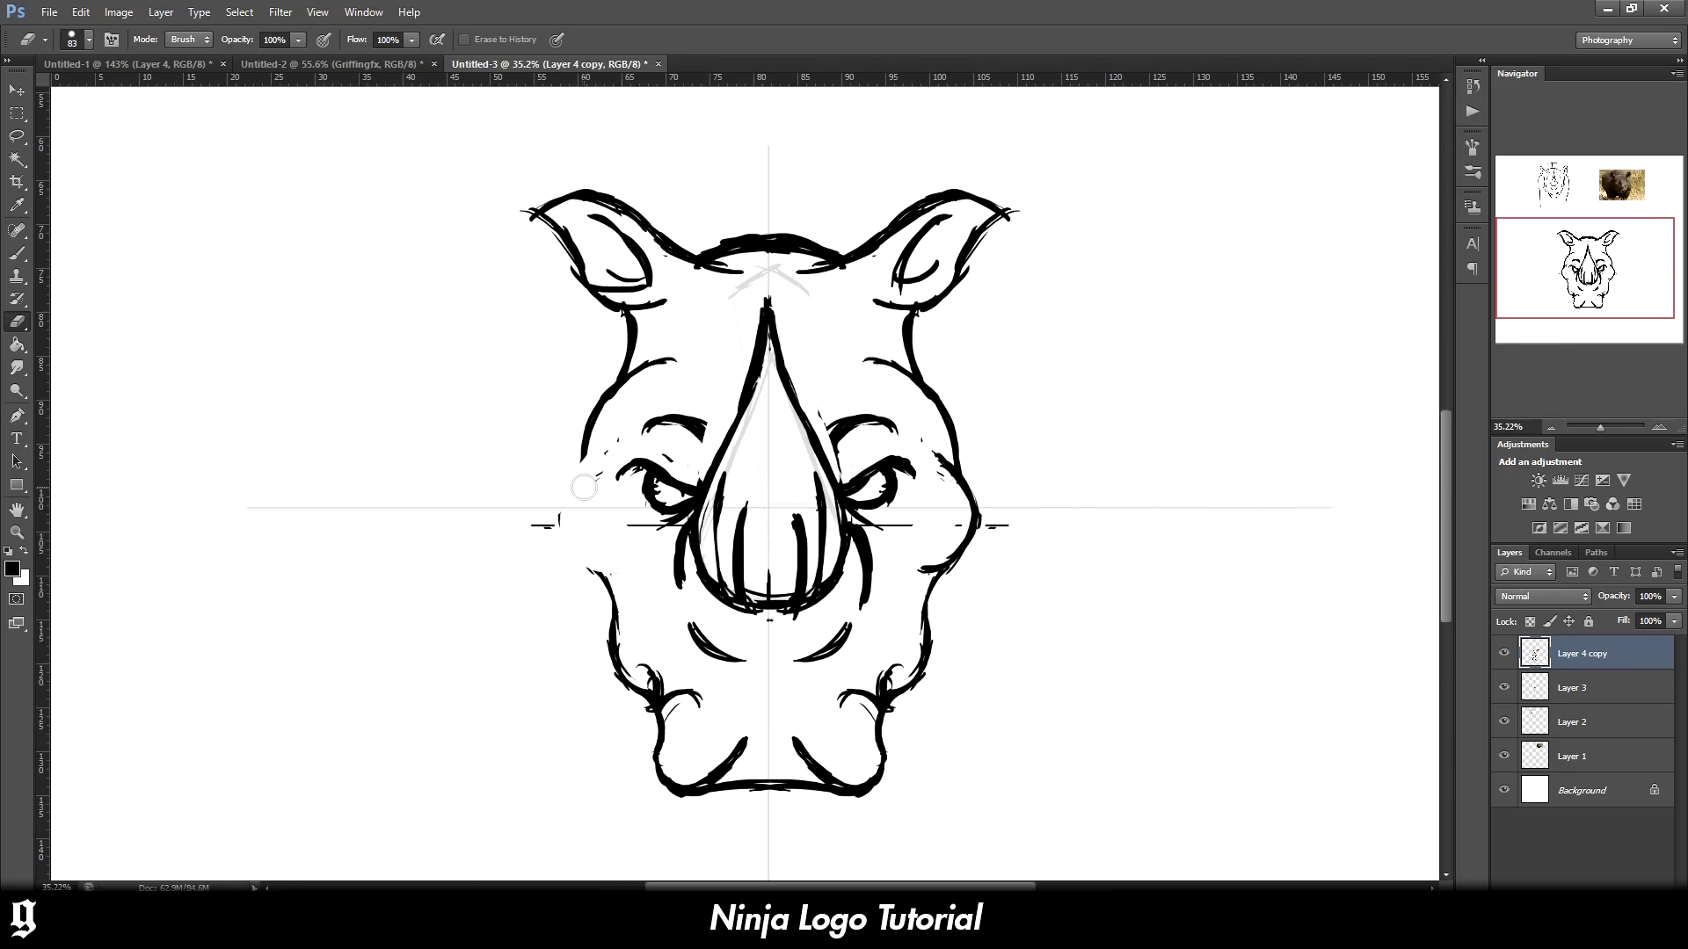
pyautogui.press('b')
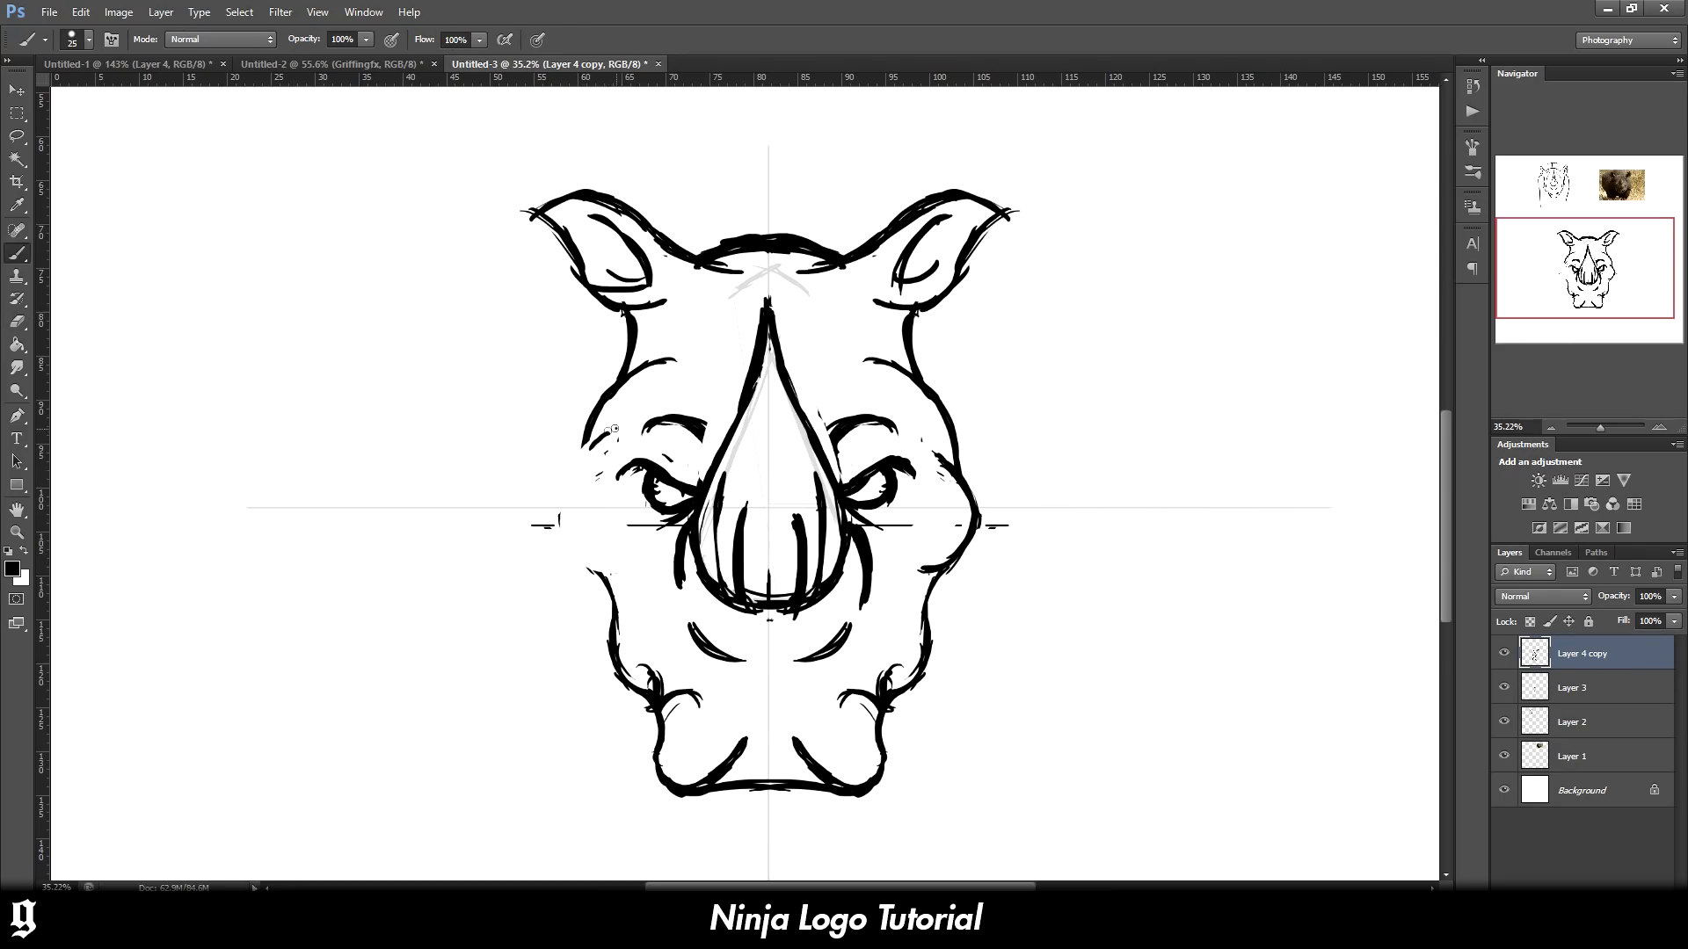
pyautogui.moveTo(615, 429)
pyautogui.mouseDown()
pyautogui.moveTo(580, 467)
pyautogui.moveTo(590, 488)
pyautogui.moveTo(588, 454)
pyautogui.moveTo(601, 538)
pyautogui.mouseUp()
pyautogui.press('e')
pyautogui.moveTo(587, 461)
pyautogui.mouseDown()
pyautogui.moveTo(576, 430)
pyautogui.moveTo(615, 387)
pyautogui.mouseUp()
pyautogui.press('b')
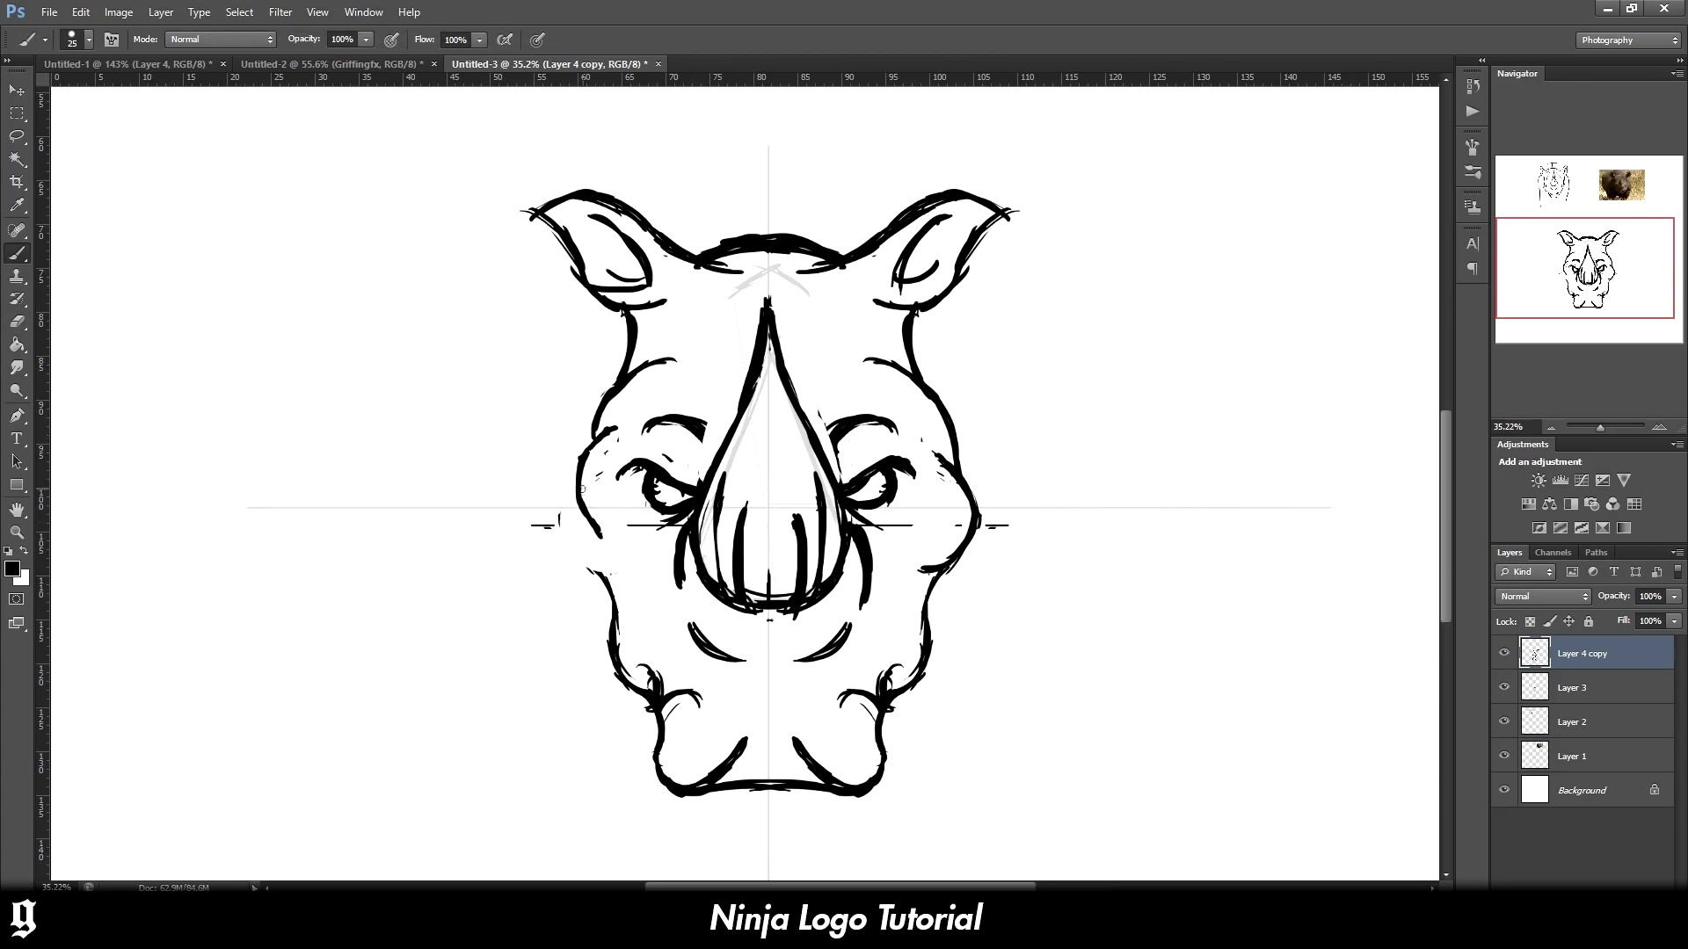
pyautogui.moveTo(581, 489); pyautogui.dragTo(605, 565)
# Erase the right cheek bulge and redraw it to match the rounded left cheek
pyautogui.press('e')
pyautogui.moveTo(939, 576)
pyautogui.mouseDown()
pyautogui.moveTo(946, 458)
pyautogui.moveTo(968, 528)
pyautogui.mouseUp()
pyautogui.press('b')
pyautogui.moveTo(934, 582); pyautogui.dragTo(967, 511)
pyautogui.moveTo(934, 436); pyautogui.dragTo(967, 501)
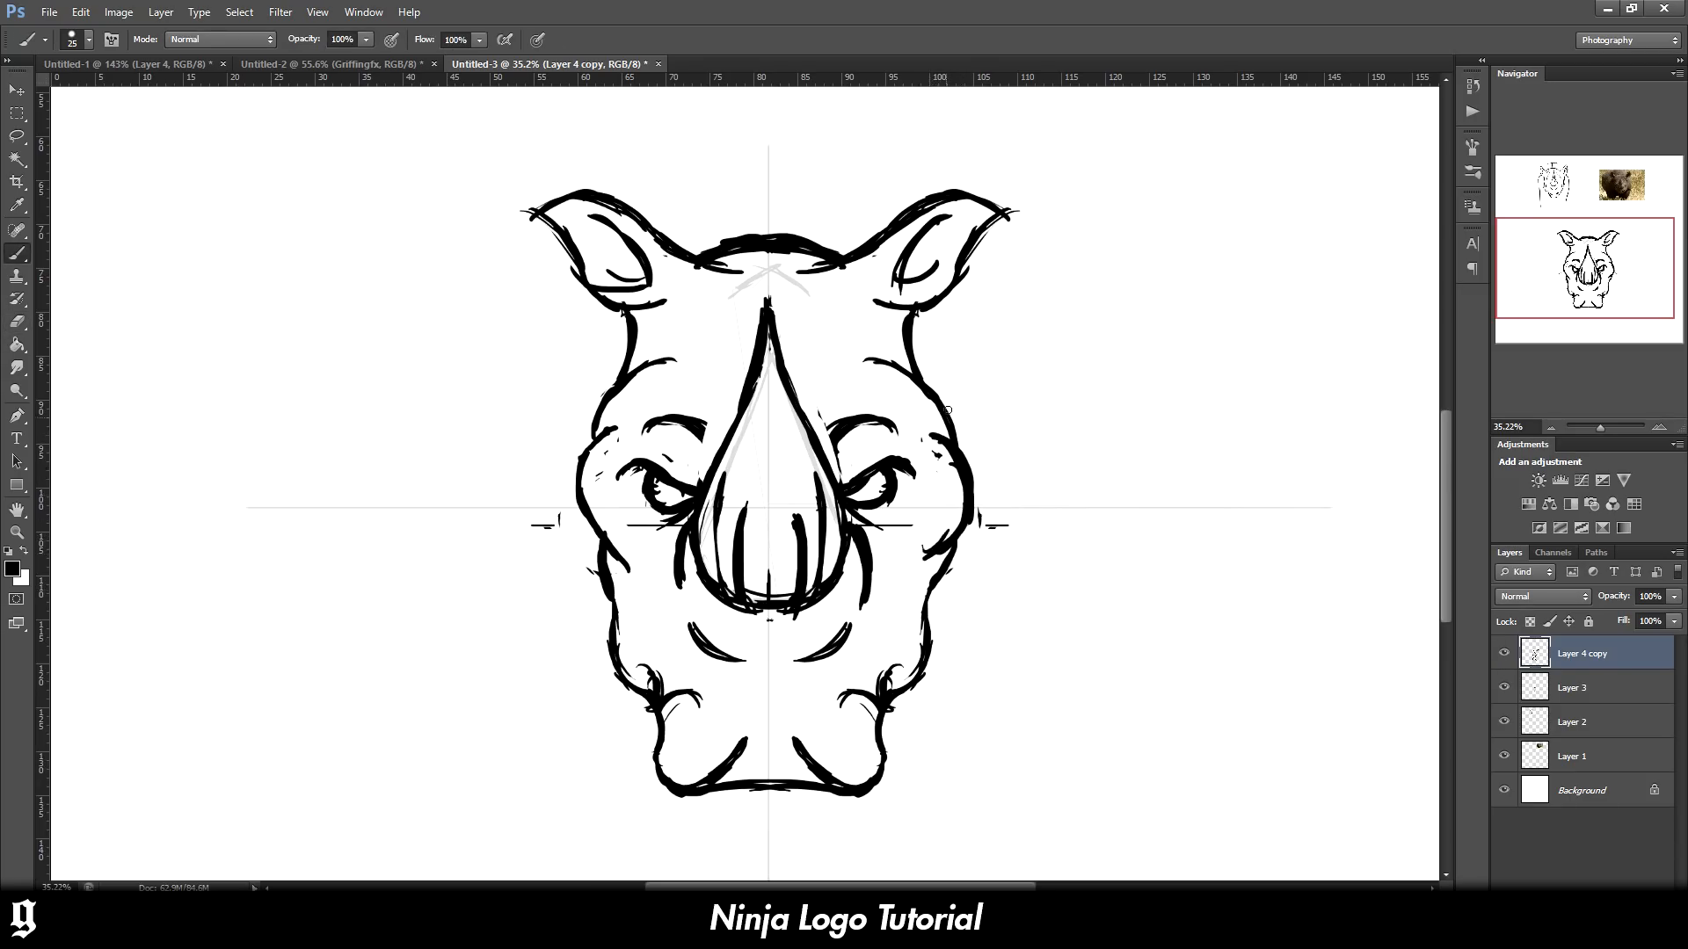
pyautogui.press('e')
pyautogui.moveTo(941, 420); pyautogui.dragTo(950, 444)
# Extend both brow lines to the horn edges and refine the horn's tip and inner grooves
pyautogui.press('b')
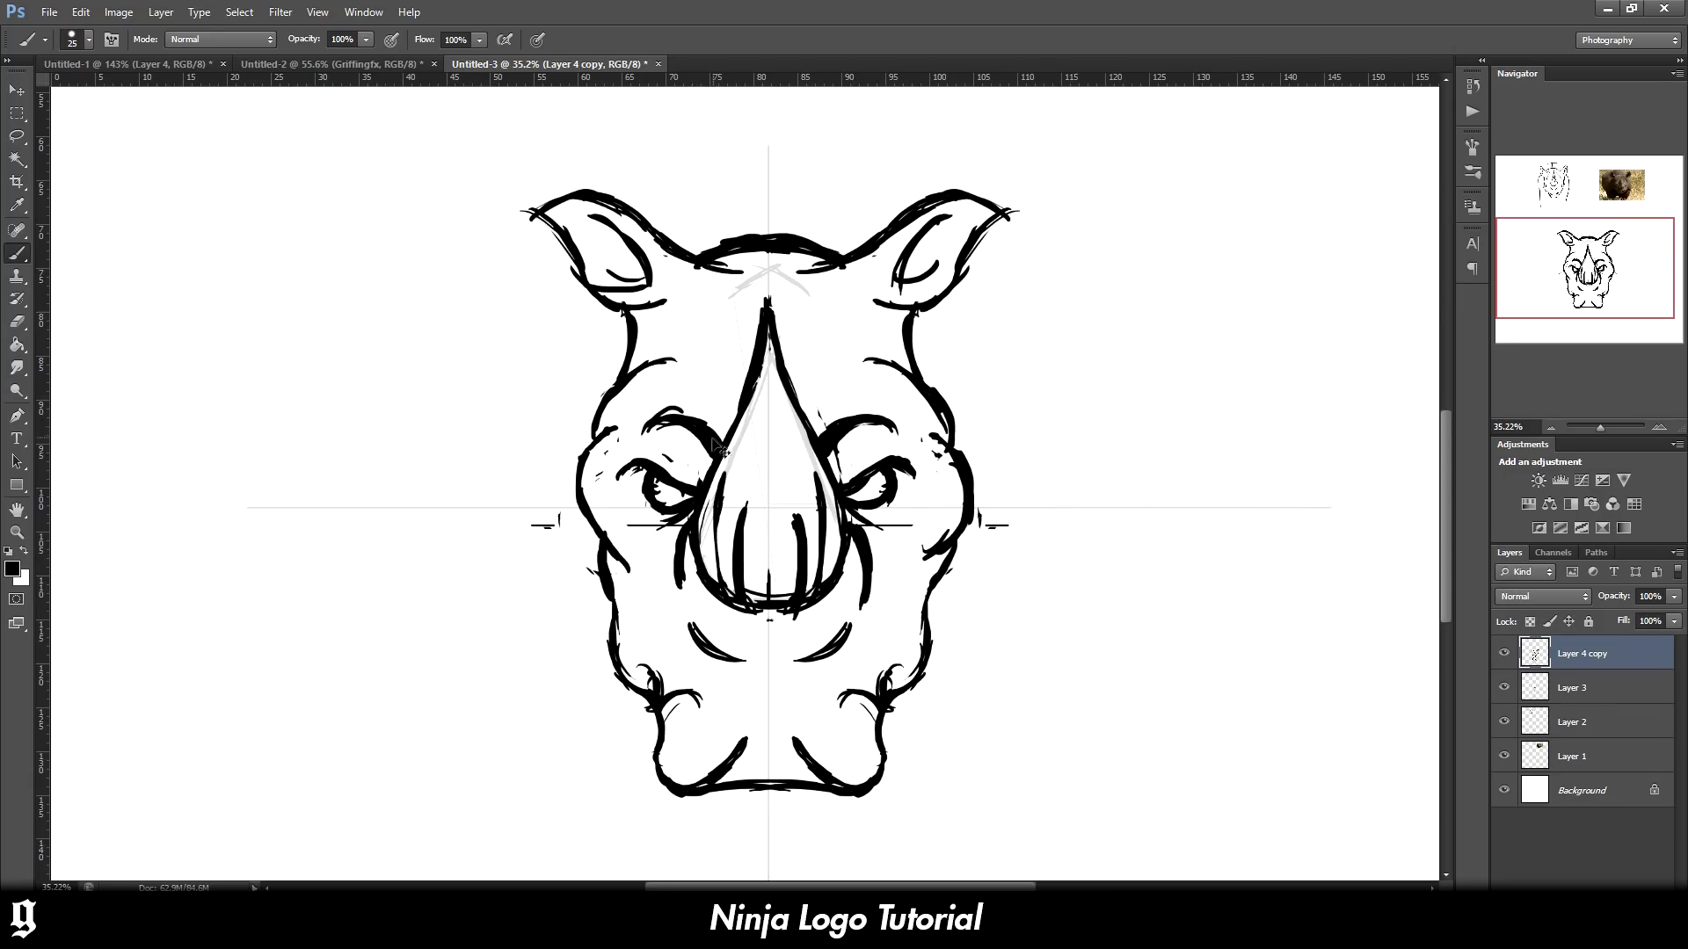
pyautogui.hotkey('ctrl', 'z')
pyautogui.press('e')
pyautogui.moveTo(767, 303); pyautogui.dragTo(740, 402)
pyautogui.press('b')
pyautogui.moveTo(713, 517); pyautogui.dragTo(726, 564)
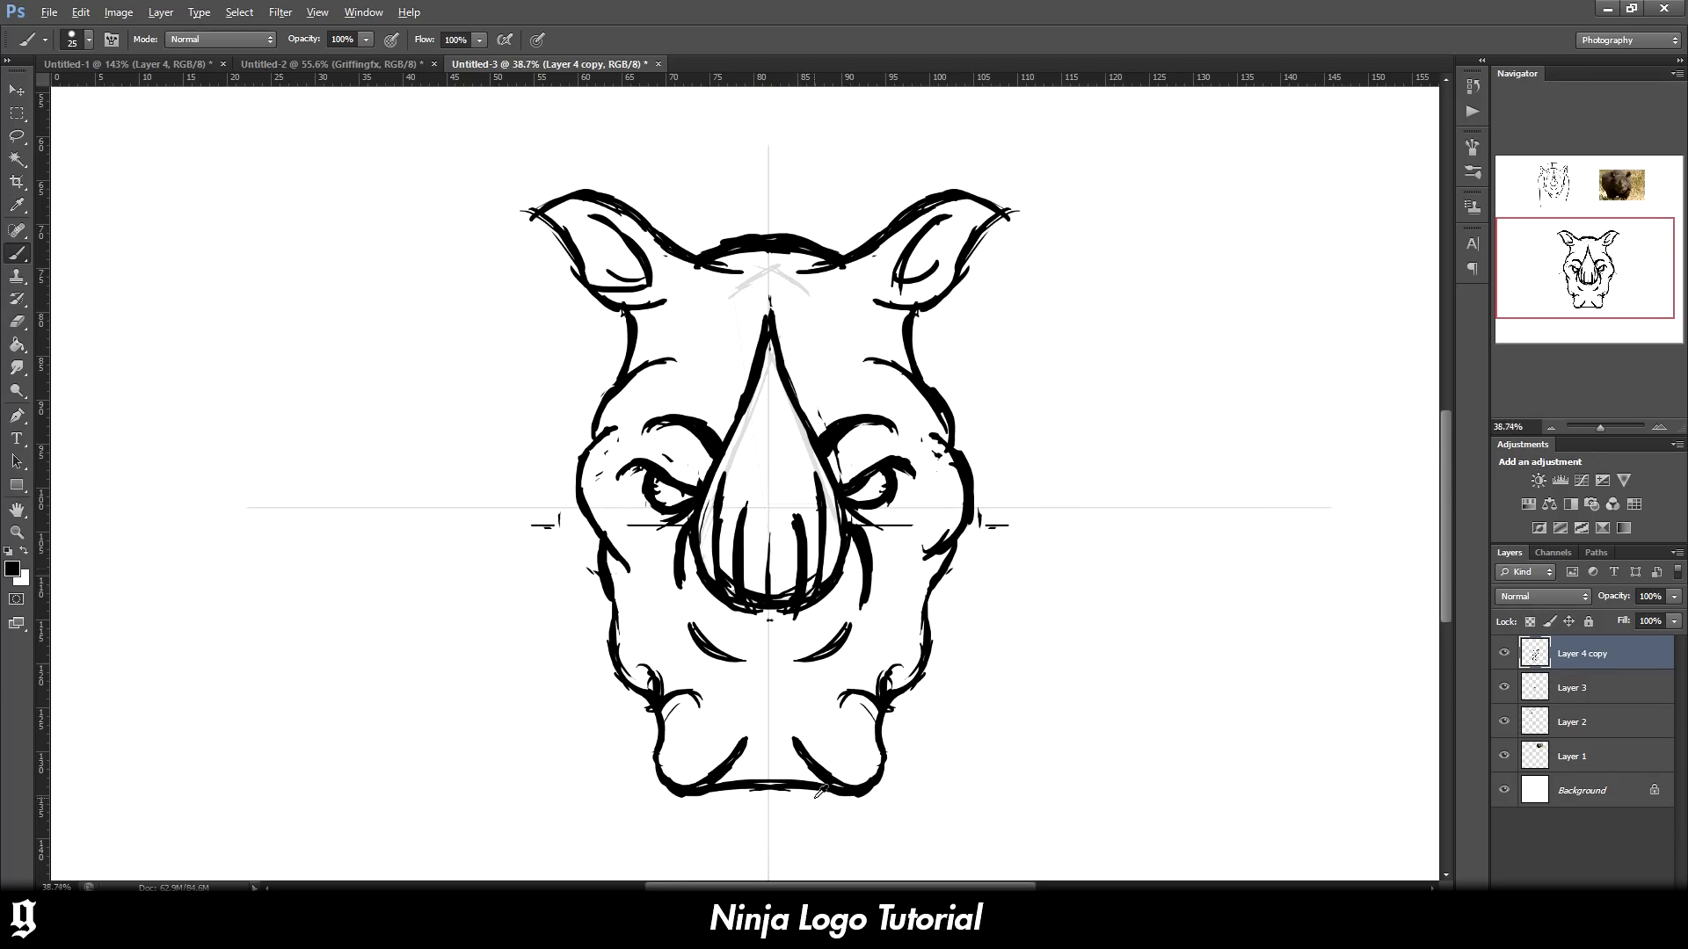
# Erase the flat chin line between the lower muzzle lobes and redraw it as a slight downward curve
pyautogui.scroll(1, 820, 791)
pyautogui.hotkey('alt', 'e')
pyautogui.press('Escape')
pyautogui.press('e')
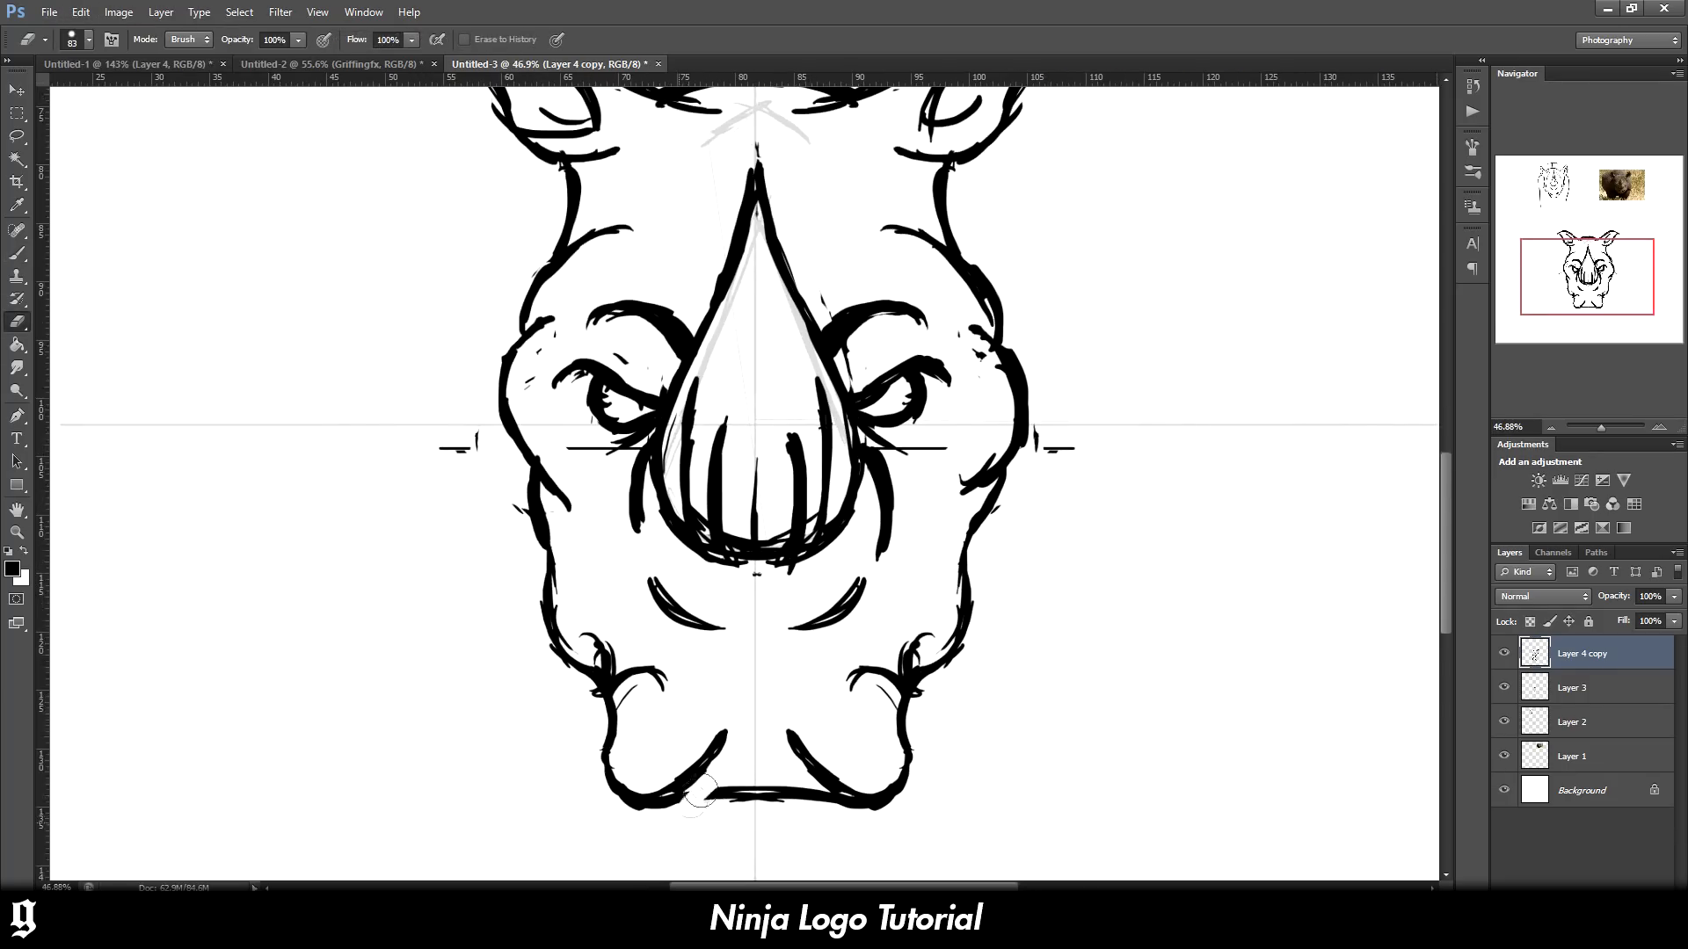
pyautogui.moveTo(698, 796); pyautogui.dragTo(806, 799)
pyautogui.press('b')
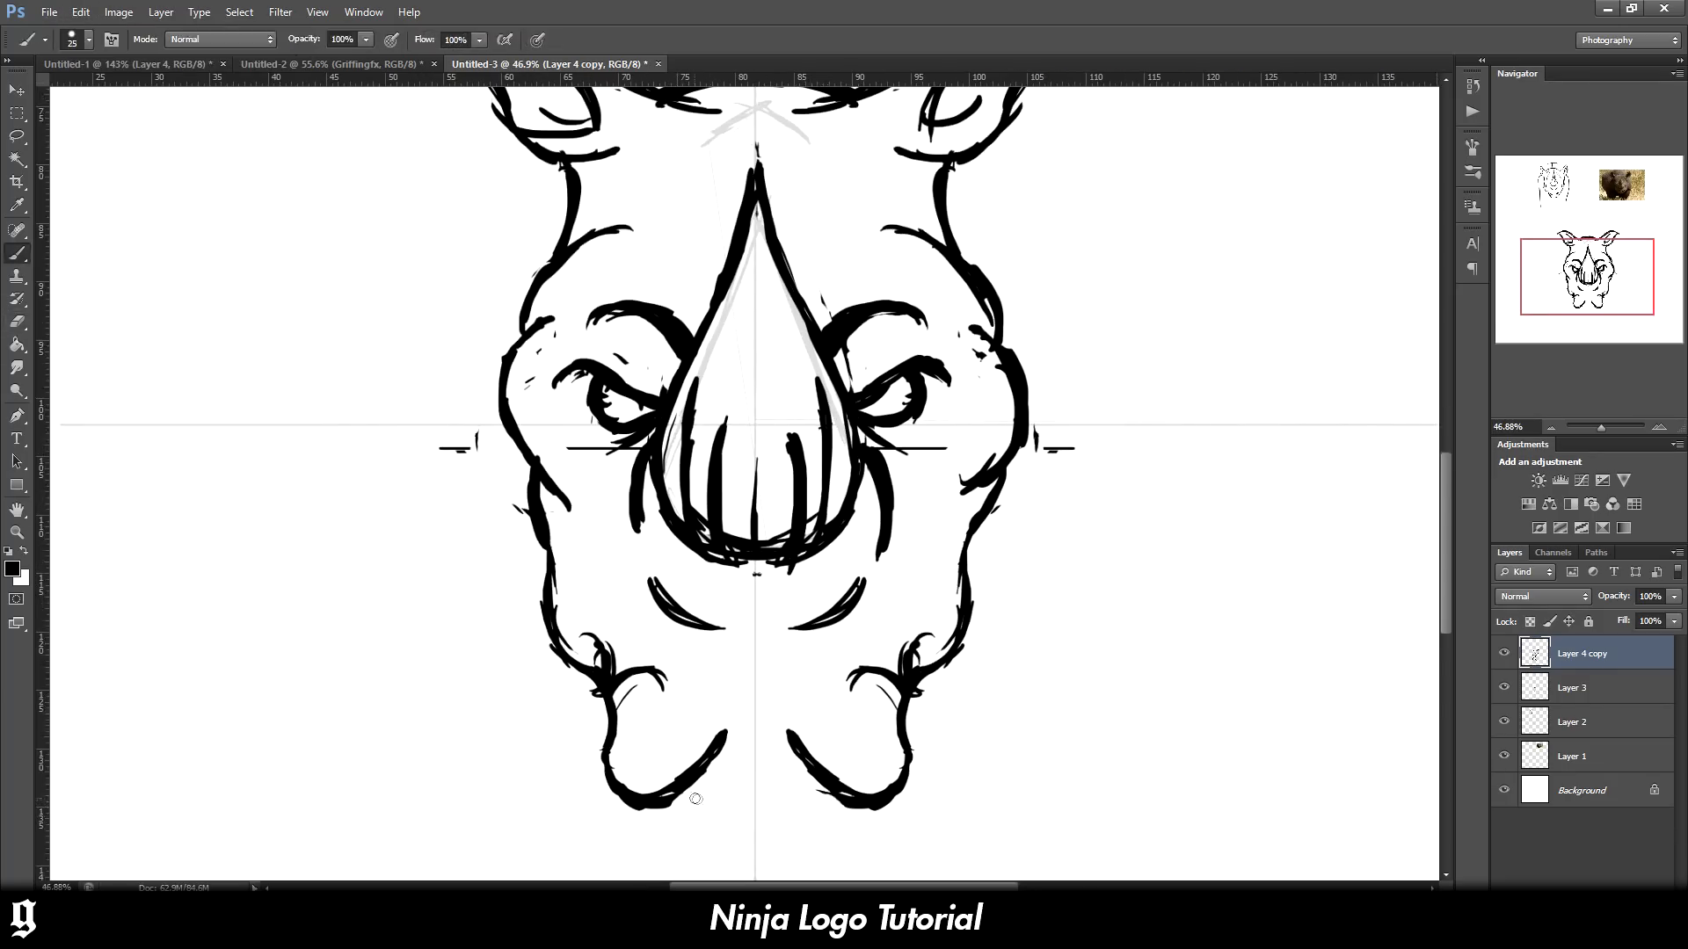
pyautogui.moveTo(673, 796); pyautogui.dragTo(744, 795)
pyautogui.hotkey('ctrl', 'z')
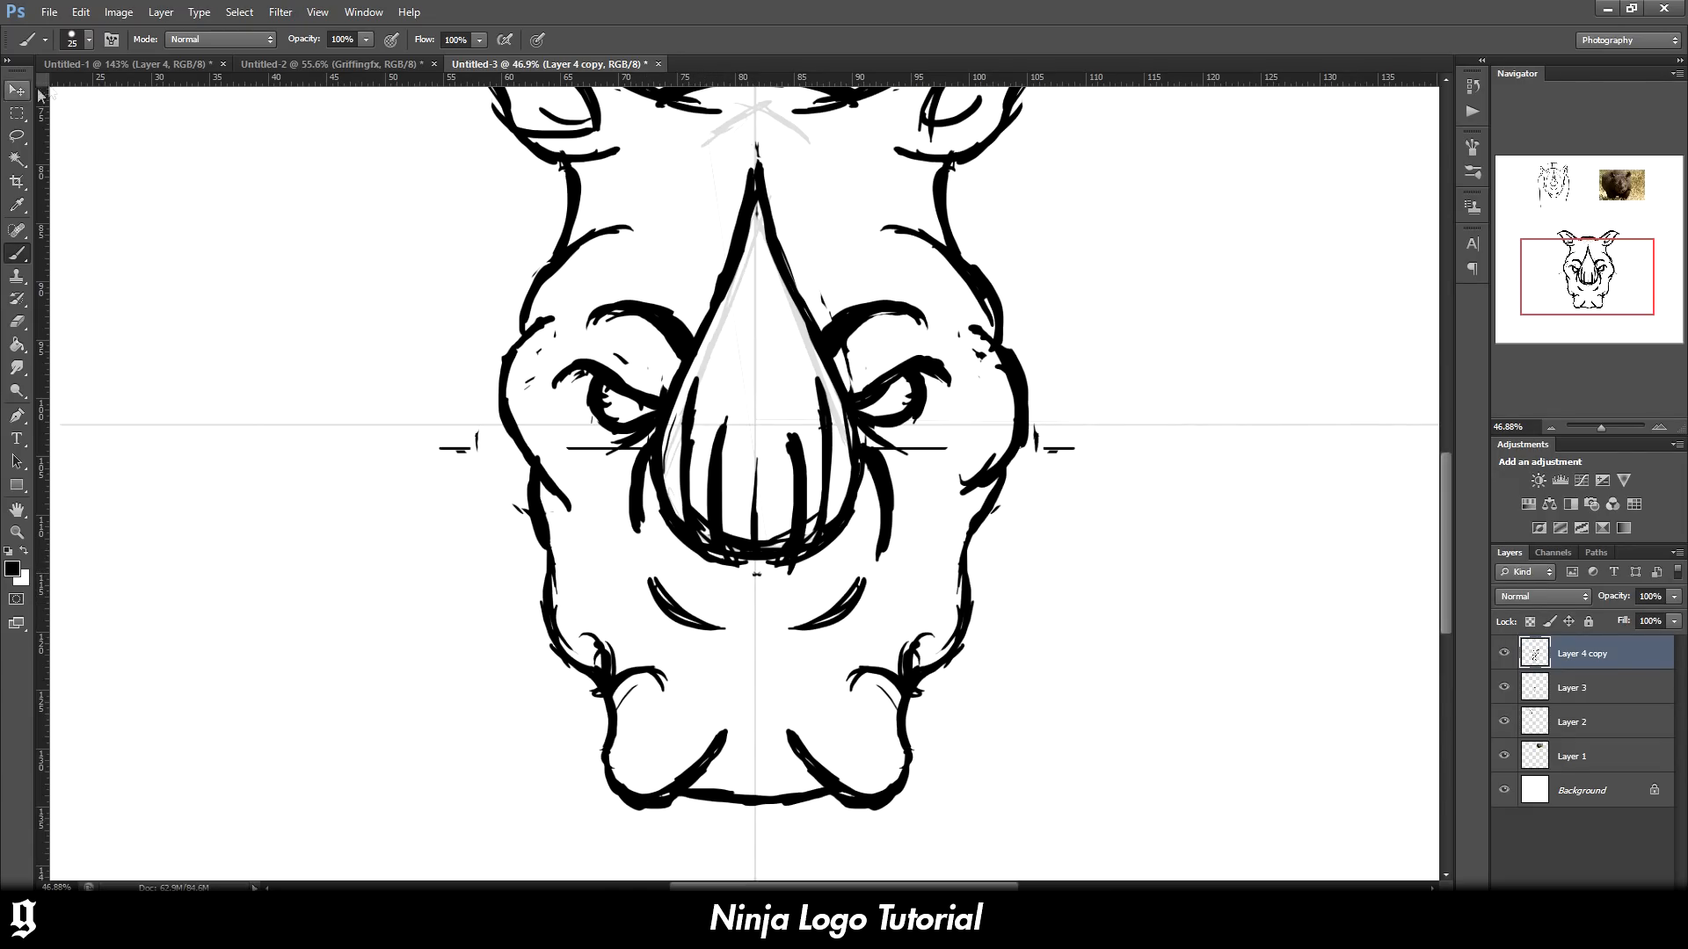
# Lasso the two curved creases beneath the horn, move them up closer to it and widen them to about 106%
pyautogui.click(15, 135)
pyautogui.moveTo(840, 634)
pyautogui.mouseDown()
pyautogui.moveTo(698, 649)
pyautogui.moveTo(633, 603)
pyautogui.moveTo(658, 566)
pyautogui.moveTo(733, 605)
pyautogui.moveTo(828, 567)
pyautogui.moveTo(884, 571)
pyautogui.moveTo(872, 636)
pyautogui.moveTo(837, 597)
pyautogui.mouseUp()
pyautogui.hotkey('ctrl', 't')
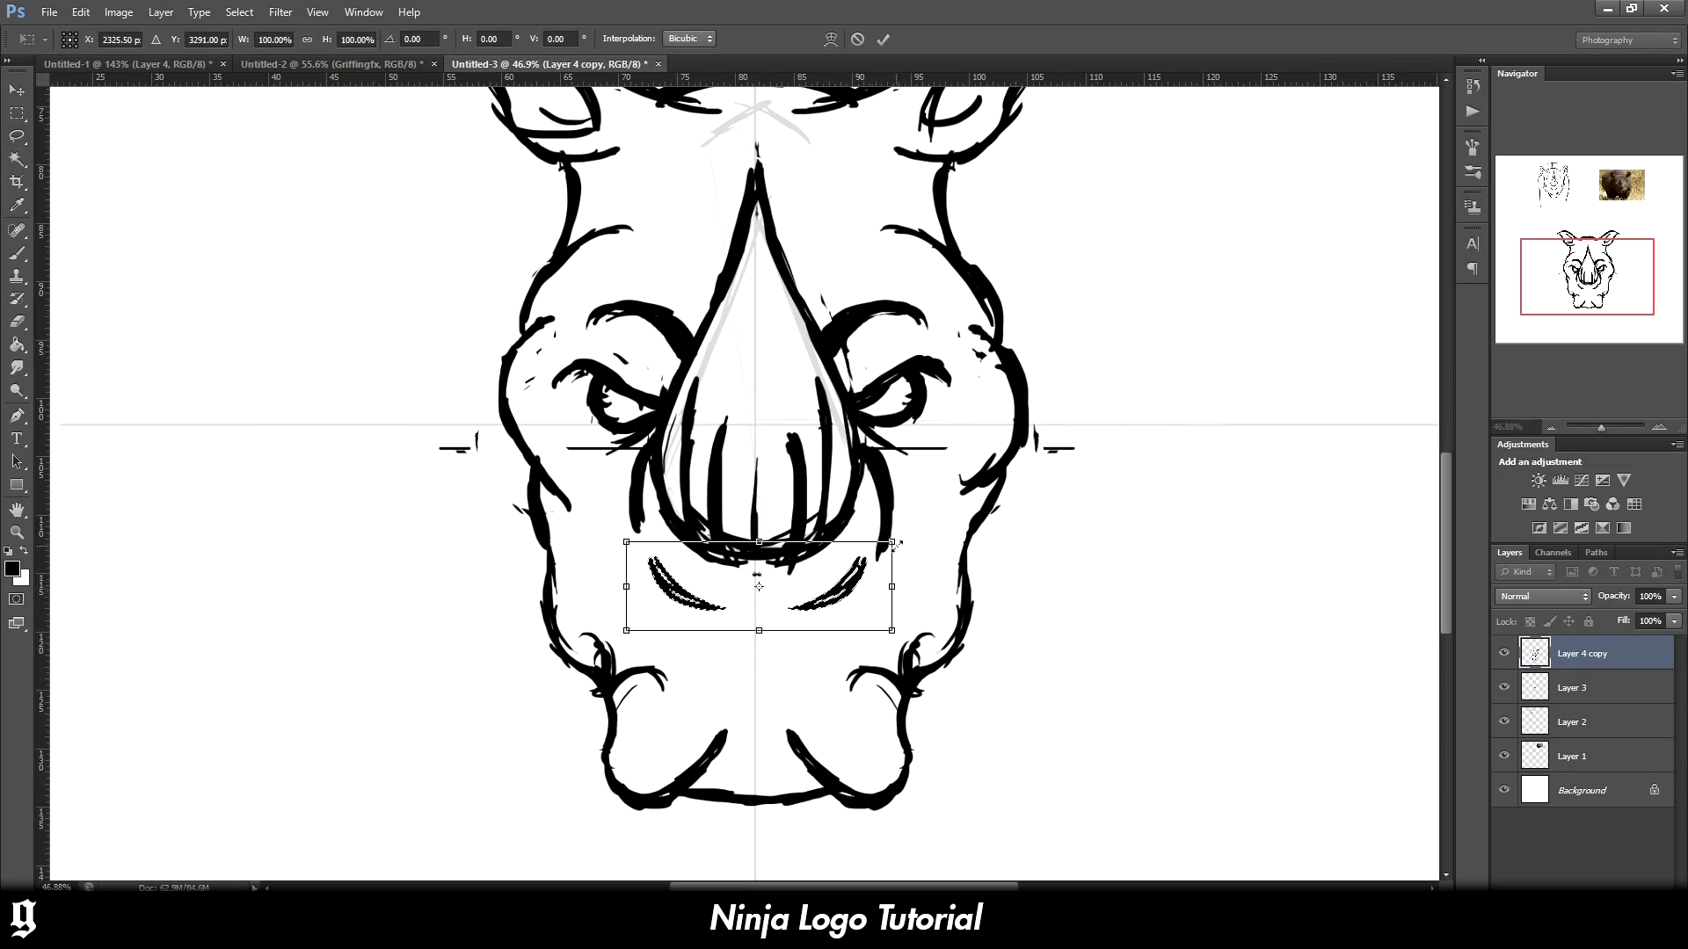
pyautogui.moveTo(892, 542); pyautogui.dragTo(935, 552)
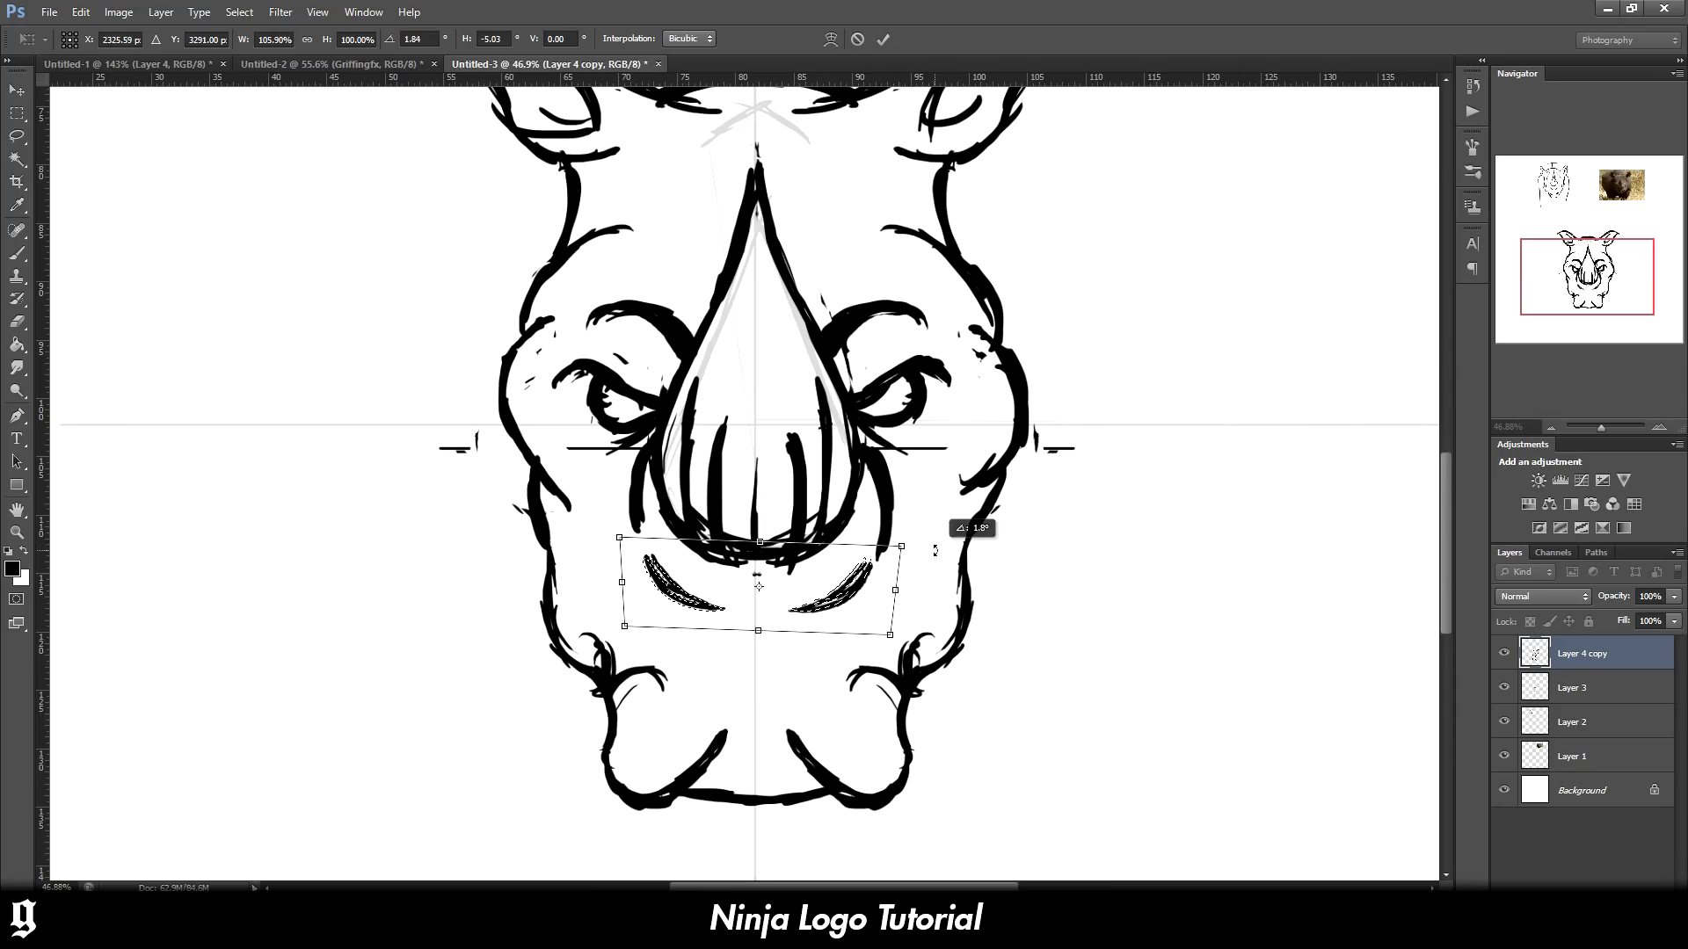
pyautogui.press('Return')
pyautogui.hotkey('ctrl', 'd')
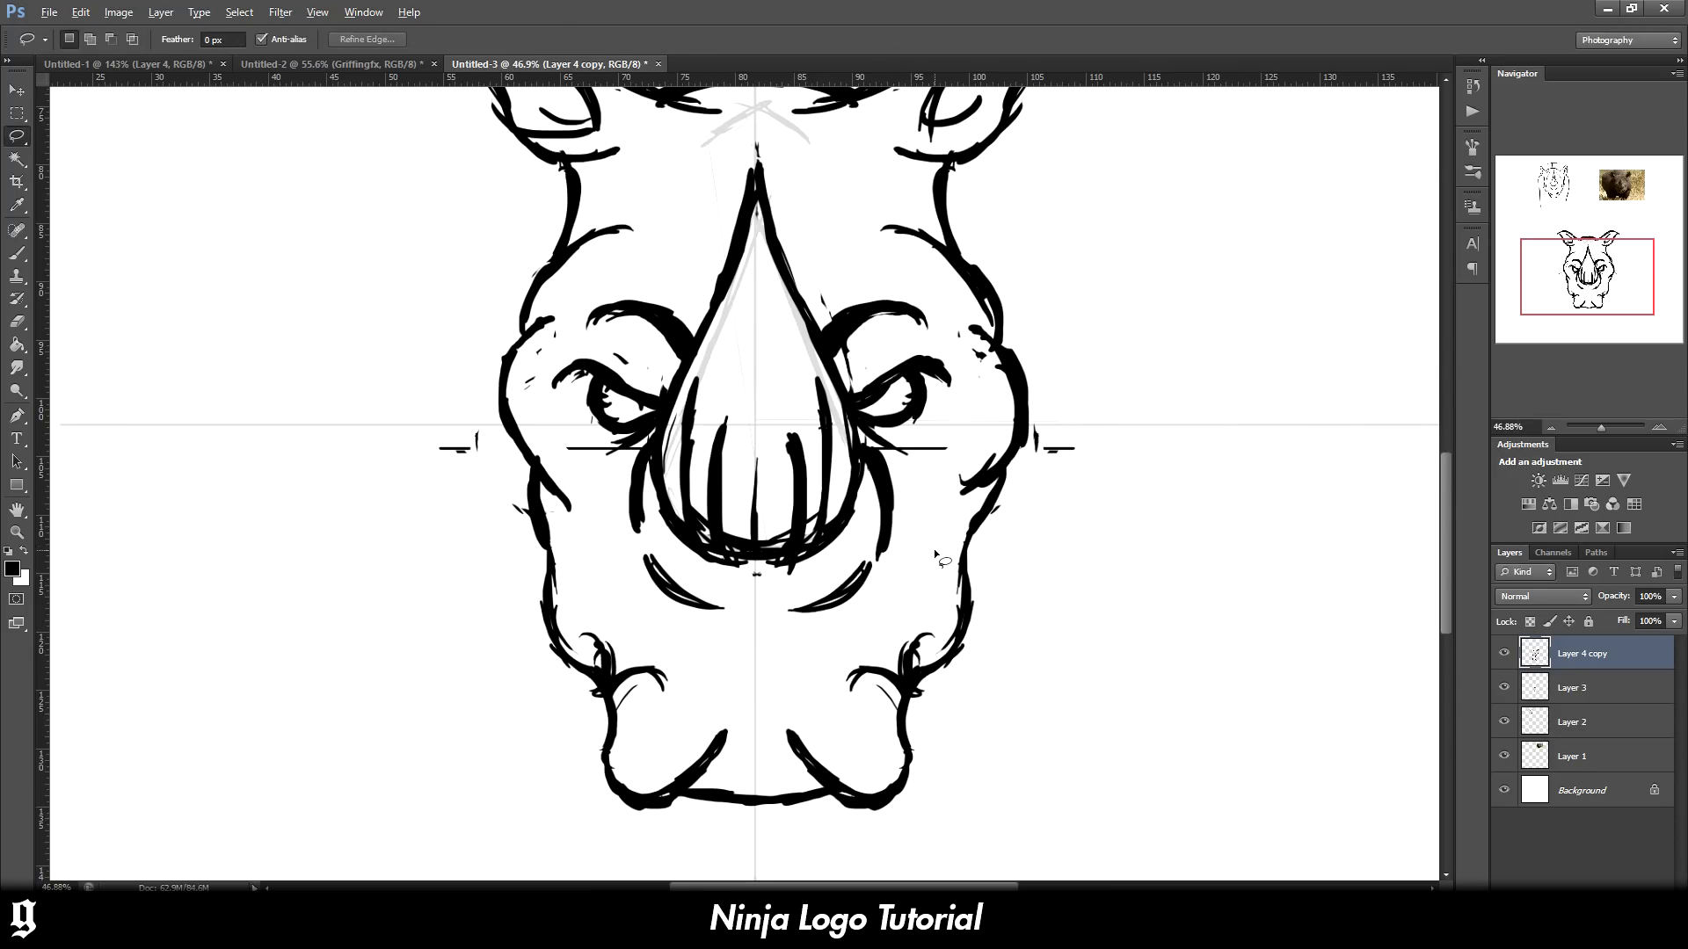
# Move the whole rhino head sketch slightly down the canvas
pyautogui.hotkey('ctrl', '0')
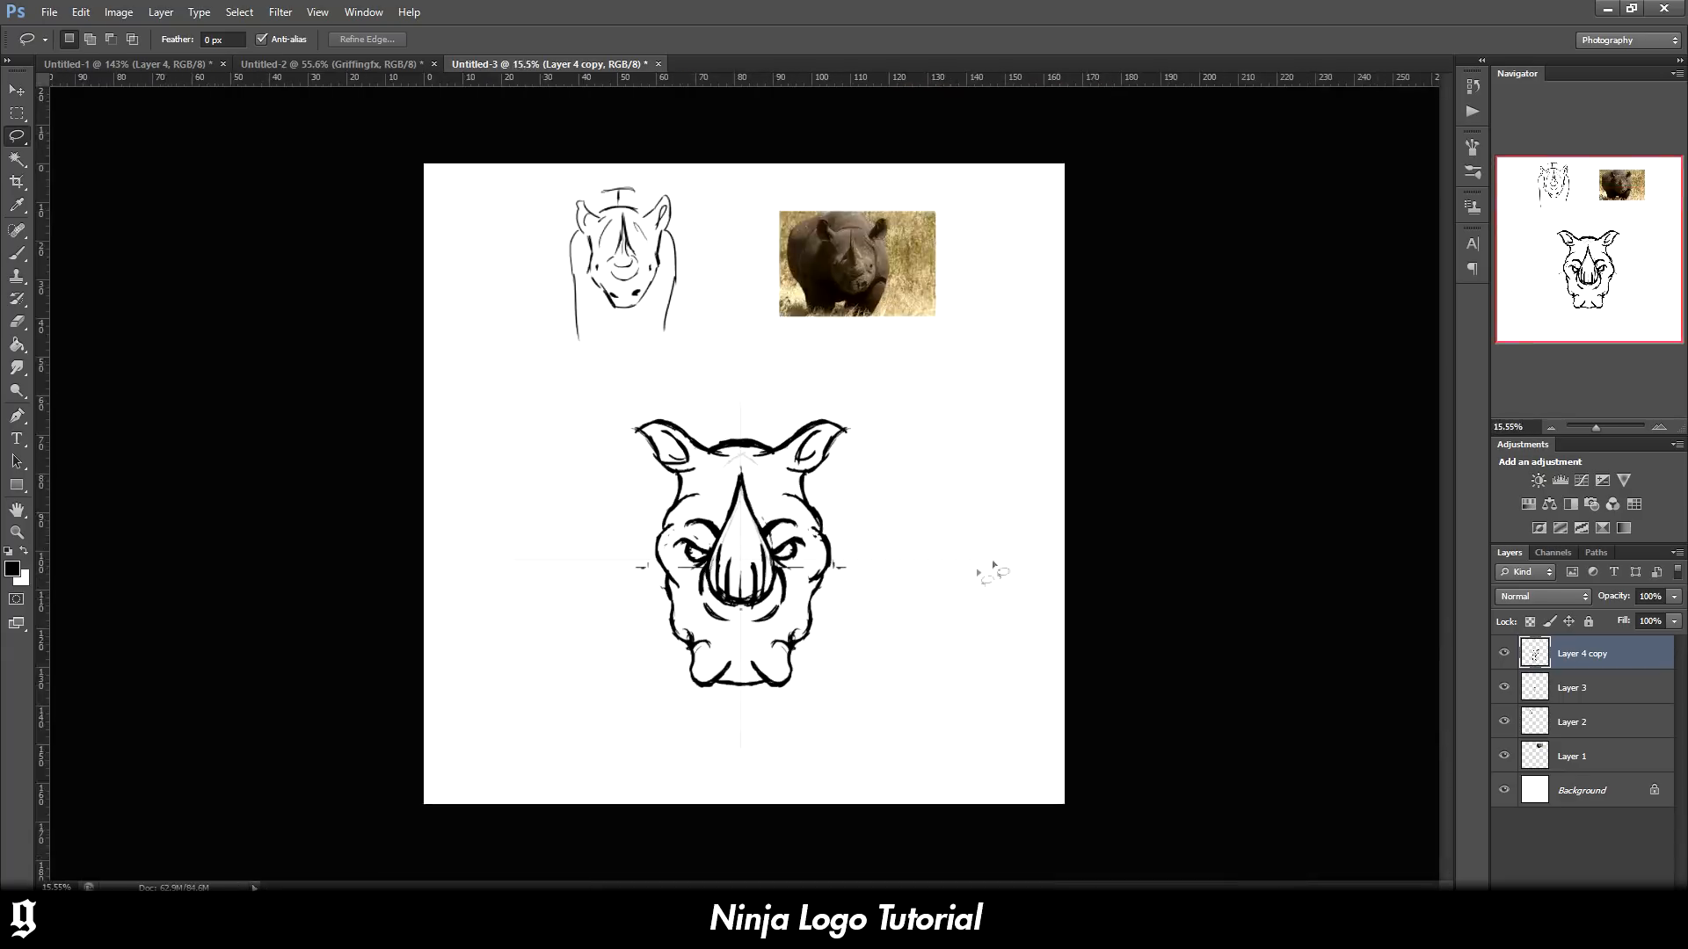
pyautogui.scroll(5, 815, 624)
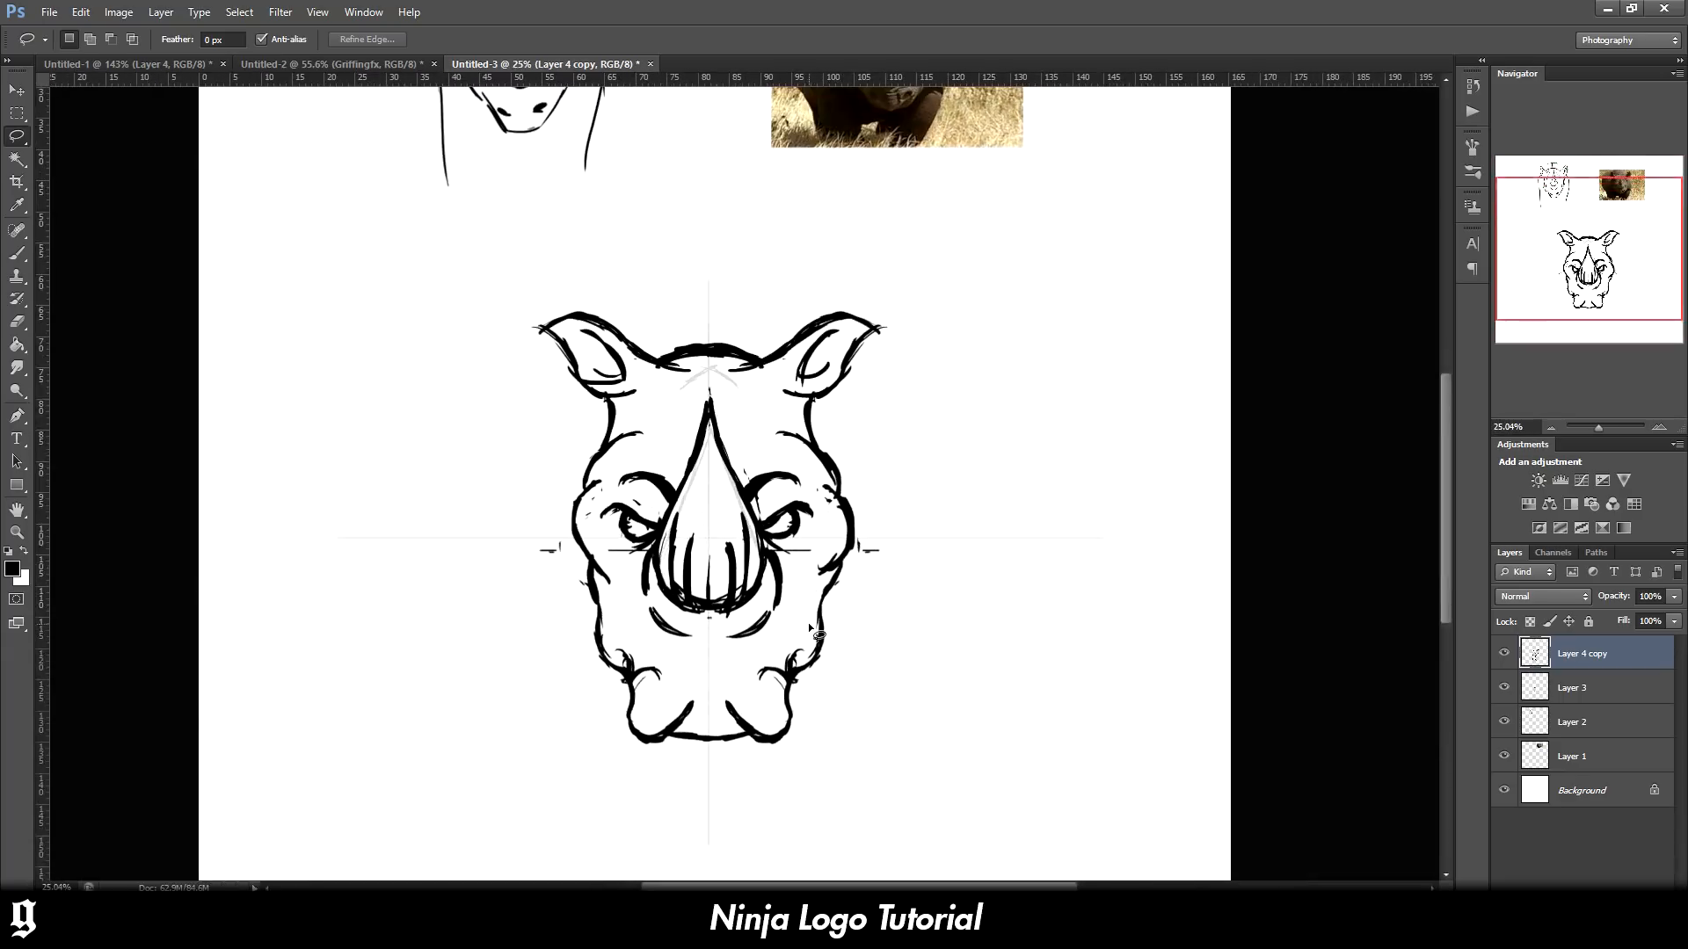
pyautogui.press('b')
pyautogui.scroll(2, 817, 651)
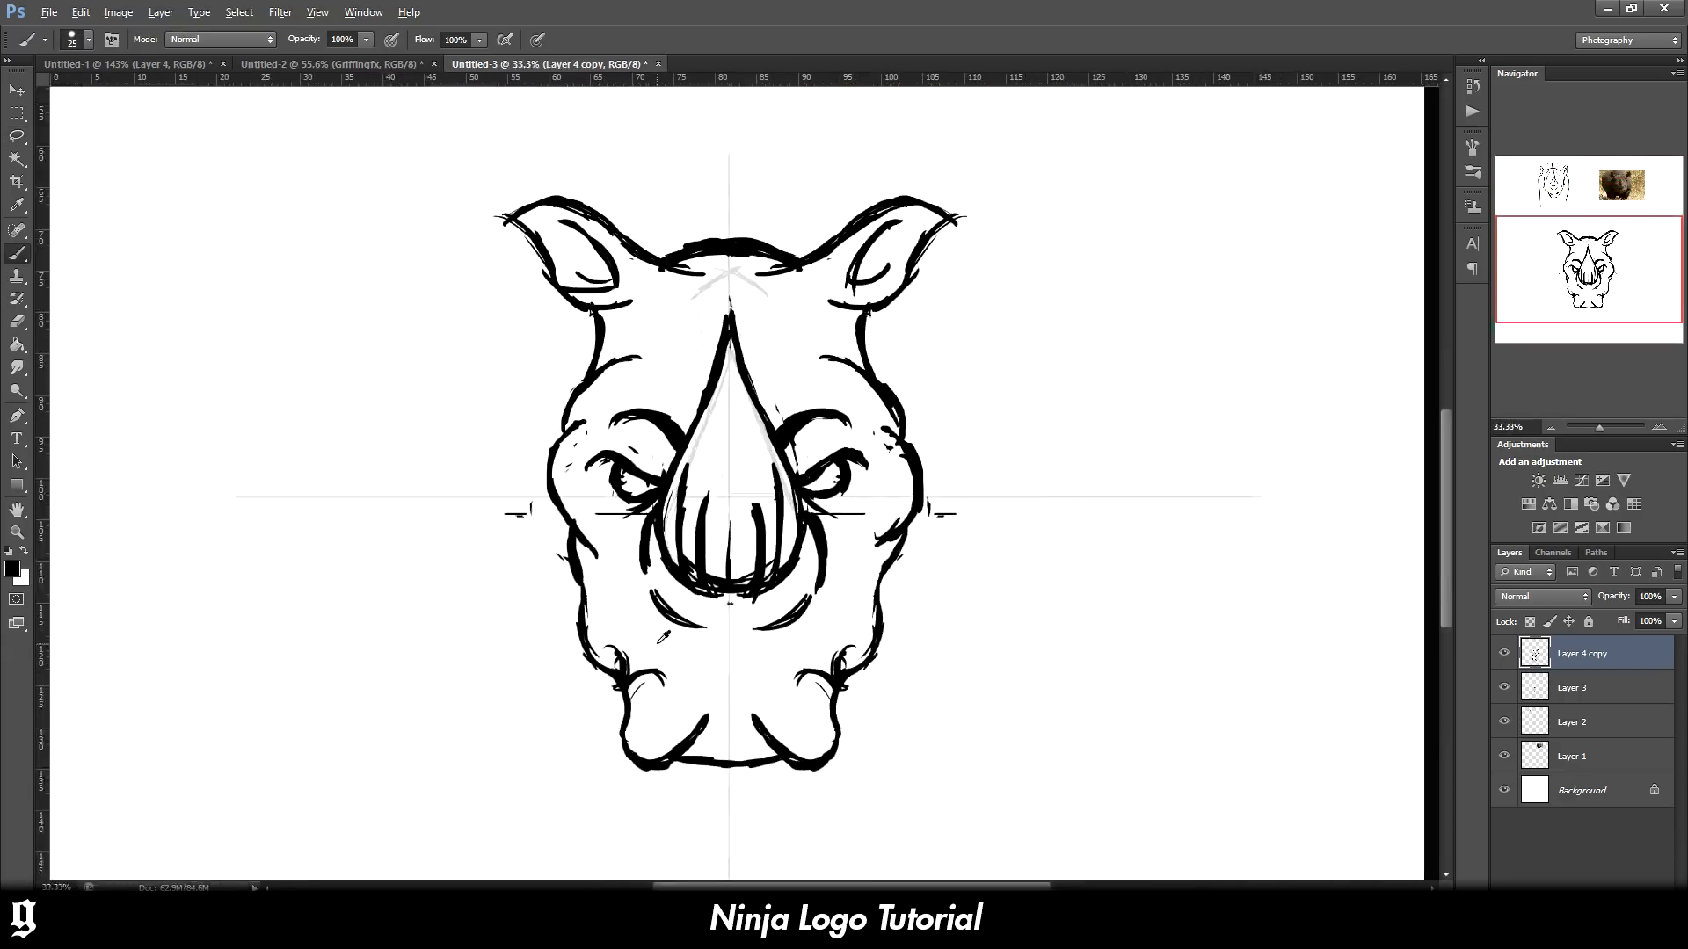
pyautogui.scroll(-4, 819, 686)
pyautogui.scroll(2, 822, 721)
pyautogui.press('alt')
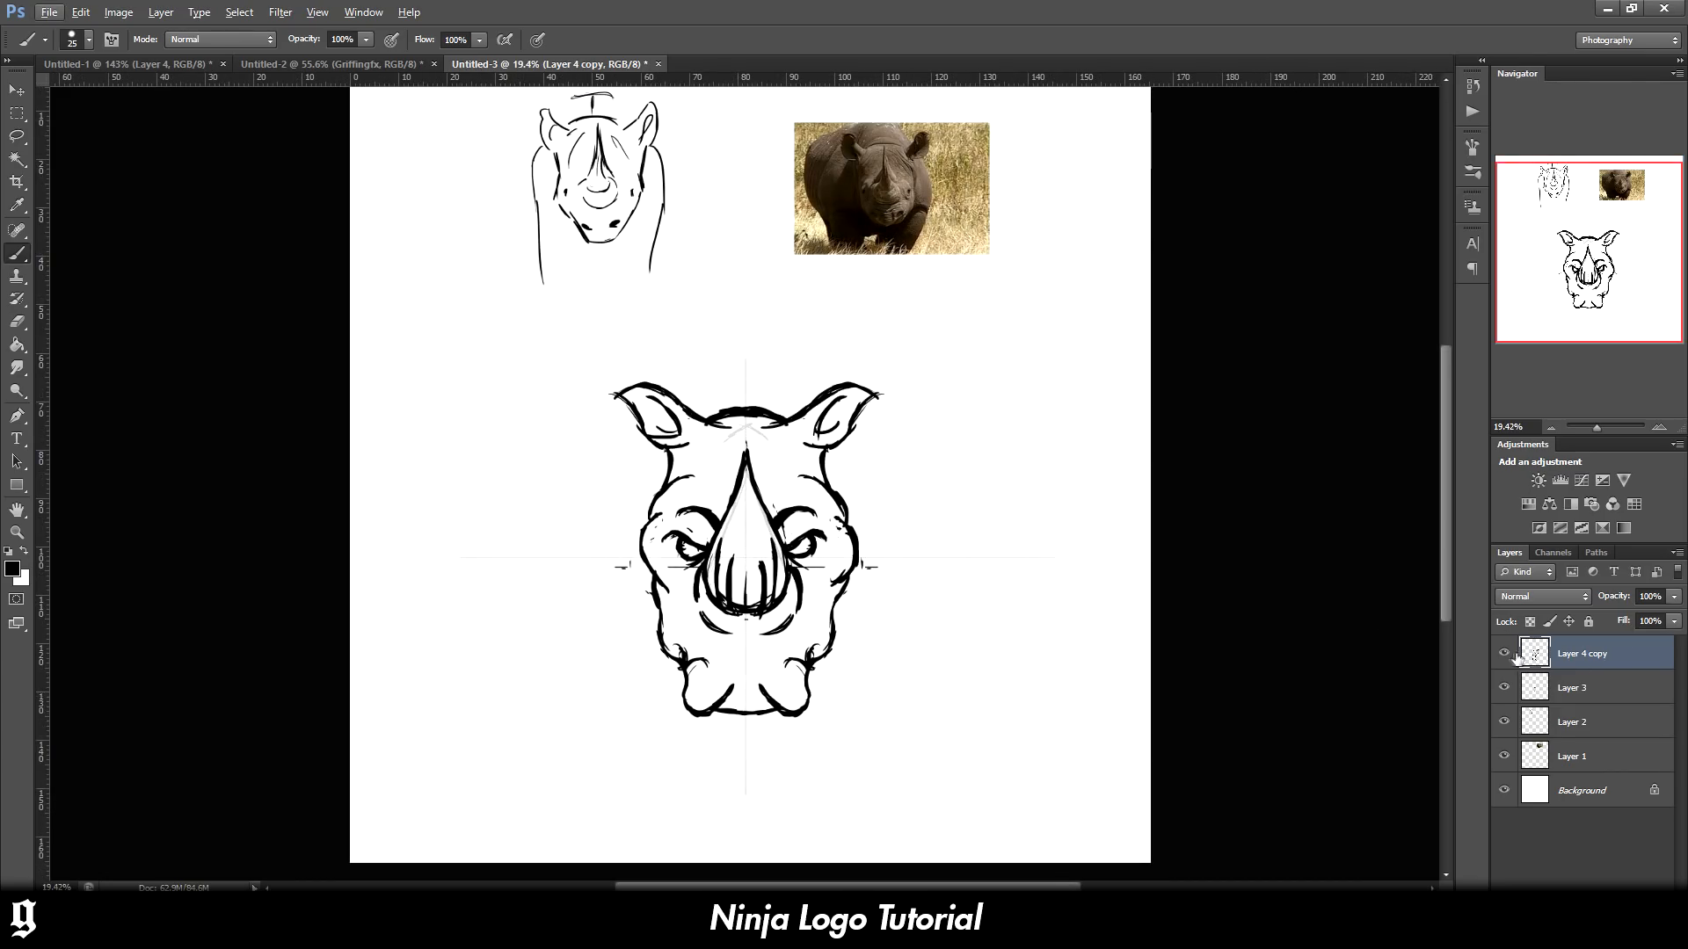
pyautogui.hotkey('ctrl', 't')
pyautogui.moveTo(794, 538); pyautogui.dragTo(793, 564)
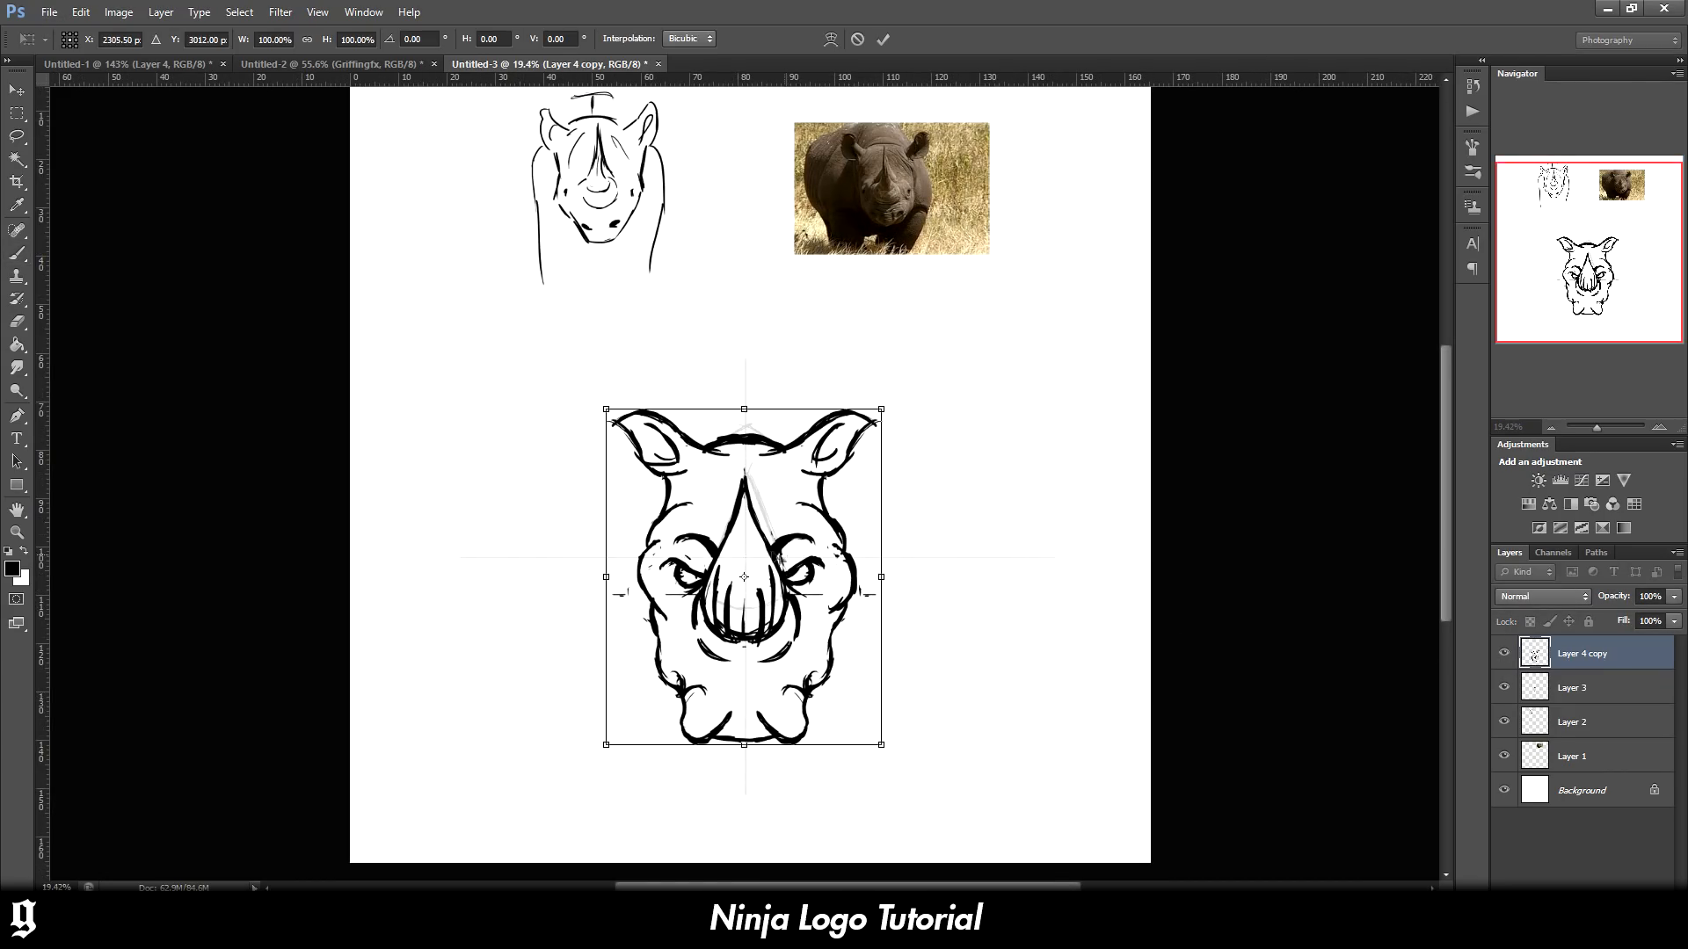
pyautogui.press('Return')
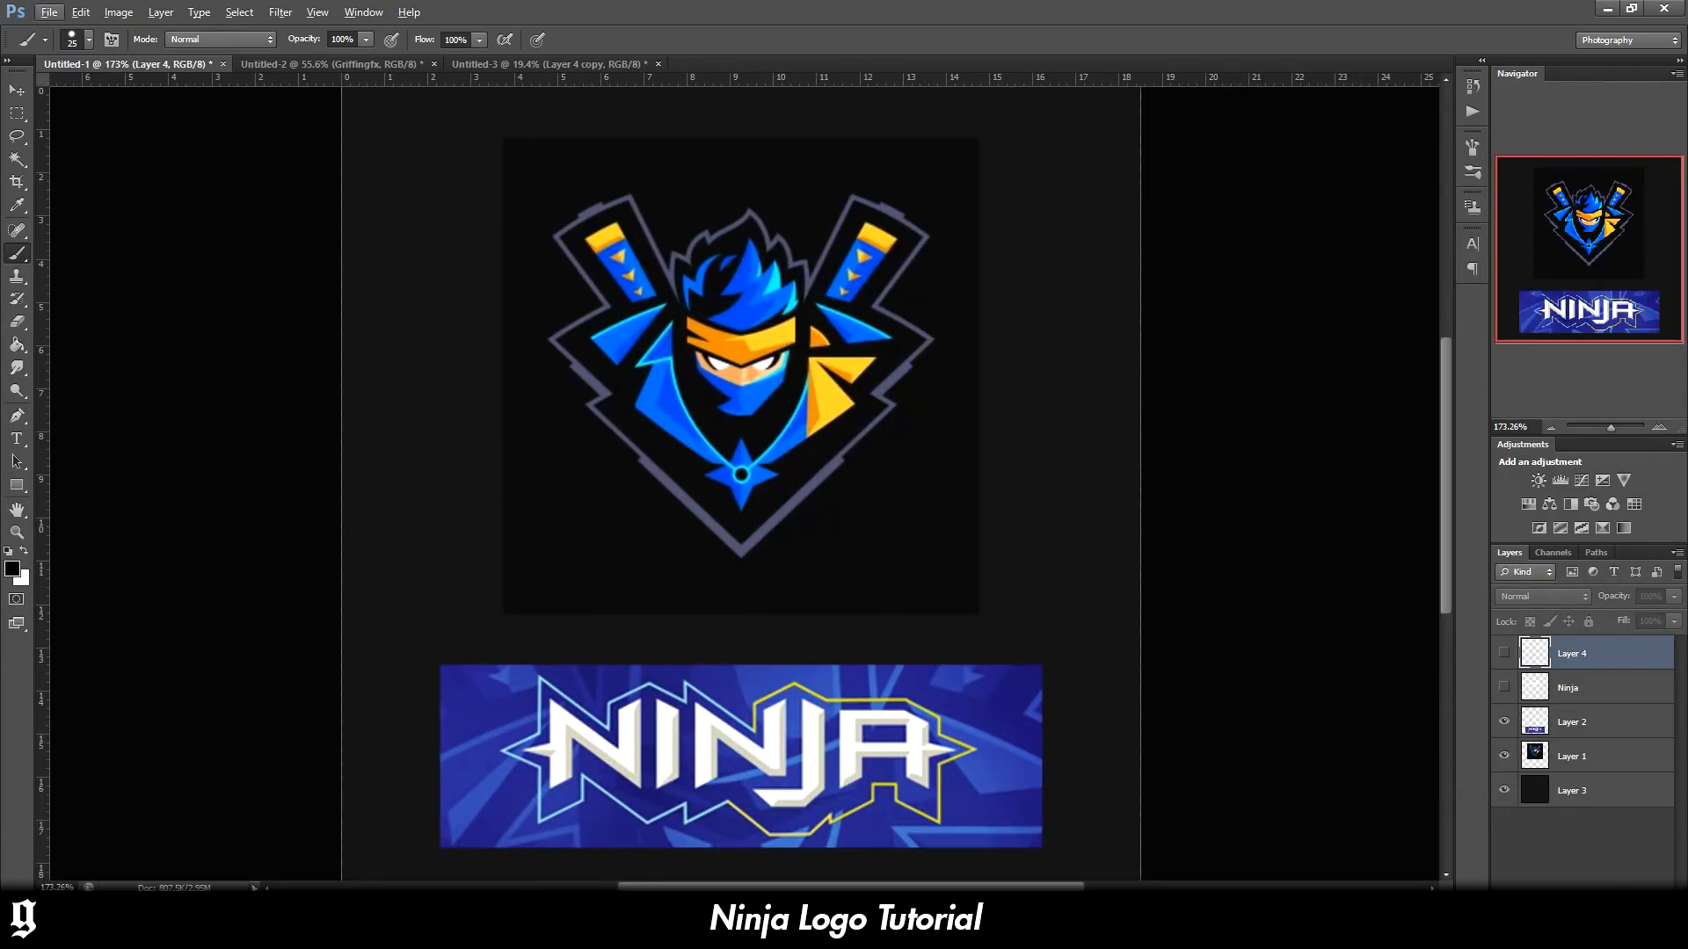
# In the ninja logo document, add a new layer and try a brush stroke up across the emblem
pyautogui.hotkey('ctrl', 'shift', 'alt', 'n')
pyautogui.moveTo(746, 552)
pyautogui.mouseDown()
pyautogui.moveTo(899, 387)
pyautogui.moveTo(916, 307)
pyautogui.moveTo(870, 220)
pyautogui.mouseUp()
pyautogui.hotkey('ctrl', 'z')
pyautogui.hotkey('ctrl', 'z')
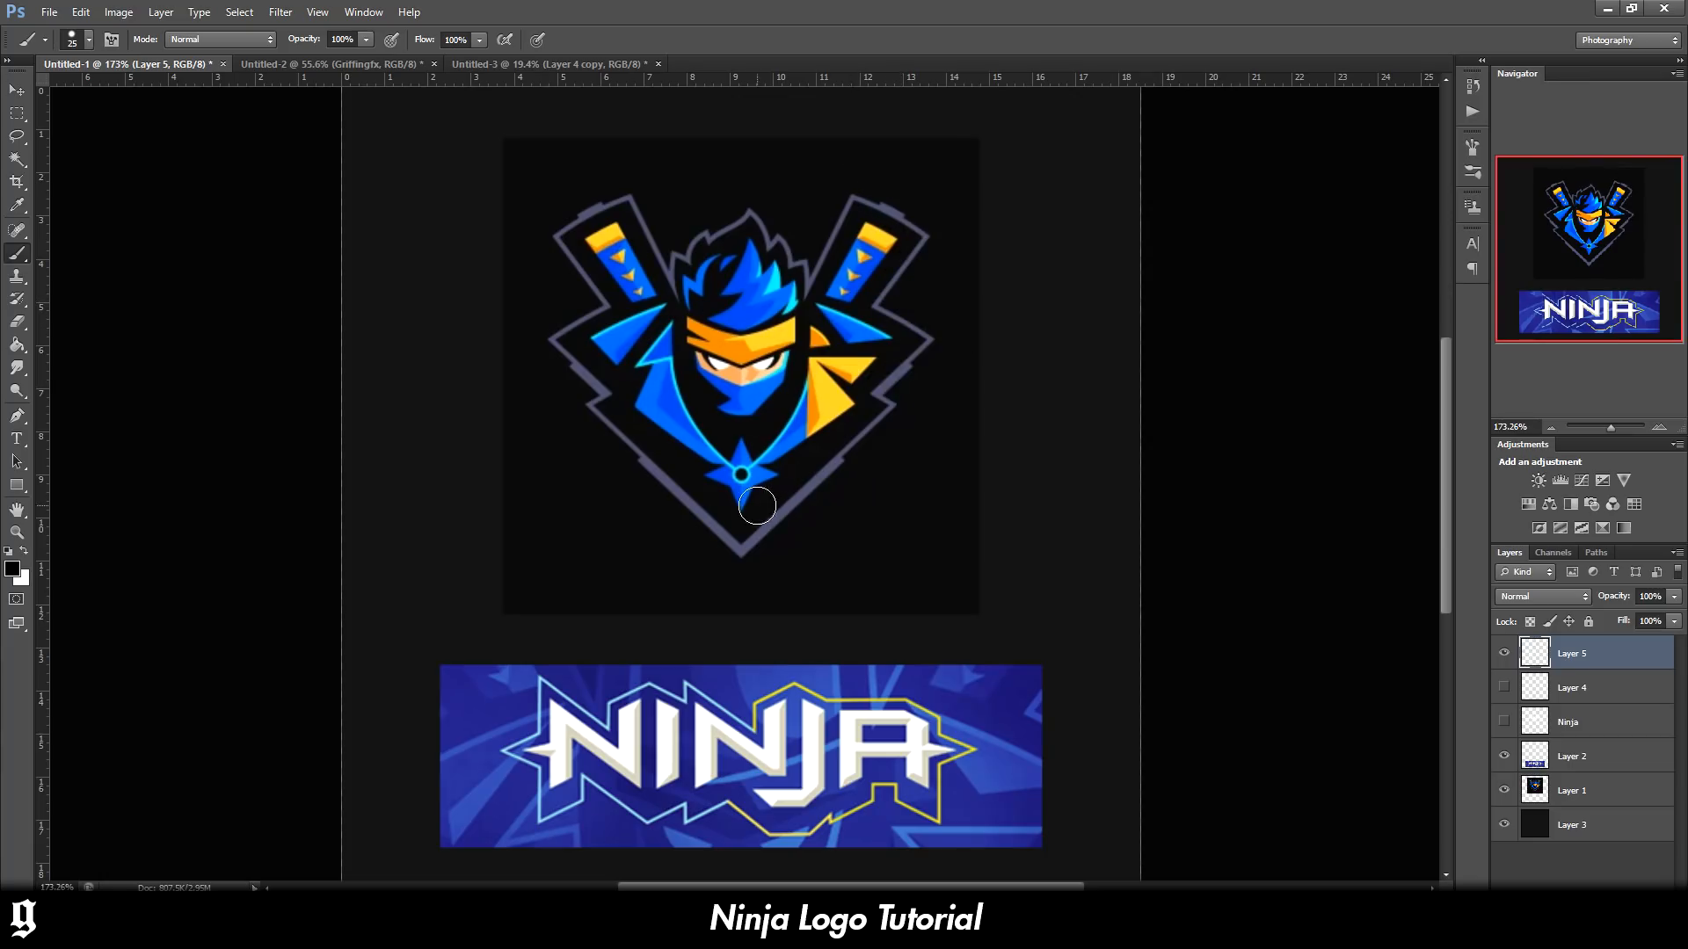
# Try brush strokes up the ninja's centre line, across the headband area and beside the yellow scarf, undoing each one
pyautogui.scroll(1, 797, 508)
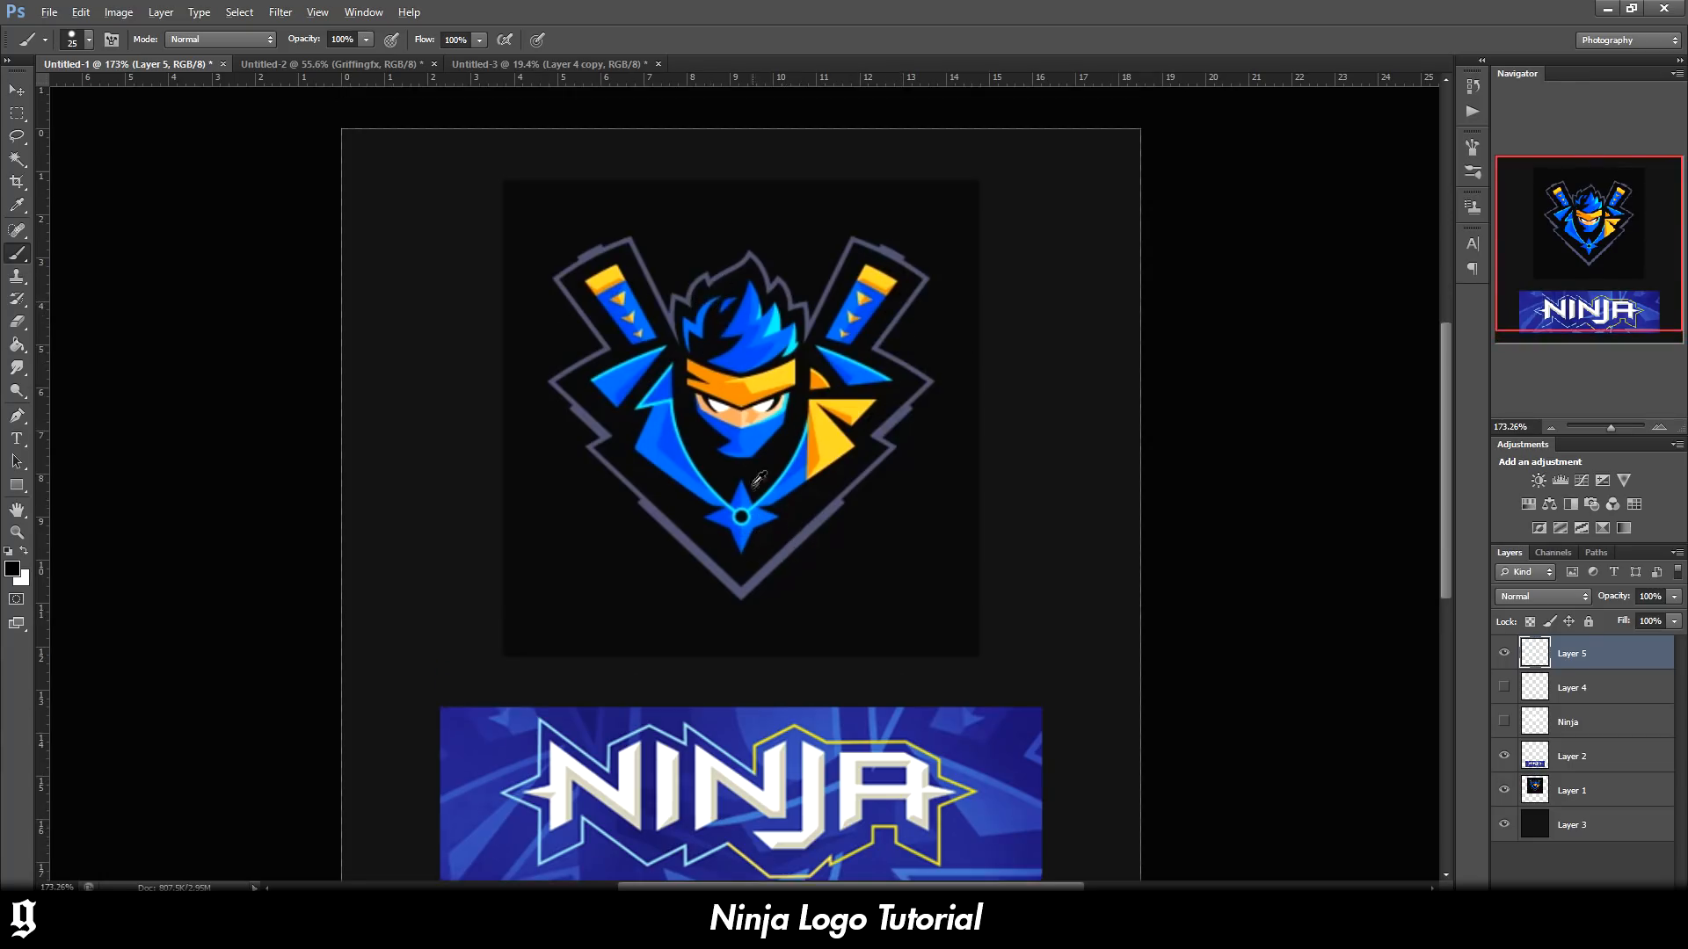
pyautogui.scroll(2, 734, 488)
pyautogui.scroll(2, 681, 401)
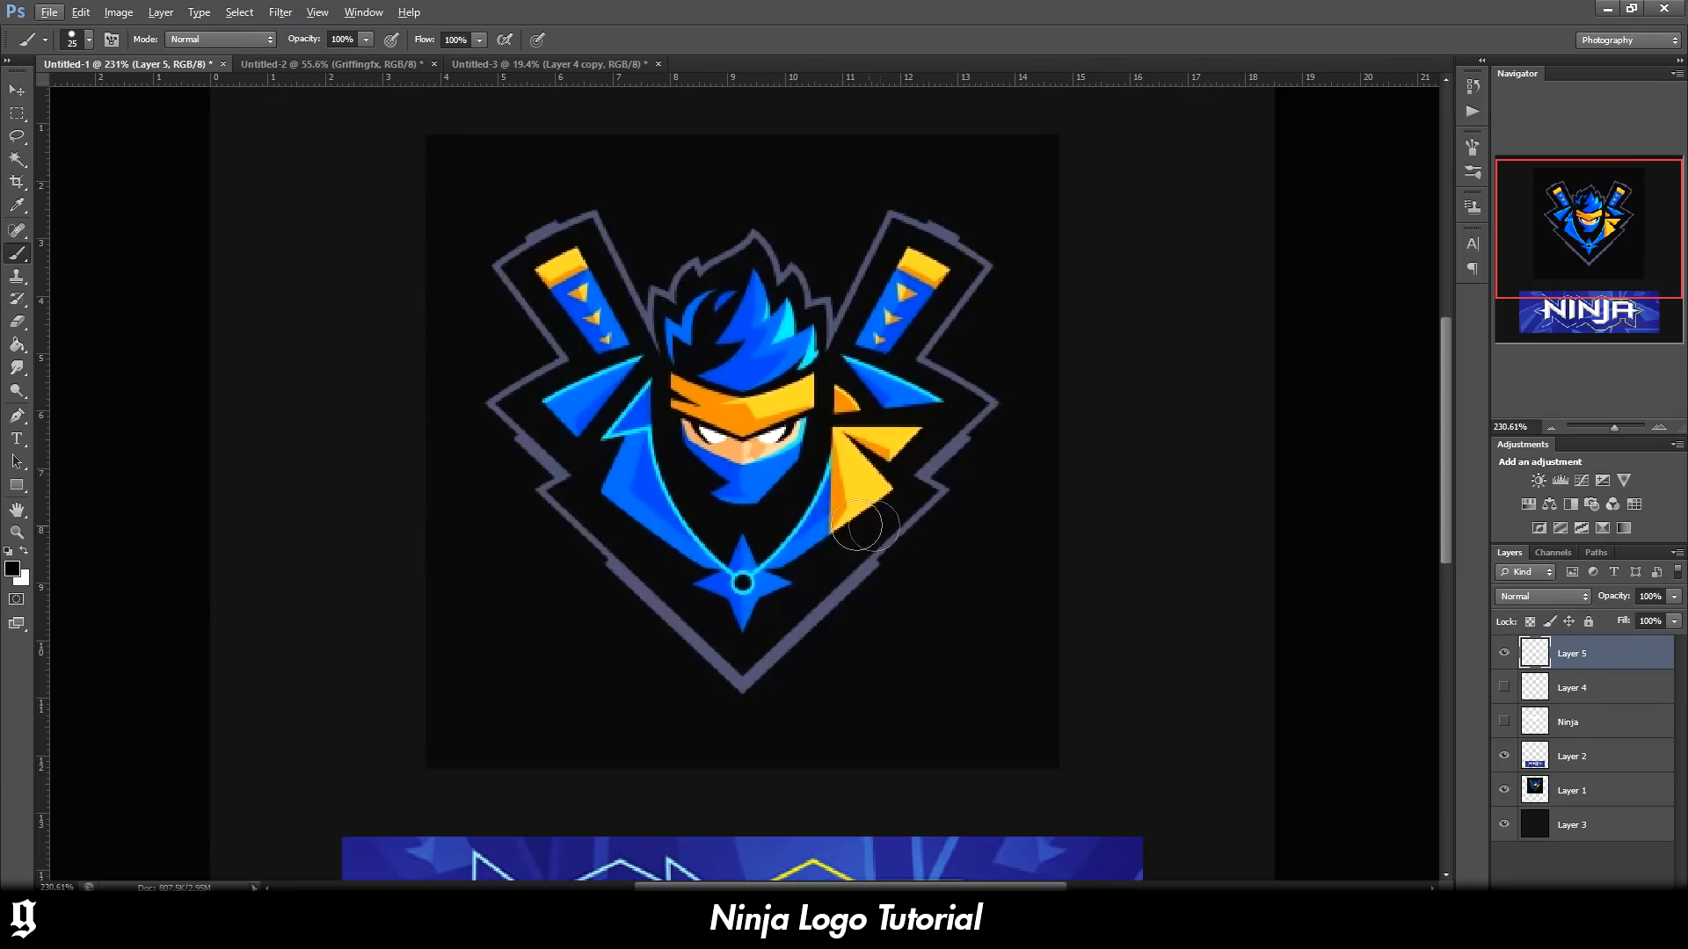
pyautogui.moveTo(755, 510); pyautogui.dragTo(756, 198)
pyautogui.hotkey('ctrl', 'z')
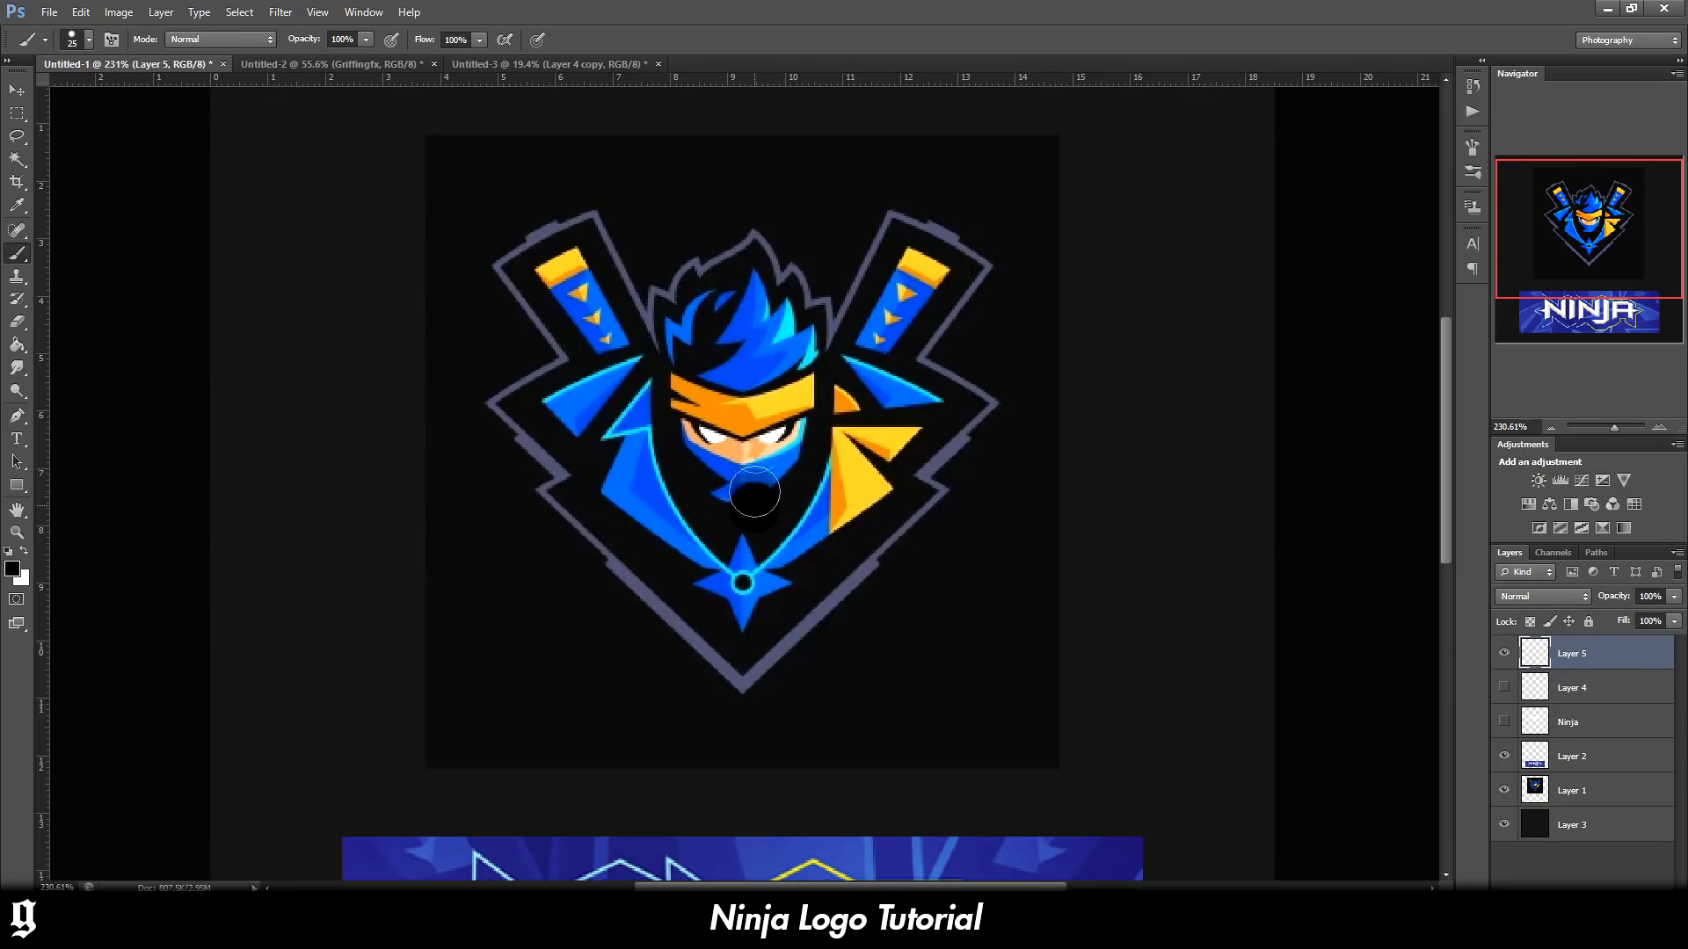
pyautogui.hotkey('ctrl', 'z')
pyautogui.hotkey('ctrl', 'z')
pyautogui.moveTo(704, 360)
pyautogui.mouseDown()
pyautogui.moveTo(816, 240)
pyautogui.moveTo(779, 301)
pyautogui.moveTo(800, 356)
pyautogui.mouseUp()
pyautogui.hotkey('ctrl', 'z')
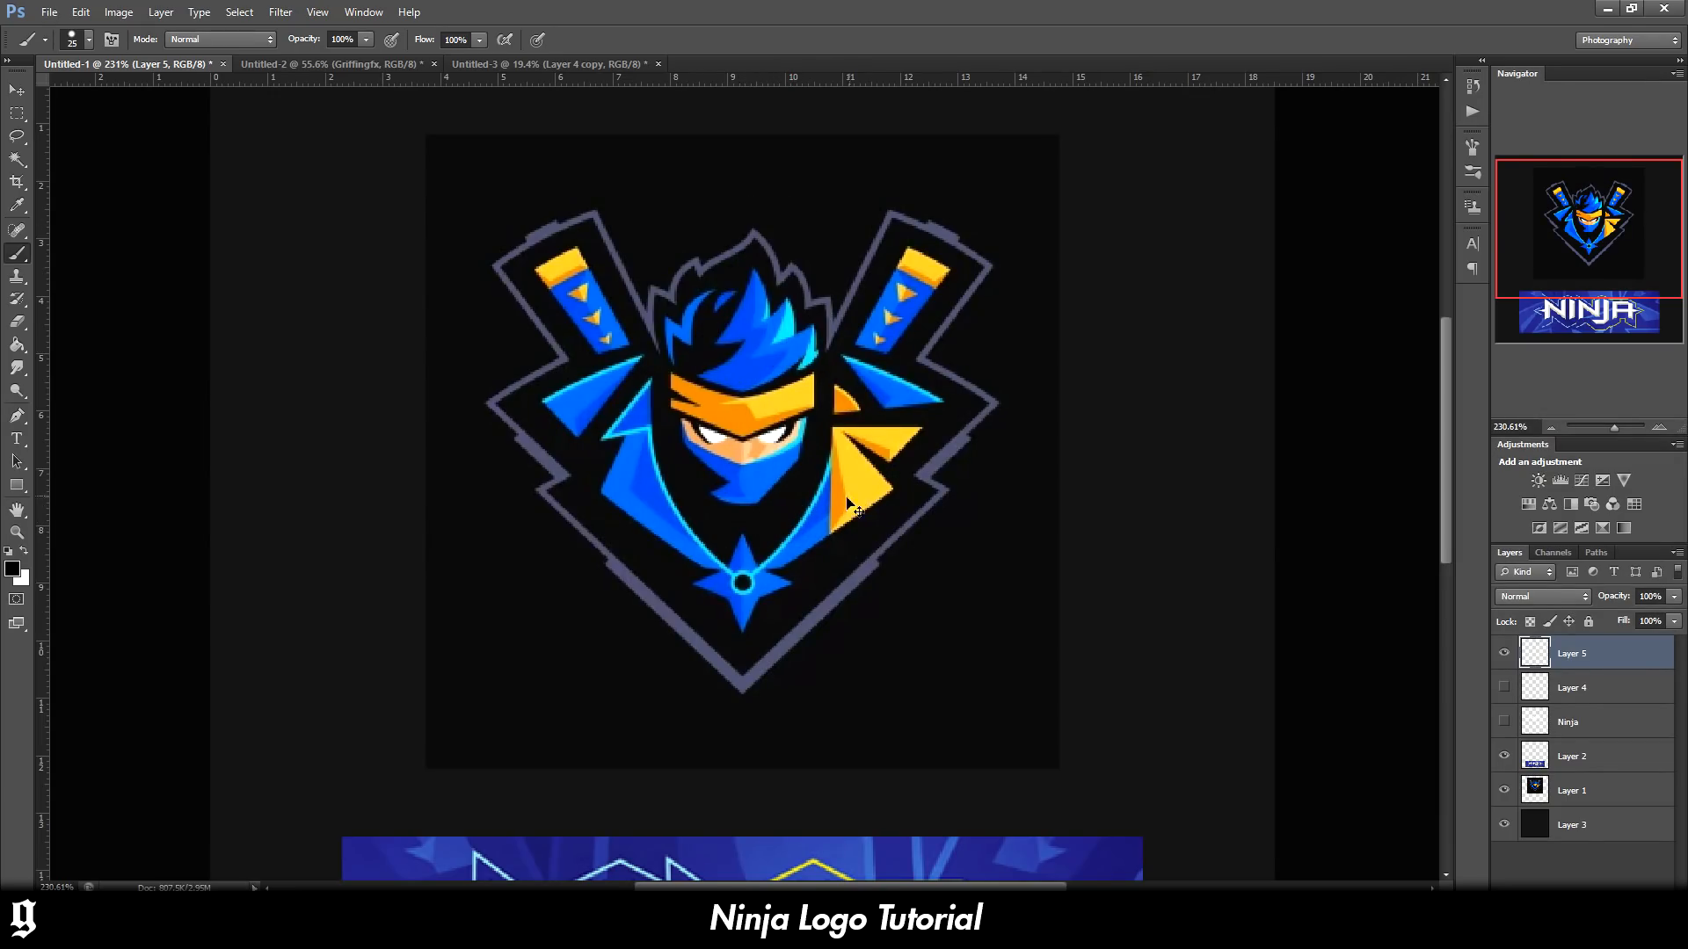
pyautogui.moveTo(842, 532)
pyautogui.mouseDown()
pyautogui.moveTo(840, 446)
pyautogui.moveTo(889, 396)
pyautogui.moveTo(867, 501)
pyautogui.mouseUp()
pyautogui.hotkey('ctrl', 'z')
pyautogui.scroll(-2, 831, 479)
pyautogui.scroll(1, 867, 519)
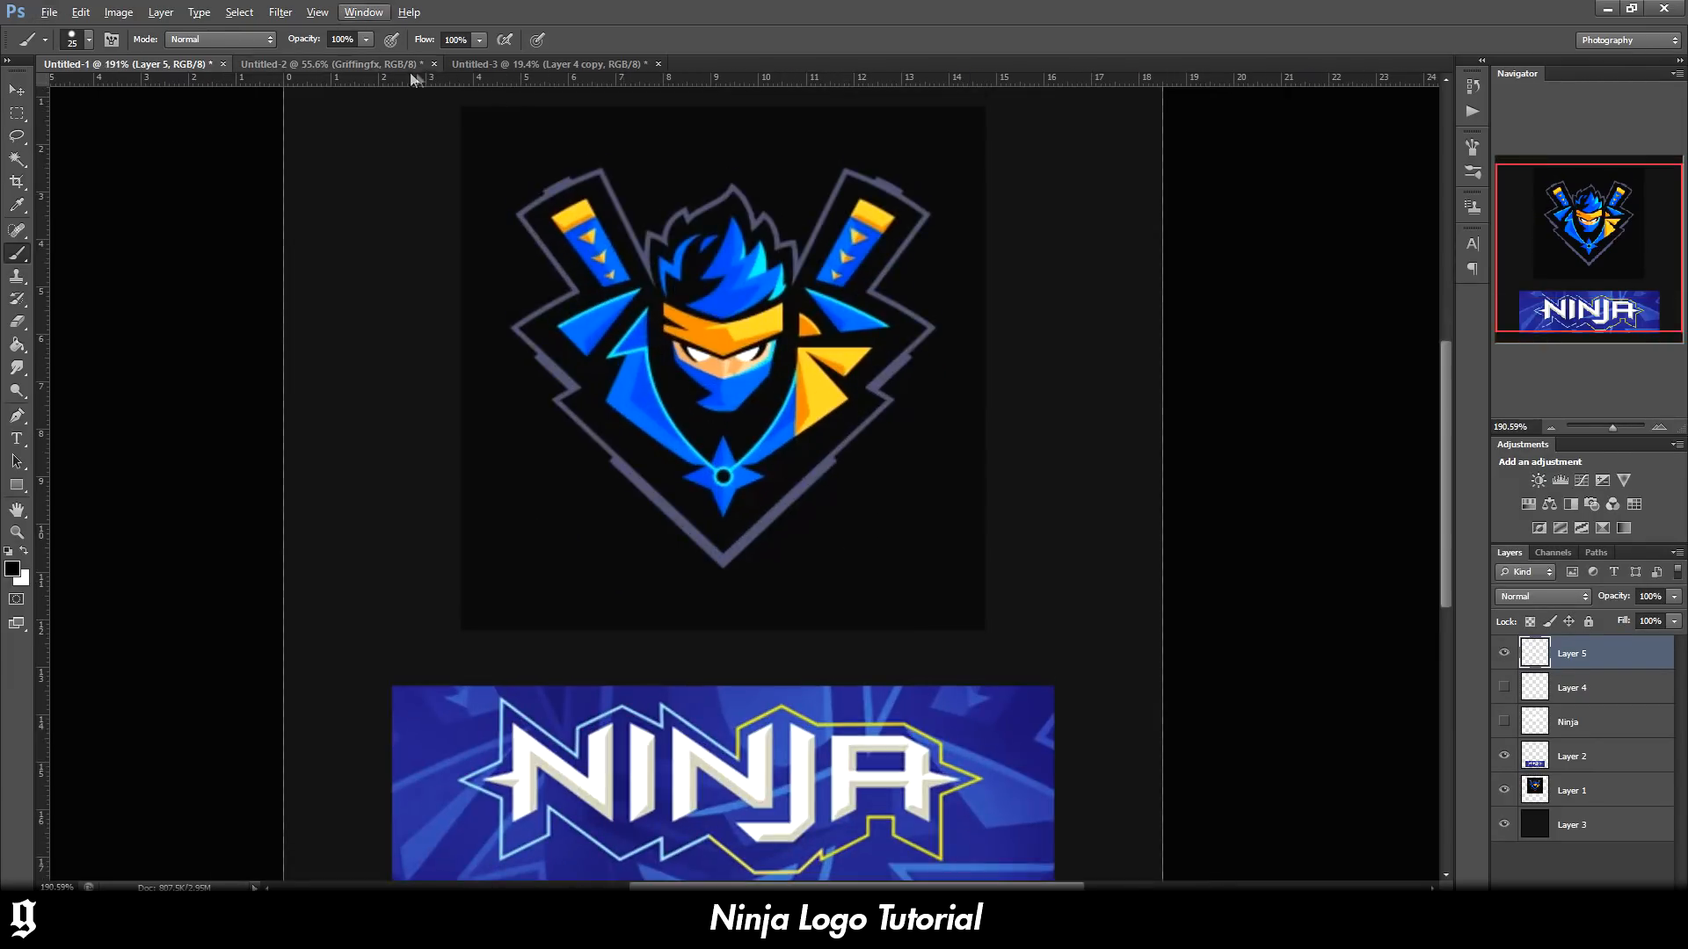
# In the rhino sketch document, extend the canvas outward on all sides with the Crop tool and apply the crop
pyautogui.click(479, 61)
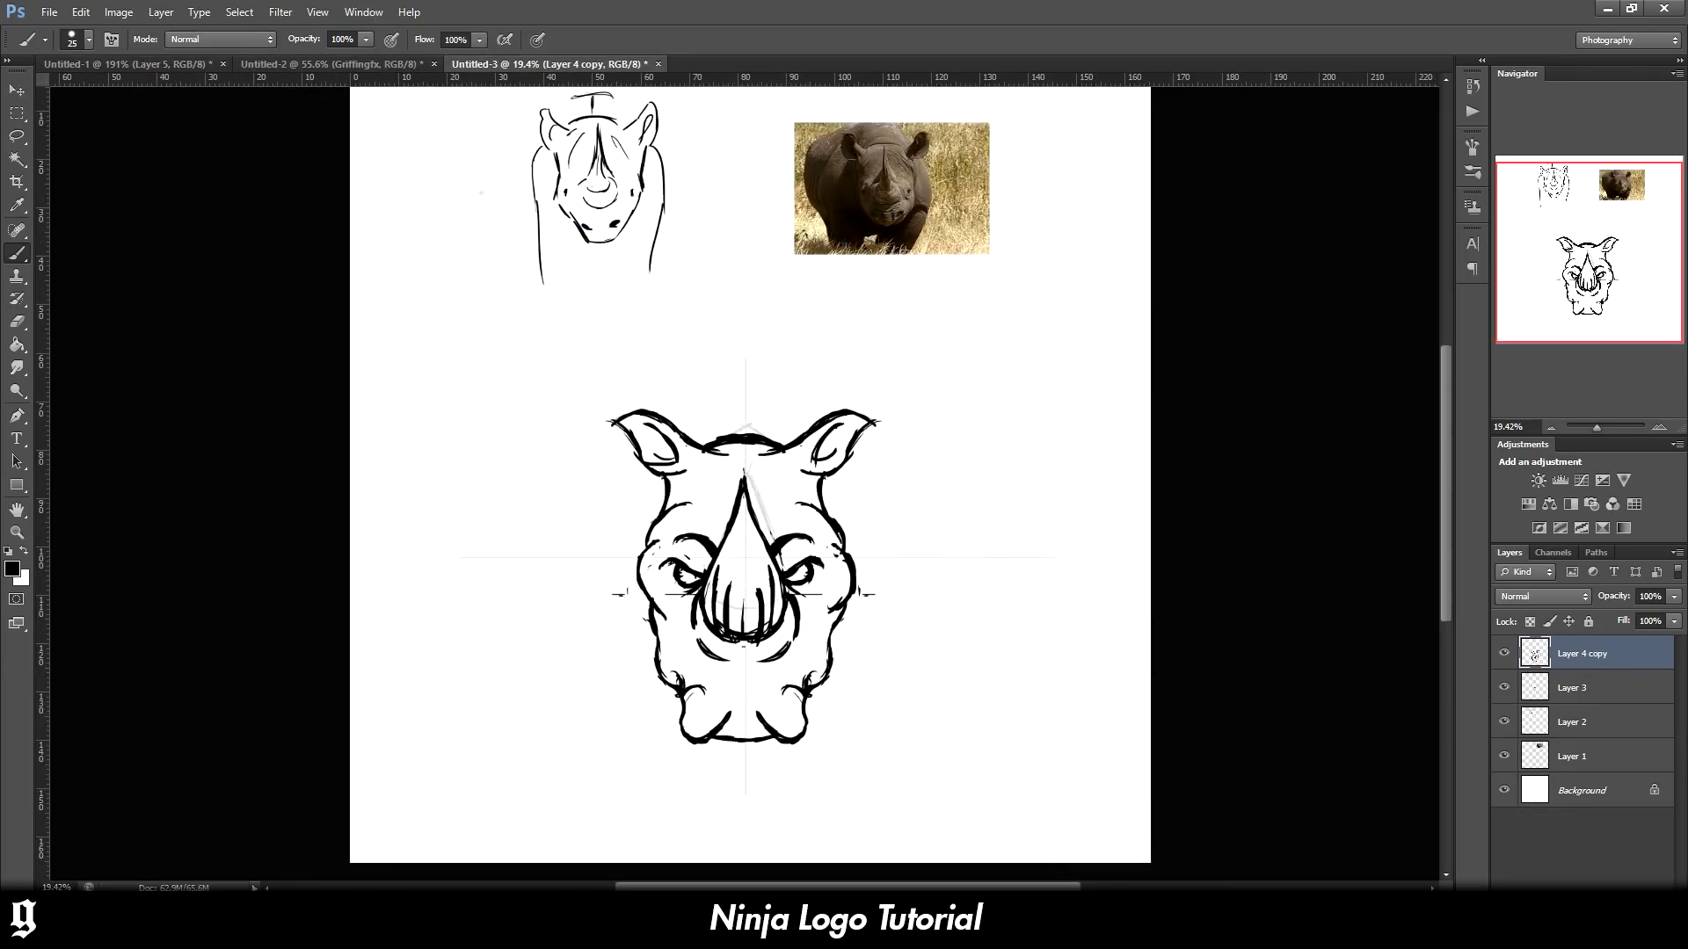
pyautogui.scroll(-3, 481, 192)
pyautogui.scroll(-3, 850, 350)
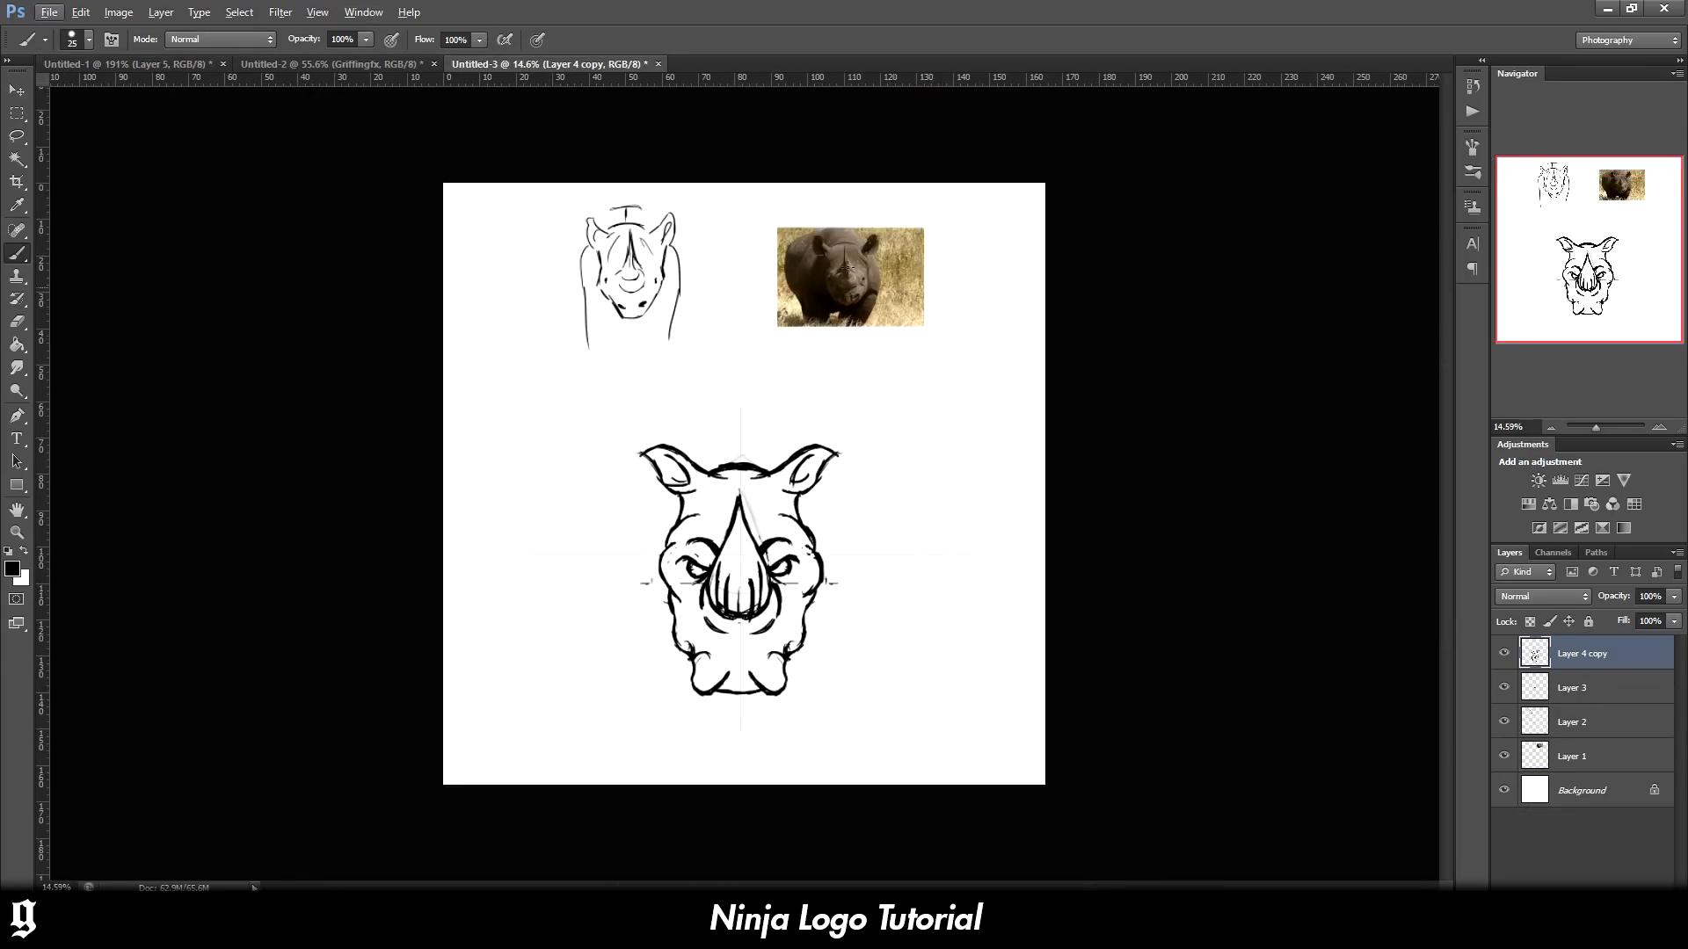
pyautogui.click(17, 181)
pyautogui.scroll(-2, 934, 716)
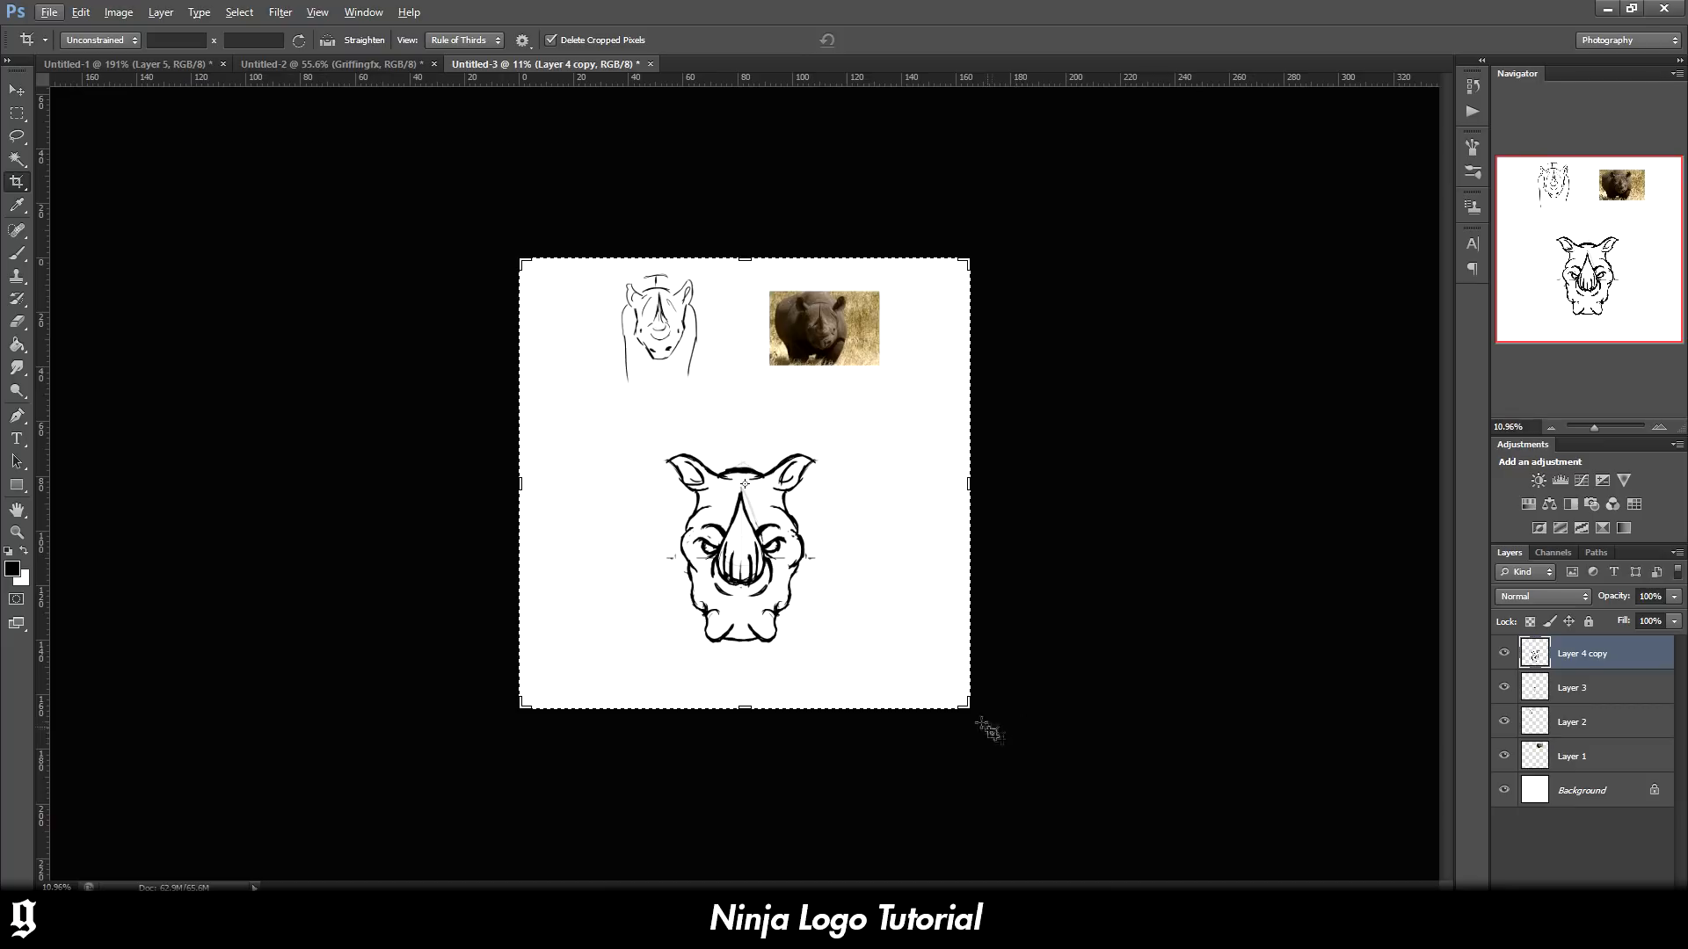
pyautogui.moveTo(968, 714); pyautogui.dragTo(1082, 866)
pyautogui.click(16, 90)
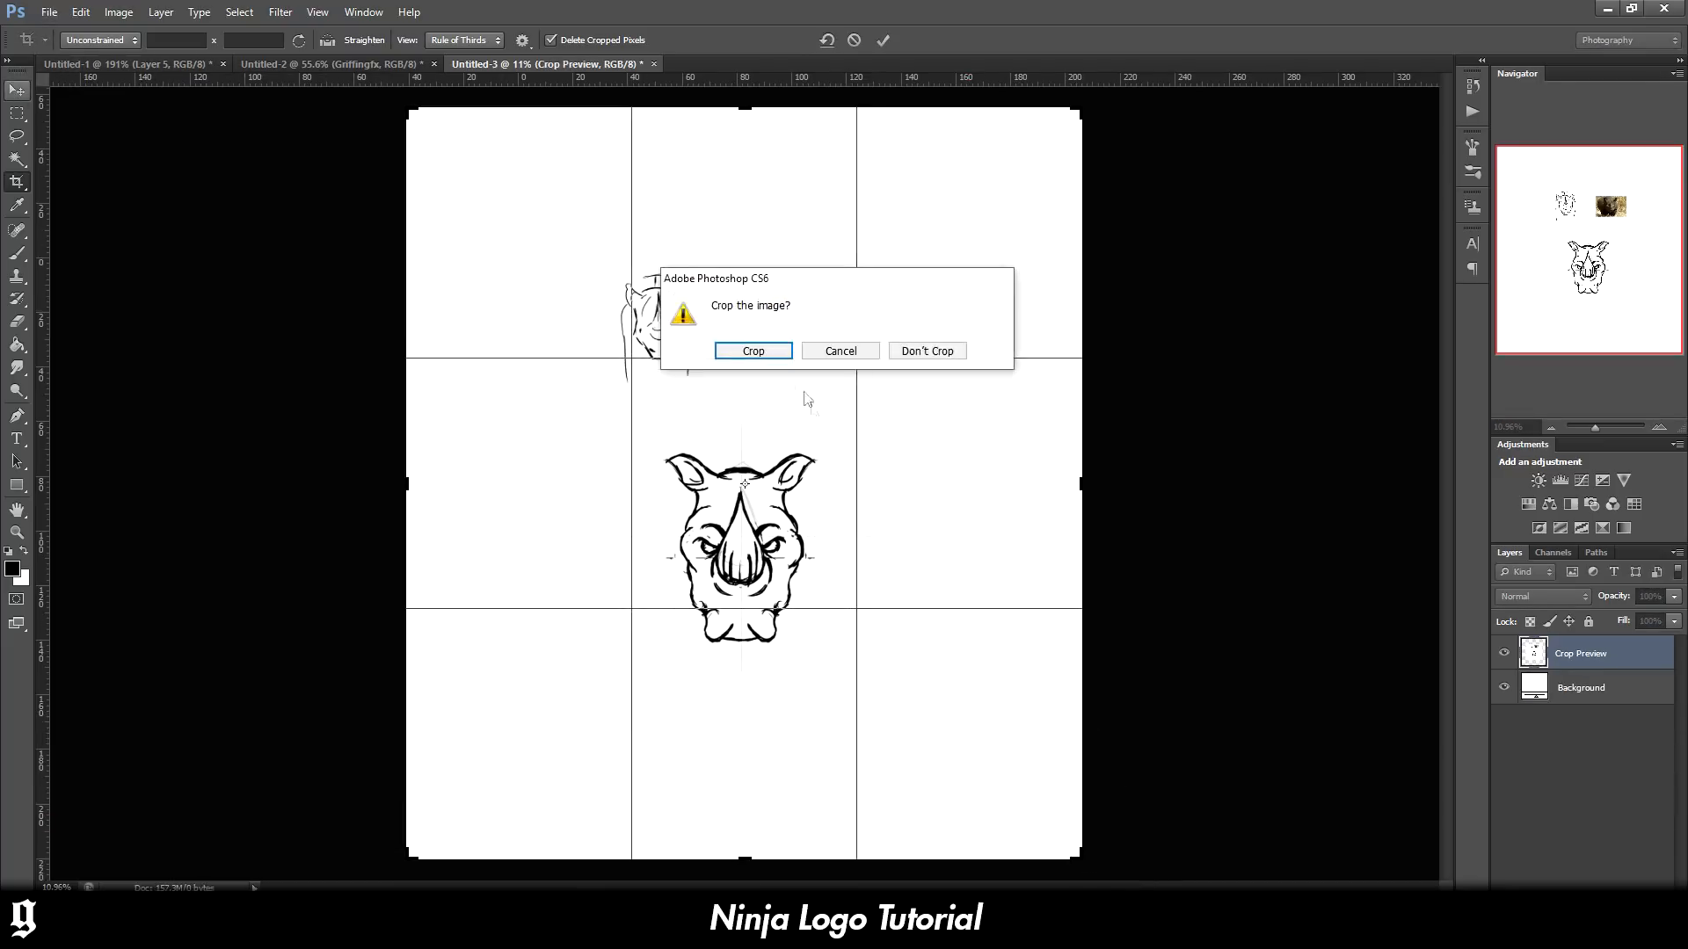
pyautogui.click(764, 356)
pyautogui.scroll(4, 702, 602)
pyautogui.moveTo(837, 489); pyautogui.dragTo(848, 582)
pyautogui.hotkey('ctrl', 'z')
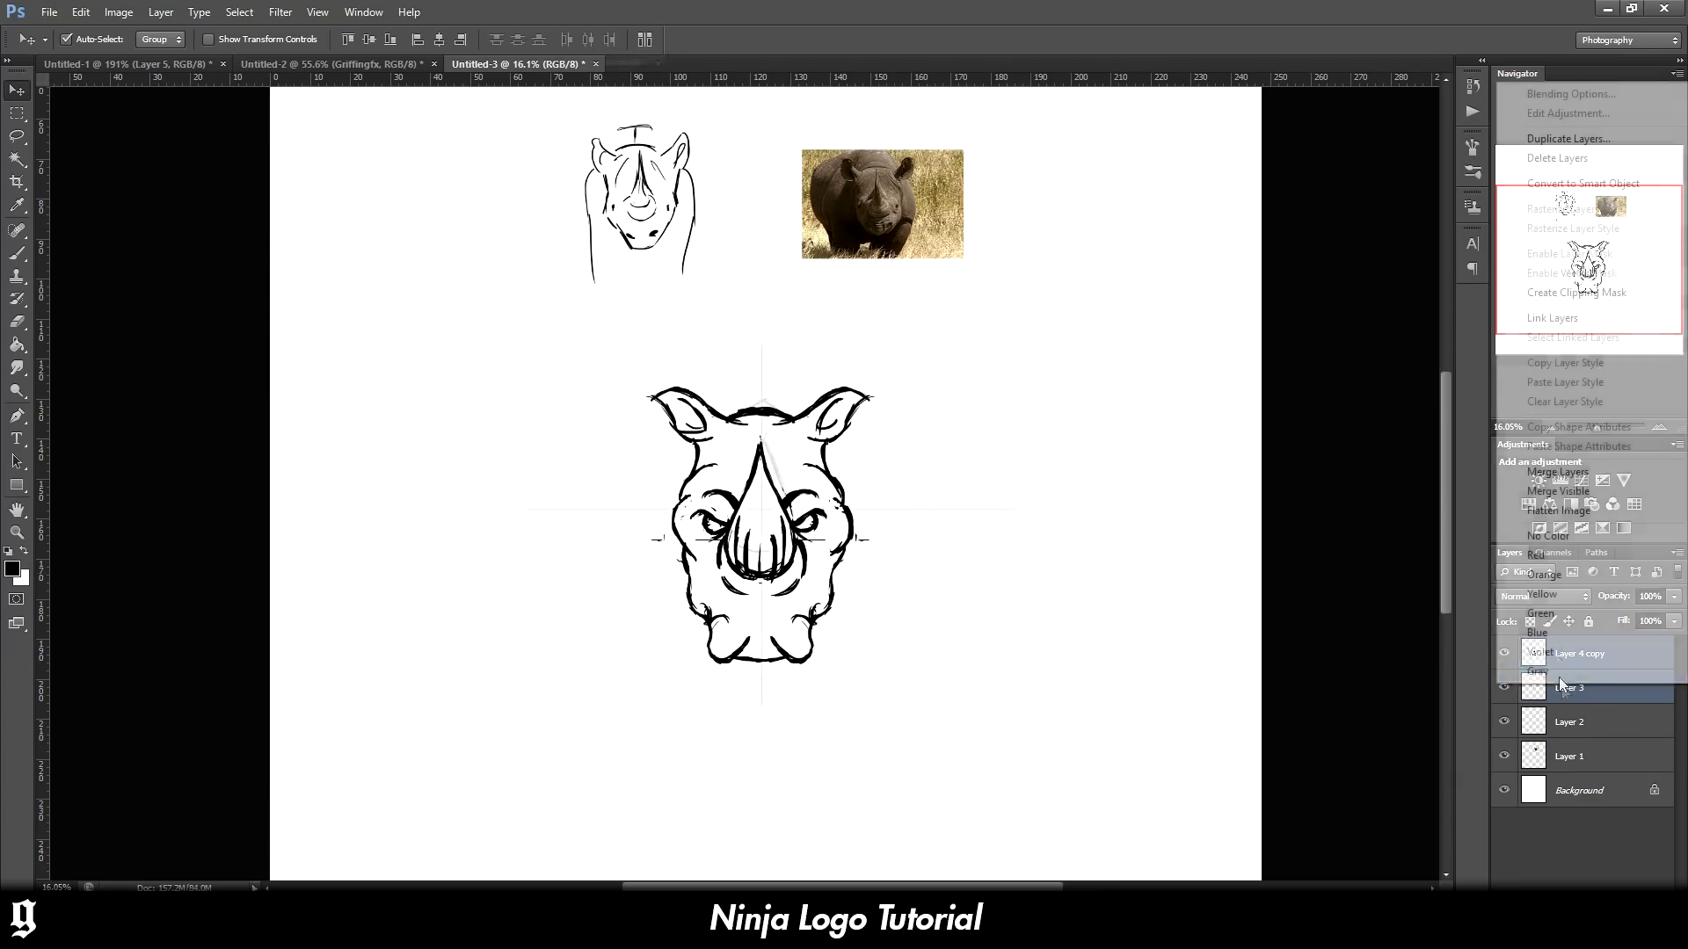
# Merge Layer 3 with Layer 4 copy and move the merged rhino head down toward the lower part of the canvas
pyautogui.keyDown('shift'); pyautogui.click(1569, 687); pyautogui.keyUp('shift')
pyautogui.rightClick(1569, 687)
pyautogui.click(1556, 472)
pyautogui.moveTo(782, 492); pyautogui.dragTo(792, 880)
pyautogui.moveTo(793, 482); pyautogui.dragTo(805, 555)
pyautogui.scroll(-4, 824, 549)
pyautogui.scroll(2, 824, 548)
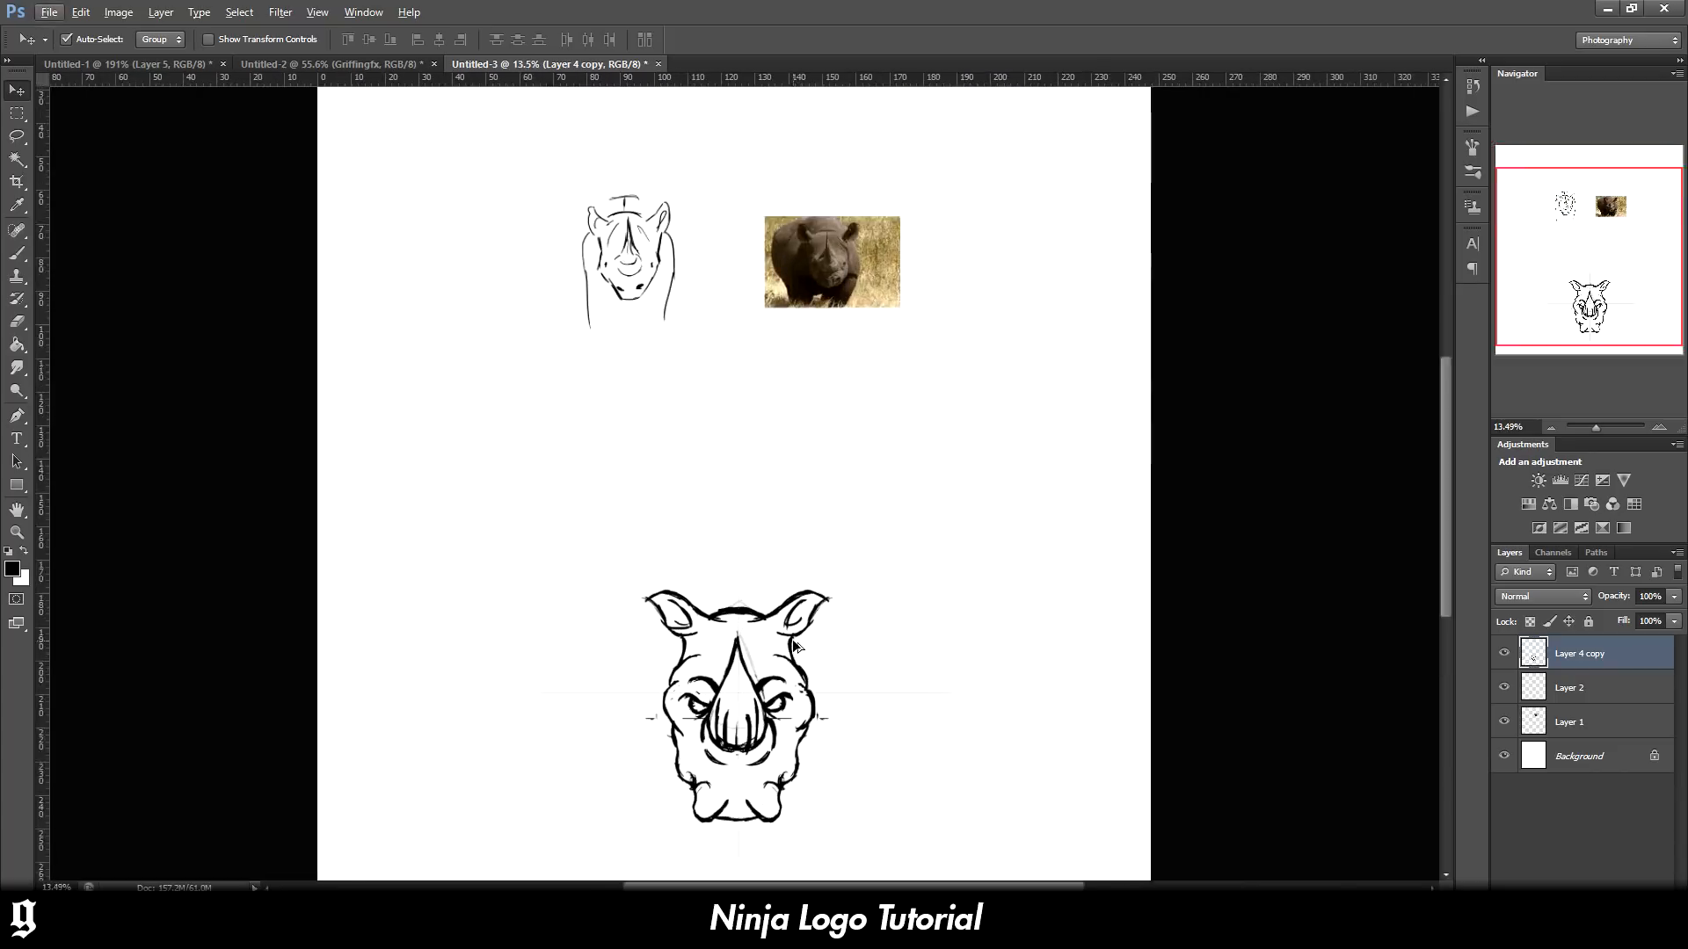
# Create a wide text box above the rhino head, enter RHINO in it and centre-align the text
pyautogui.click(18, 439)
pyautogui.scroll(3, 742, 493)
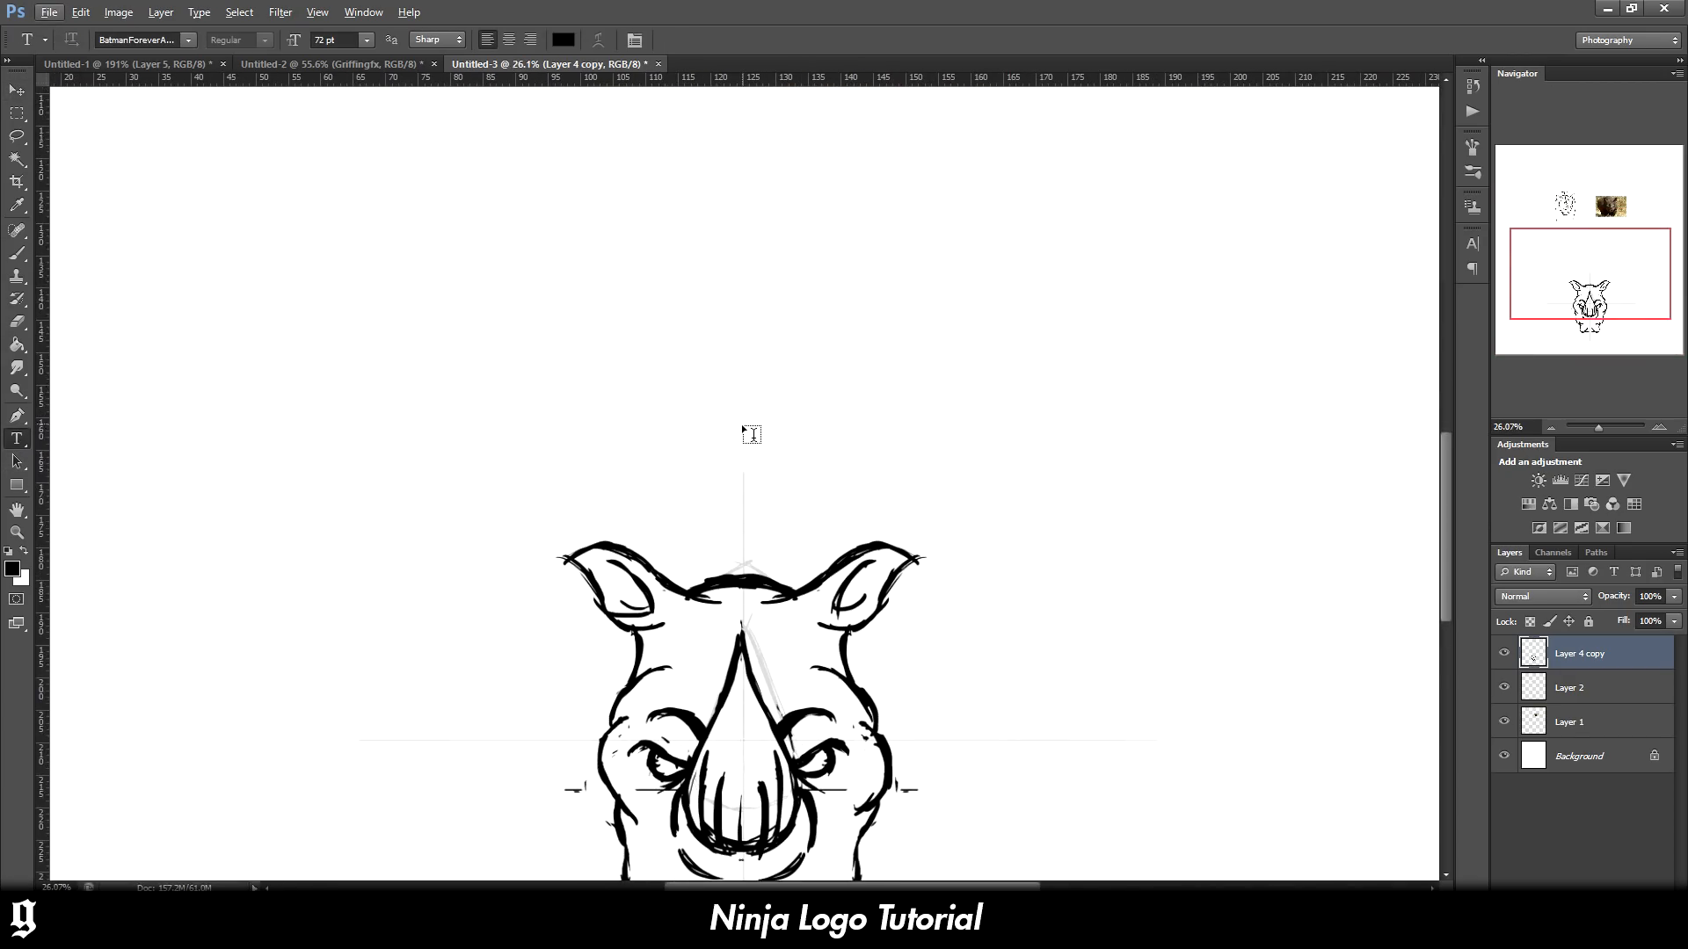
pyautogui.moveTo(742, 425); pyautogui.dragTo(1275, 612)
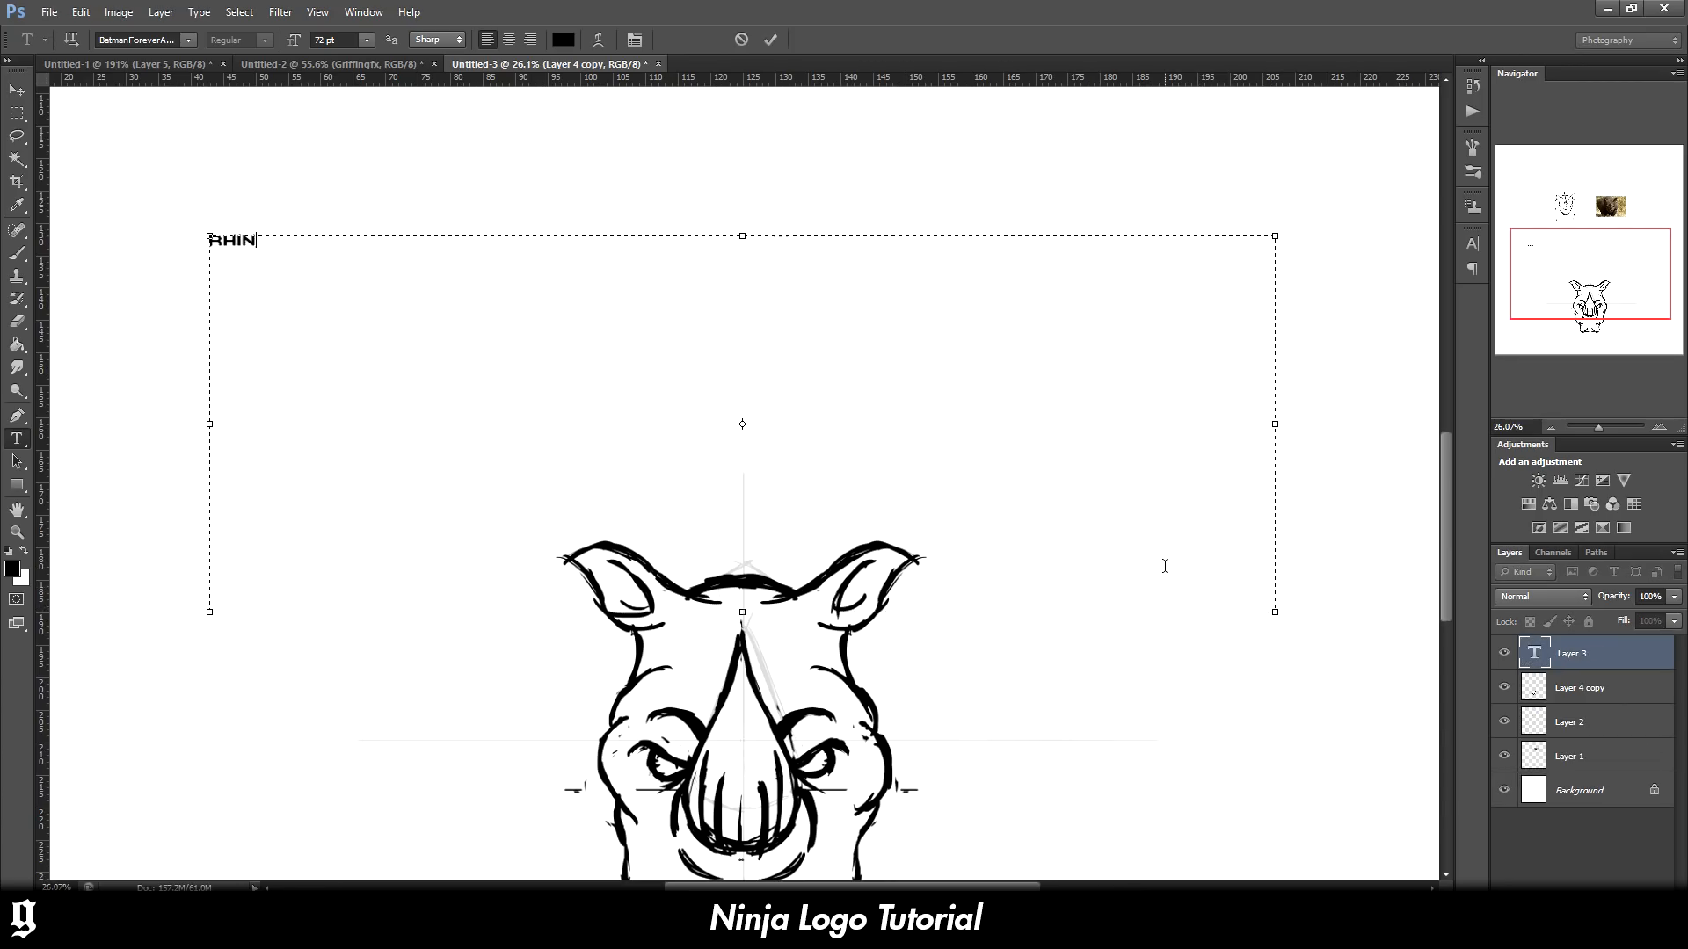
pyautogui.hotkey('ctrl', 'a')
pyautogui.click(508, 39)
# Set the RHINO text's font size to 400 pt
pyautogui.click(318, 39)
pyautogui.write('250')
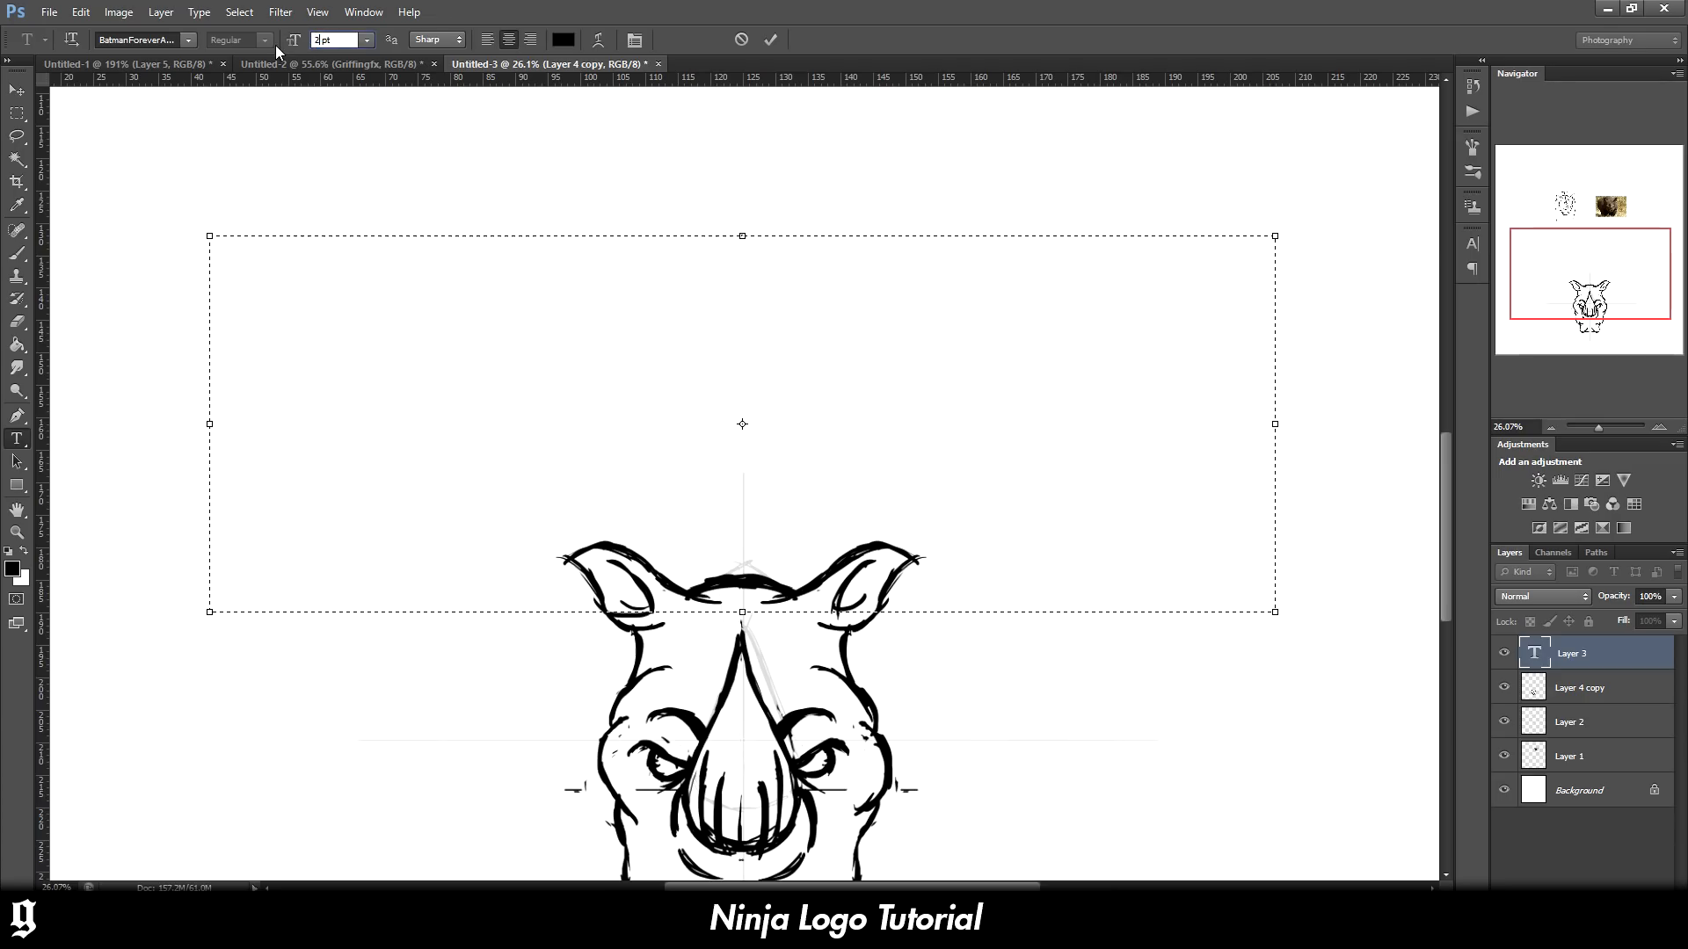
pyautogui.press('BackSpace')
pyautogui.press('BackSpace')
pyautogui.press('BackSpace')
pyautogui.write('400')
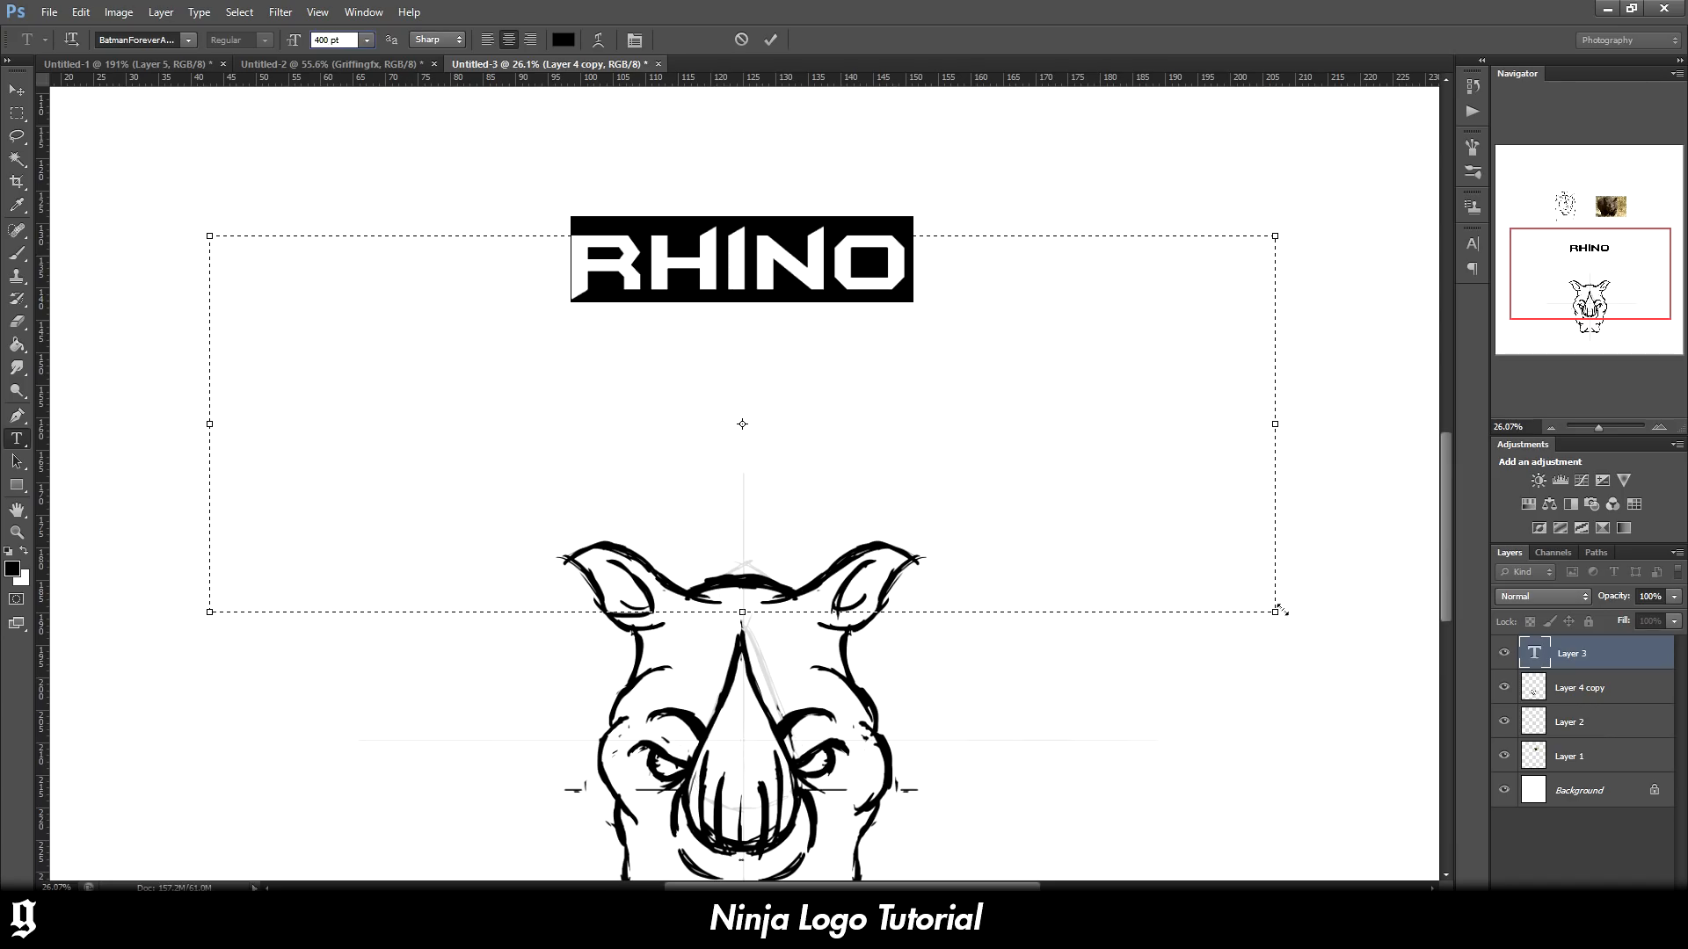
# Shrink the text box to fit closely around the word RHINO and commit the text
pyautogui.moveTo(1279, 609); pyautogui.dragTo(915, 463)
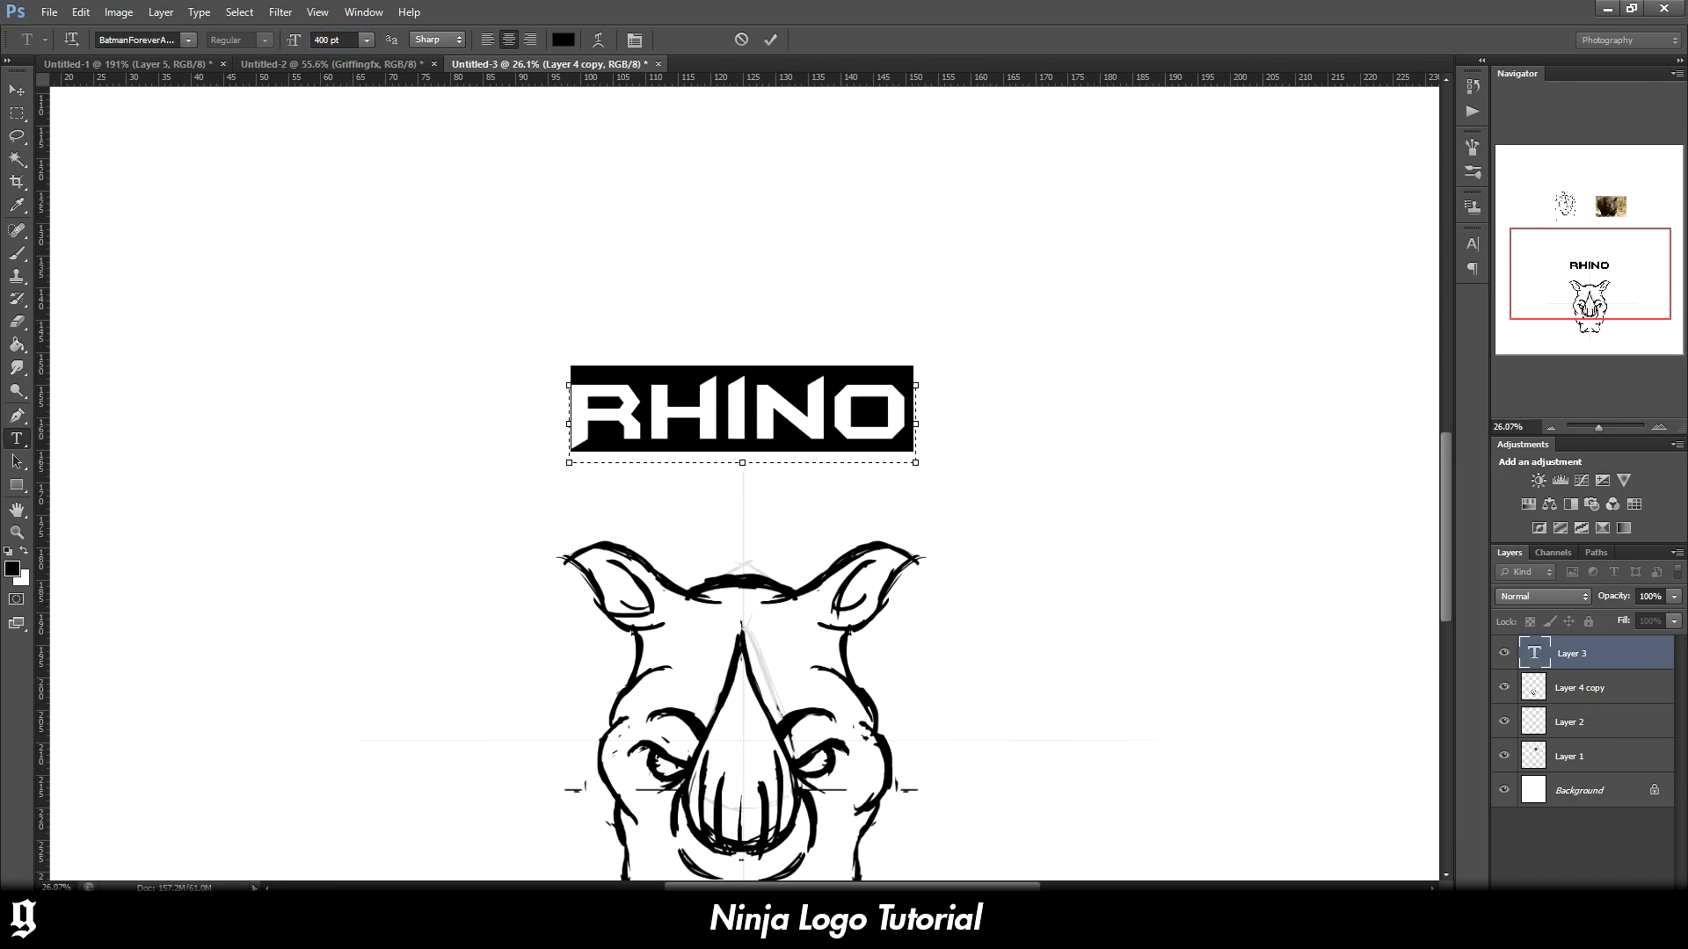
pyautogui.hotkey('ctrl', 'Return')
pyautogui.hotkey('ctrl', 't')
pyautogui.moveTo(919, 364); pyautogui.dragTo(1092, 313)
pyautogui.press('Return')
# Check the ninja logo document, return to the rhino document and shift the RHINO text slightly down toward the head
pyautogui.click(128, 64)
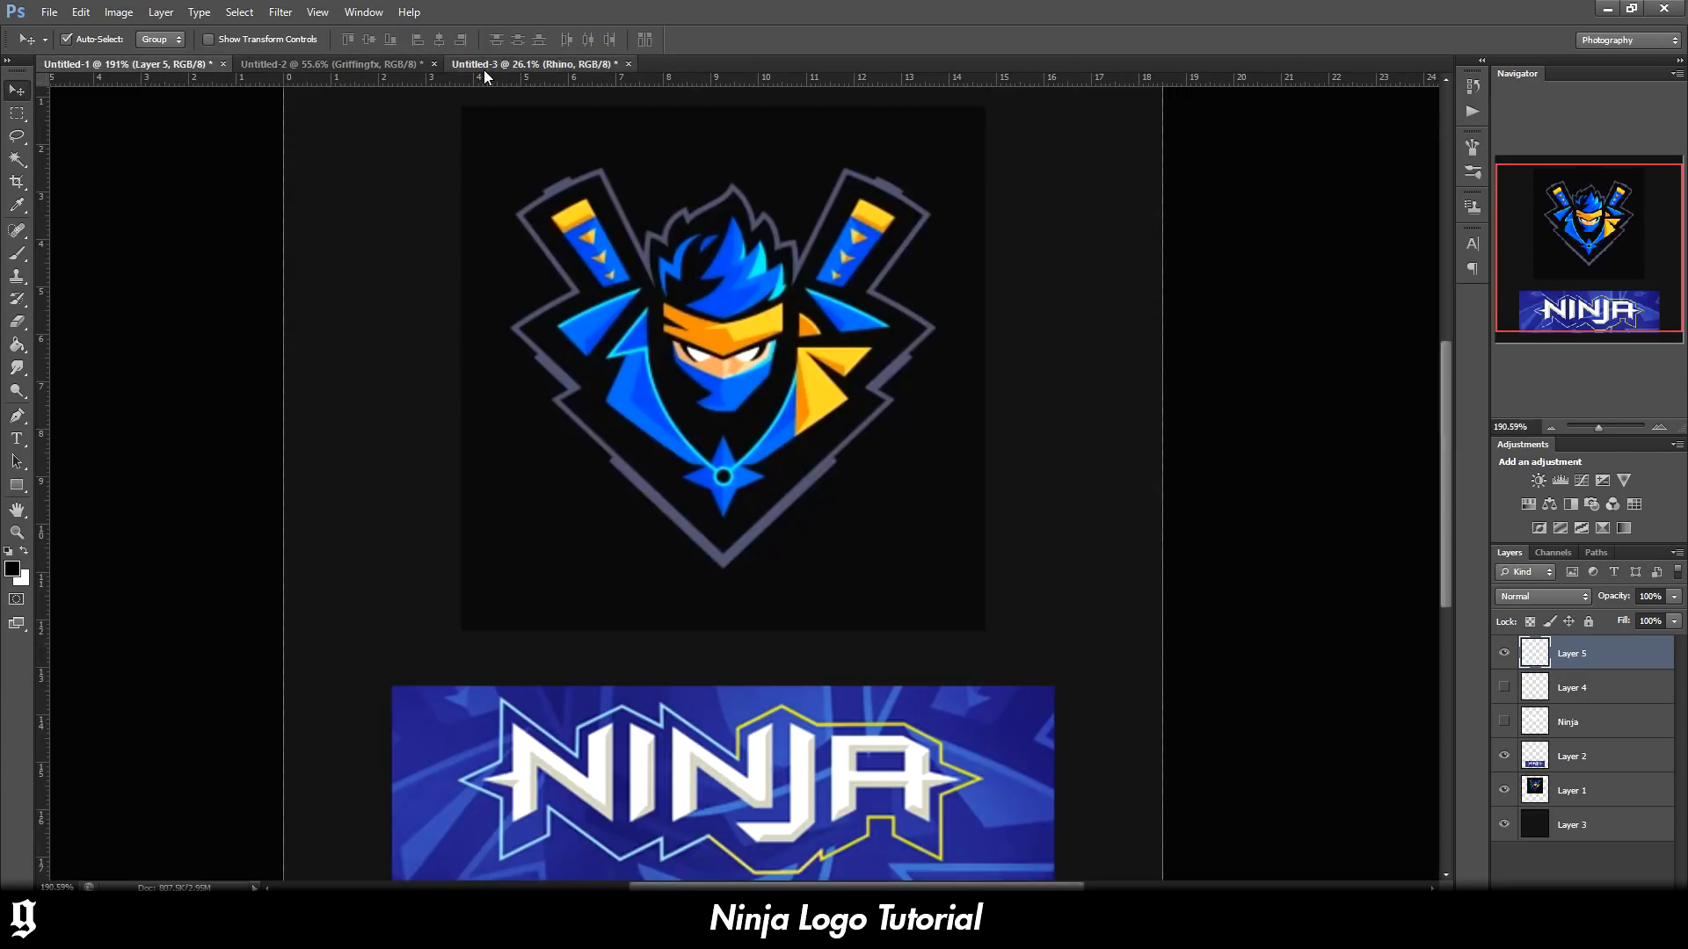
pyautogui.click(485, 64)
pyautogui.scroll(-2, 795, 405)
pyautogui.moveTo(839, 341); pyautogui.dragTo(841, 363)
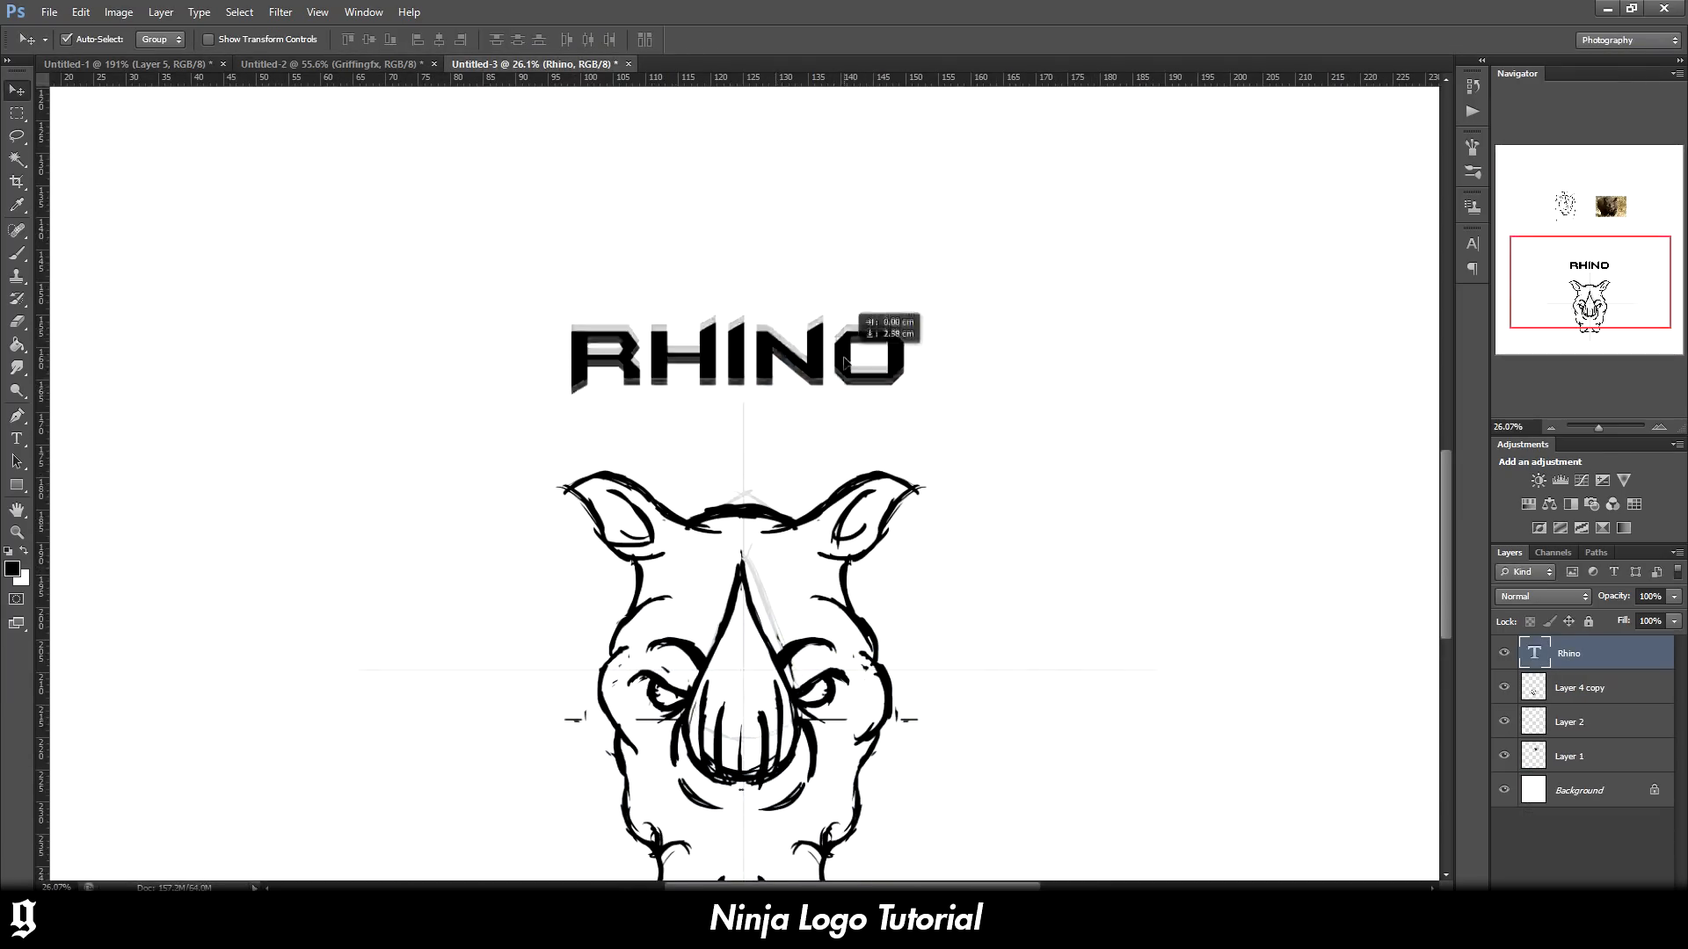
# Reopen the RHINO text for editing and widen its text box well beyond the word on both sides
pyautogui.press('t')
pyautogui.click(702, 385)
pyautogui.scroll(-2, 889, 426)
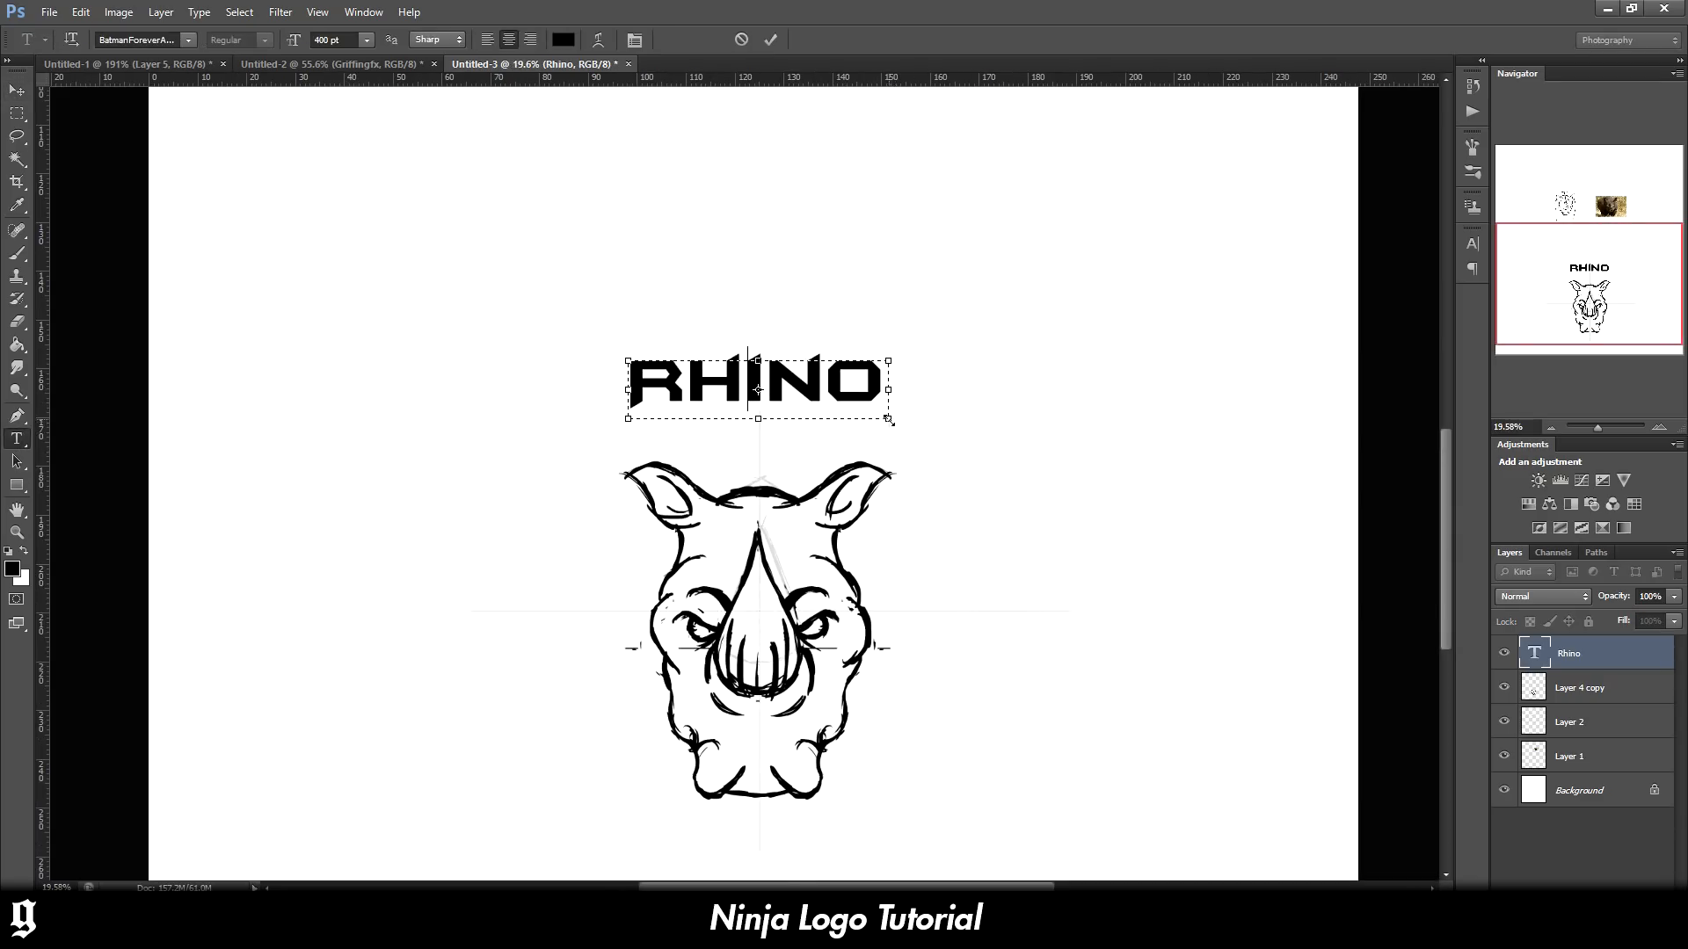
pyautogui.moveTo(889, 420); pyautogui.dragTo(1031, 441)
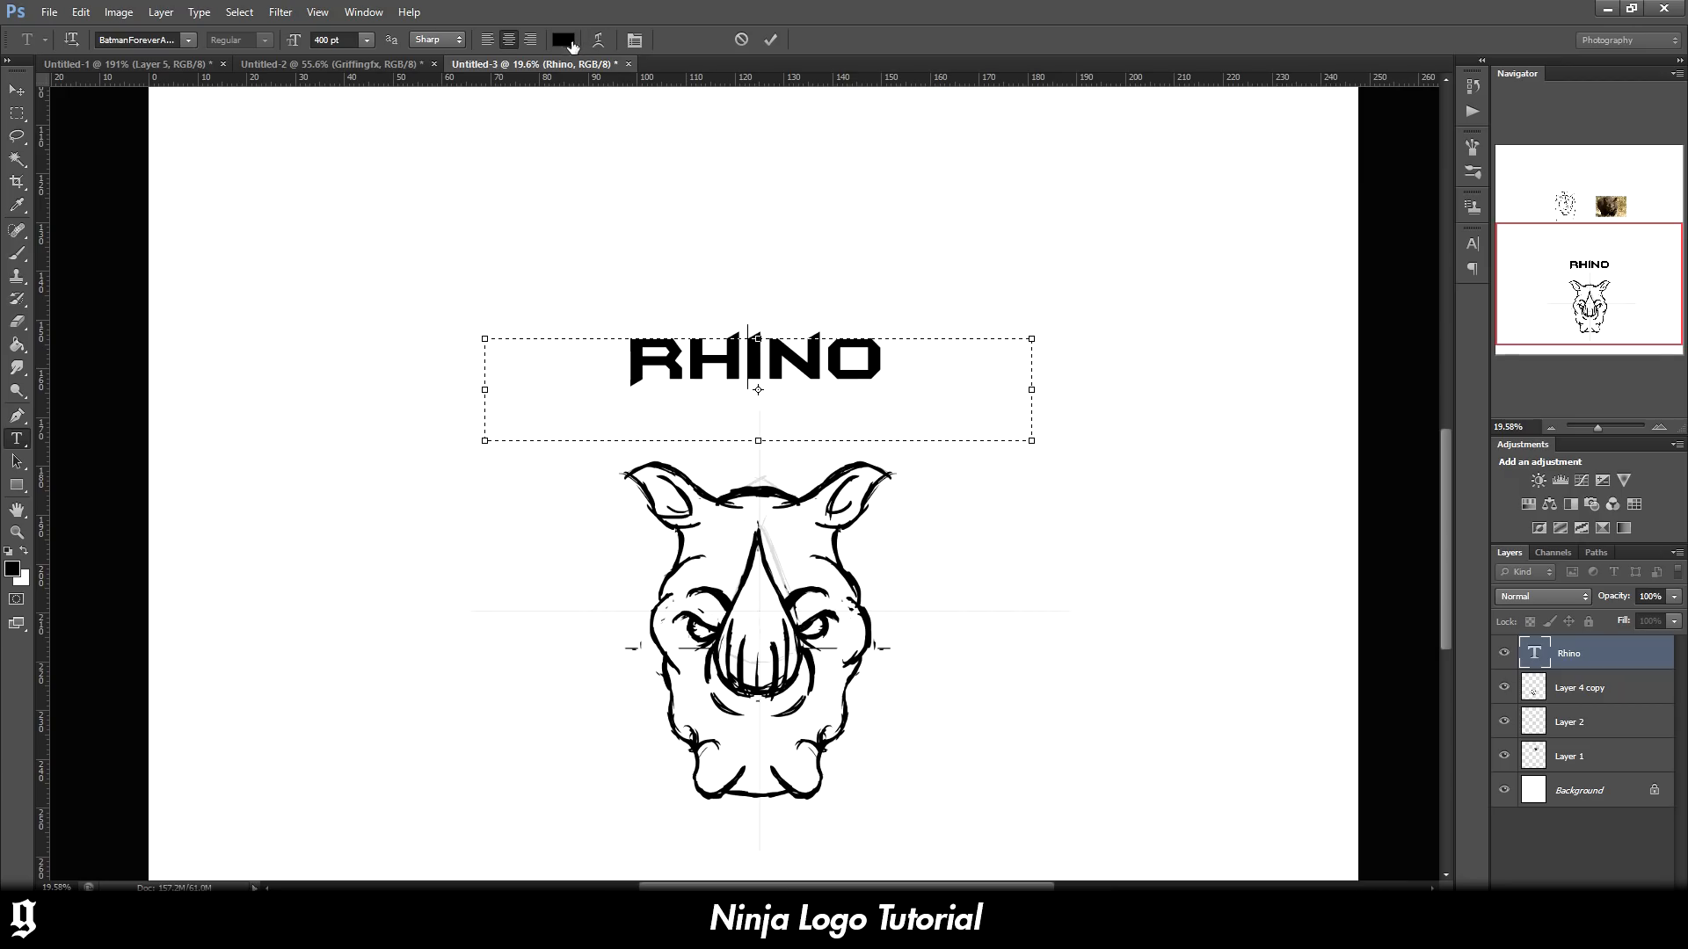
# Warp the RHINO text with the horizontal Arc style at a bend of +17%
pyautogui.click(598, 40)
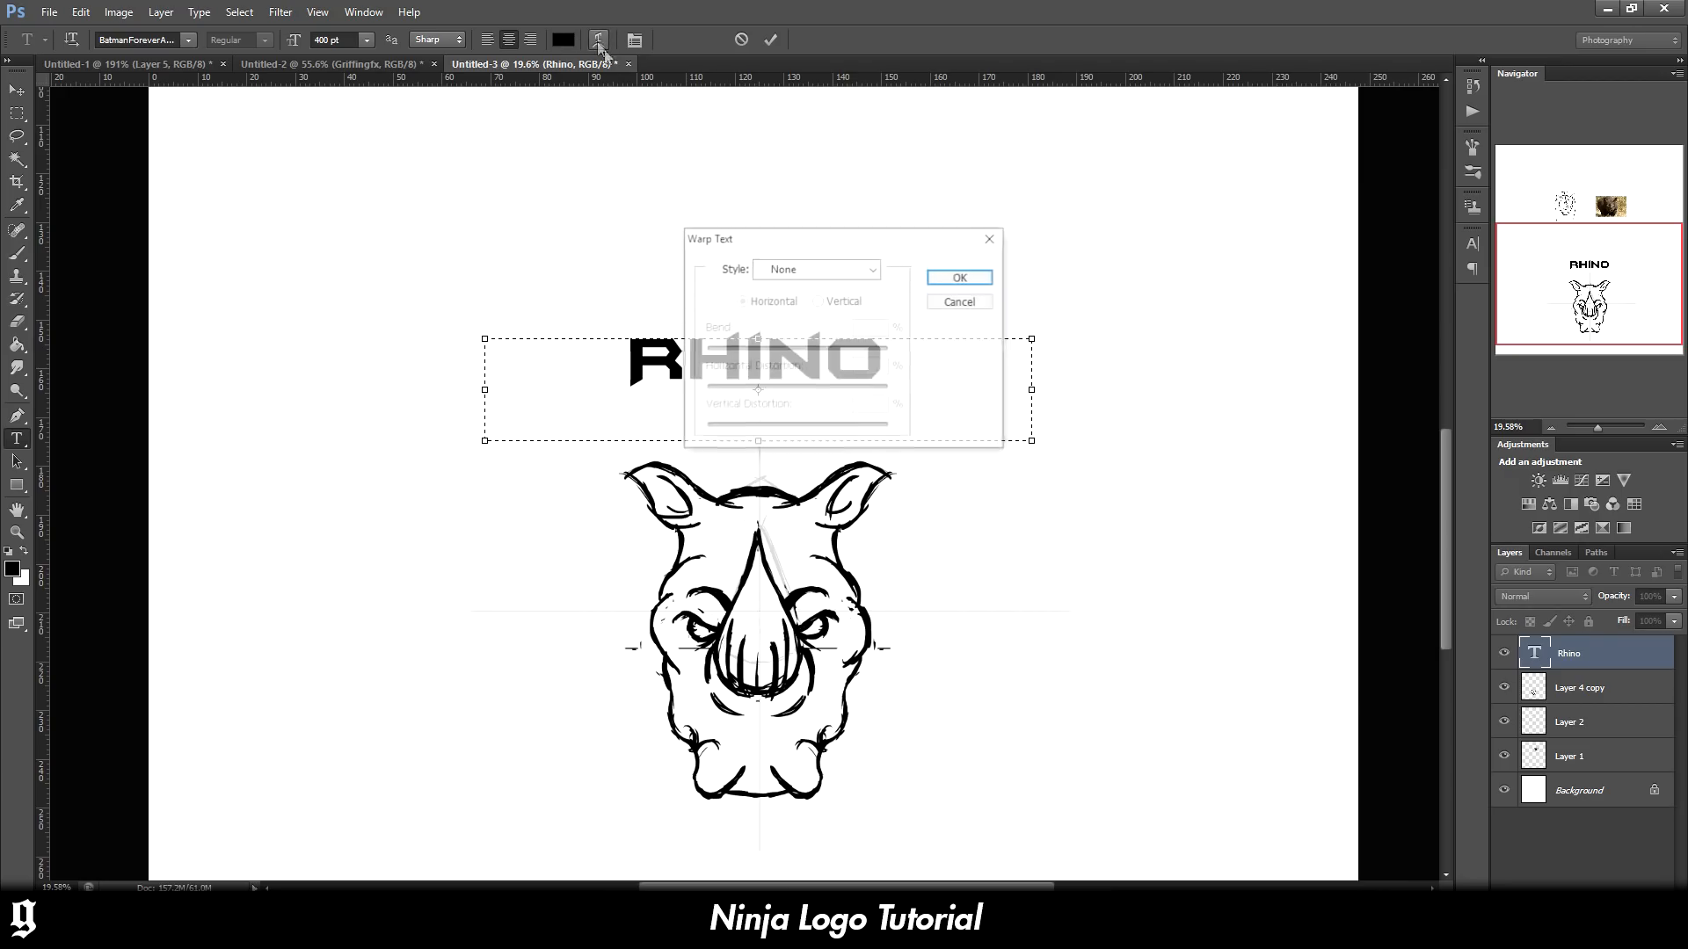
pyautogui.click(802, 278)
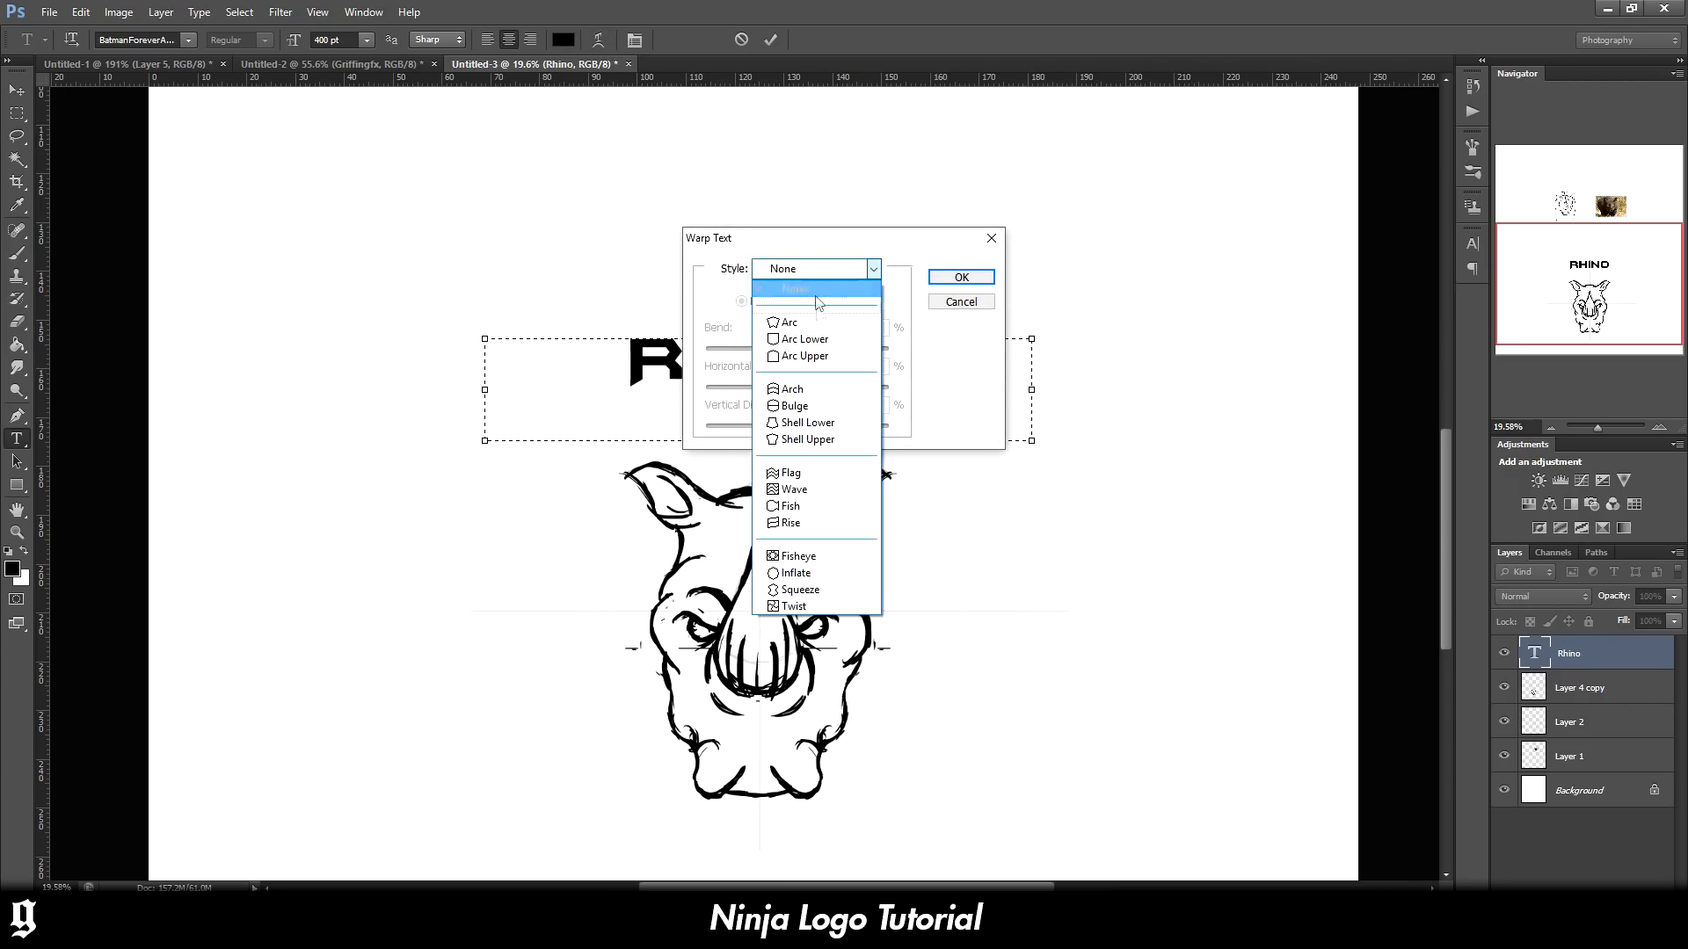
pyautogui.click(816, 329)
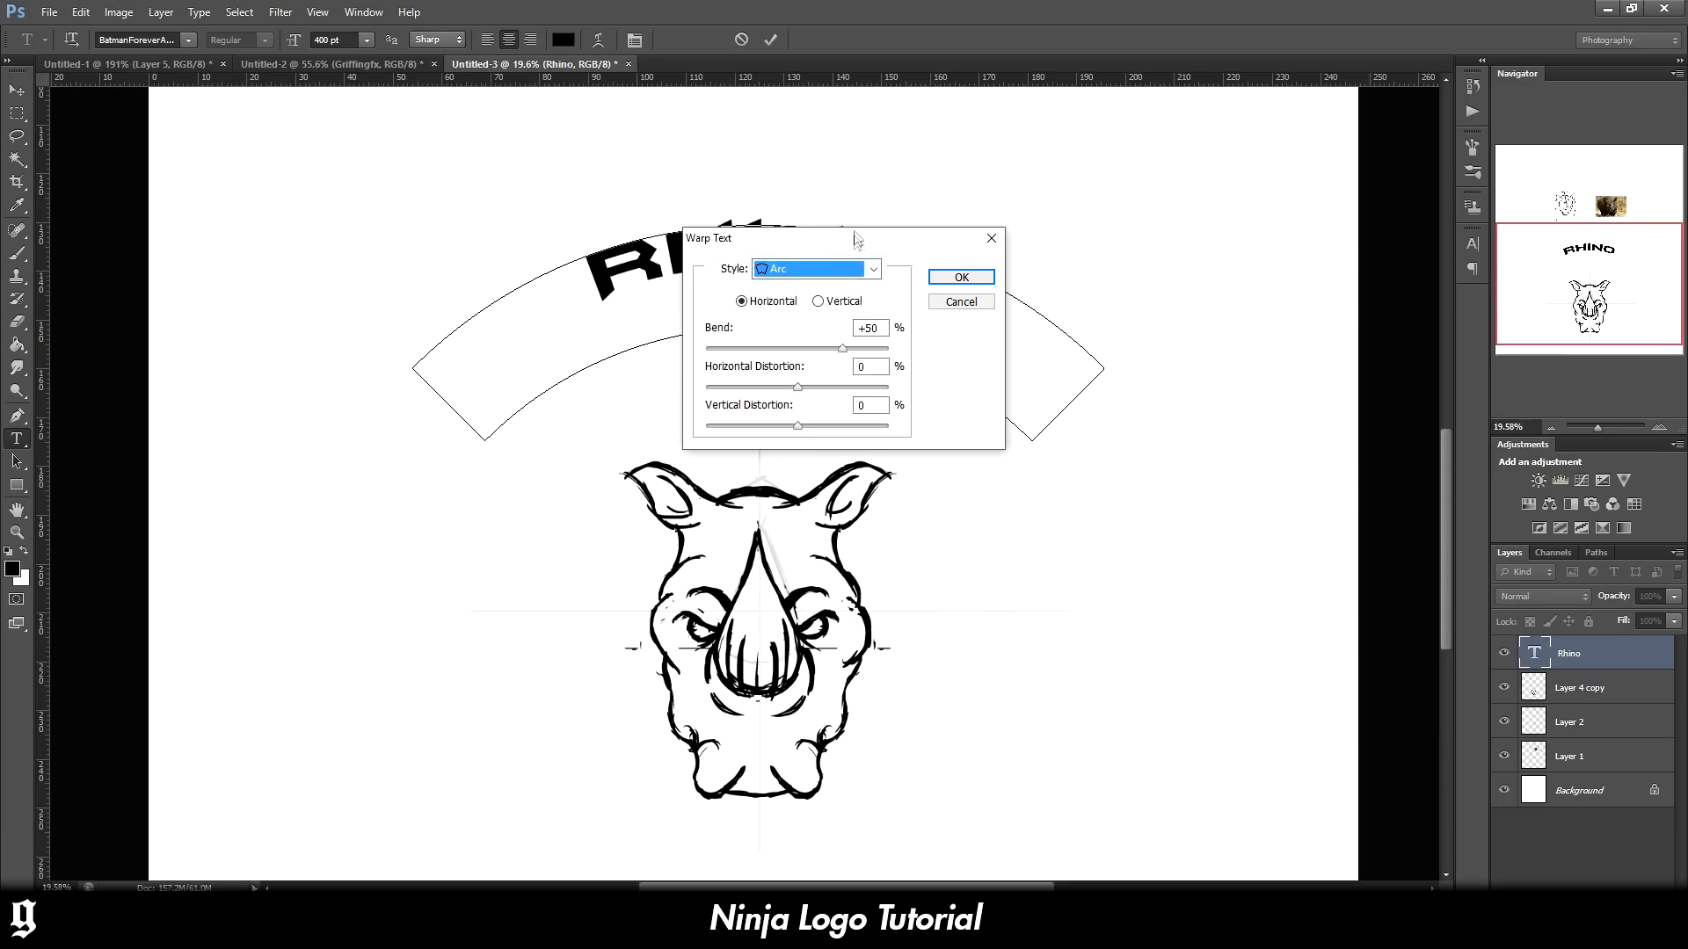
pyautogui.moveTo(846, 248); pyautogui.dragTo(1029, 510)
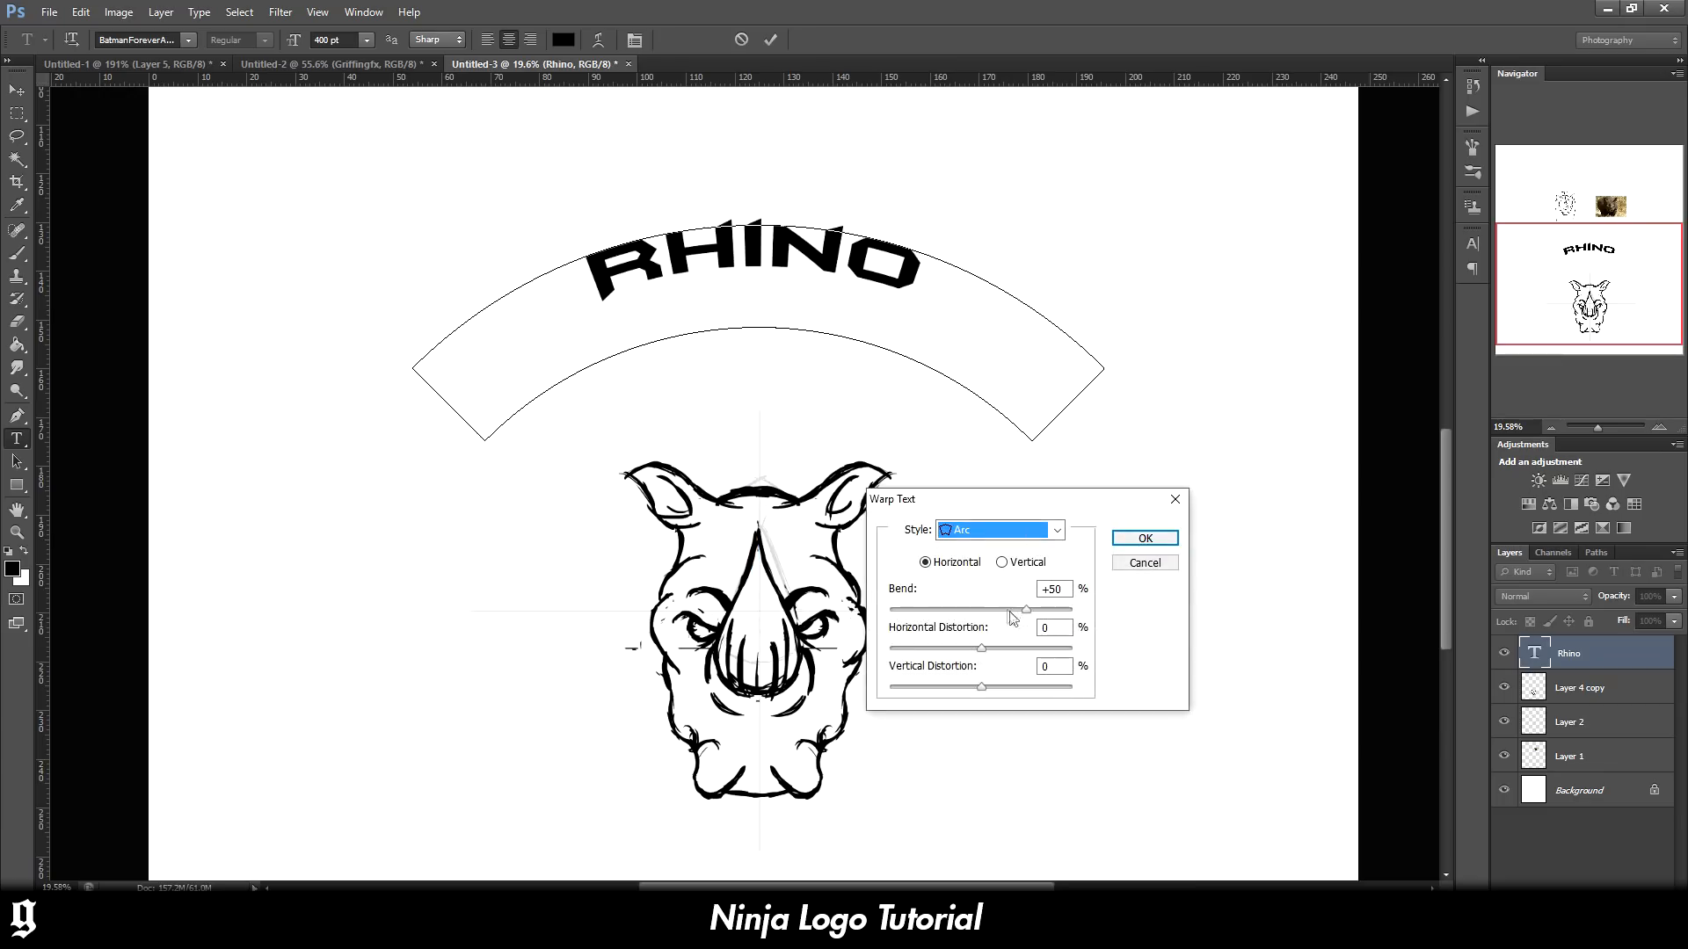
pyautogui.moveTo(1025, 609); pyautogui.dragTo(1000, 613)
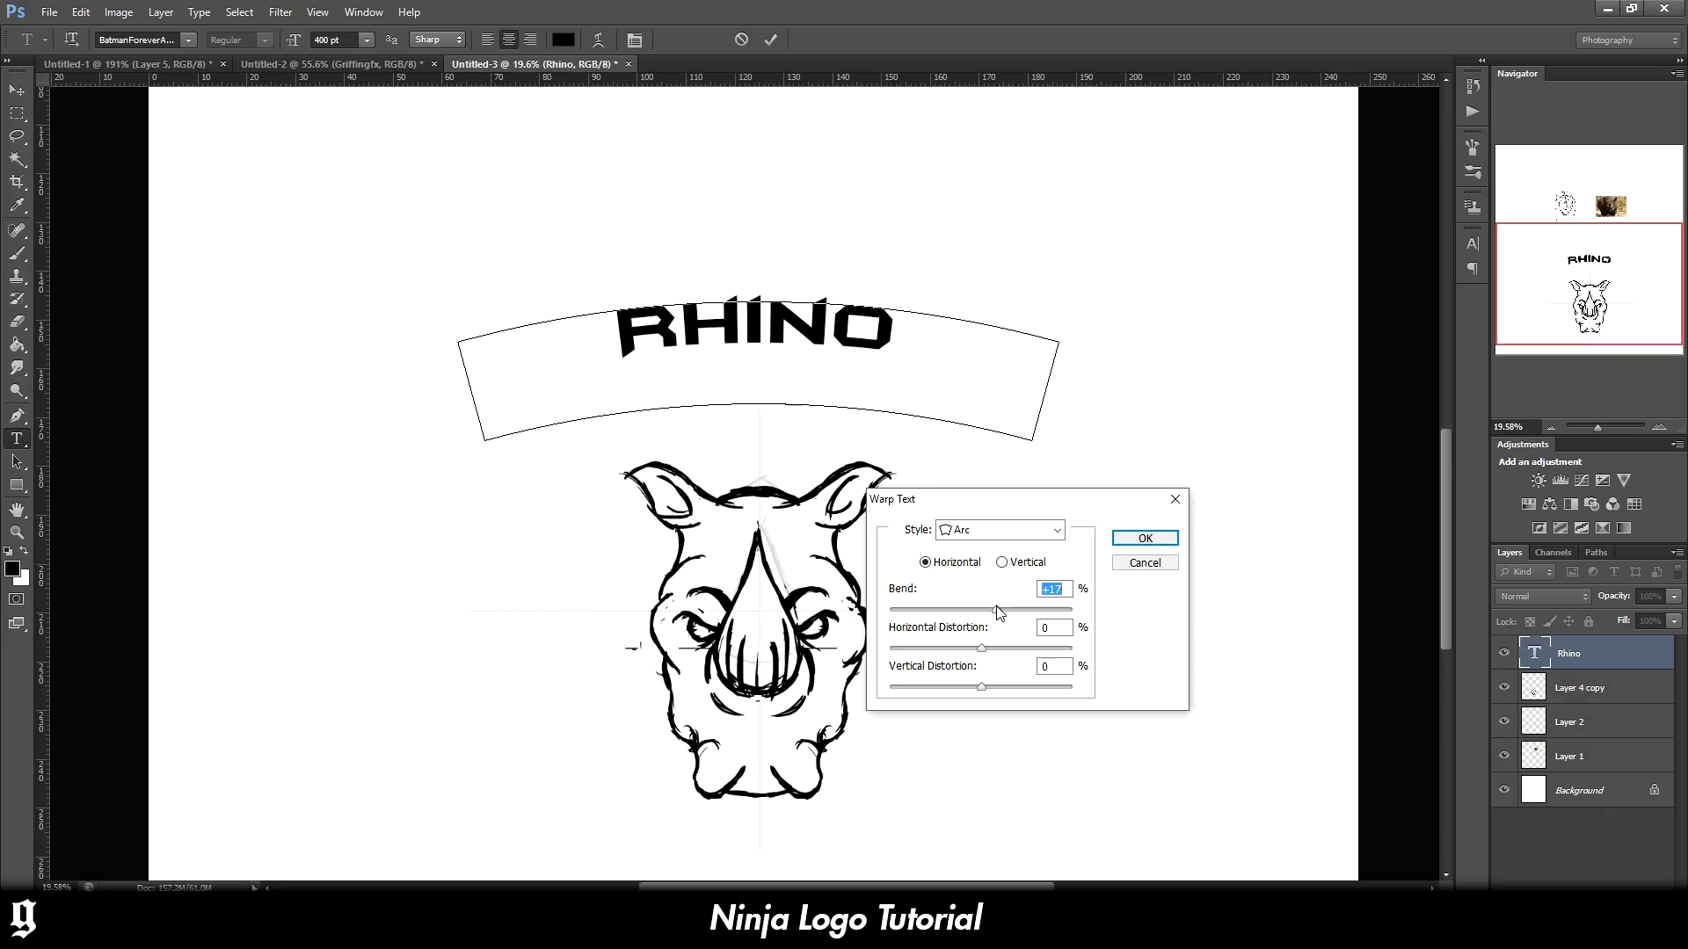
# Try the Arc Lower warp on the RHINO text, then use Arc Upper with a bend of +41%
pyautogui.click(1018, 531)
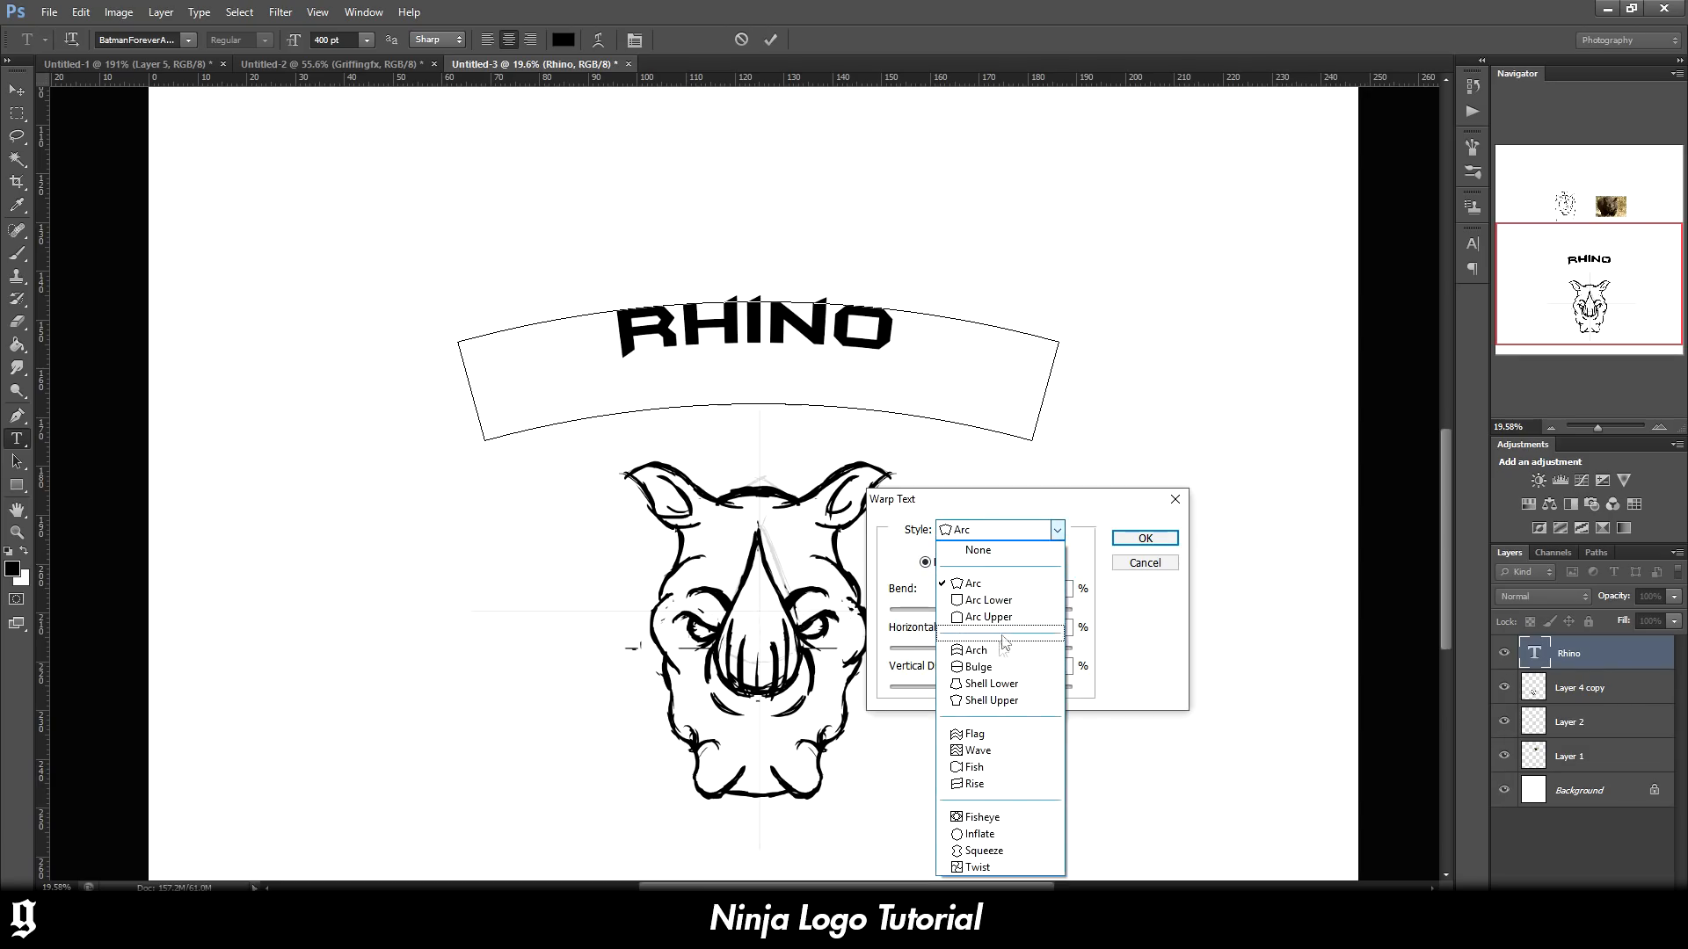
pyautogui.click(1013, 602)
pyautogui.click(1003, 534)
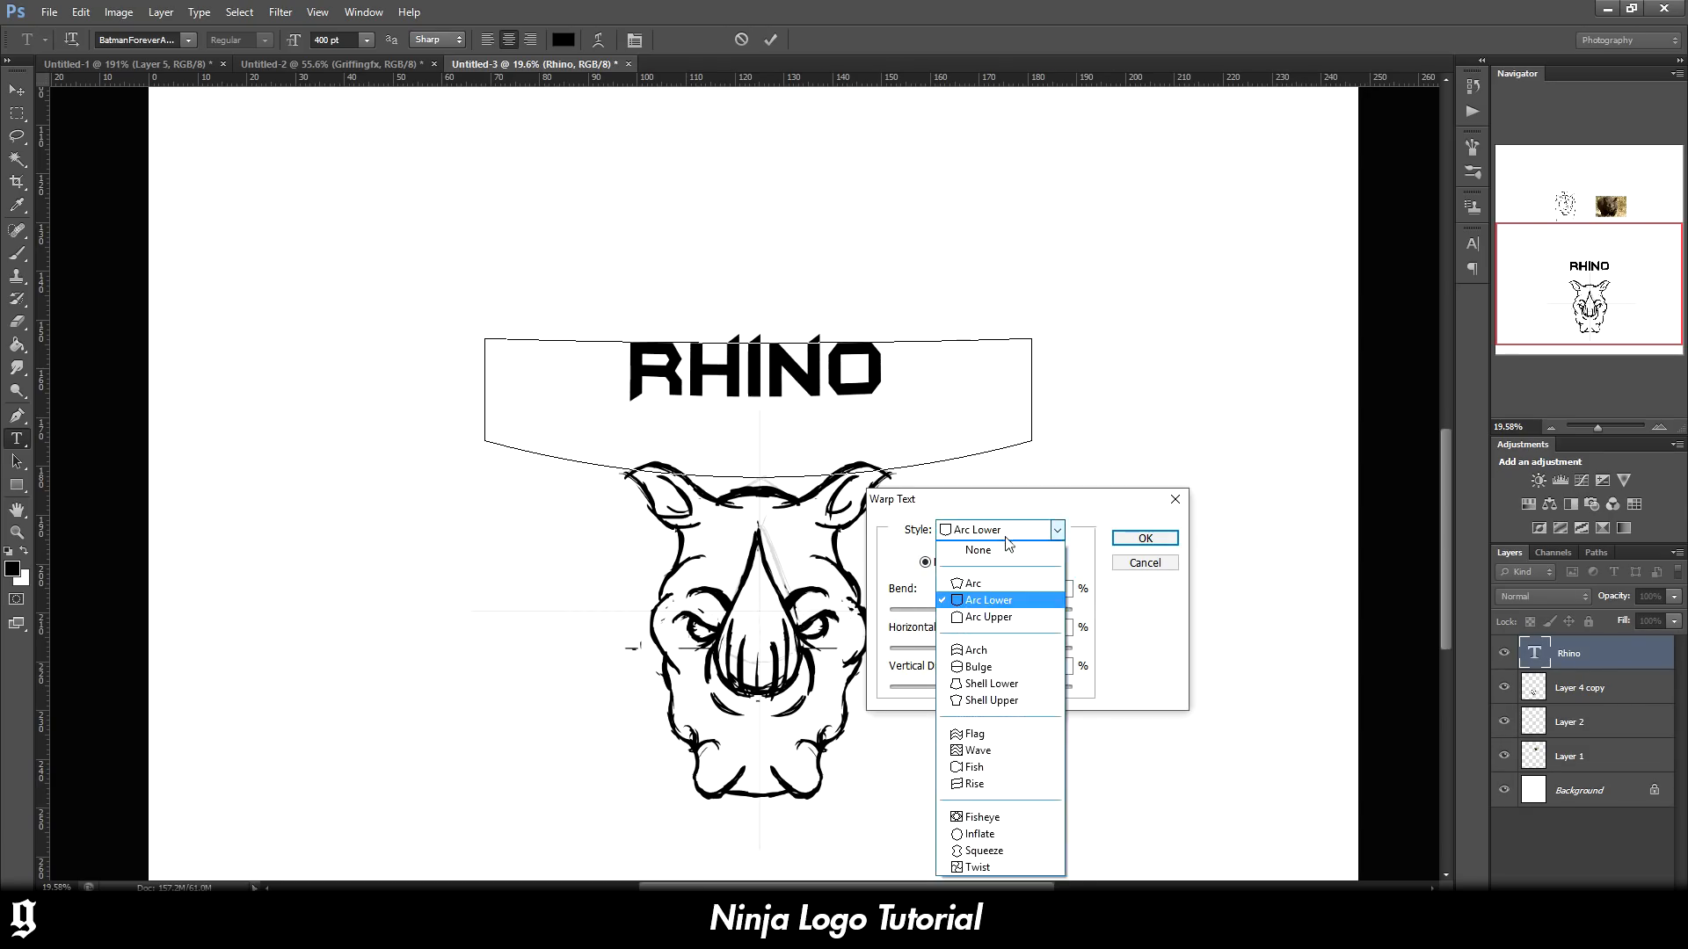
pyautogui.click(1009, 616)
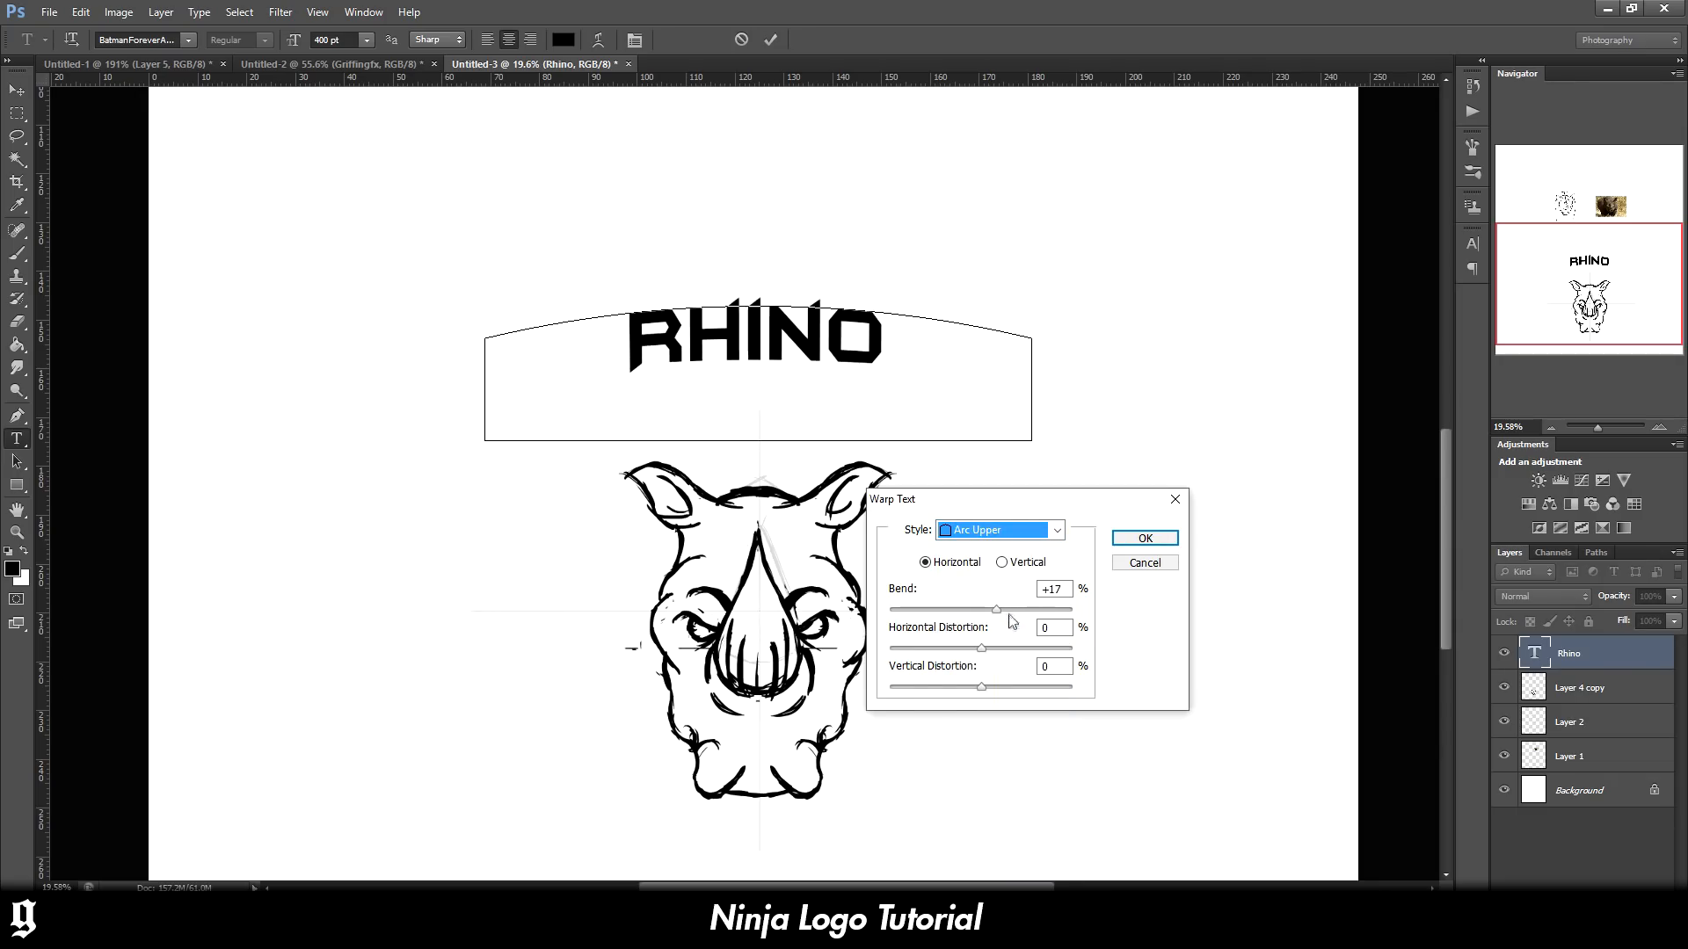
pyautogui.moveTo(998, 613); pyautogui.dragTo(1020, 613)
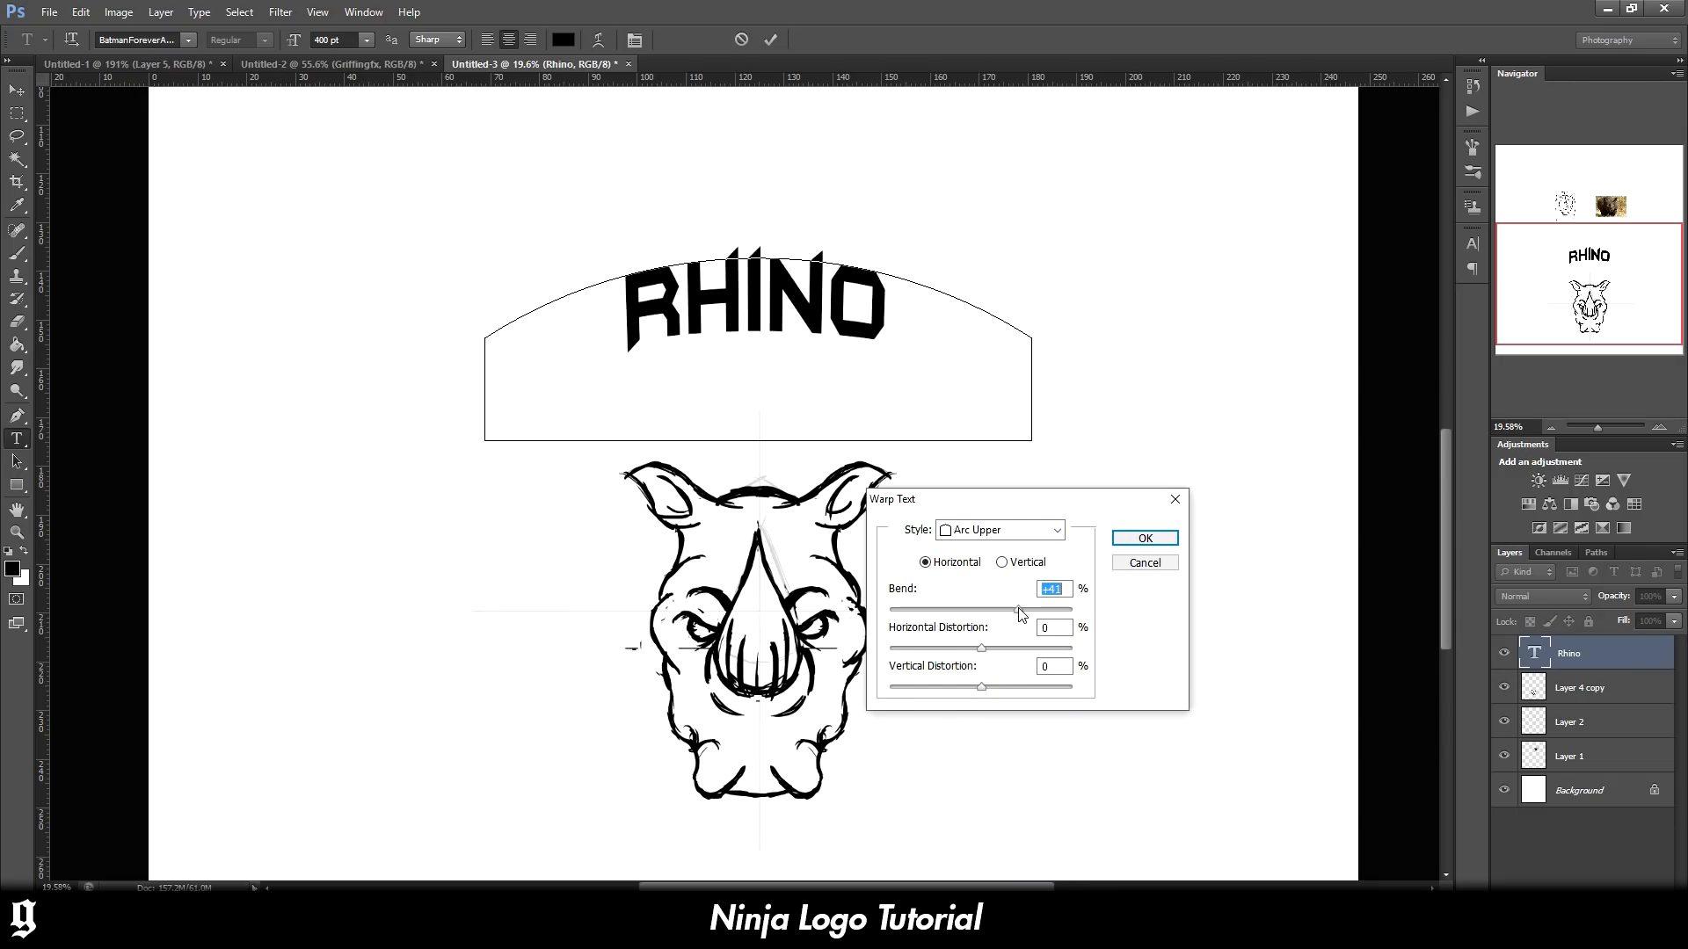
# Try the Bulge and Arch warp styles on the RHINO text
pyautogui.click(1019, 530)
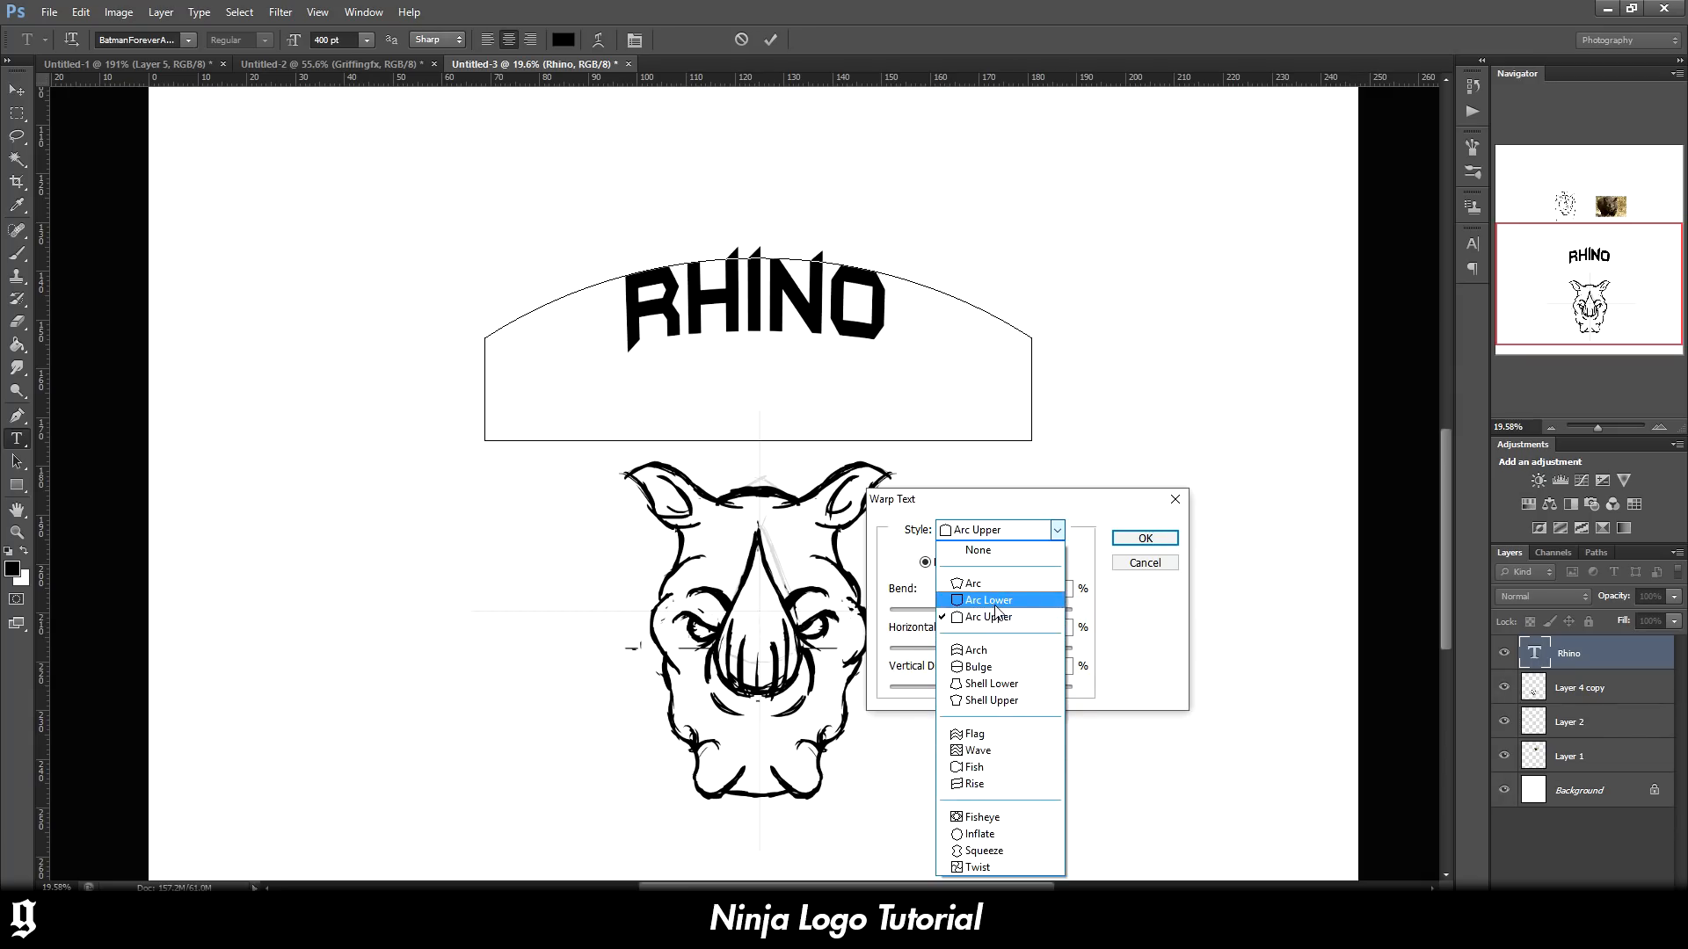
pyautogui.click(1012, 668)
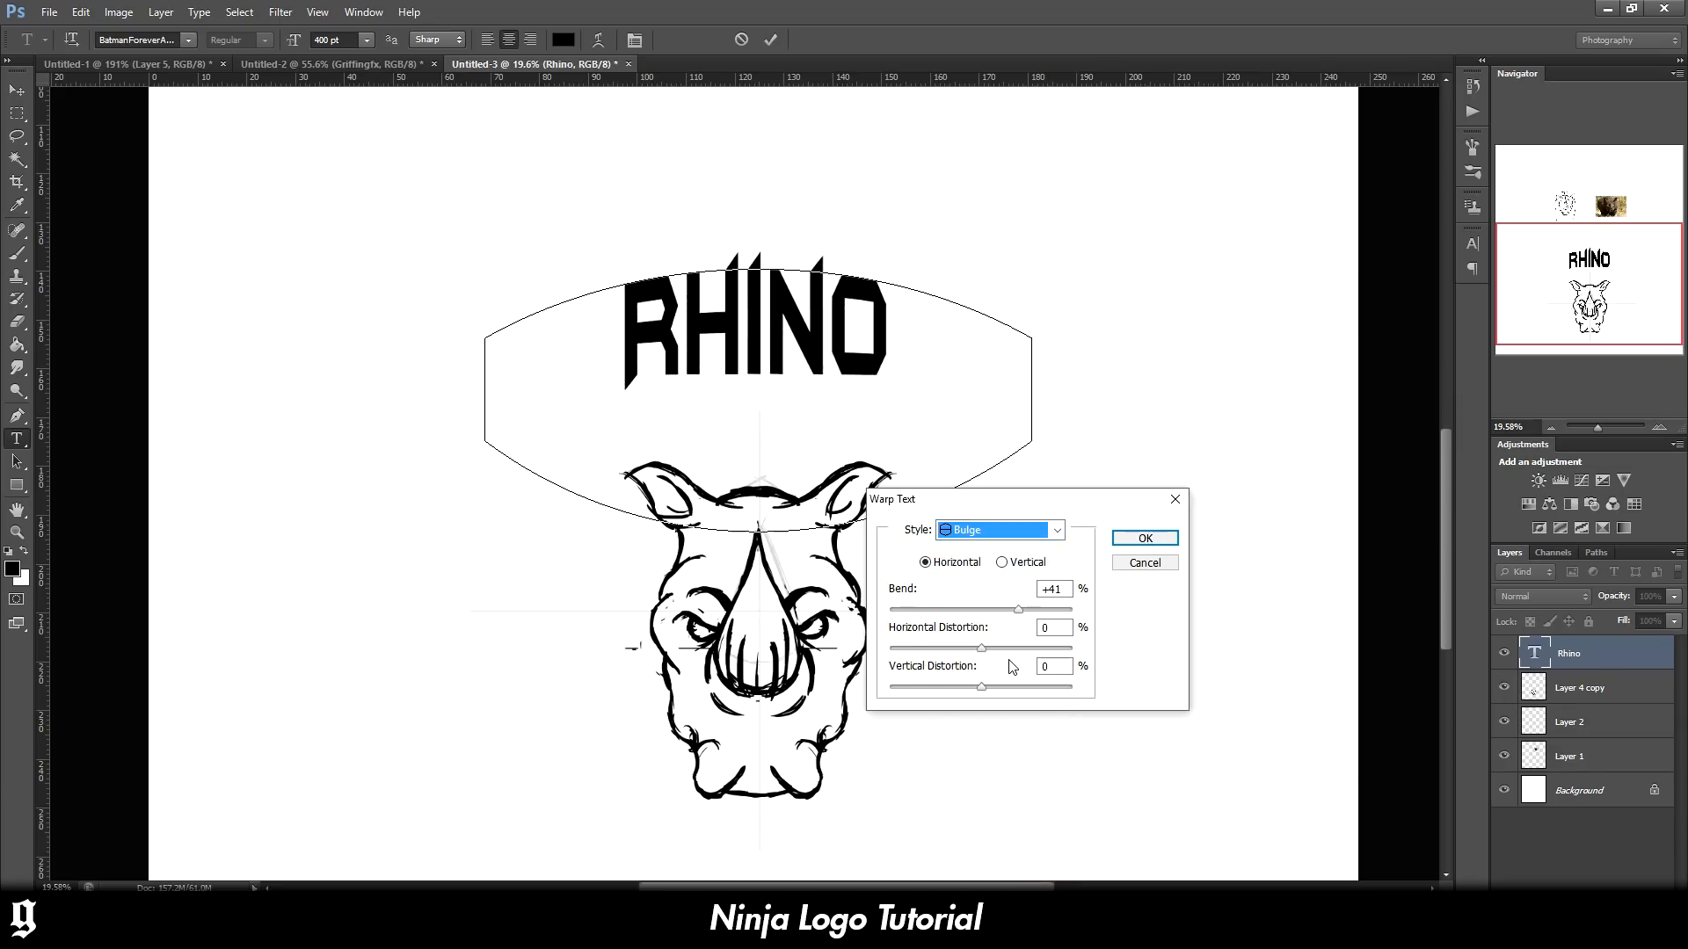
pyautogui.click(1020, 533)
pyautogui.click(1002, 653)
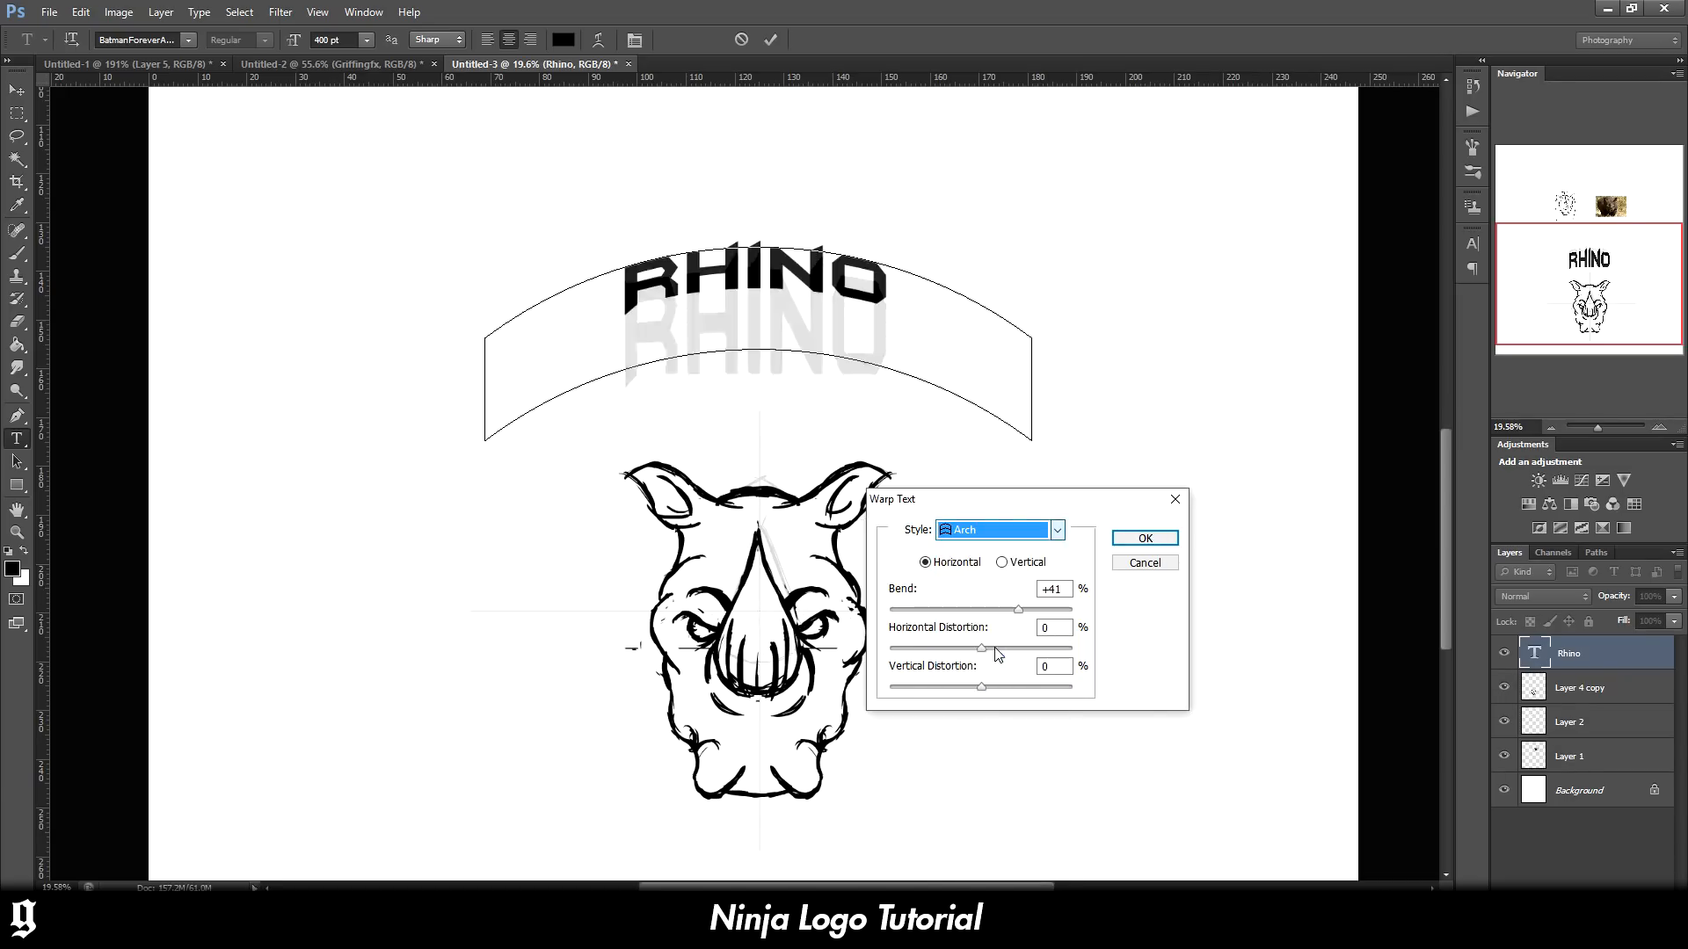
# Set the RHINO text's warp style to Arc Upper, increase the bend slightly and apply the warp
pyautogui.click(1005, 531)
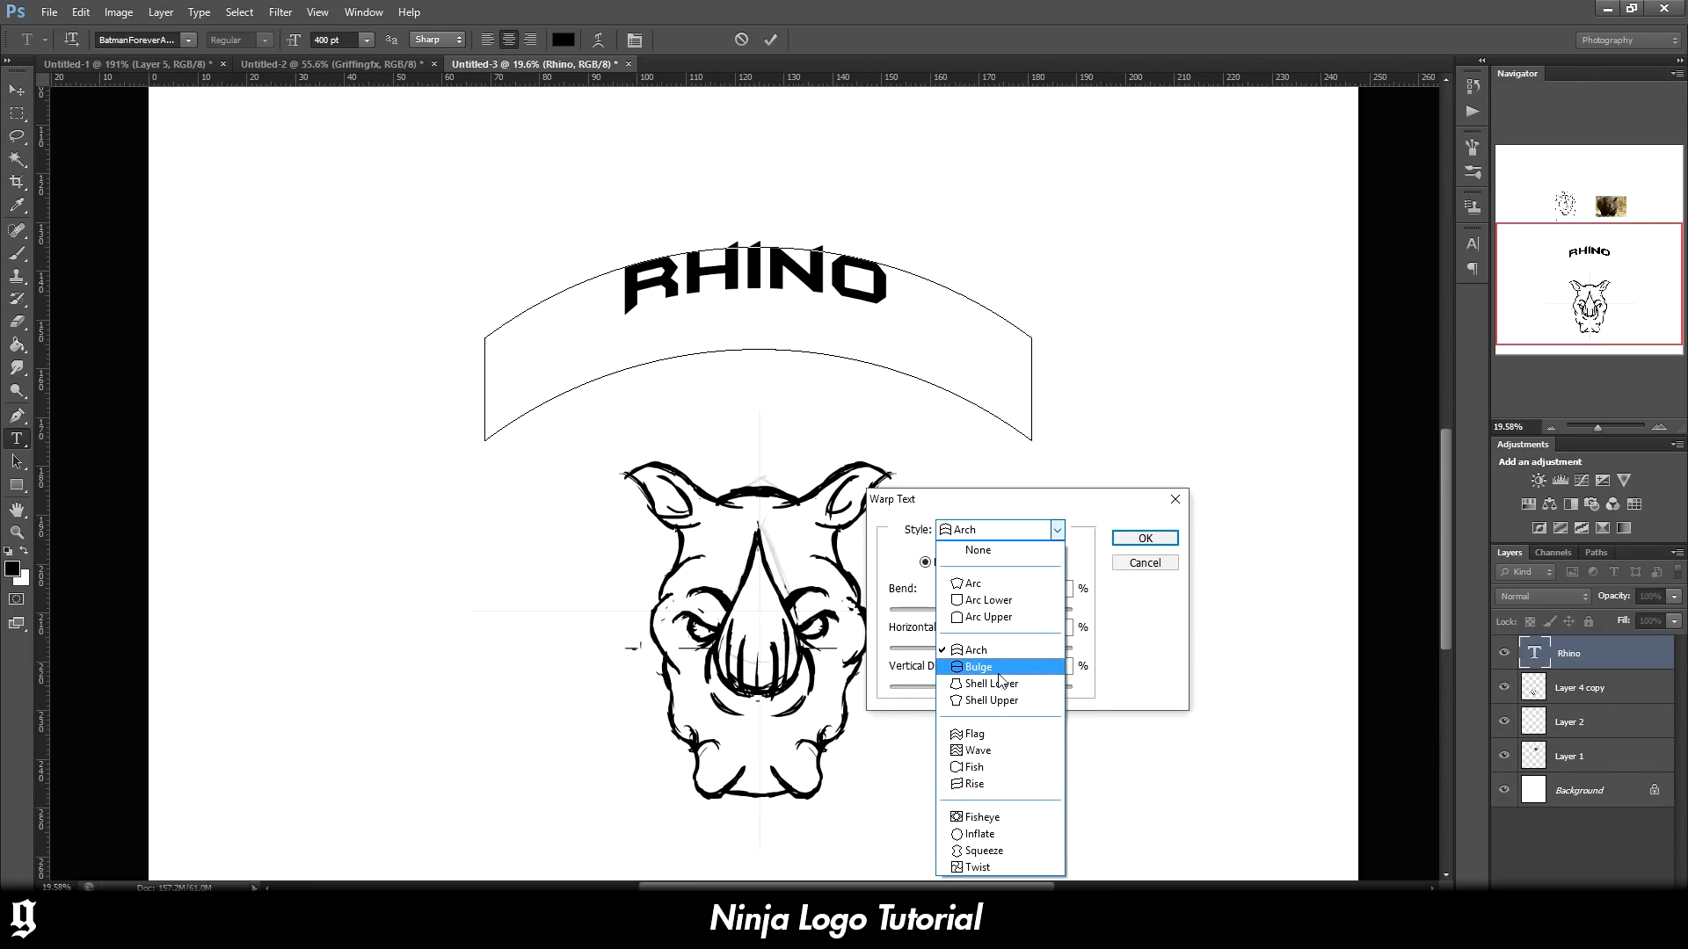
pyautogui.click(1006, 618)
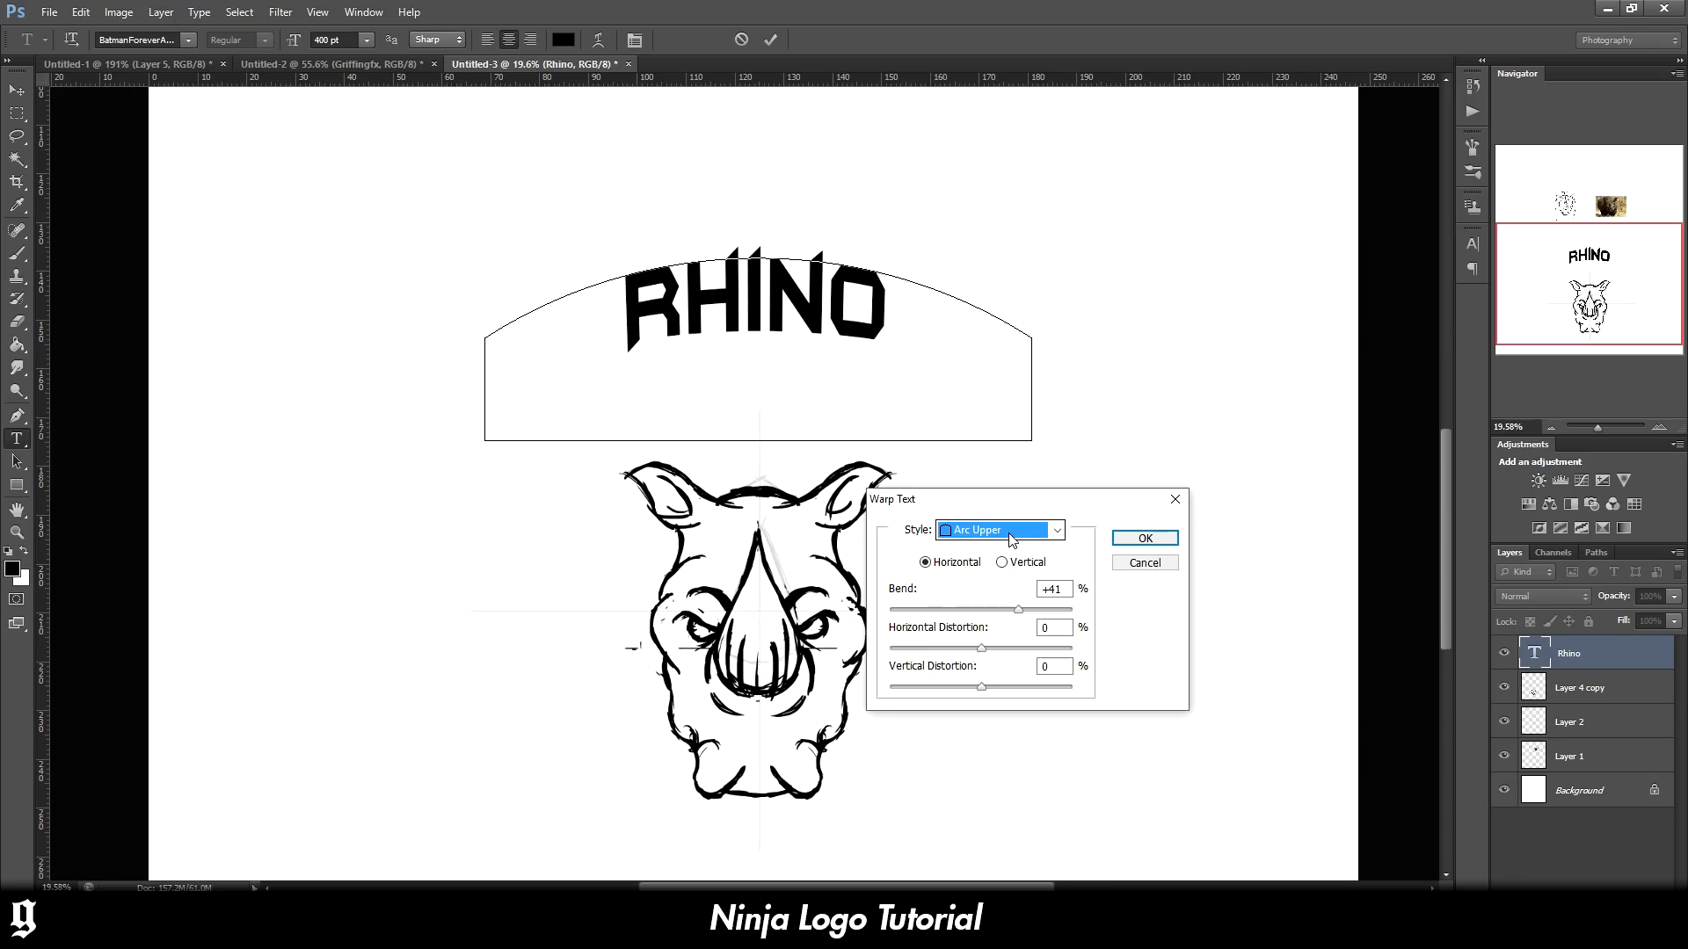
pyautogui.moveTo(1018, 612); pyautogui.dragTo(1022, 615)
pyautogui.click(1144, 538)
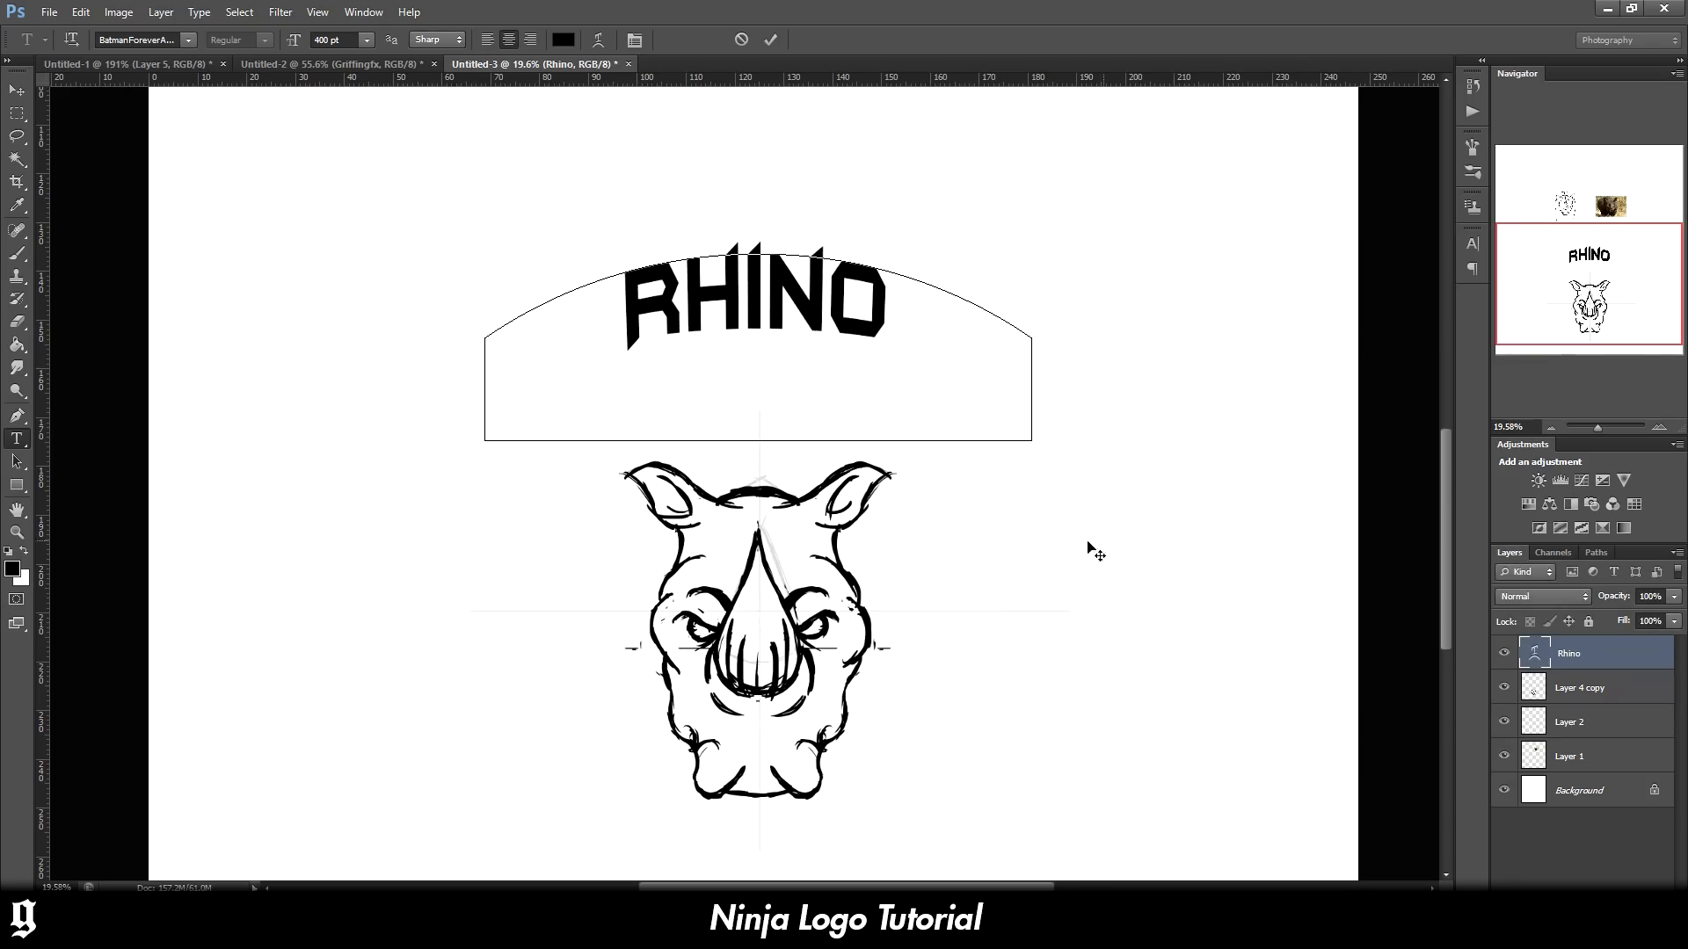
# Rasterize the warped Rhino type layer
pyautogui.click(17, 89)
pyautogui.scroll(2, 796, 320)
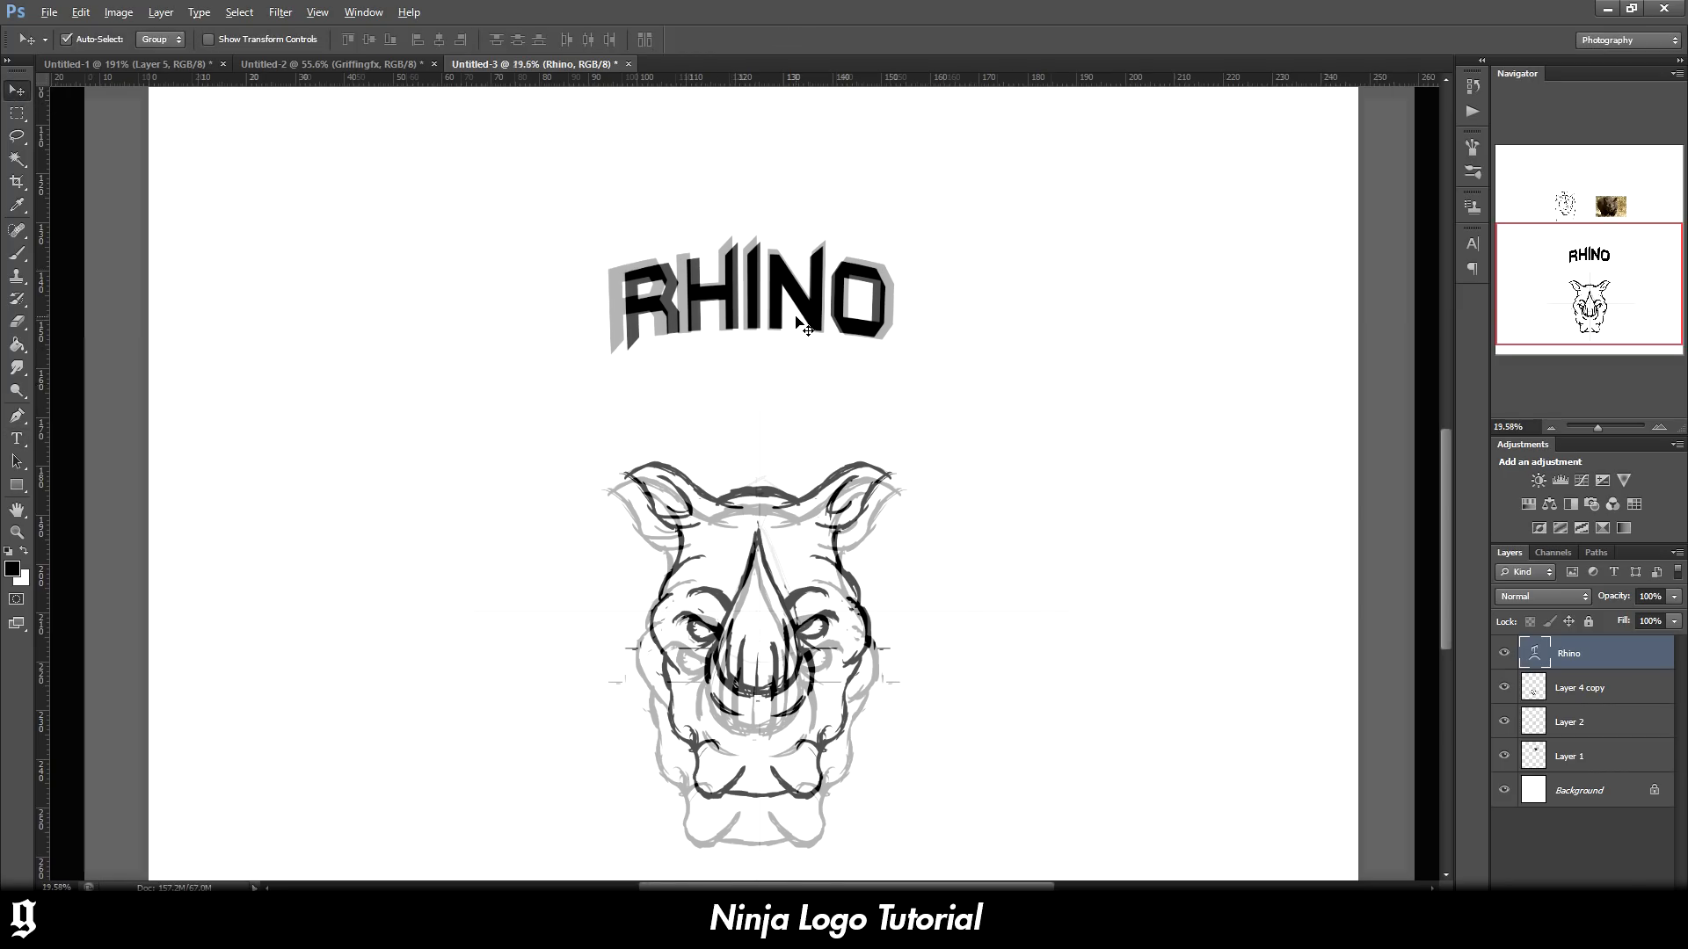
pyautogui.rightClick(1614, 674)
pyautogui.click(1530, 420)
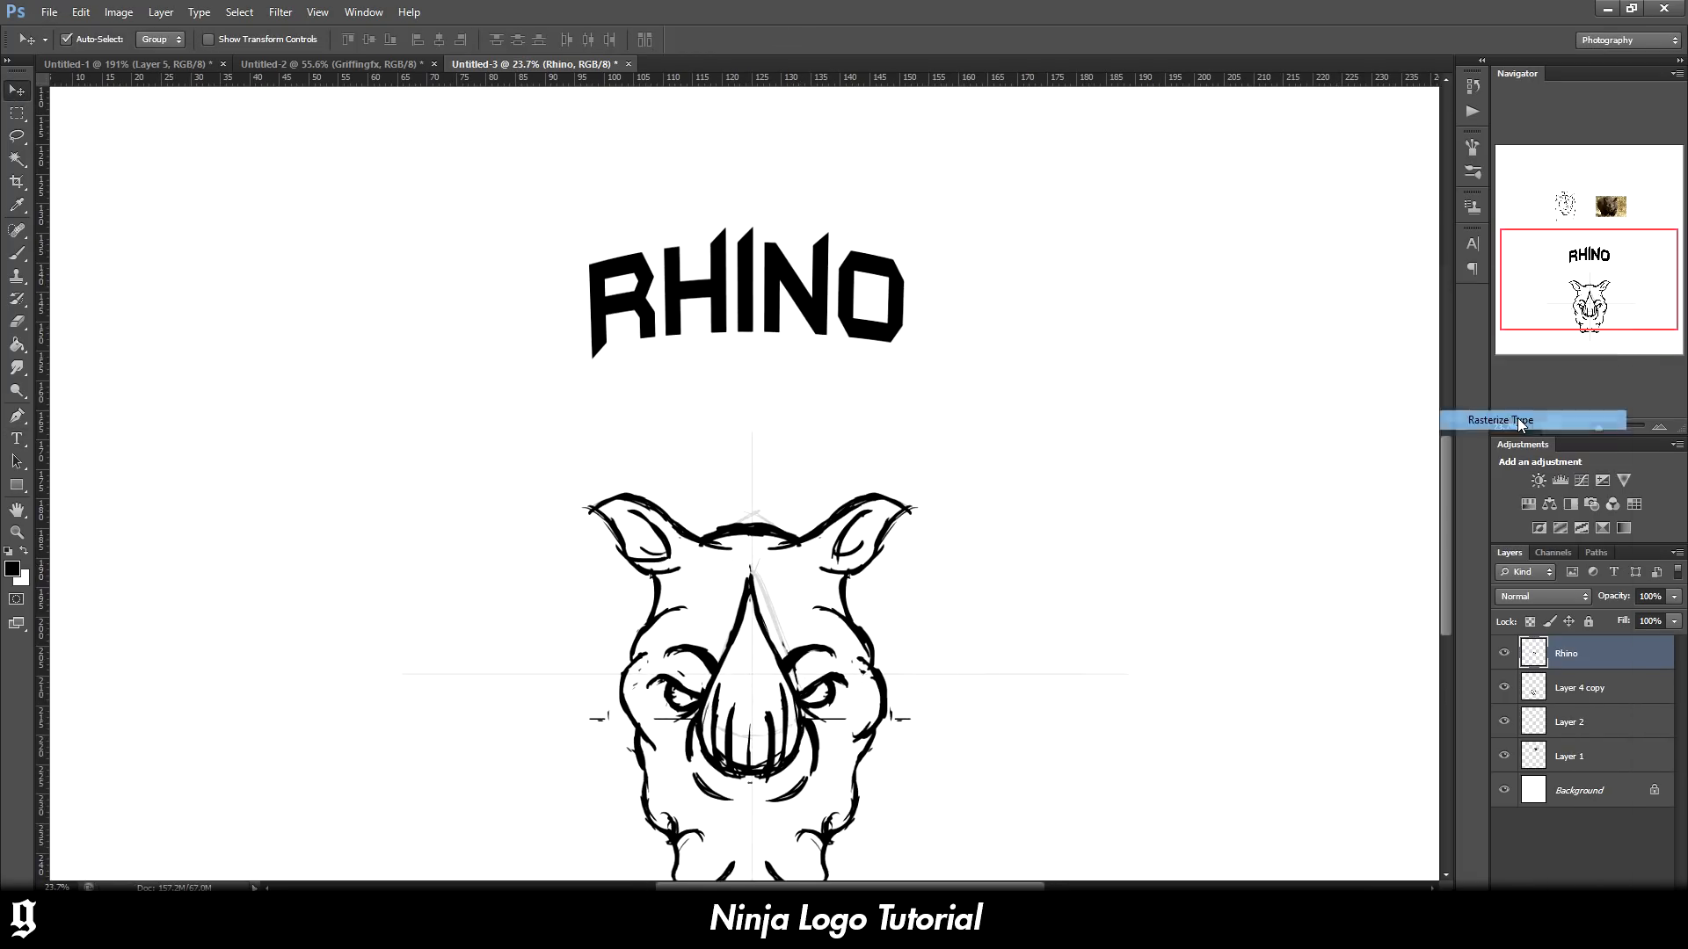
# Try a freehand brush stroke from the foot of the N sweeping beneath the H and I, and undo it
pyautogui.scroll(4, 788, 328)
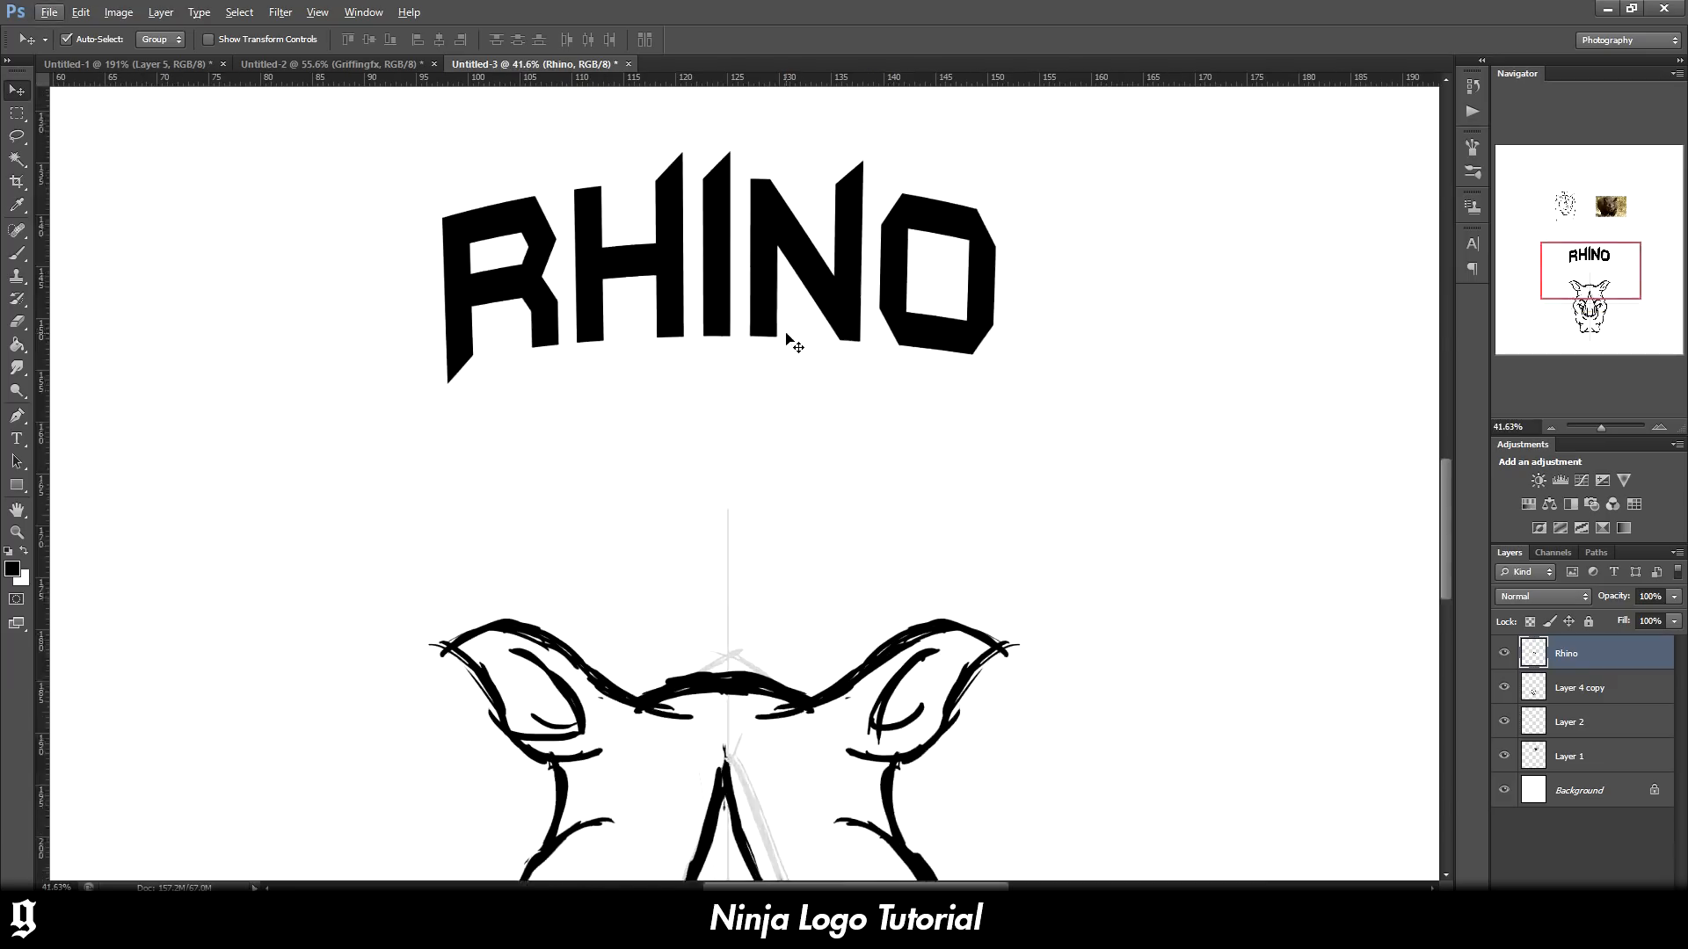
pyautogui.scroll(3, 807, 446)
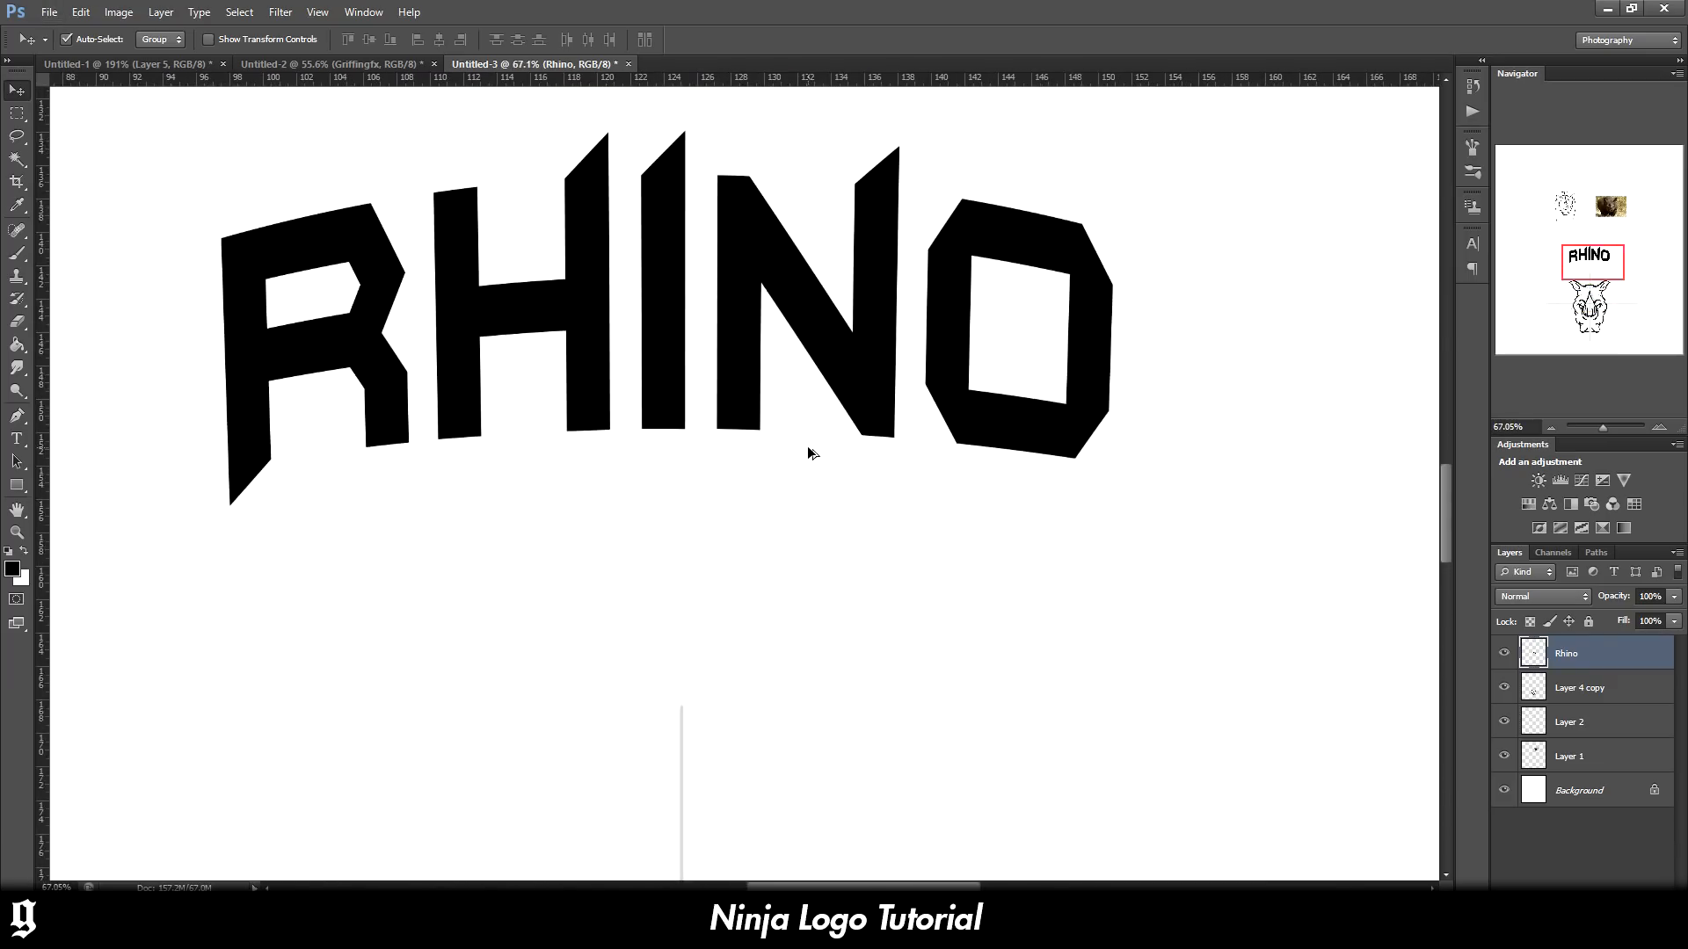
pyautogui.click(16, 114)
pyautogui.press('b')
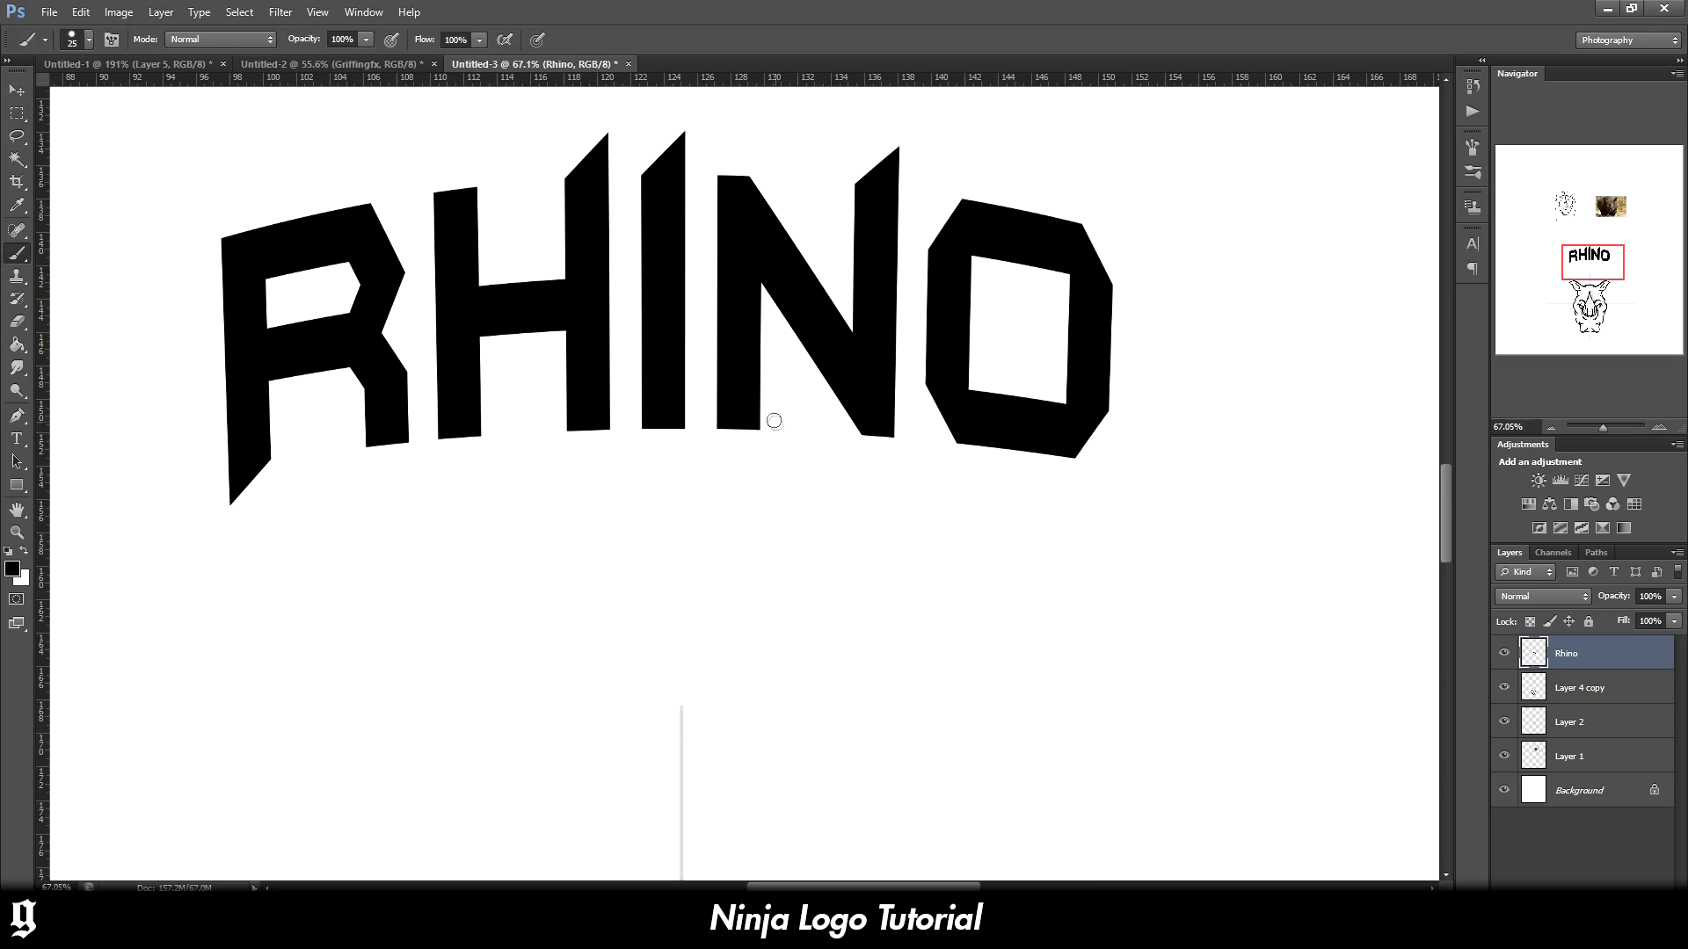
pyautogui.moveTo(746, 412)
pyautogui.mouseDown()
pyautogui.moveTo(753, 537)
pyautogui.moveTo(458, 534)
pyautogui.mouseUp()
pyautogui.hotkey('ctrl', 'z')
# Select the lower part of the N's left leg and stretch it down below the other letters
pyautogui.press('m')
pyautogui.moveTo(767, 443); pyautogui.dragTo(708, 318)
pyautogui.hotkey('ctrl', 't')
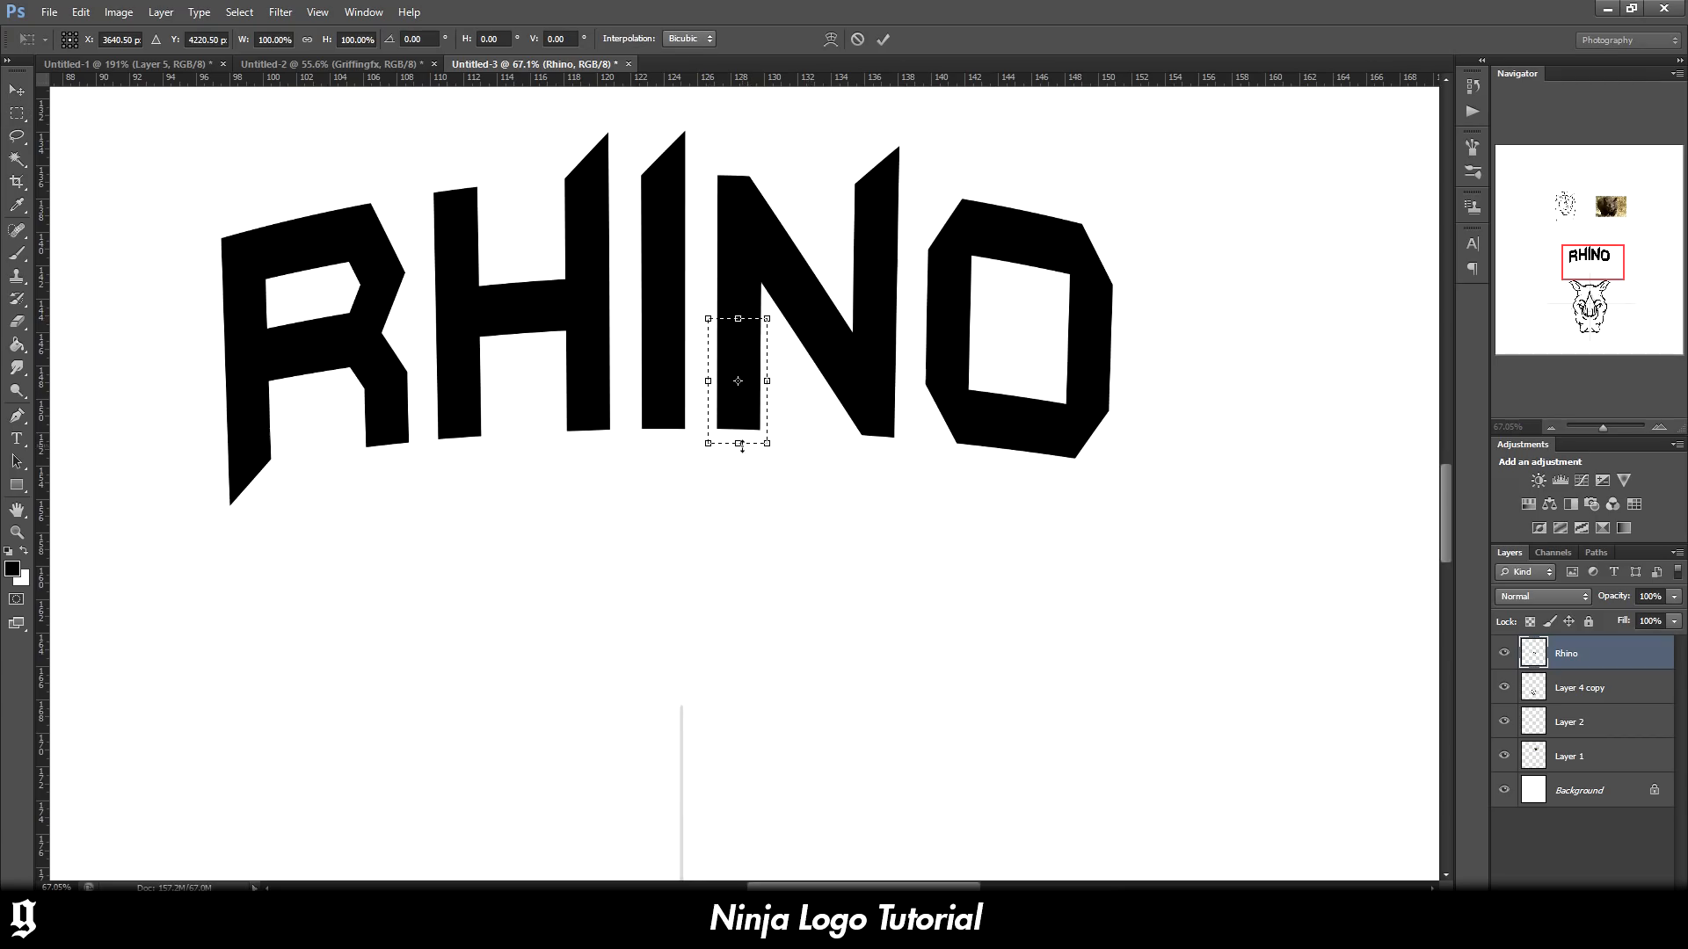
pyautogui.moveTo(751, 444); pyautogui.dragTo(754, 533)
pyautogui.moveTo(751, 506); pyautogui.dragTo(694, 462)
pyautogui.press('Return')
# Try a copy of the N's leg segment, rotated 90°, as a horizontal bar beneath the H and I, and delete it
pyautogui.hotkey('ctrl', 'j')
pyautogui.hotkey('ctrl', 't')
pyautogui.moveTo(774, 422); pyautogui.dragTo(676, 483)
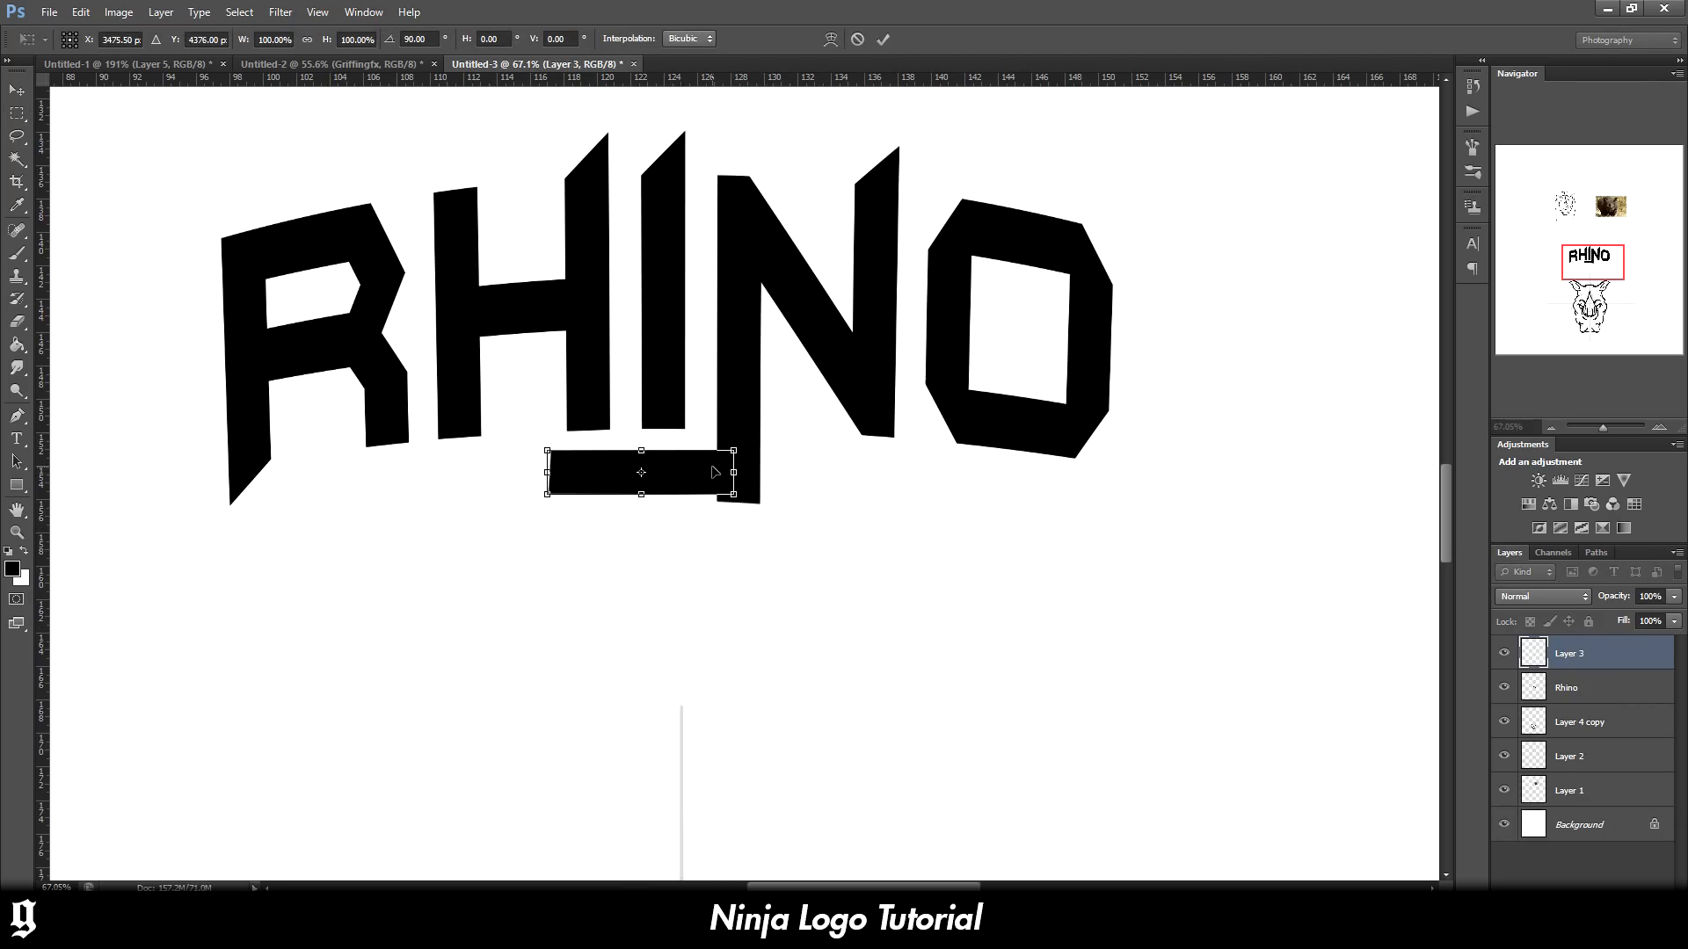
pyautogui.press('Return')
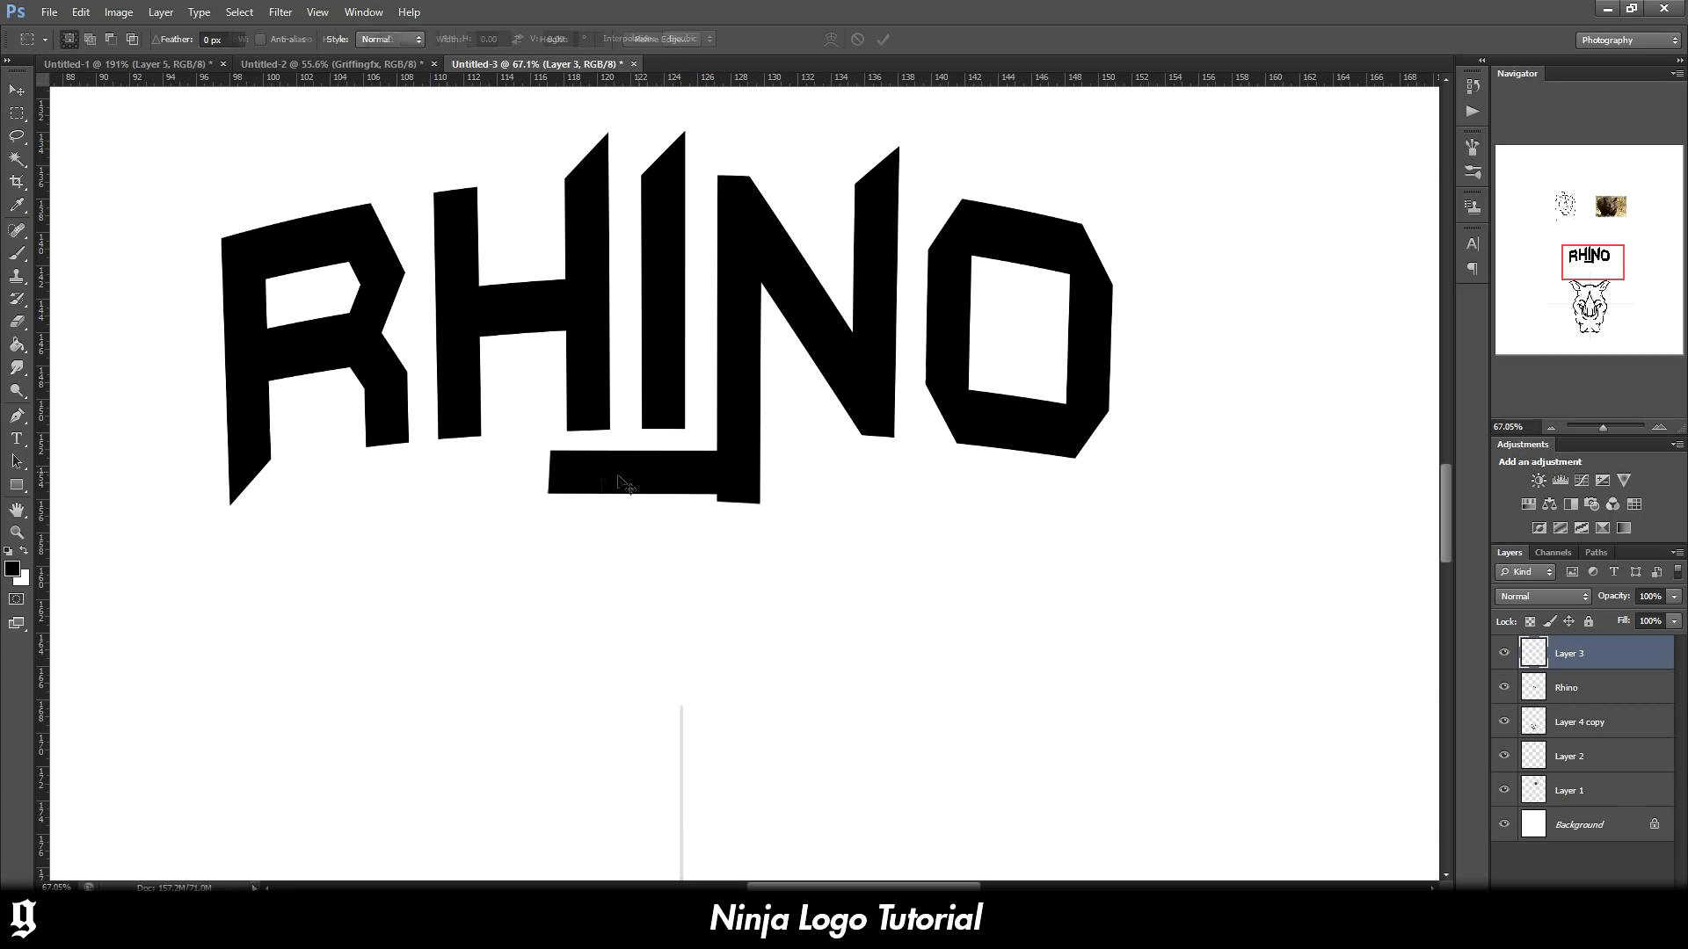
pyautogui.hotkey('ctrl', 't')
pyautogui.press('Return')
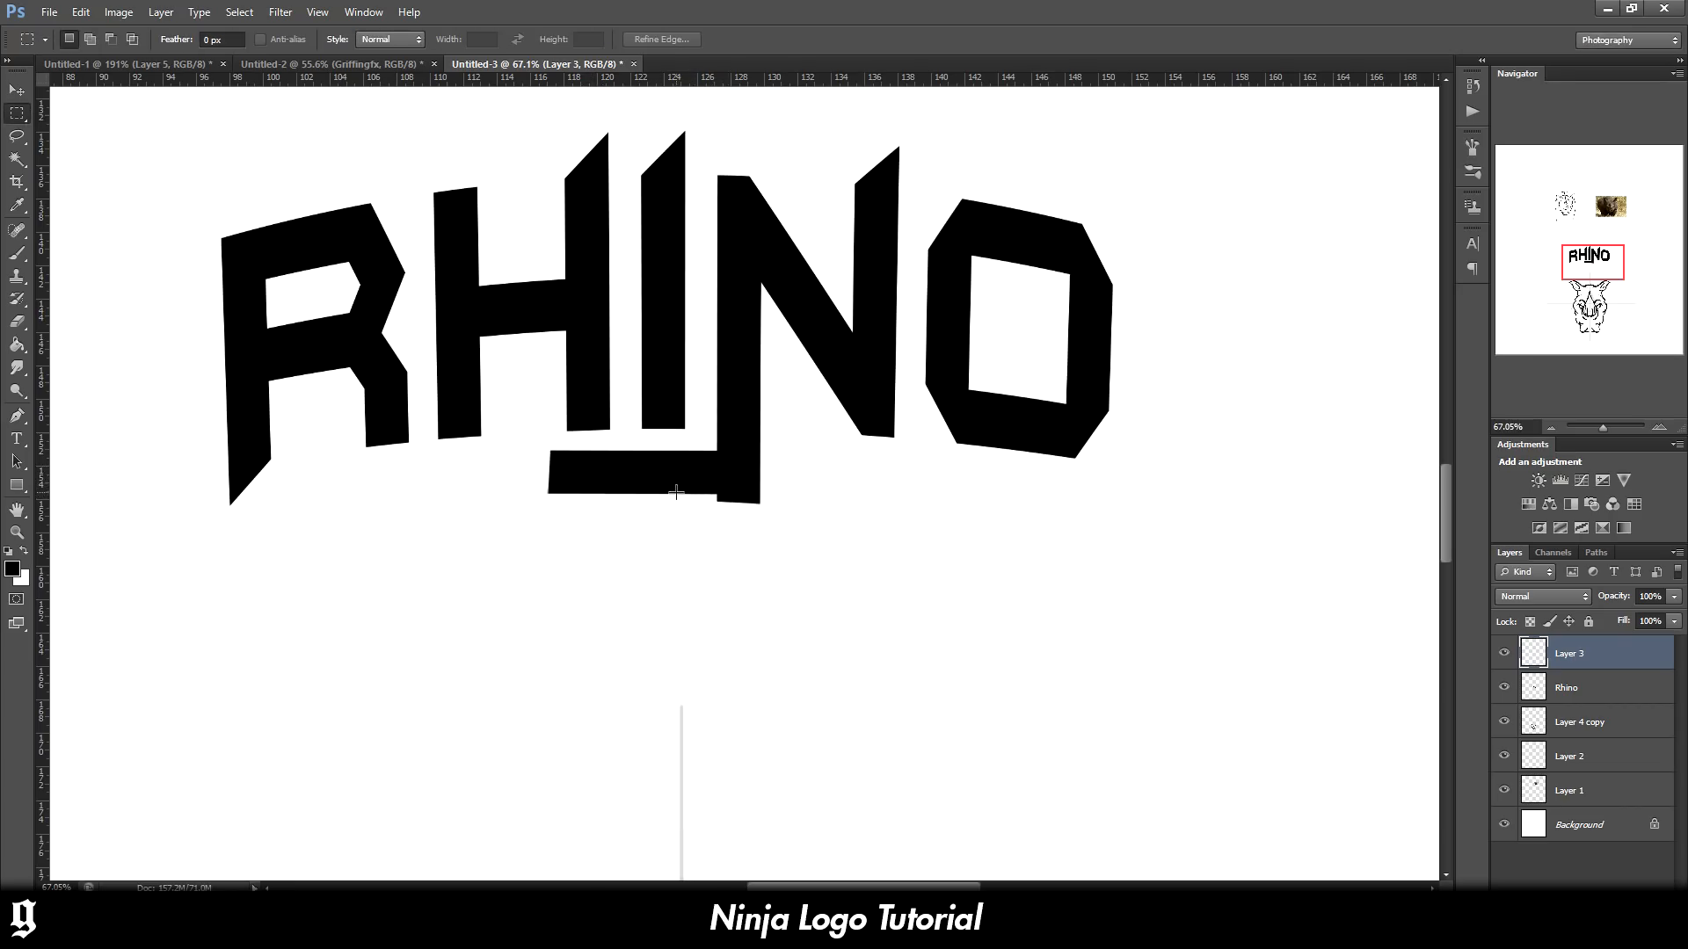
pyautogui.press('v')
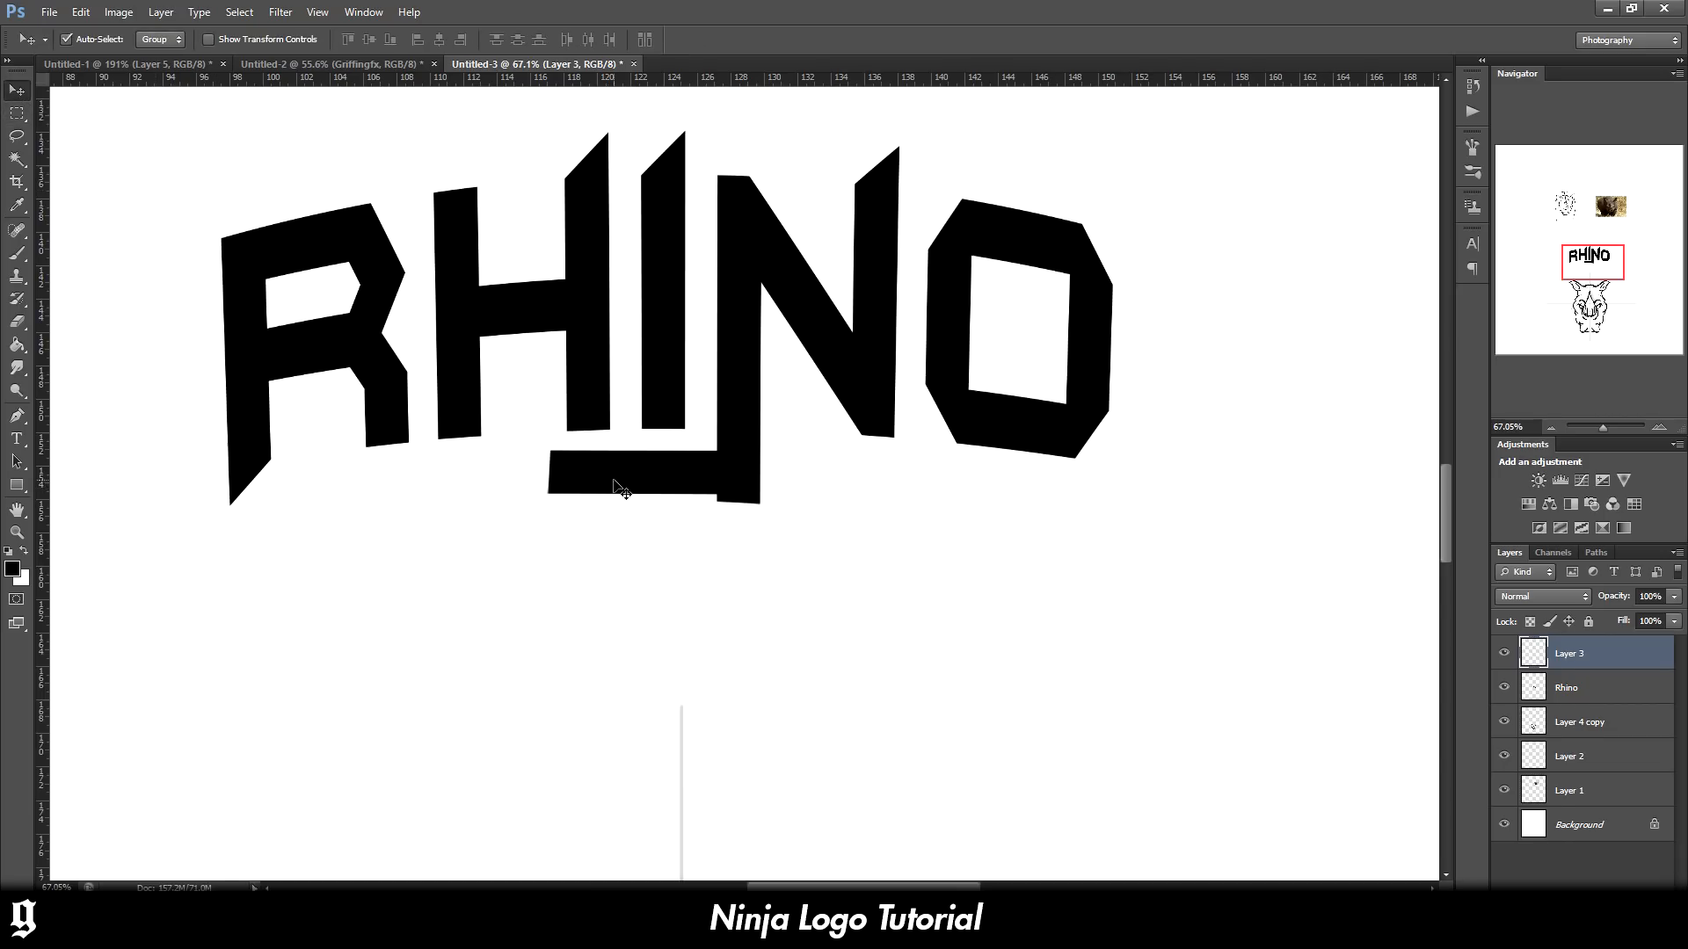
pyautogui.press('Delete')
# Add the letter I in a new text box between the RHINO wordmark and the rhino head
pyautogui.scroll(-3, 595, 471)
pyautogui.press('t')
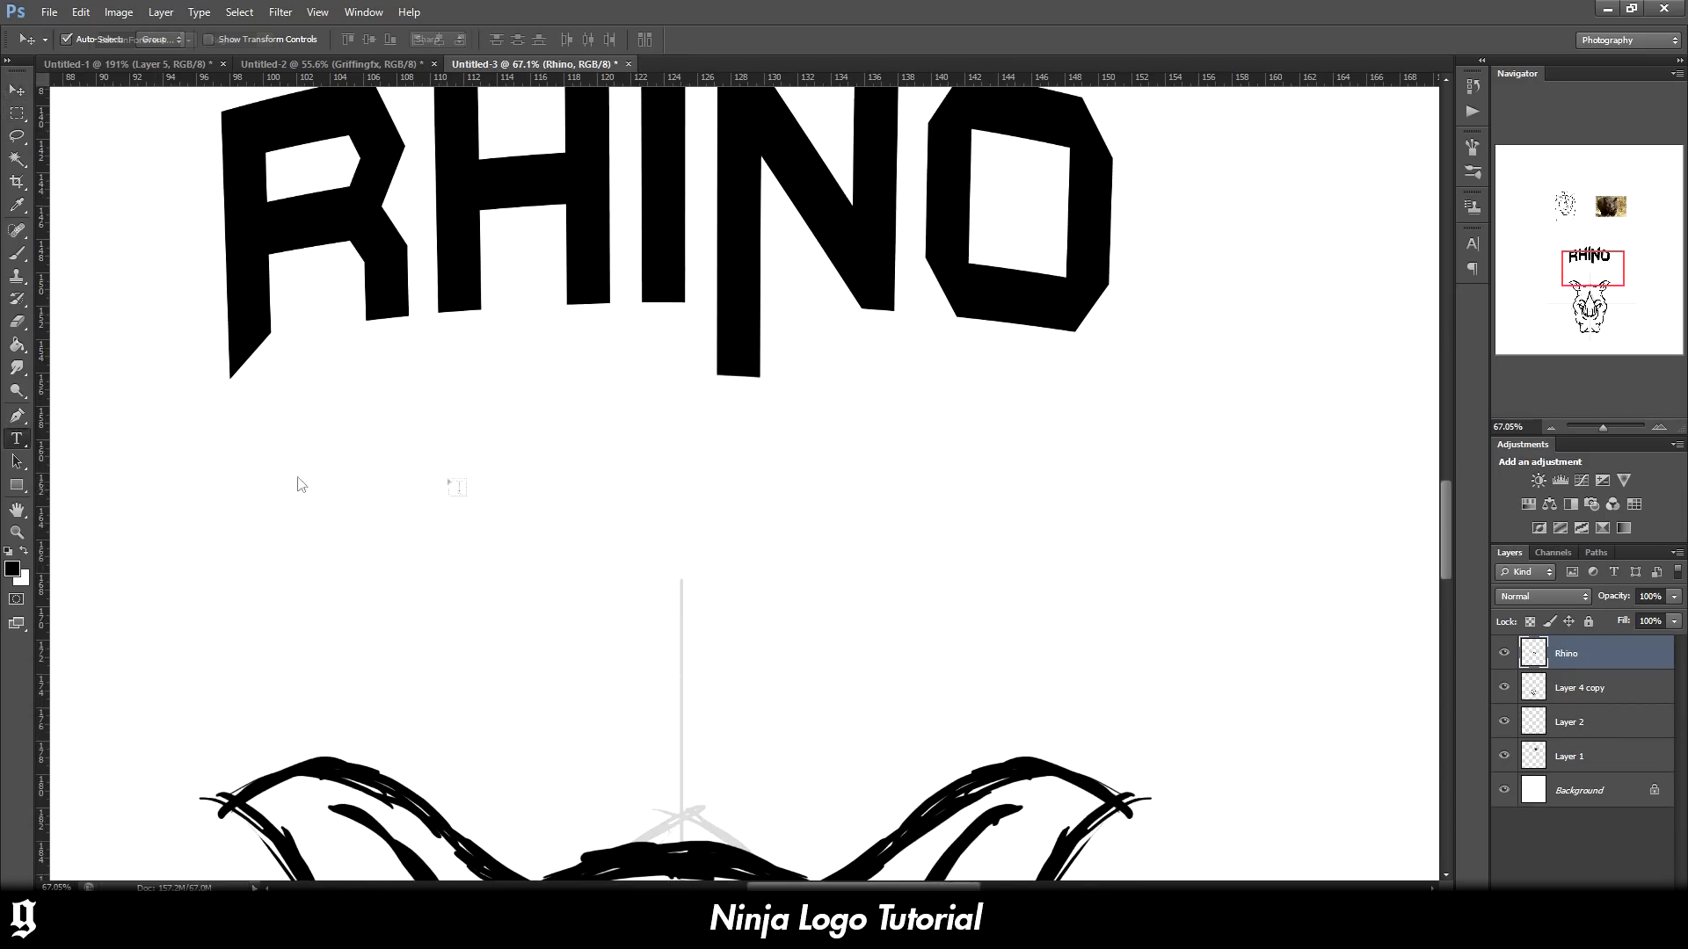
pyautogui.moveTo(470, 436); pyautogui.dragTo(813, 692)
pyautogui.write('I')
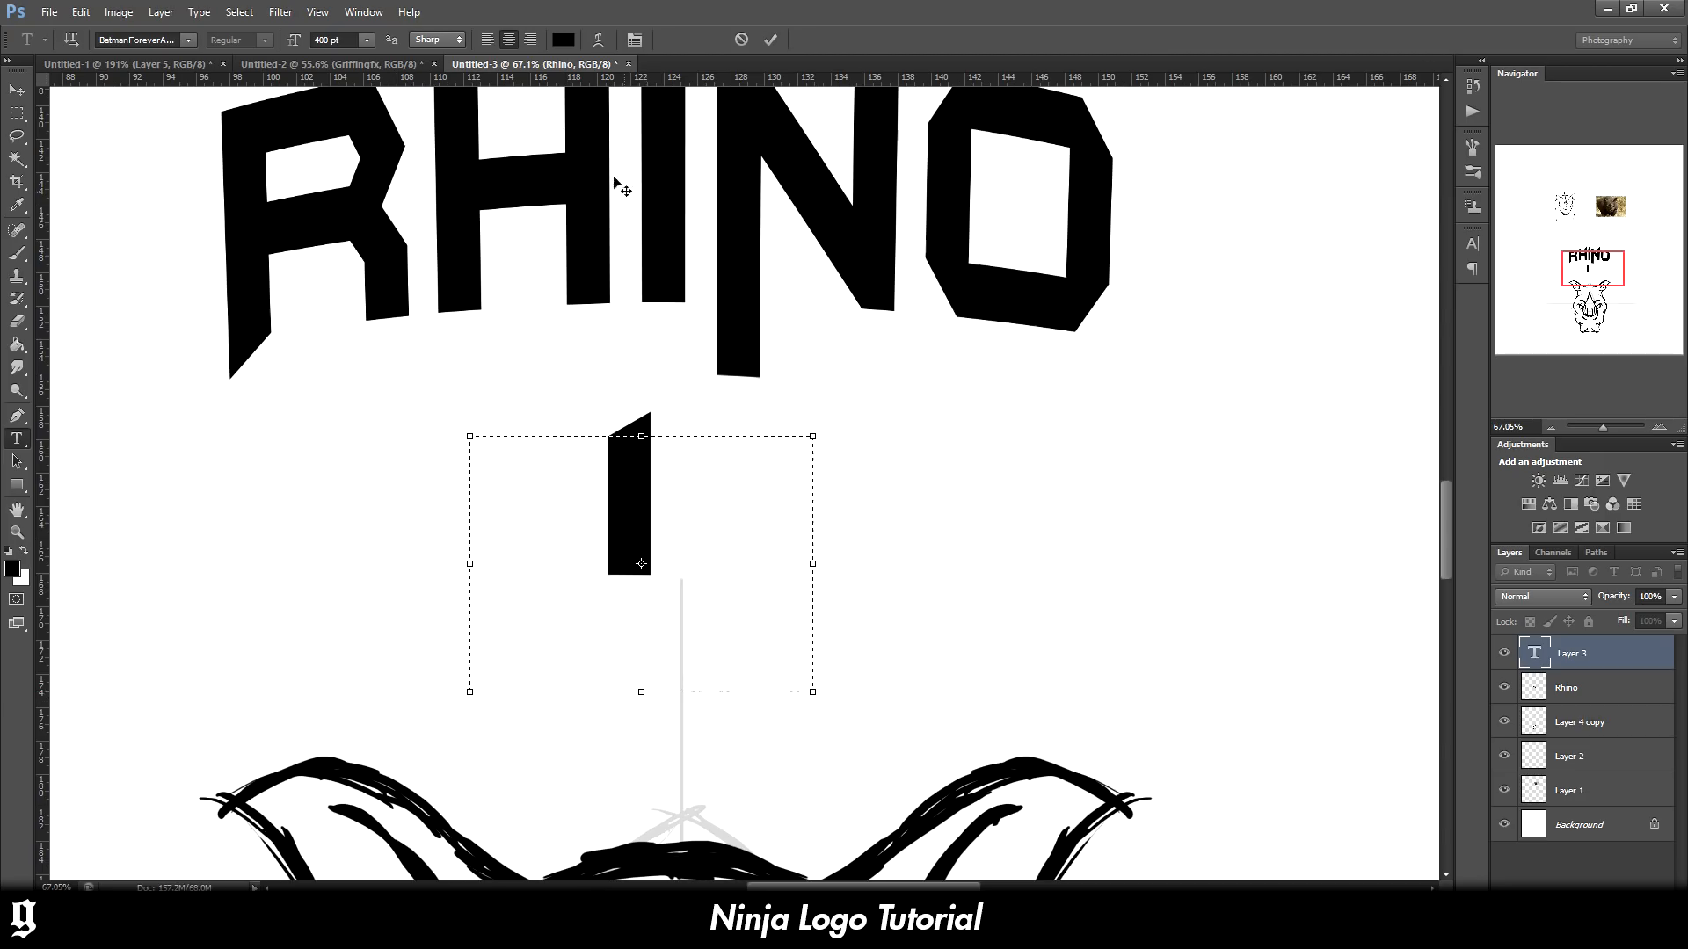
# Warp the new letter I with the Shell Lower style at a bend of about +30% and commit the text
pyautogui.click(598, 41)
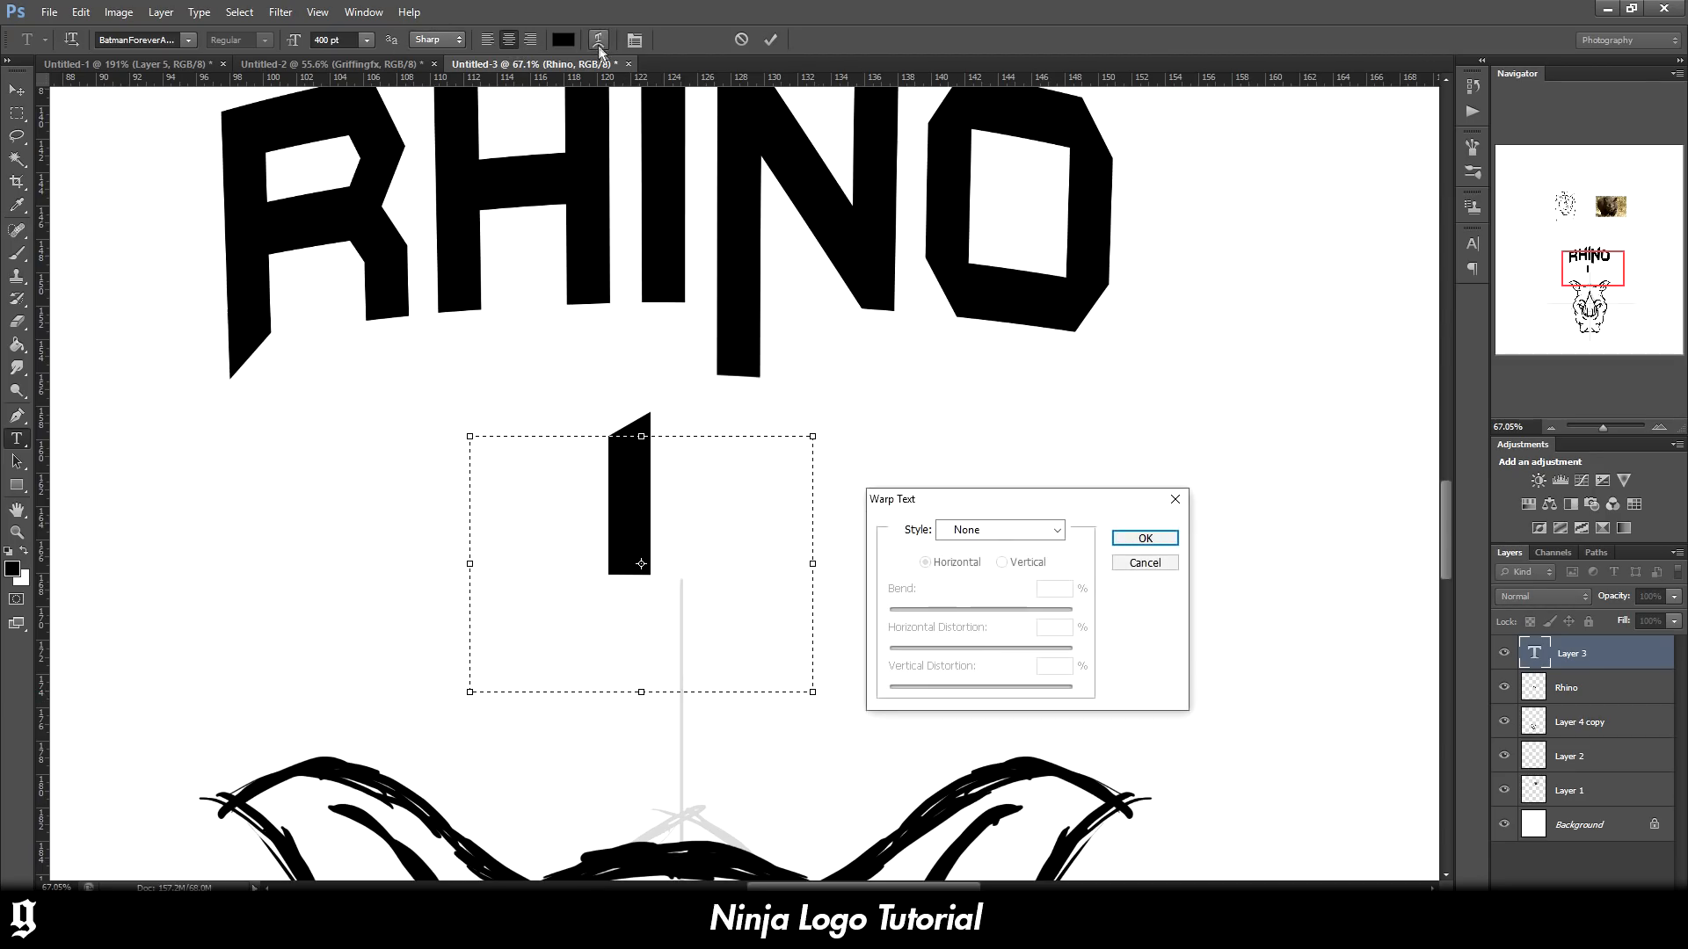
pyautogui.click(1025, 532)
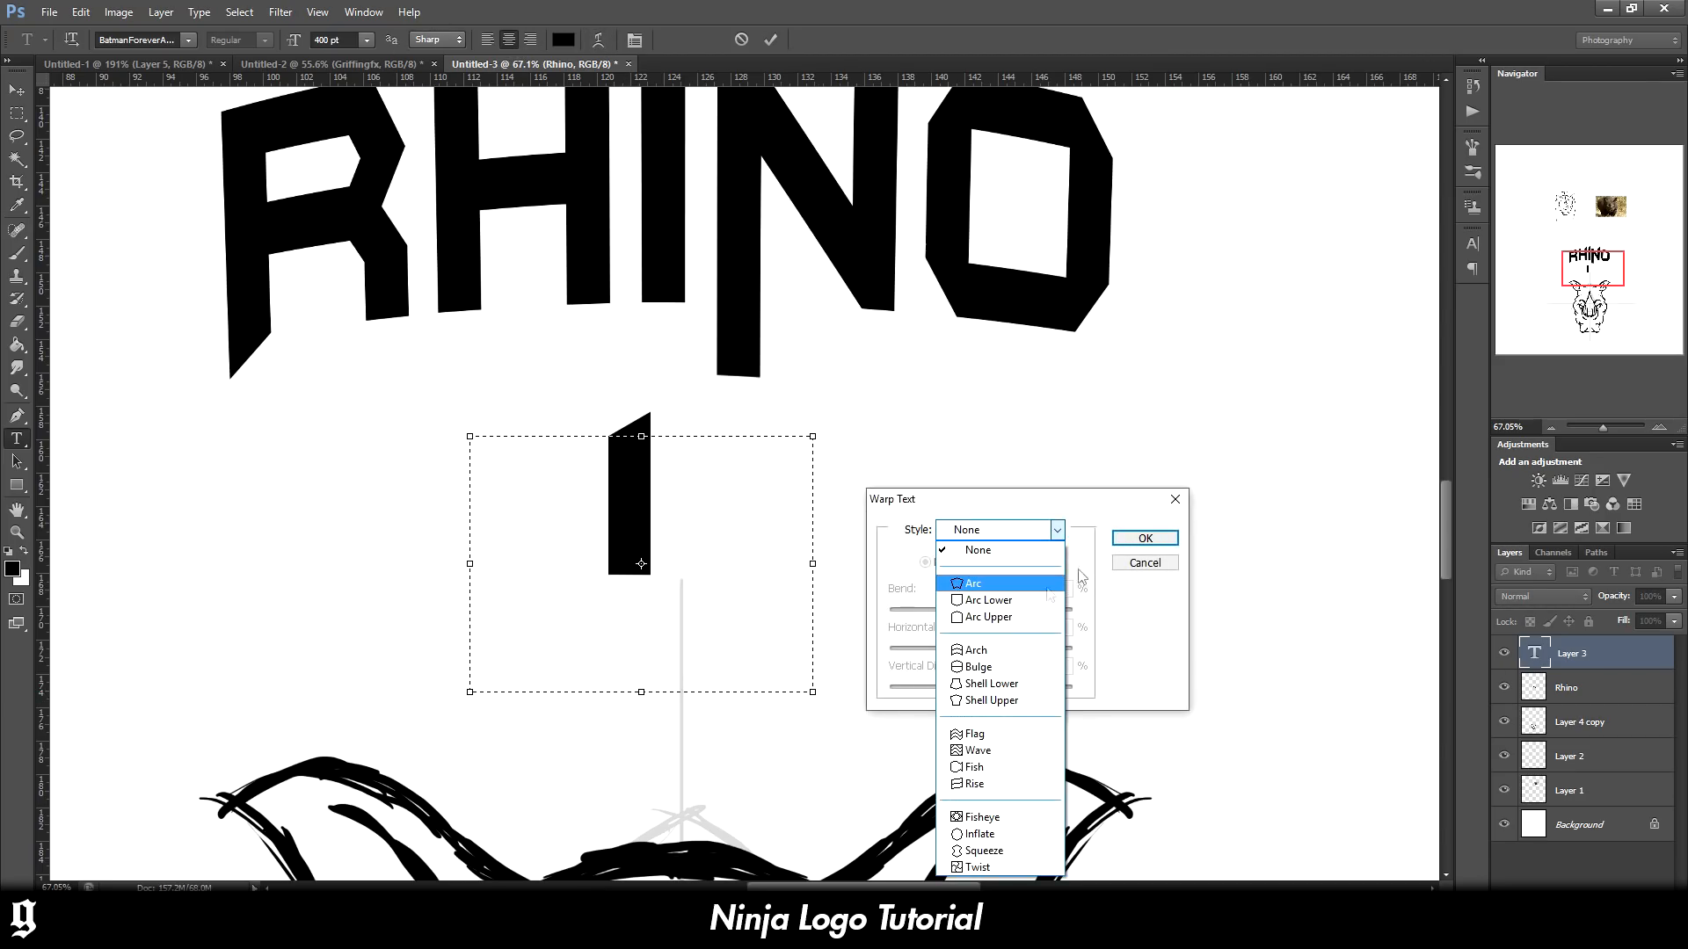
pyautogui.click(1002, 684)
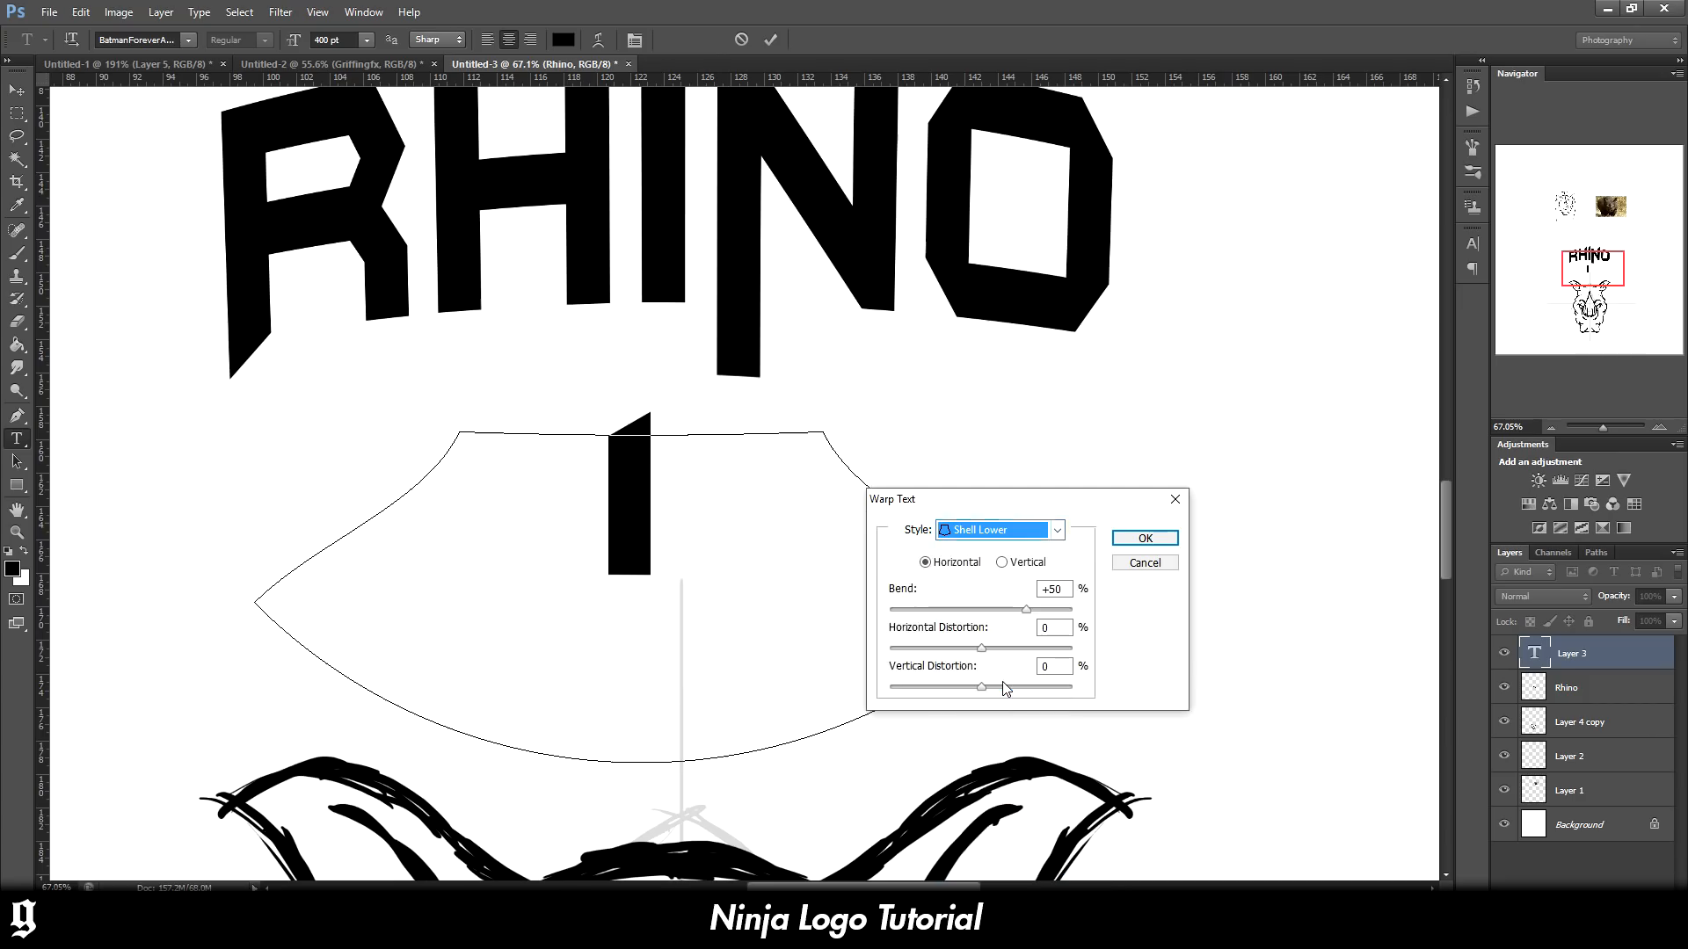
pyautogui.moveTo(1026, 609); pyautogui.dragTo(1010, 612)
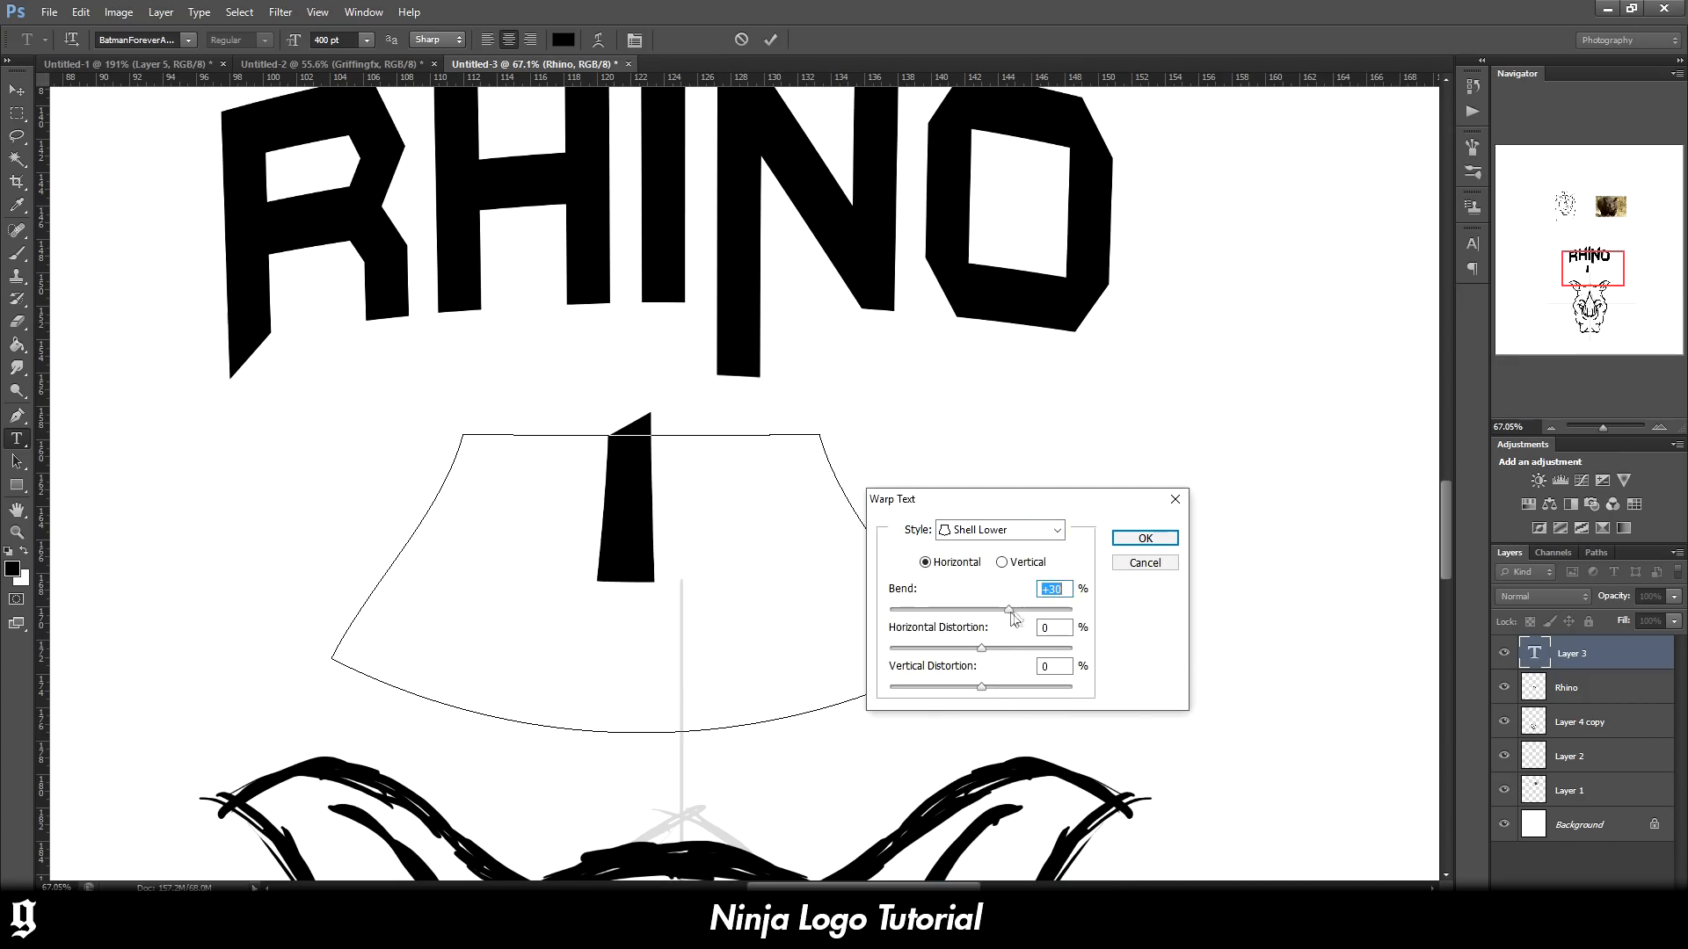
pyautogui.click(1145, 538)
pyautogui.hotkey('ctrl', 'Return')
# Rasterize the type layer of the warped letter I
pyautogui.press('v')
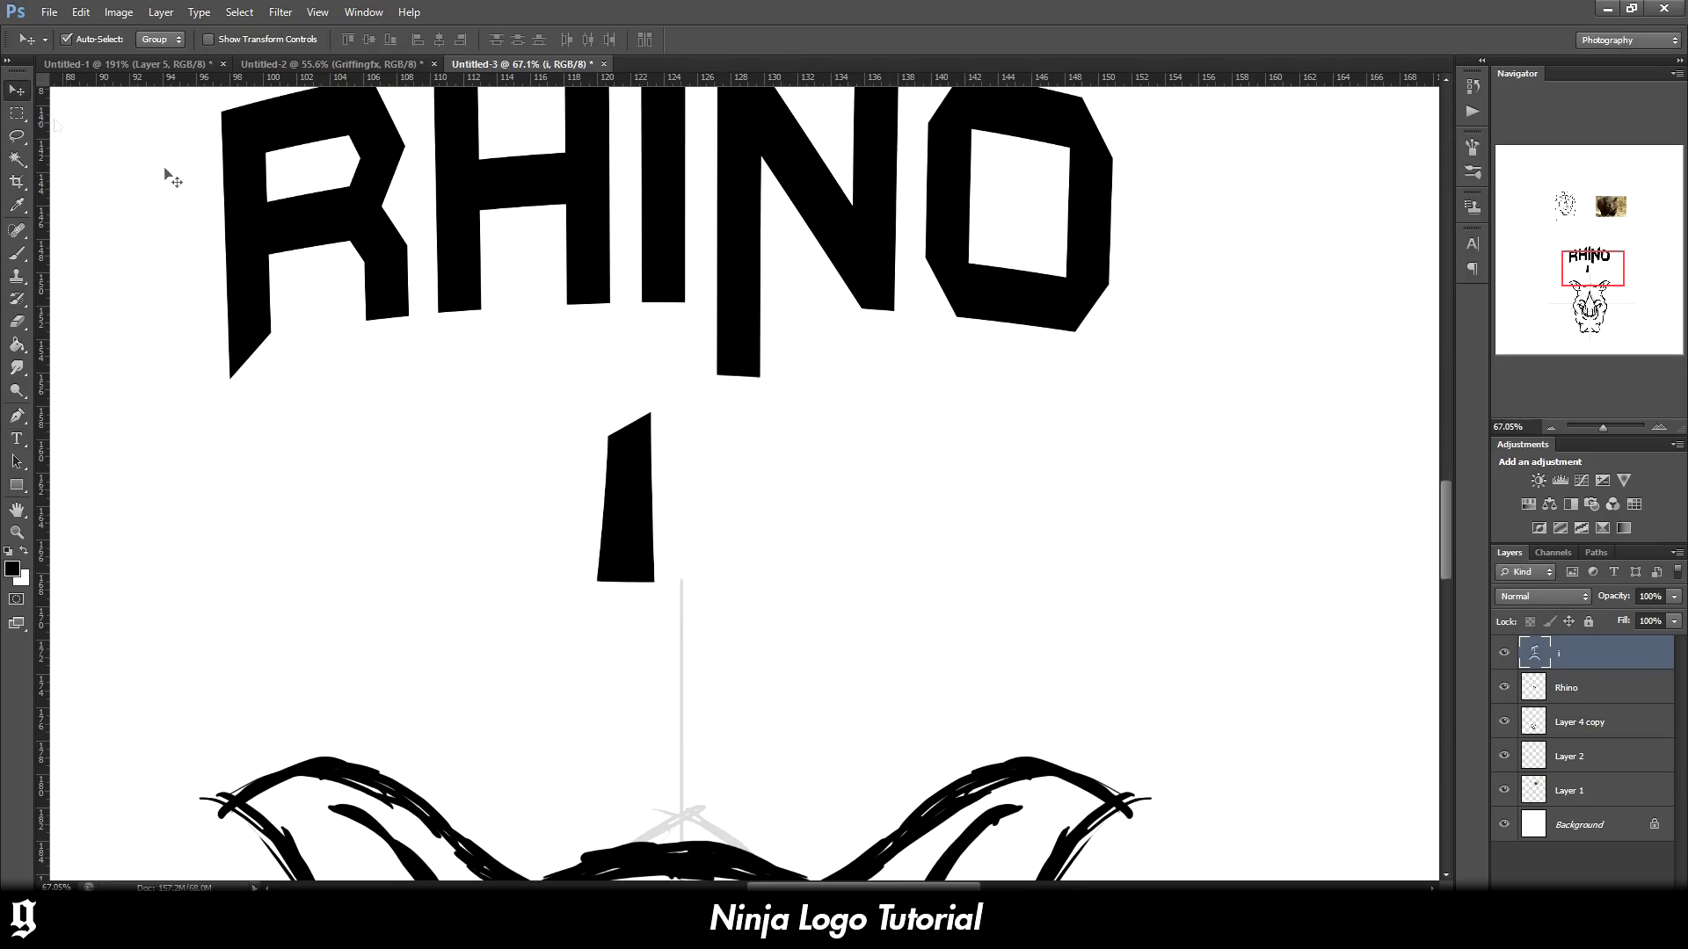
pyautogui.rightClick(1626, 676)
pyautogui.click(1547, 167)
# Rotate the separate letter I about -93° and place it as a horizontal bar joining the foot of the N's extended leg
pyautogui.hotkey('ctrl', 't')
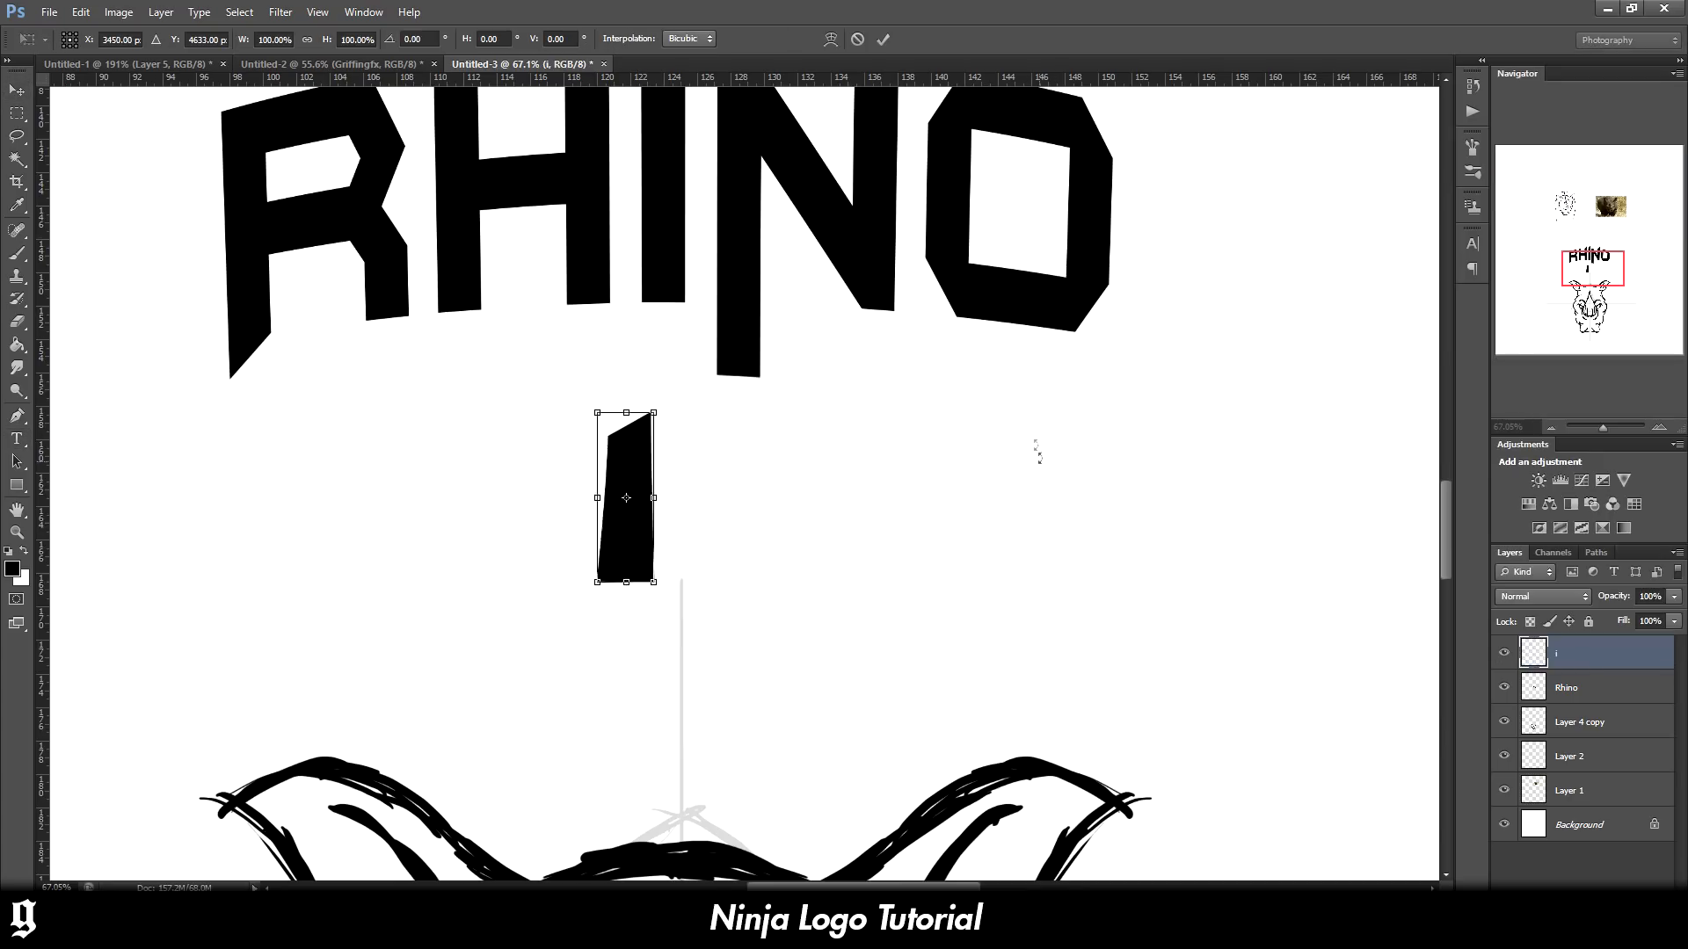
pyautogui.moveTo(1037, 445); pyautogui.dragTo(594, 225)
pyautogui.moveTo(620, 500); pyautogui.dragTo(635, 356)
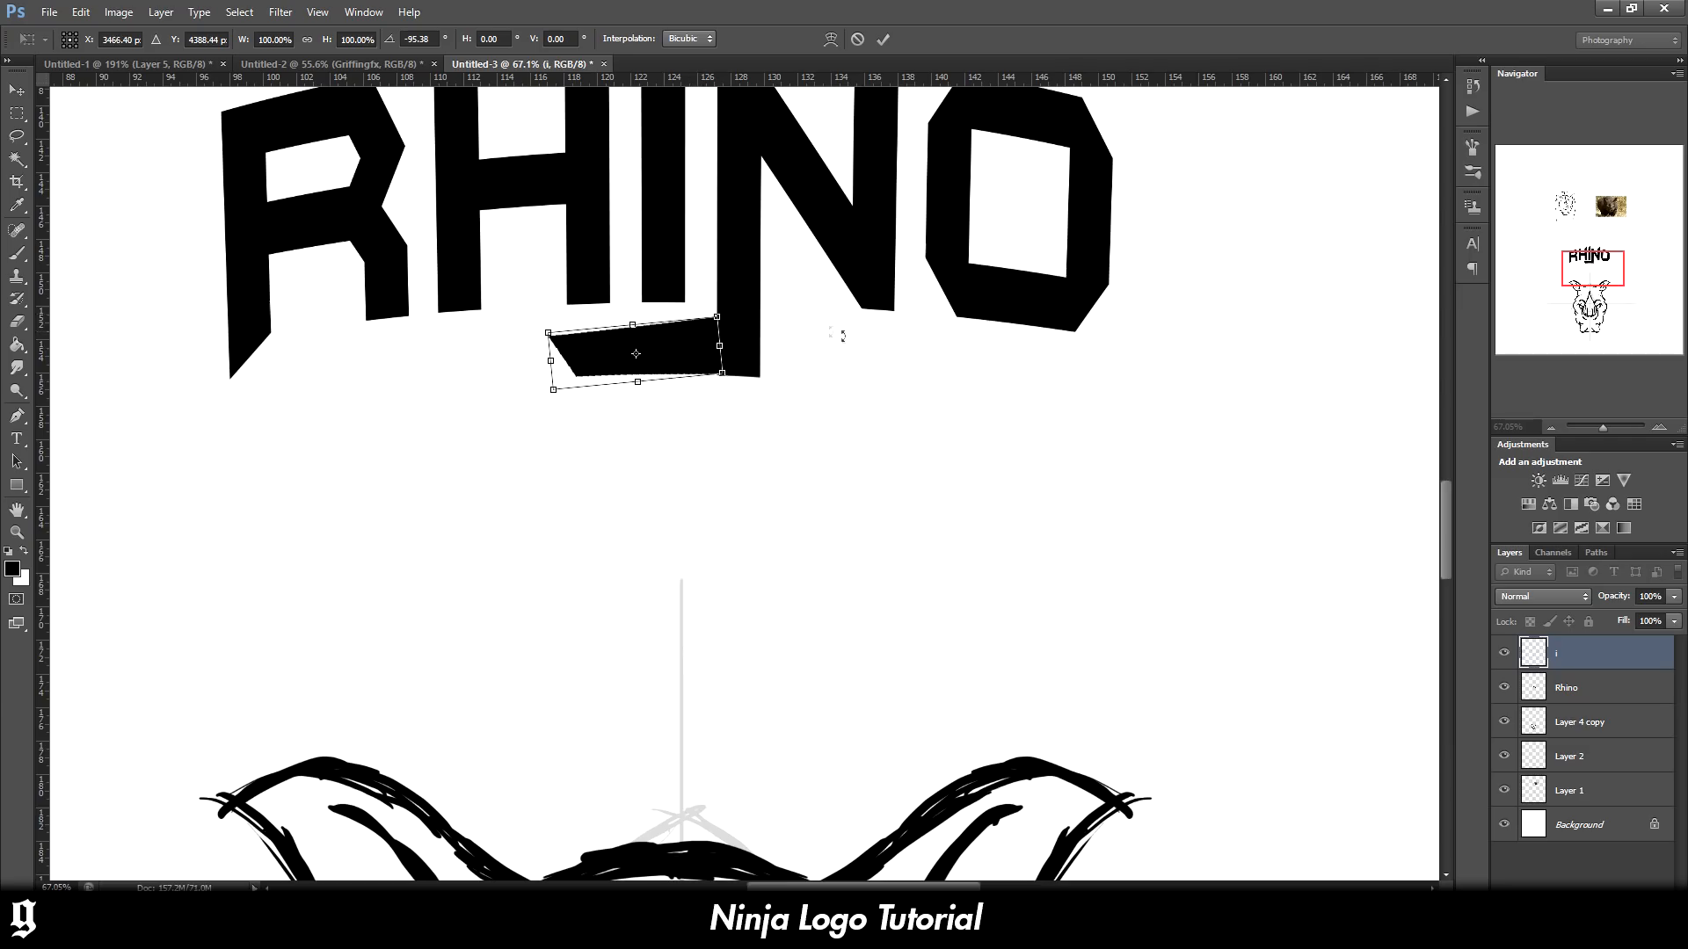
pyautogui.moveTo(837, 332); pyautogui.dragTo(857, 349)
pyautogui.moveTo(690, 341); pyautogui.dragTo(705, 338)
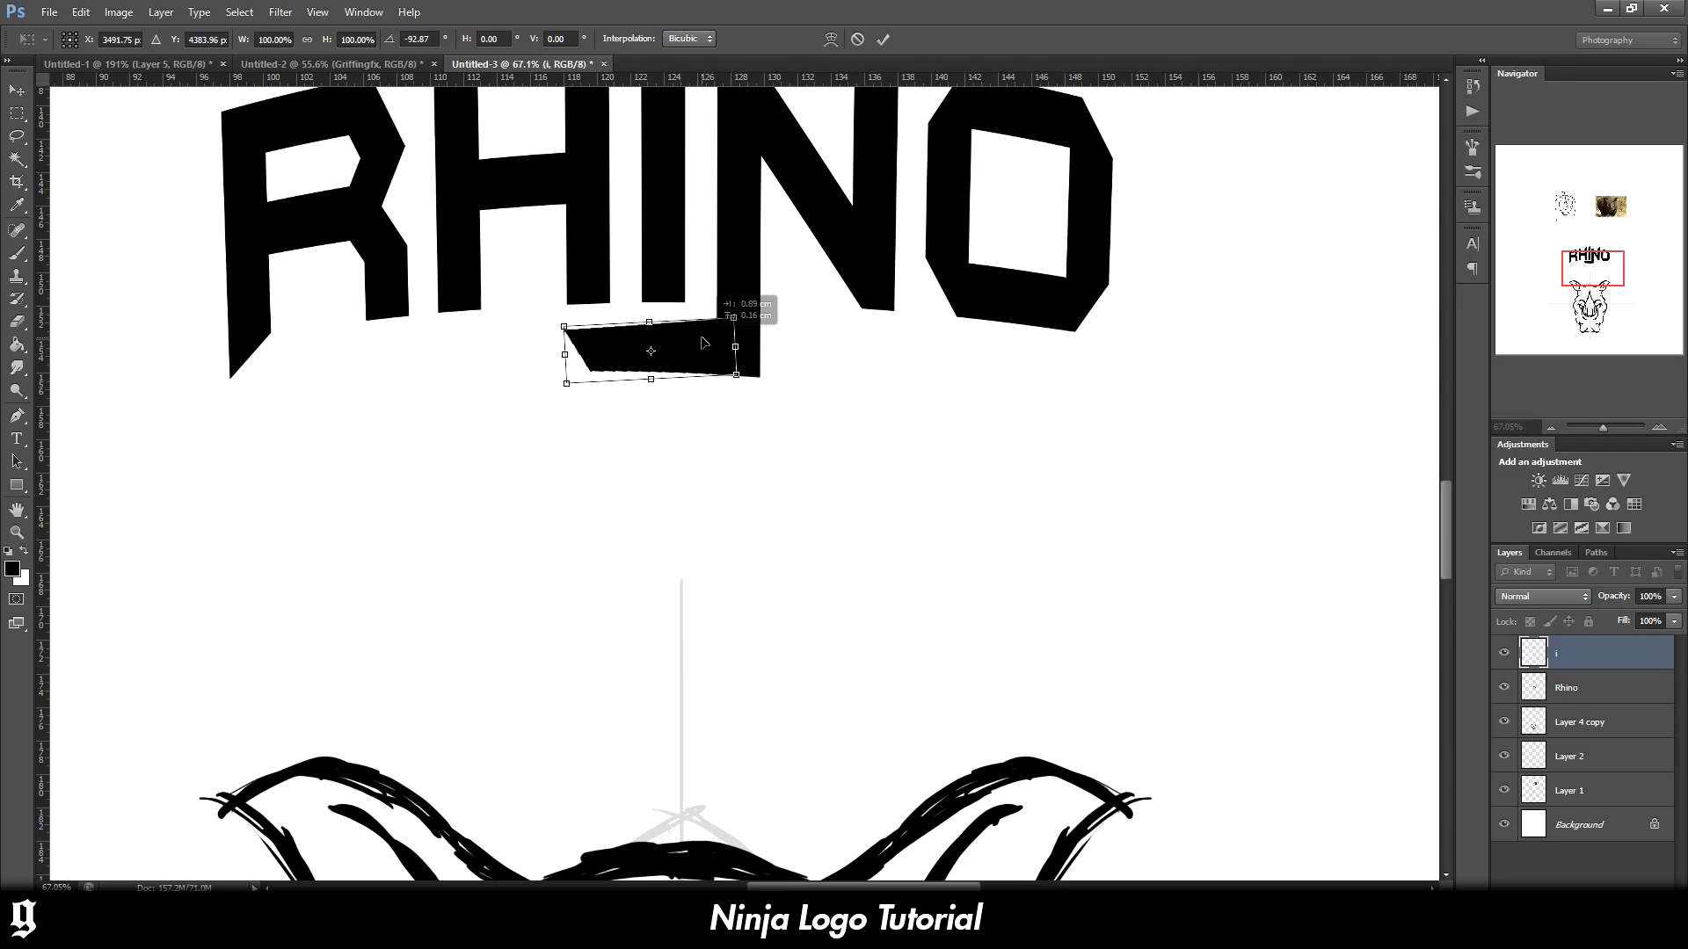
pyautogui.click(16, 90)
pyautogui.click(743, 350)
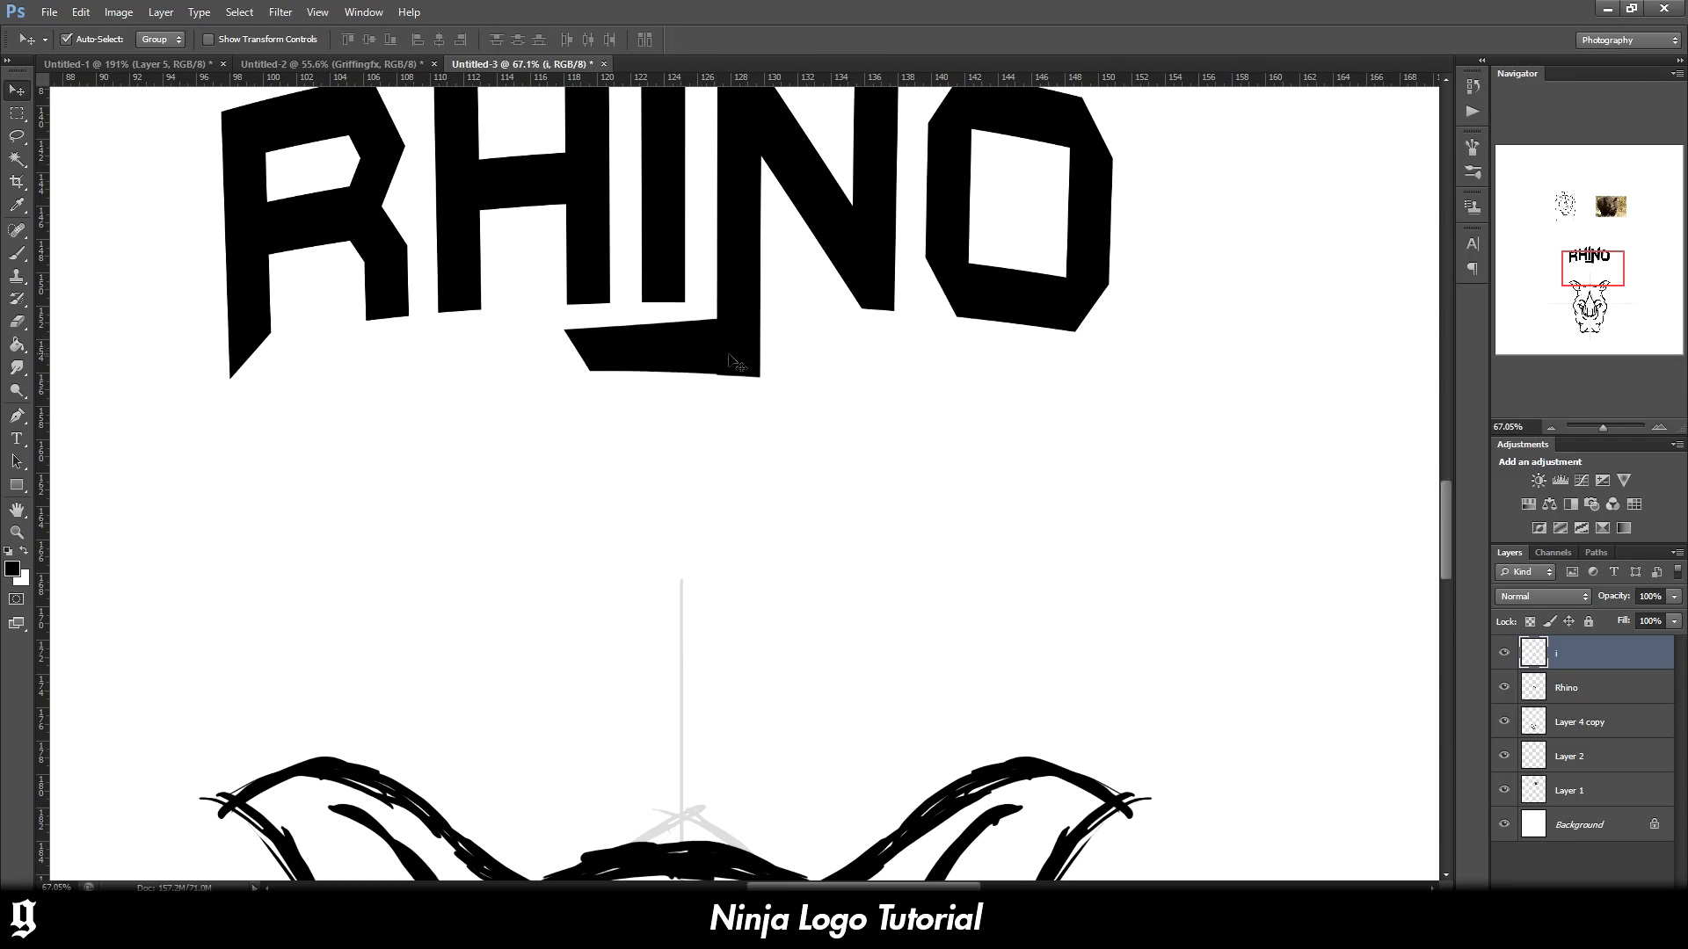
# Nudge the horizontal bar and rotate it about -0.7° so its edges line up with the N's leg
pyautogui.scroll(2, 684, 351)
pyautogui.moveTo(684, 352); pyautogui.dragTo(684, 348)
pyautogui.scroll(-4, 690, 347)
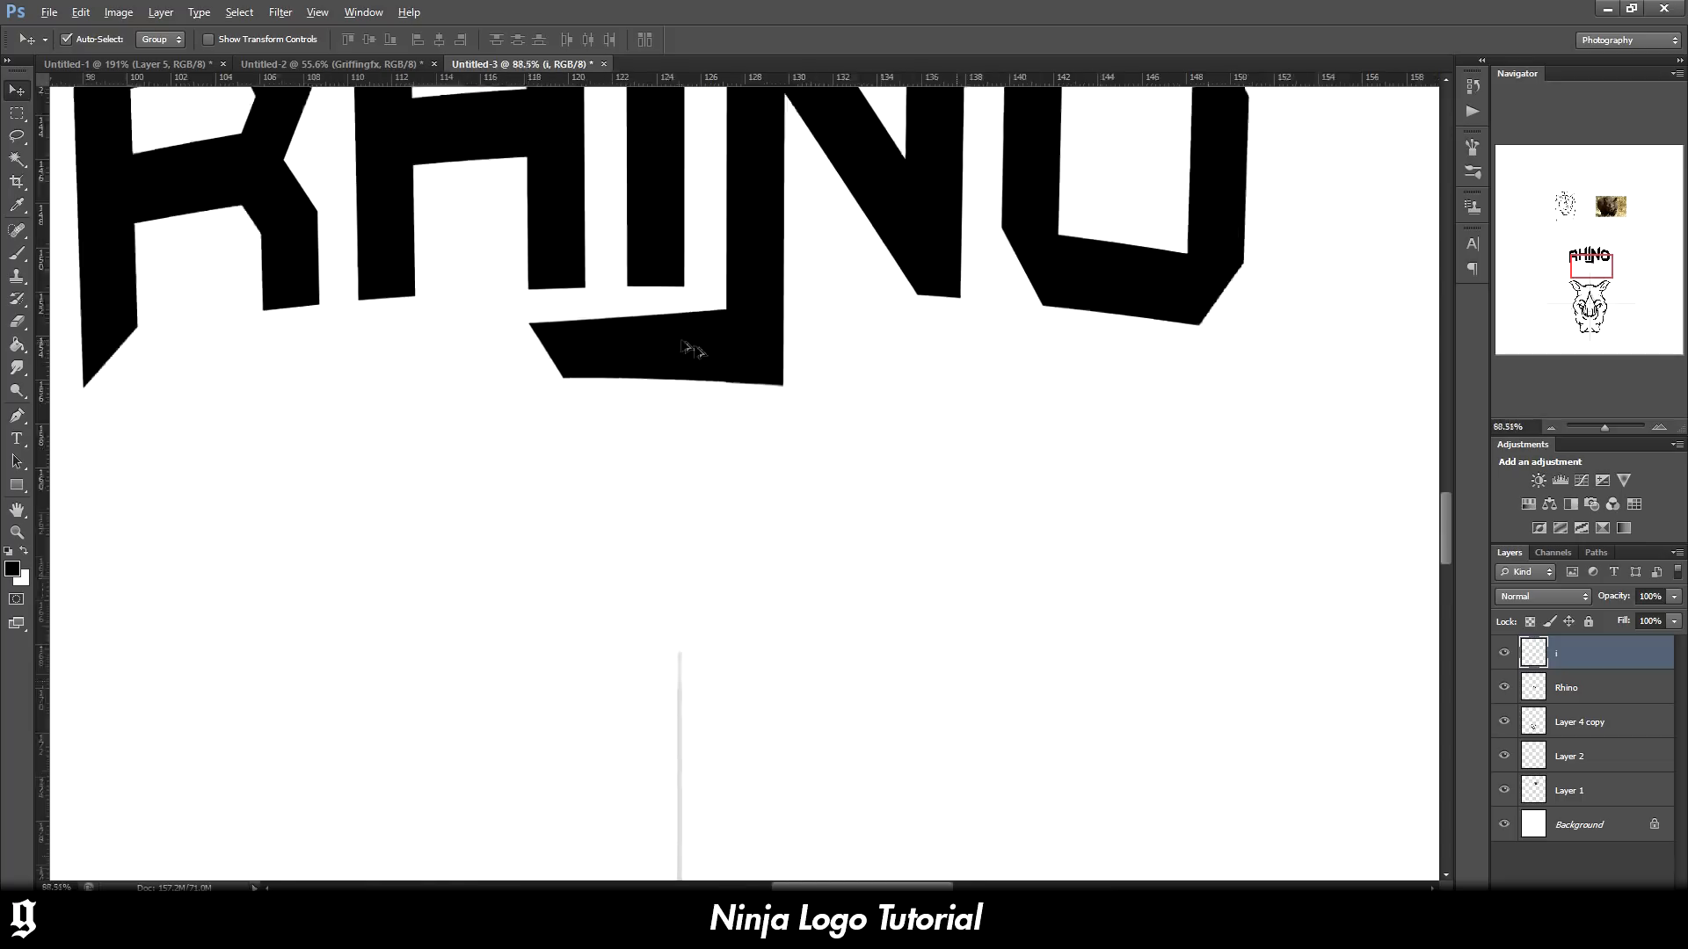
pyautogui.scroll(2, 616, 409)
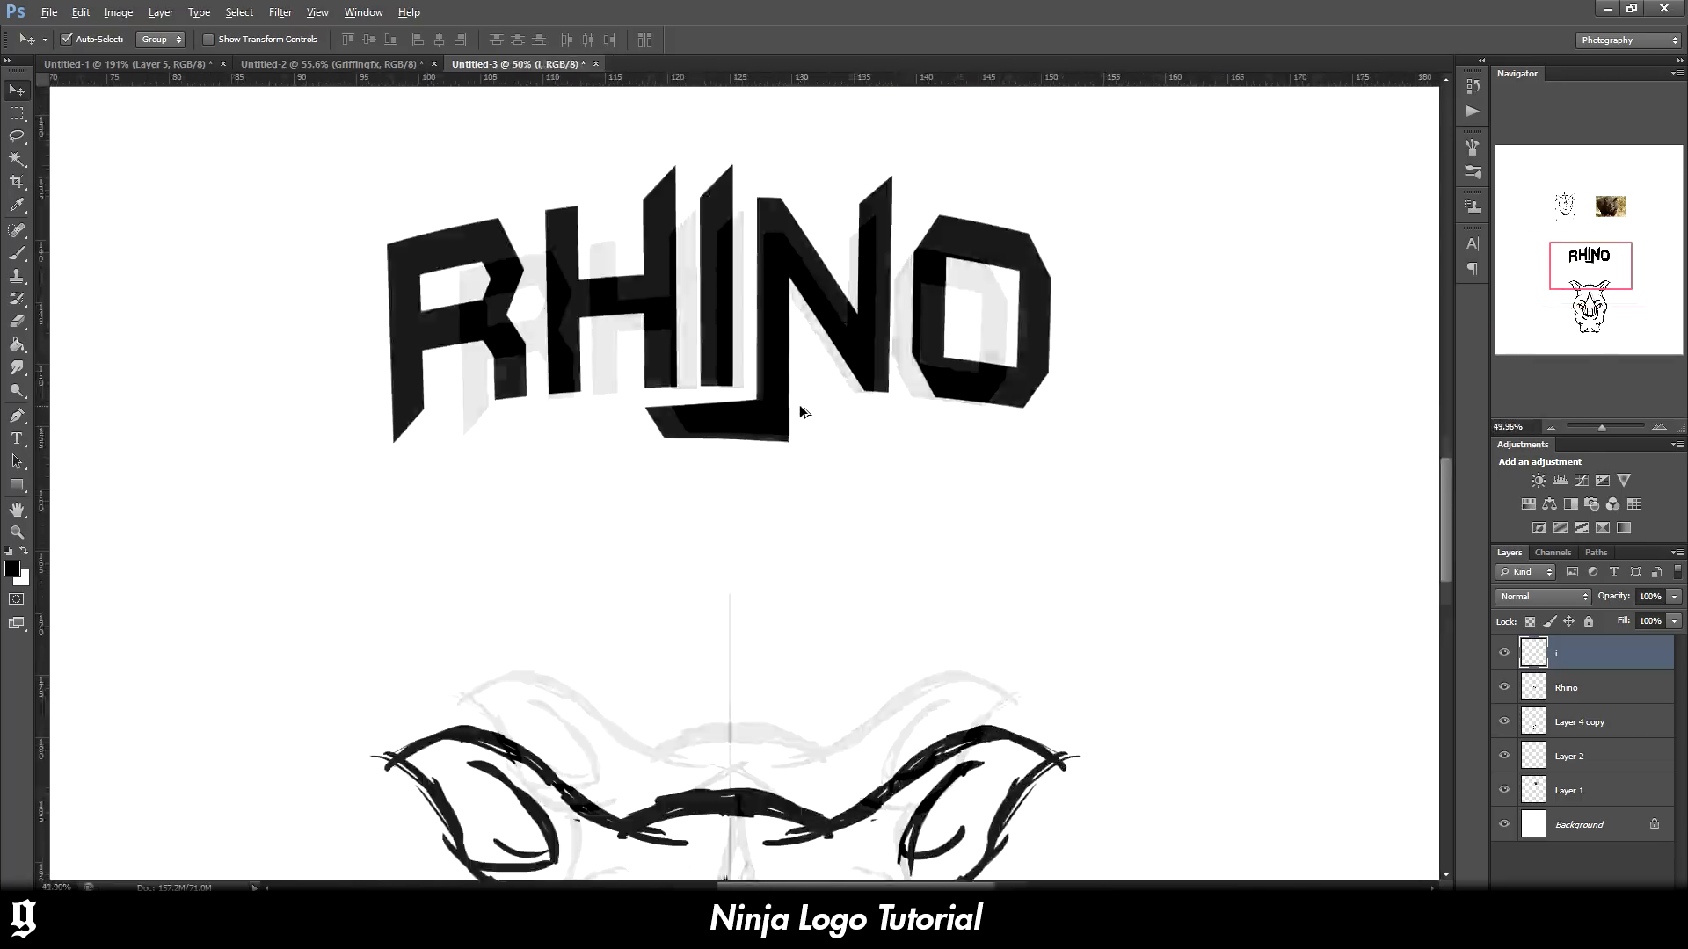
pyautogui.scroll(-3, 572, 411)
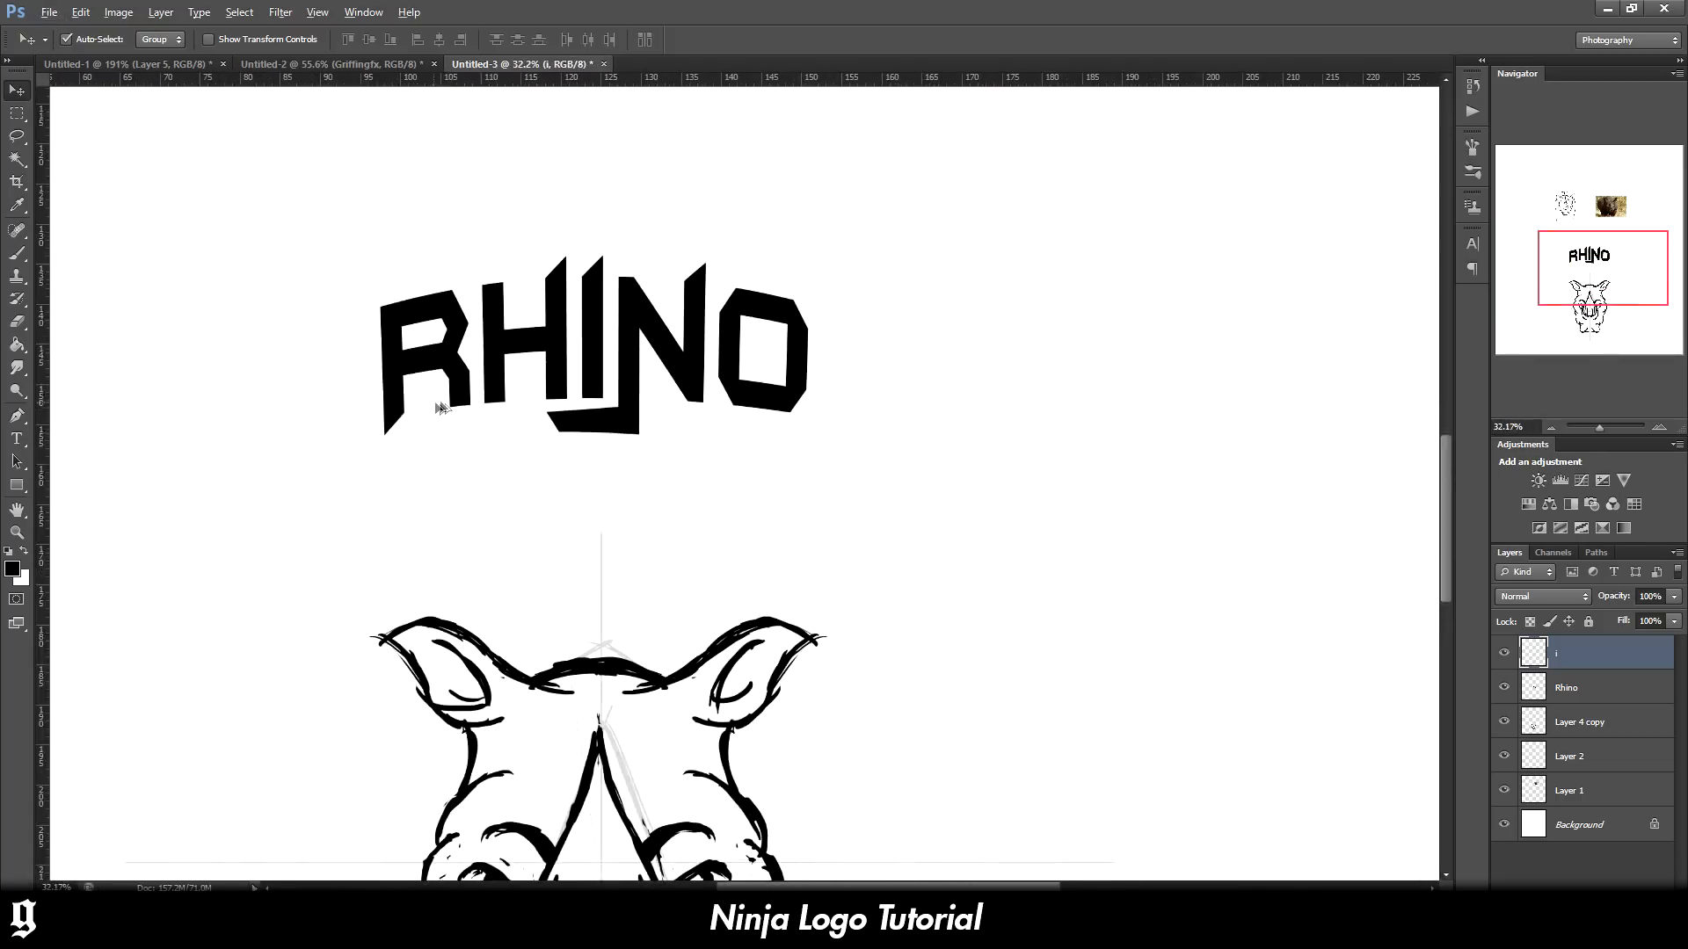
pyautogui.scroll(6, 439, 408)
pyautogui.moveTo(682, 445); pyautogui.dragTo(733, 434)
pyautogui.hotkey('ctrl', 't')
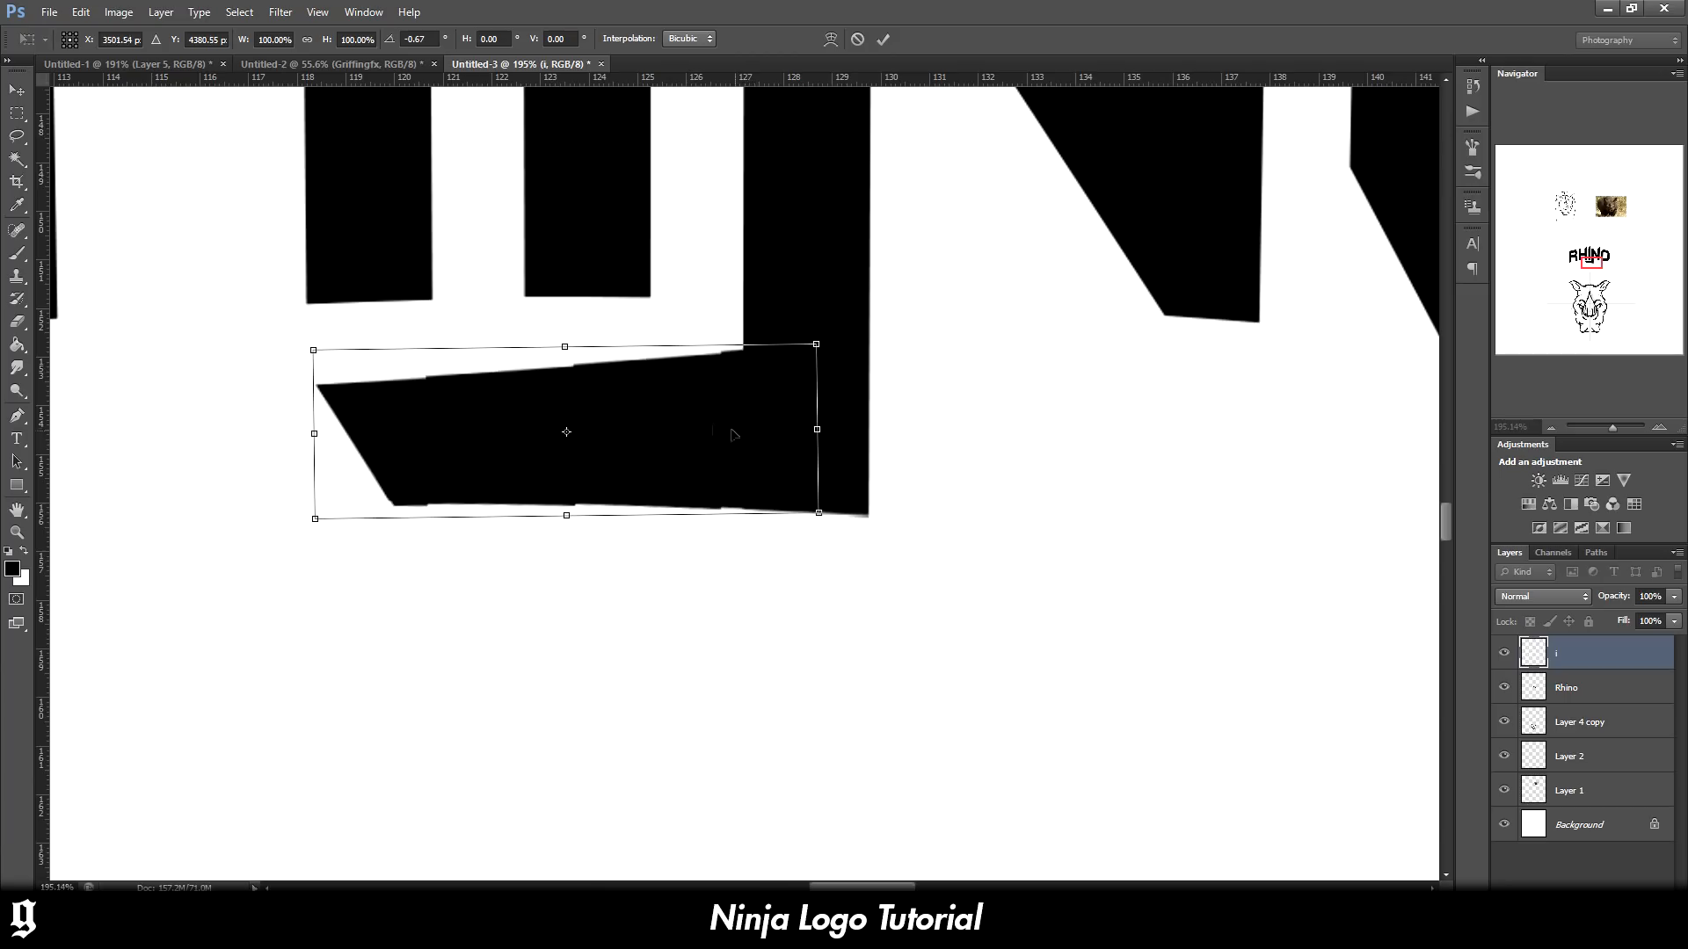
pyautogui.click(16, 89)
pyautogui.click(754, 355)
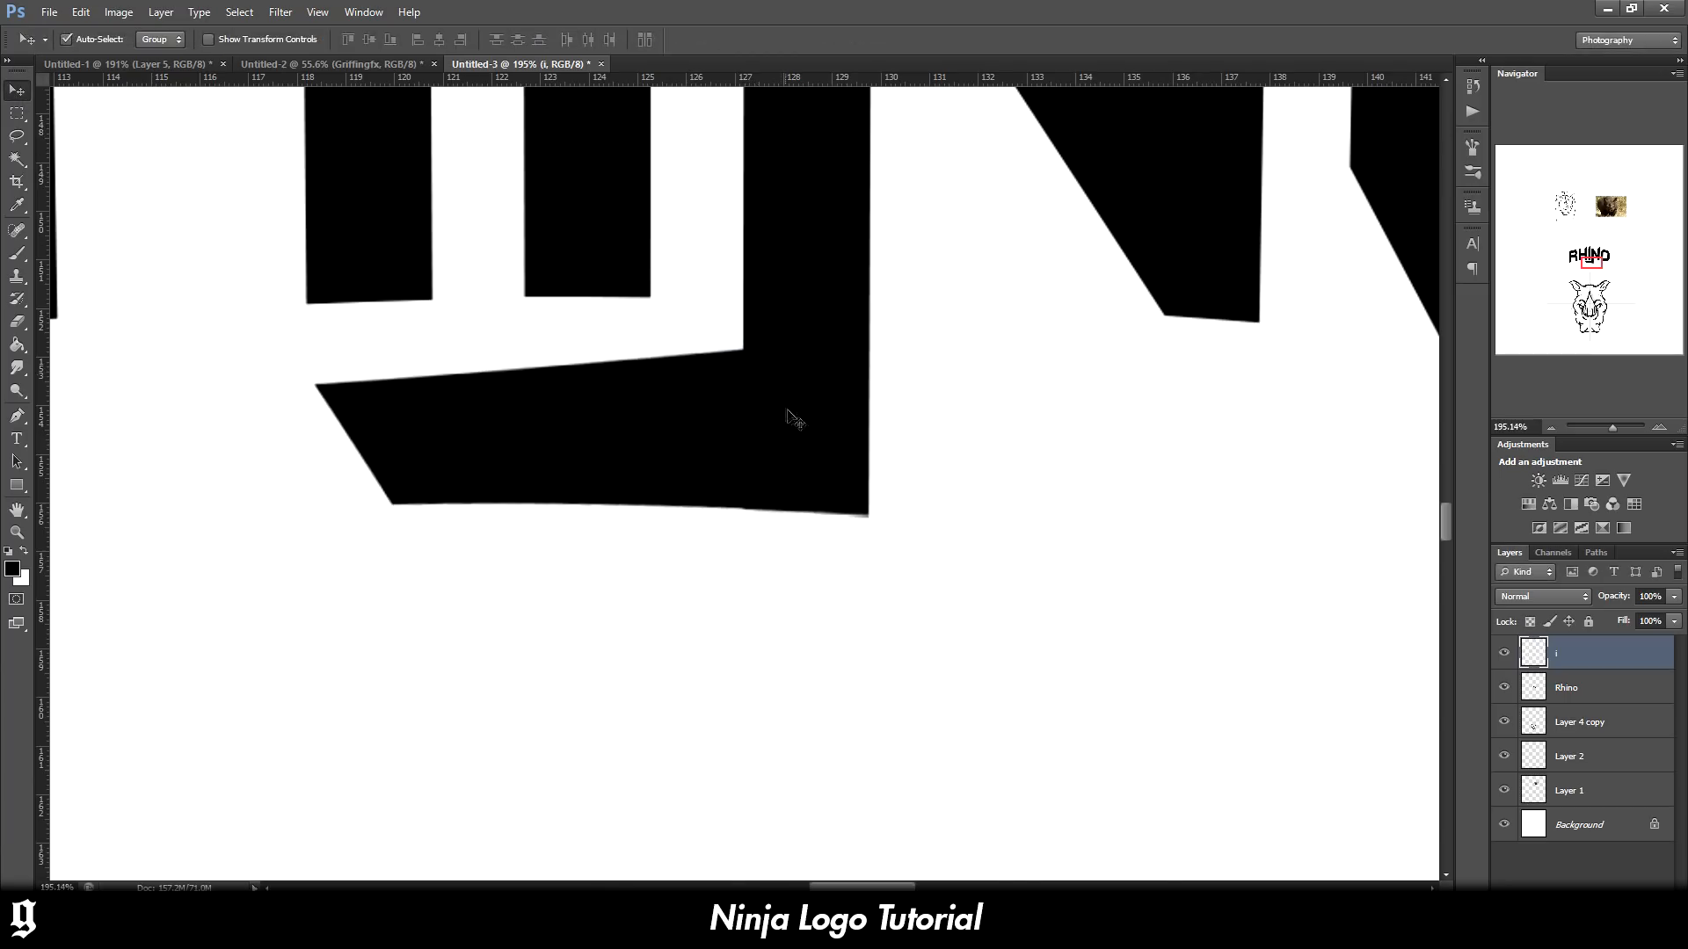
# Merge the bar's layer with the Rhino wordmark layer
pyautogui.scroll(-3, 807, 429)
pyautogui.scroll(-3, 807, 429)
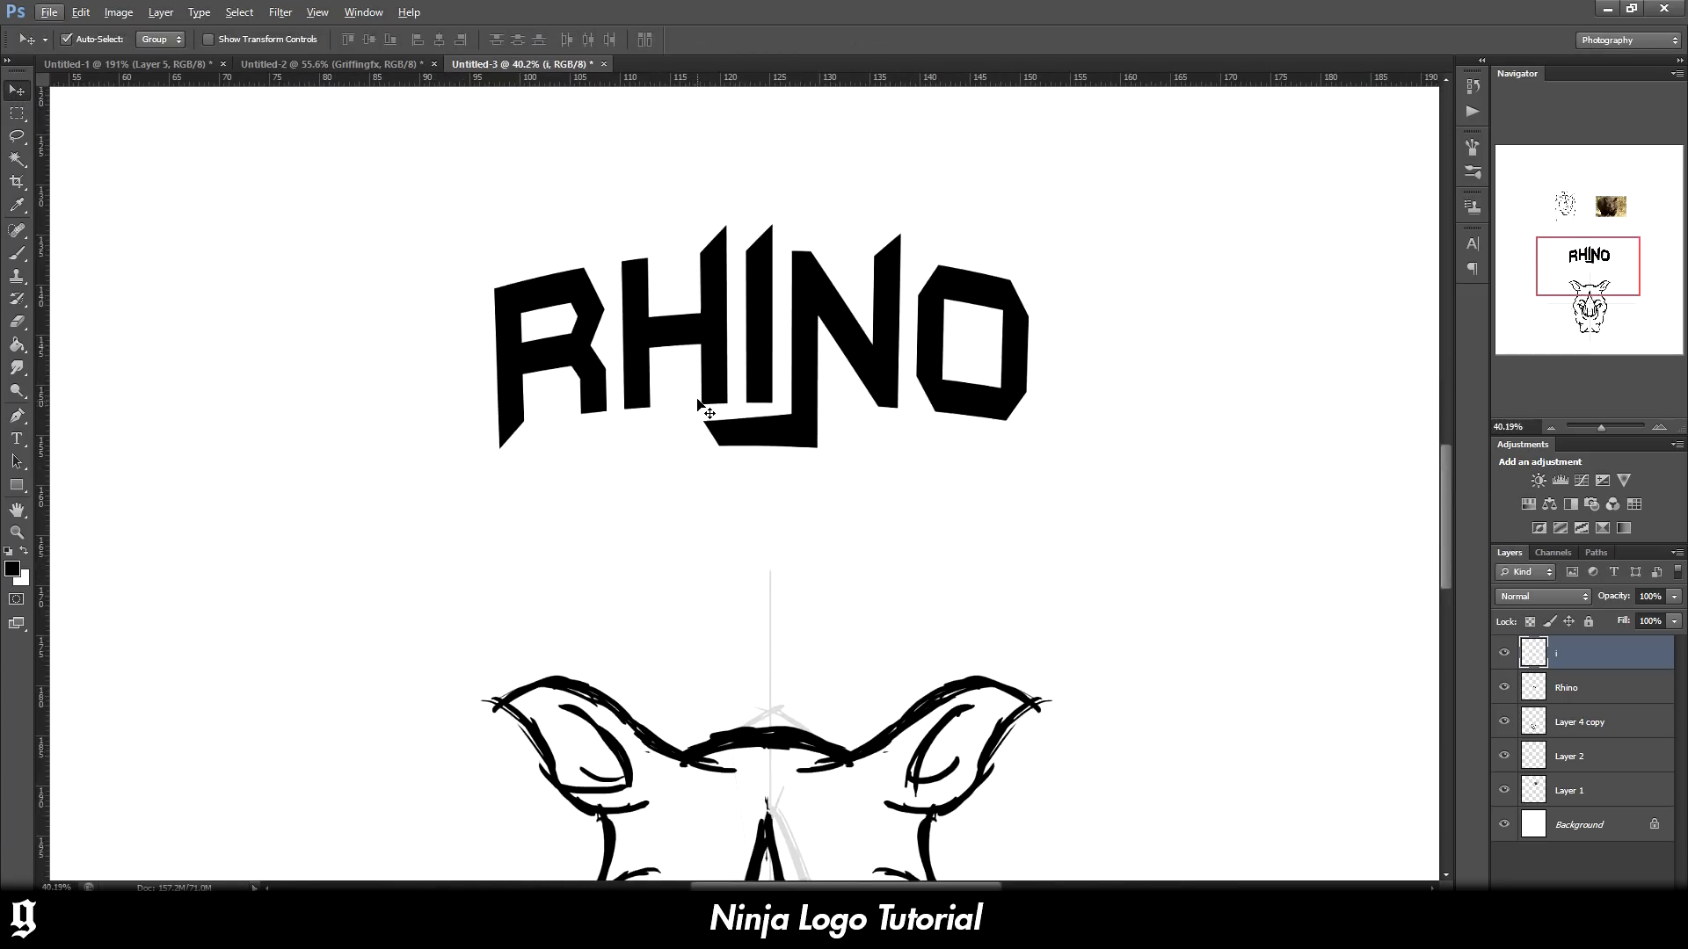
pyautogui.scroll(-1, 850, 596)
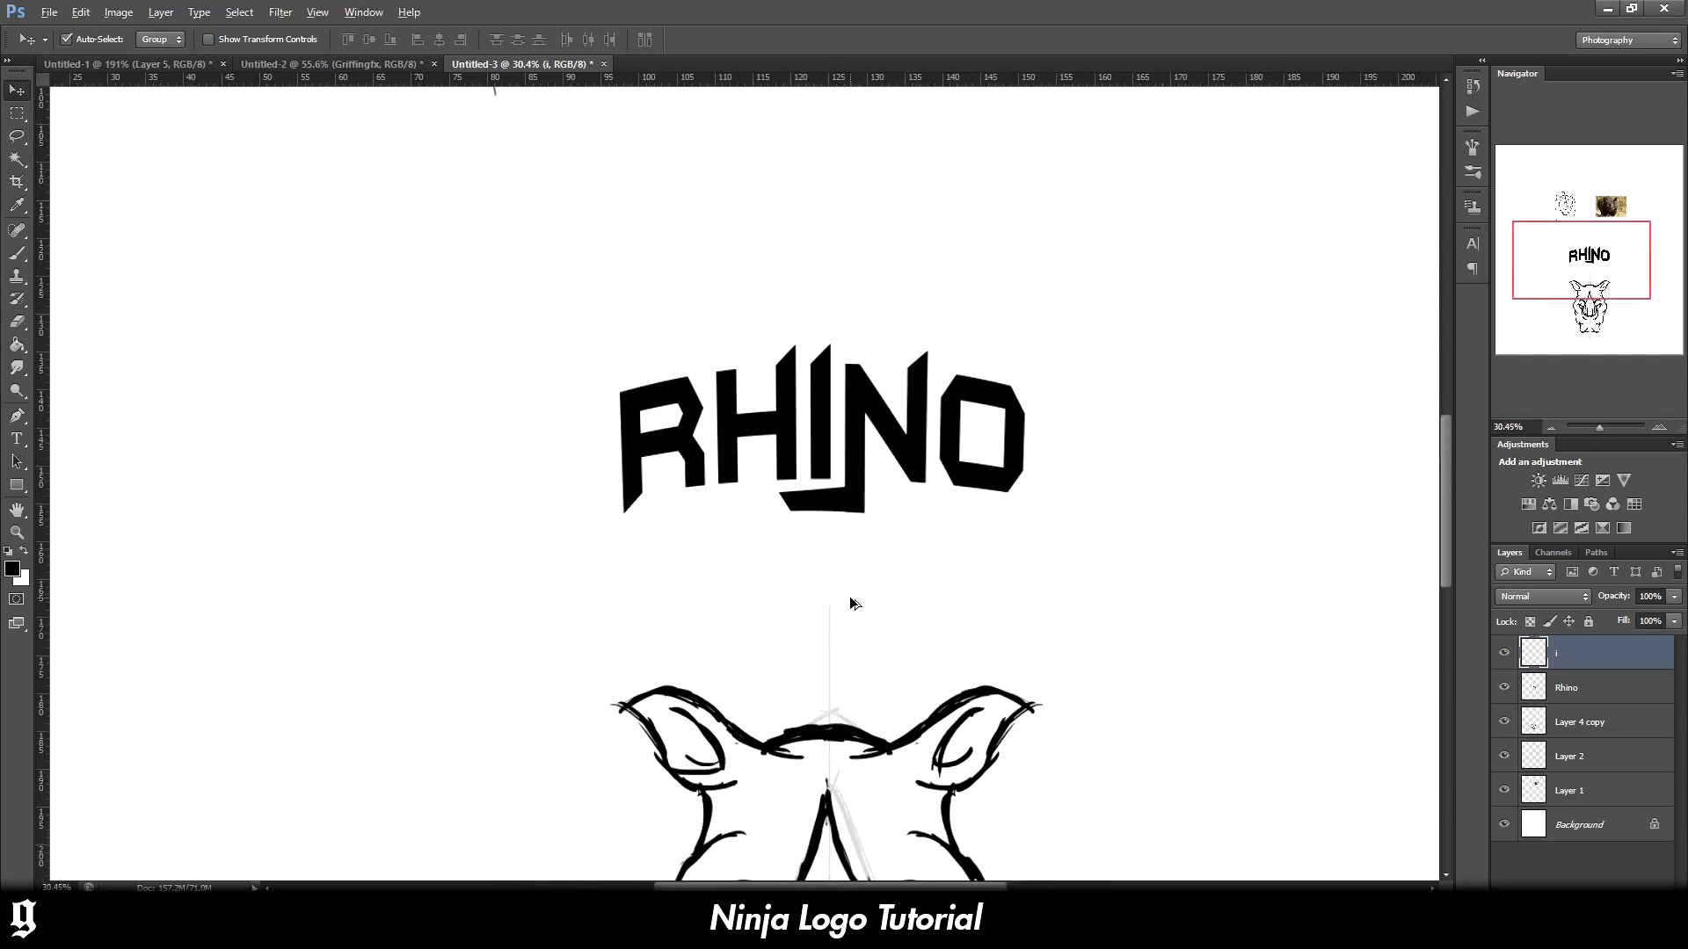
pyautogui.scroll(2, 850, 596)
pyautogui.scroll(1, 659, 358)
pyautogui.scroll(-1, 877, 525)
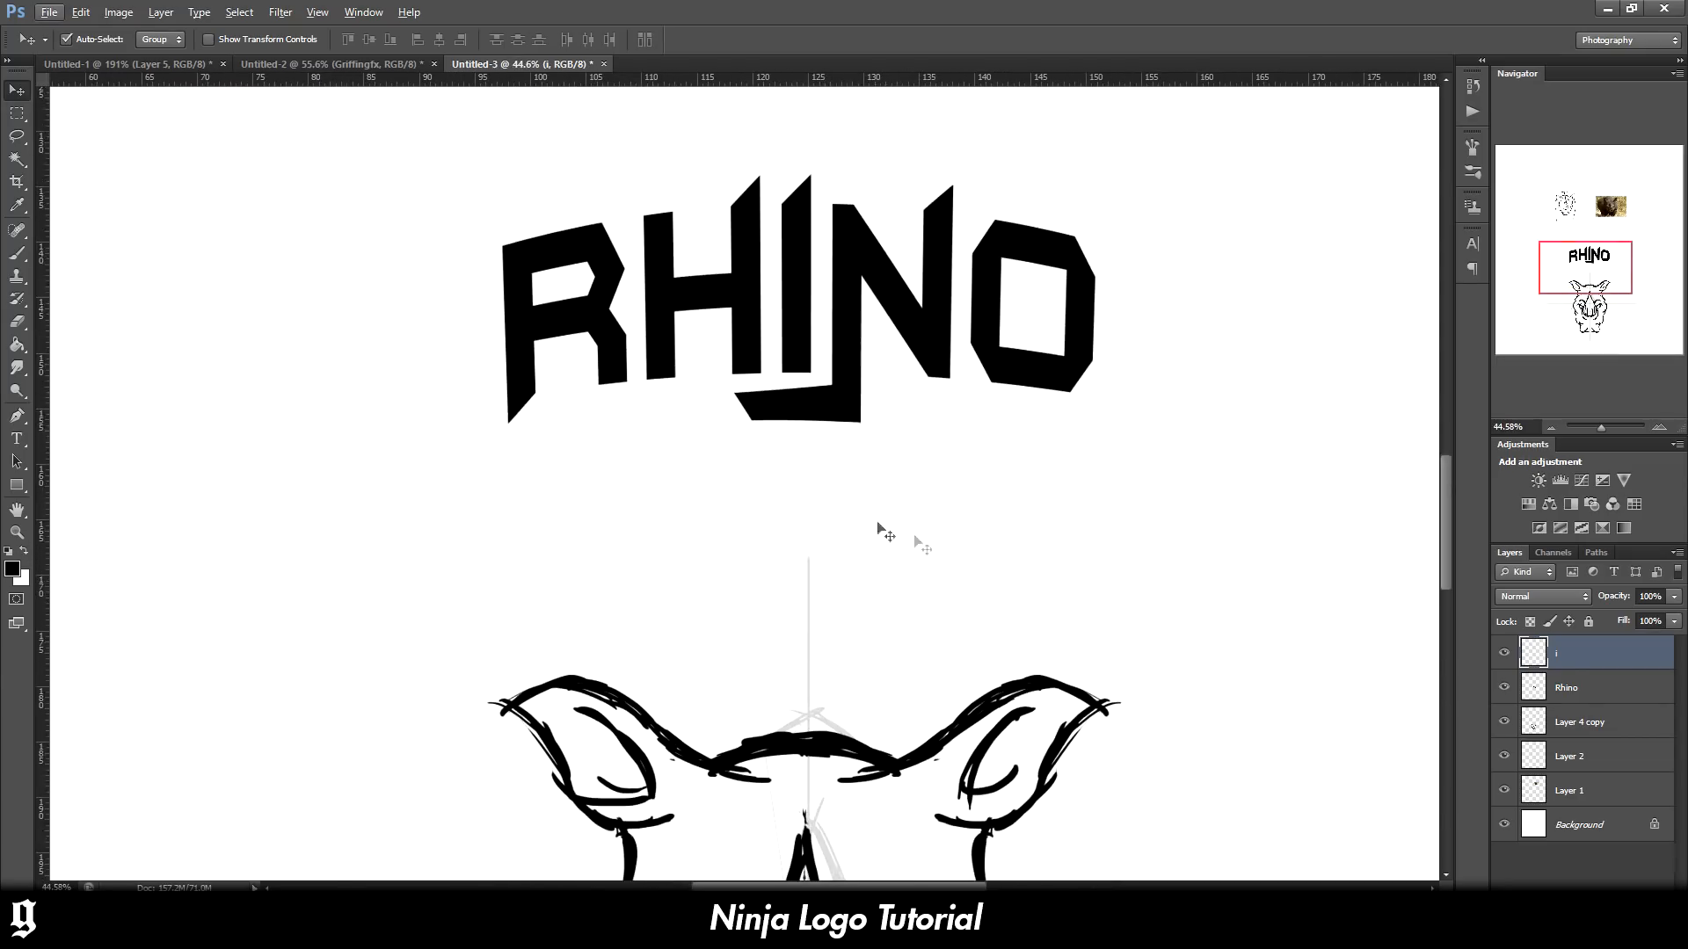
pyautogui.keyDown('shift'); pyautogui.click(1574, 688); pyautogui.keyUp('shift')
pyautogui.rightClick(1574, 688)
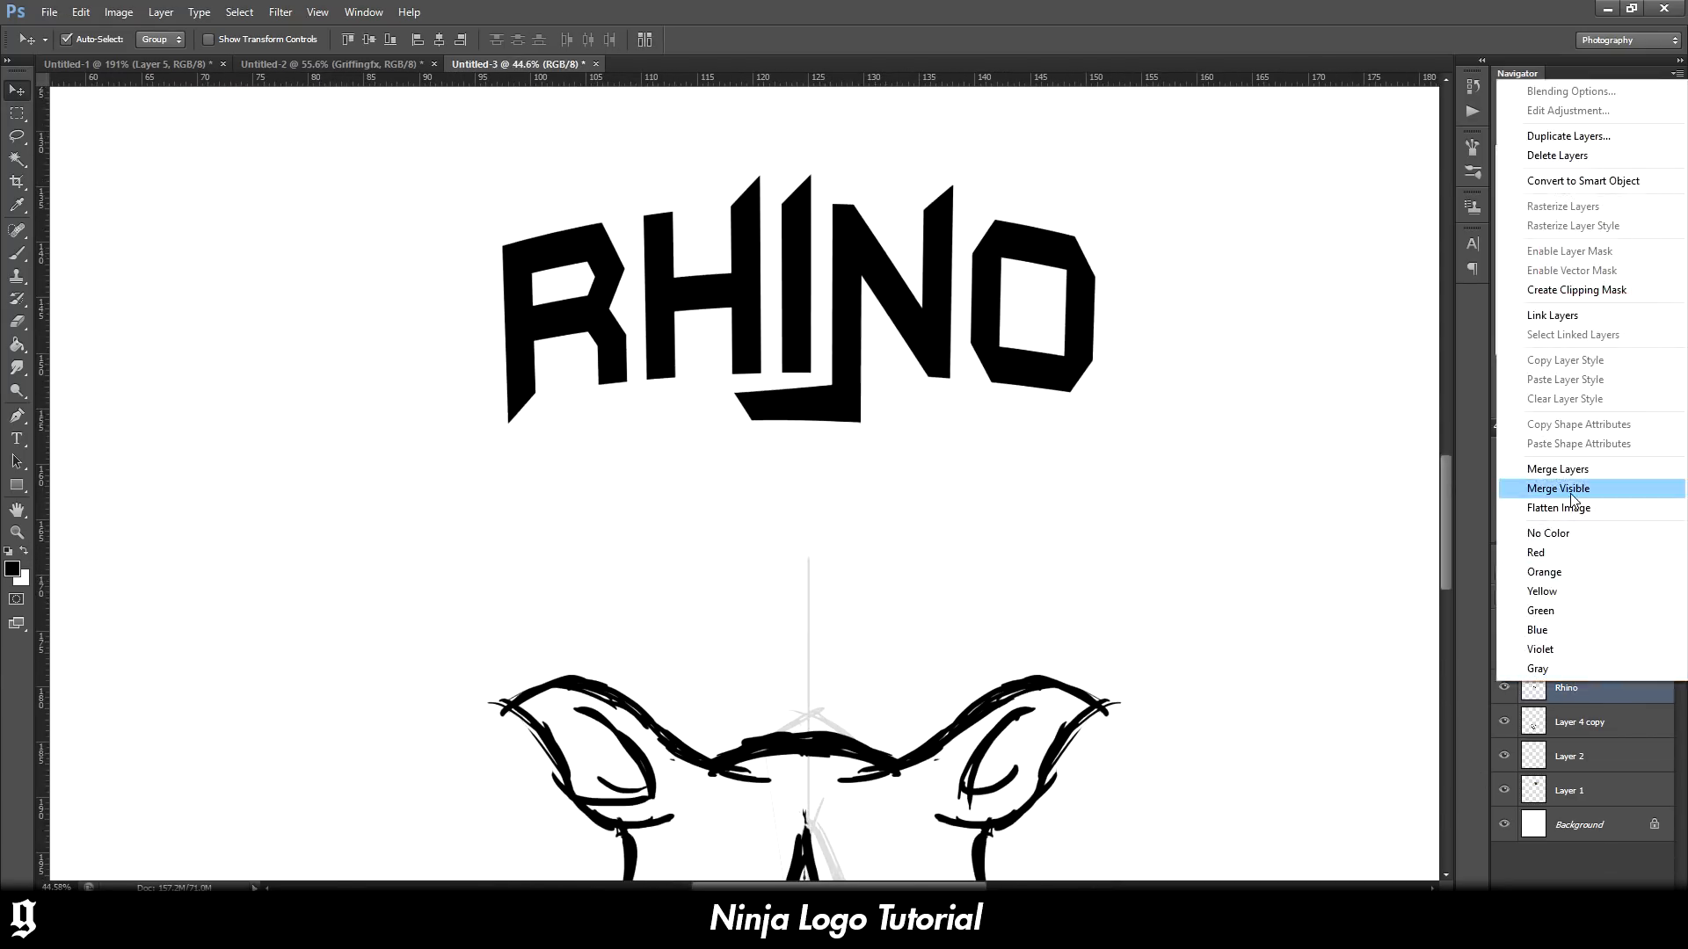
pyautogui.click(1547, 691)
pyautogui.rightClick(1578, 652)
pyautogui.click(1530, 328)
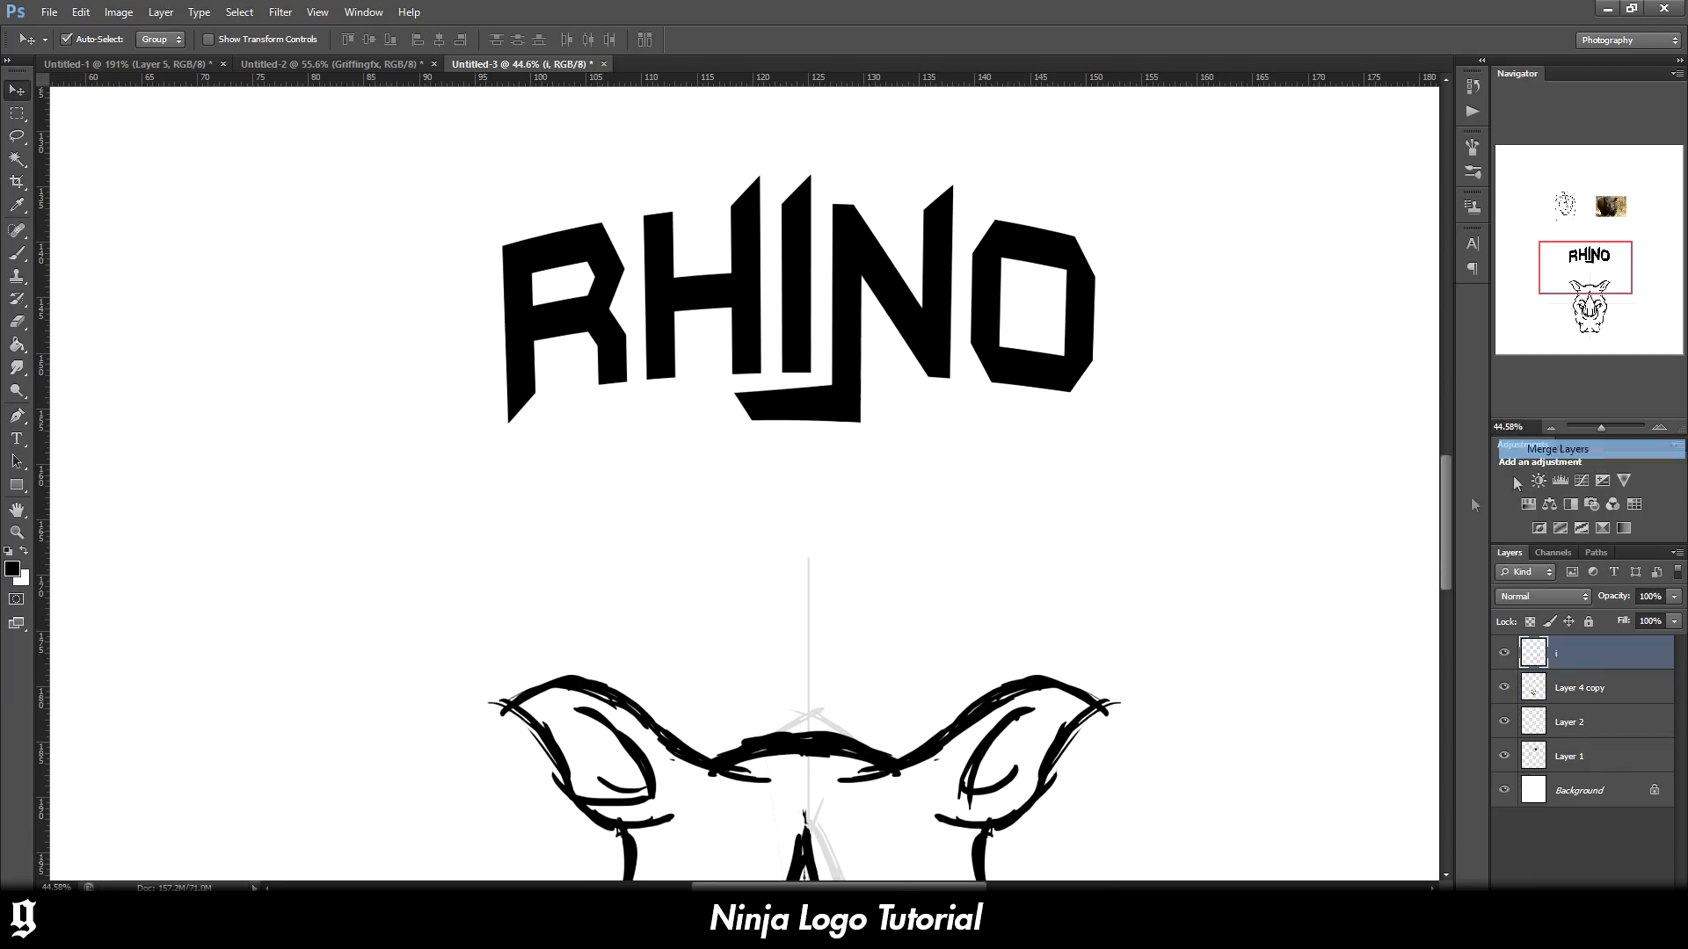
# Move the merged RHINO wordmark down so it sits centred closely above the rhino's ears
pyautogui.scroll(-2, 870, 607)
pyautogui.moveTo(848, 467); pyautogui.dragTo(885, 557)
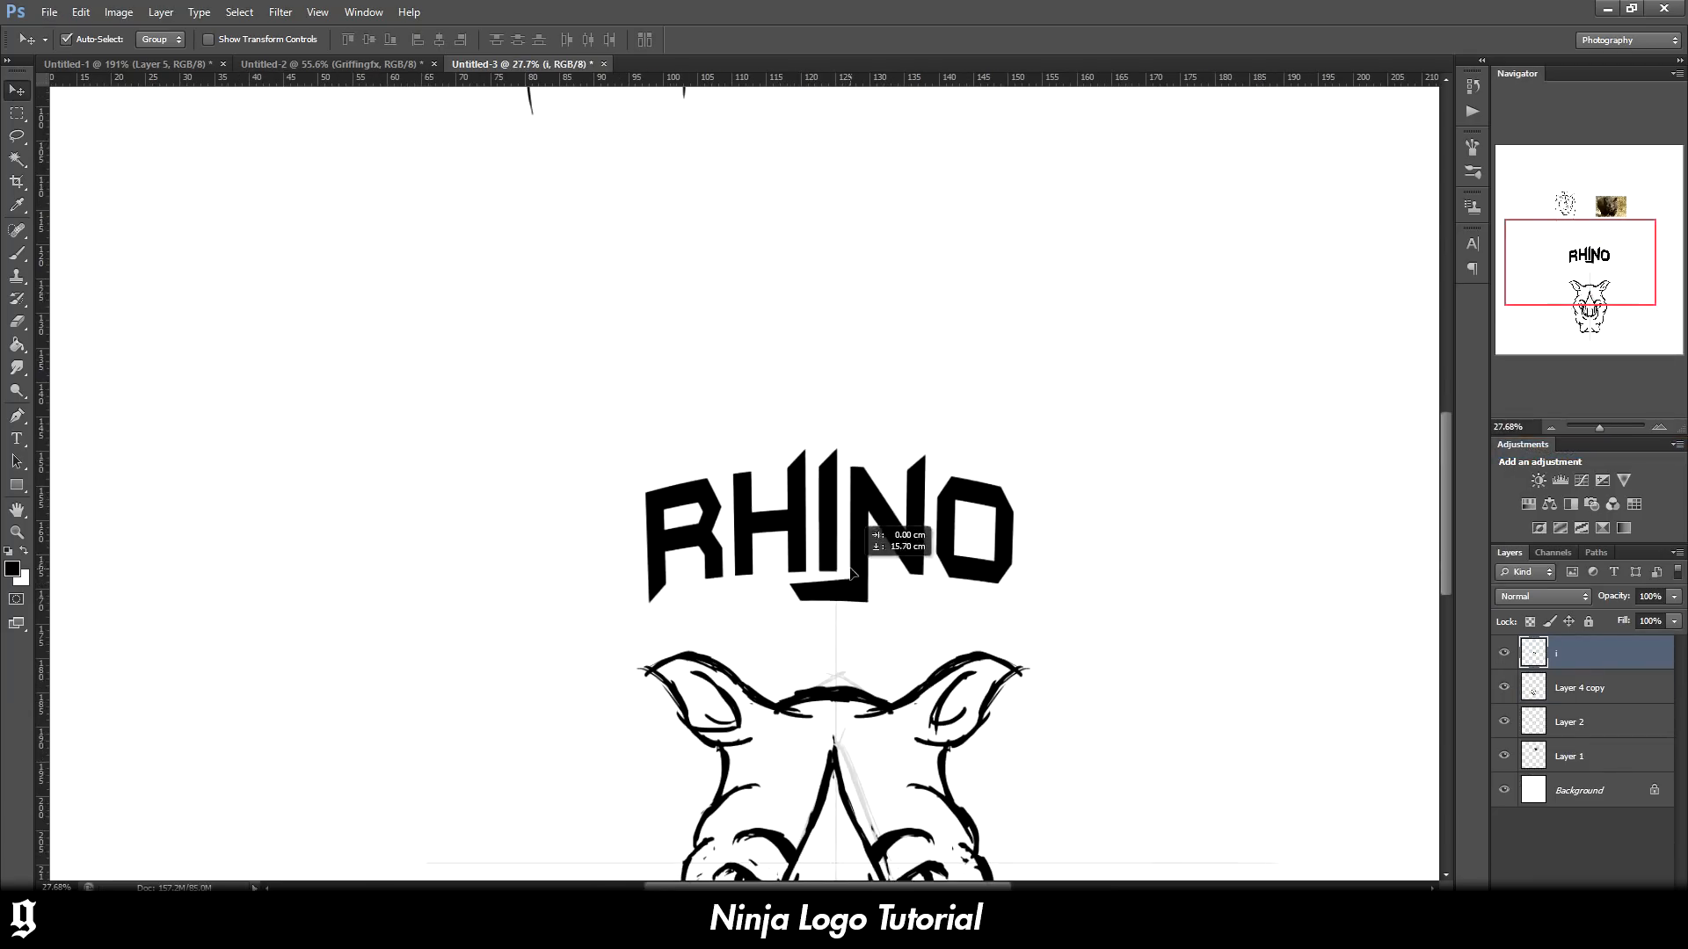
pyautogui.scroll(-3, 181, 671)
pyautogui.scroll(-2, 534, 636)
pyautogui.hscroll(3, 690, 246)
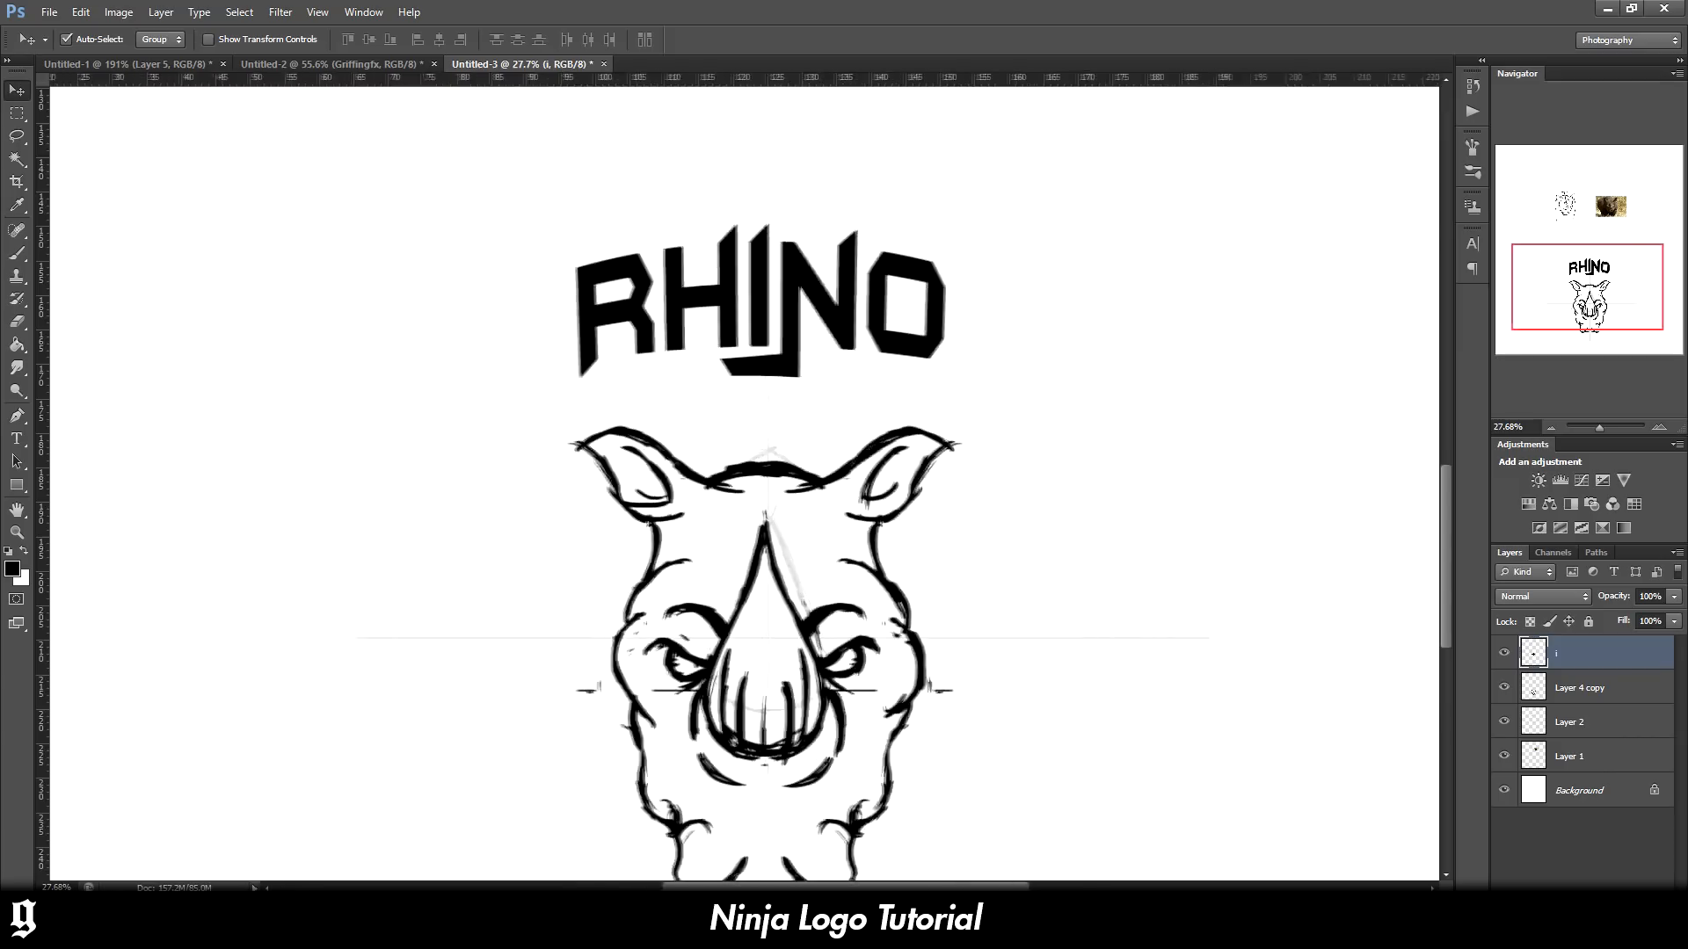
pyautogui.moveTo(716, 258); pyautogui.dragTo(714, 271)
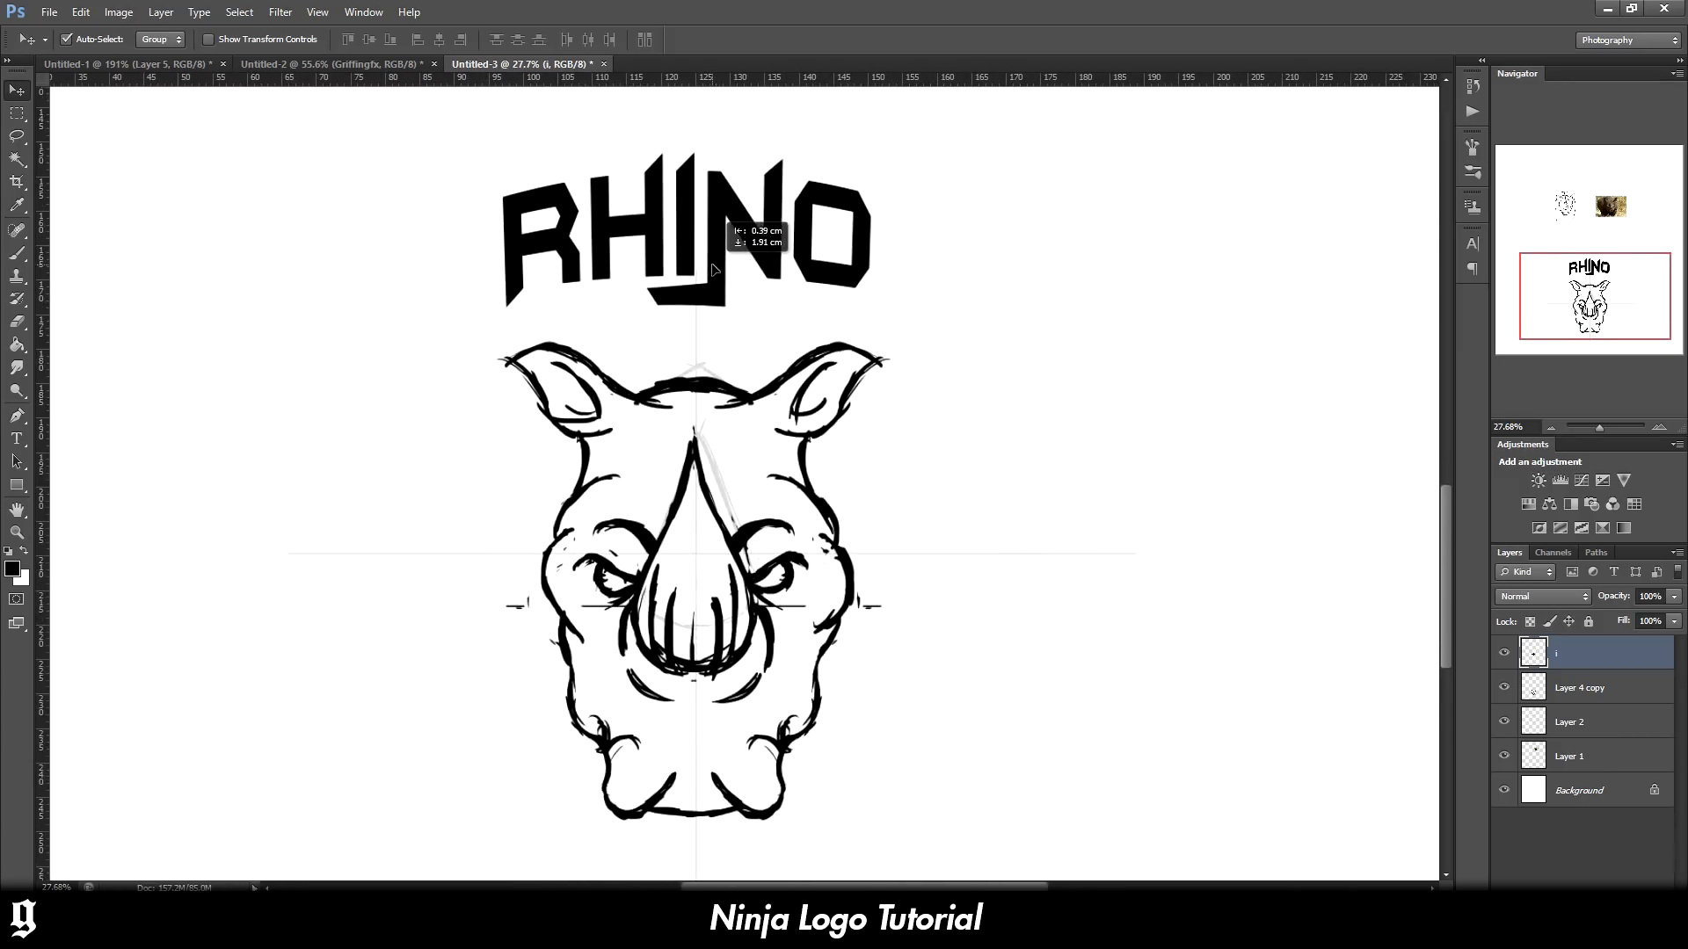
# Scale the RHINO wordmark proportionally to about 163% and position it directly above the rhino head
pyautogui.hotkey('ctrl', 't')
pyautogui.moveTo(871, 152); pyautogui.dragTo(996, 109)
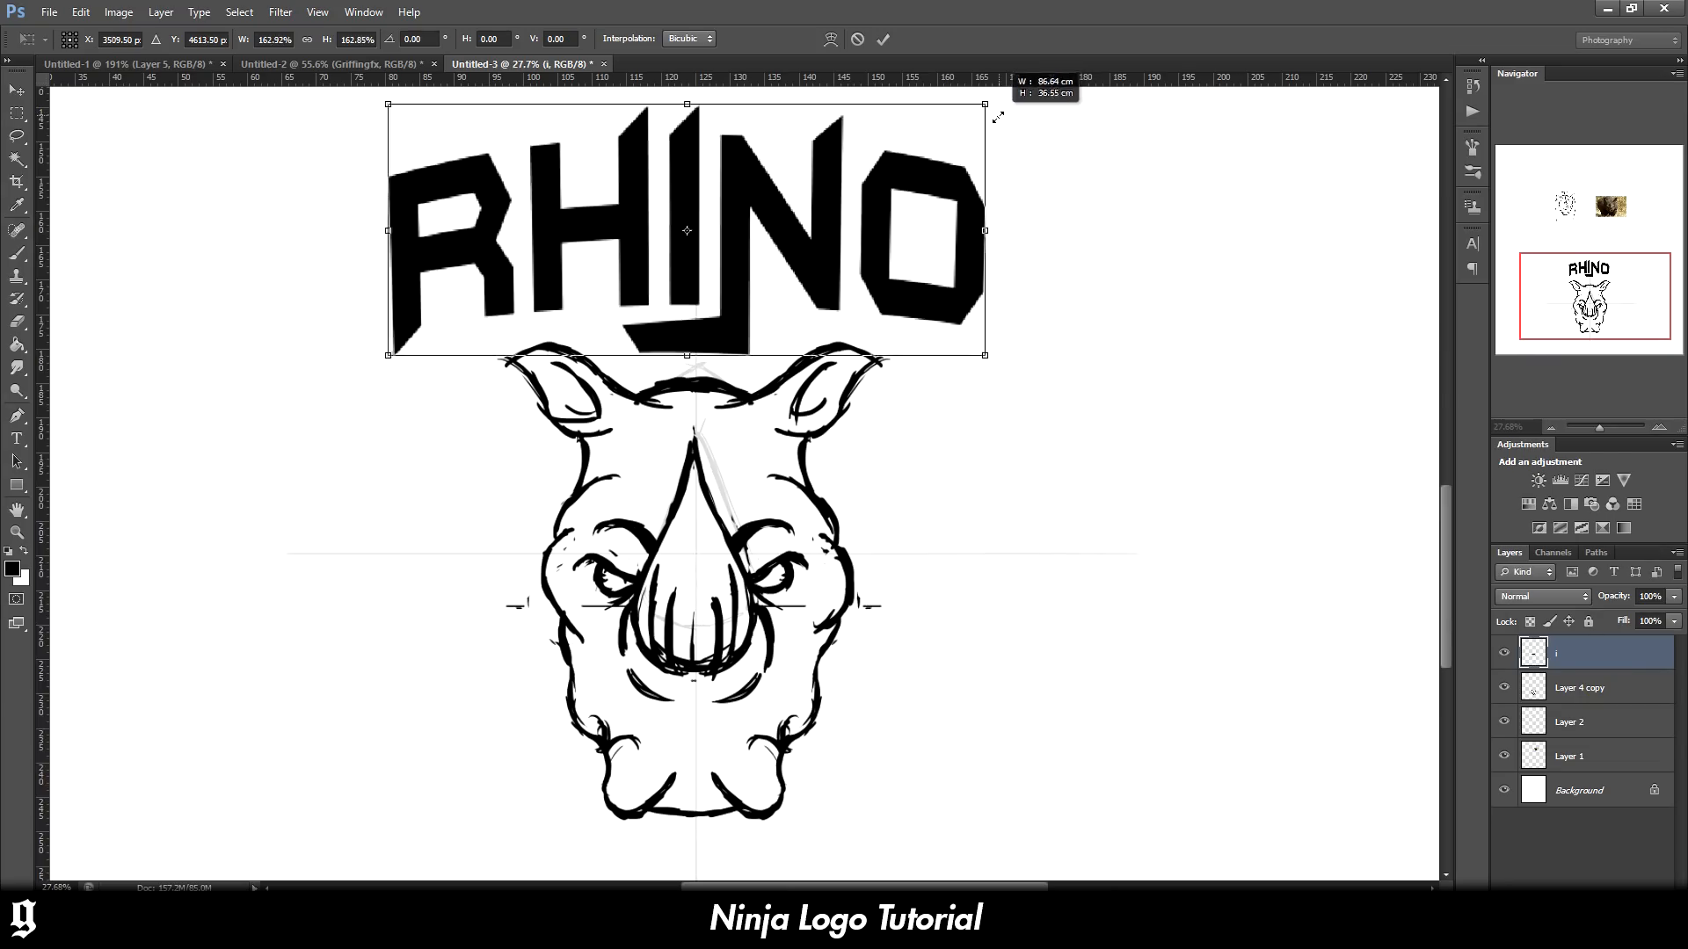
pyautogui.moveTo(849, 223)
pyautogui.mouseDown()
pyautogui.moveTo(856, 301)
pyautogui.moveTo(854, 241)
pyautogui.mouseUp()
pyautogui.press('Return')
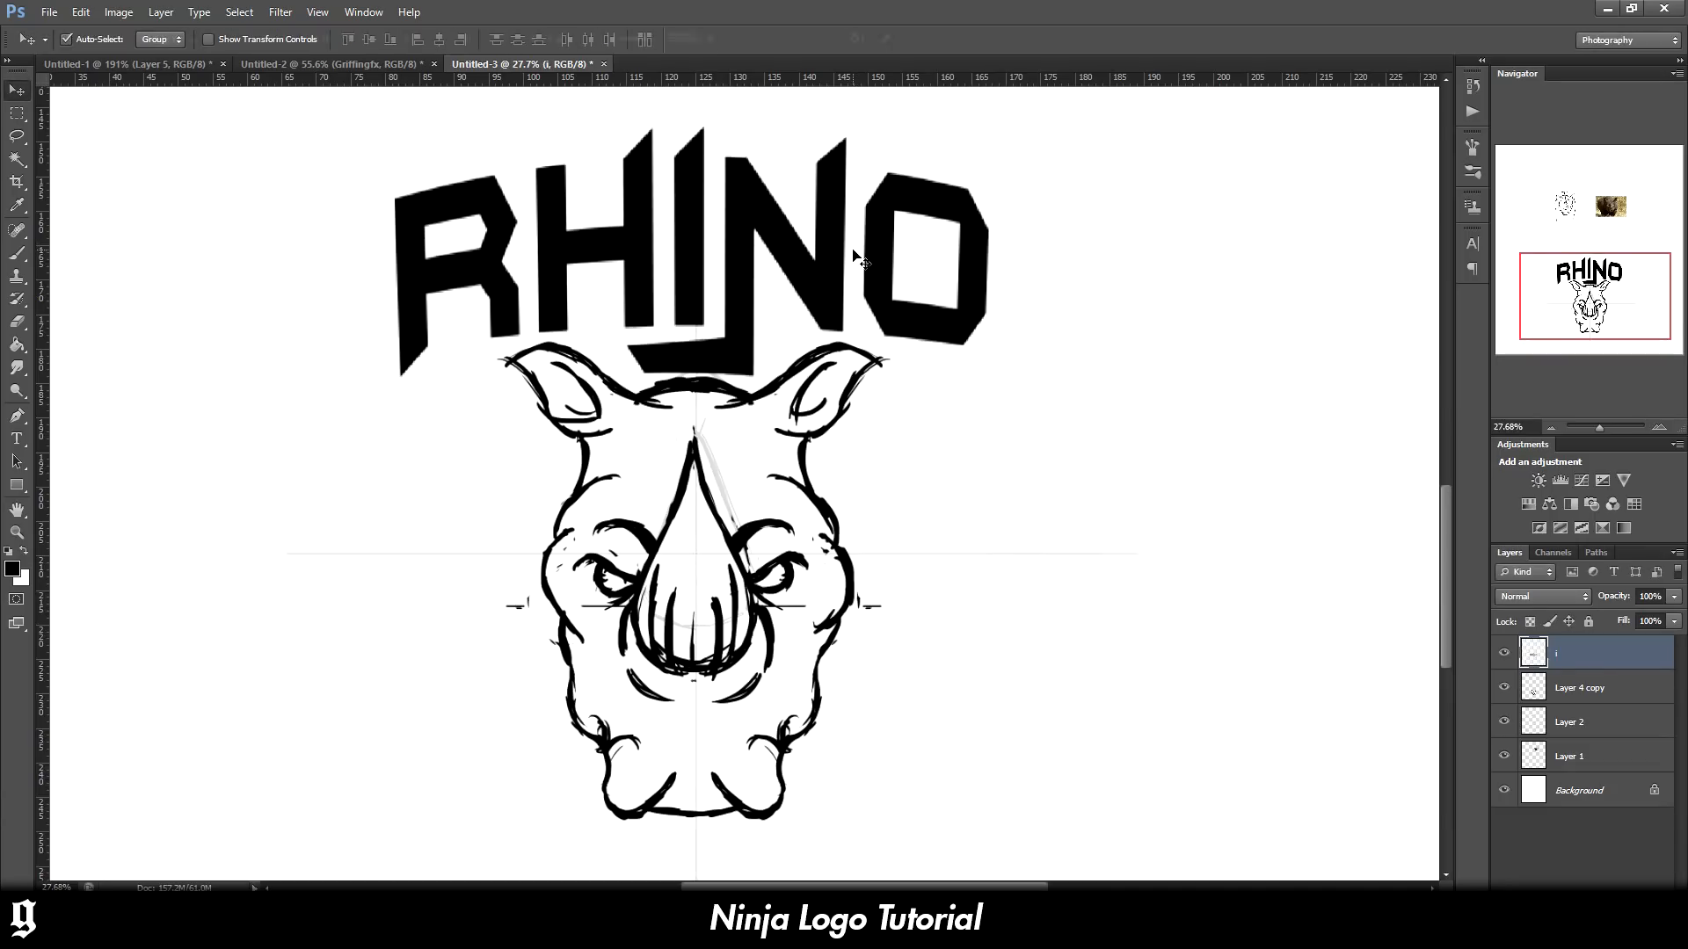
# Cut an upward arc out of the bar's lower edge, using a curved Pen path converted to a selection
pyautogui.click(16, 415)
pyautogui.scroll(4, 723, 365)
pyautogui.click(718, 341)
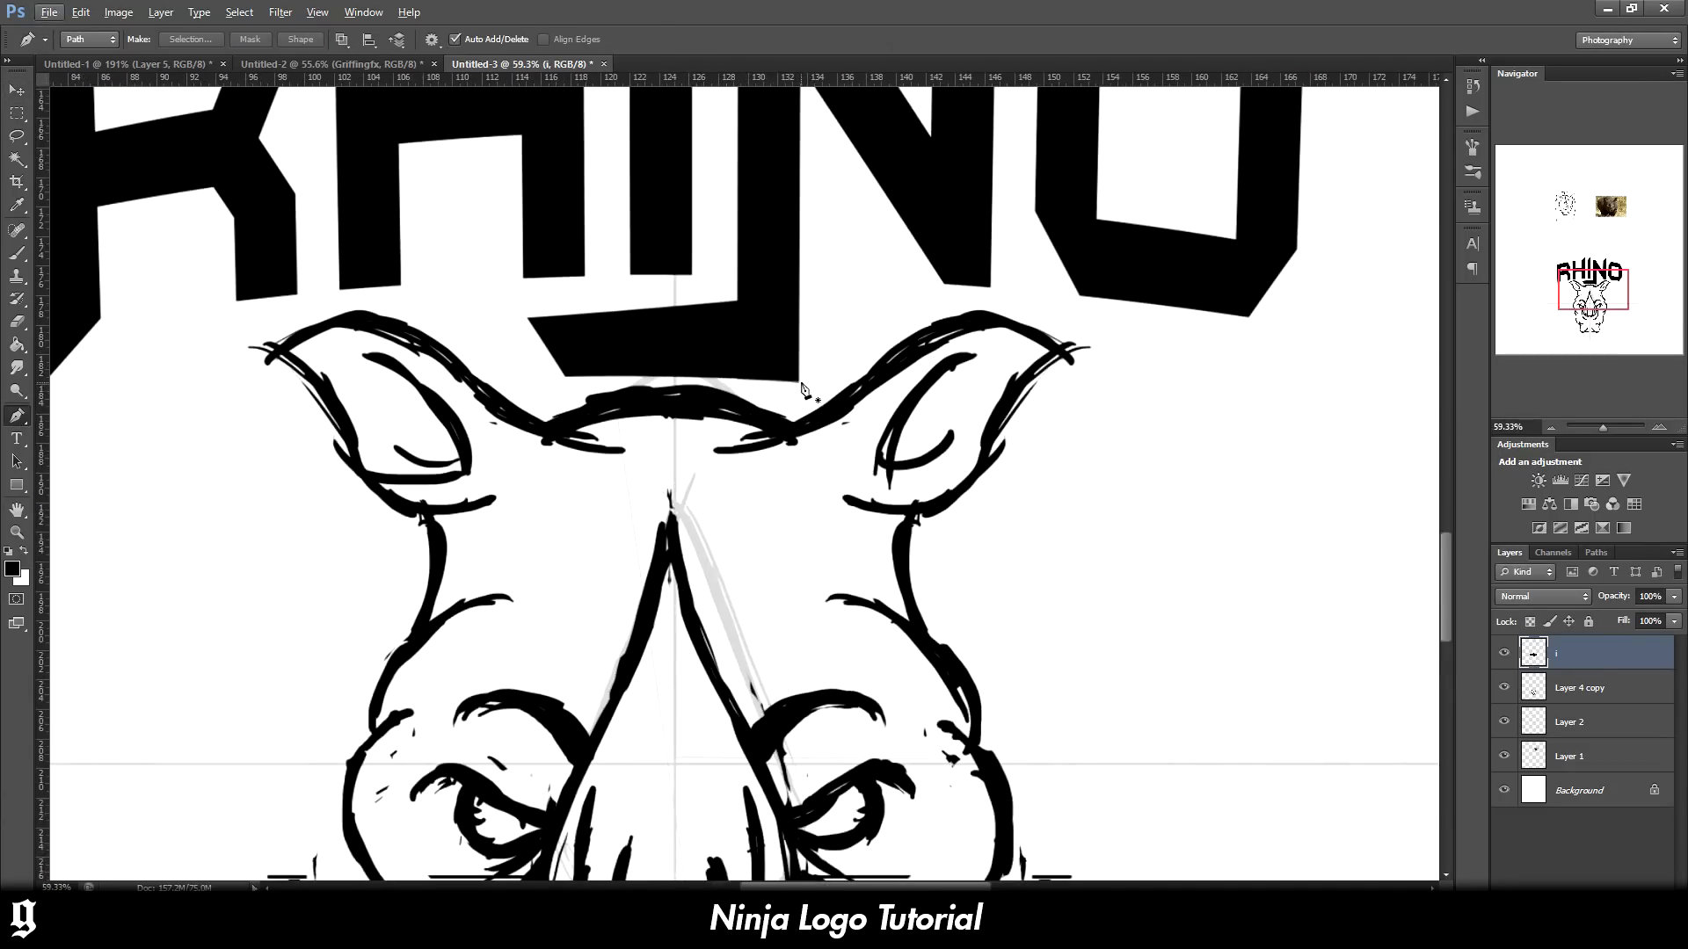
pyautogui.click(802, 384)
pyautogui.moveTo(561, 379); pyautogui.dragTo(536, 402)
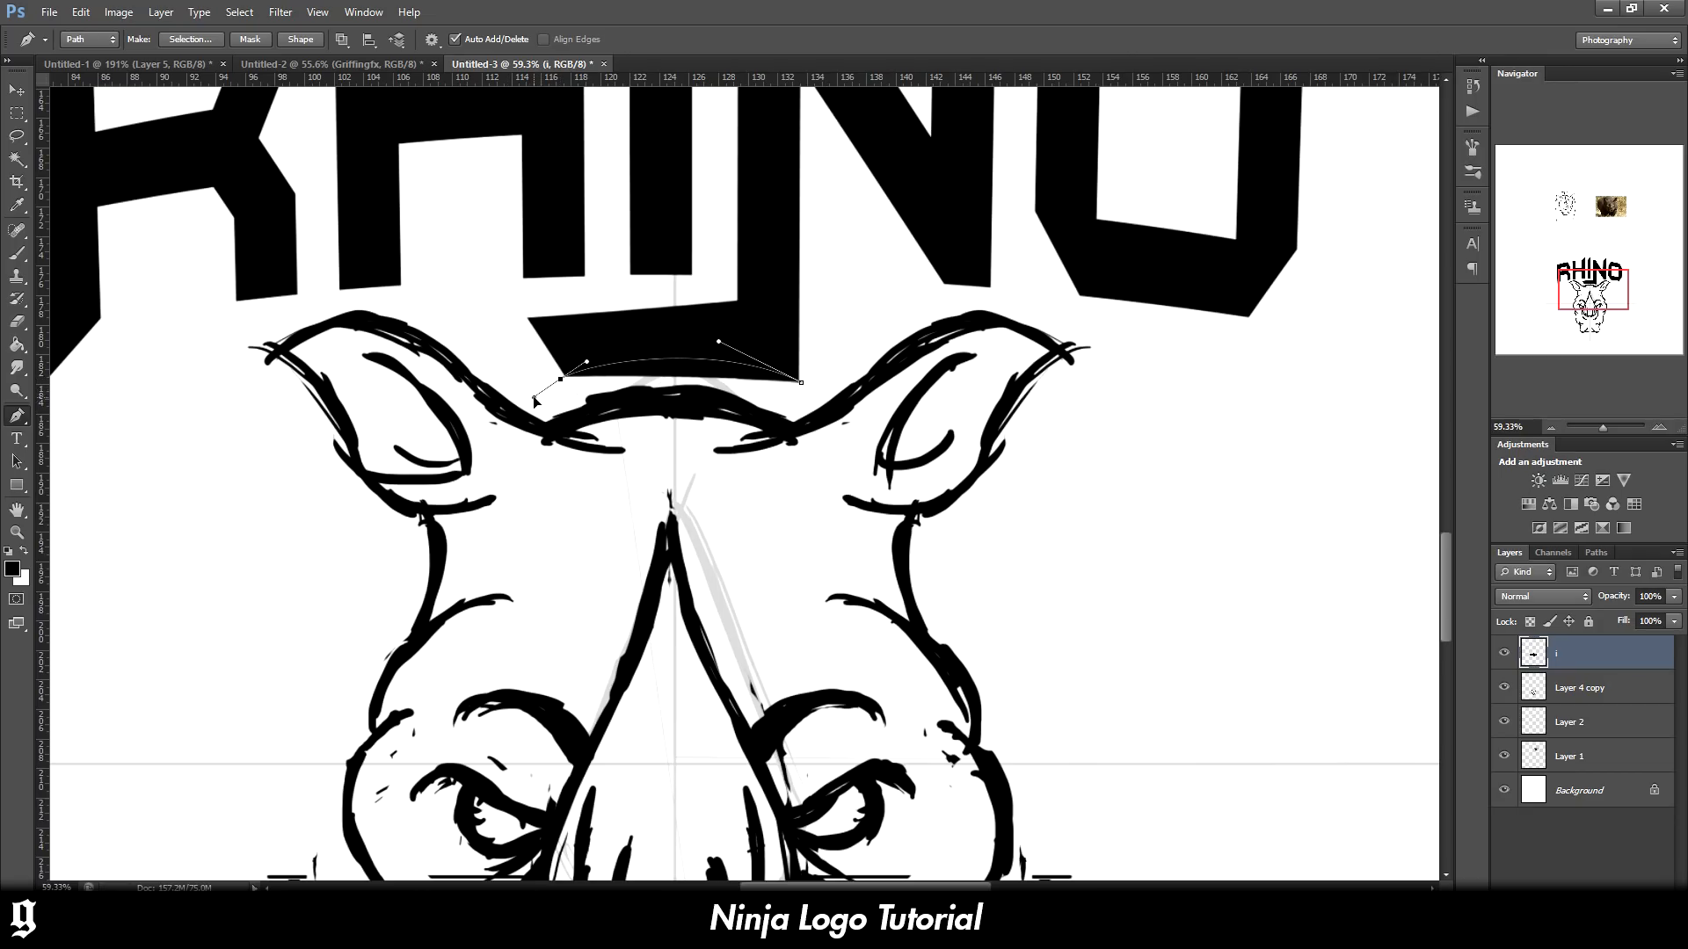
pyautogui.rightClick(821, 373)
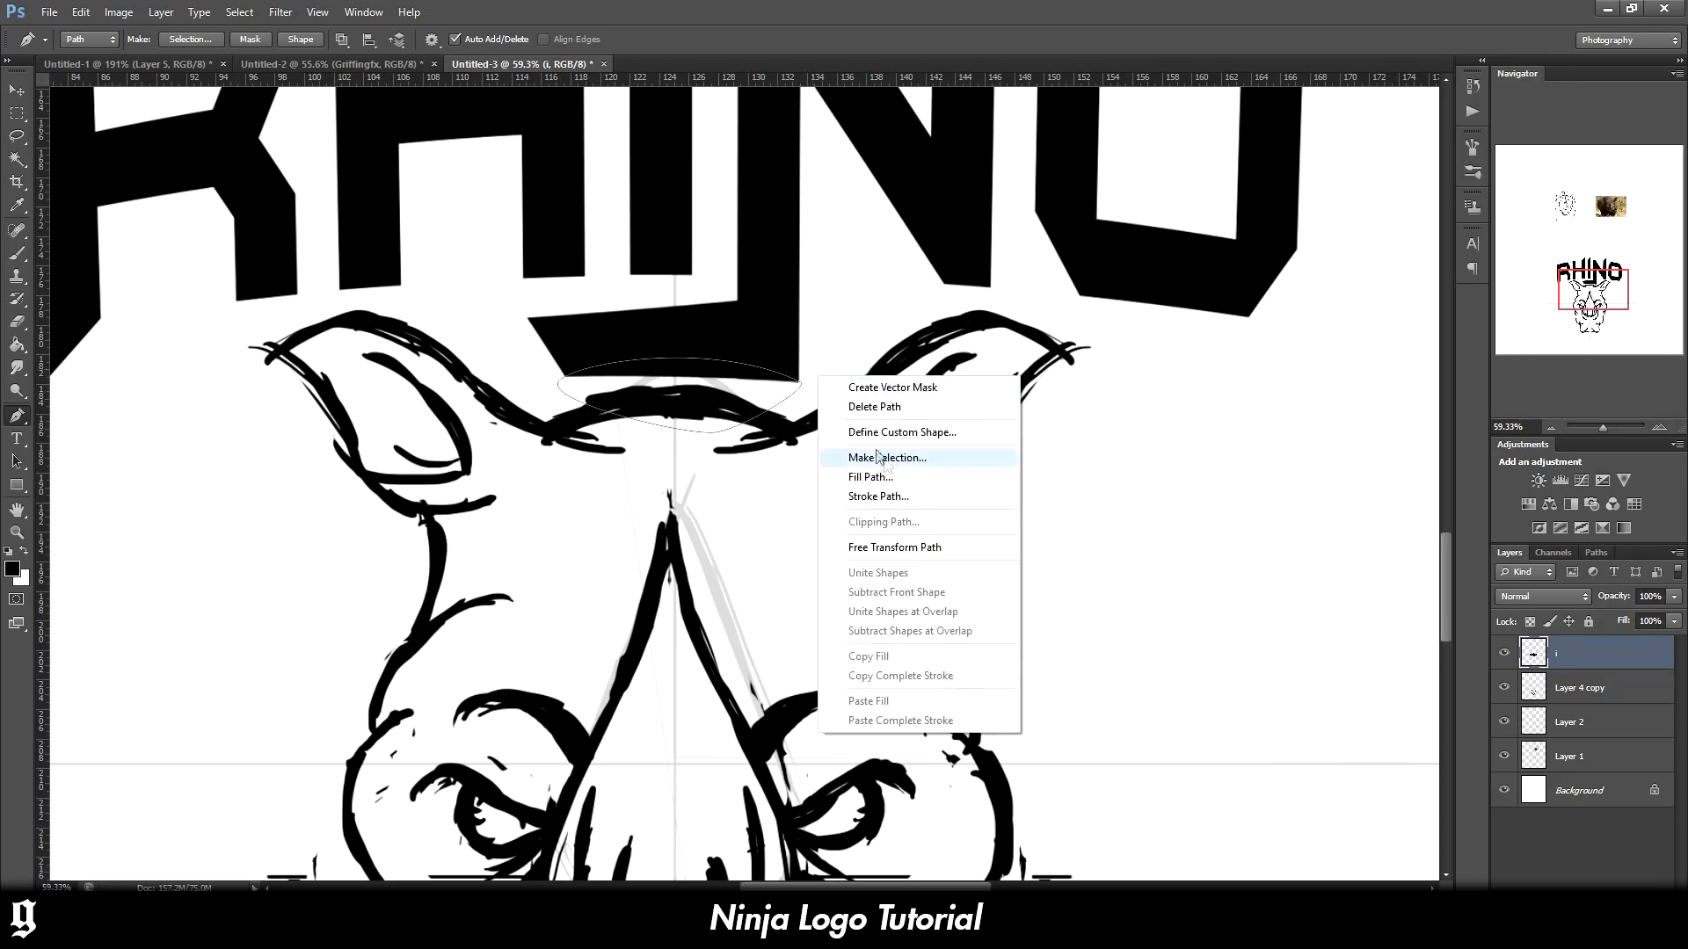
pyautogui.click(888, 457)
pyautogui.press('Return')
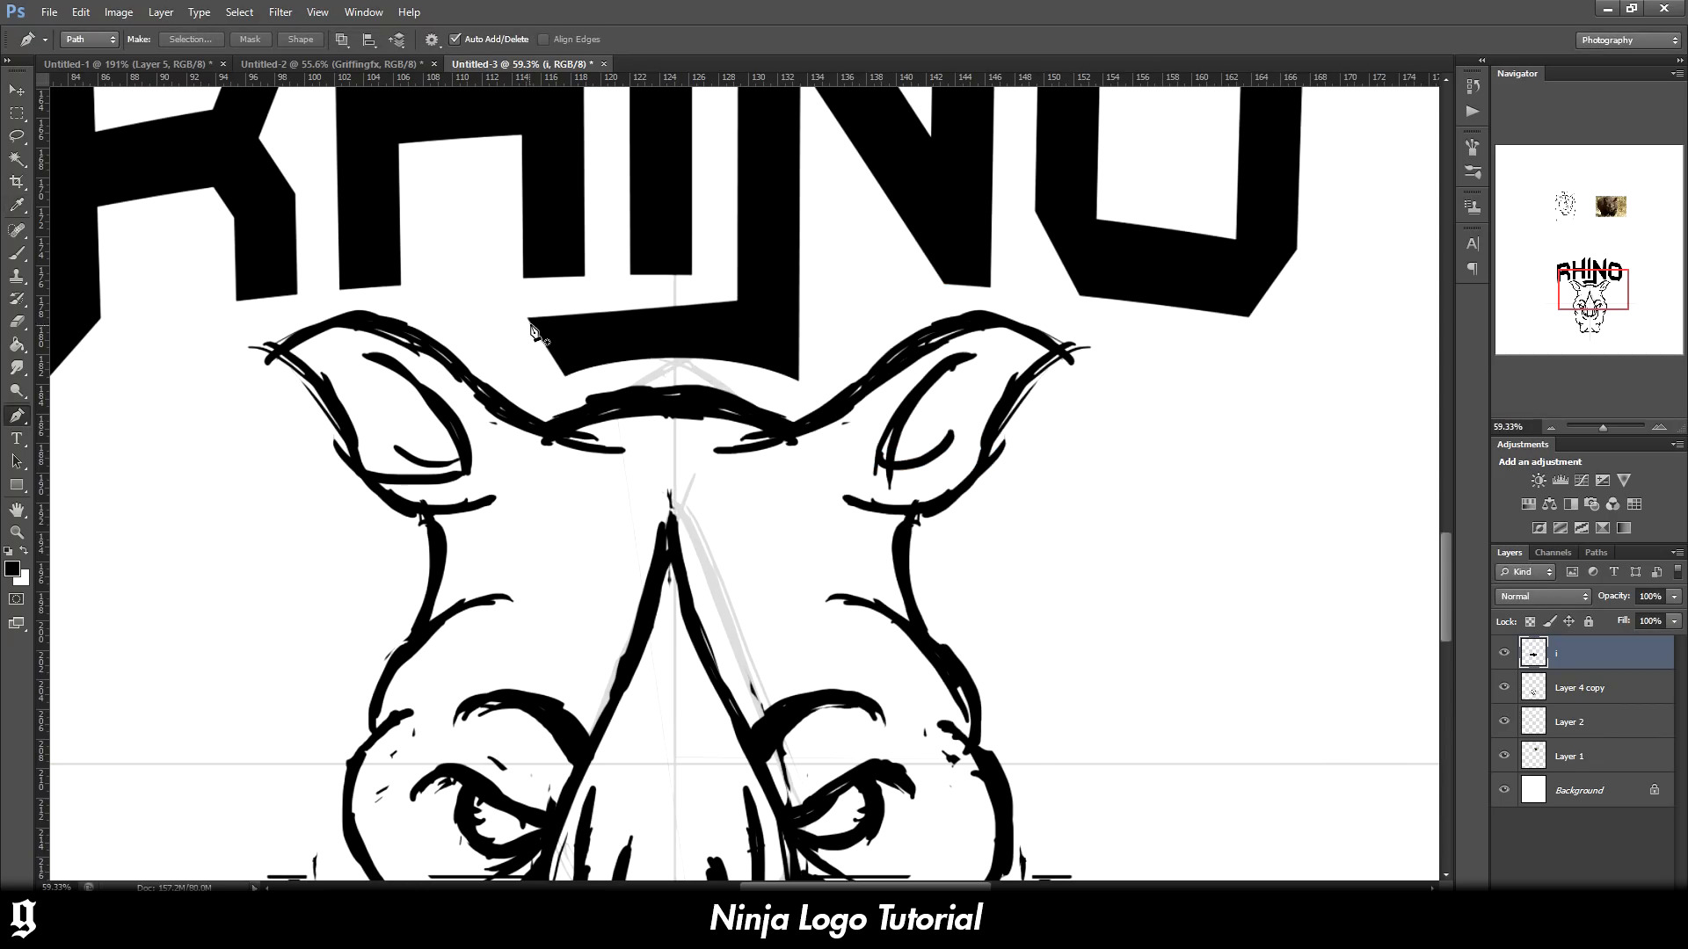
# Draw an arched Pen path over the bar's upper edge, from its pointed tip to the N's leg, and convert it to a selection
pyautogui.moveTo(530, 318); pyautogui.dragTo(610, 292)
pyautogui.moveTo(797, 314); pyautogui.dragTo(861, 344)
pyautogui.rightClick(862, 344)
pyautogui.press('Escape')
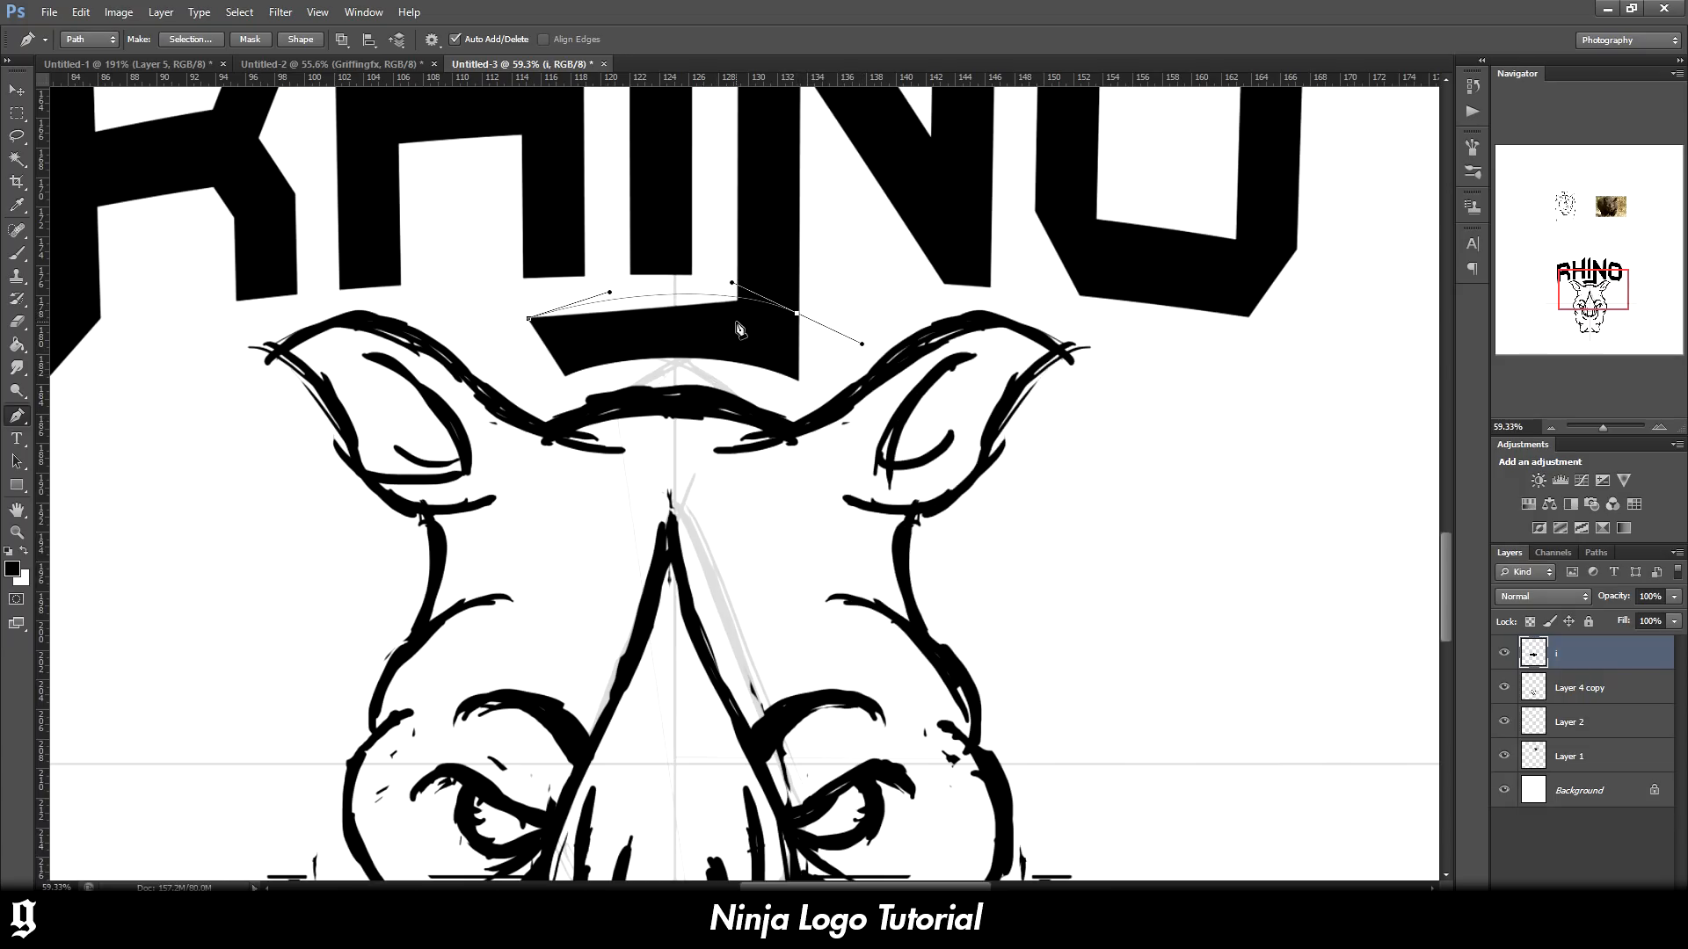
pyautogui.rightClick(572, 340)
pyautogui.click(633, 451)
pyautogui.press('Return')
# Paint the arched selection black with the brush enlarged to 70 px, and deselect
pyautogui.press('b')
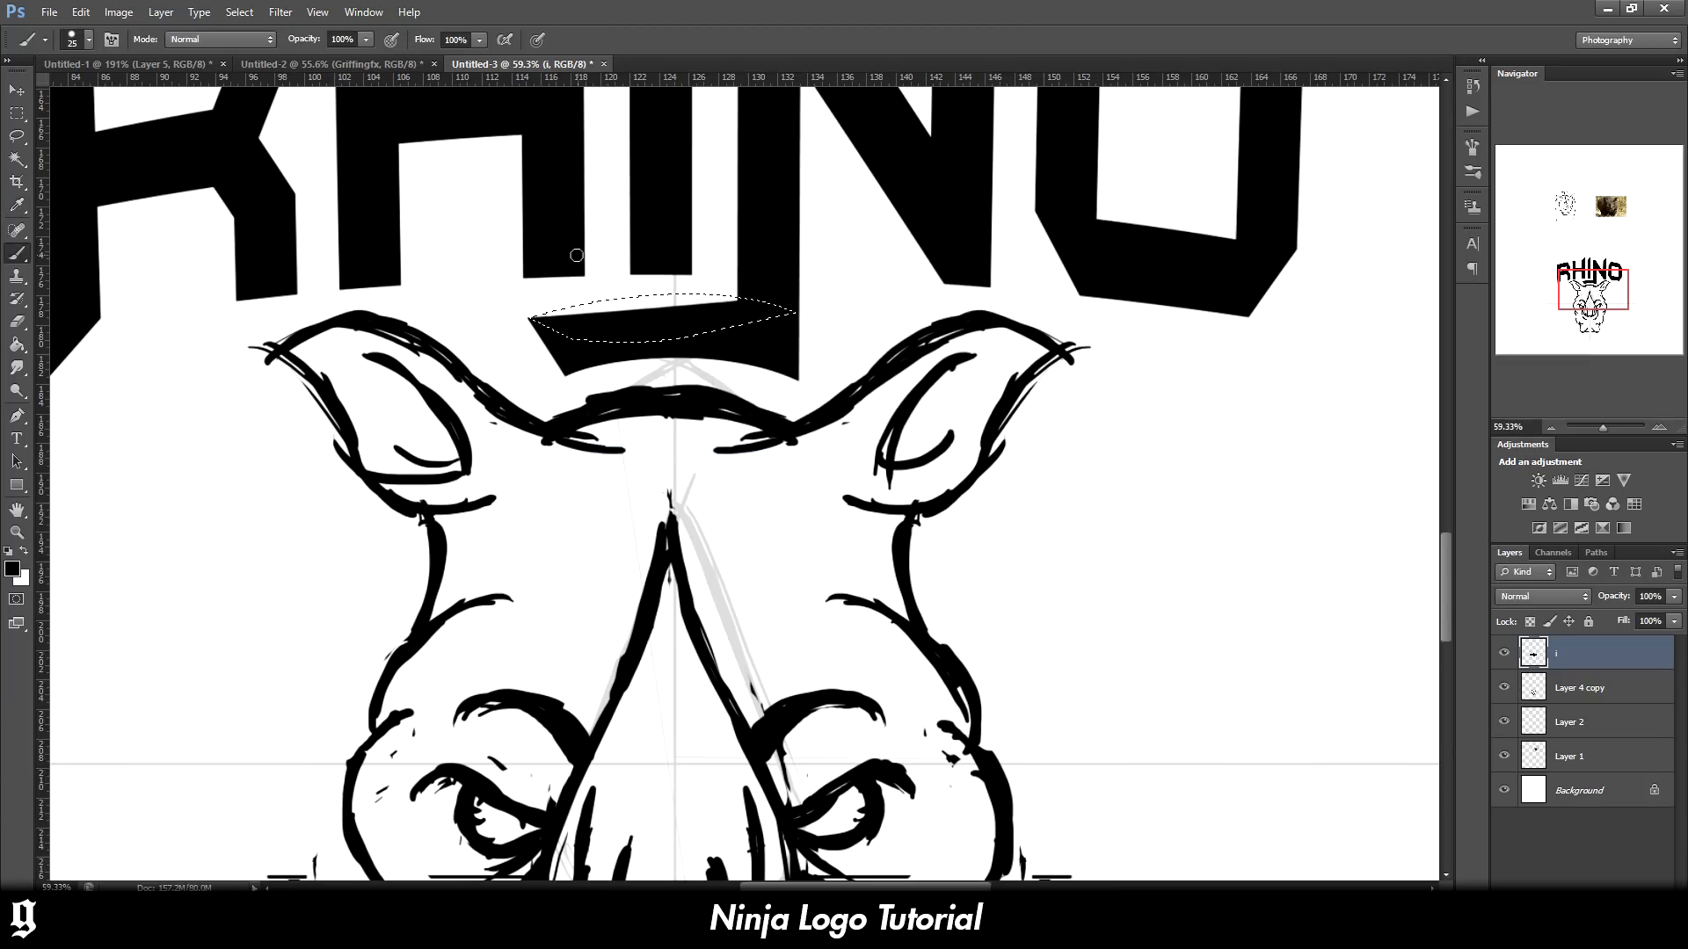
pyautogui.moveTo(530, 314)
pyautogui.mouseDown()
pyautogui.moveTo(475, 334)
pyautogui.moveTo(746, 325)
pyautogui.moveTo(686, 312)
pyautogui.moveTo(719, 294)
pyautogui.moveTo(620, 327)
pyautogui.moveTo(782, 387)
pyautogui.mouseUp()
pyautogui.press(']')
pyautogui.press(']')
pyautogui.press(']')
pyautogui.press(']')
pyautogui.press(']')
pyautogui.hotkey('ctrl', 'd')
pyautogui.scroll(-5, 783, 387)
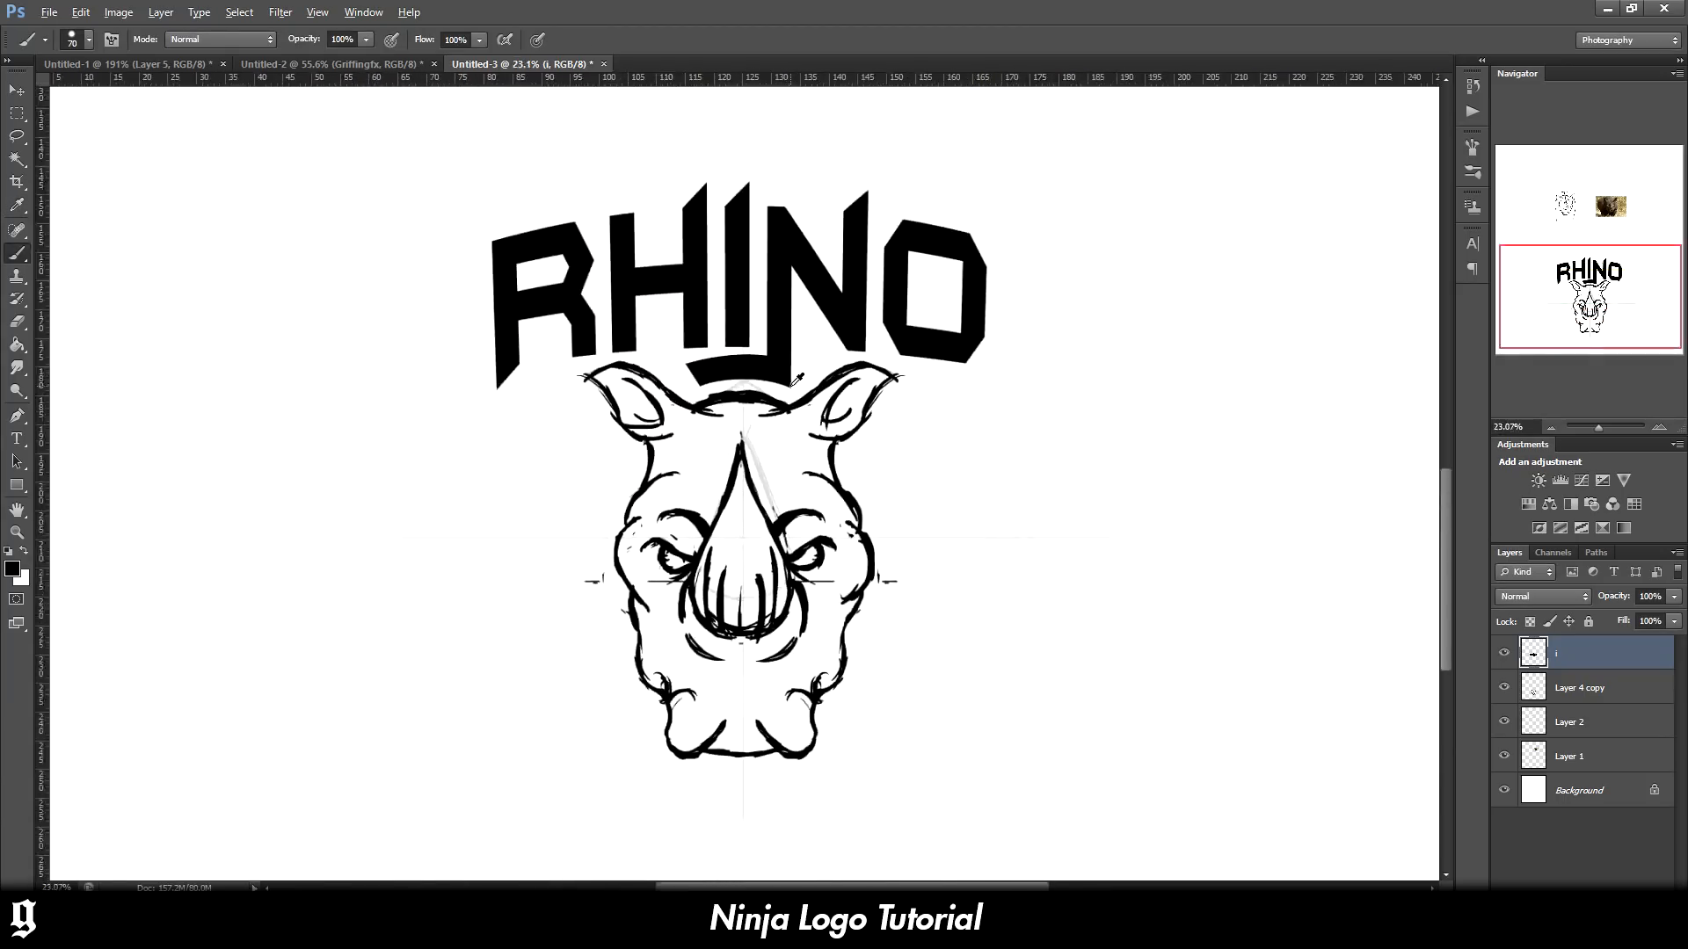
pyautogui.click(16, 90)
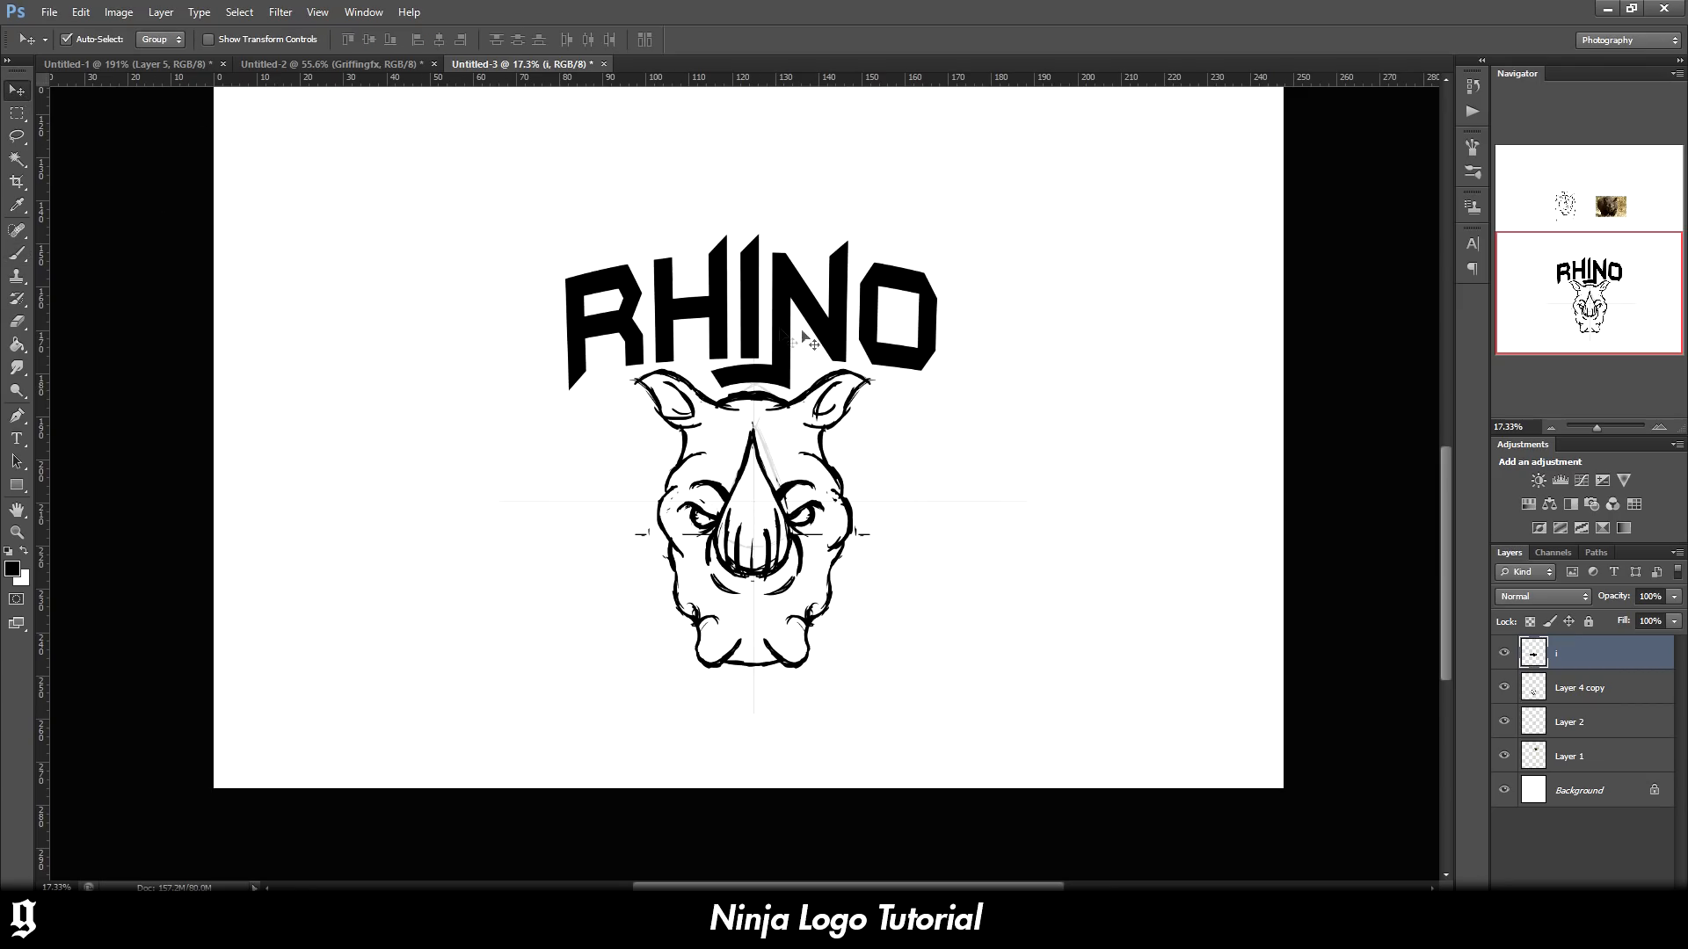
pyautogui.click(872, 354)
pyautogui.press('Return')
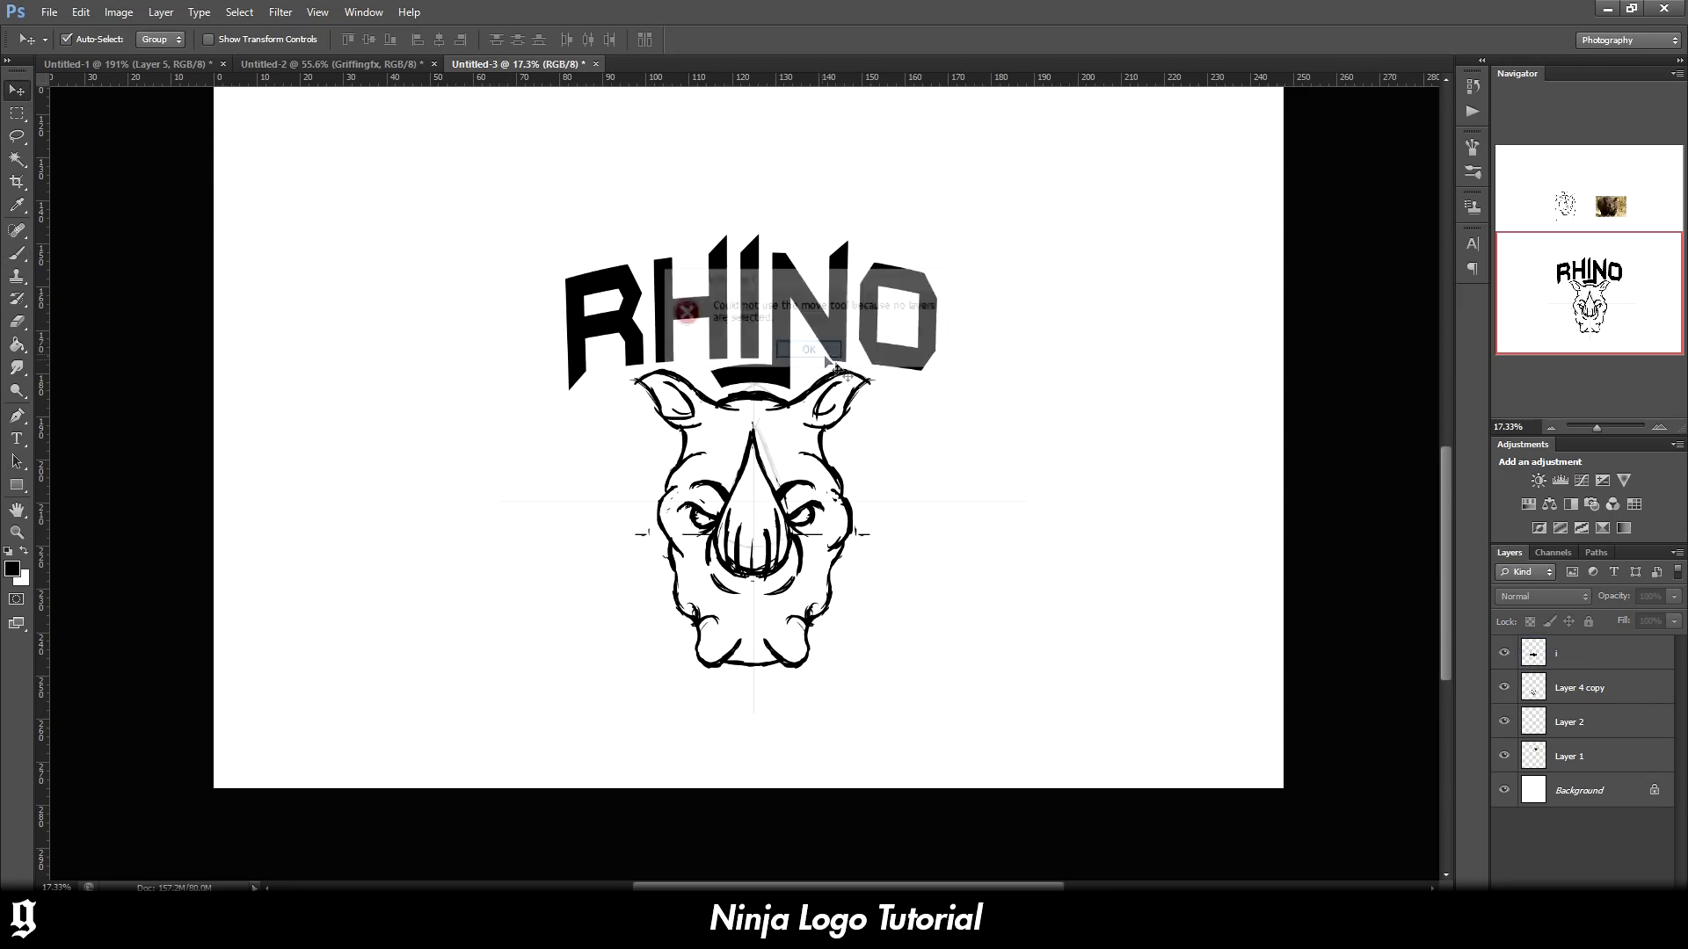
pyautogui.scroll(1, 888, 422)
pyautogui.scroll(2, 888, 428)
# Check which layer holds the rhino sketch and create a new empty layer above Layer 2 for brushwork
pyautogui.press('b')
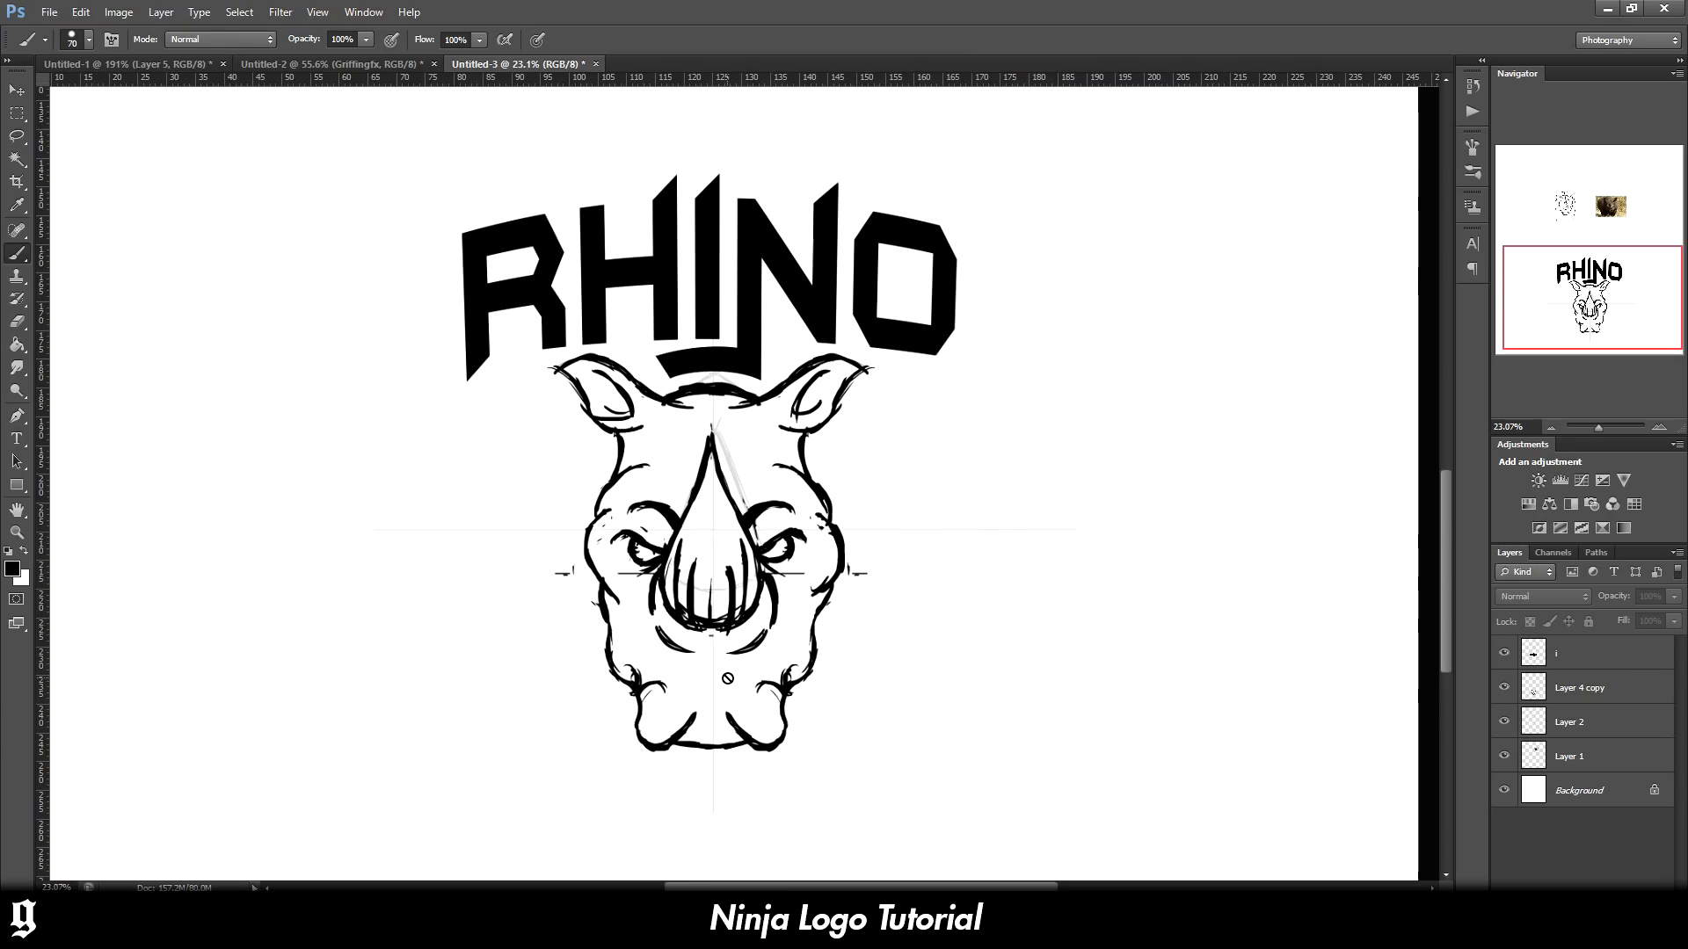
pyautogui.scroll(3, 734, 673)
pyautogui.scroll(-1, 1087, 720)
pyautogui.click(1558, 758)
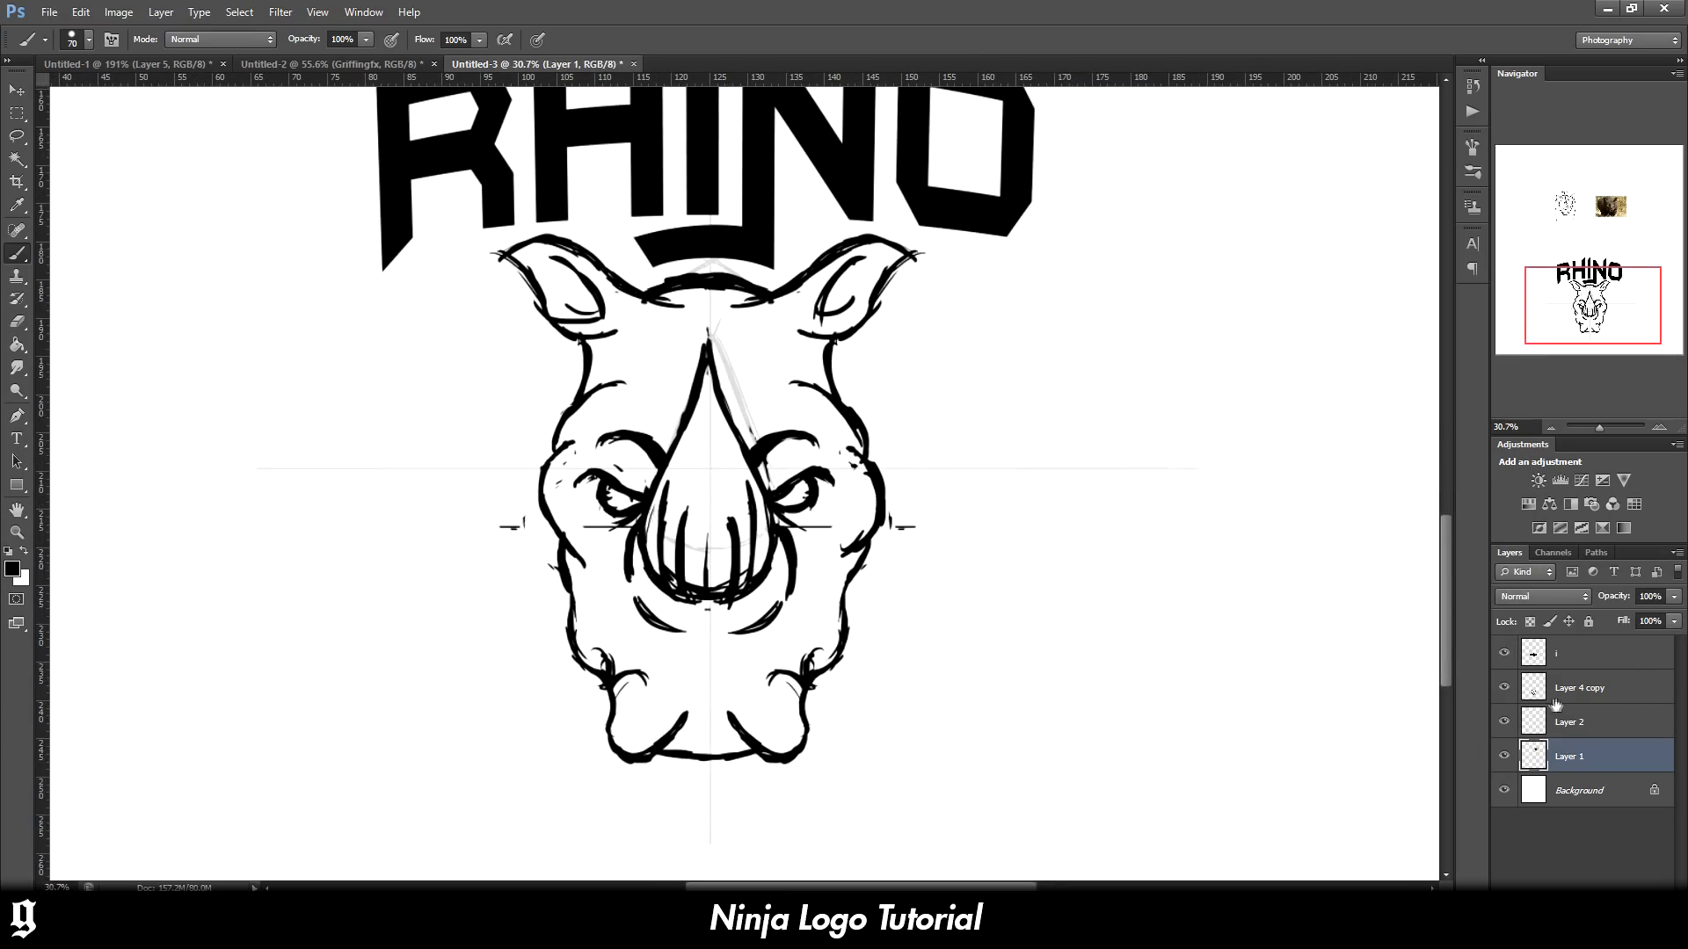
pyautogui.click(1503, 688)
pyautogui.click(1504, 687)
pyautogui.click(1569, 728)
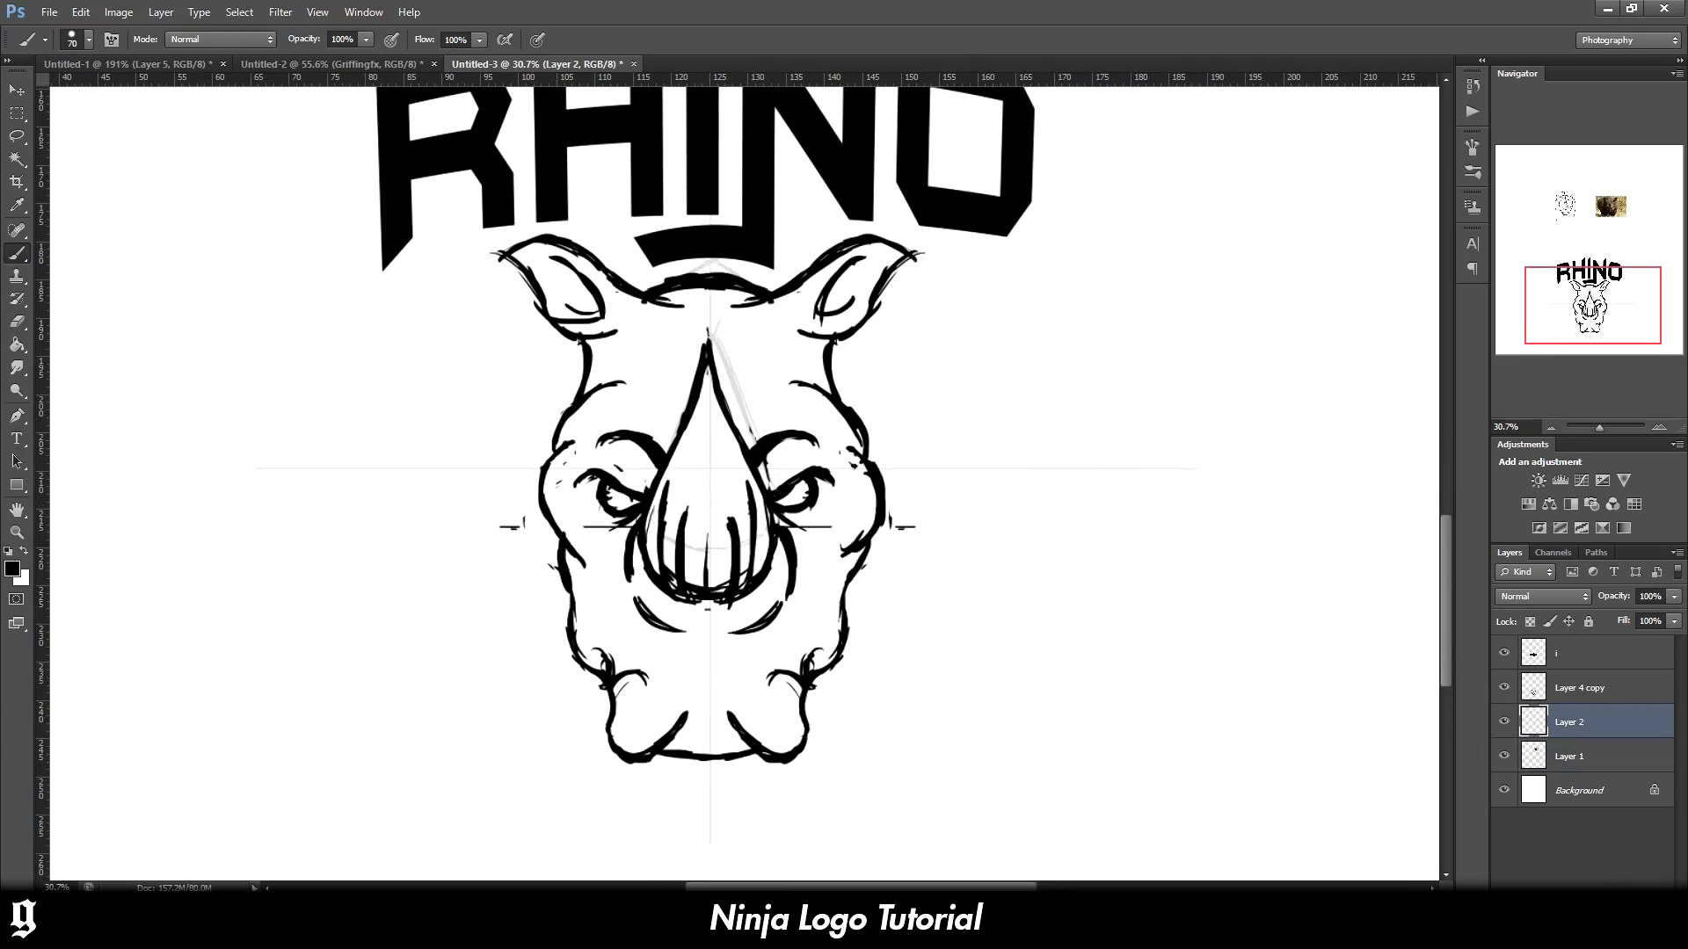
pyautogui.hotkey('ctrl', 'alt', 'shift', 'n')
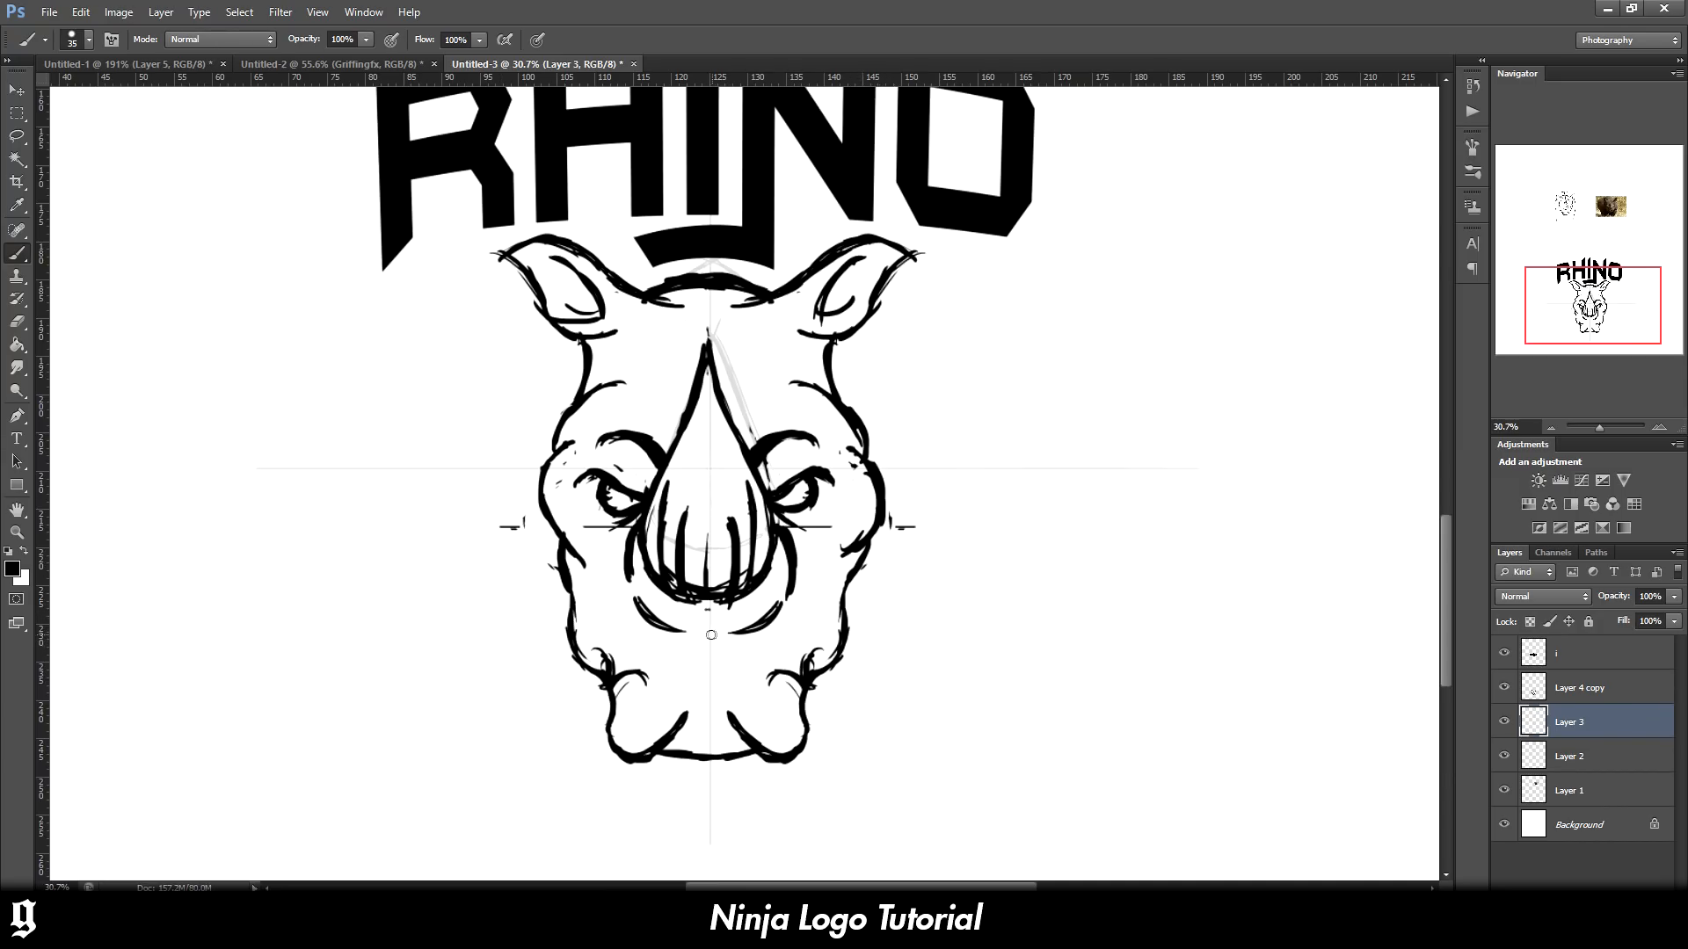
# Sketch a horizontal guideline across the lower muzzle and an angular frame outline rising from it to the foot of the R with a 35 px brush
pyautogui.moveTo(588, 637); pyautogui.dragTo(843, 647)
pyautogui.moveTo(479, 553)
pyautogui.mouseDown()
pyautogui.moveTo(561, 641)
pyautogui.moveTo(526, 589)
pyautogui.mouseUp()
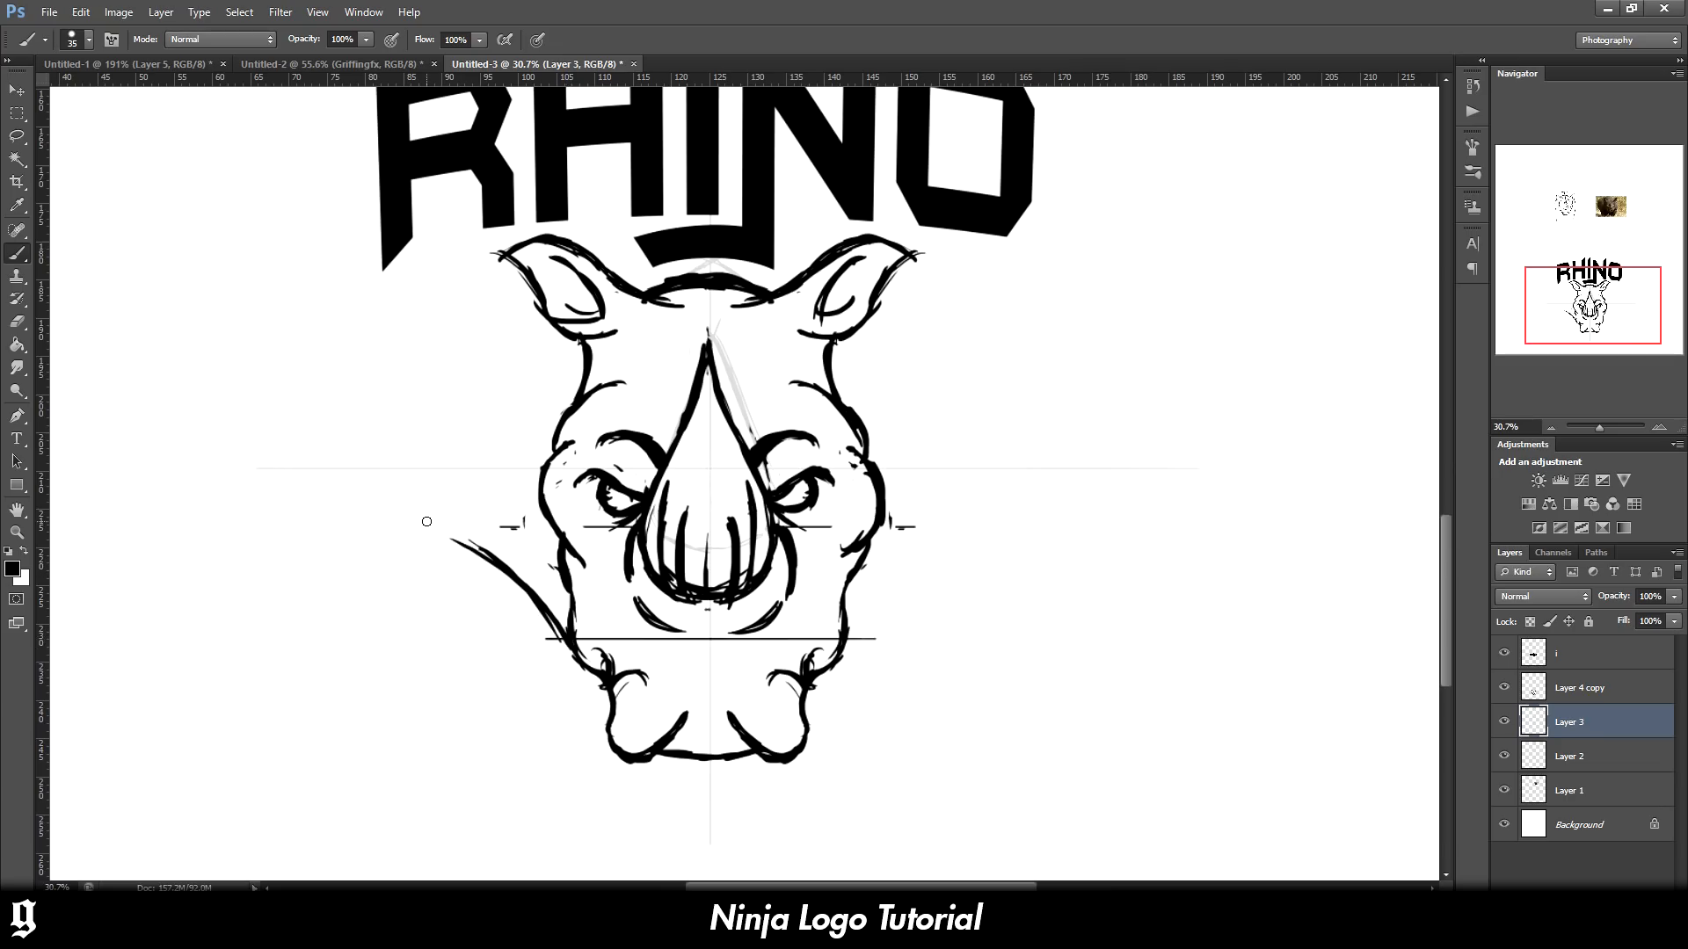
pyautogui.scroll(3, 497, 497)
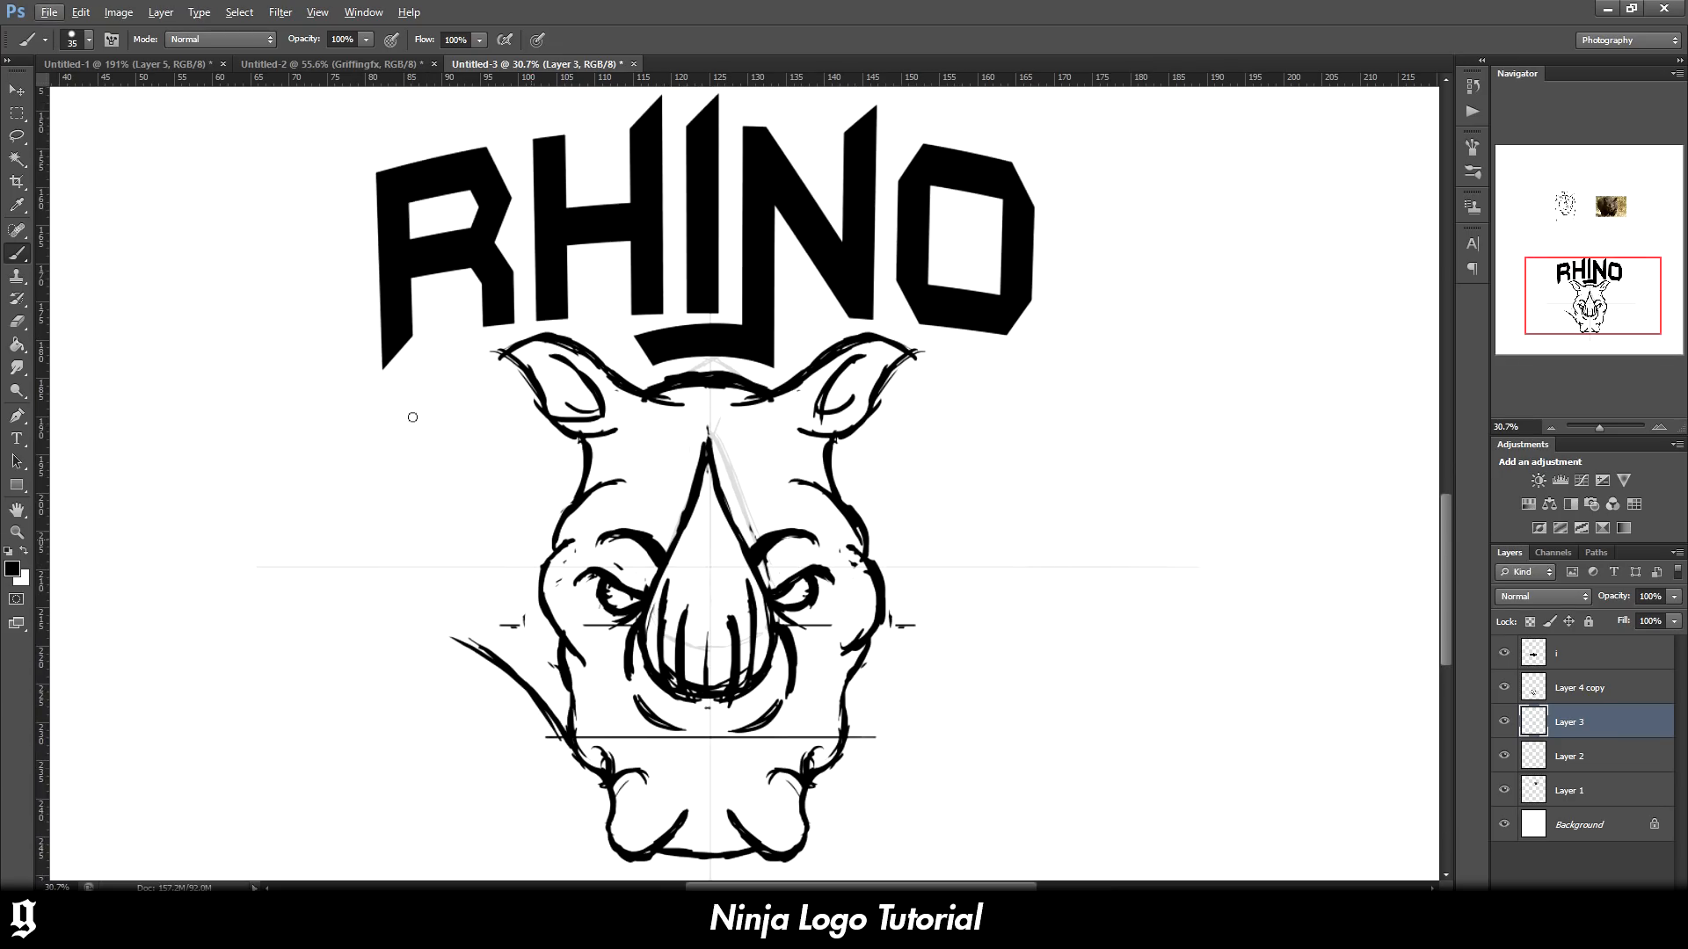
pyautogui.moveTo(457, 567); pyautogui.dragTo(448, 628)
pyautogui.moveTo(446, 463); pyautogui.dragTo(444, 549)
pyautogui.moveTo(425, 387)
pyautogui.mouseDown()
pyautogui.moveTo(458, 553)
pyautogui.moveTo(457, 522)
pyautogui.mouseUp()
pyautogui.moveTo(395, 352); pyautogui.dragTo(421, 417)
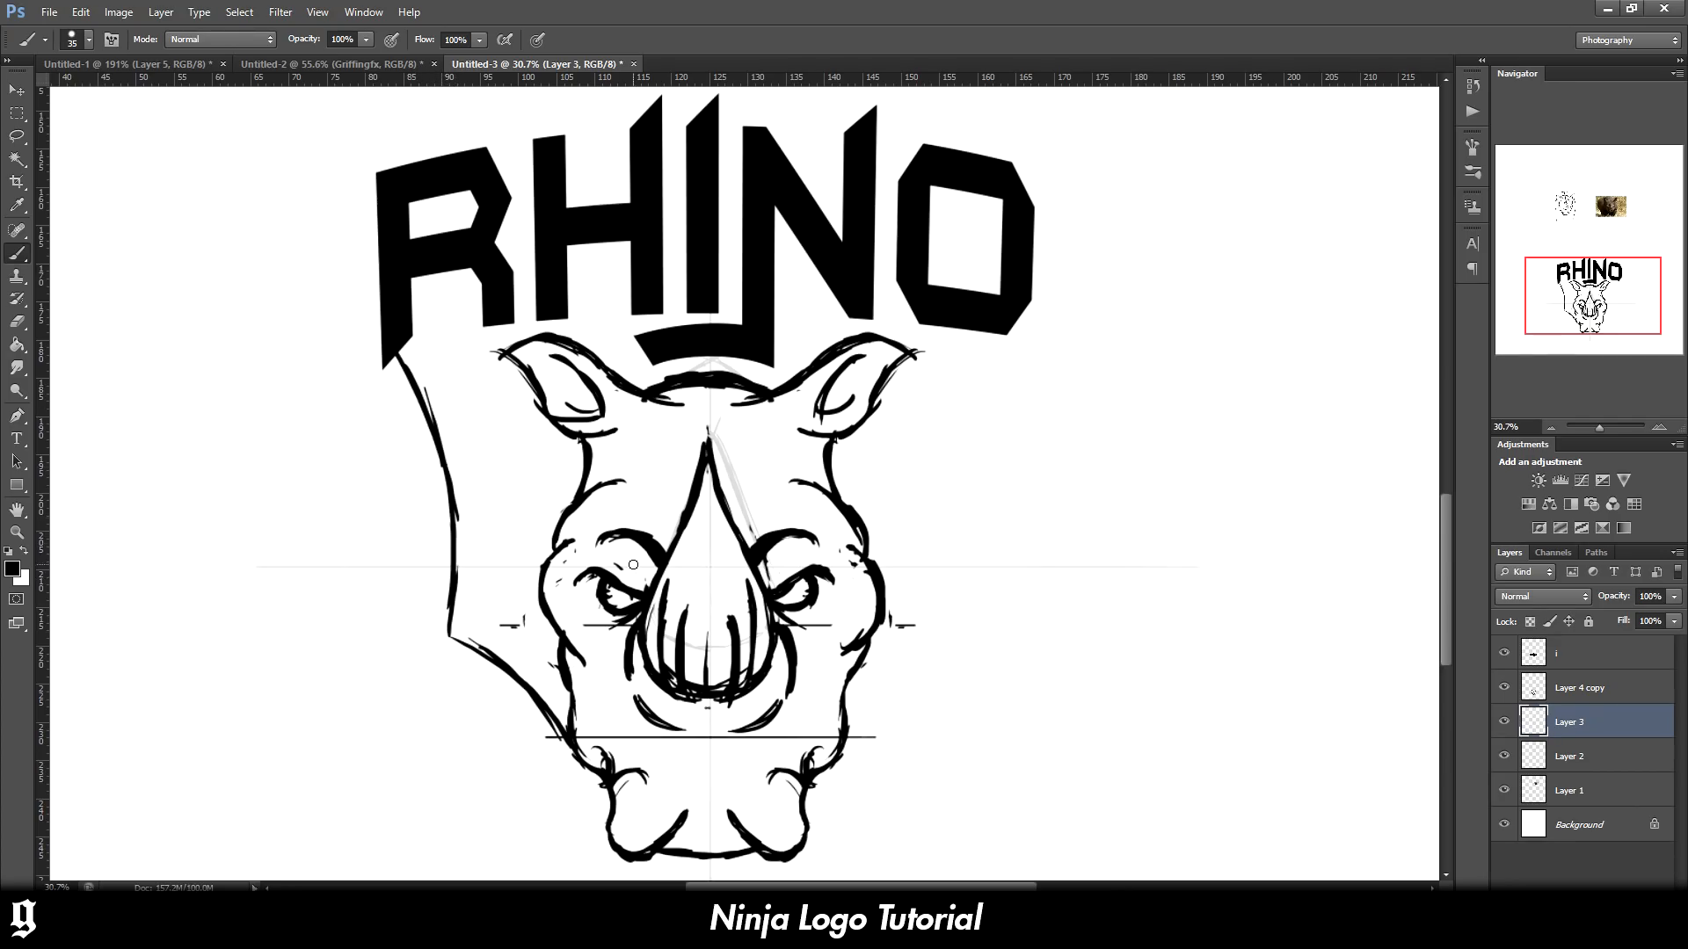
# Copy the sketched half of the frame outline onto its own layer, flip it horizontally and place it opposite the original
pyautogui.scroll(-2, 633, 564)
pyautogui.click(16, 112)
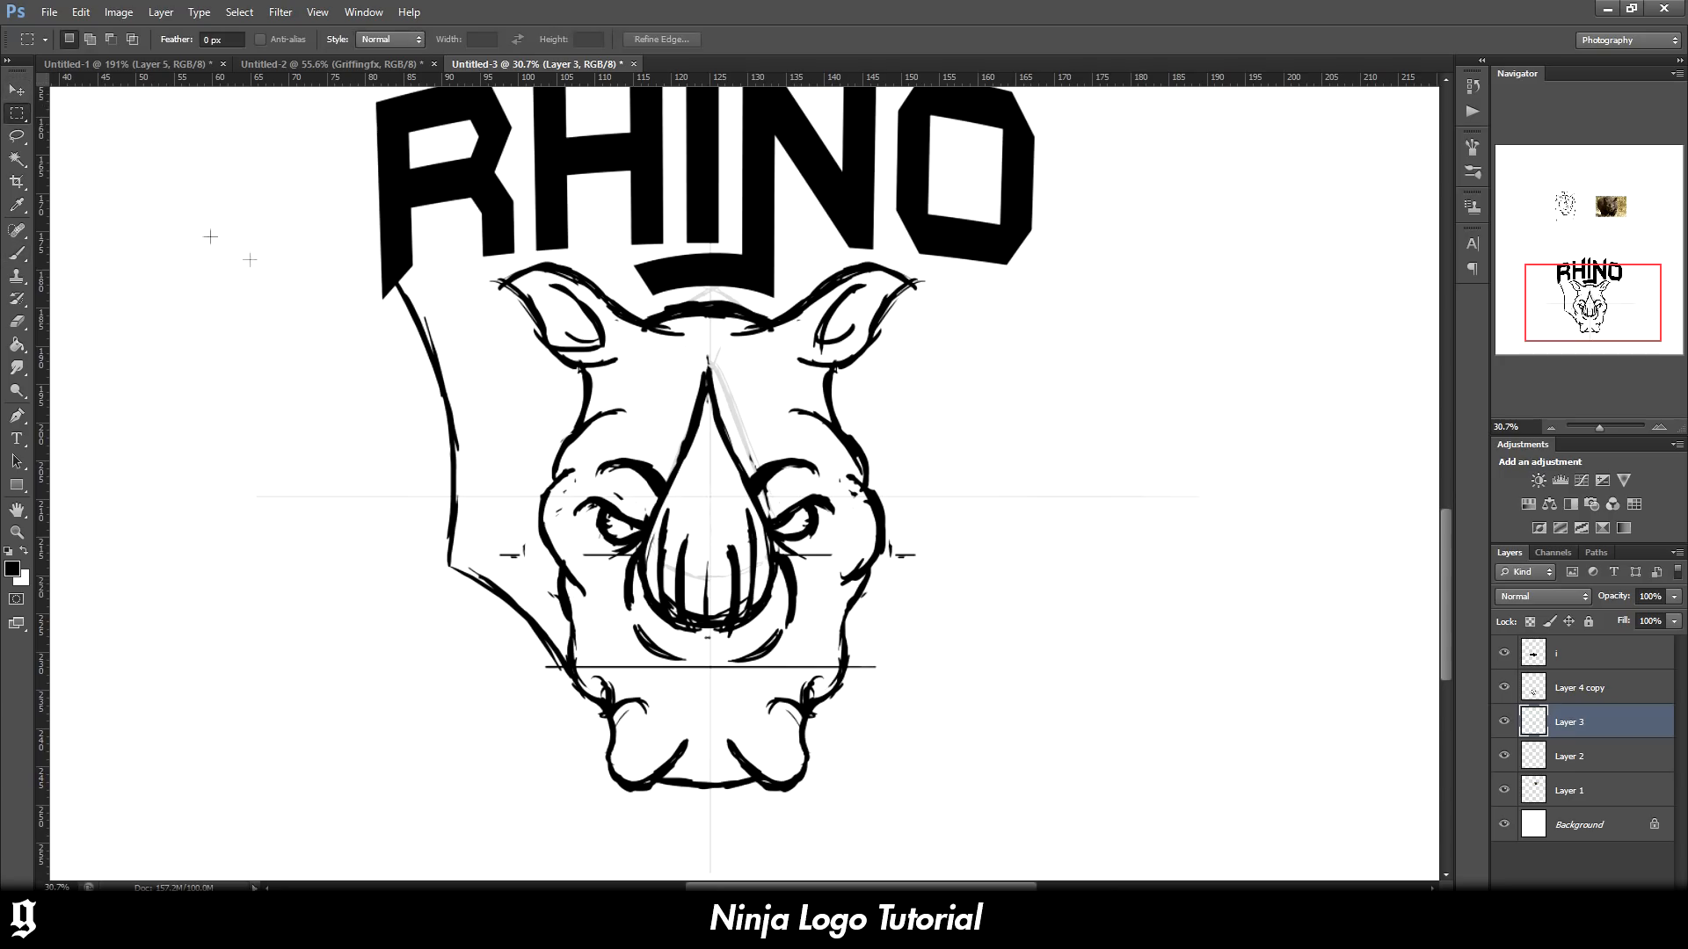
pyautogui.moveTo(316, 254)
pyautogui.mouseDown()
pyautogui.moveTo(528, 587)
pyautogui.moveTo(565, 747)
pyautogui.mouseUp()
pyautogui.hotkey('ctrl', 'c')
pyautogui.hotkey('ctrl', 'v')
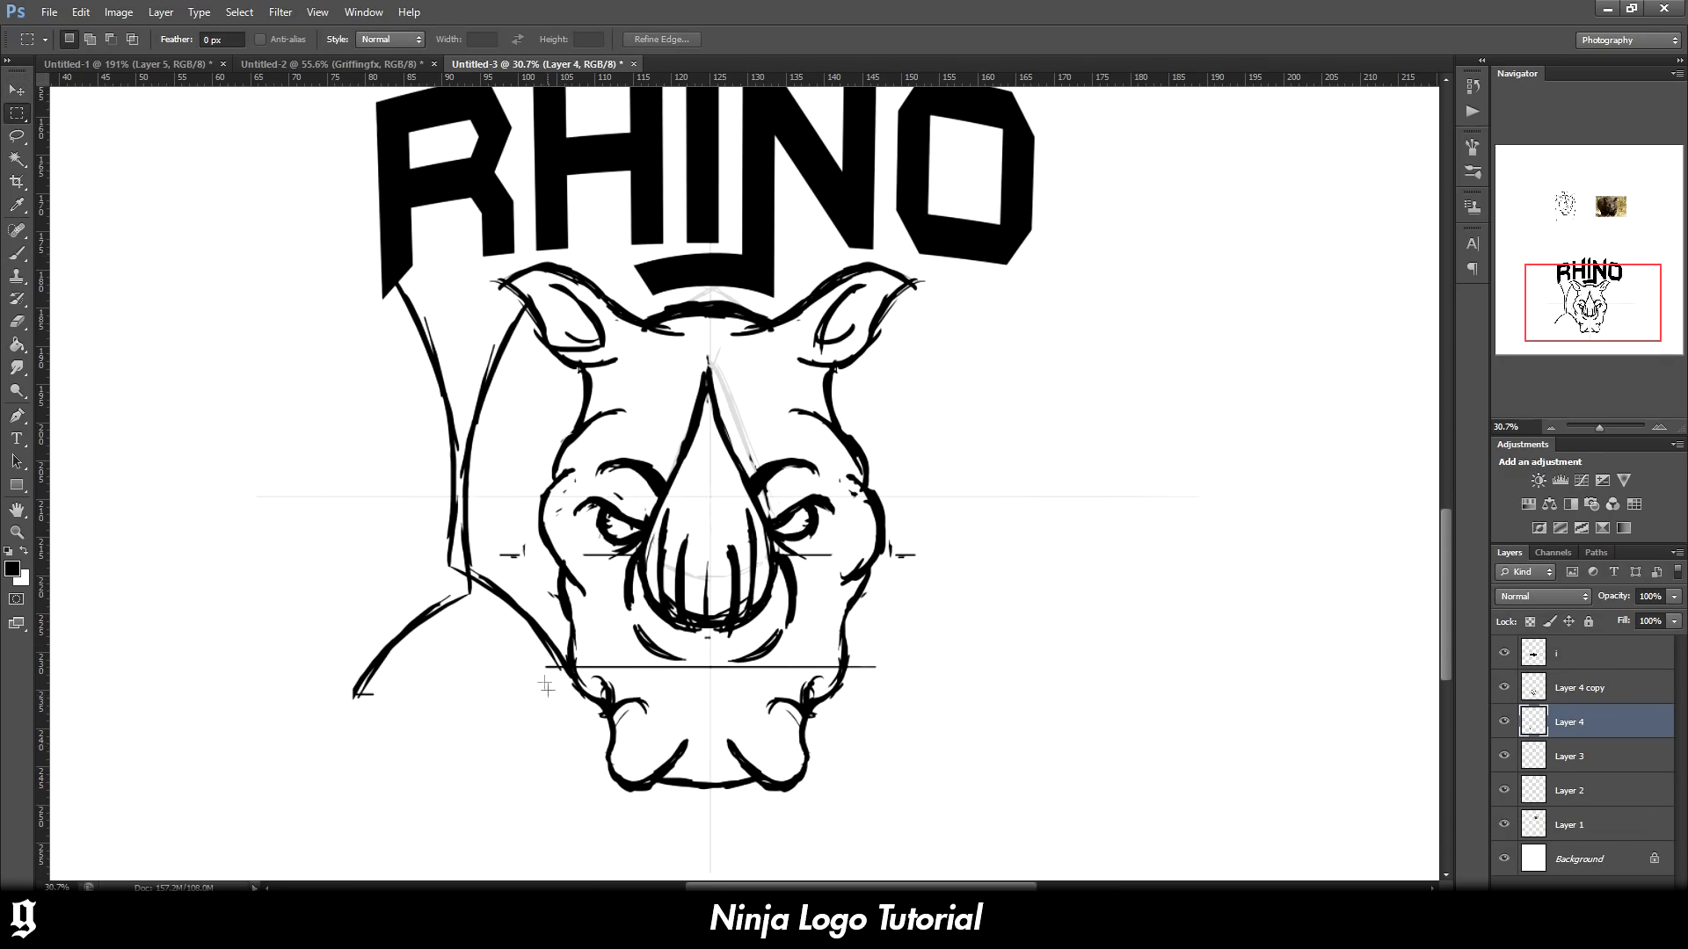
pyautogui.hotkey('ctrl', 't')
pyautogui.moveTo(514, 529)
pyautogui.mouseDown()
pyautogui.moveTo(935, 532)
pyautogui.moveTo(704, 528)
pyautogui.moveTo(717, 563)
pyautogui.moveTo(914, 565)
pyautogui.mouseUp()
pyautogui.press('Return')
# Erase the upper end of the mirrored frame outline and redraw it up to the foot of the O with a 35 px brush
pyautogui.press('e')
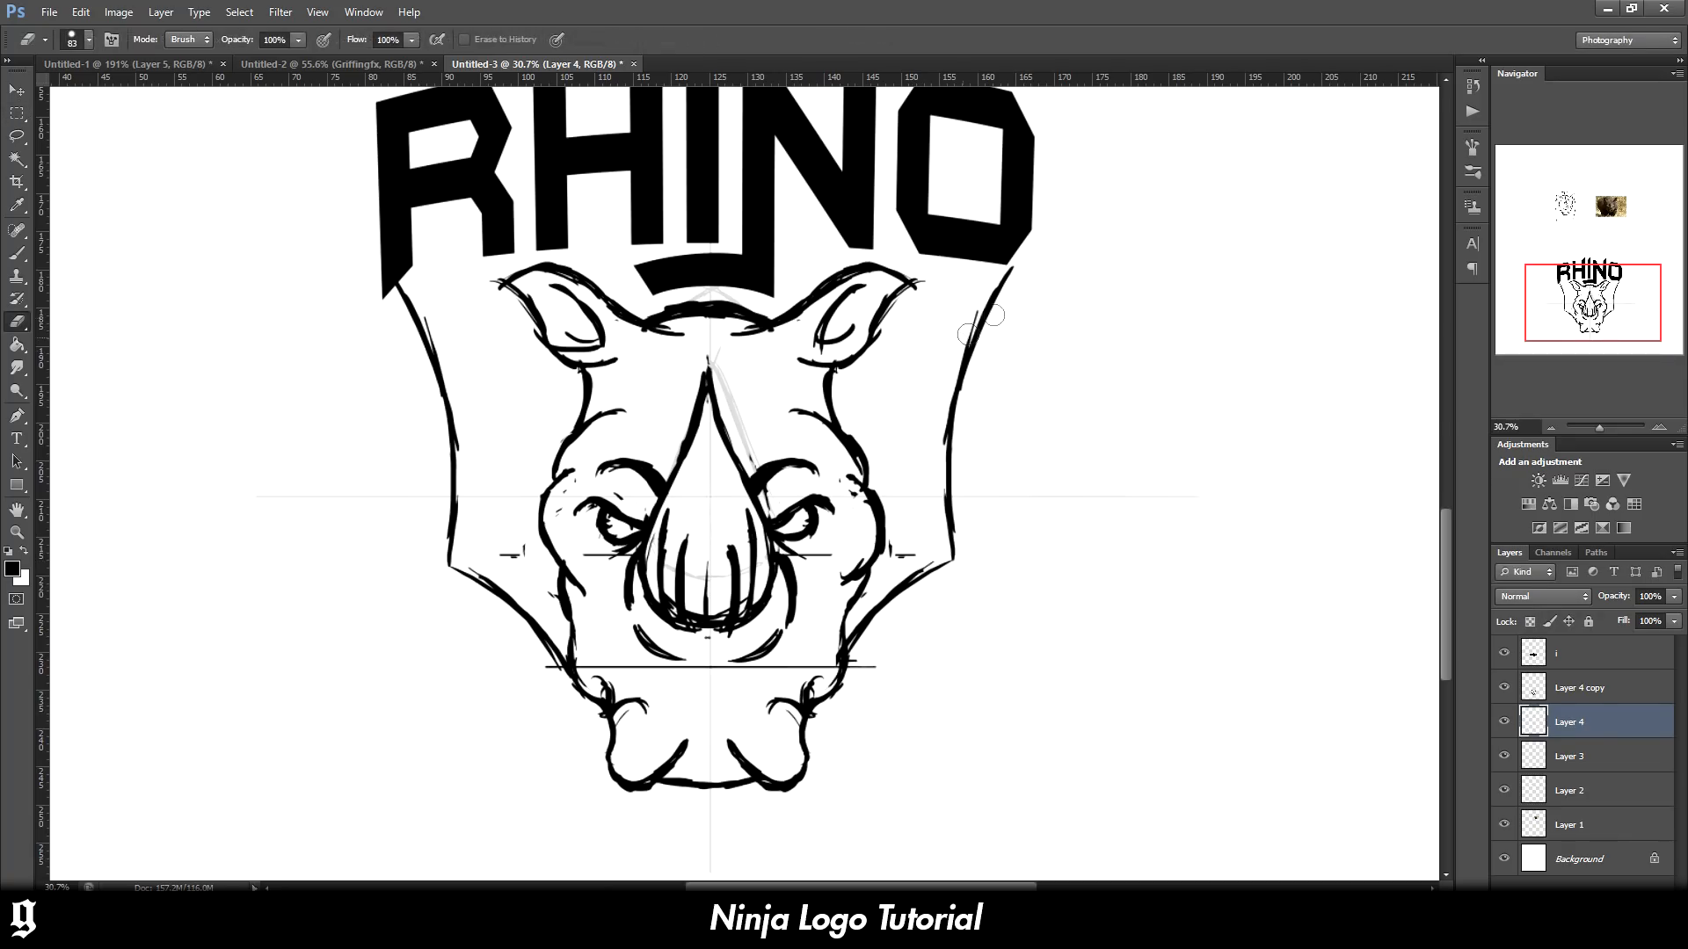
pyautogui.moveTo(1013, 265); pyautogui.dragTo(961, 383)
pyautogui.press('b')
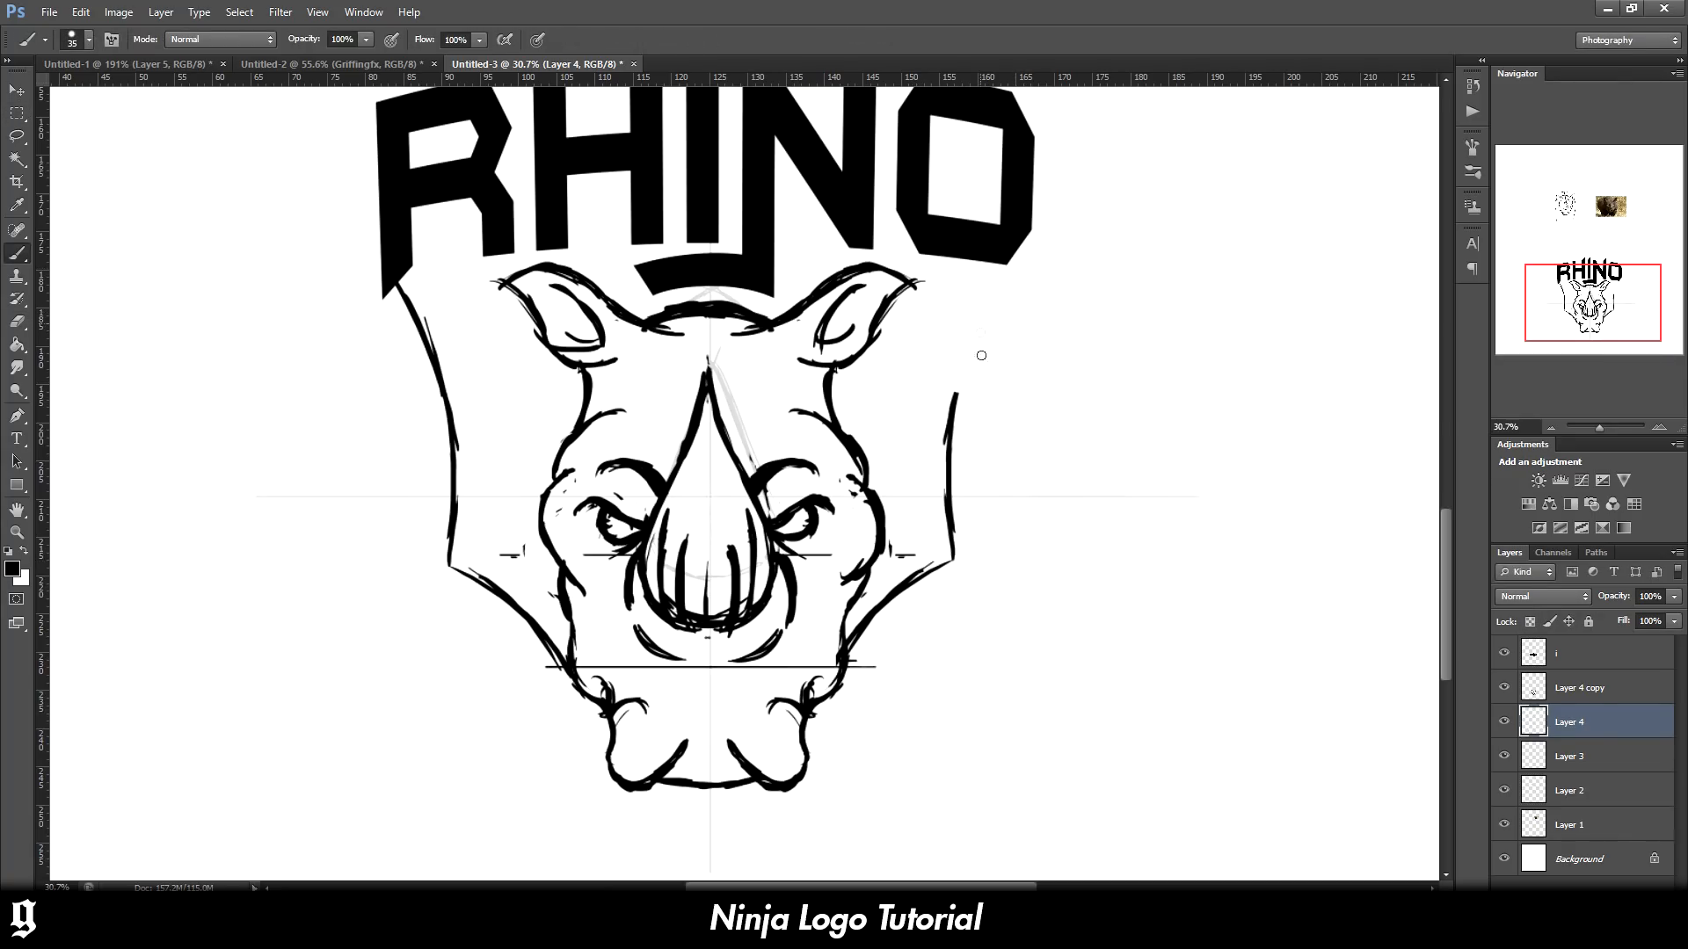
pyautogui.moveTo(956, 383); pyautogui.dragTo(989, 282)
pyautogui.scroll(3, 984, 283)
# Lasso the O on the wordmark layer, shift it slightly outward and downward from the N, and deselect
pyautogui.click(16, 90)
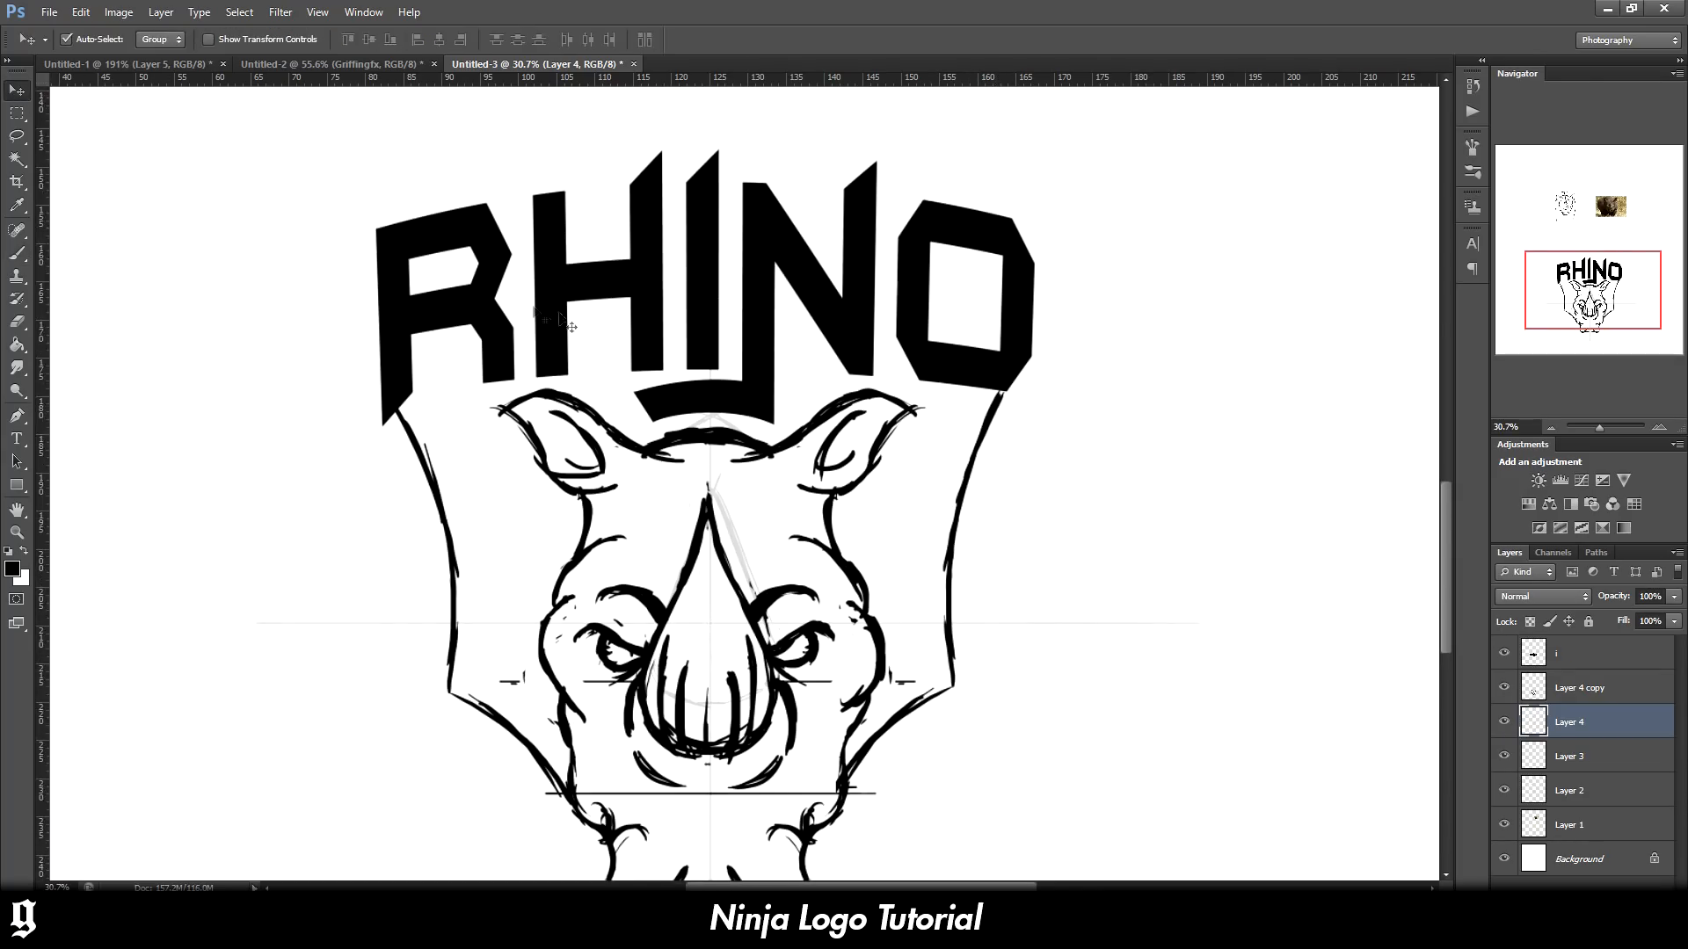
pyautogui.click(559, 309)
pyautogui.click(17, 136)
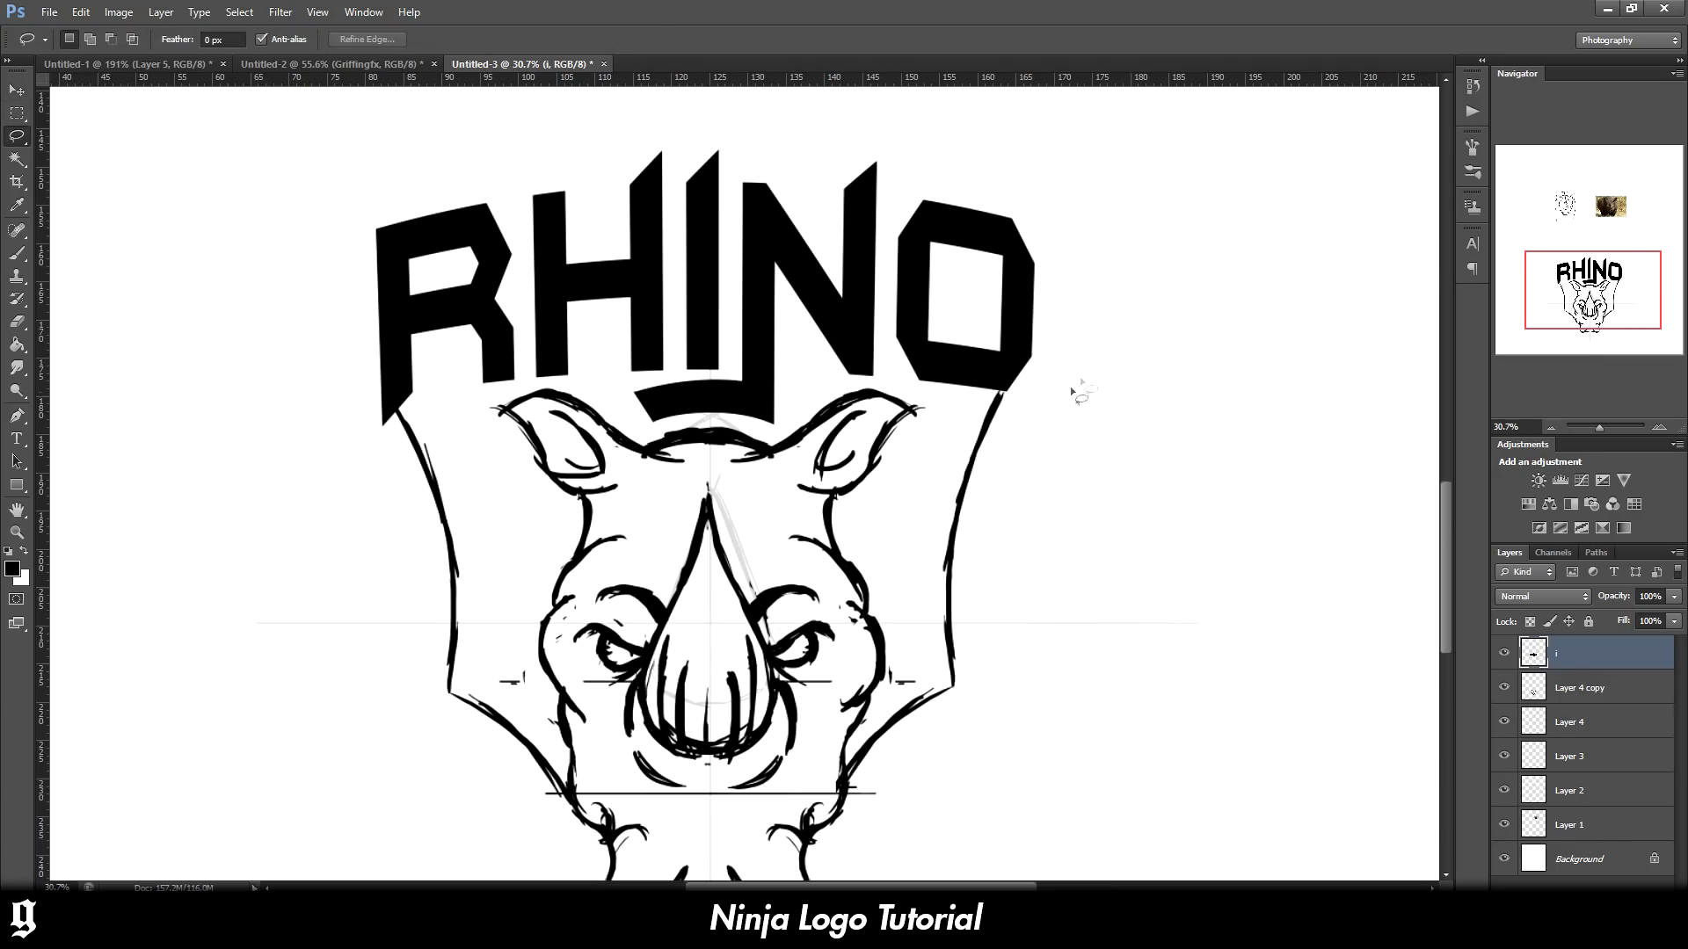
pyautogui.moveTo(882, 334)
pyautogui.mouseDown()
pyautogui.moveTo(923, 170)
pyautogui.moveTo(1134, 358)
pyautogui.mouseUp()
pyautogui.hotkey('ctrl', 't')
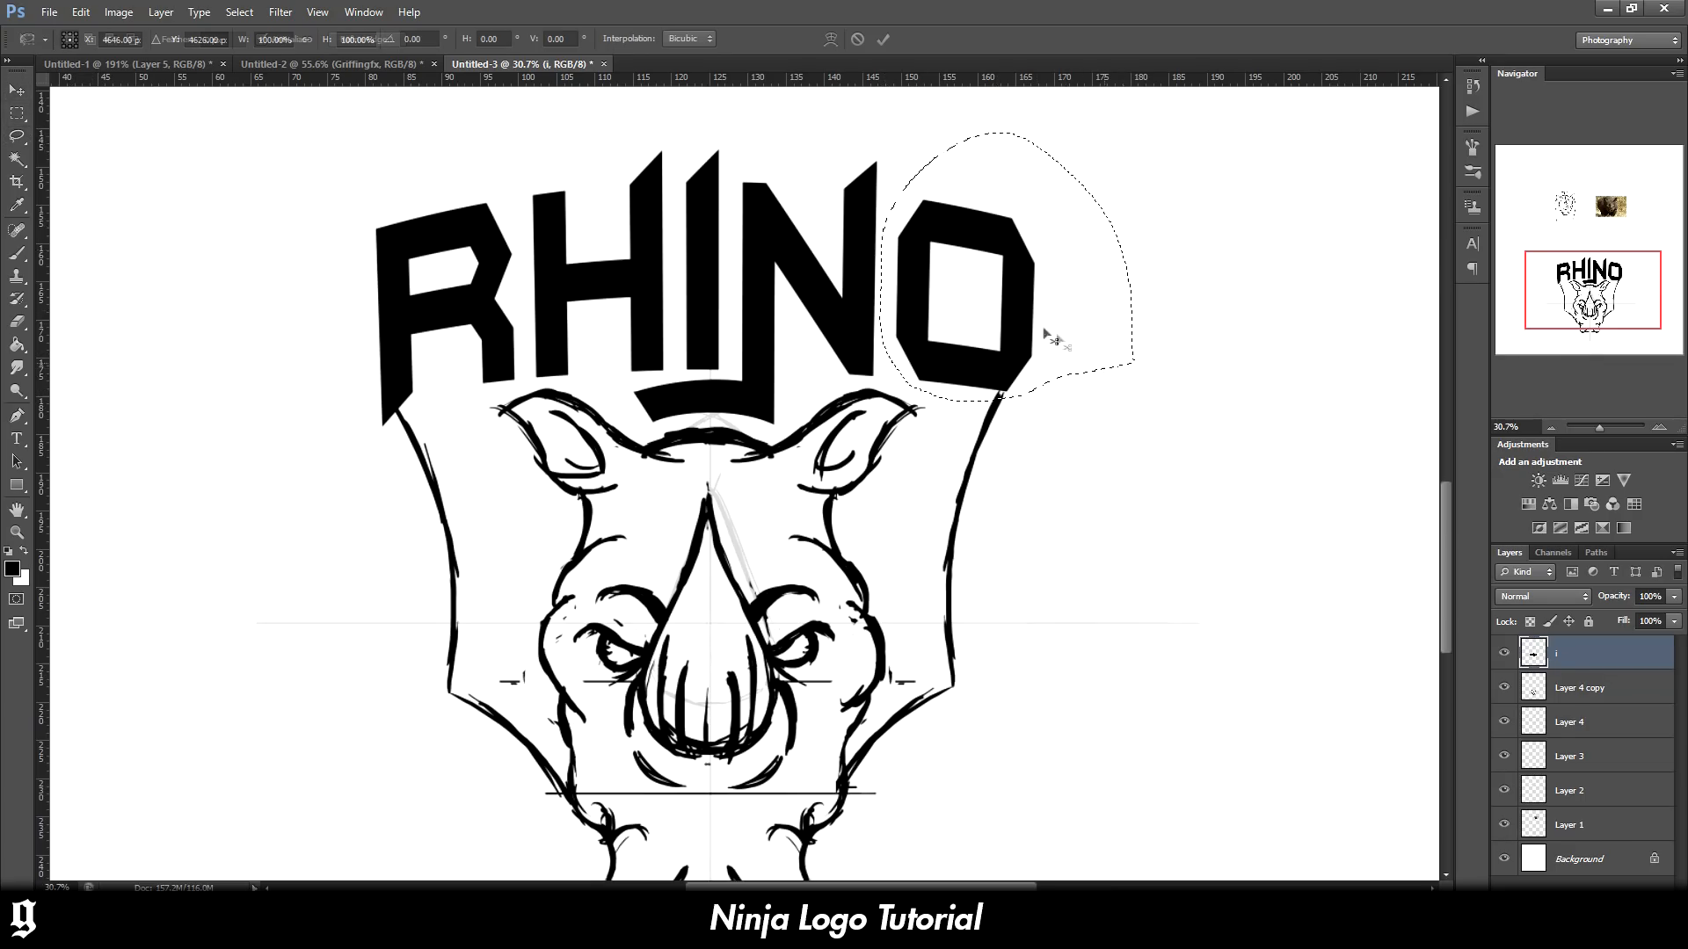
pyautogui.moveTo(1011, 313); pyautogui.dragTo(1020, 327)
pyautogui.press('Return')
pyautogui.hotkey('ctrl', 'd')
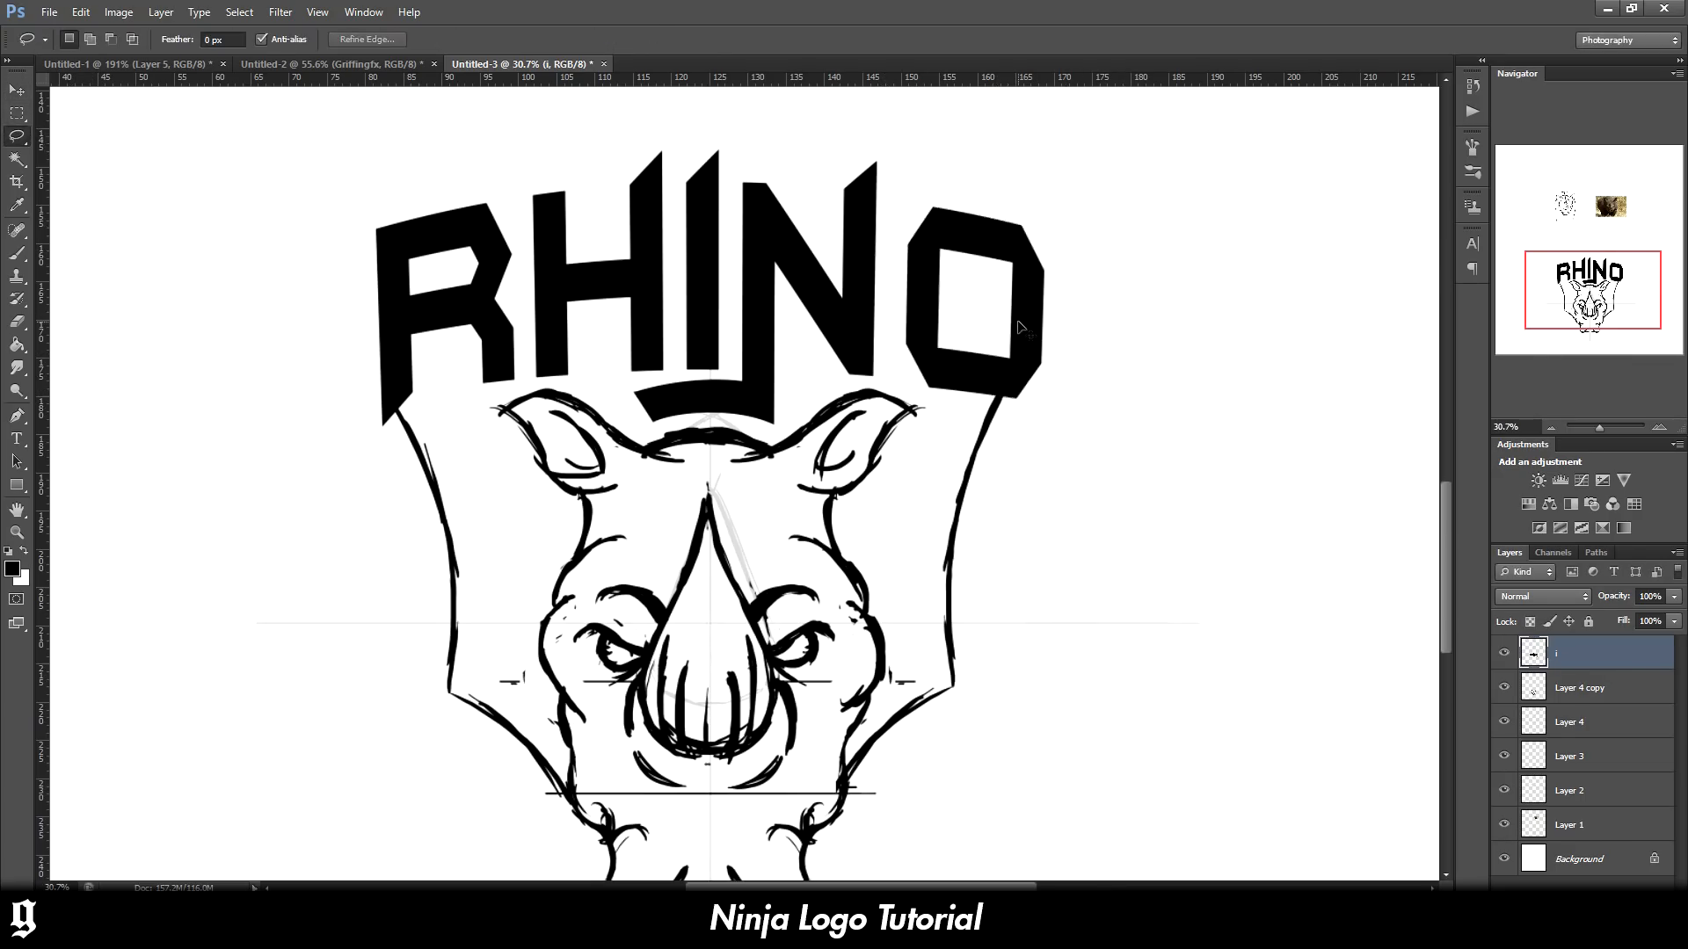
# Lasso the outer stem of the N, stretch it to 119.80% width, reposition it against the letter, and deselect
pyautogui.moveTo(832, 380)
pyautogui.mouseDown()
pyautogui.moveTo(824, 288)
pyautogui.moveTo(849, 124)
pyautogui.moveTo(890, 181)
pyautogui.moveTo(896, 235)
pyautogui.moveTo(886, 379)
pyautogui.moveTo(837, 391)
pyautogui.mouseUp()
pyautogui.hotkey('ctrl', 't')
pyautogui.moveTo(896, 255); pyautogui.dragTo(911, 256)
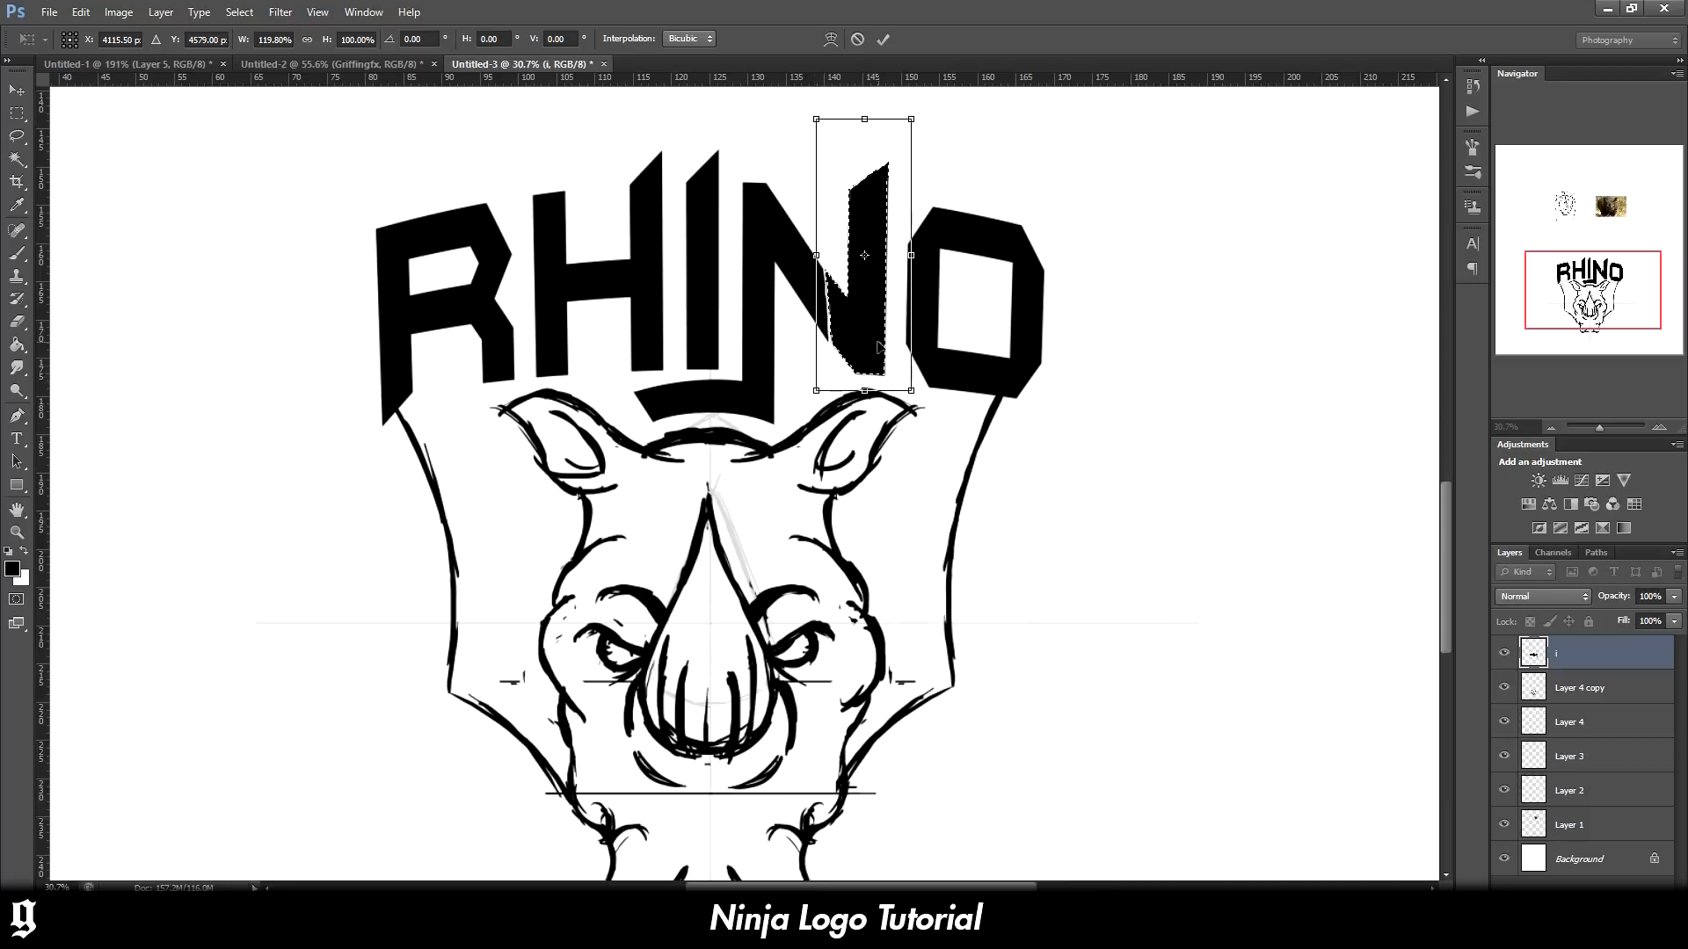
pyautogui.moveTo(882, 346); pyautogui.dragTo(872, 347)
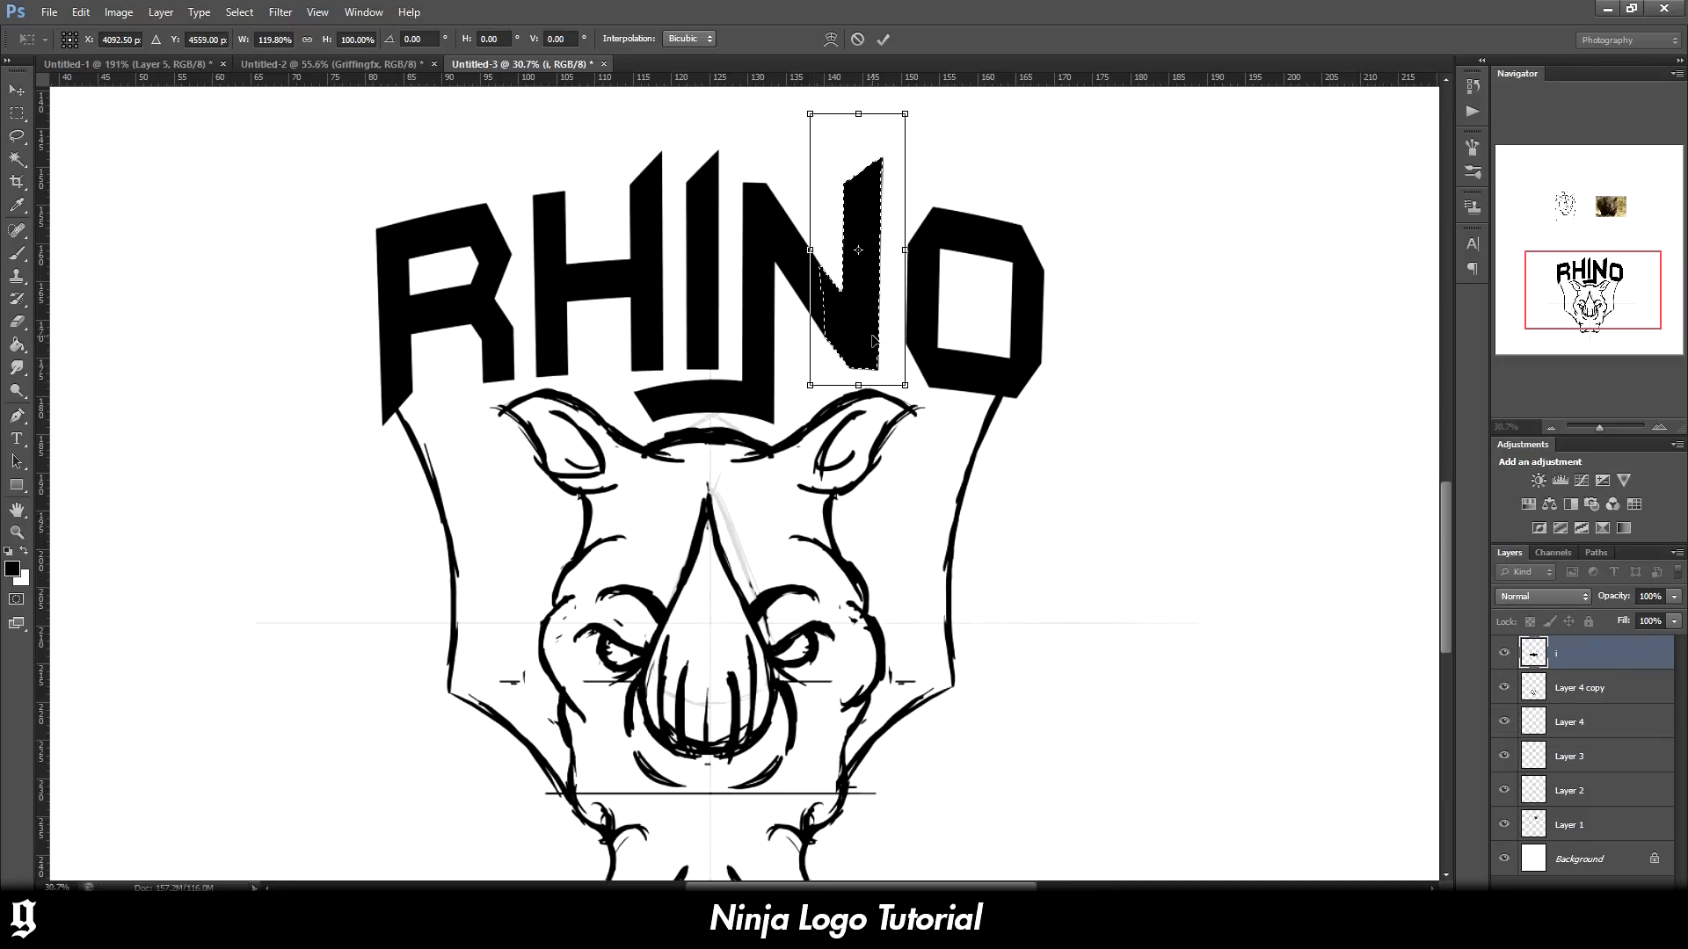
pyautogui.press('Return')
pyautogui.hotkey('ctrl', 'd')
# Review how the wordmark, rhino head and frame outline balance at different zoom levels
pyautogui.scroll(-5, 923, 406)
pyautogui.scroll(4, 1011, 547)
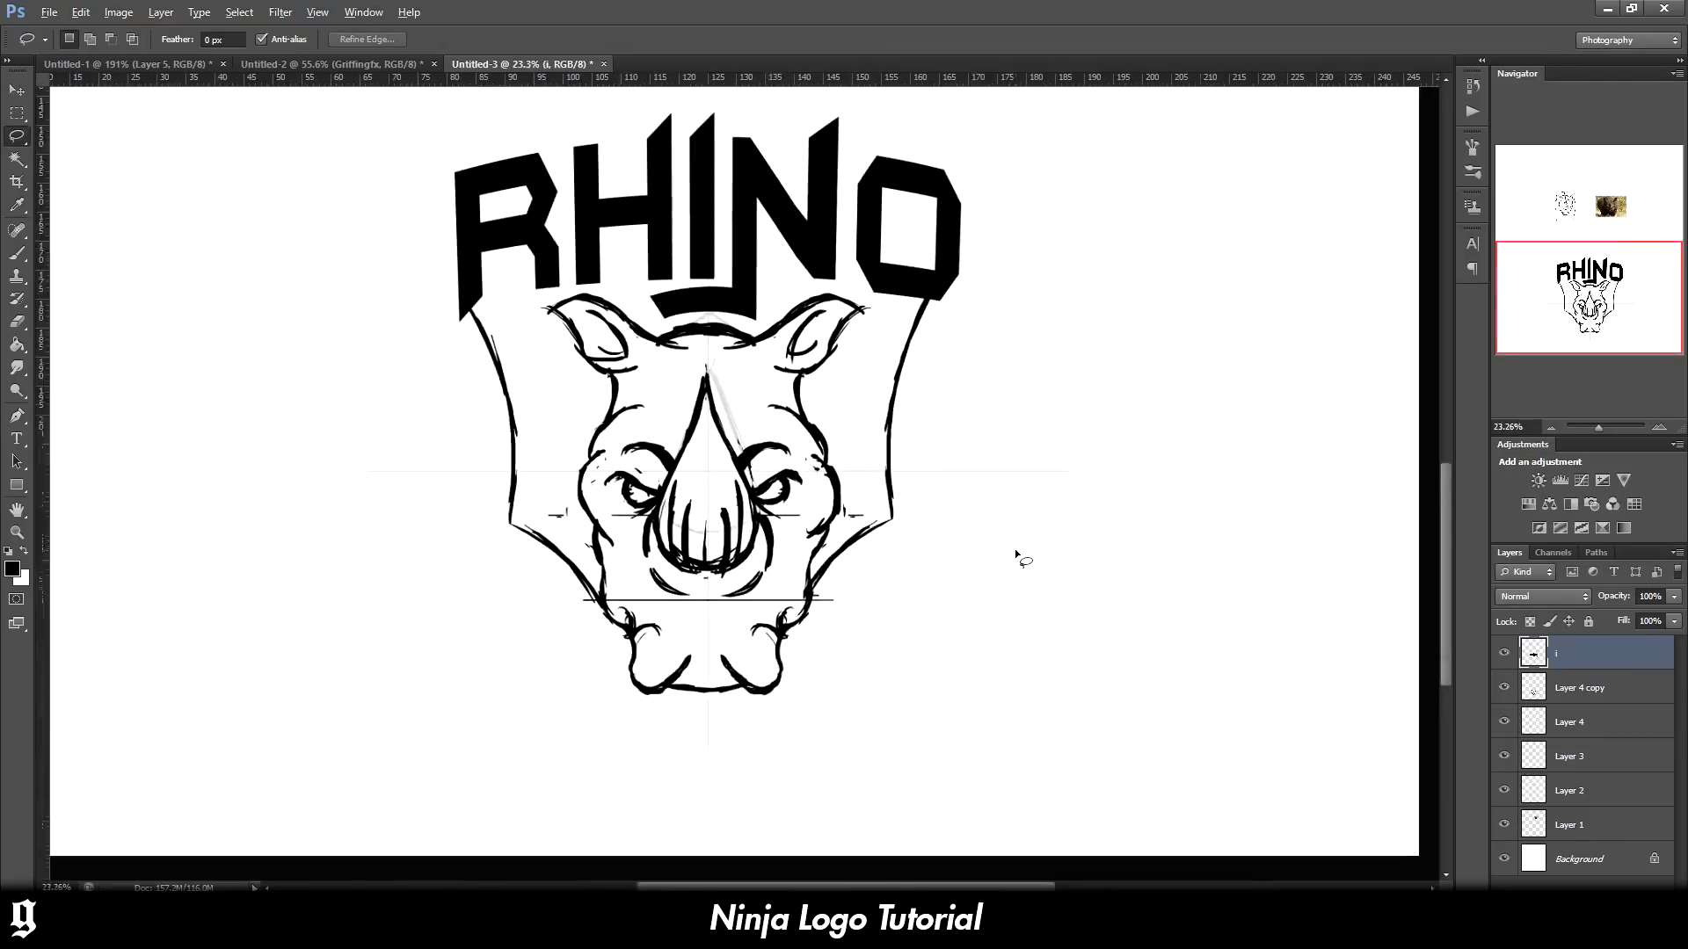
pyautogui.scroll(2, 989, 552)
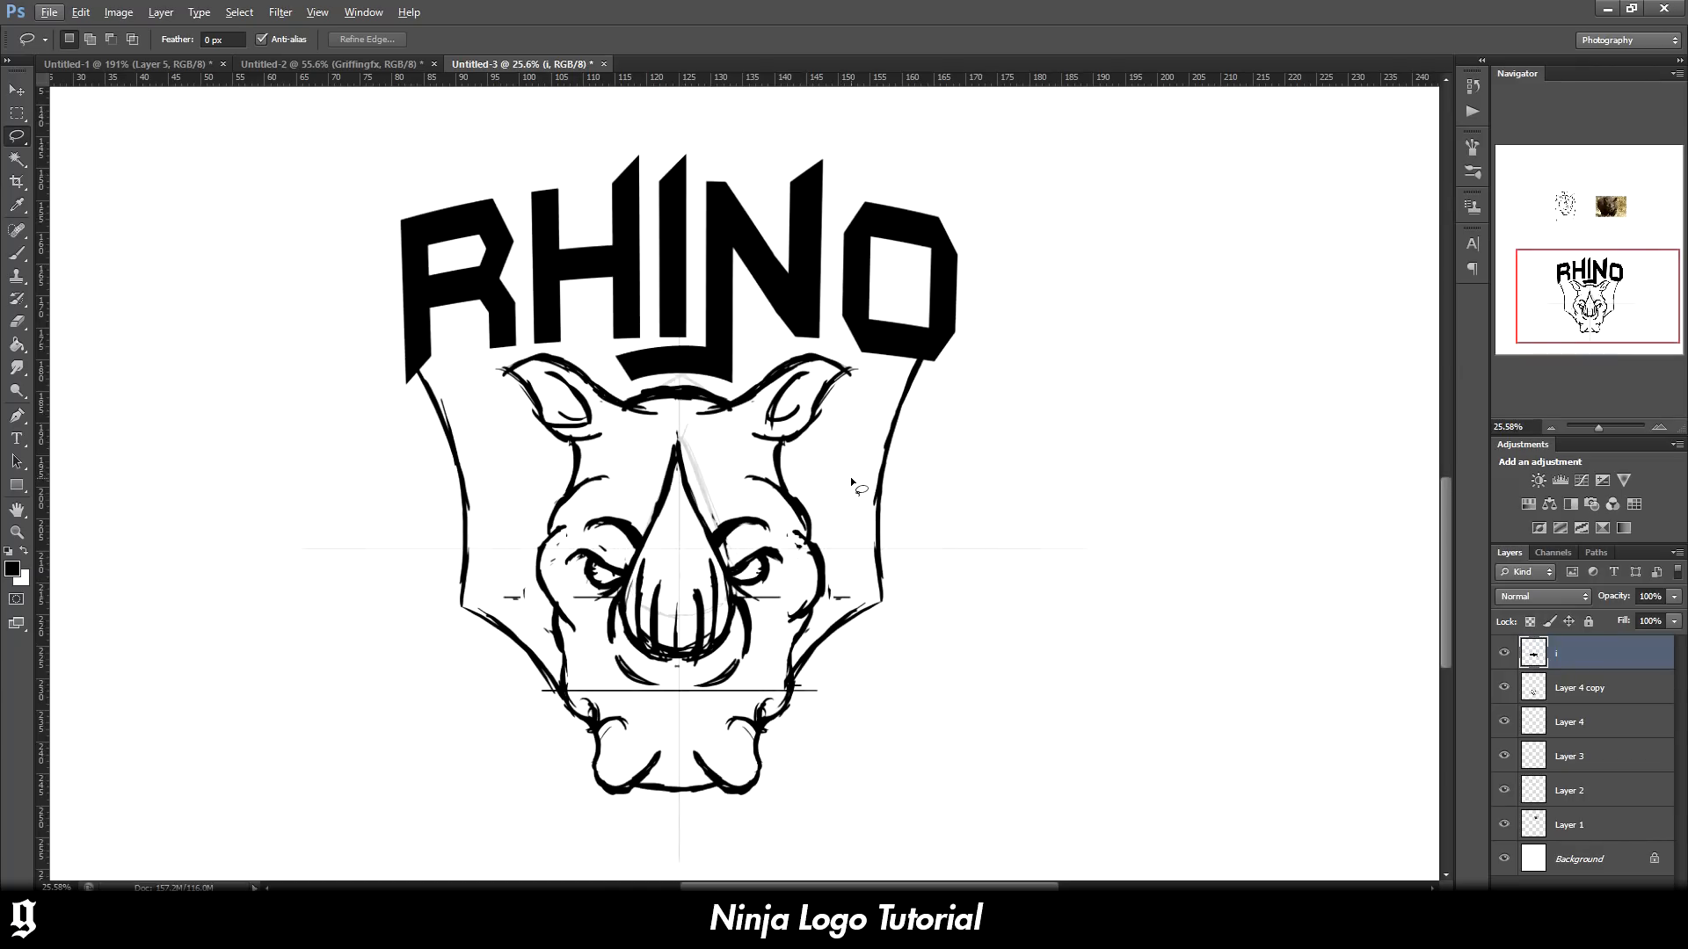
pyautogui.scroll(-3, 887, 402)
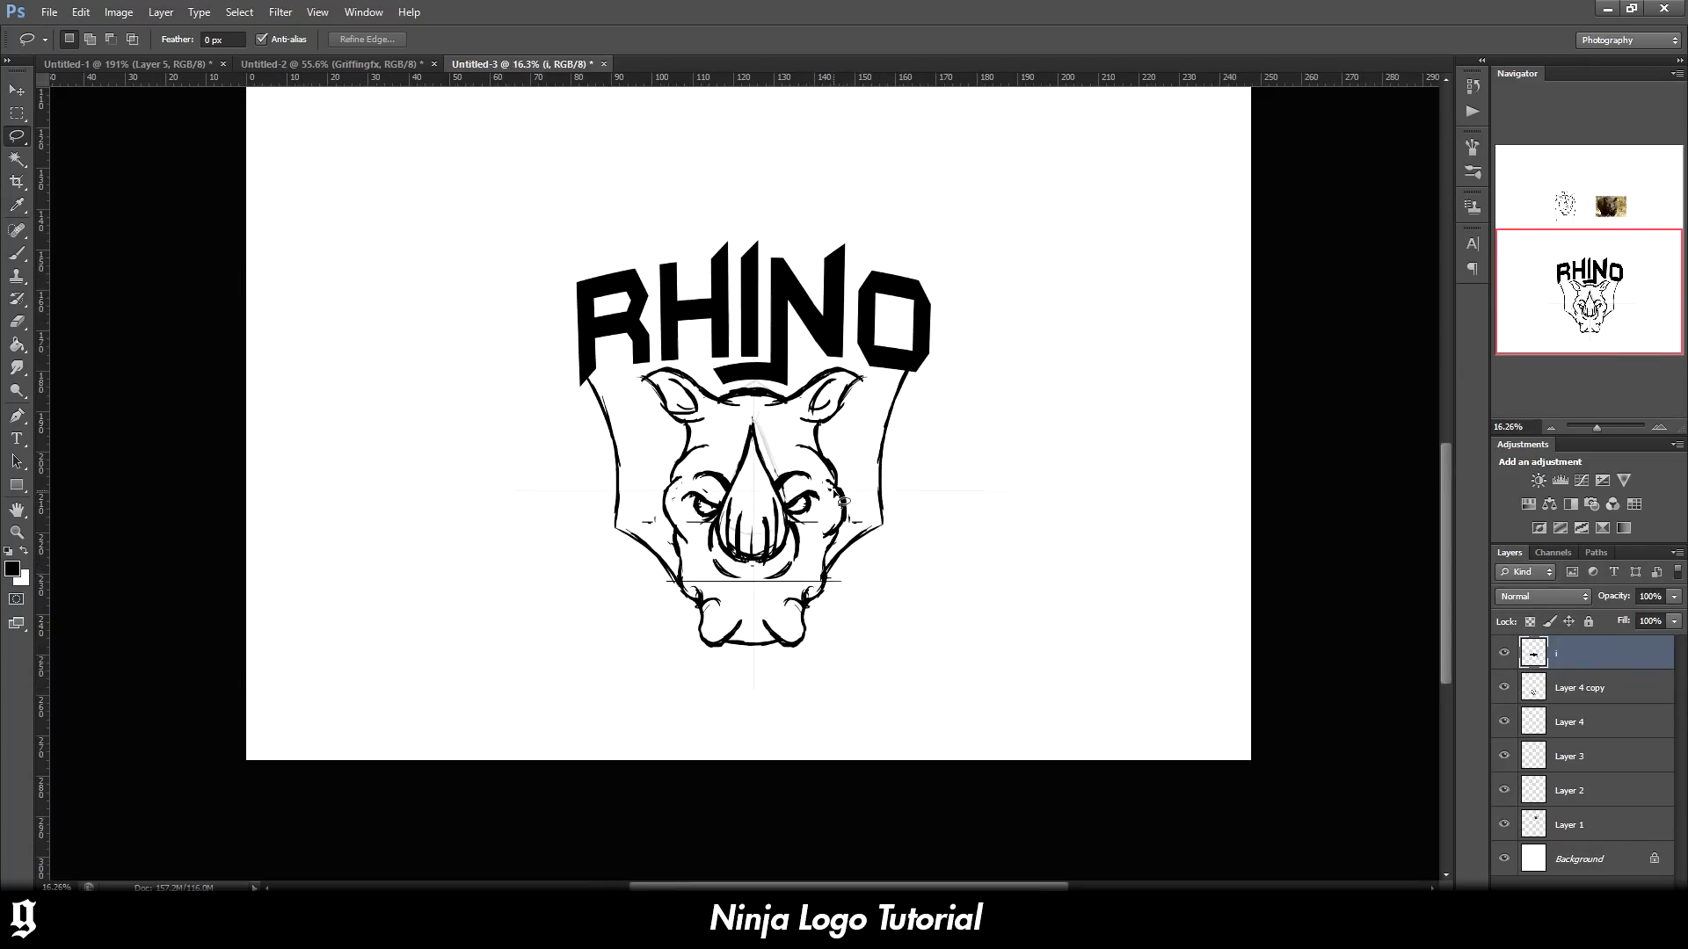
pyautogui.scroll(1, 851, 499)
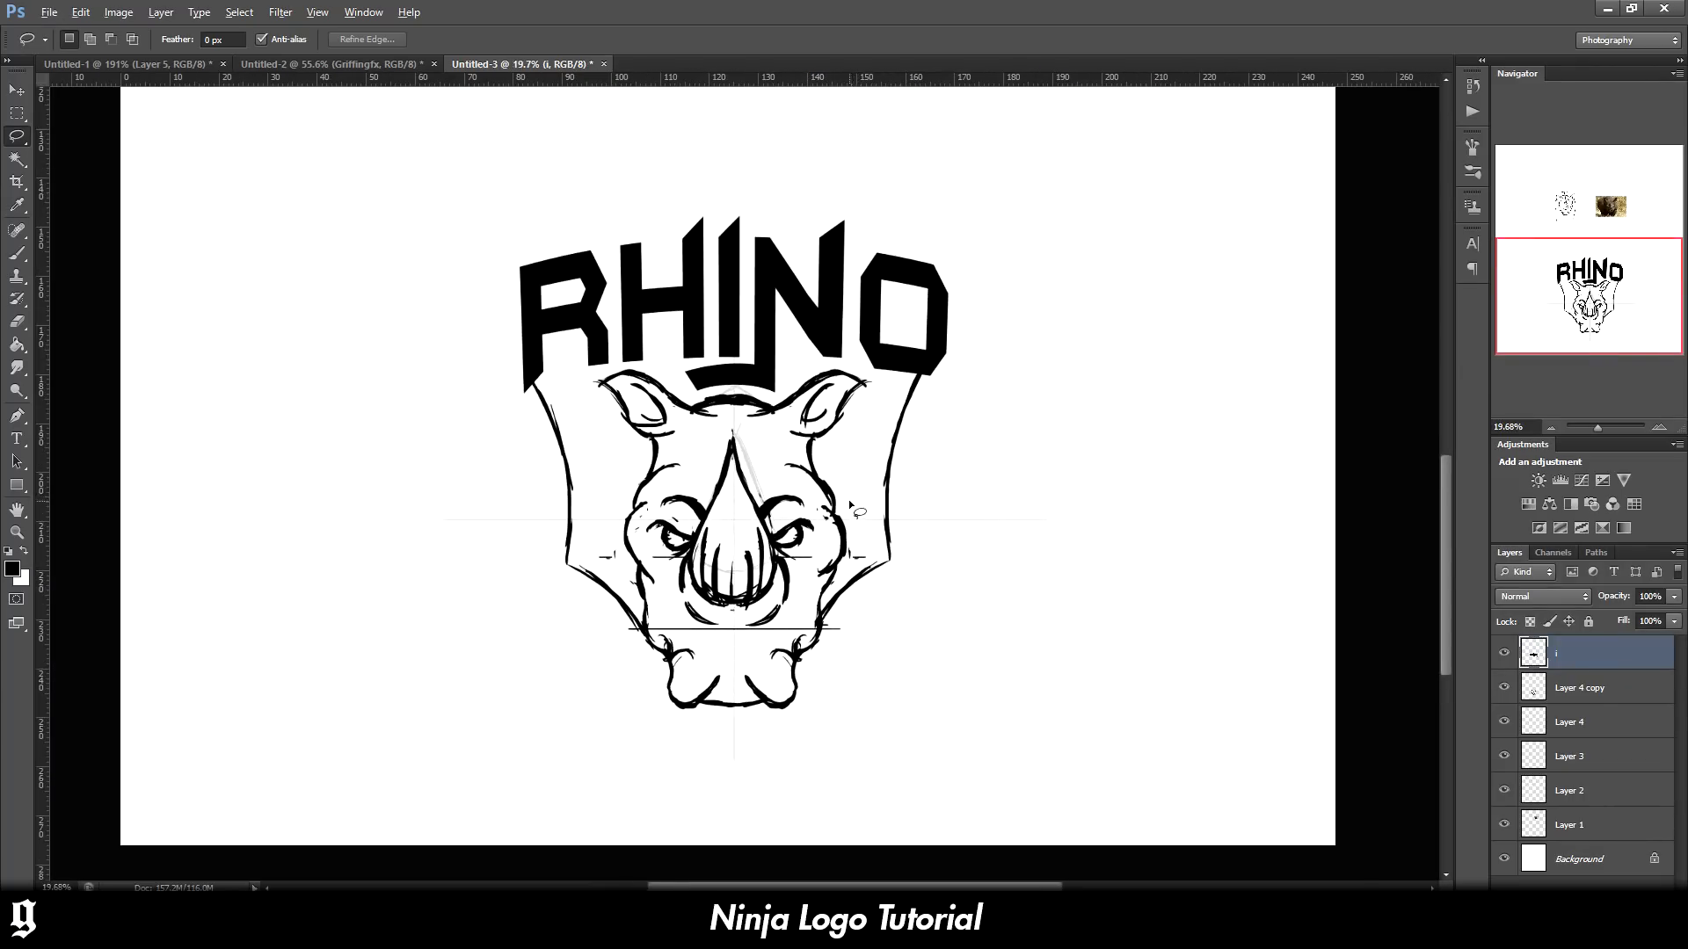
pyautogui.scroll(1, 851, 507)
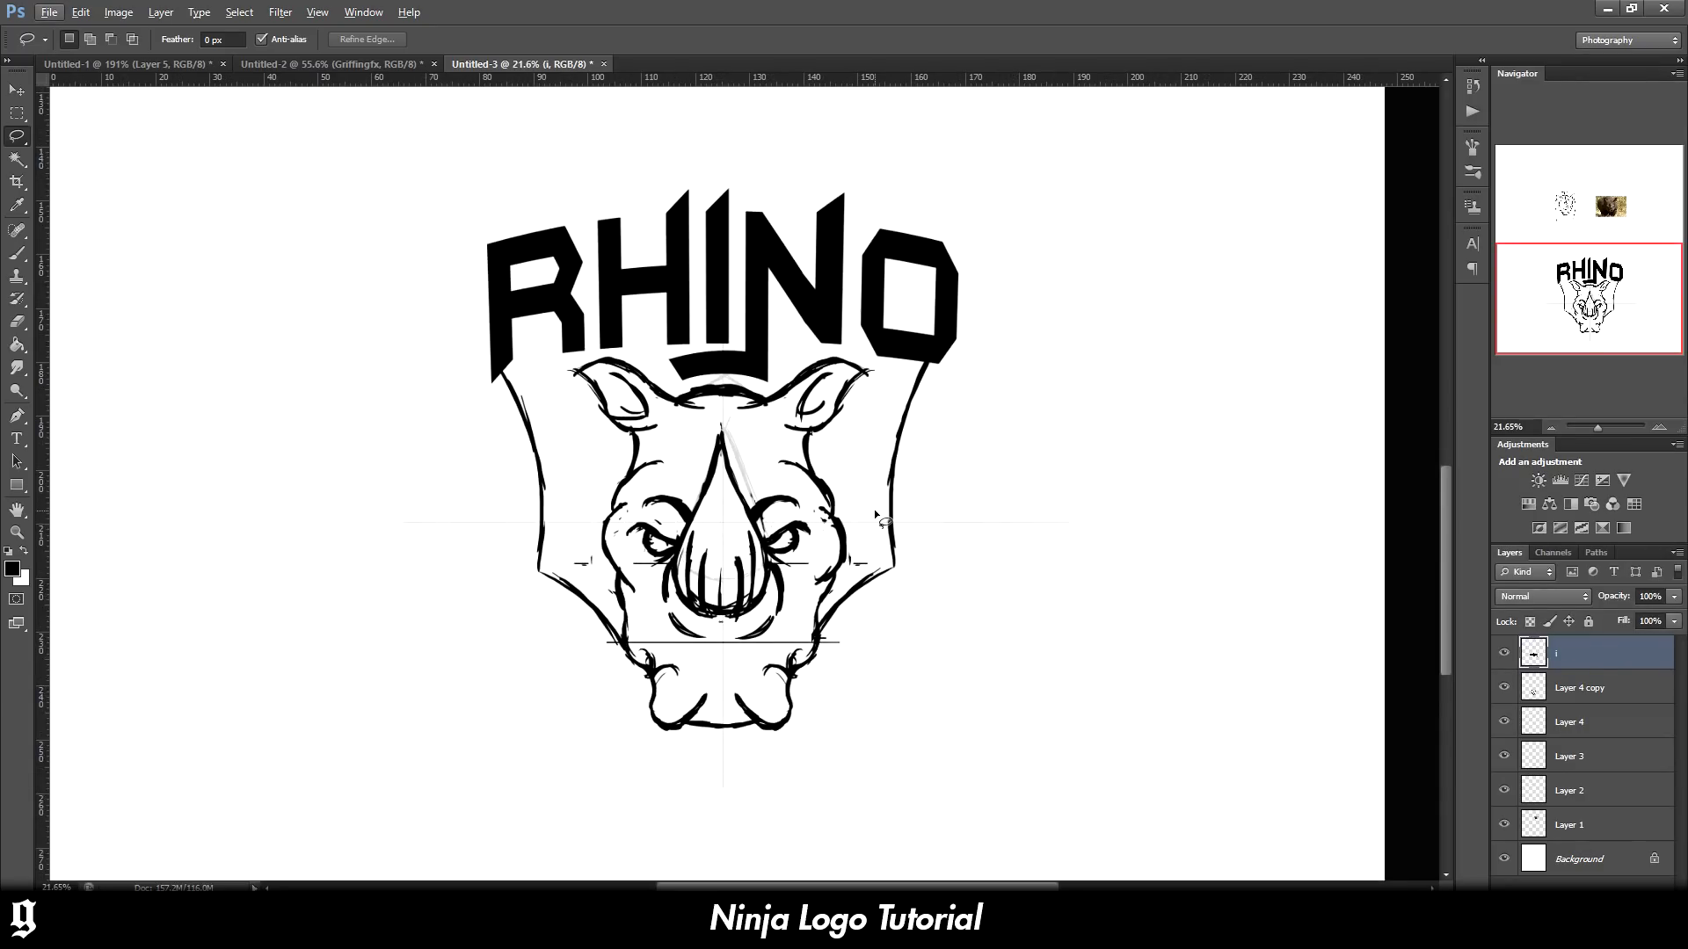
pyautogui.press('b')
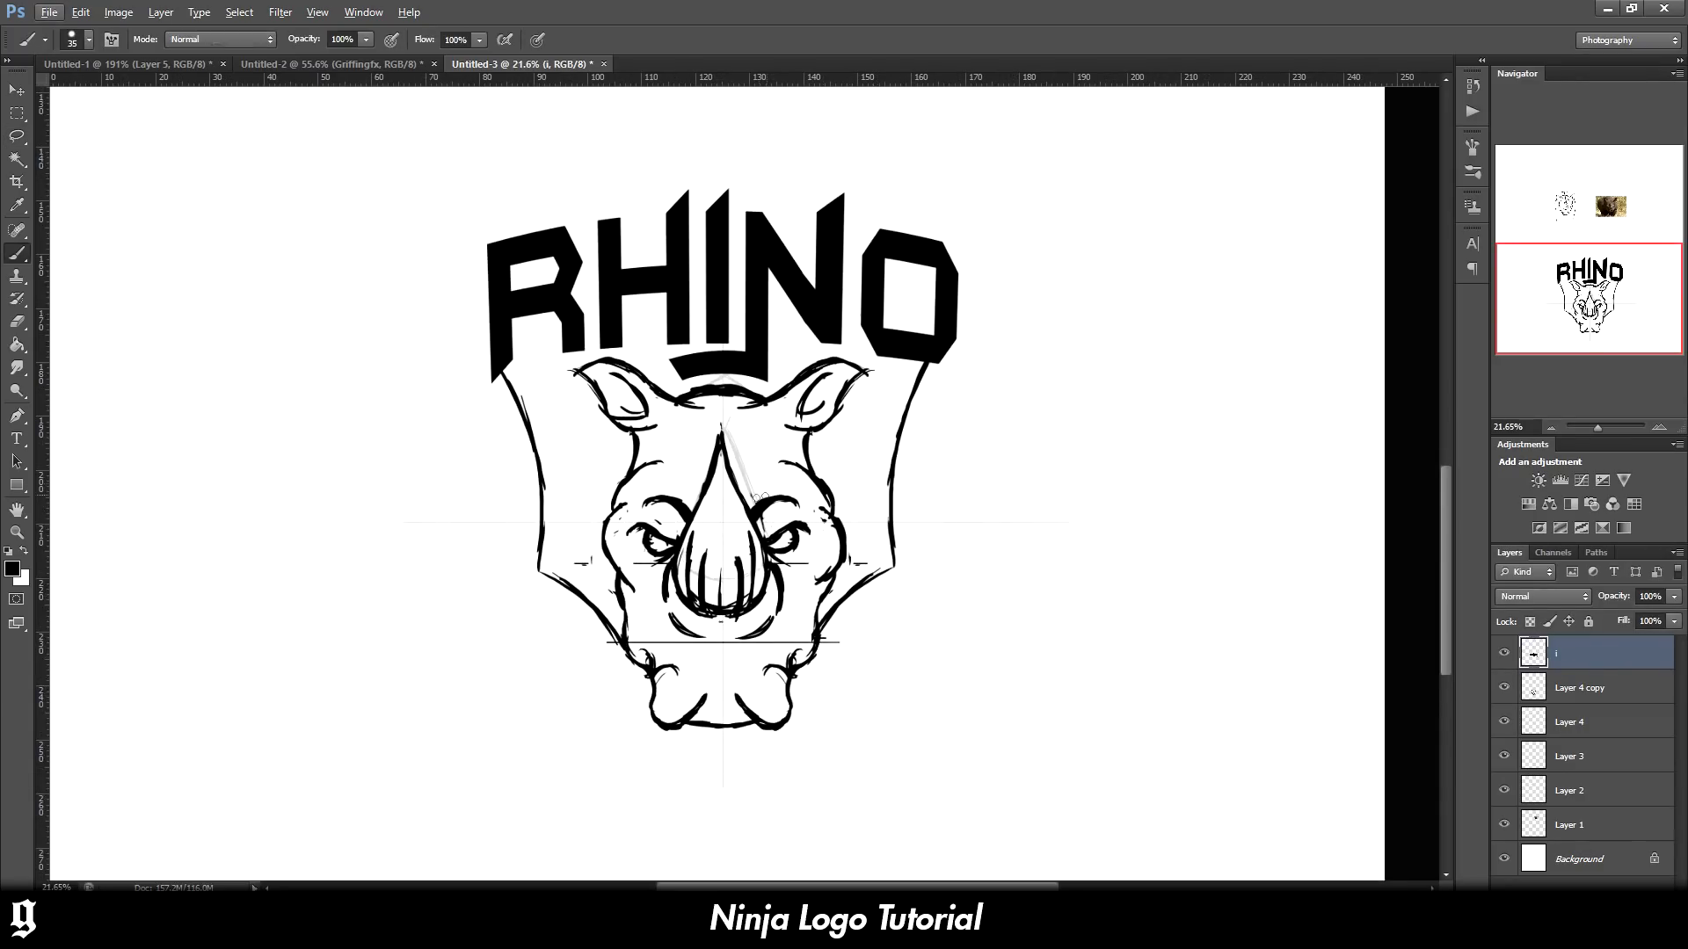
# Draw a closed crescent-shaped Pen path in the empty area beside the rhino sketch and convert it to a selection
pyautogui.click(16, 416)
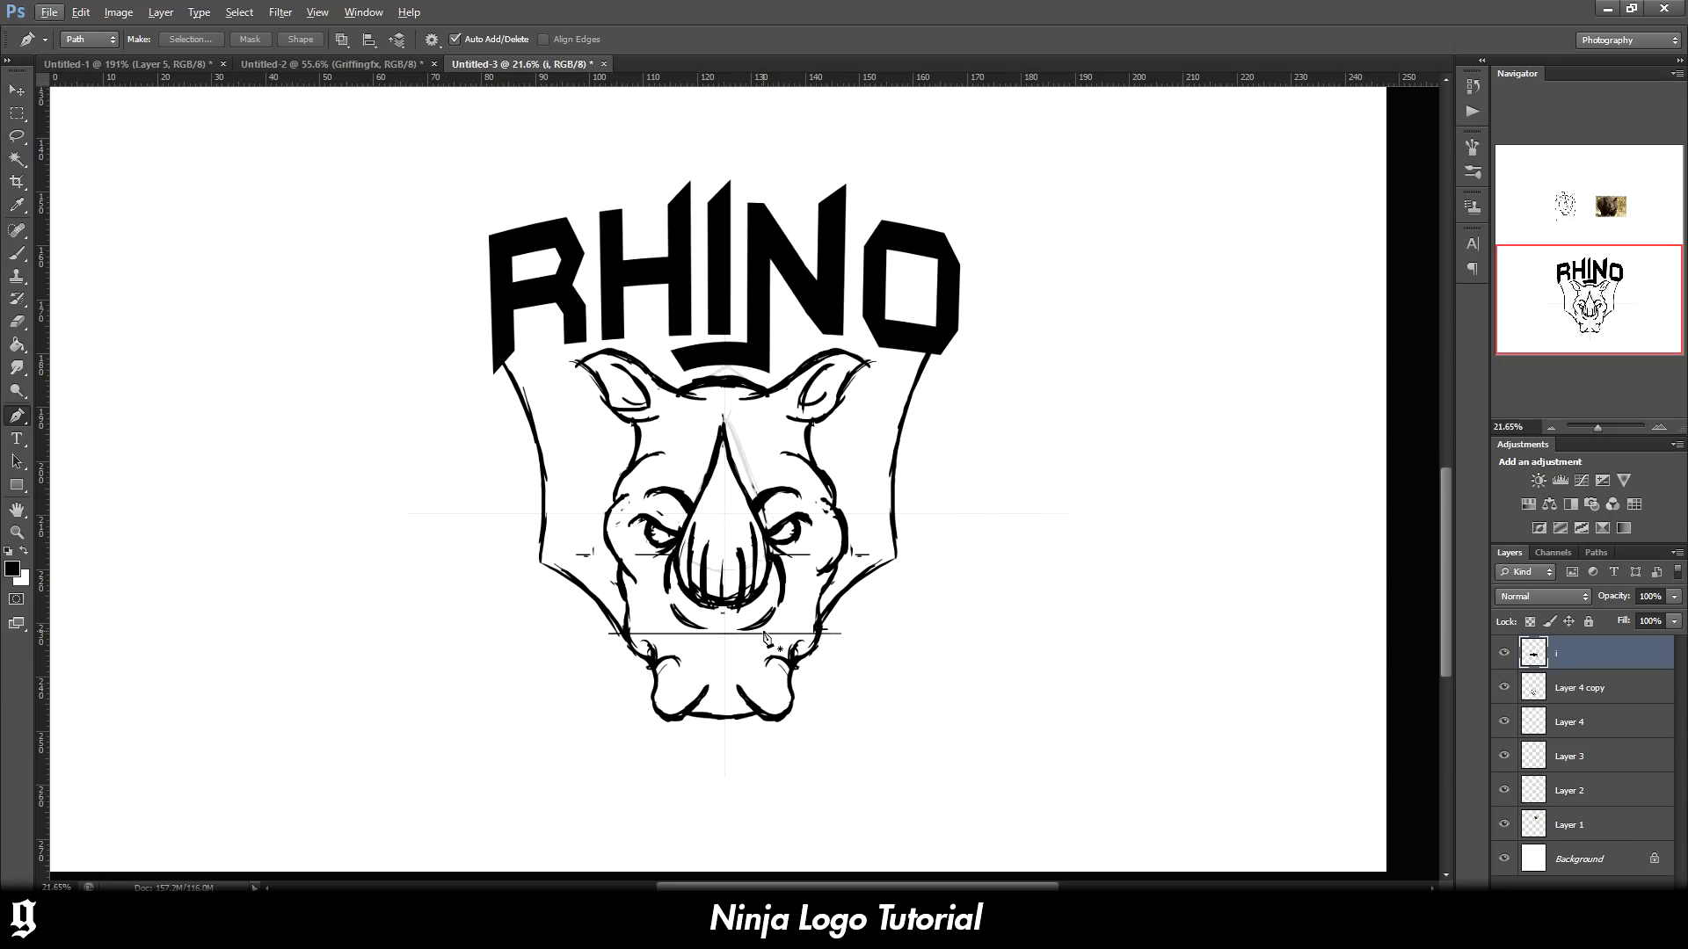
pyautogui.scroll(-3, 528, 592)
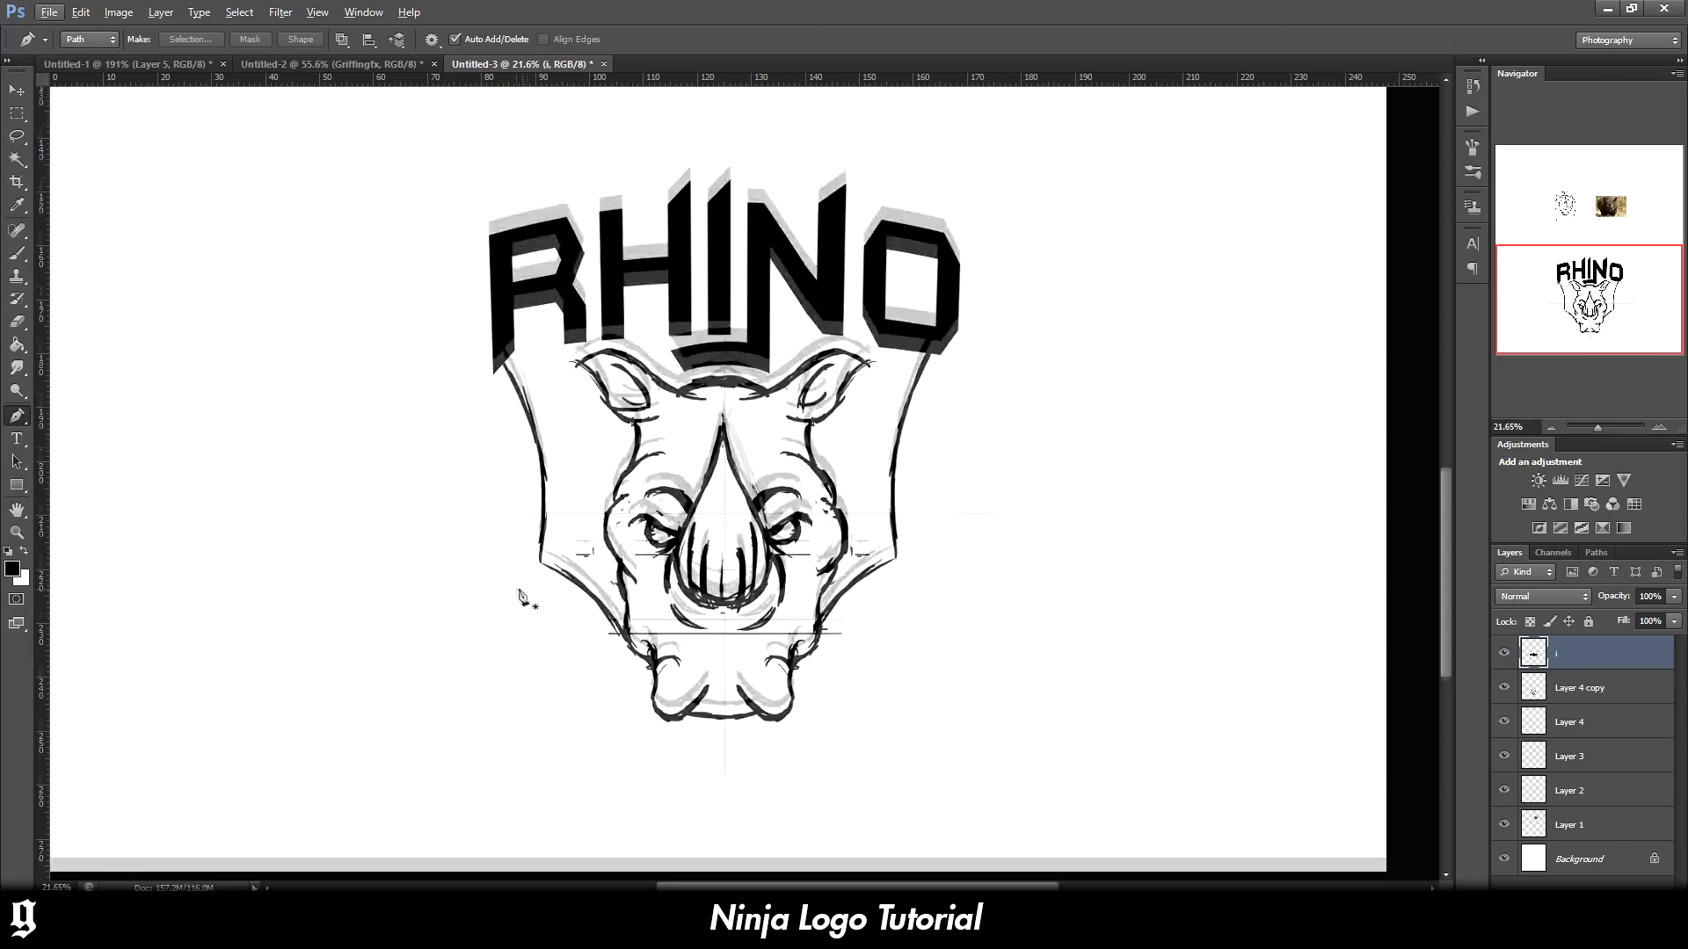
pyautogui.scroll(2, 237, 546)
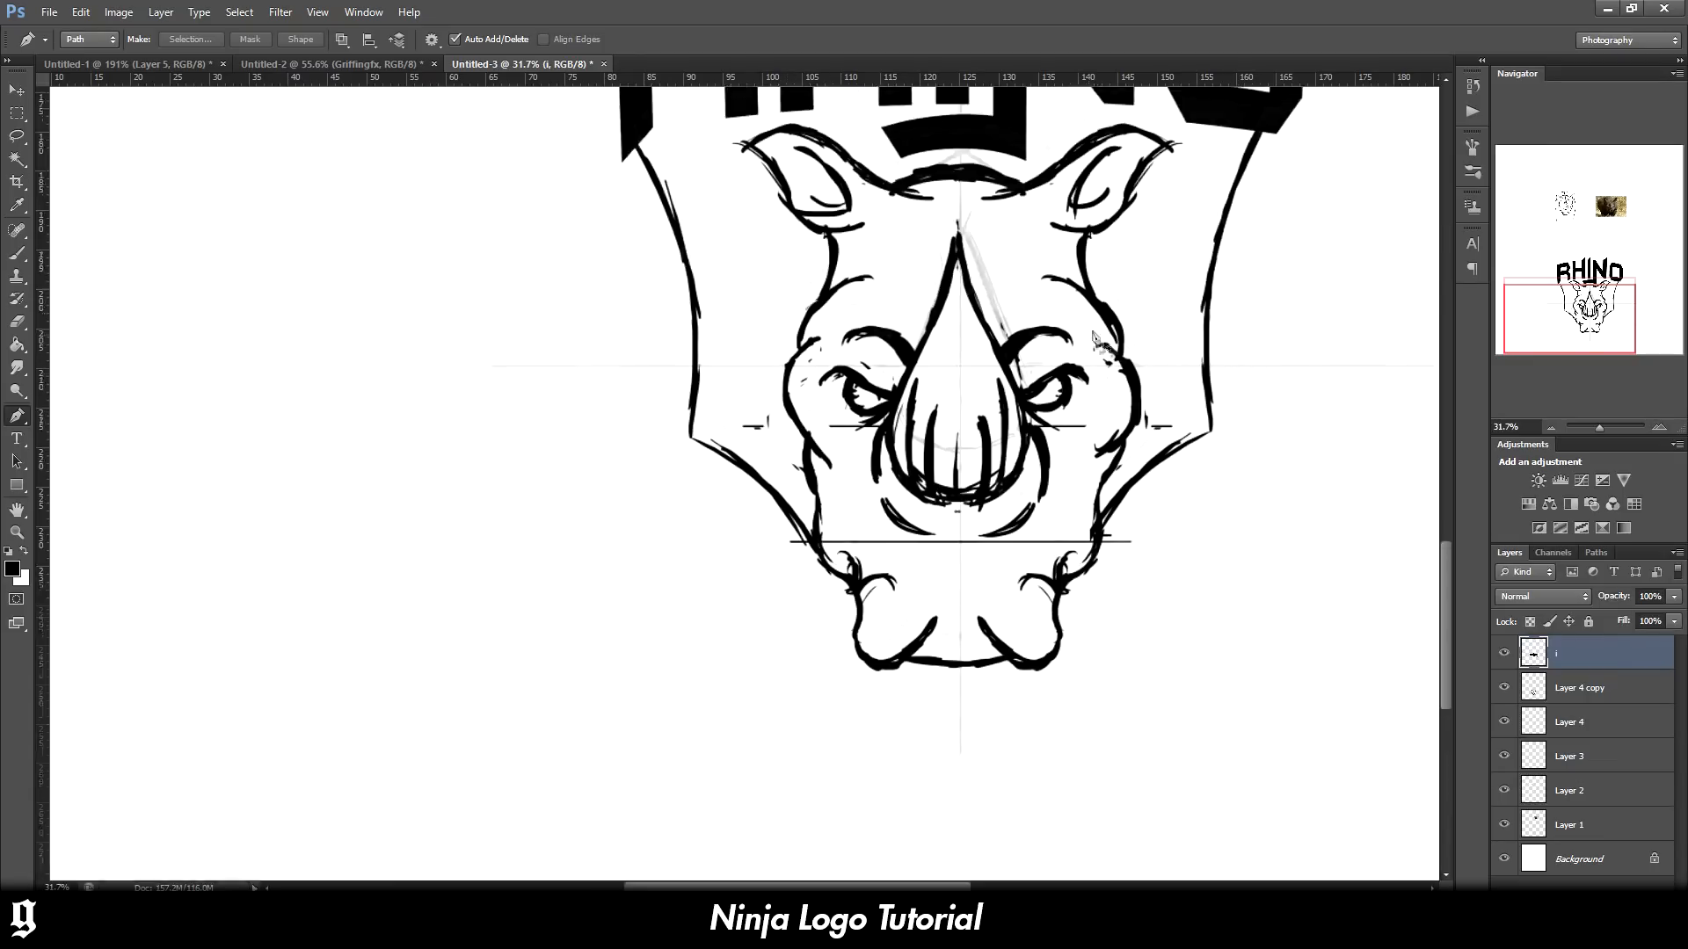
pyautogui.scroll(-2, 824, 387)
pyautogui.moveTo(520, 420)
pyautogui.mouseDown()
pyautogui.moveTo(640, 441)
pyautogui.moveTo(774, 341)
pyautogui.mouseUp()
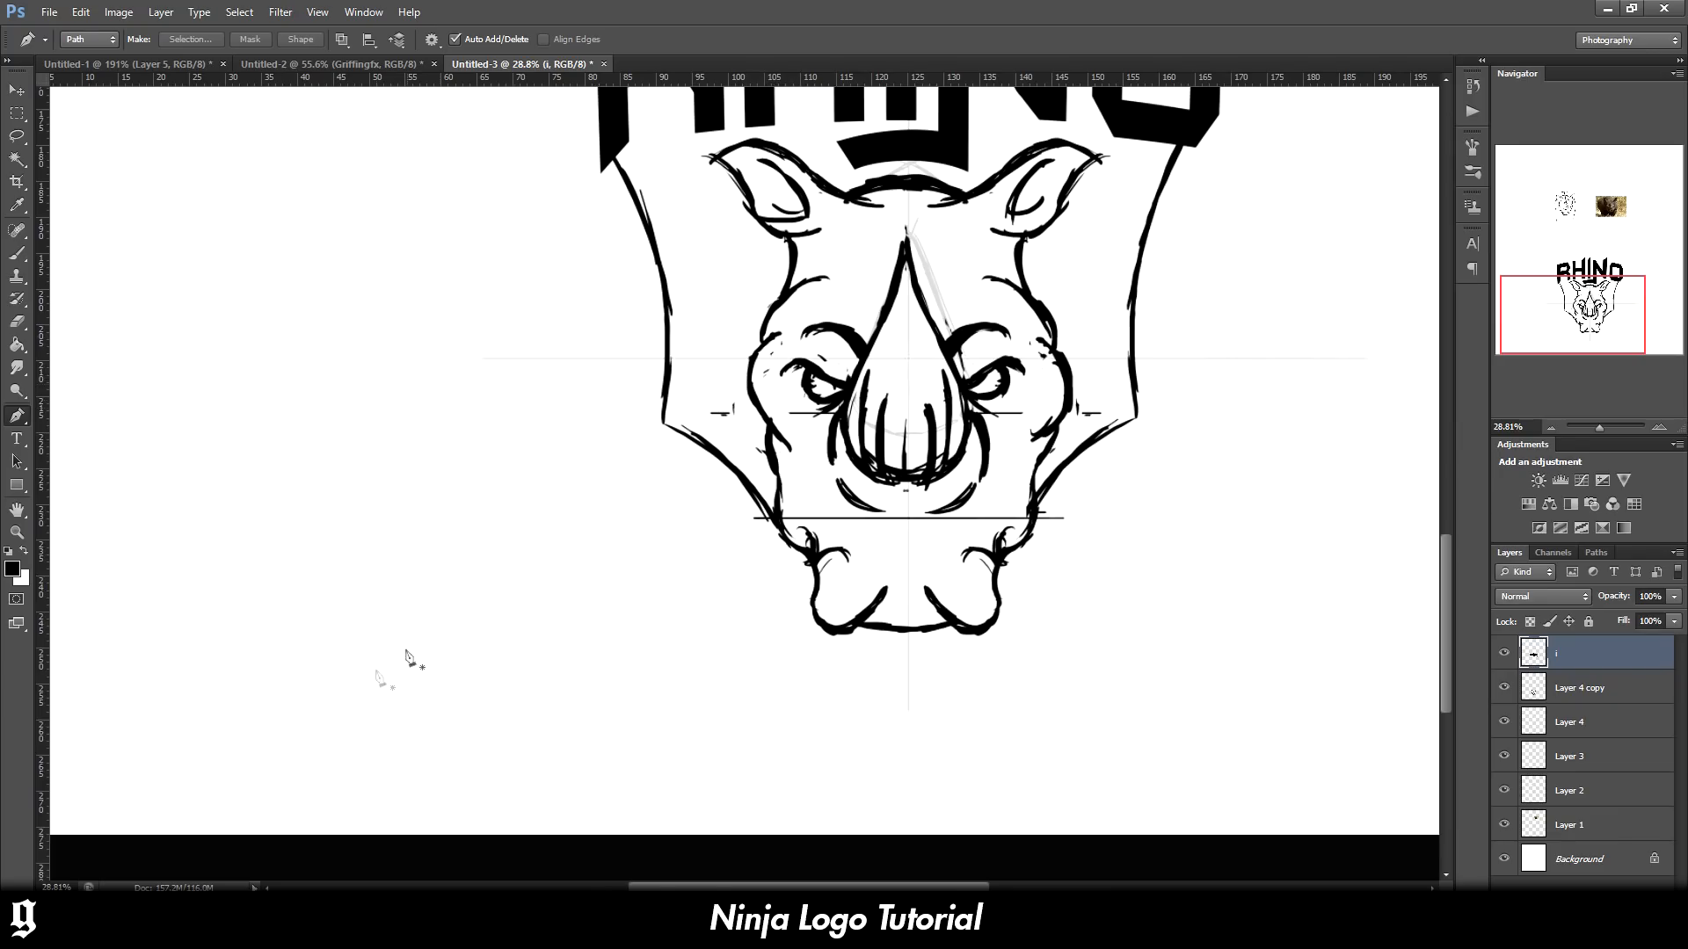
pyautogui.click(365, 635)
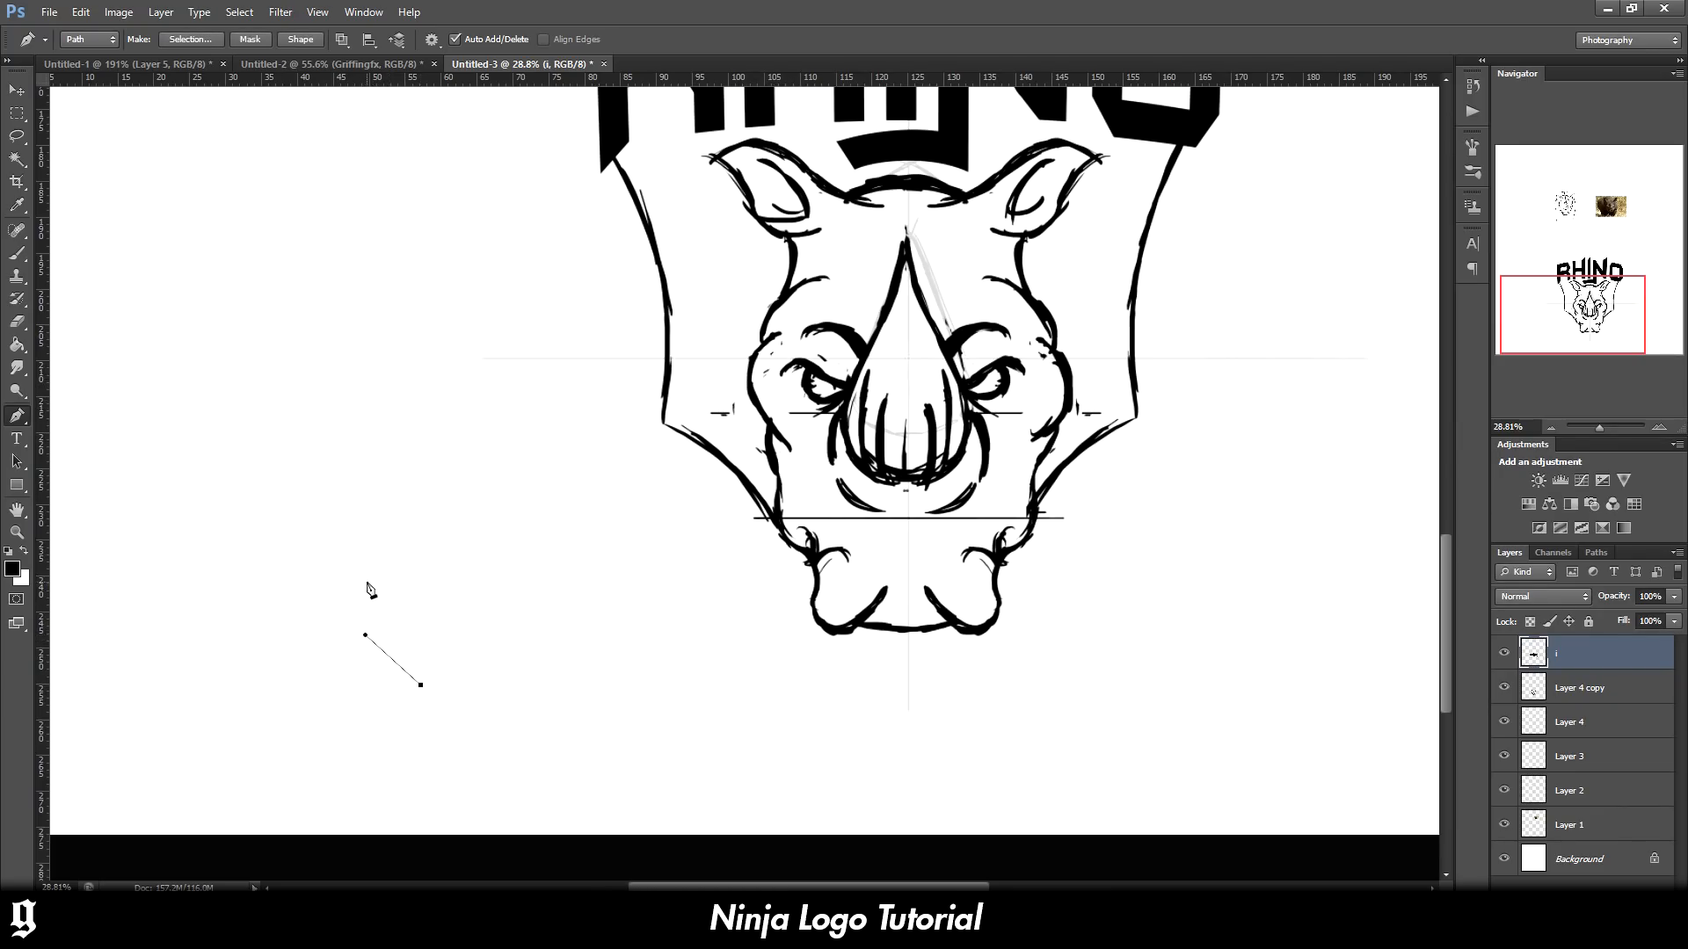
pyautogui.moveTo(358, 548); pyautogui.dragTo(358, 504)
pyautogui.moveTo(462, 453); pyautogui.dragTo(417, 480)
pyautogui.moveTo(378, 569); pyautogui.dragTo(379, 614)
pyautogui.click(422, 687)
pyautogui.rightClick(499, 630)
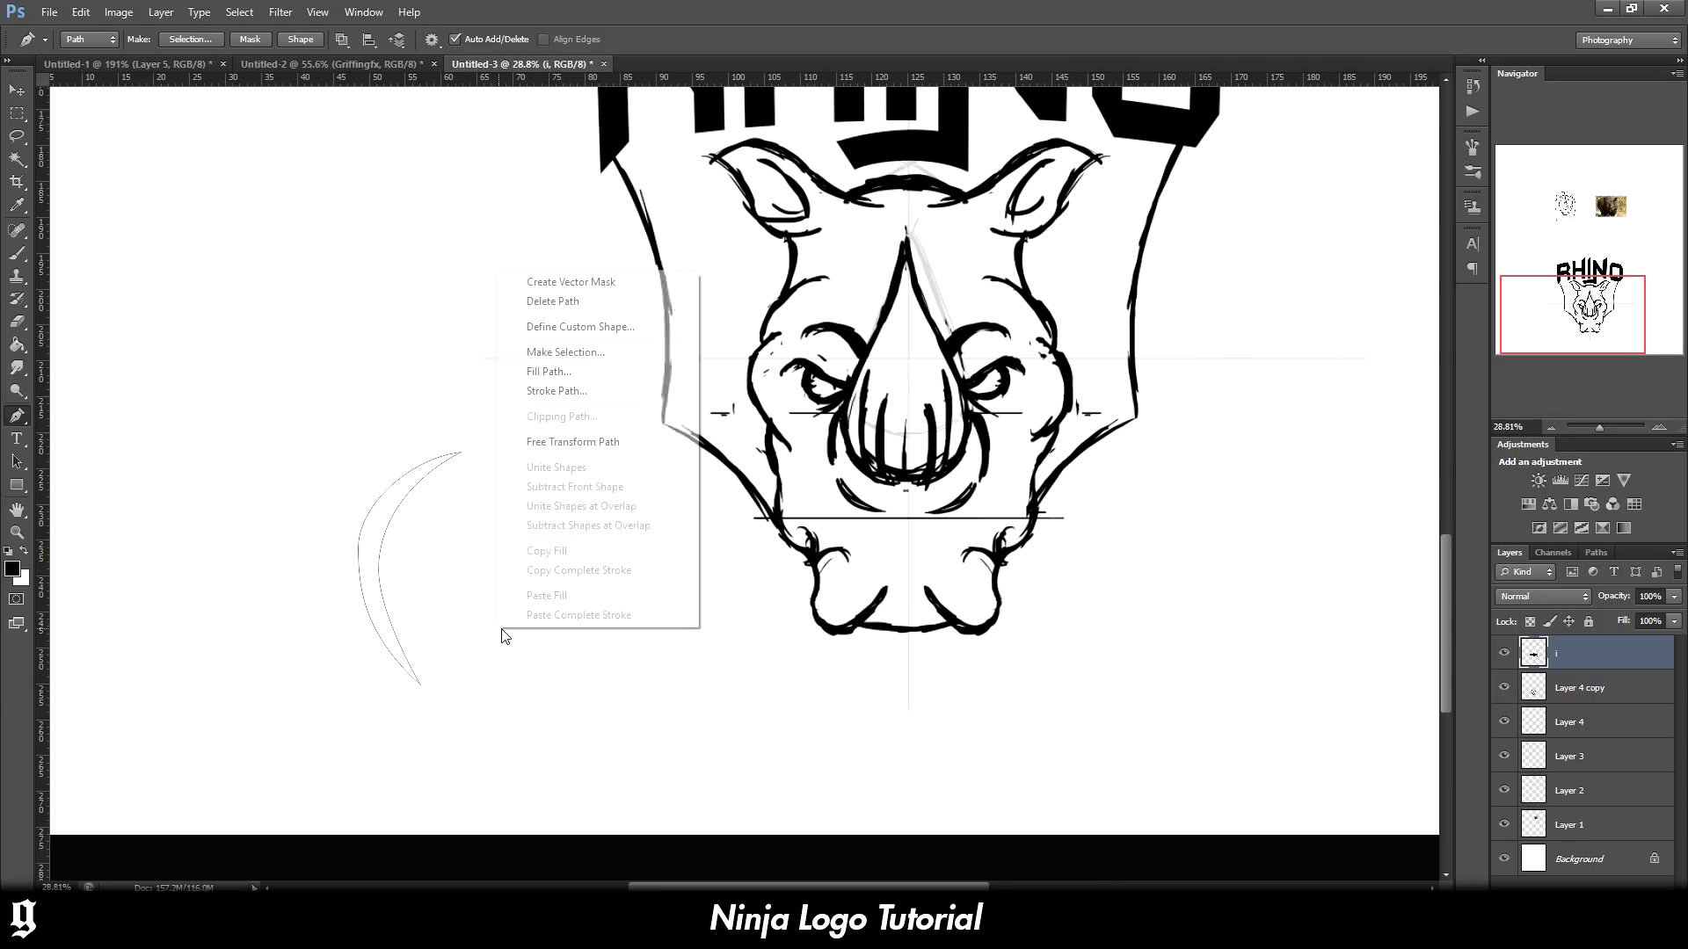
pyautogui.click(562, 351)
pyautogui.press('Return')
# Paint the crescent selection black with the brush enlarged to 800 px, and deselect
pyautogui.press('b')
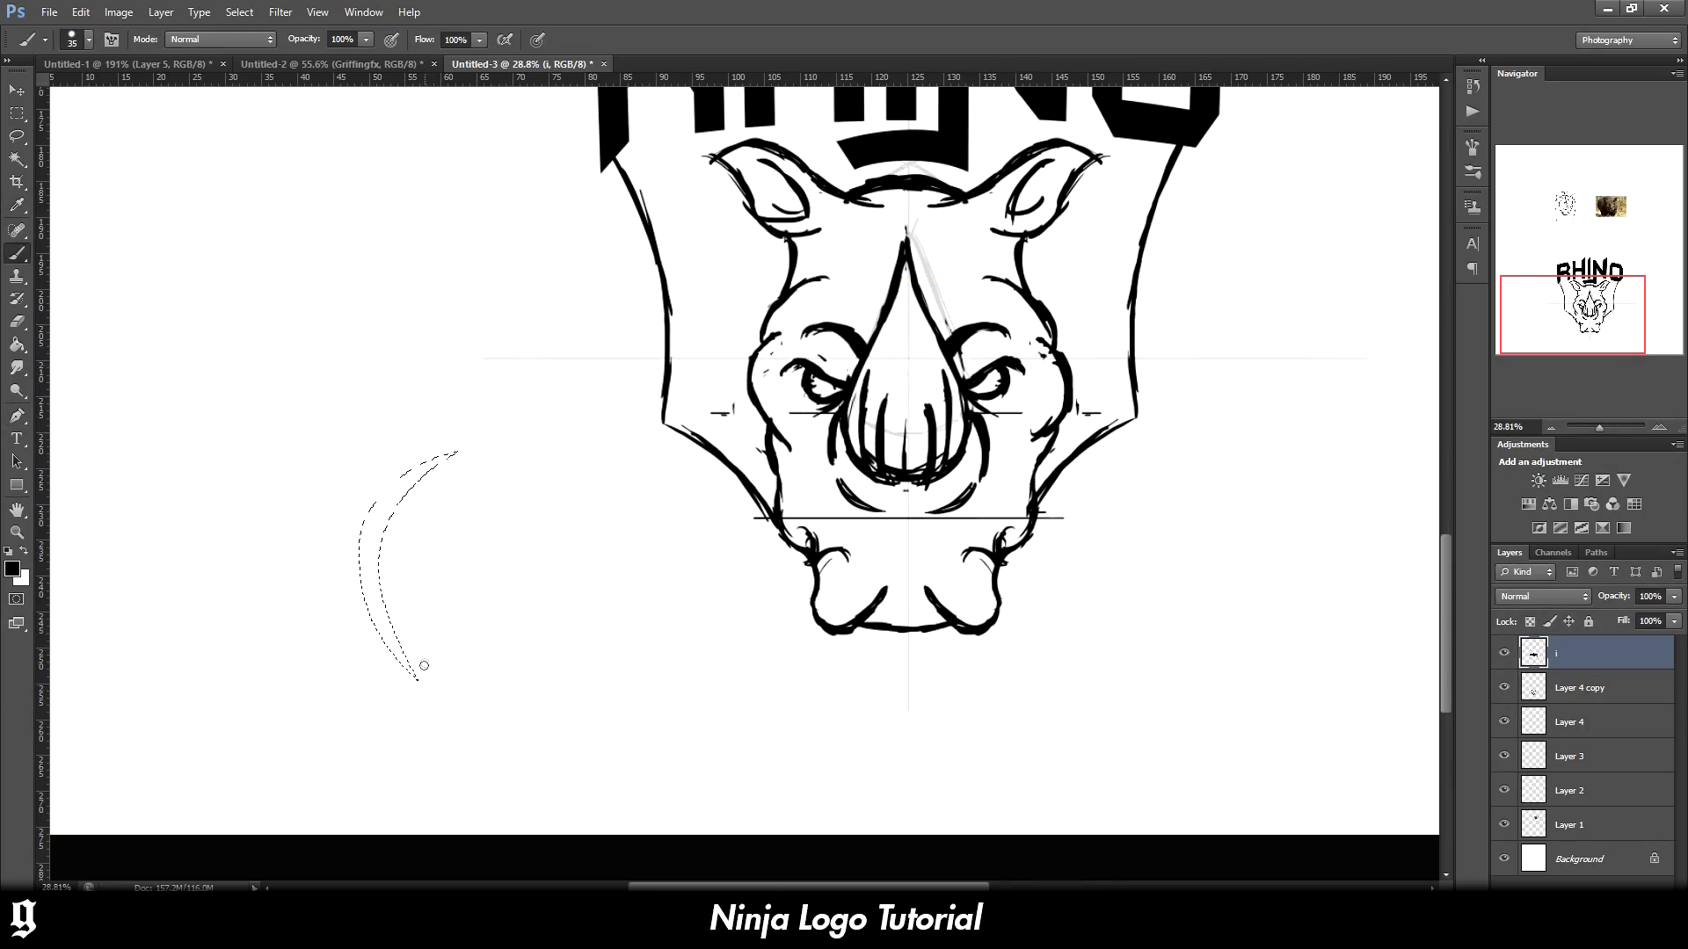
pyautogui.press(']')
pyautogui.press(']')
pyautogui.press(']')
pyautogui.press(']')
pyautogui.press(']')
pyautogui.press(']')
pyautogui.press(']')
pyautogui.press(']')
pyautogui.press(']')
pyautogui.press(']')
pyautogui.press(']')
pyautogui.press(']')
pyautogui.press(']')
pyautogui.press(']')
pyautogui.press(']')
pyautogui.press(']')
pyautogui.press(']')
pyautogui.press(']')
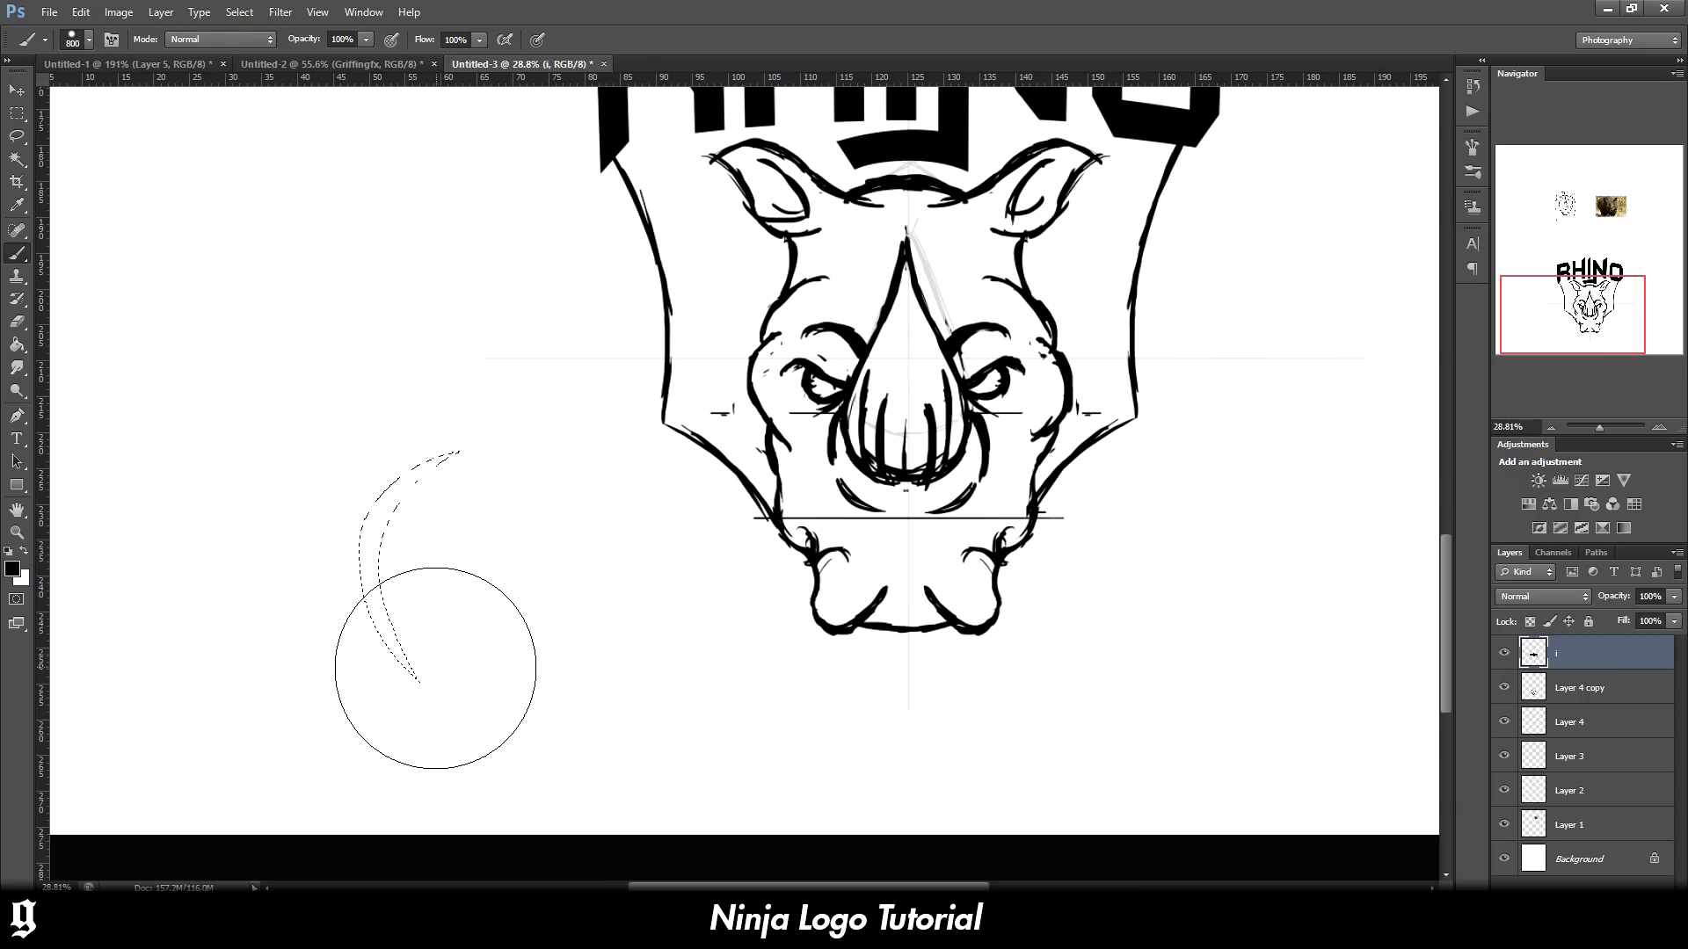
pyautogui.moveTo(430, 671)
pyautogui.mouseDown()
pyautogui.moveTo(406, 592)
pyautogui.moveTo(433, 494)
pyautogui.mouseUp()
pyautogui.hotkey('ctrl', 'd')
pyautogui.scroll(2, 255, 569)
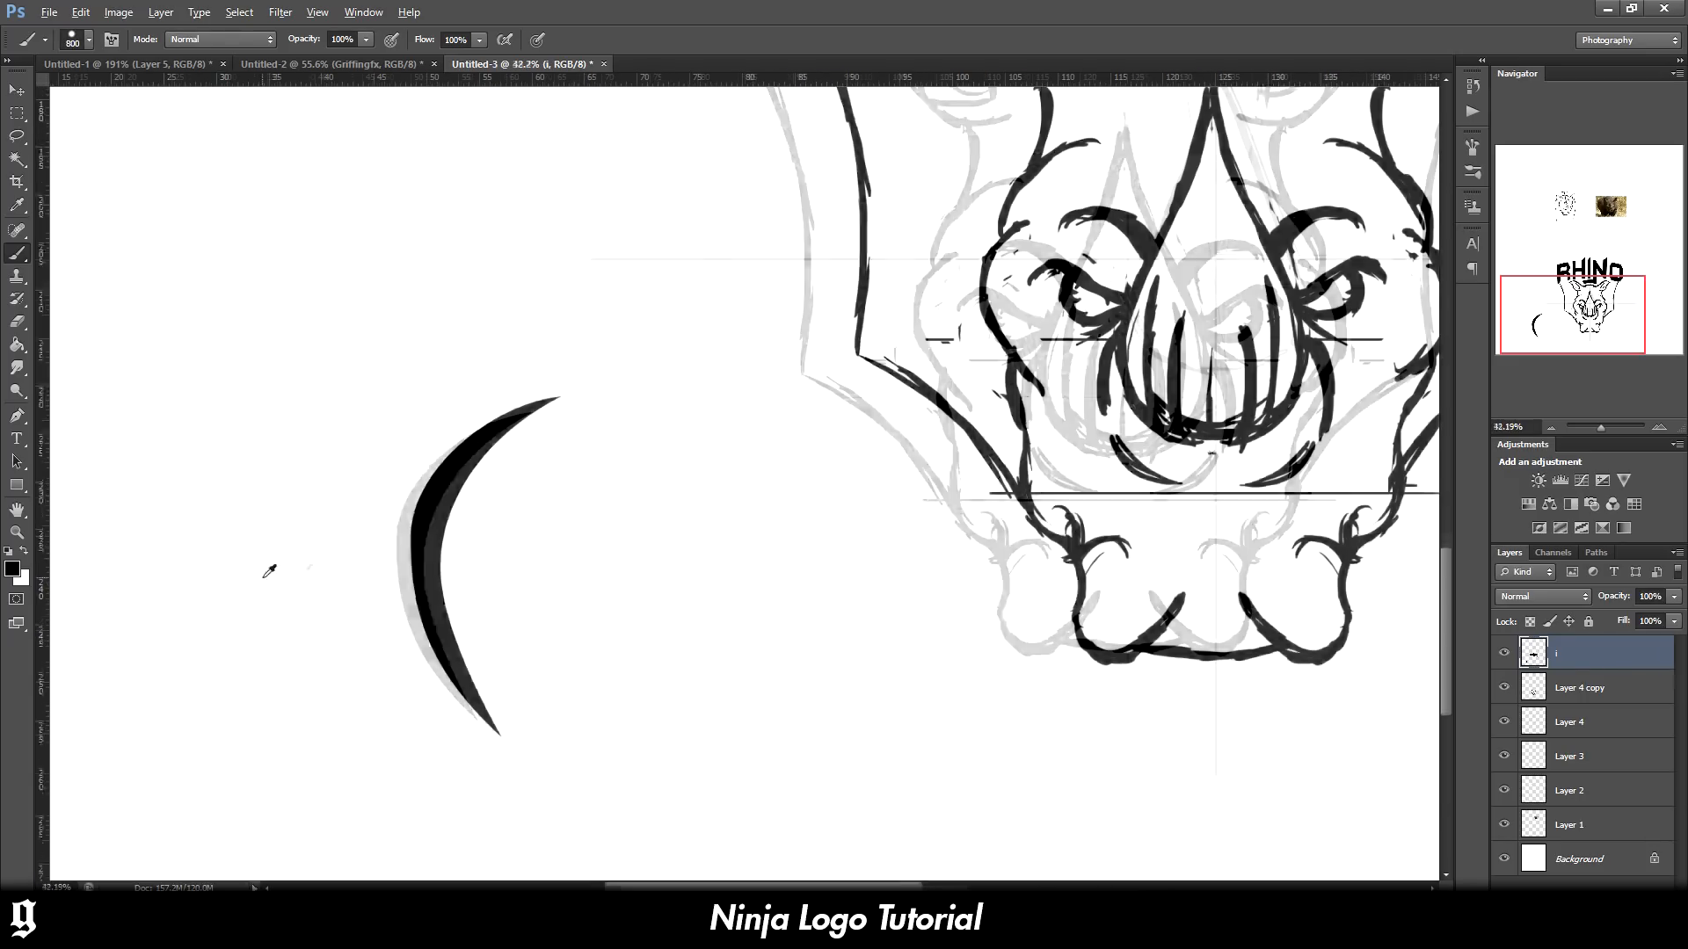
# Undo the painted crescent and its selection beside the rhino sketch
pyautogui.press('v')
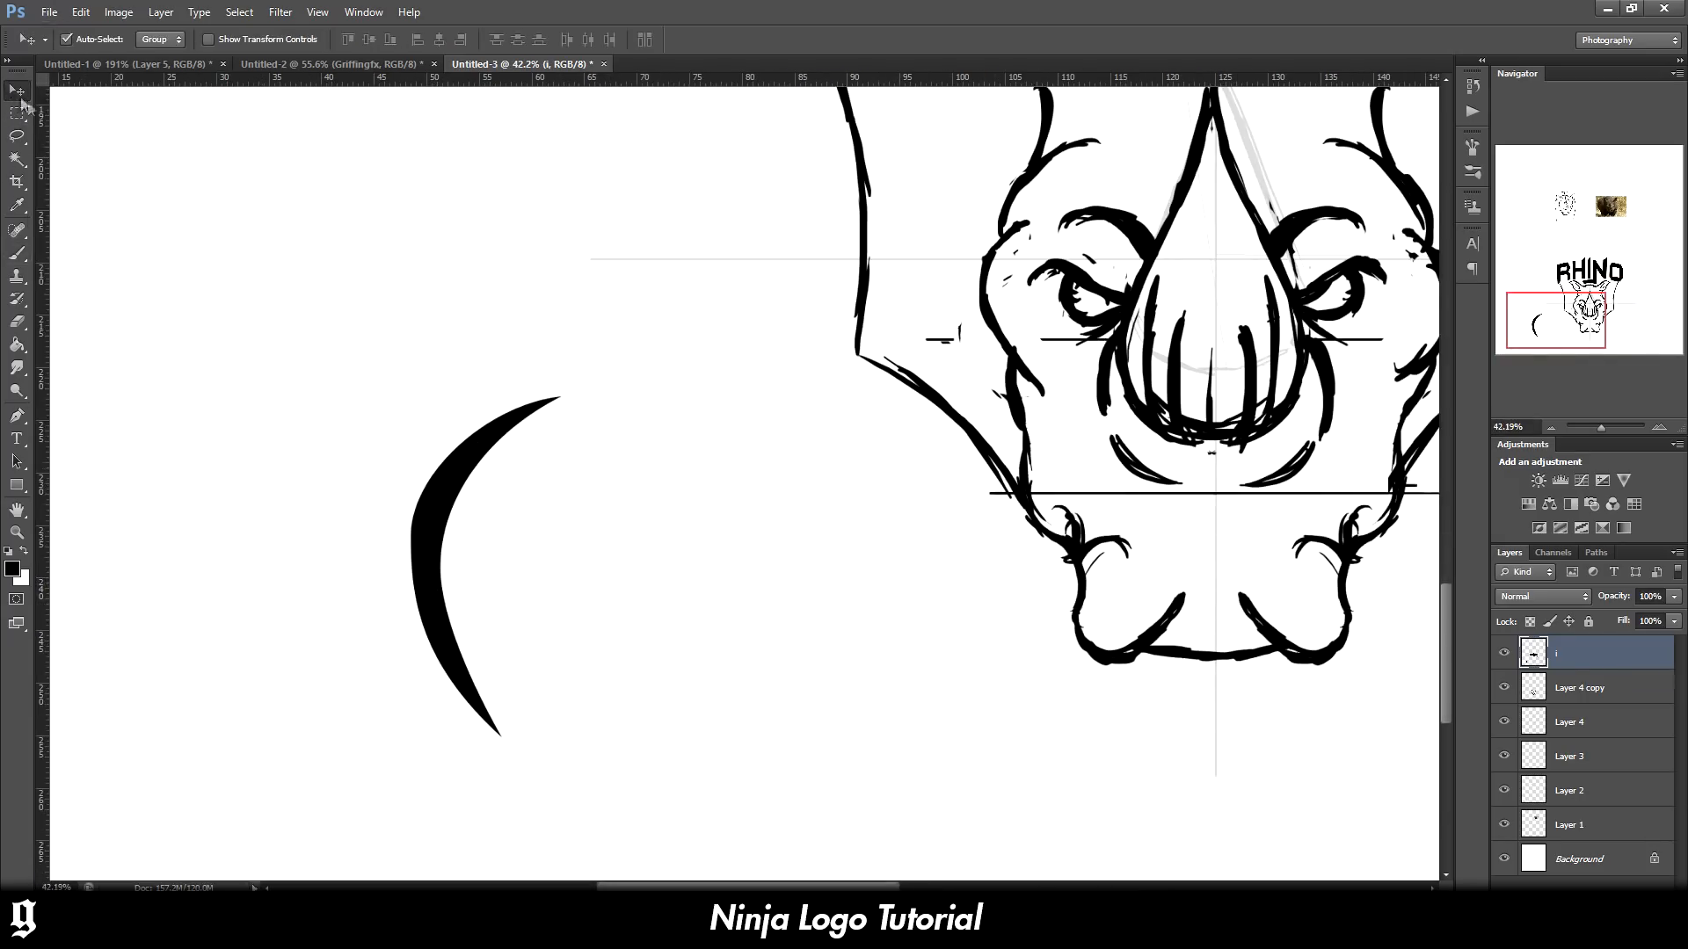
pyautogui.hotkey('ctrl', 'alt', 'z')
pyautogui.hotkey('ctrl', 'alt', 'z')
pyautogui.hotkey('ctrl', 'alt', 'z')
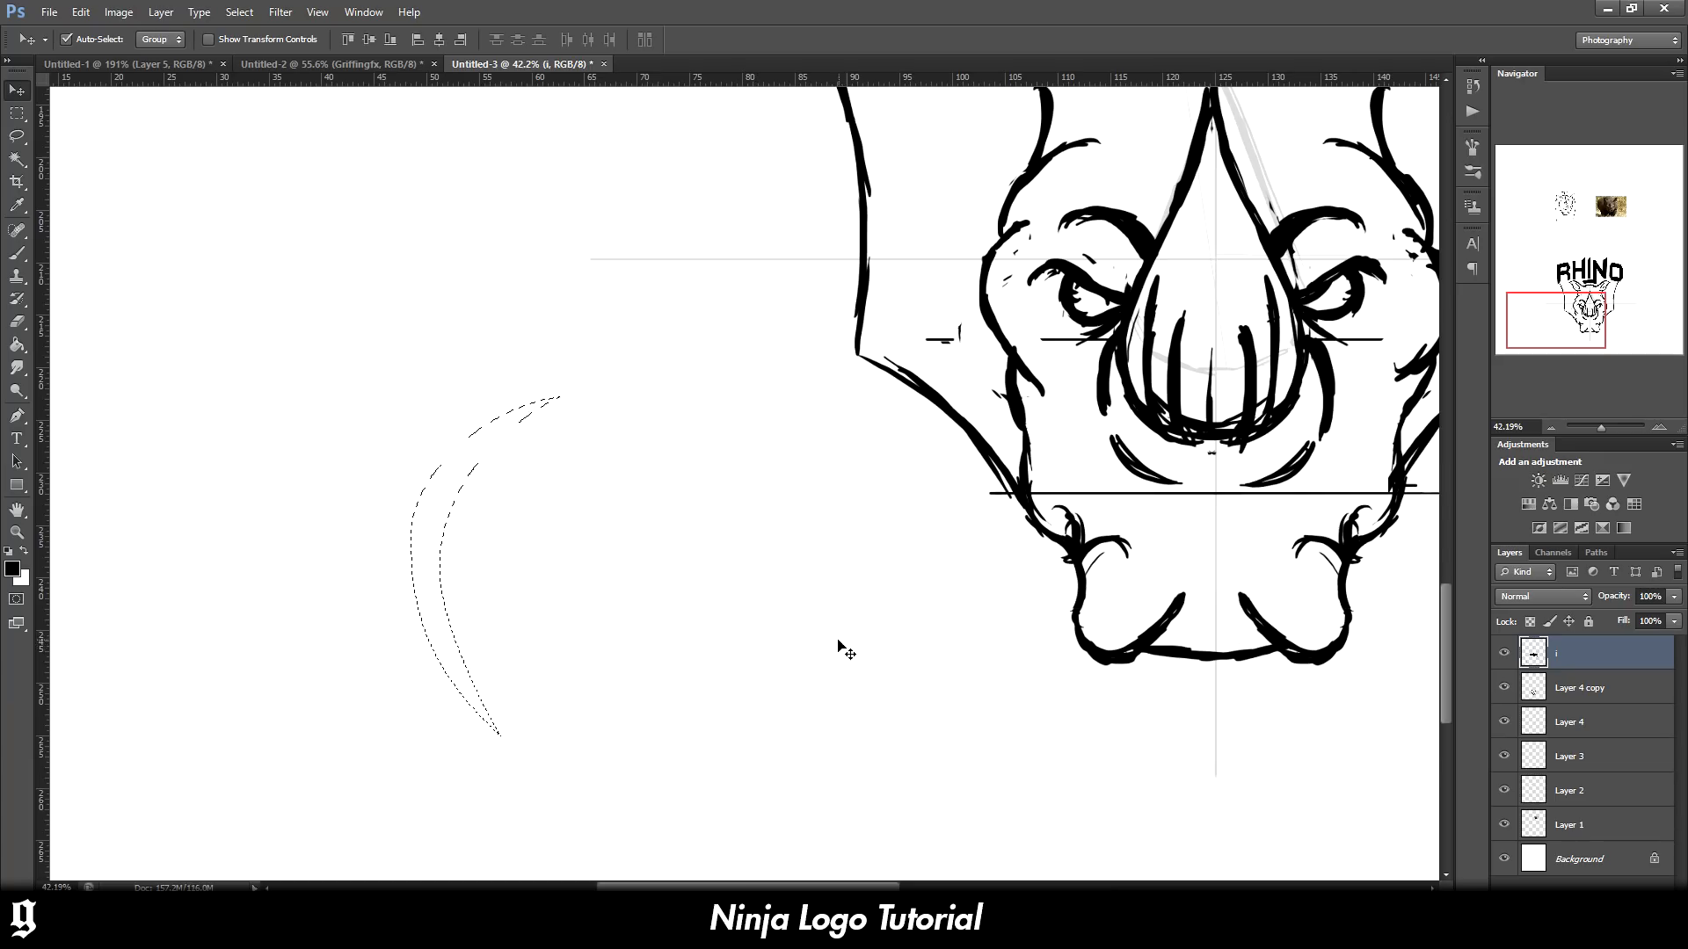
pyautogui.scroll(-4, 767, 666)
pyautogui.press('alt')
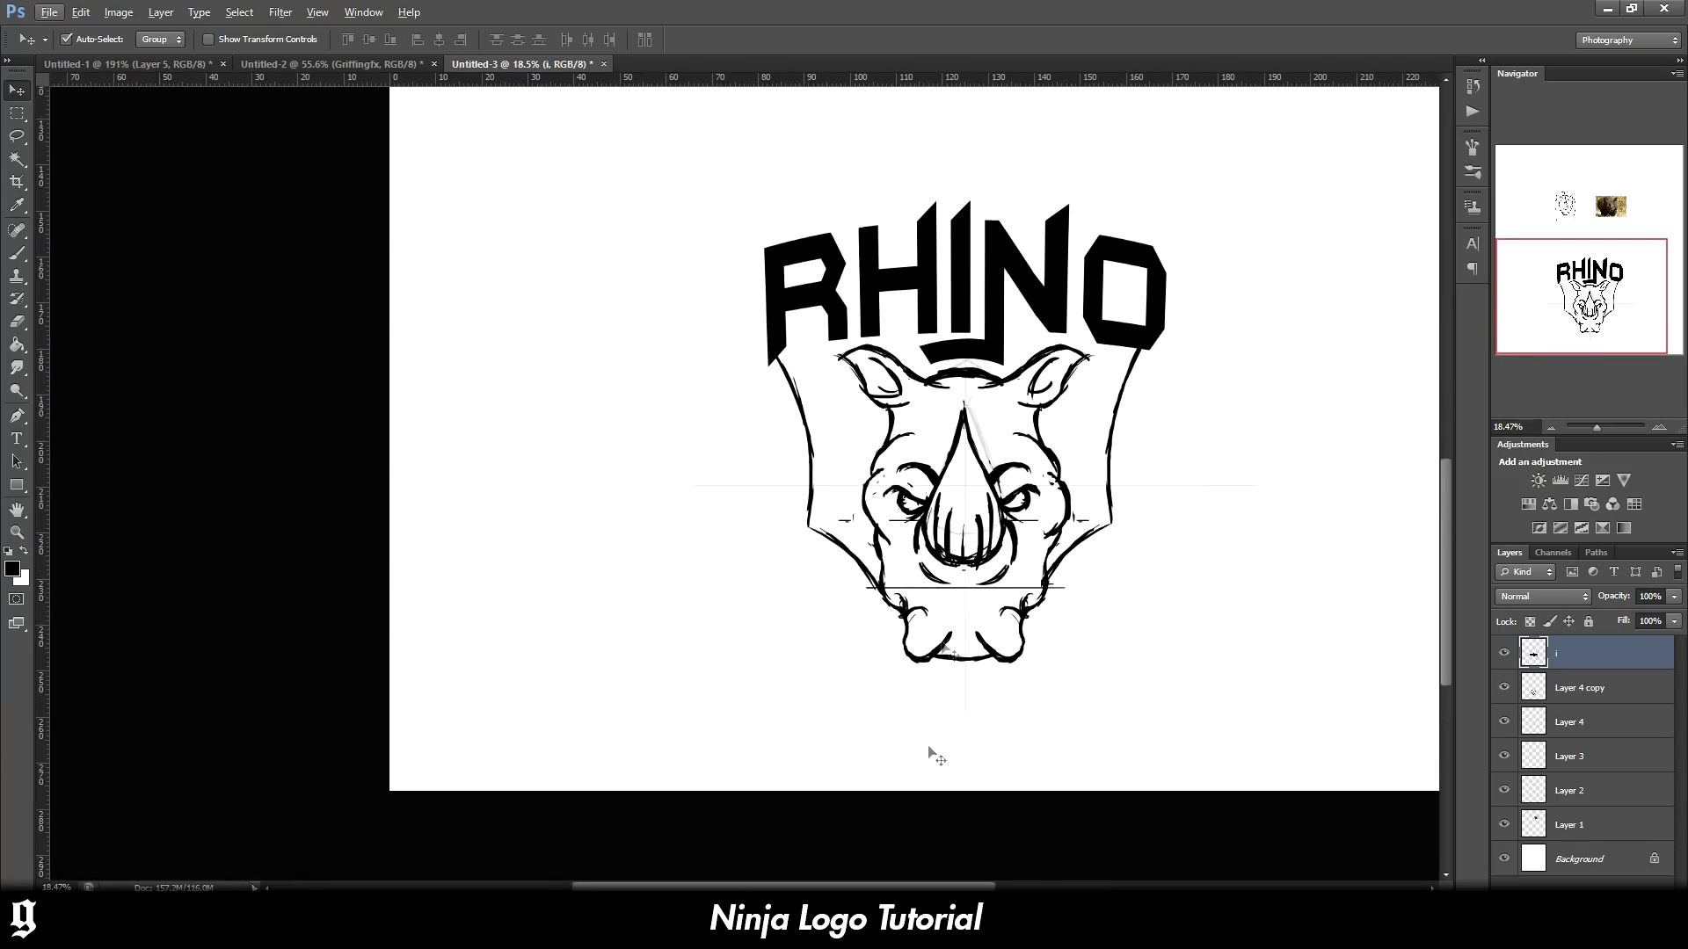
# Examine the complete logo composition up close and from a distance, from the wordmark down to the muzzle
pyautogui.hscroll(6, 747, 475)
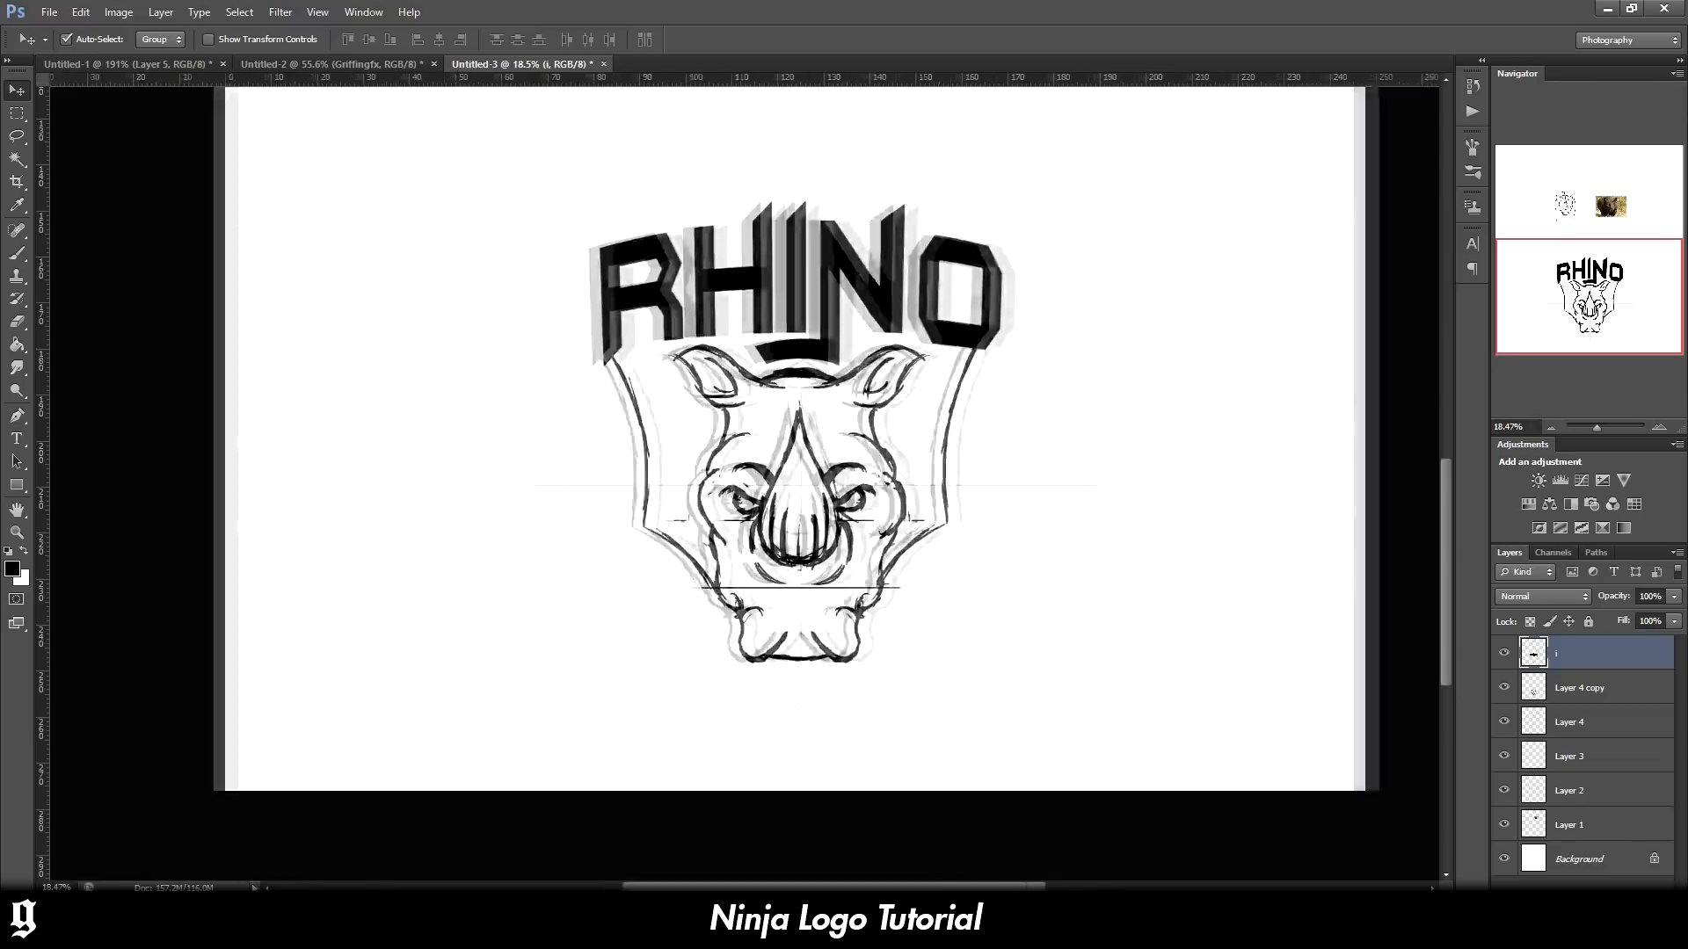
pyautogui.moveTo(979, 886); pyautogui.dragTo(960, 888)
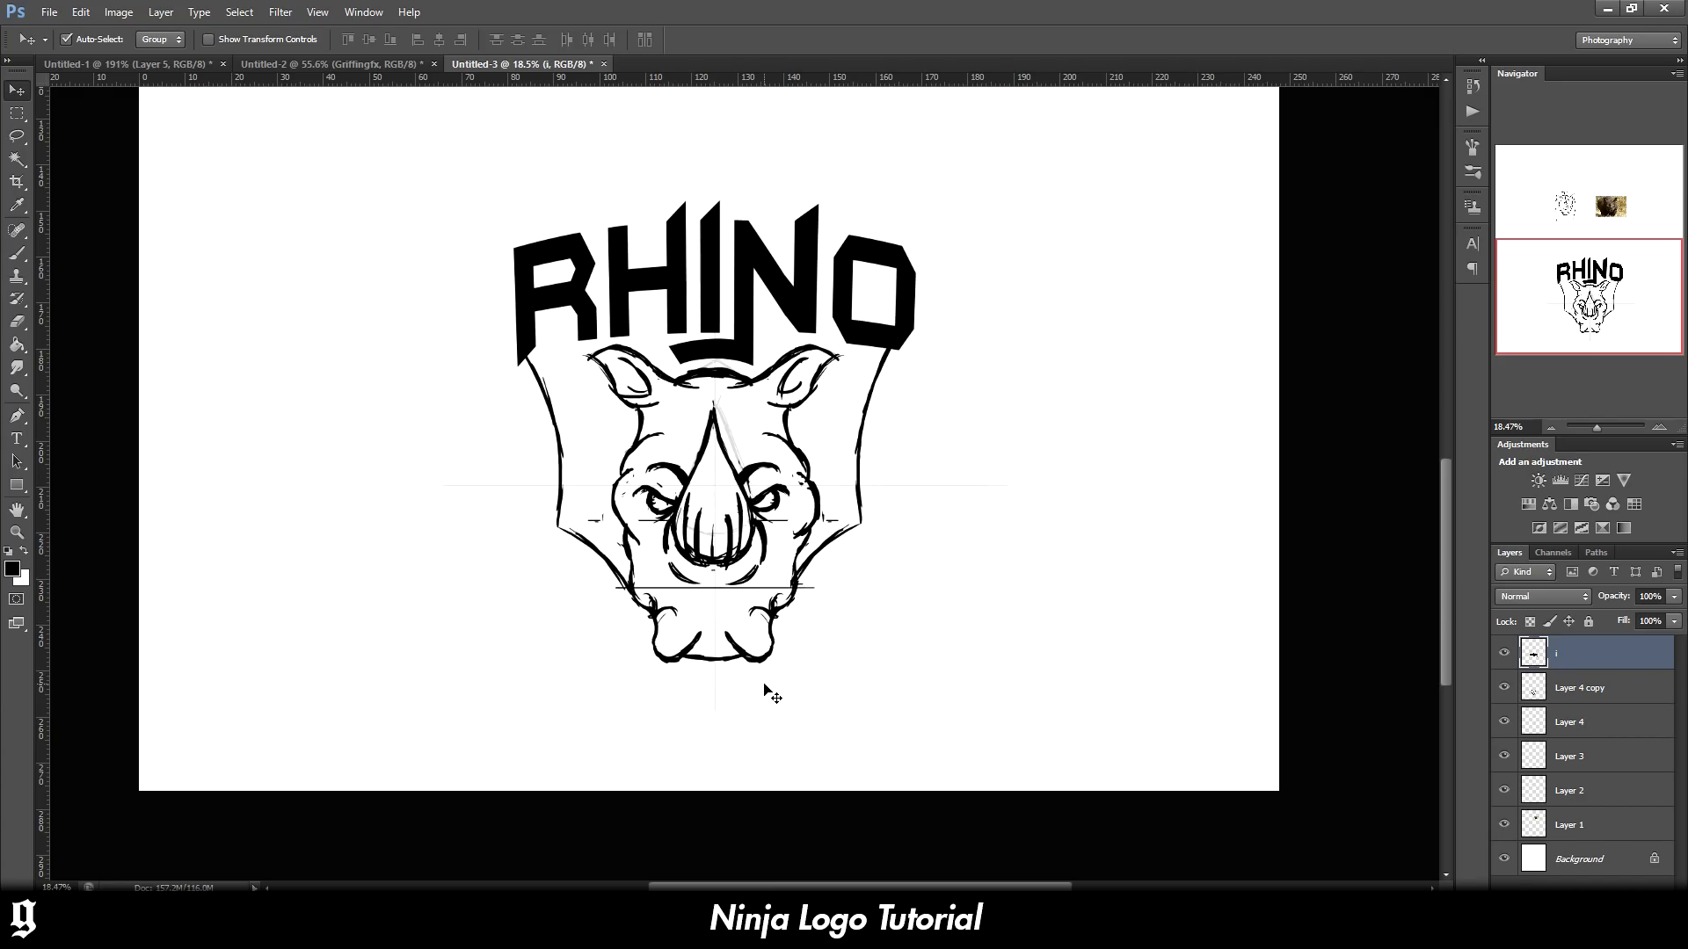
pyautogui.scroll(2, 642, 545)
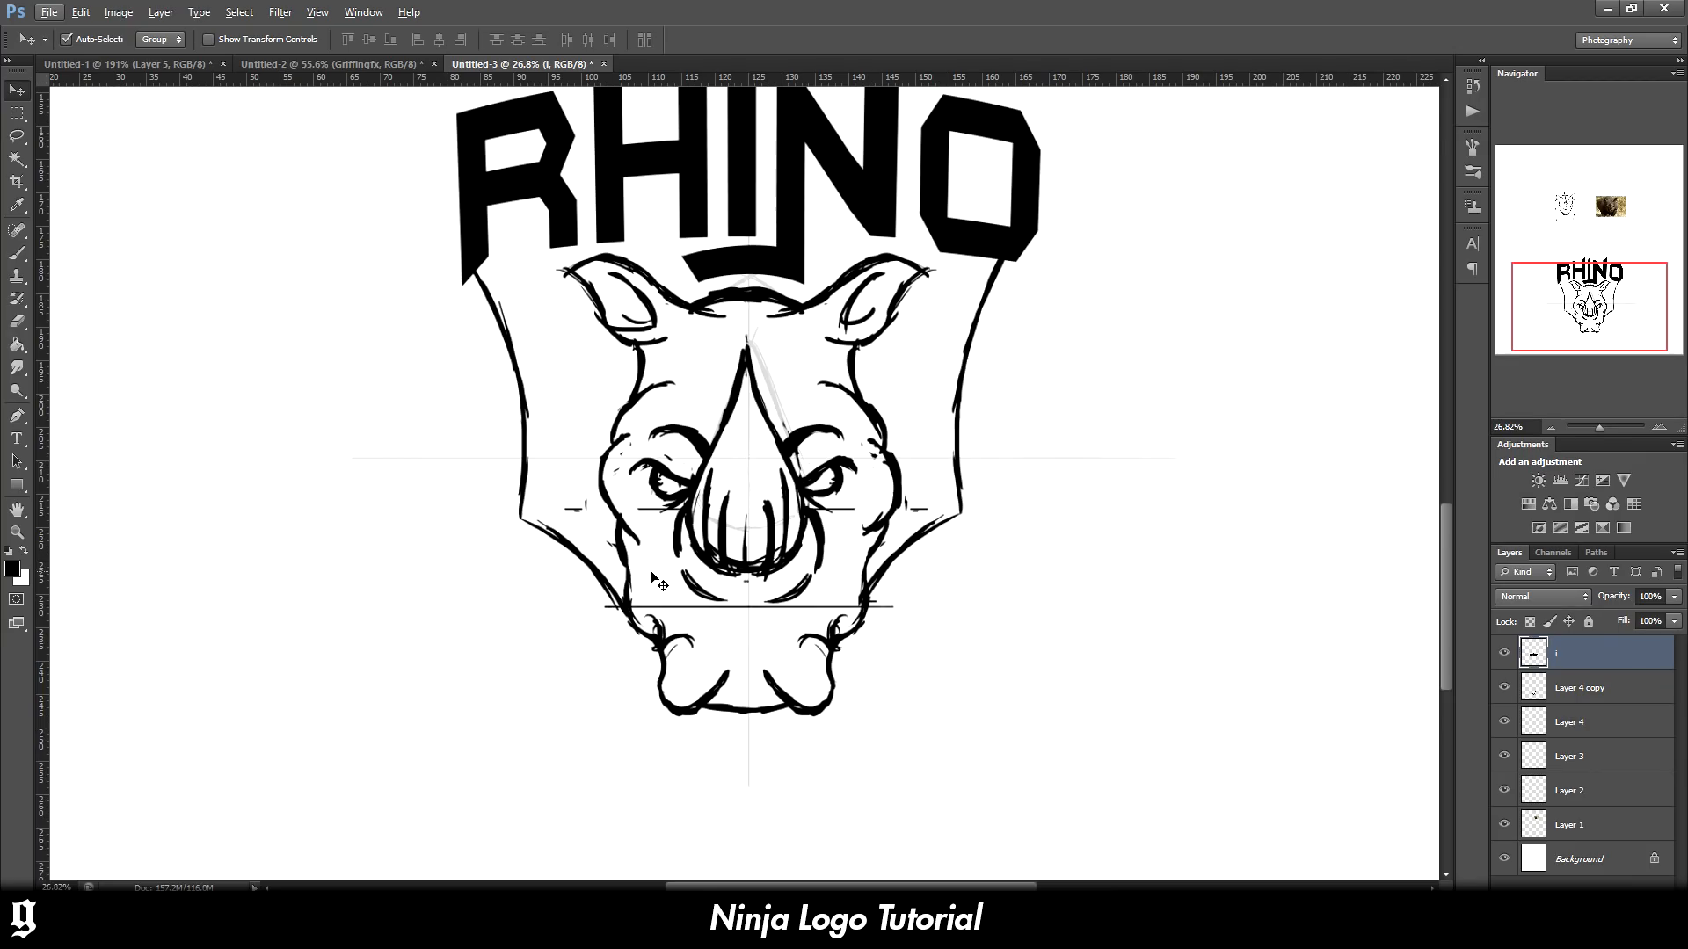
pyautogui.scroll(-2, 655, 580)
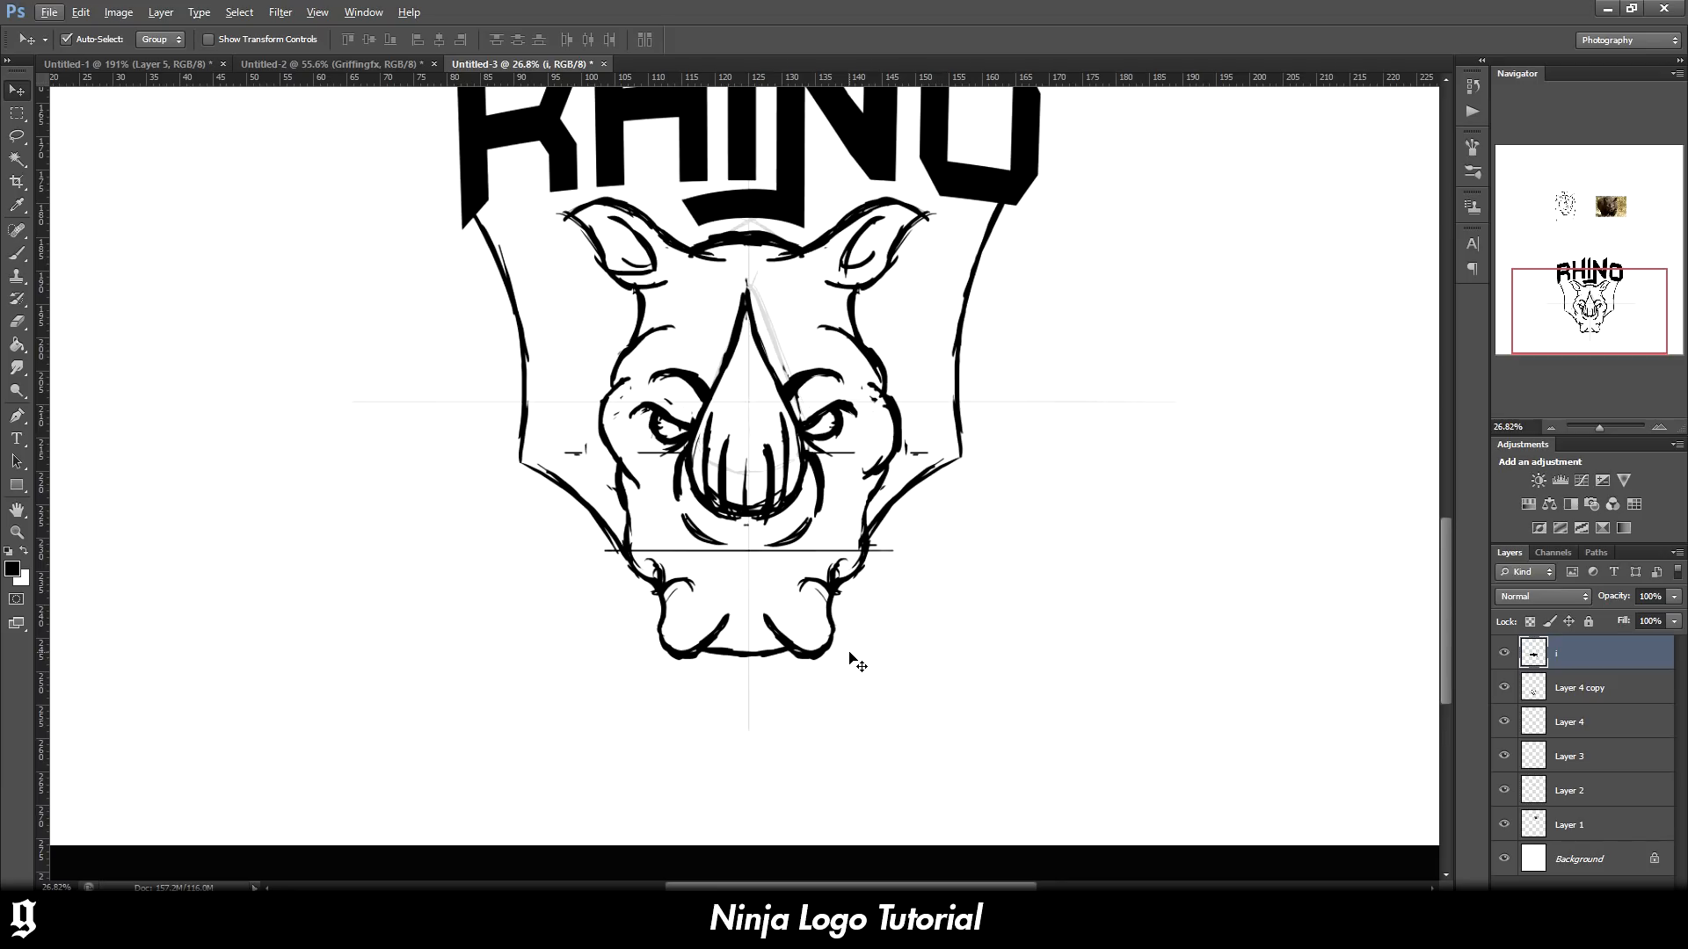
pyautogui.scroll(6, 852, 661)
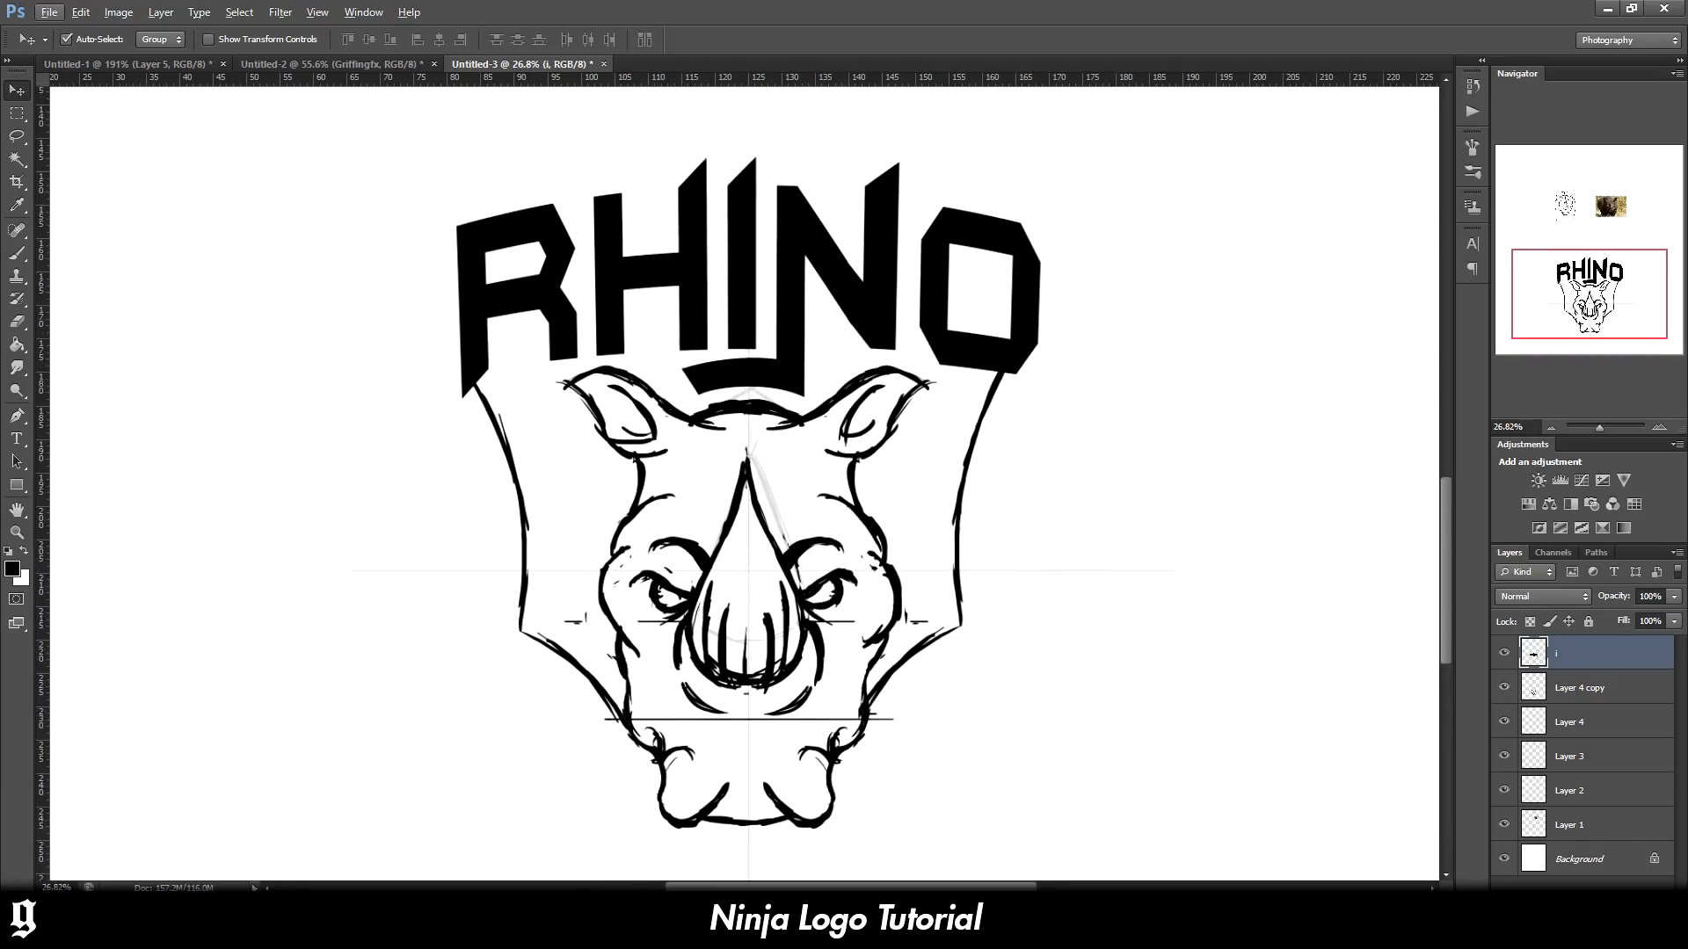
pyautogui.moveTo(866, 888); pyautogui.dragTo(877, 889)
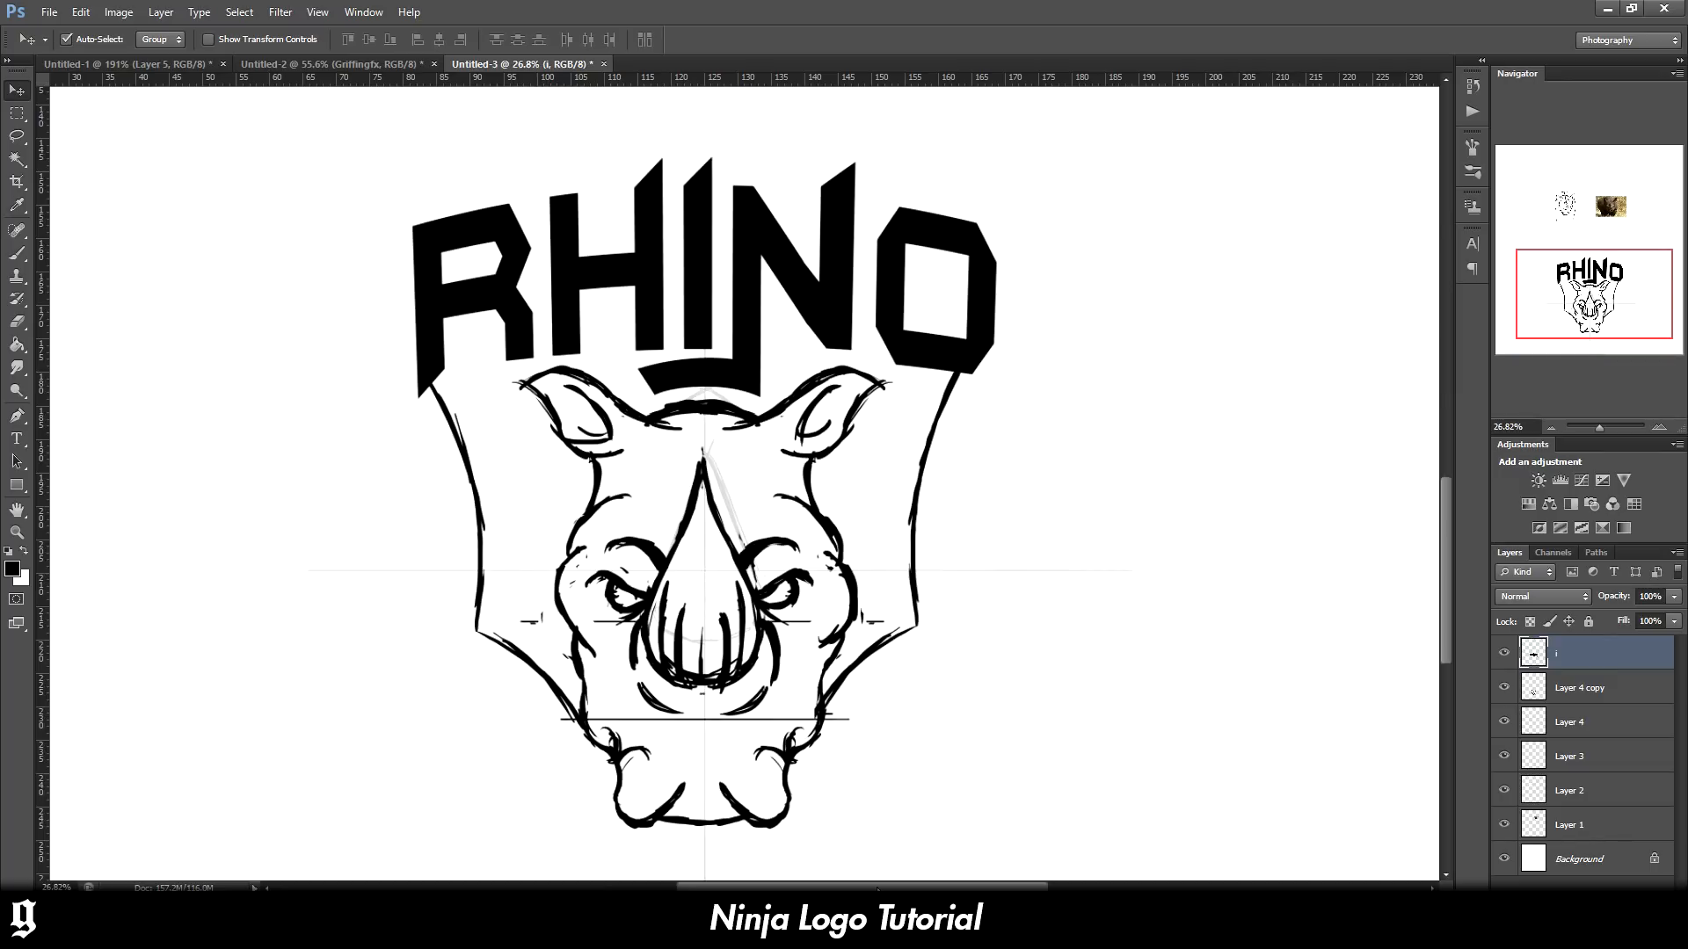
pyautogui.scroll(-5, 868, 810)
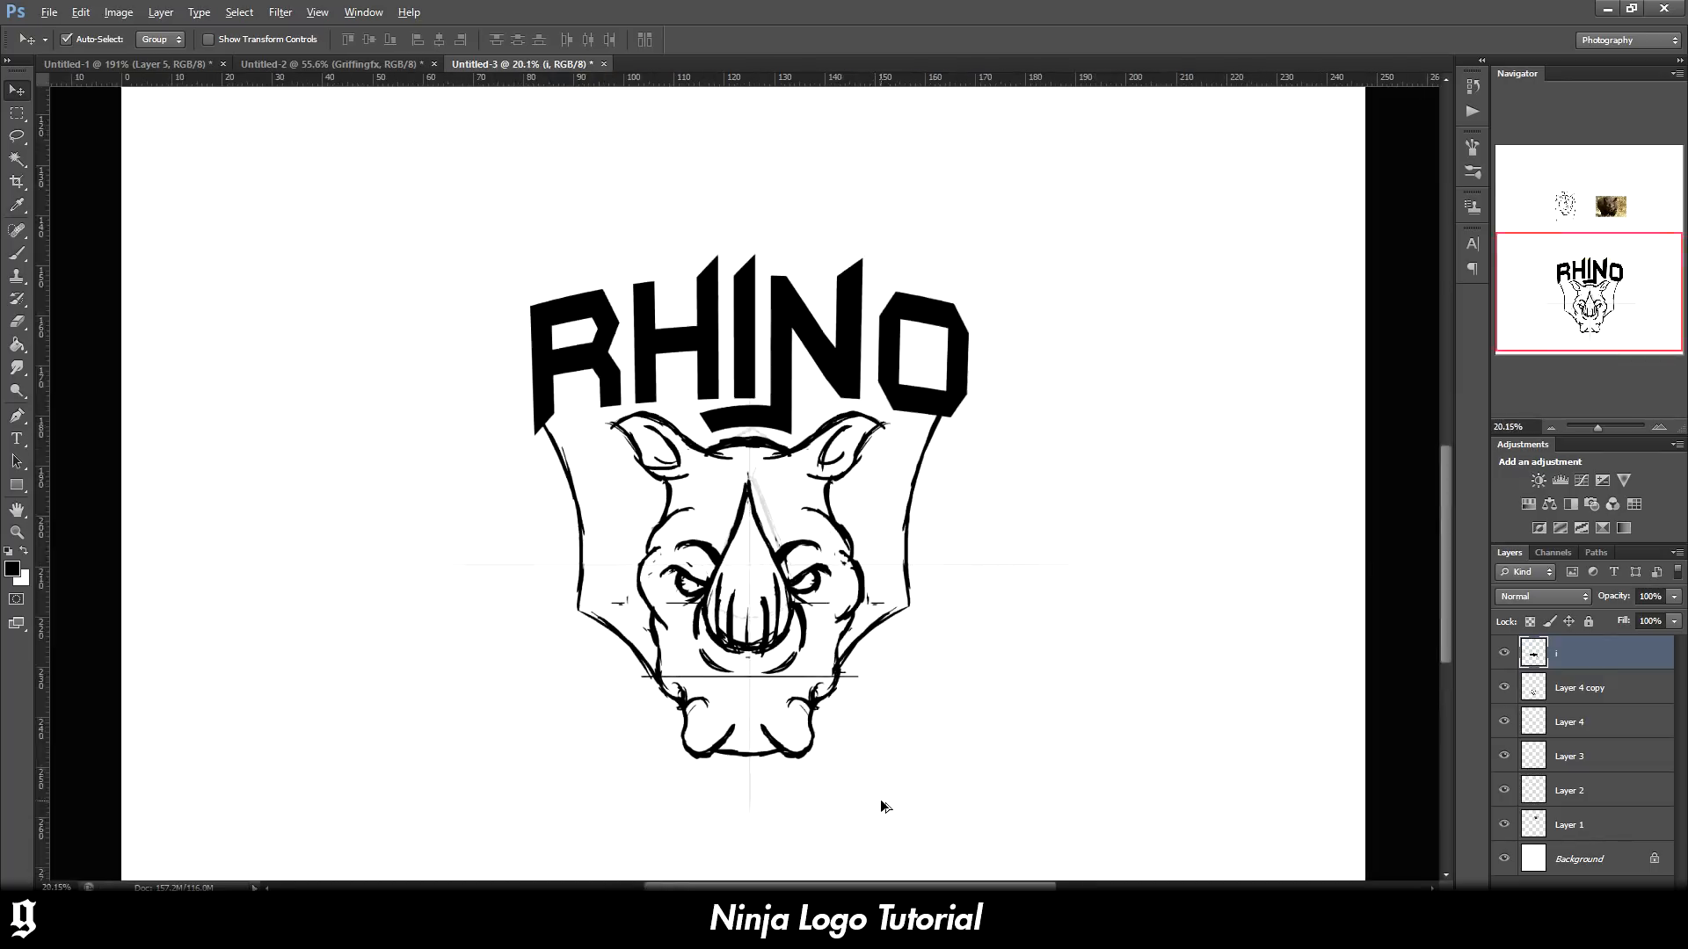
# Examine the rhino logo composition and compare it with the finished ninja mascot and wordmark in the Untitled-1 document
pyautogui.scroll(-1, 879, 806)
pyautogui.scroll(4, 884, 807)
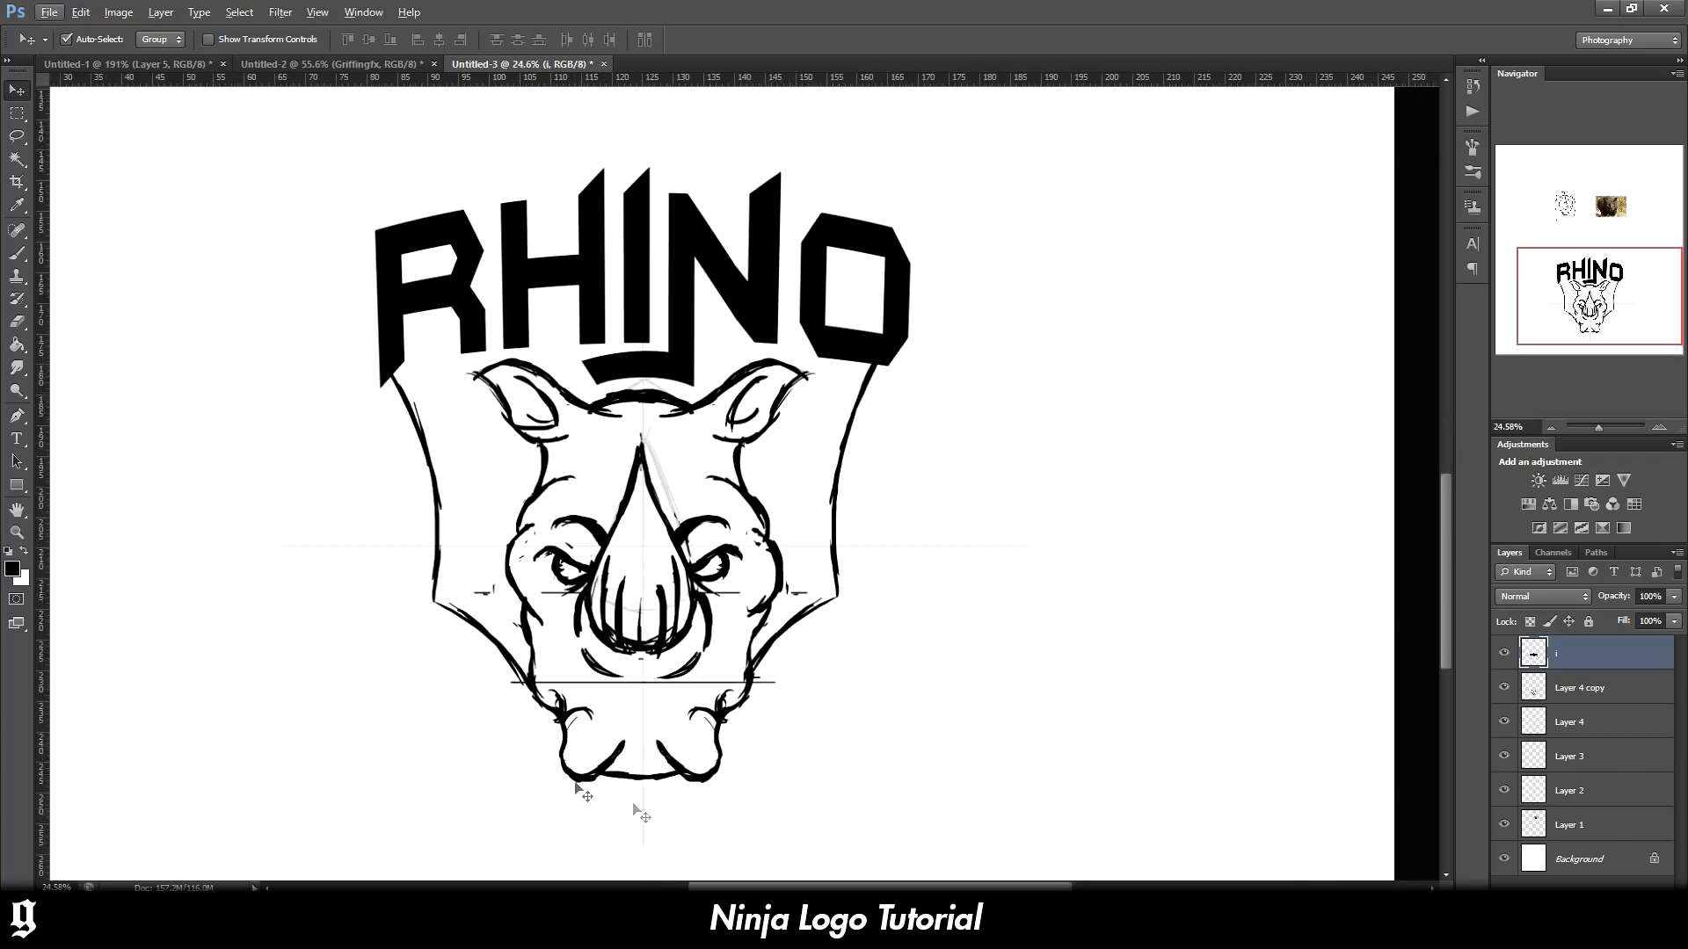
pyautogui.scroll(-3, 549, 772)
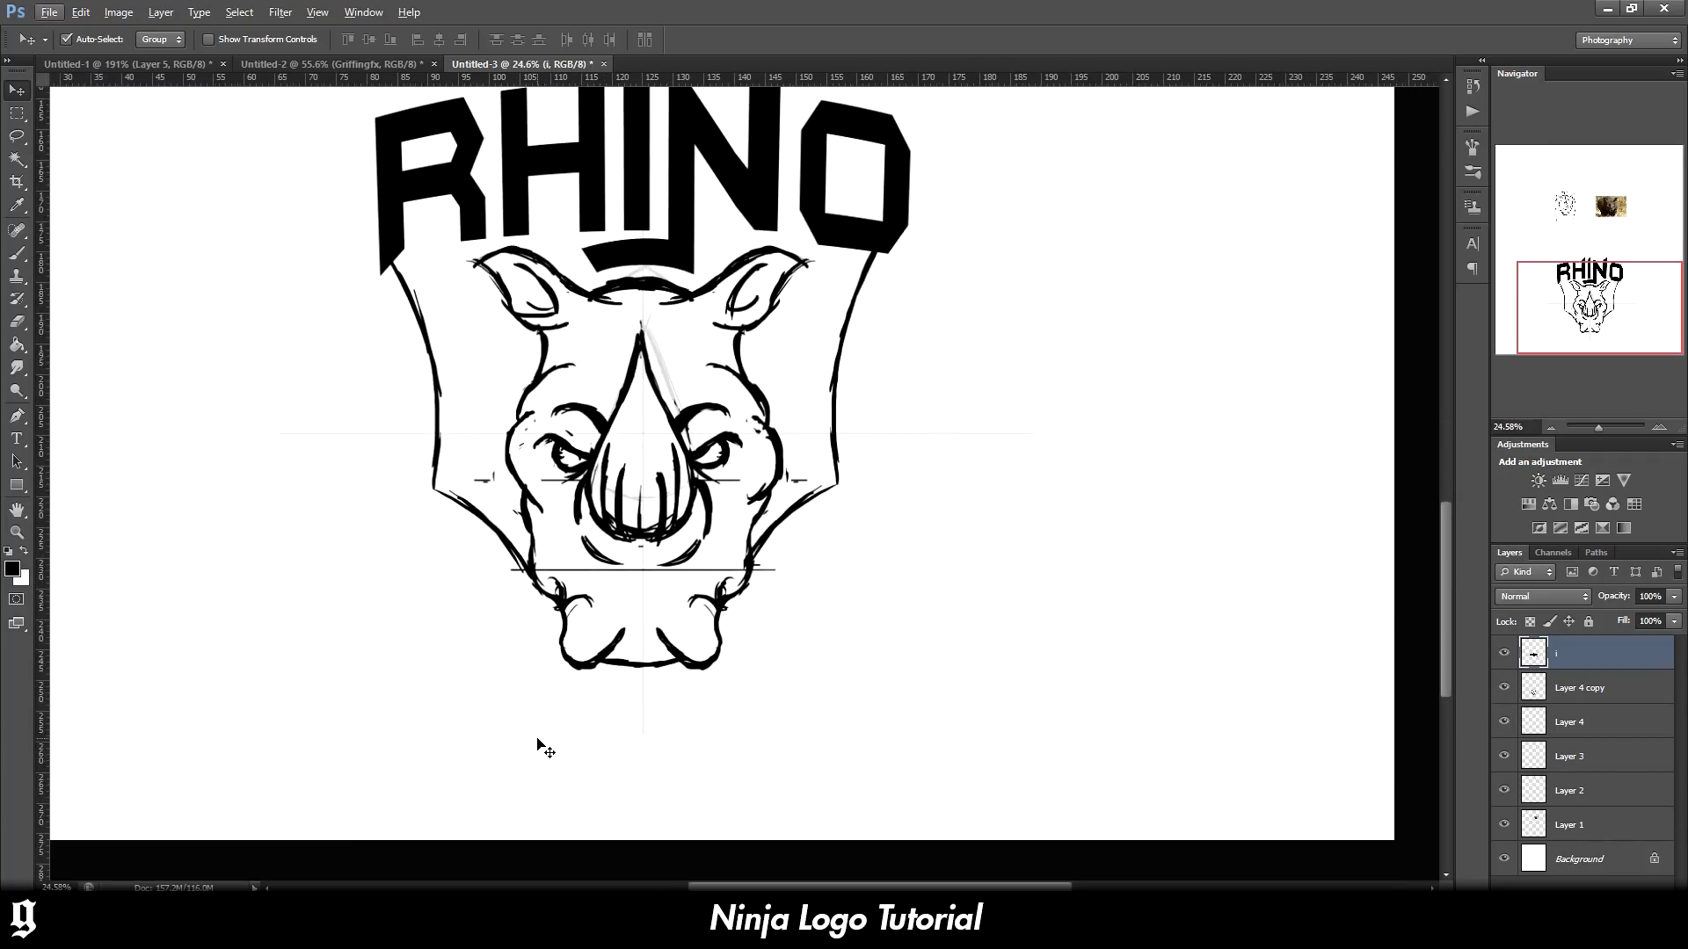
pyautogui.scroll(1, 580, 774)
pyautogui.hscroll(-2, 640, 802)
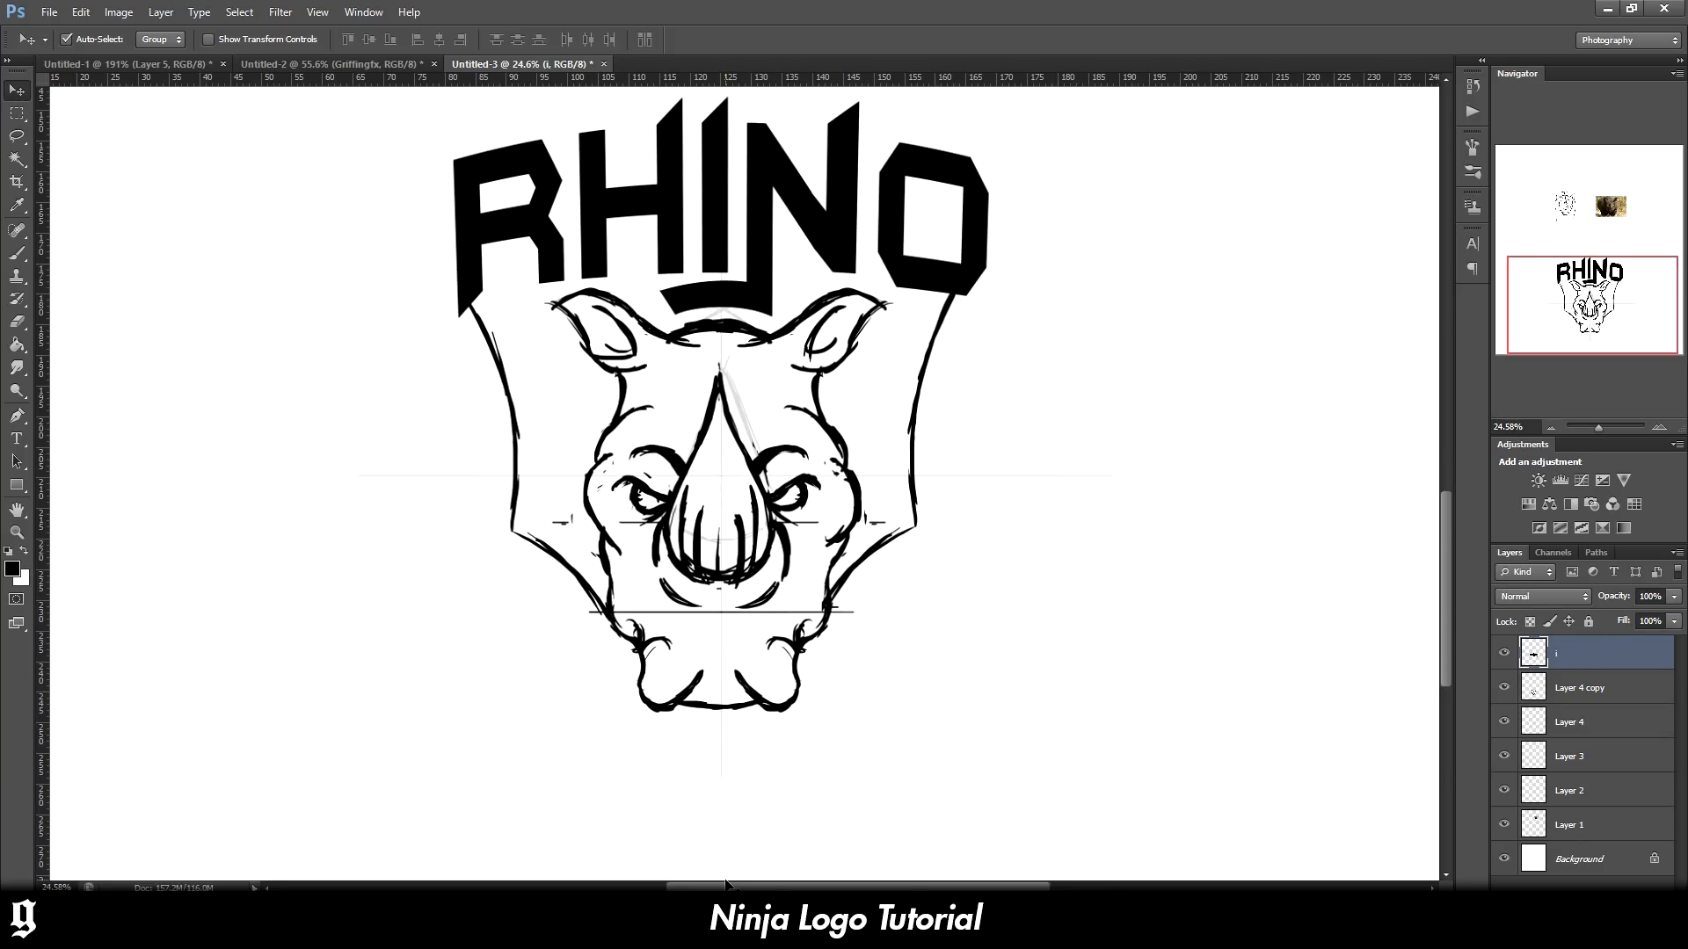
pyautogui.click(149, 63)
pyautogui.scroll(-5, 670, 490)
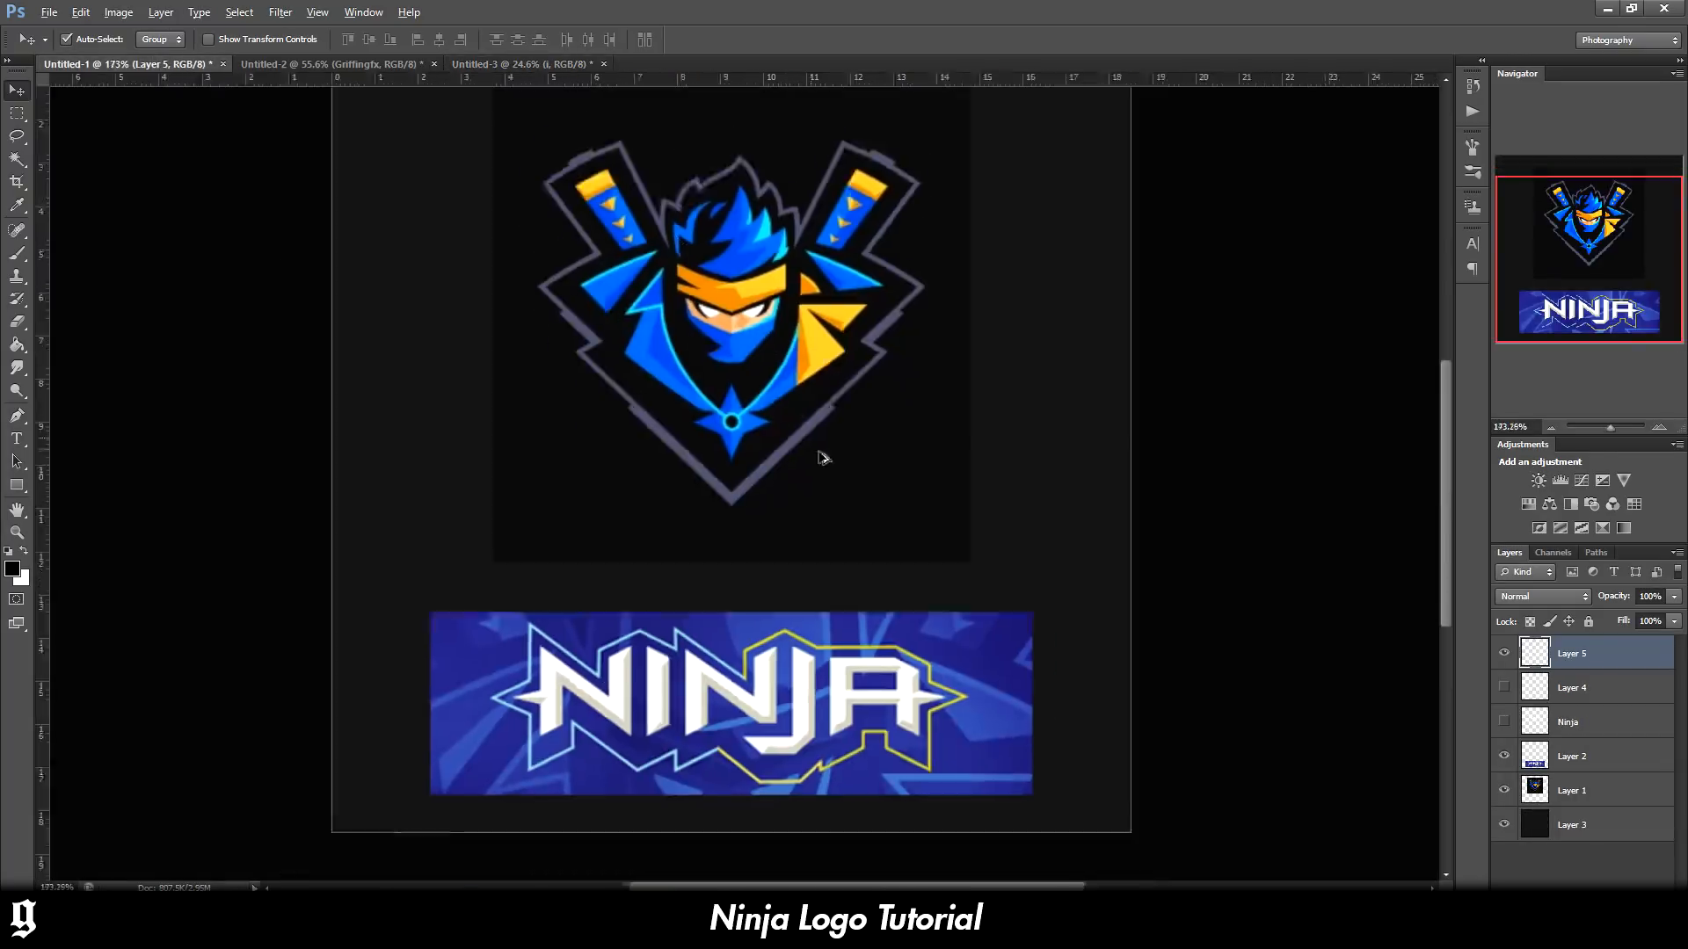
pyautogui.scroll(3, 836, 467)
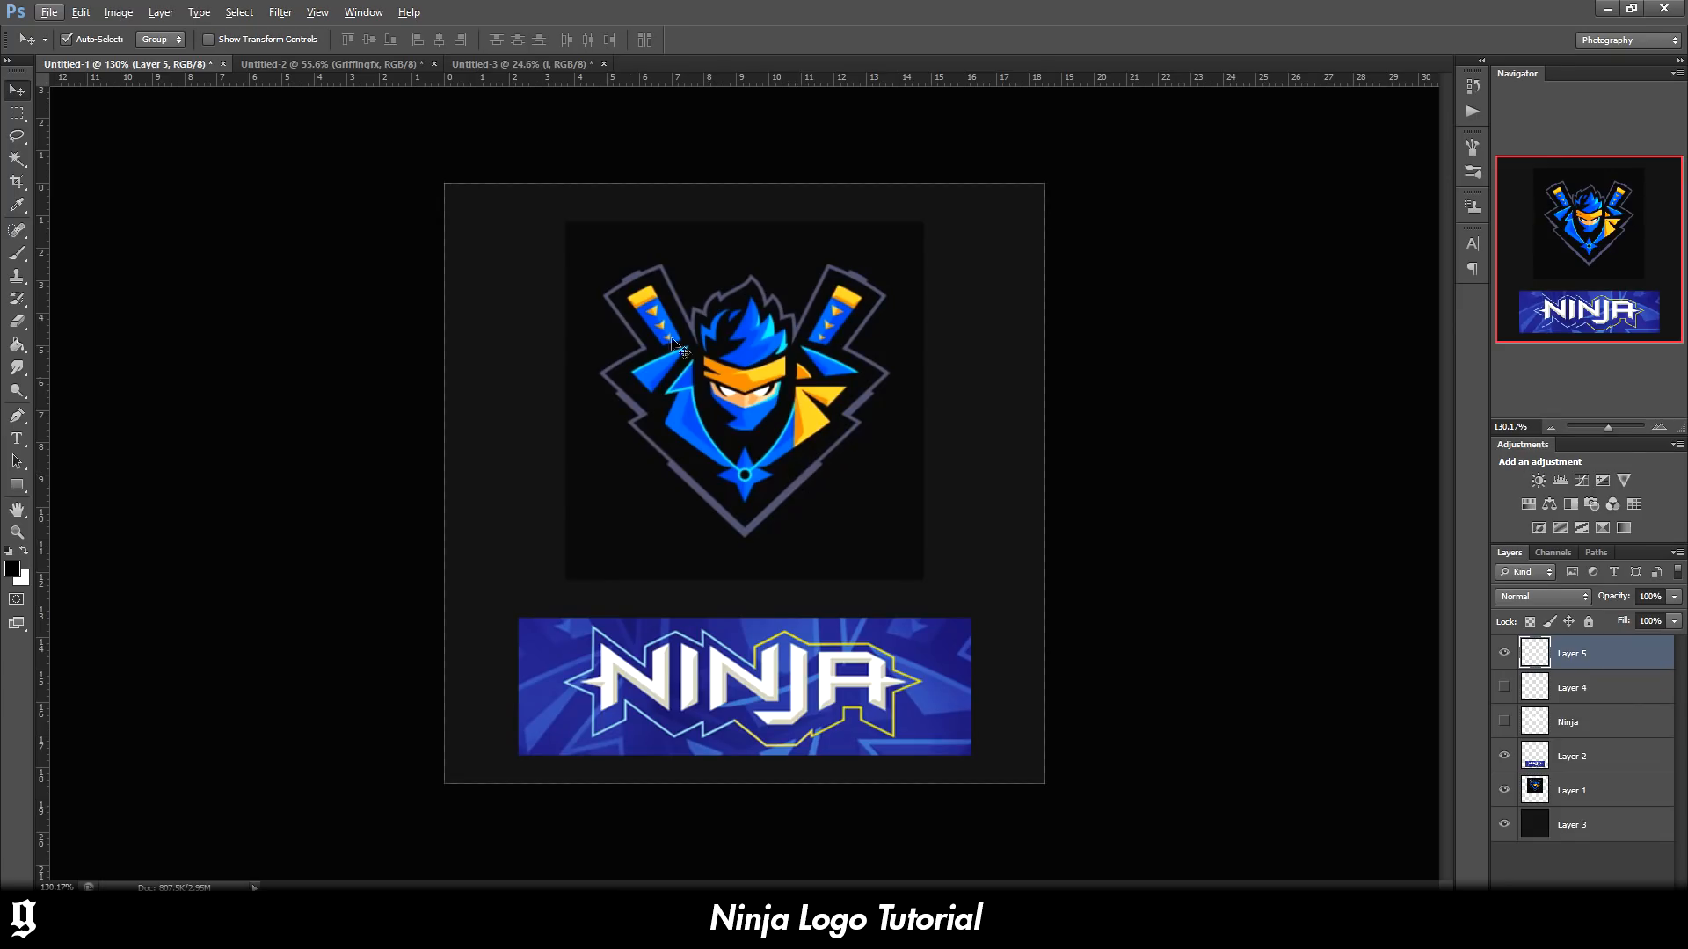
pyautogui.click(489, 61)
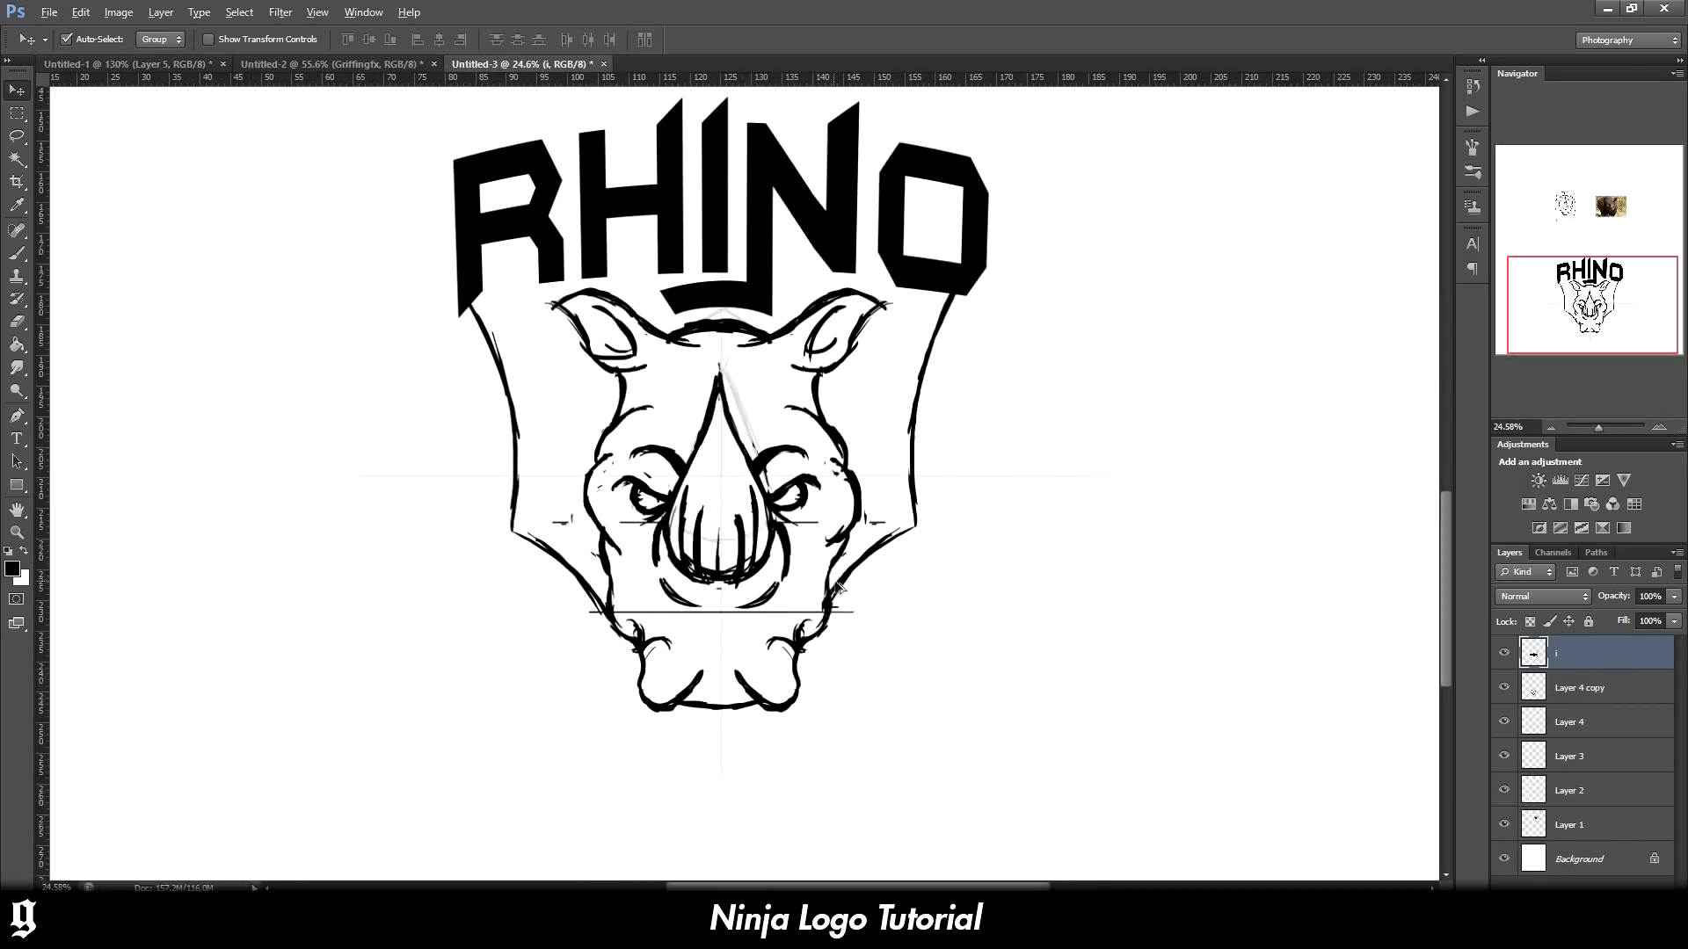
pyautogui.scroll(-1, 837, 587)
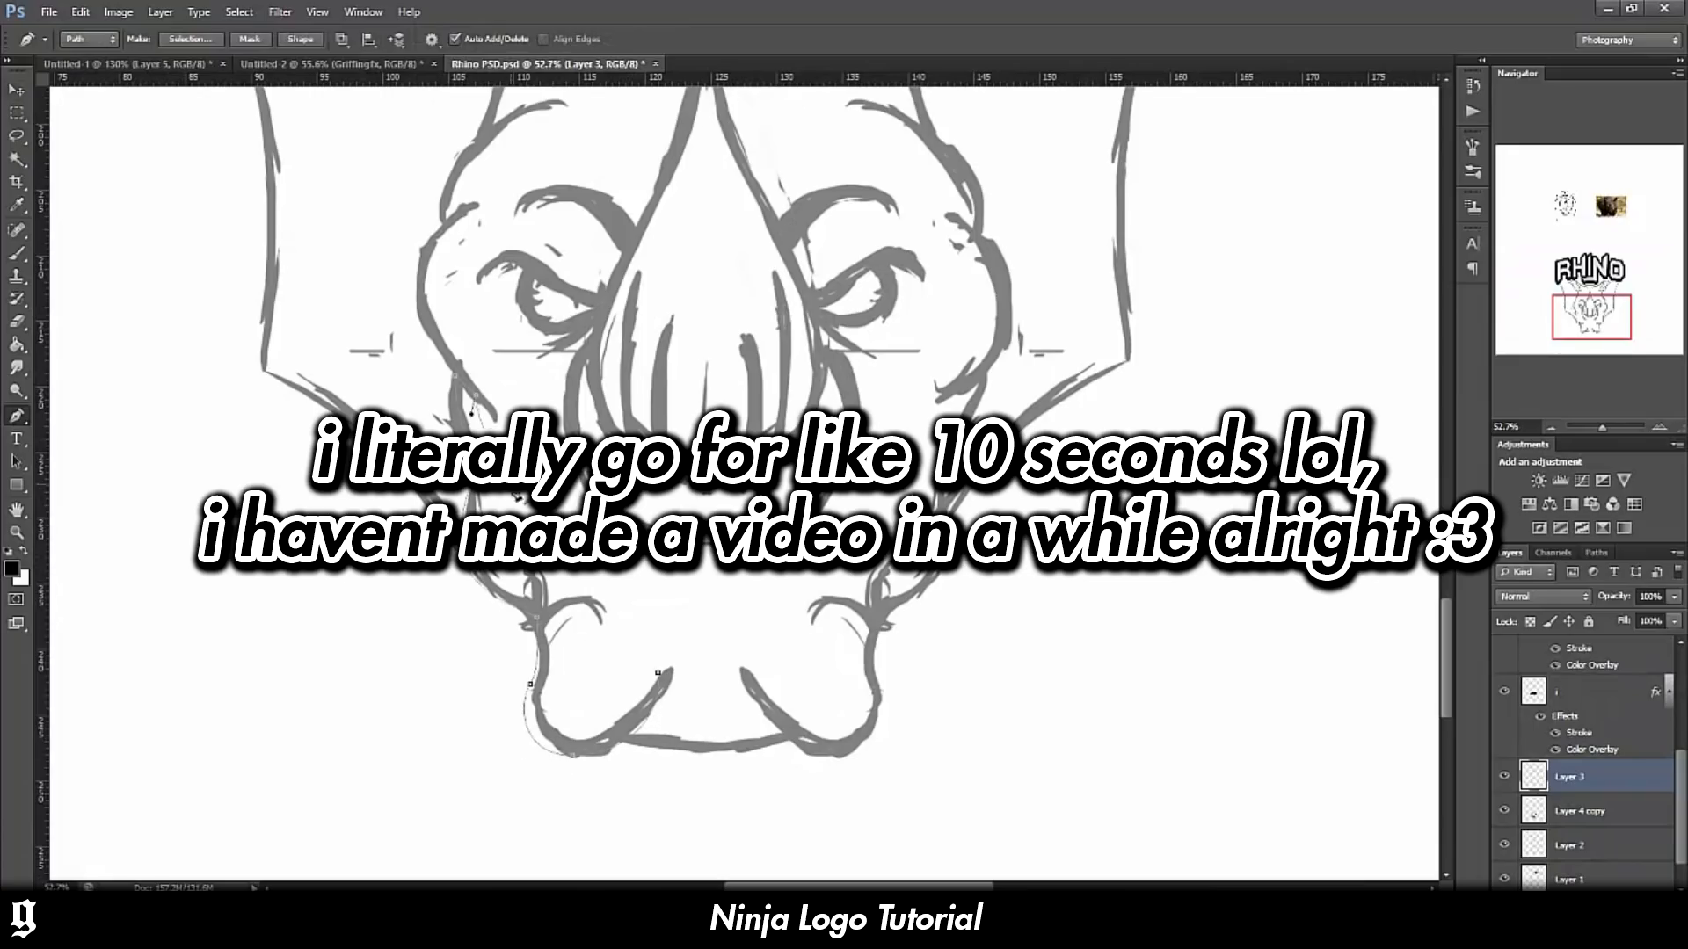
# Ink one side of the rhino's head on Layer 3 with black-filled Pen shapes, from the muzzle up past the cheek to the brow
pyautogui.rightClick(697, 268)
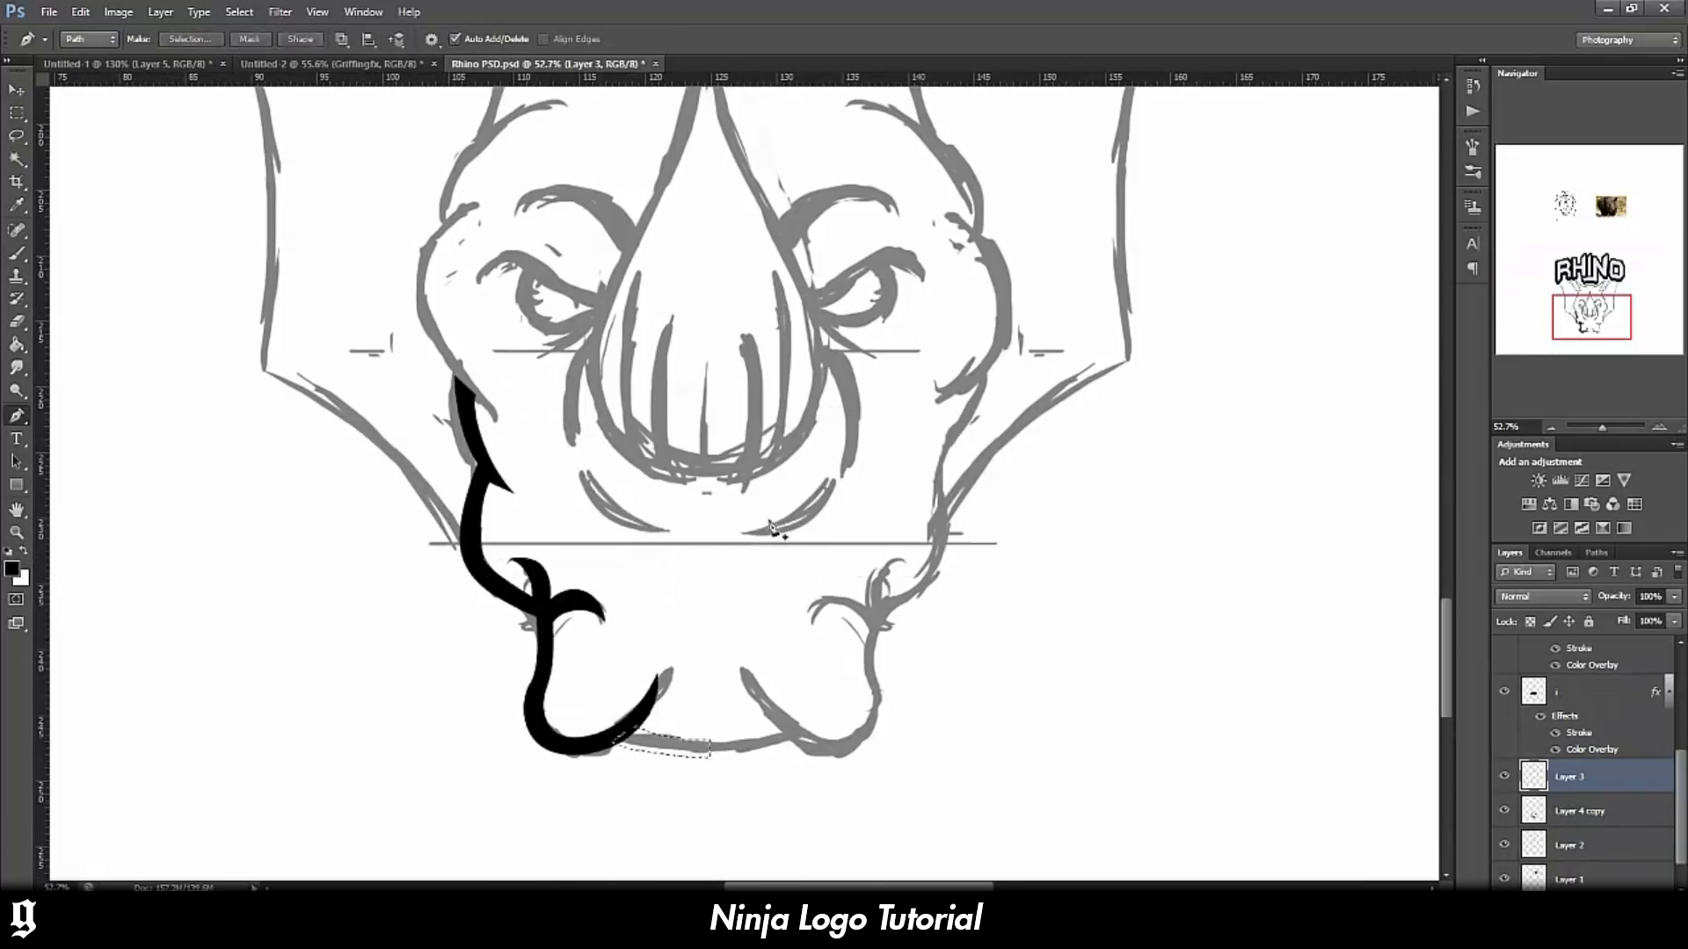
pyautogui.scroll(2, 439, 461)
pyautogui.scroll(5, 439, 461)
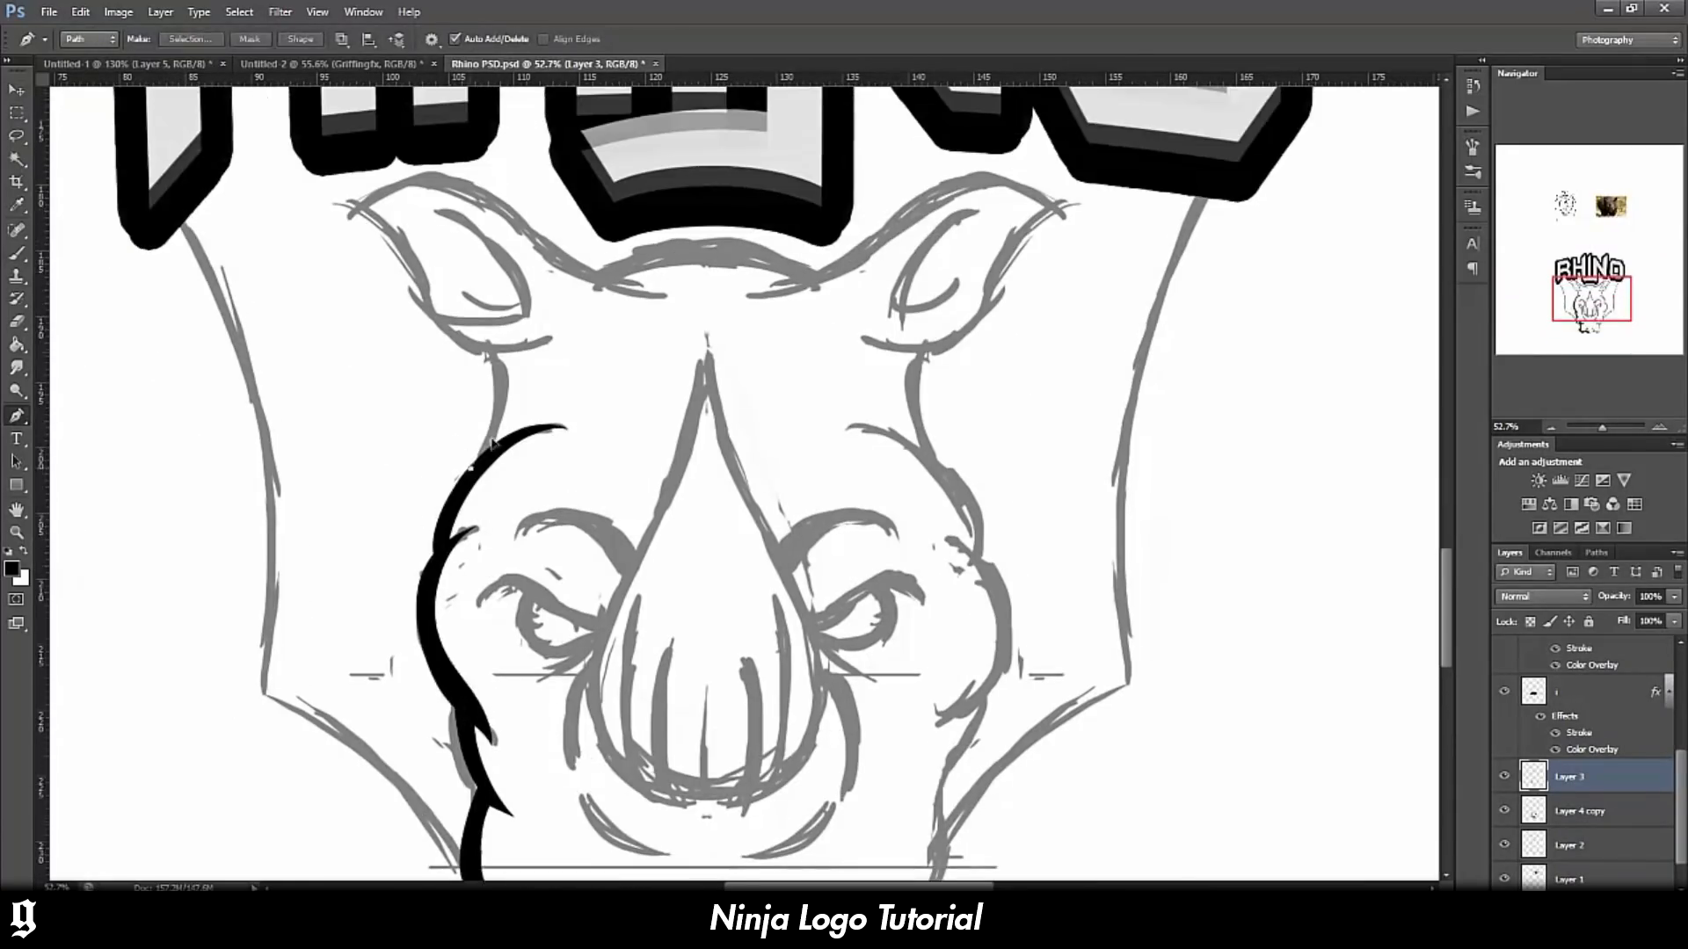
pyautogui.click(668, 365)
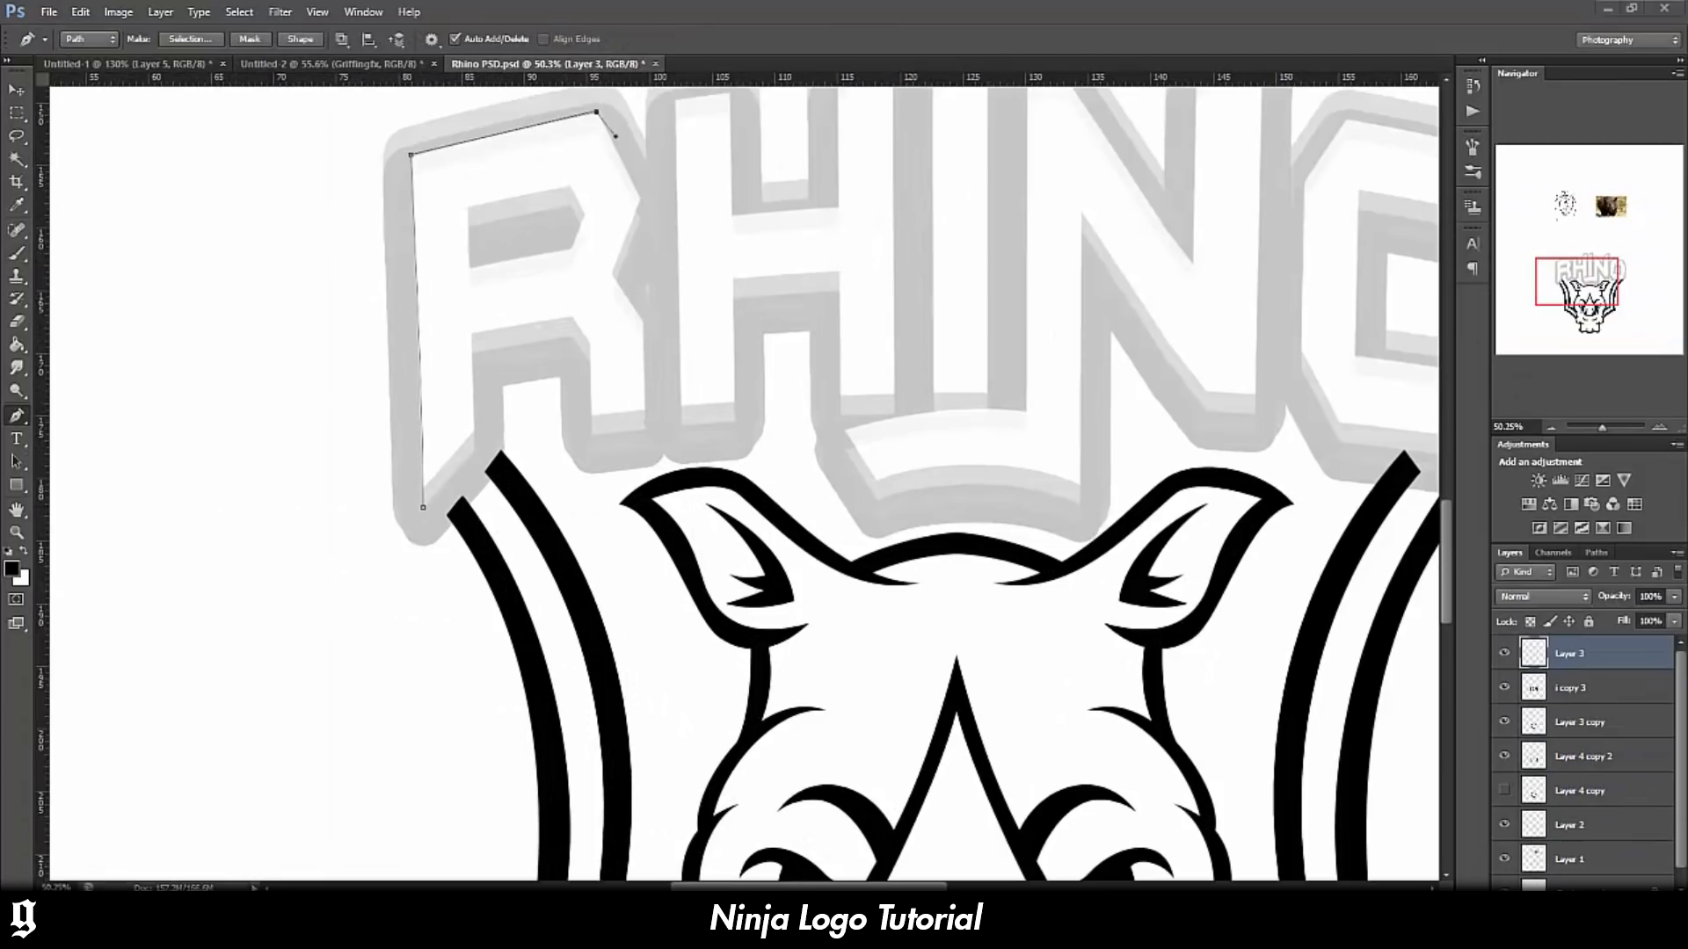
# Trace the RHINO letters with the Pen tool and add shadow shapes along their lower edges on the clipped Layer 4
pyautogui.rightClick(479, 437)
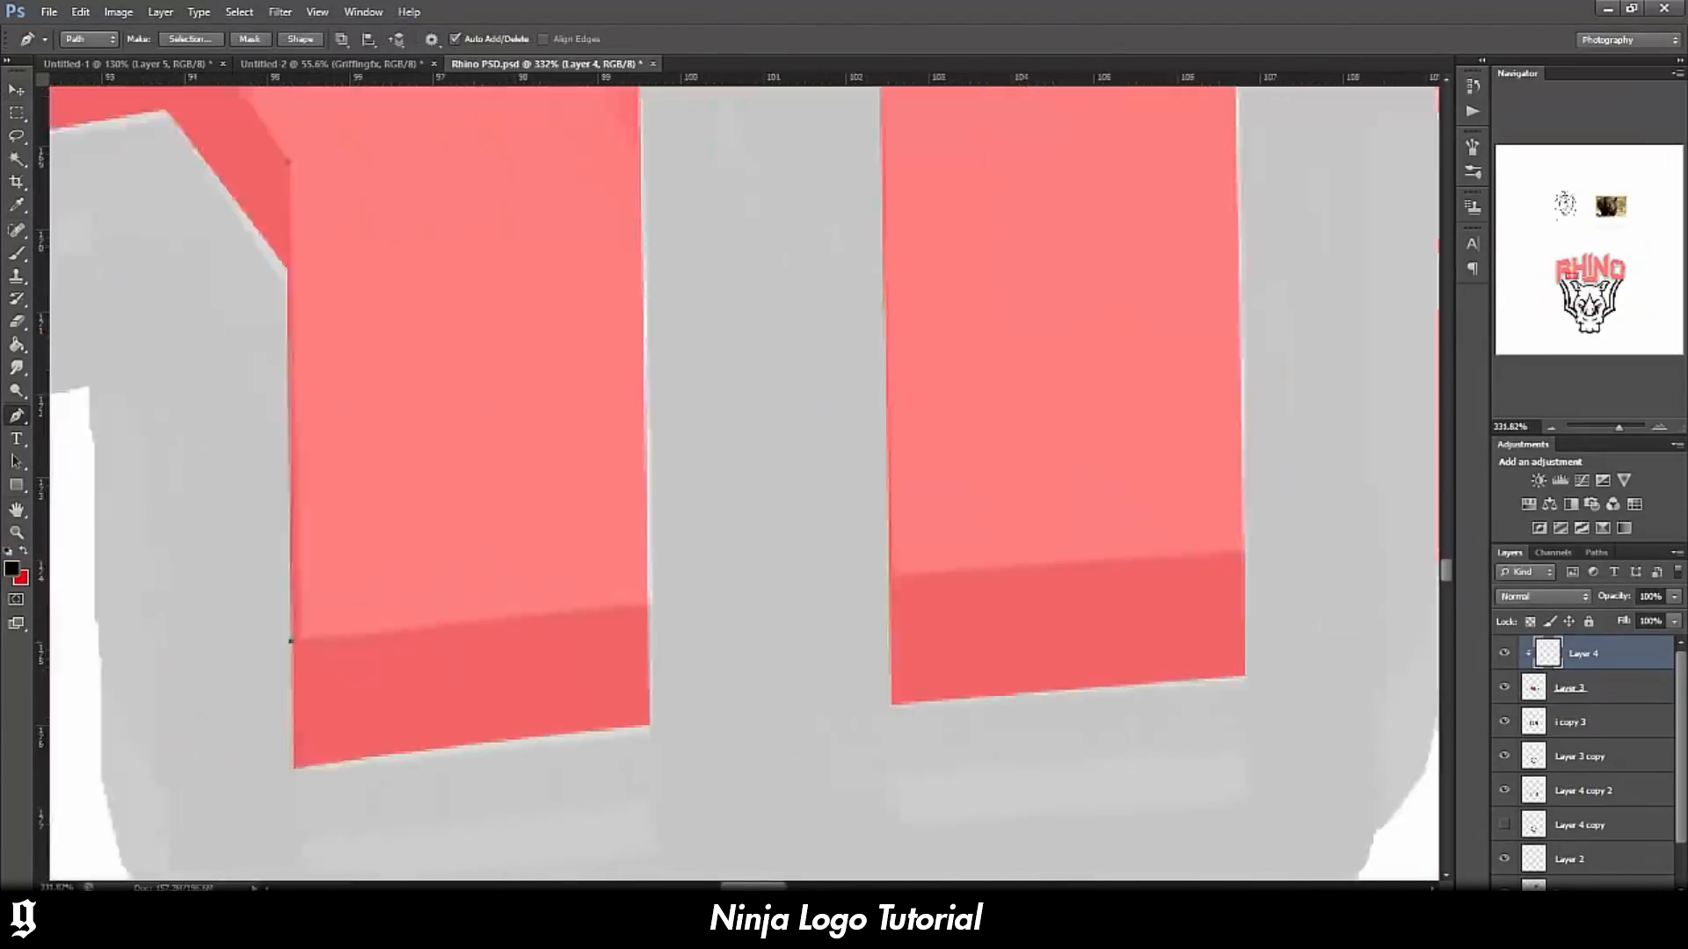
pyautogui.rightClick(648, 626)
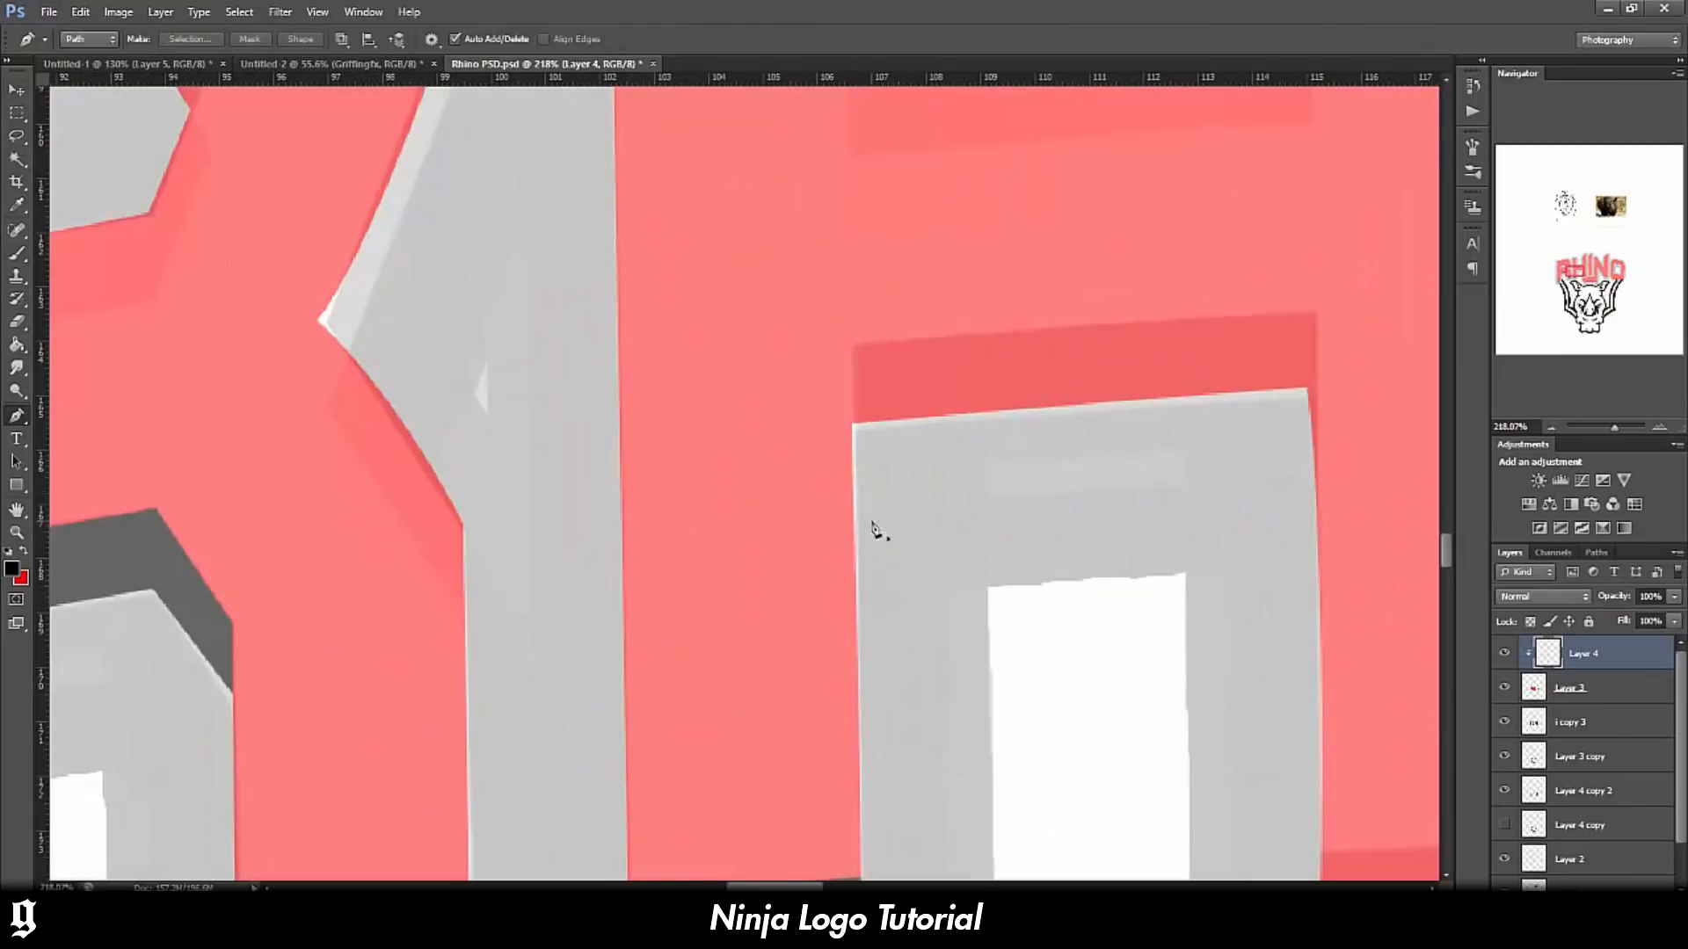
pyautogui.click(855, 369)
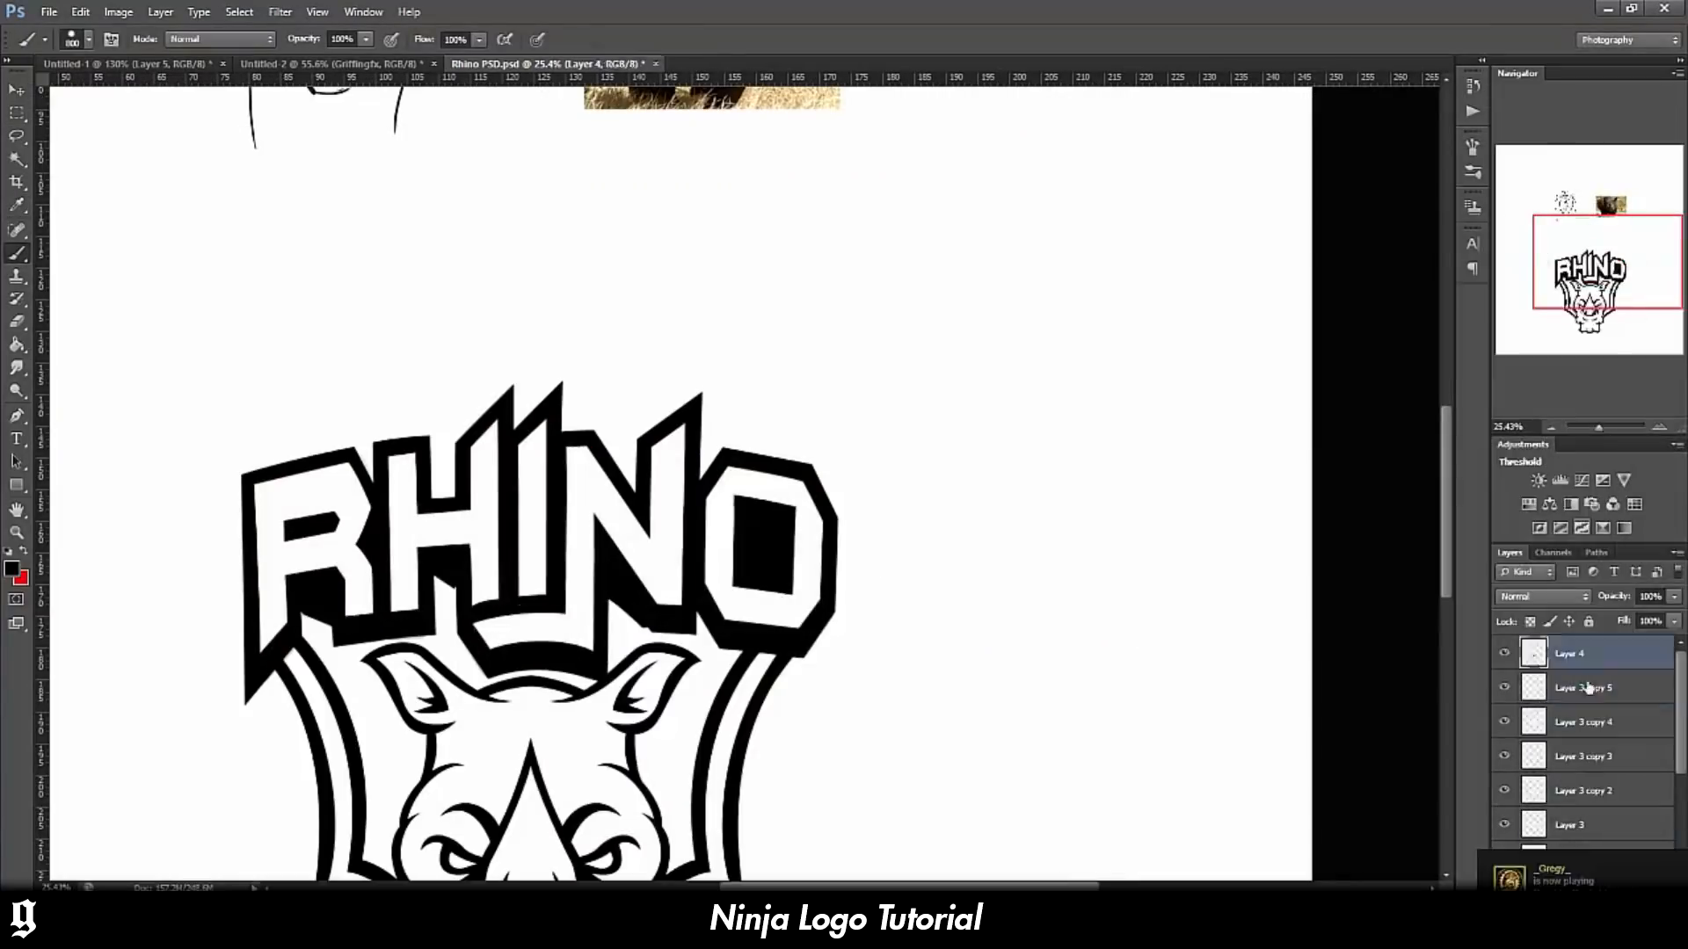
pyautogui.rightClick(1574, 650)
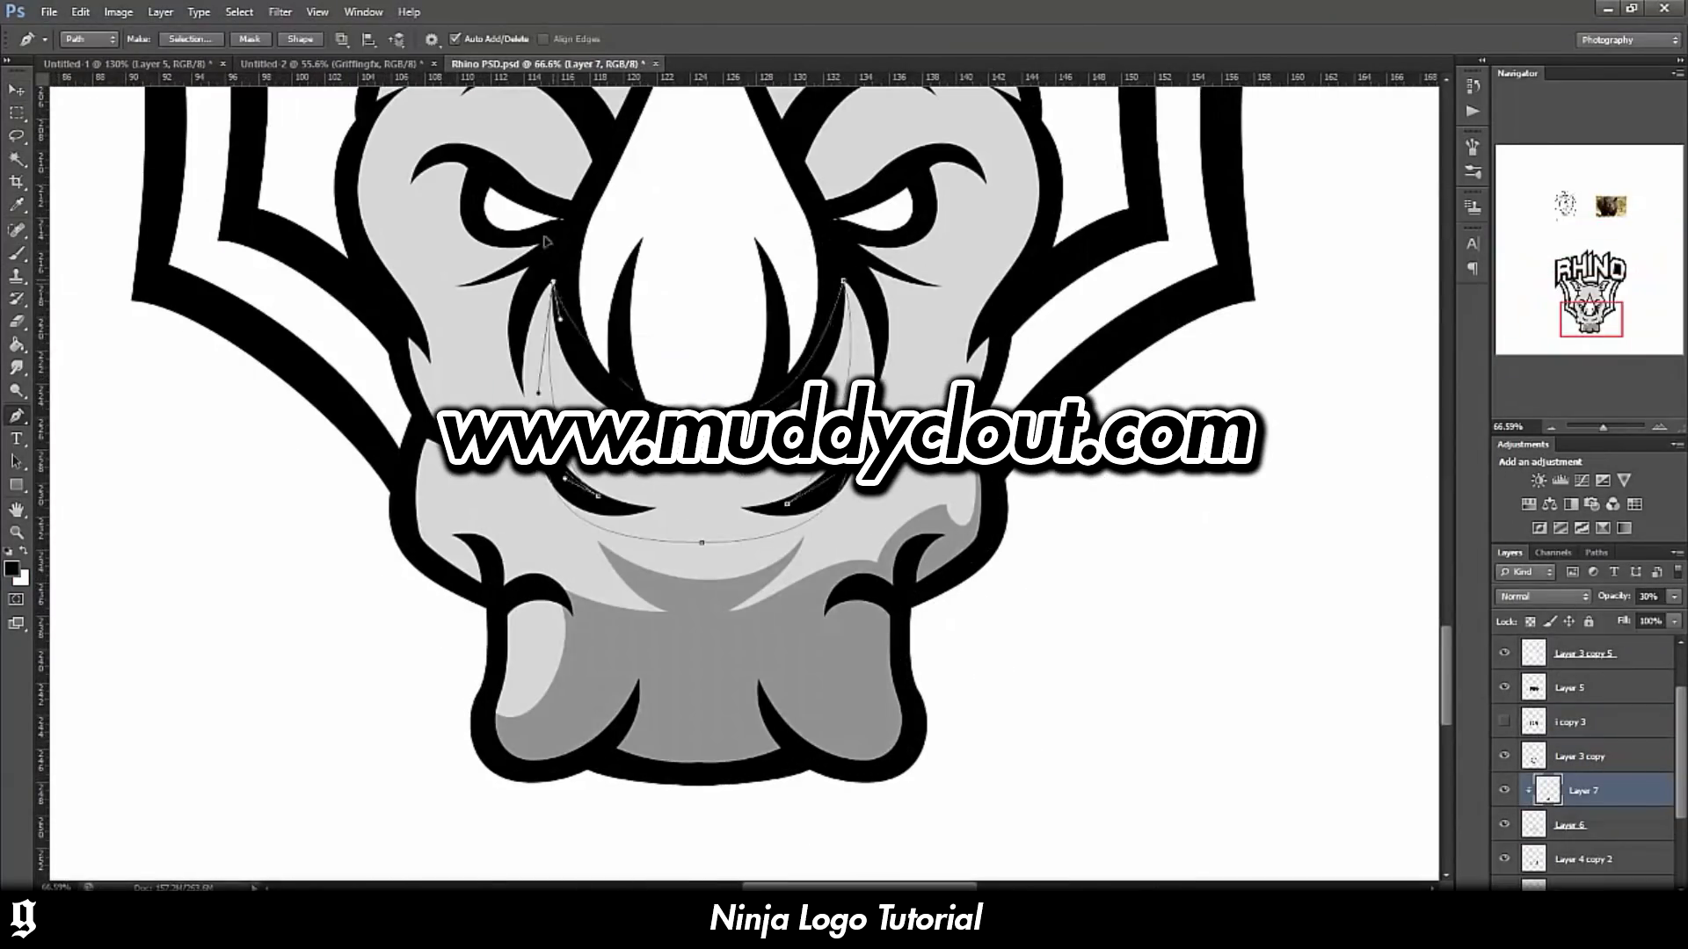
# Fill Pen-drawn shadow shapes beneath the horn, around one eye and brow, and along the neck on clipped Layer 7 at 30% opacity
pyautogui.hotkey('ctrl', 'Return')
pyautogui.hotkey('alt', 'BackSpace')
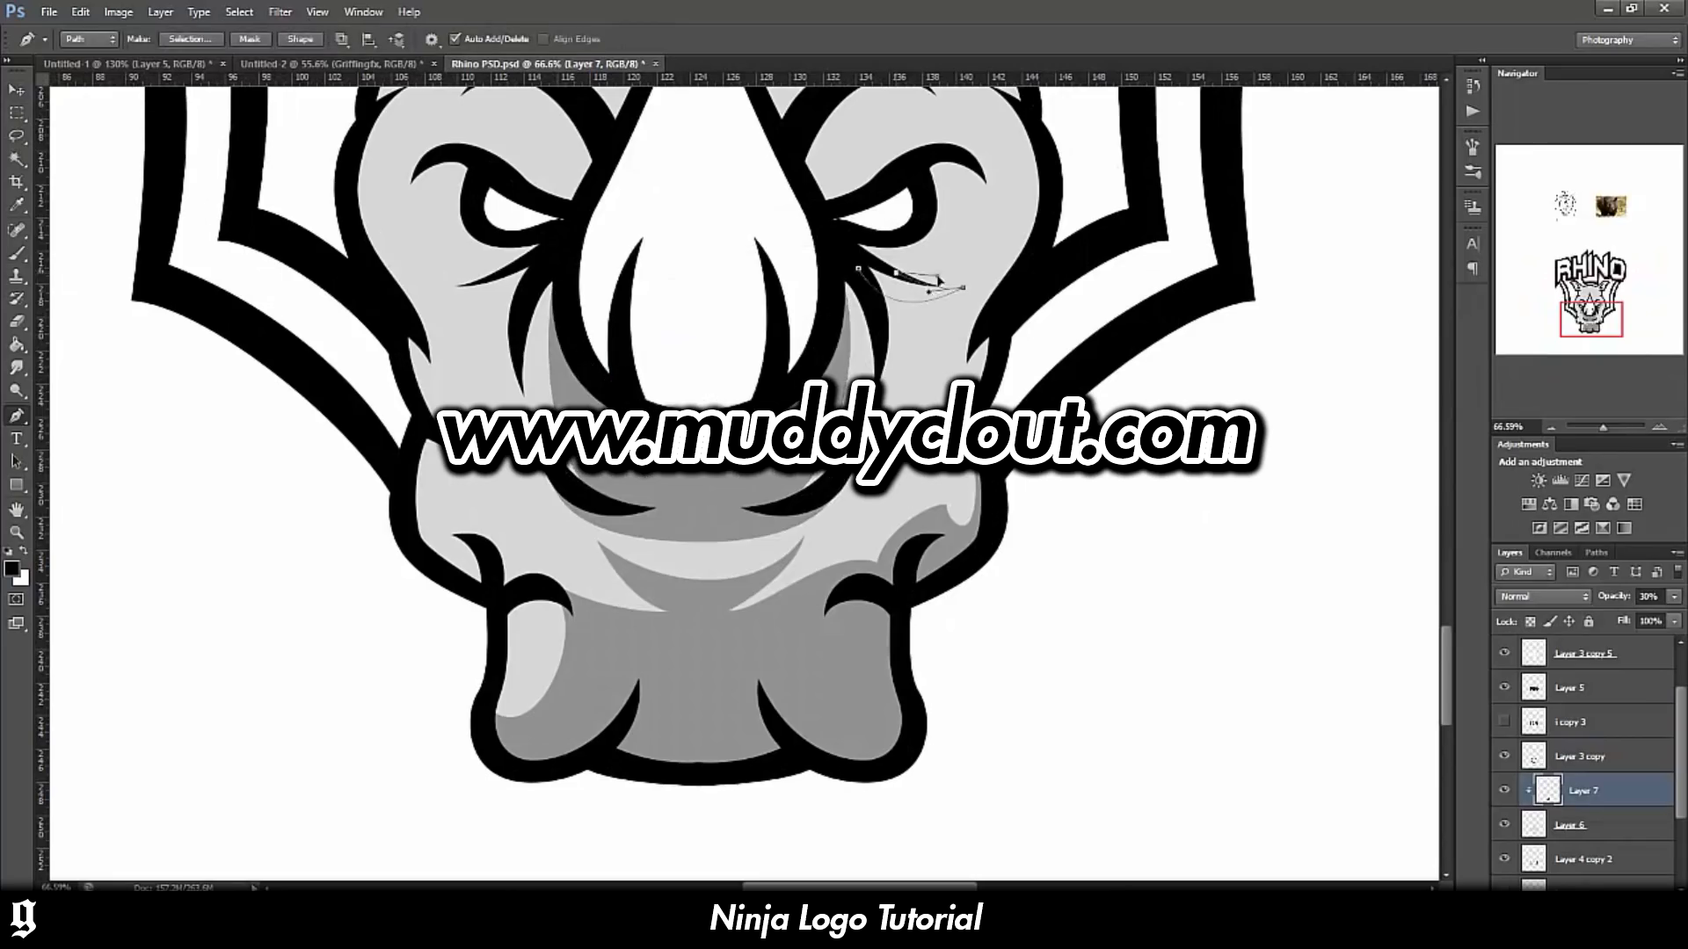
pyautogui.scroll(3, 871, 203)
pyautogui.scroll(5, 932, 351)
pyautogui.scroll(2, 932, 352)
pyautogui.click(929, 377)
pyautogui.moveTo(1037, 359); pyautogui.dragTo(1053, 331)
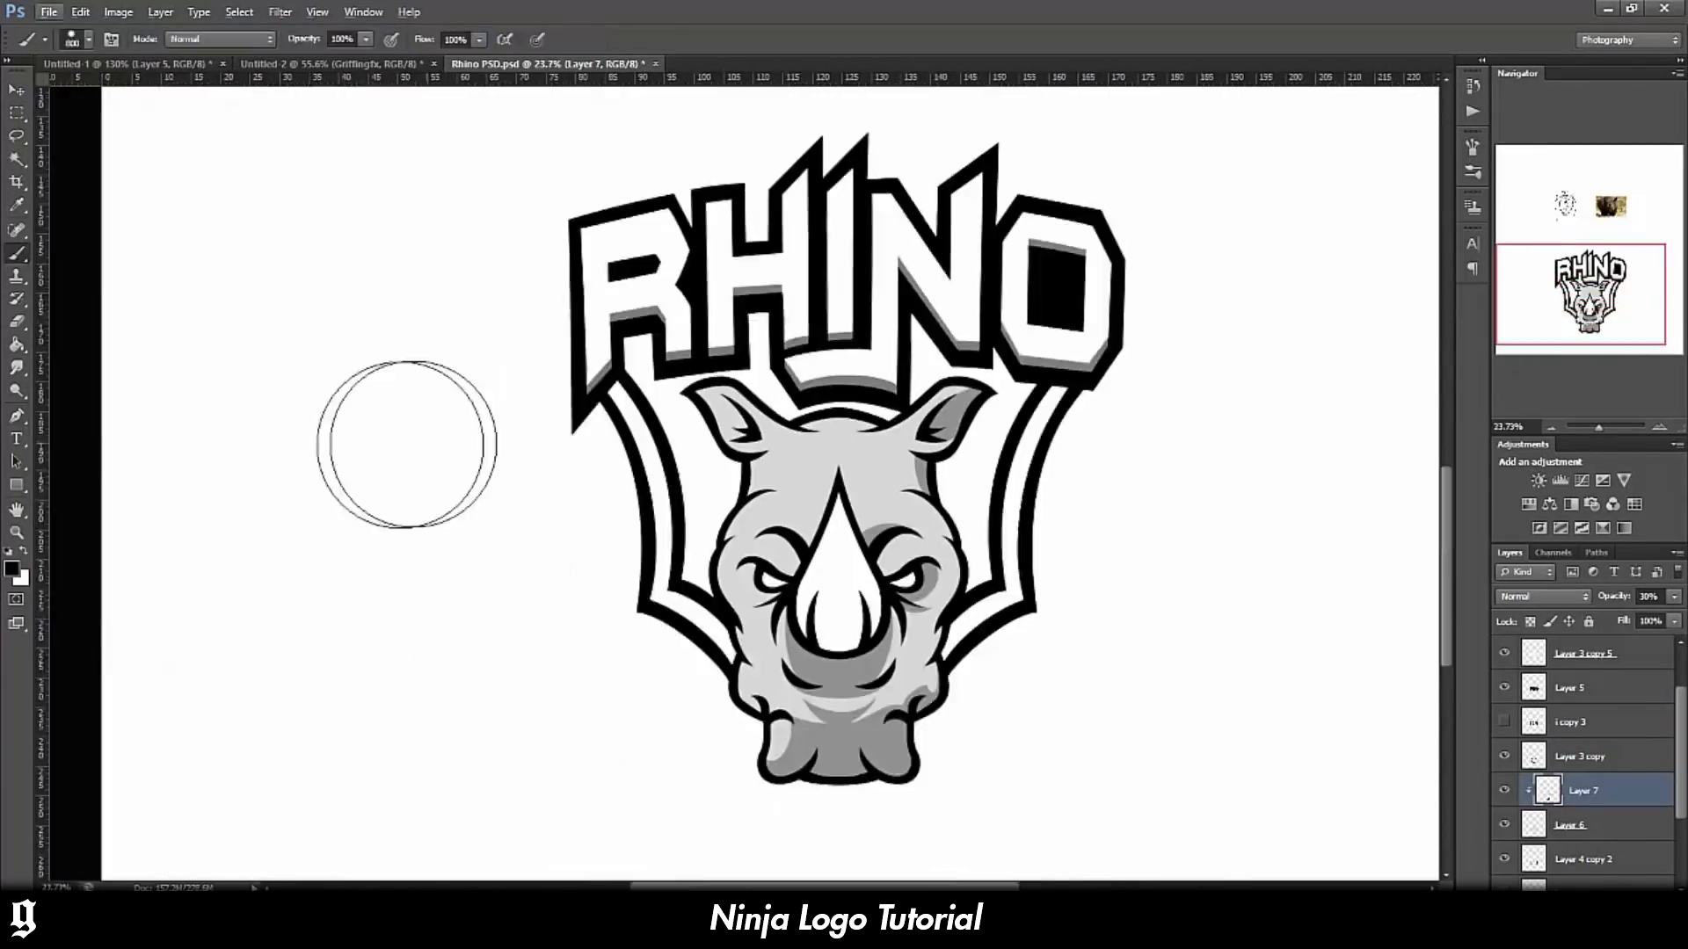
# Select Layer 6 and prepare a white brush reduced to 45 px near the base of the rhino's horn
pyautogui.press('[')
pyautogui.press('[')
pyautogui.press('[')
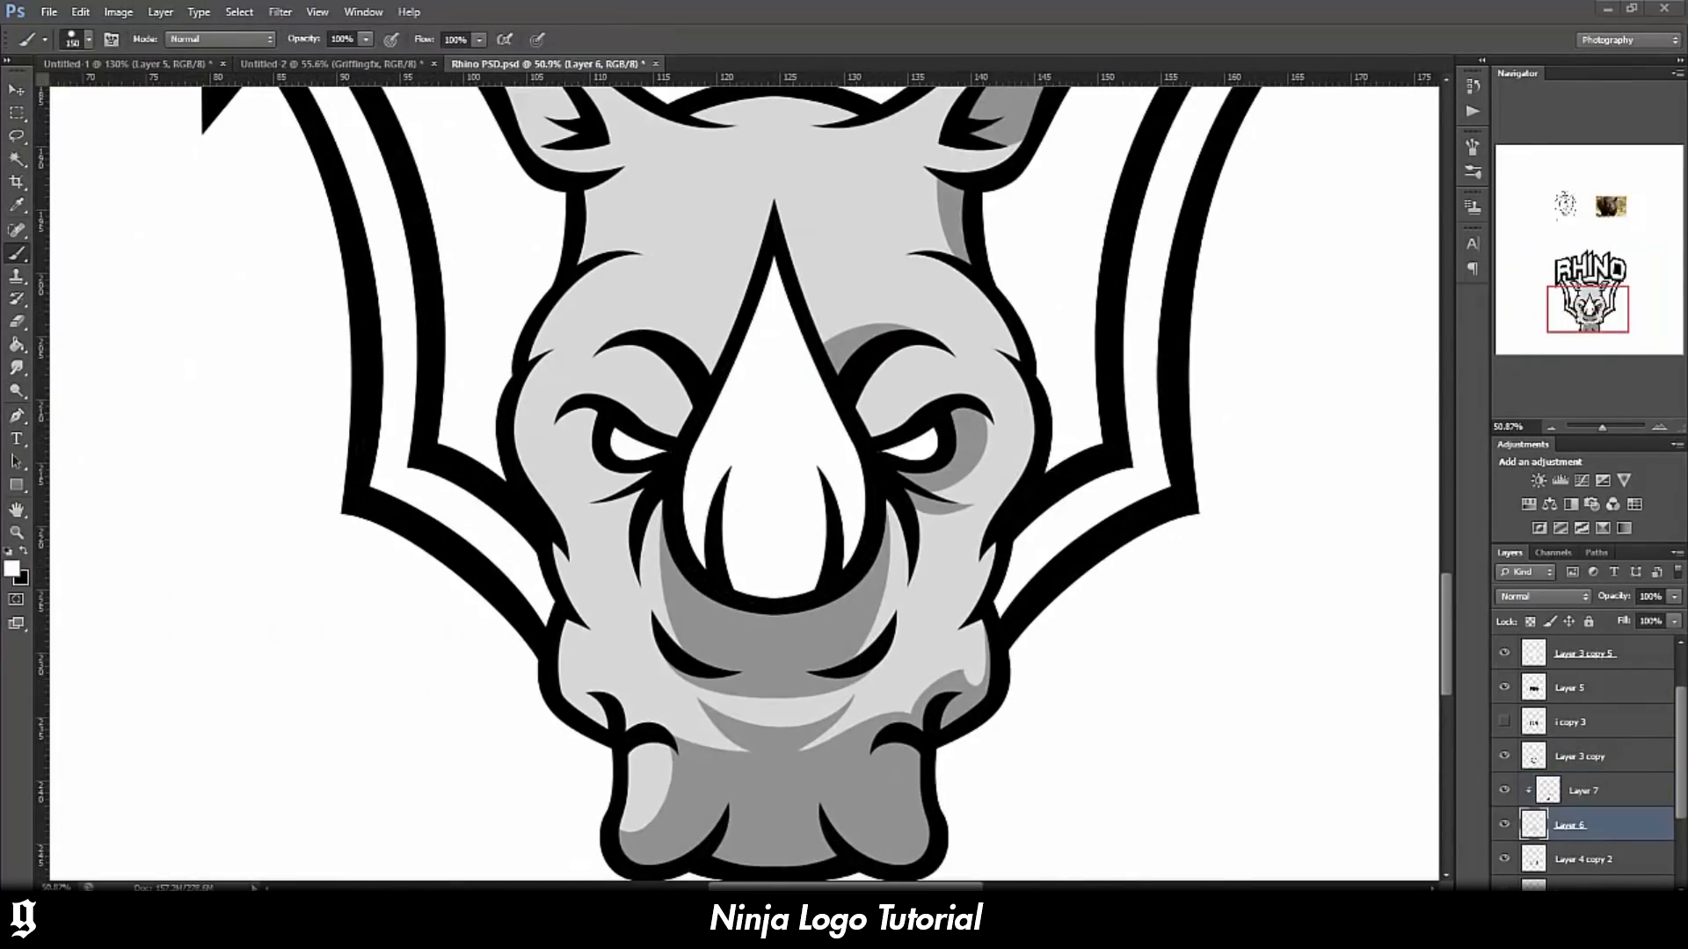
pyautogui.press('[')
pyautogui.press('[')
pyautogui.press('[')
pyautogui.press('[')
pyautogui.press('[')
pyautogui.press('[')
pyautogui.press('[')
pyautogui.press('[')
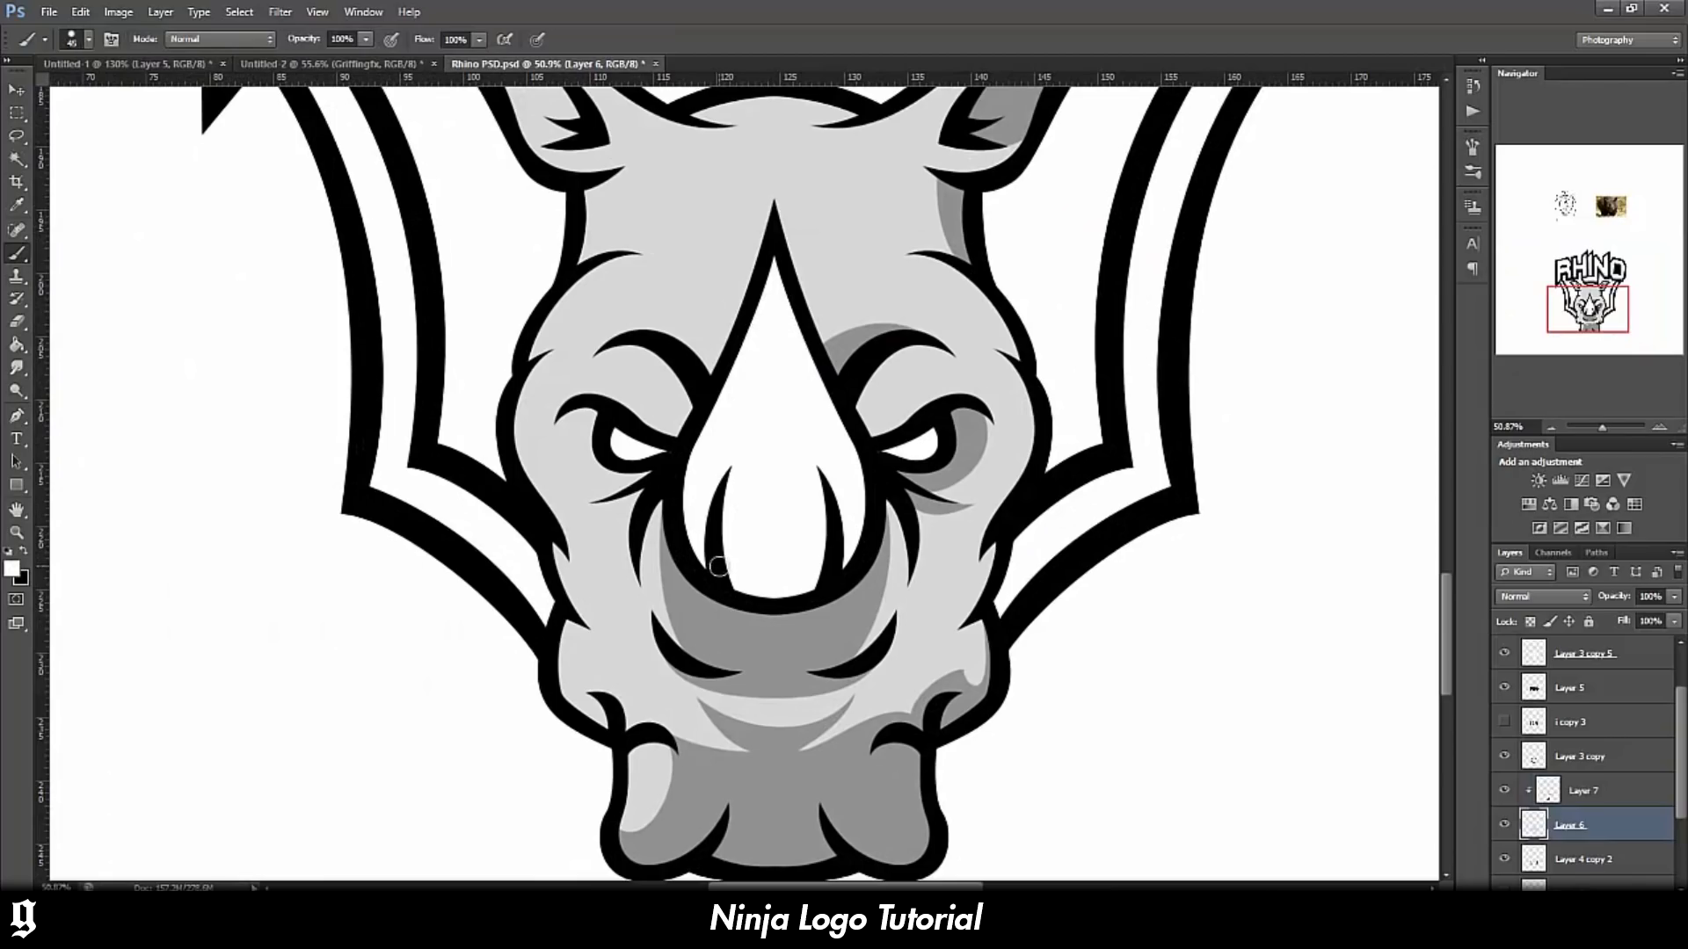